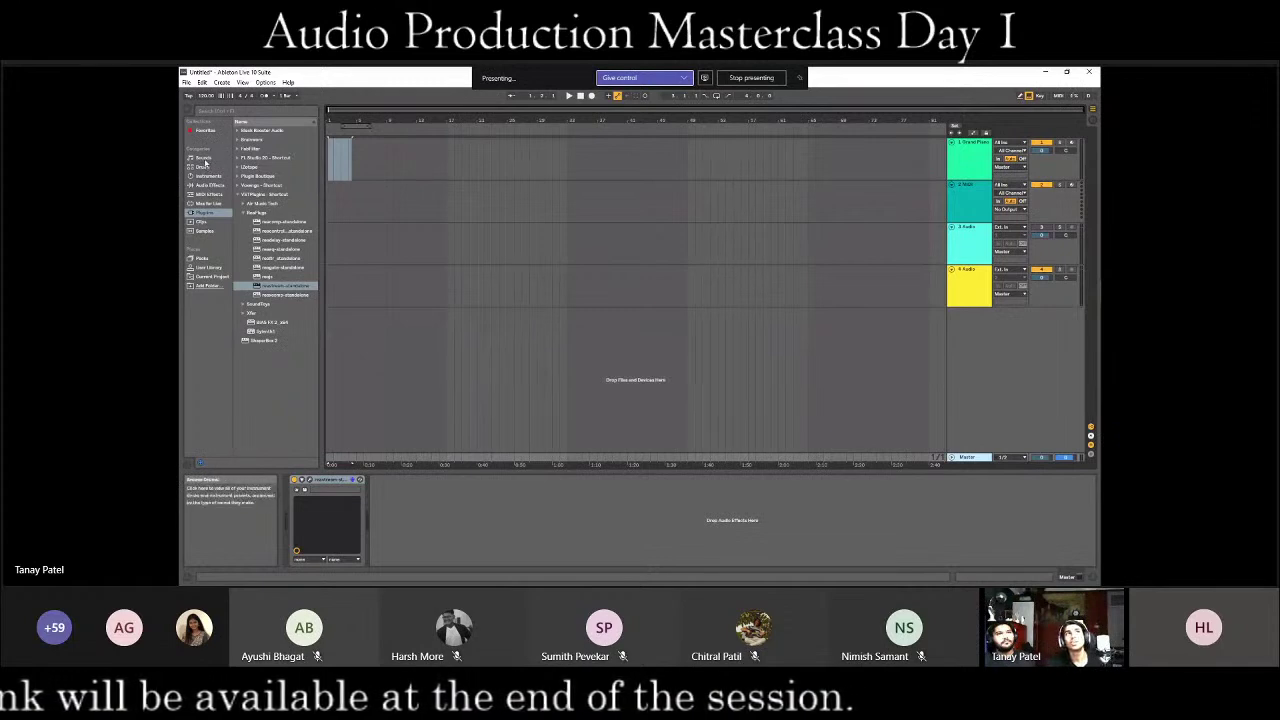
- Look through the Sounds, Drums and Instruments categories in the browser
{"action": "left_click", "coordinate": [206, 160]}
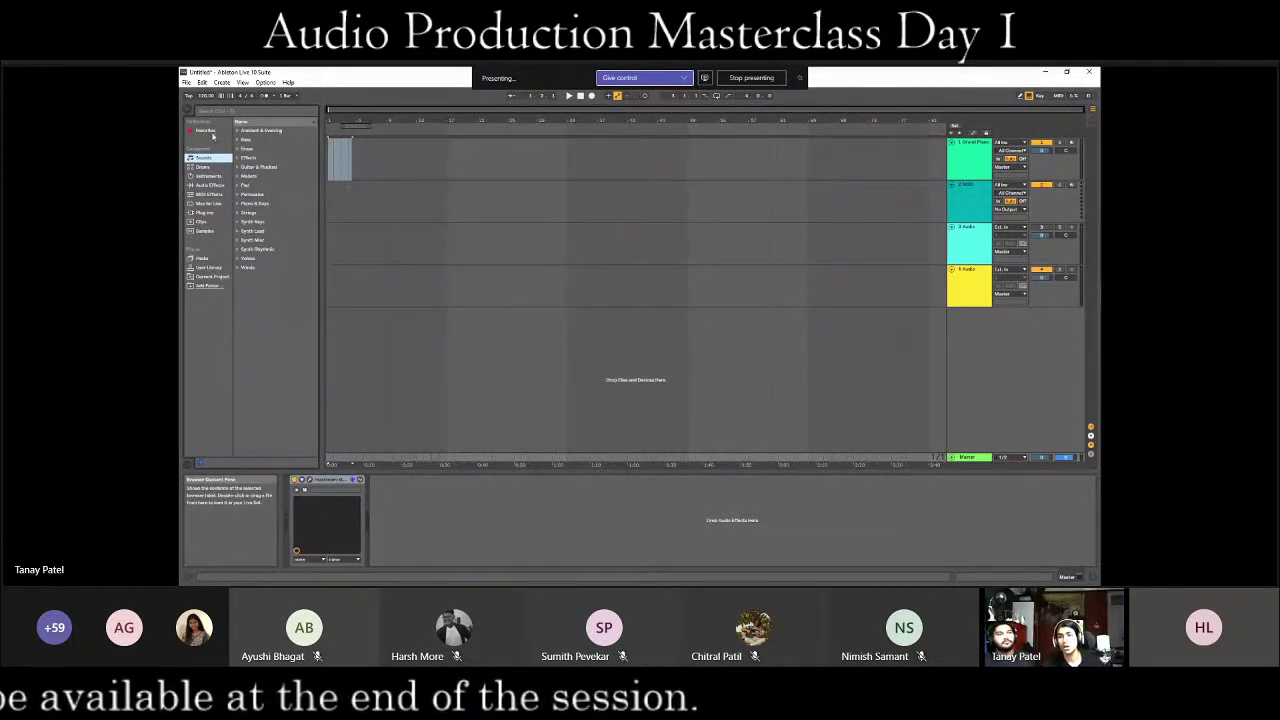
{"action": "left_click", "coordinate": [203, 168]}
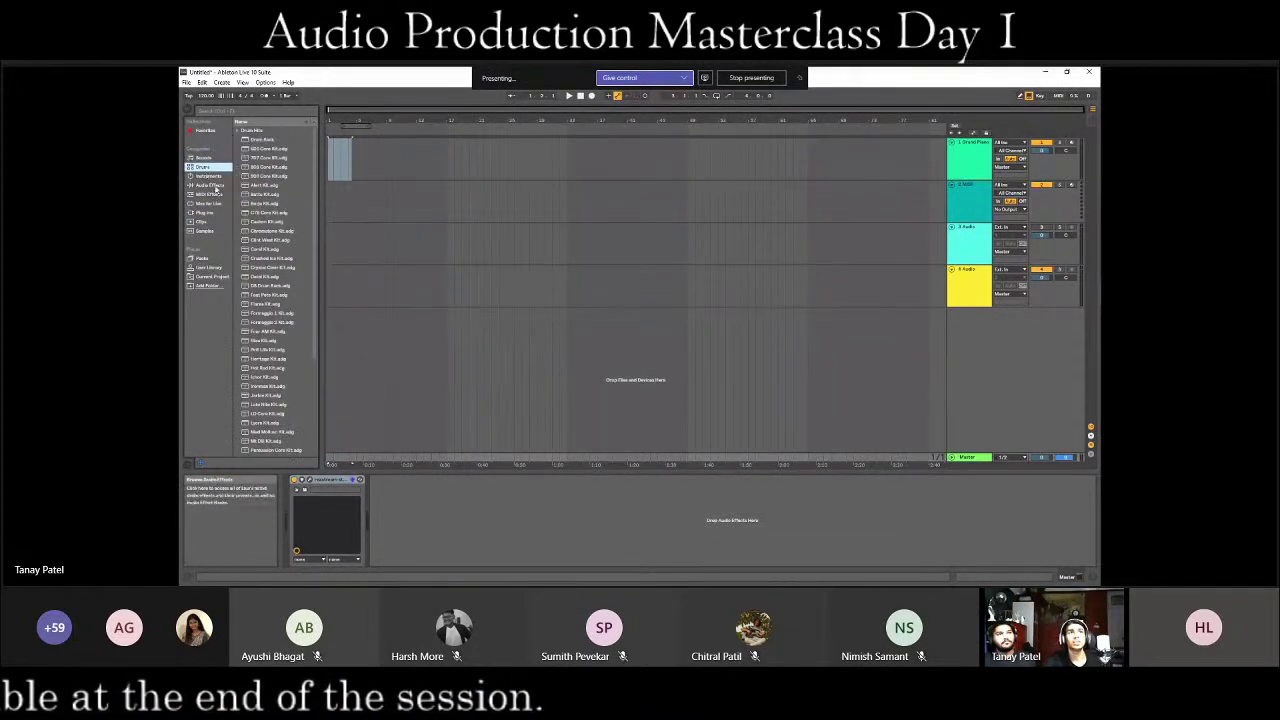
{"action": "left_click", "coordinate": [212, 177]}
{"action": "left_click", "coordinate": [206, 160]}
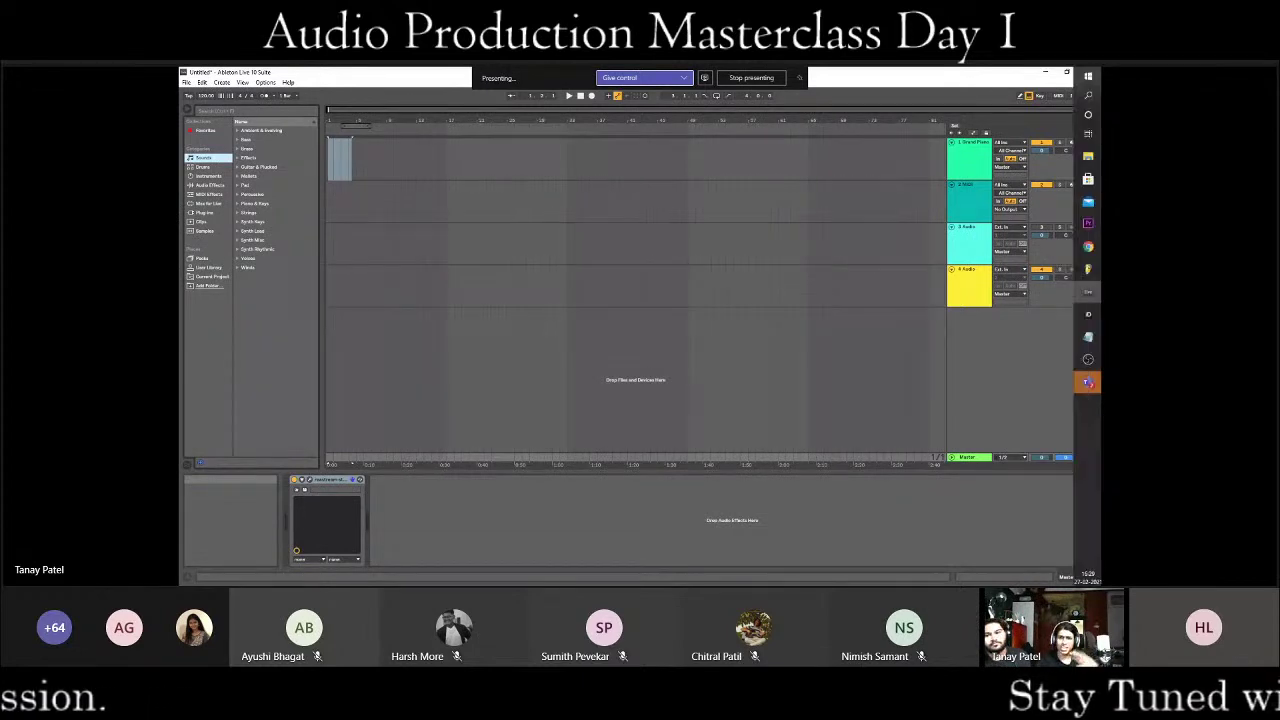
{"action": "left_click", "coordinate": [215, 167]}
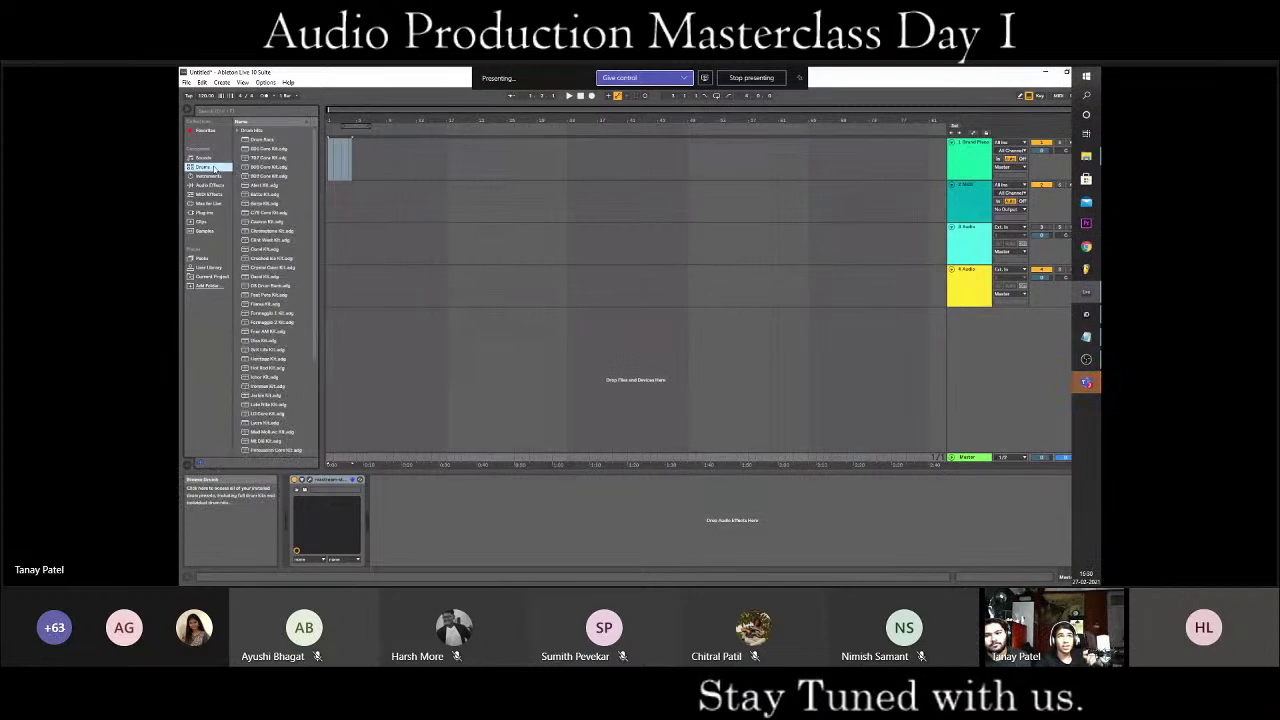
{"action": "left_click", "coordinate": [441, 392]}
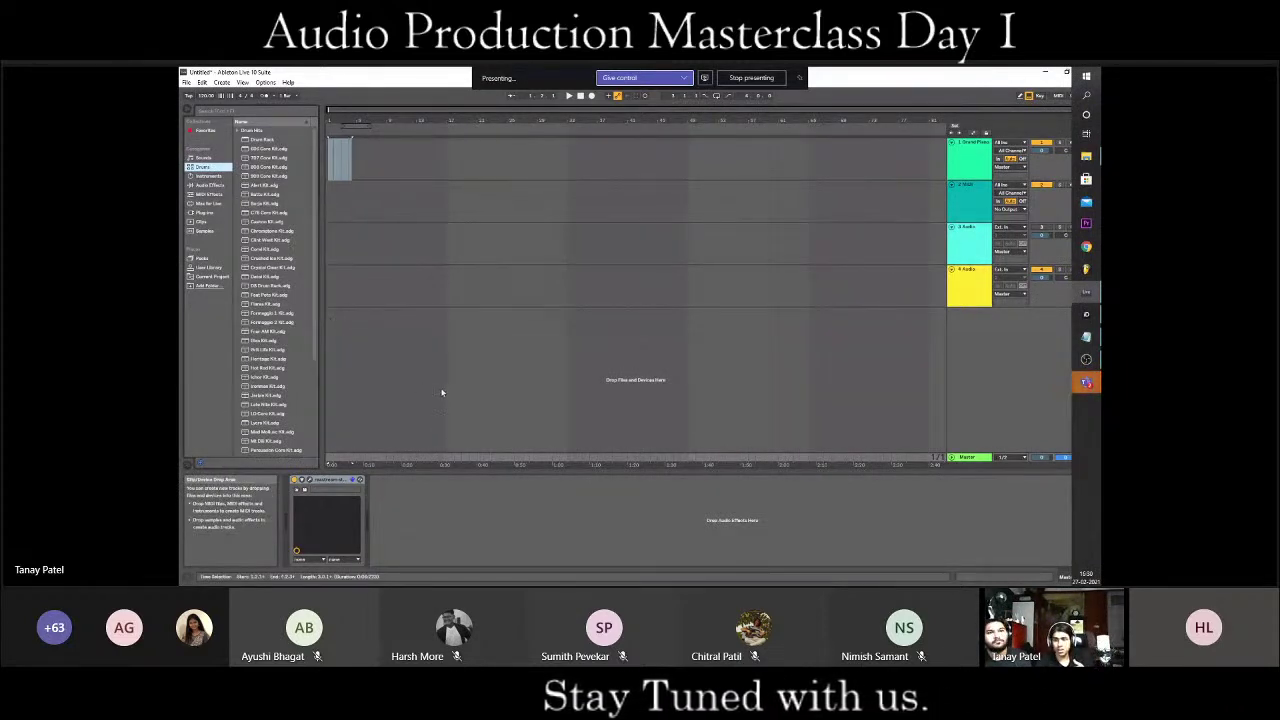
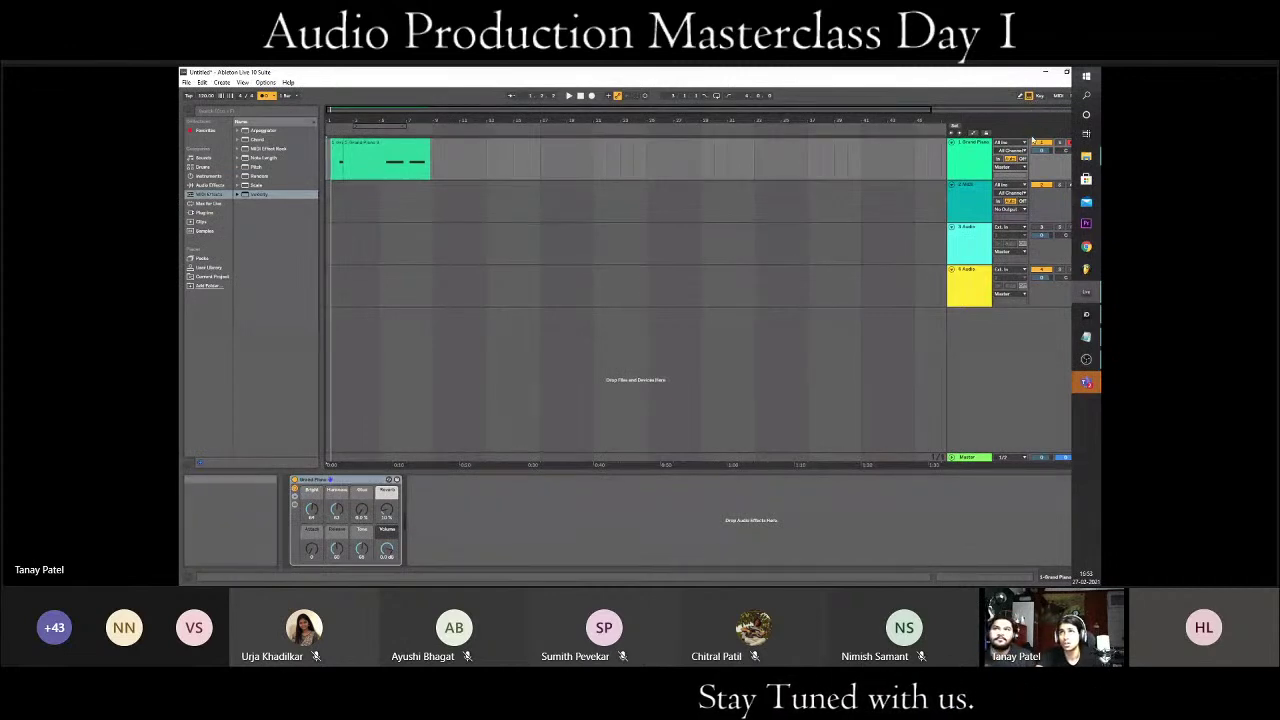
- Enter key mapping mode and assign the R key to the arrangement Record control
{"action": "key", "text": "ctrl+k"}
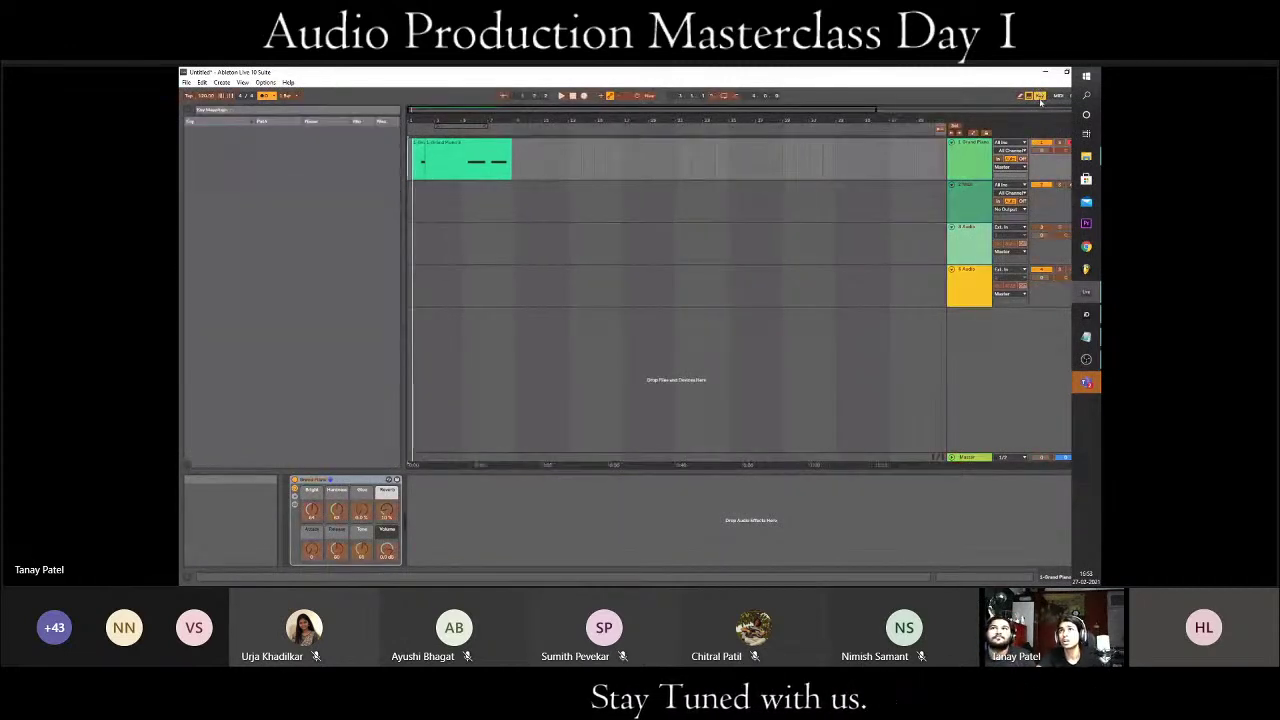
{"action": "left_click", "coordinate": [1040, 96]}
{"action": "left_click", "coordinate": [1040, 96]}
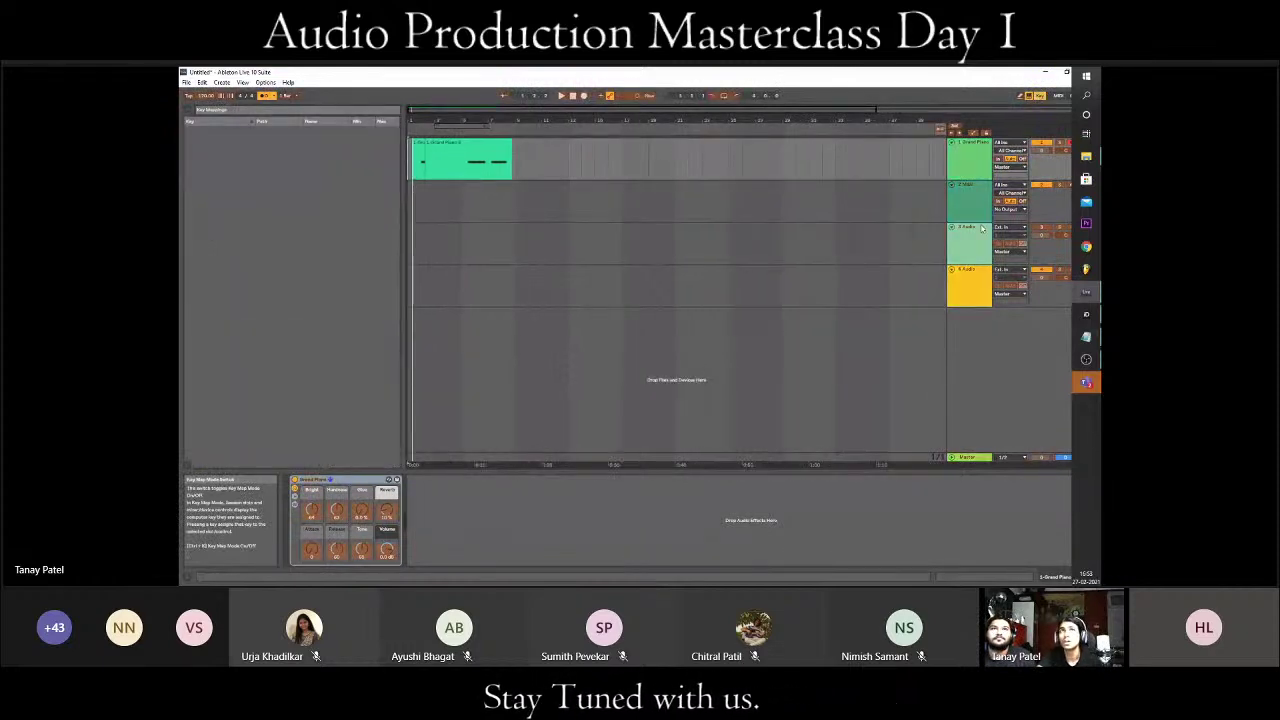
{"action": "left_click", "coordinate": [585, 96]}
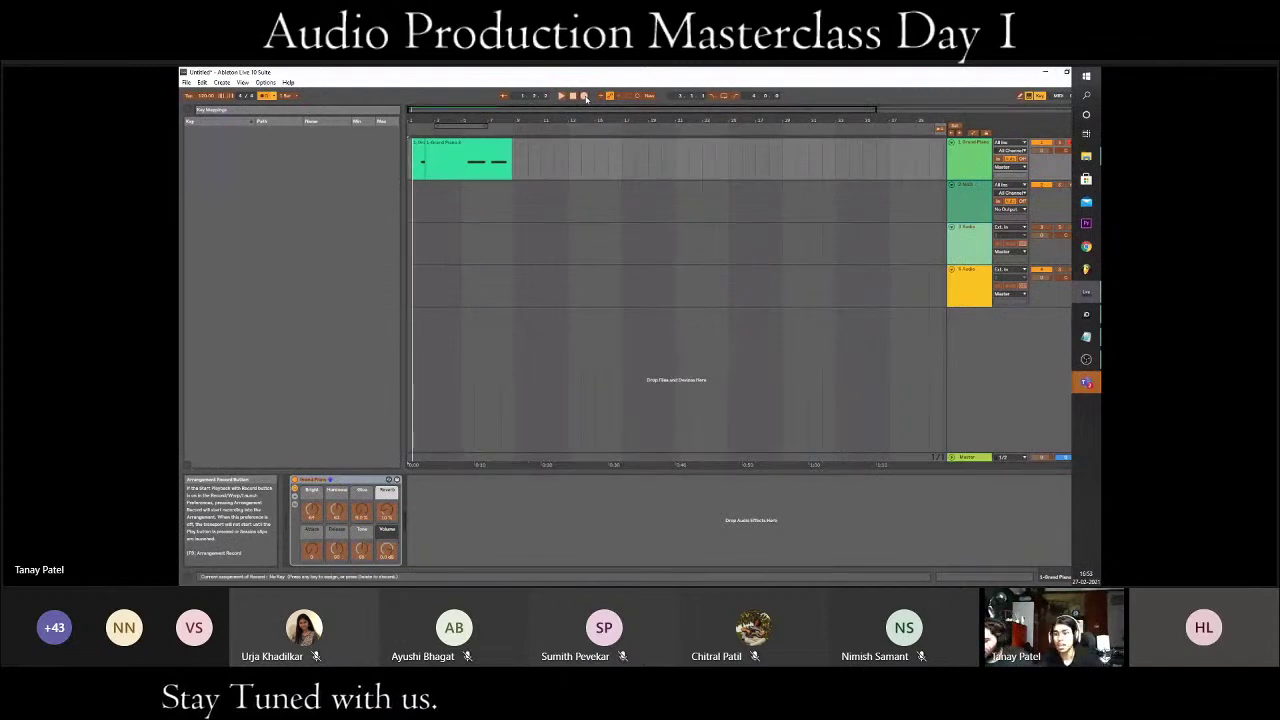
{"action": "key", "text": "r"}
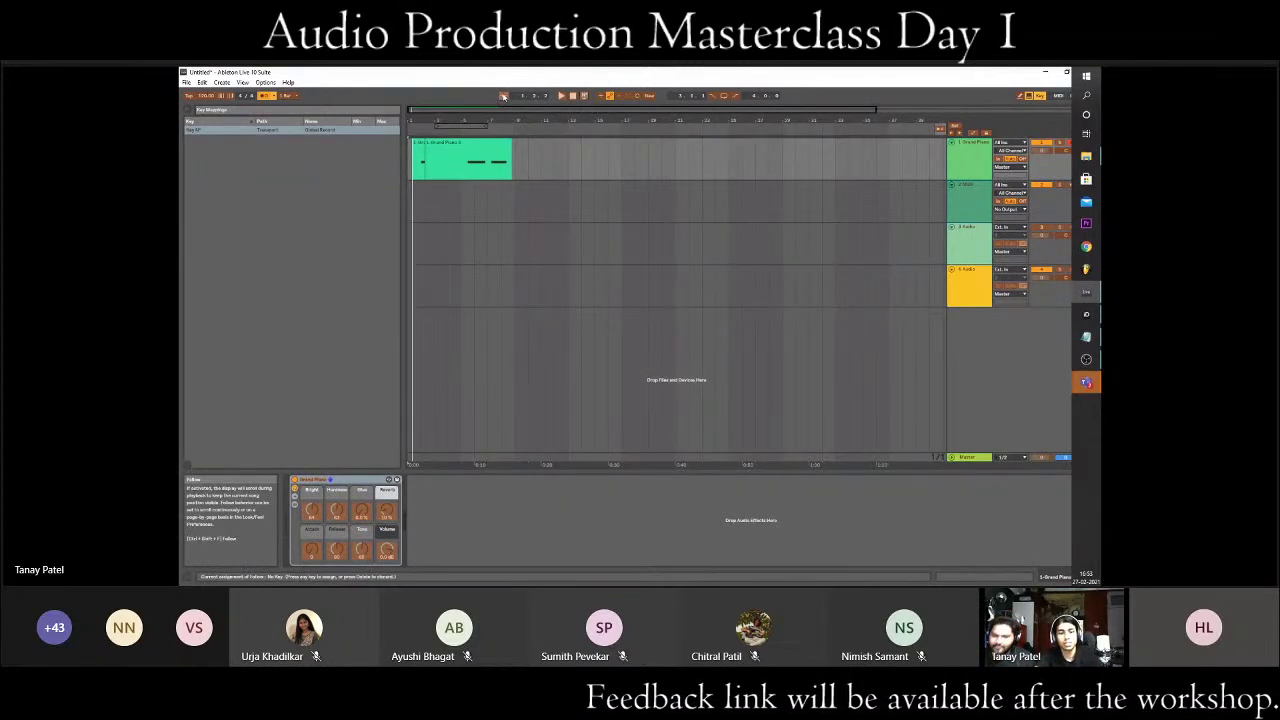
- Map the F key to Follow and the N key to Stop, and leave key mapping mode
{"action": "key", "text": "f"}
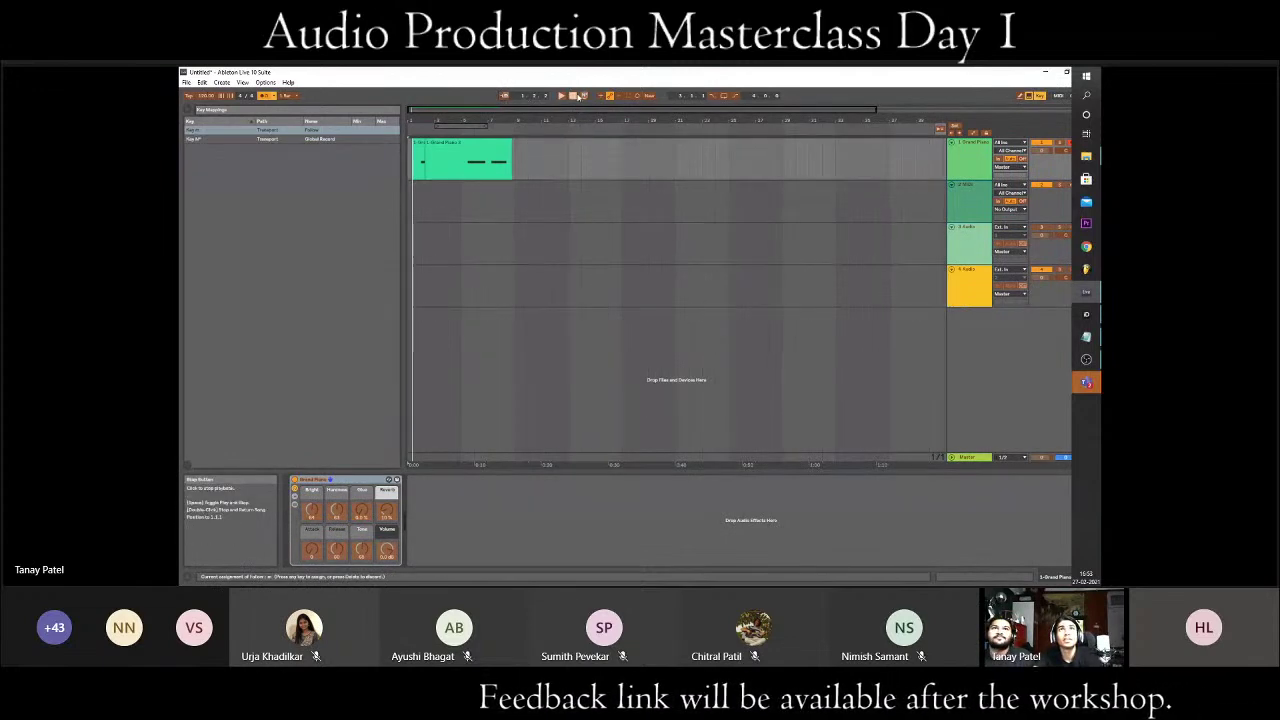
{"action": "left_click", "coordinate": [573, 96]}
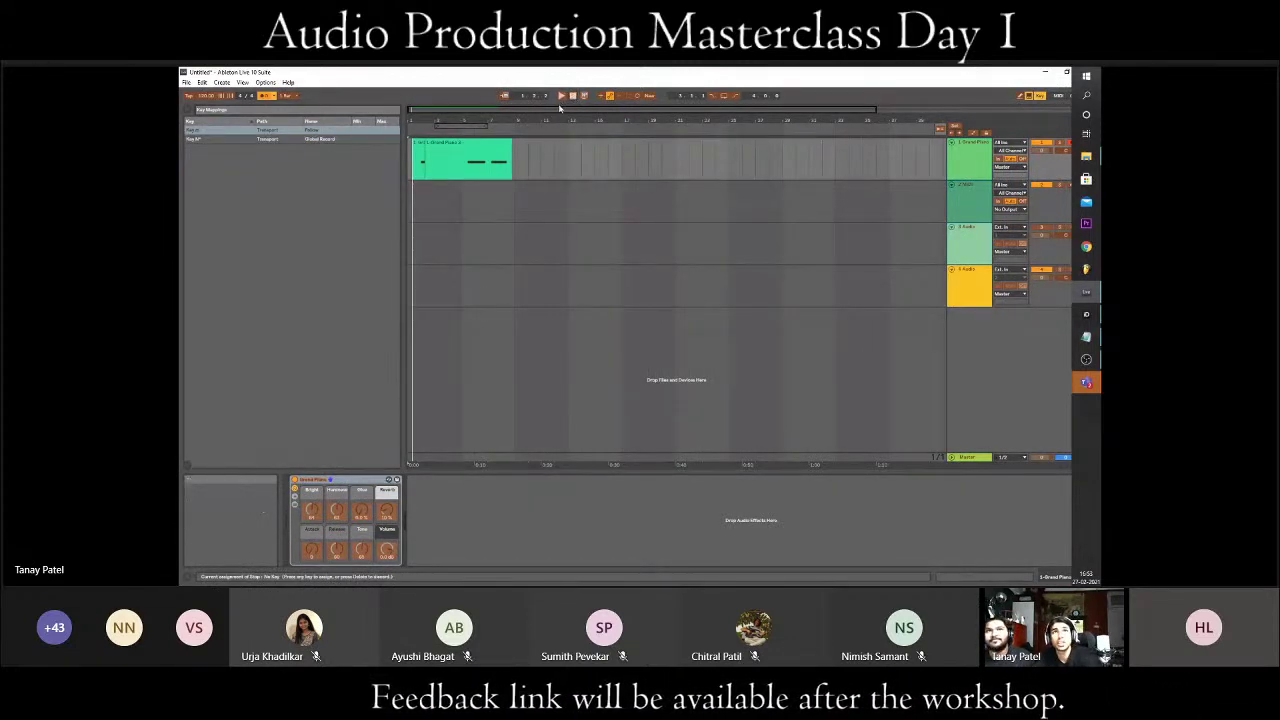
{"action": "left_click", "coordinate": [567, 96]}
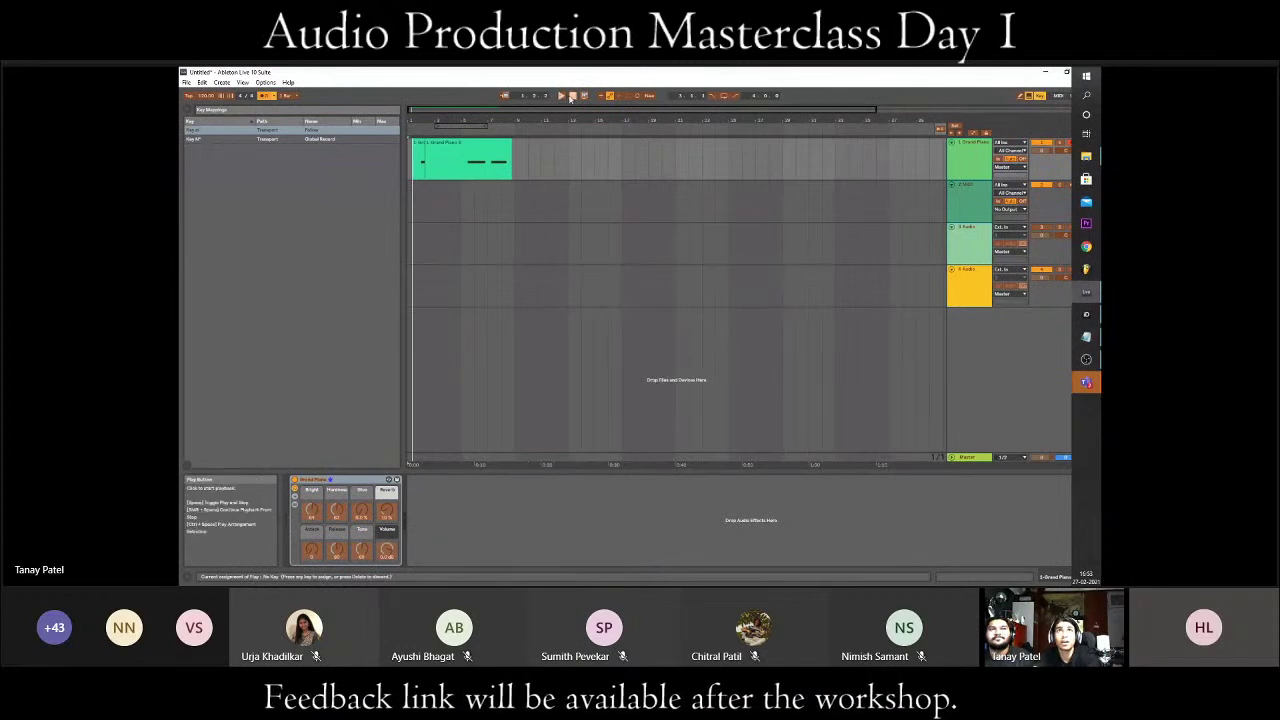
{"action": "left_click", "coordinate": [574, 97]}
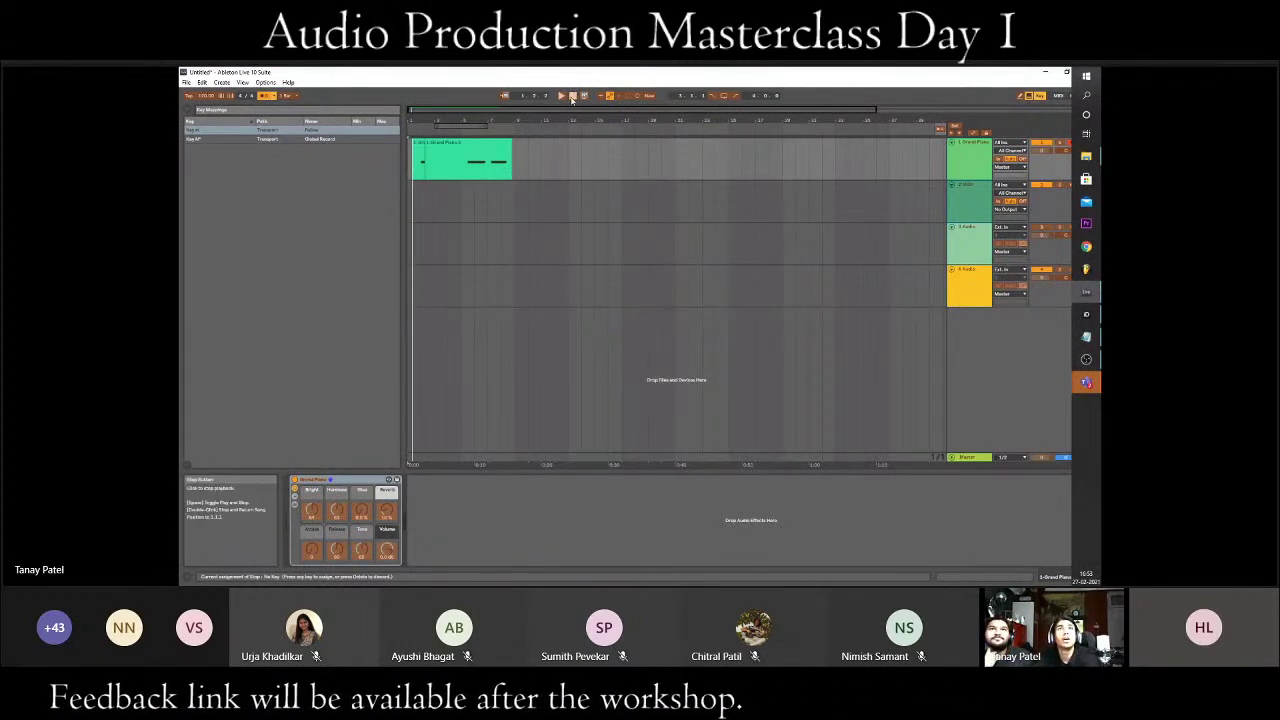
{"action": "key", "text": "n"}
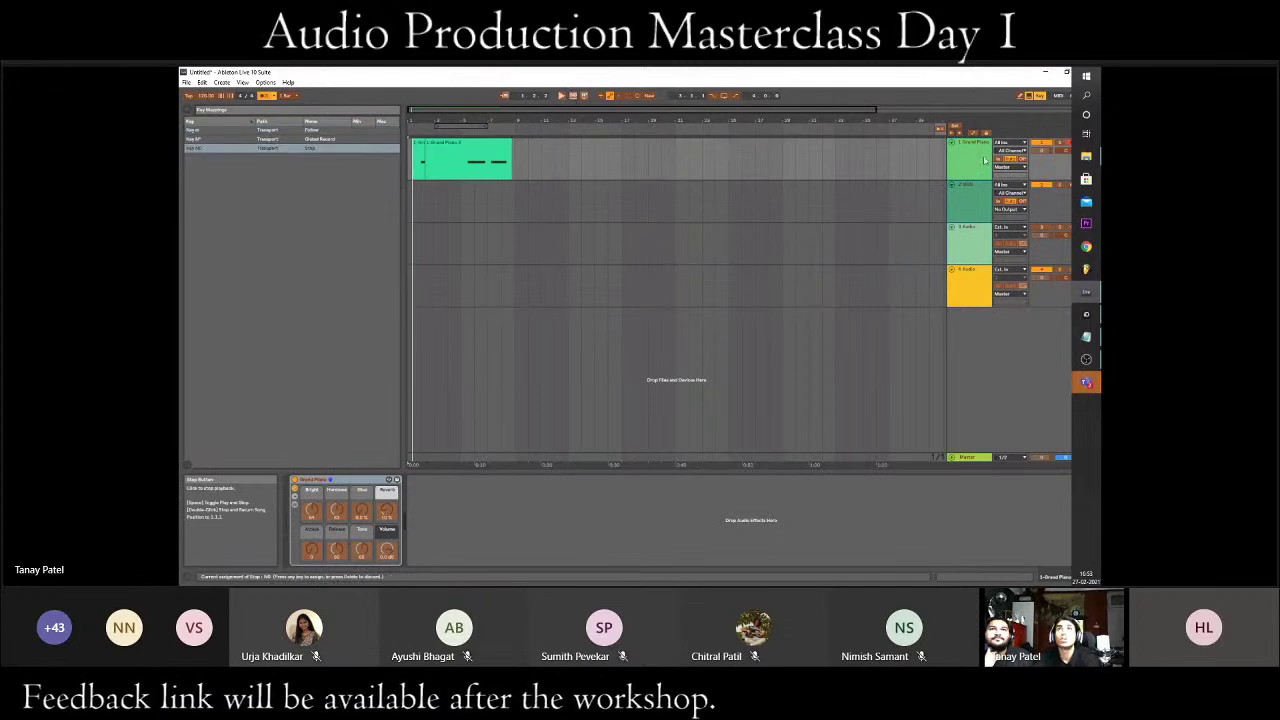
{"action": "left_click", "coordinate": [1040, 96]}
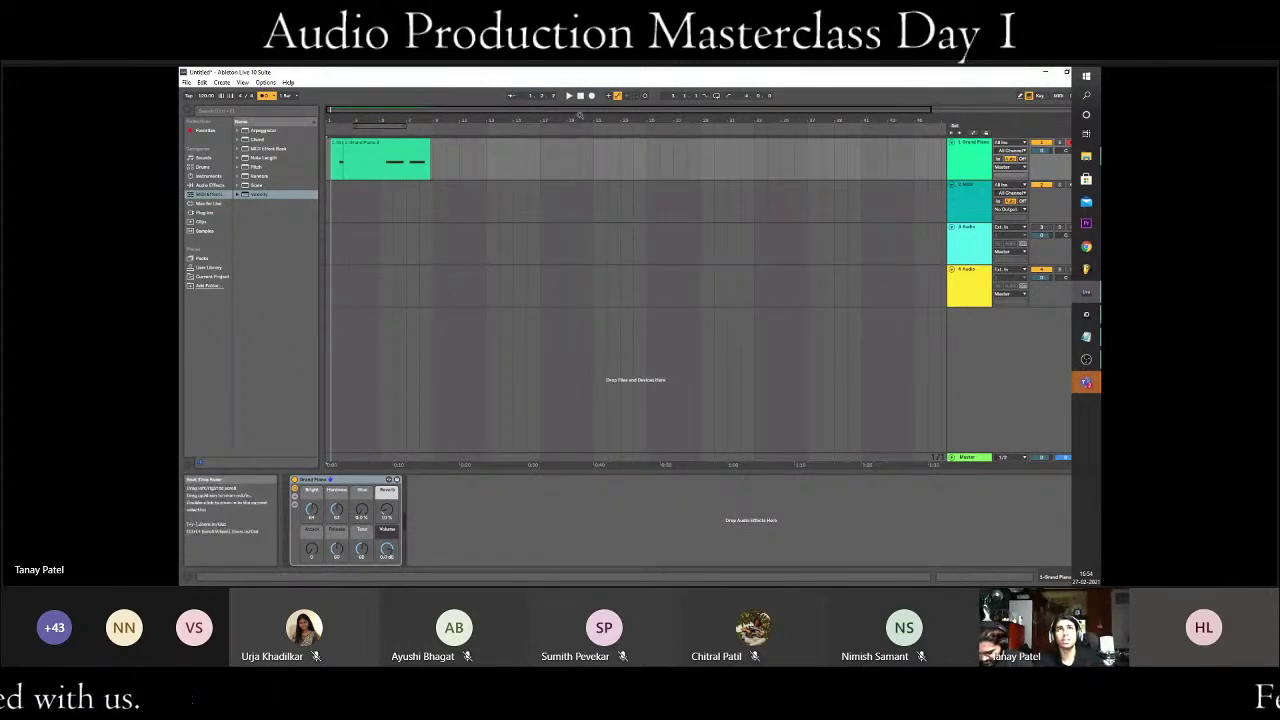
- Record a first chord take on the Grand Piano track from the start of the arrangement, restarting after a short test
{"action": "left_click_drag", "start_coordinate": [585, 113], "coordinate": [600, 118]}
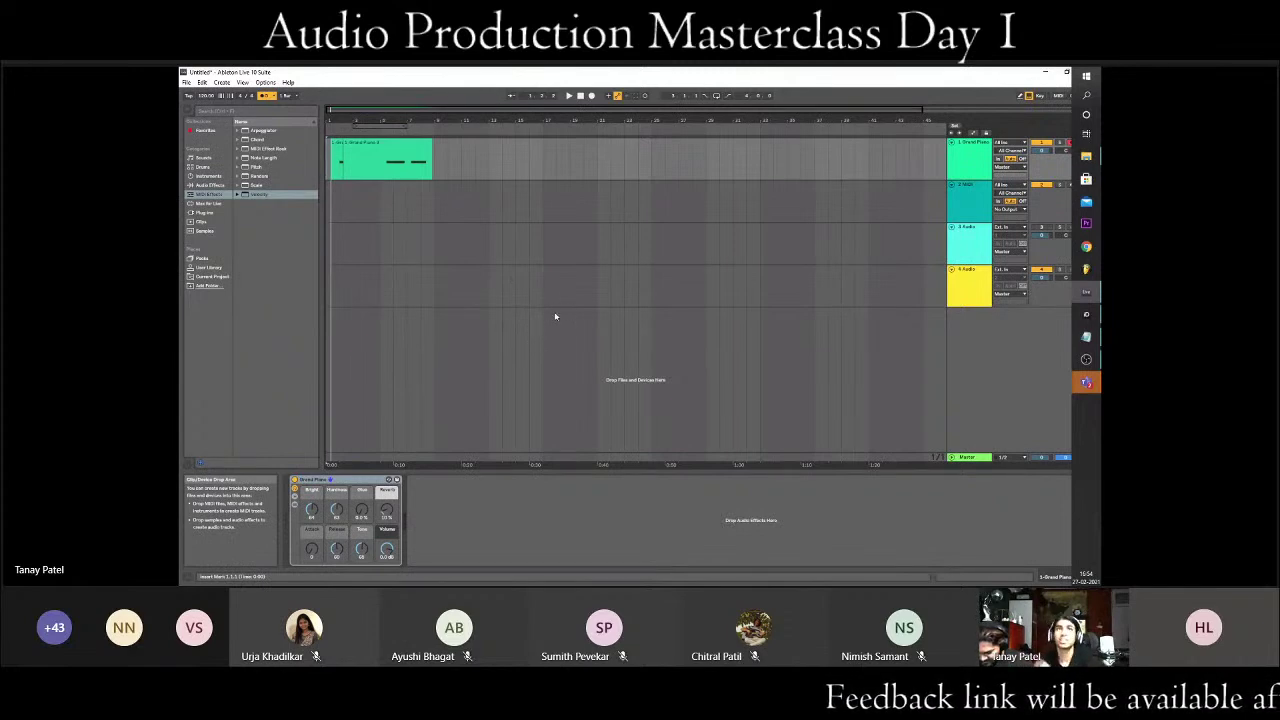
{"action": "key", "text": "F9"}
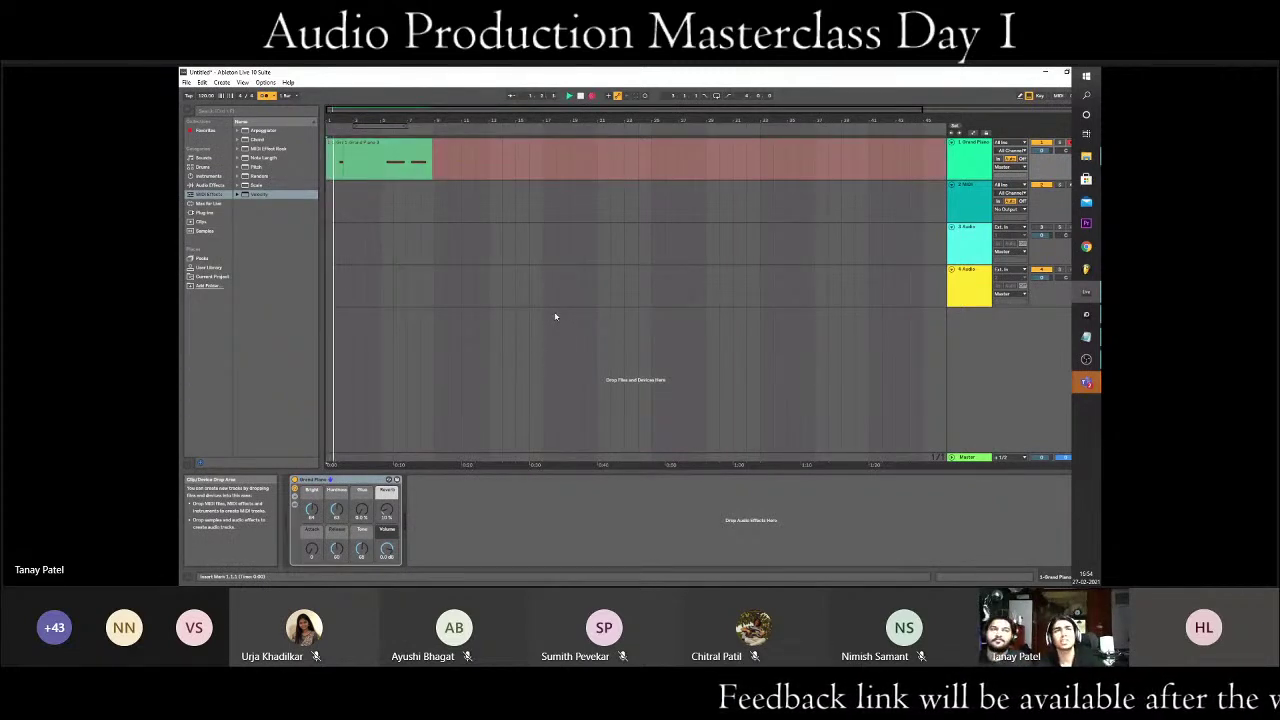
{"action": "key", "text": "space"}
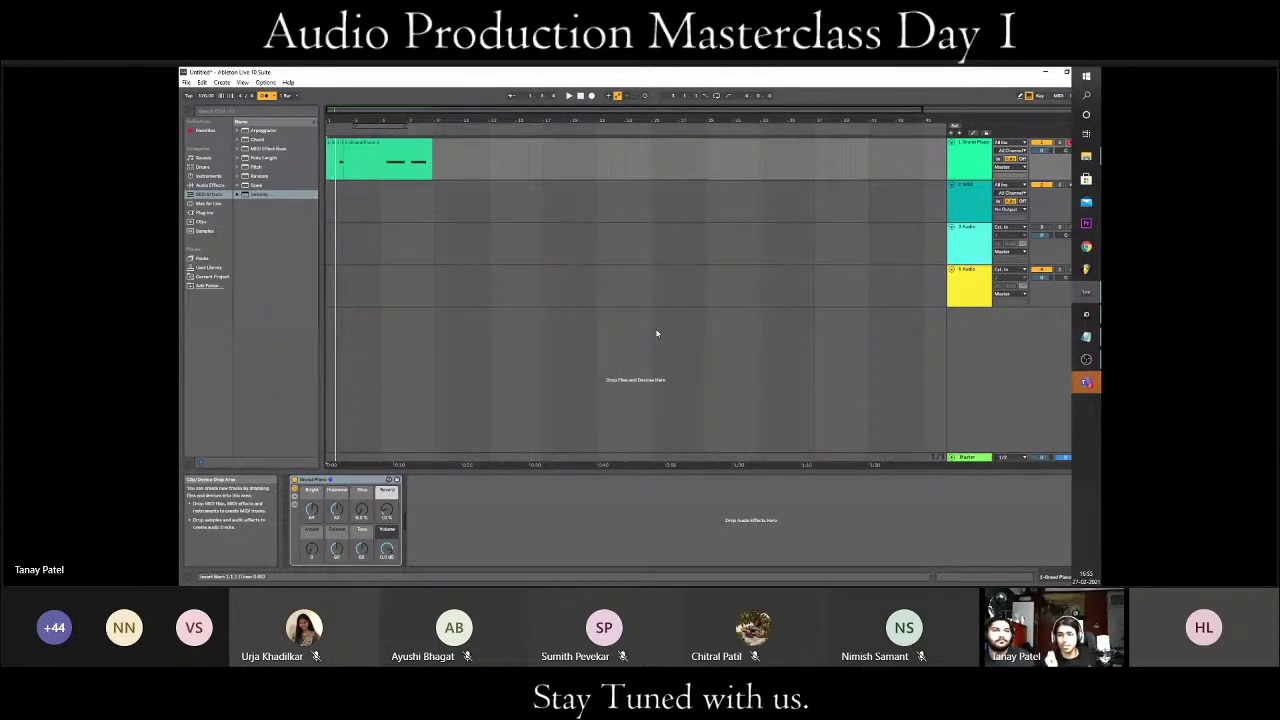
{"action": "key", "text": "F9"}
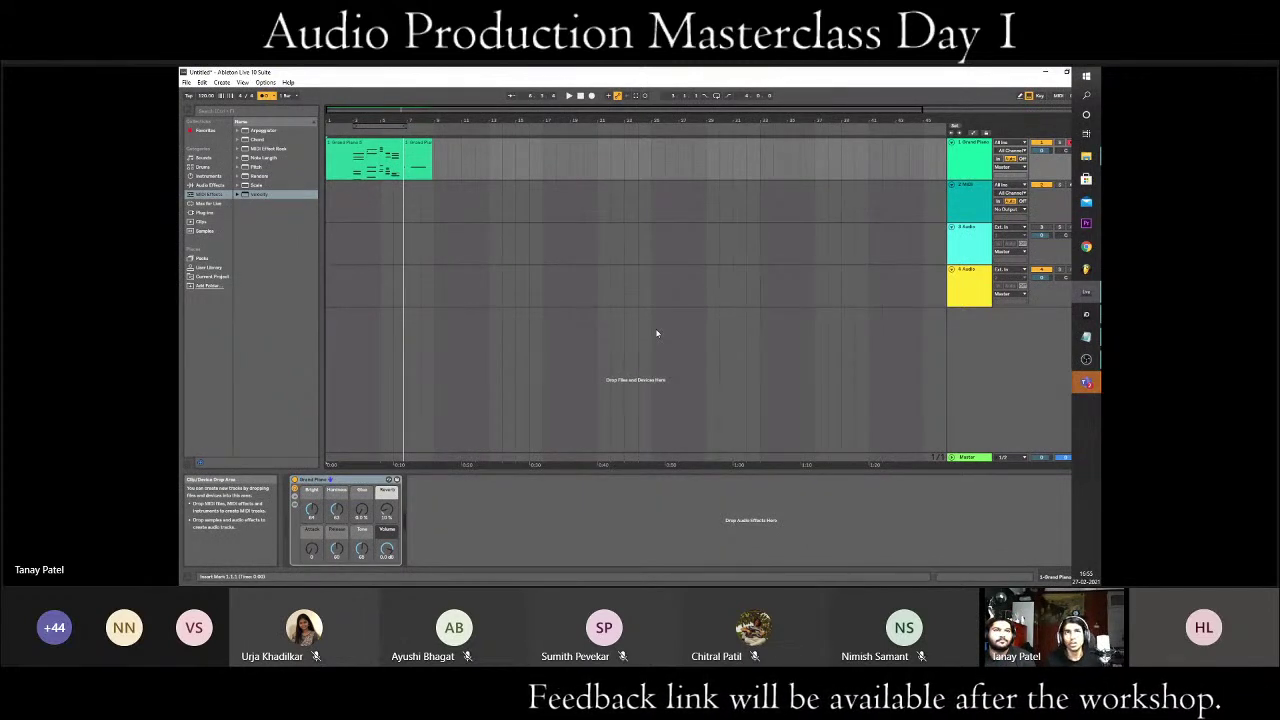
- Record another chord take over the previous one on the Grand Piano track from bar 1
{"action": "key", "text": "F9"}
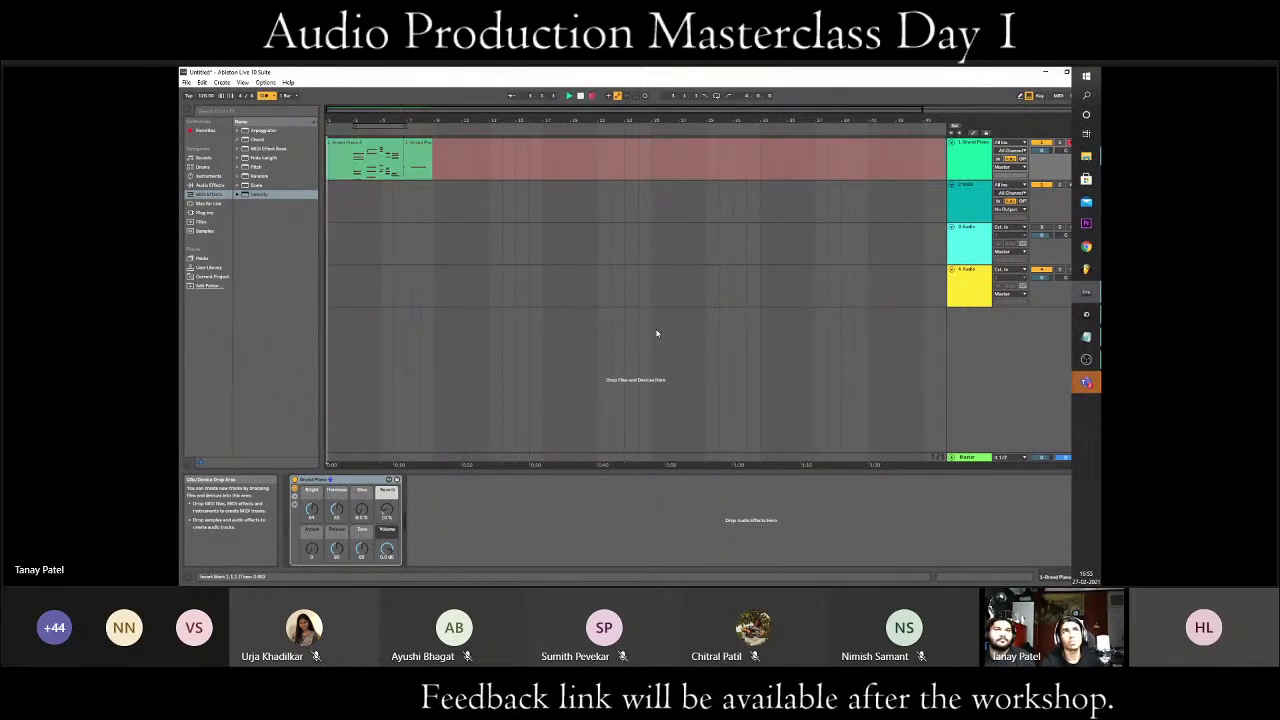
{"action": "key", "text": "space"}
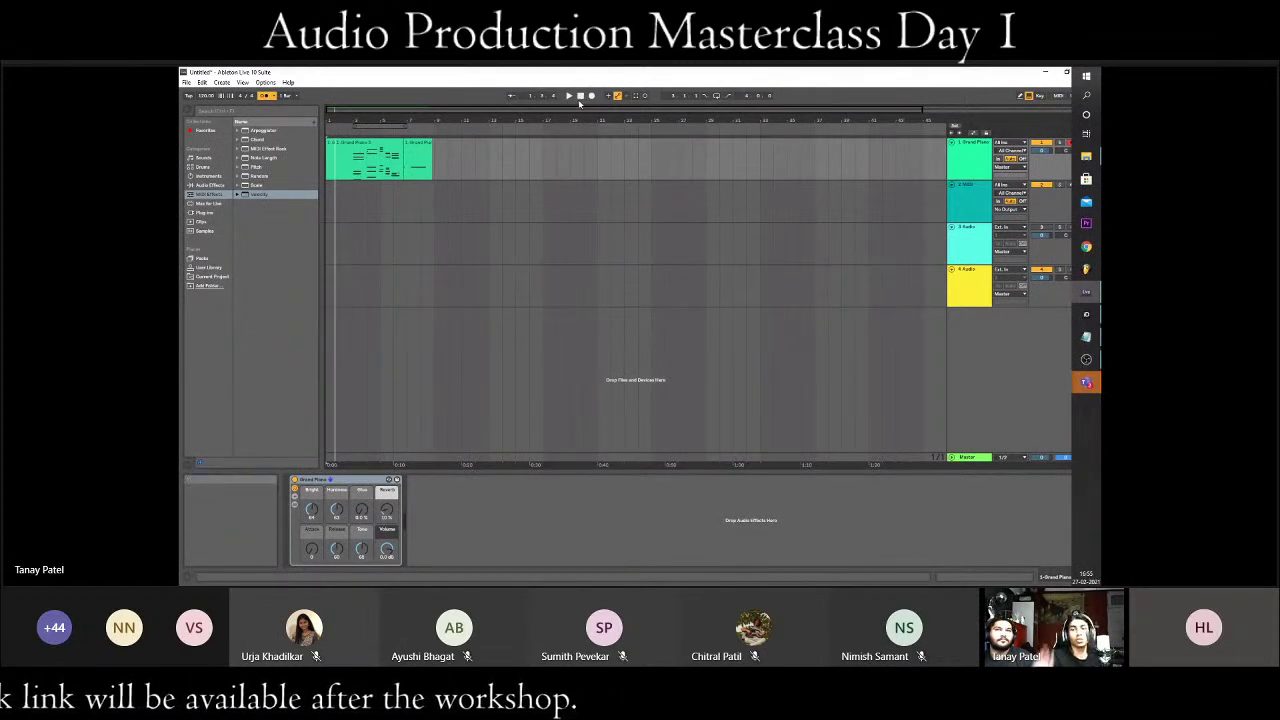
{"action": "key", "text": "F9"}
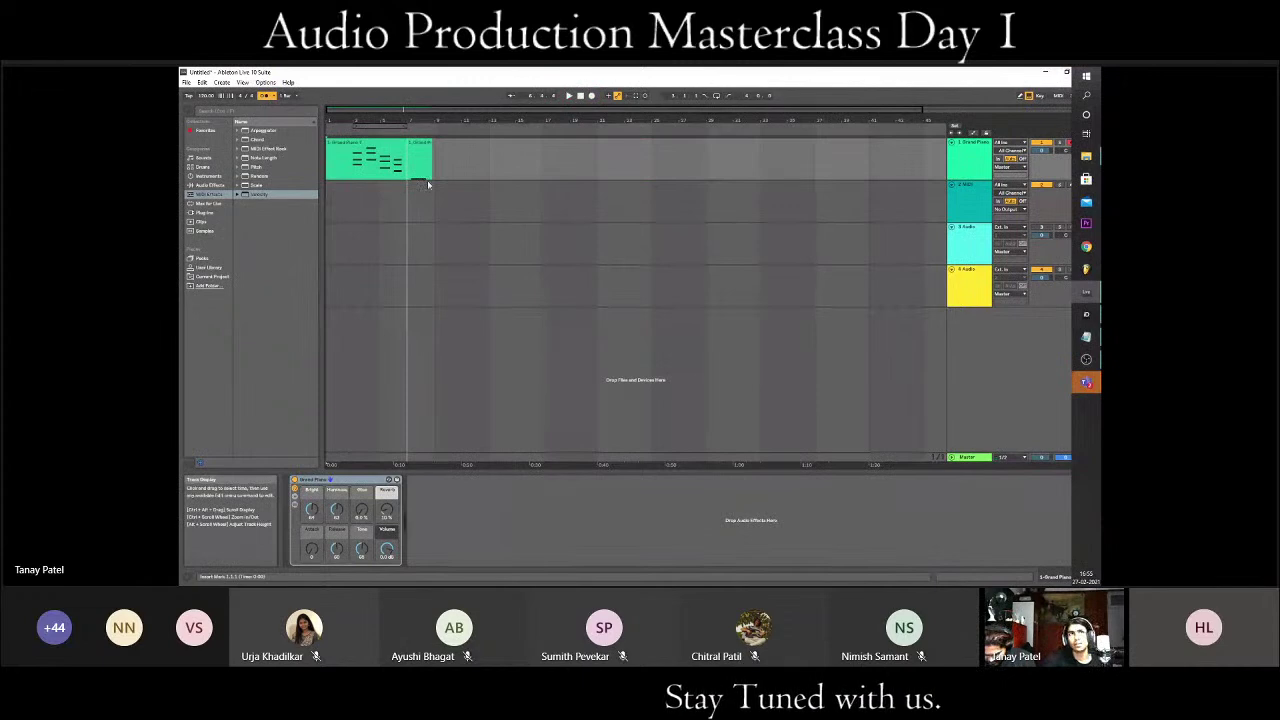
- Delete the short leftover clip that follows the newly recorded take on the Grand Piano track
{"action": "left_click_drag", "start_coordinate": [428, 184], "coordinate": [404, 190]}
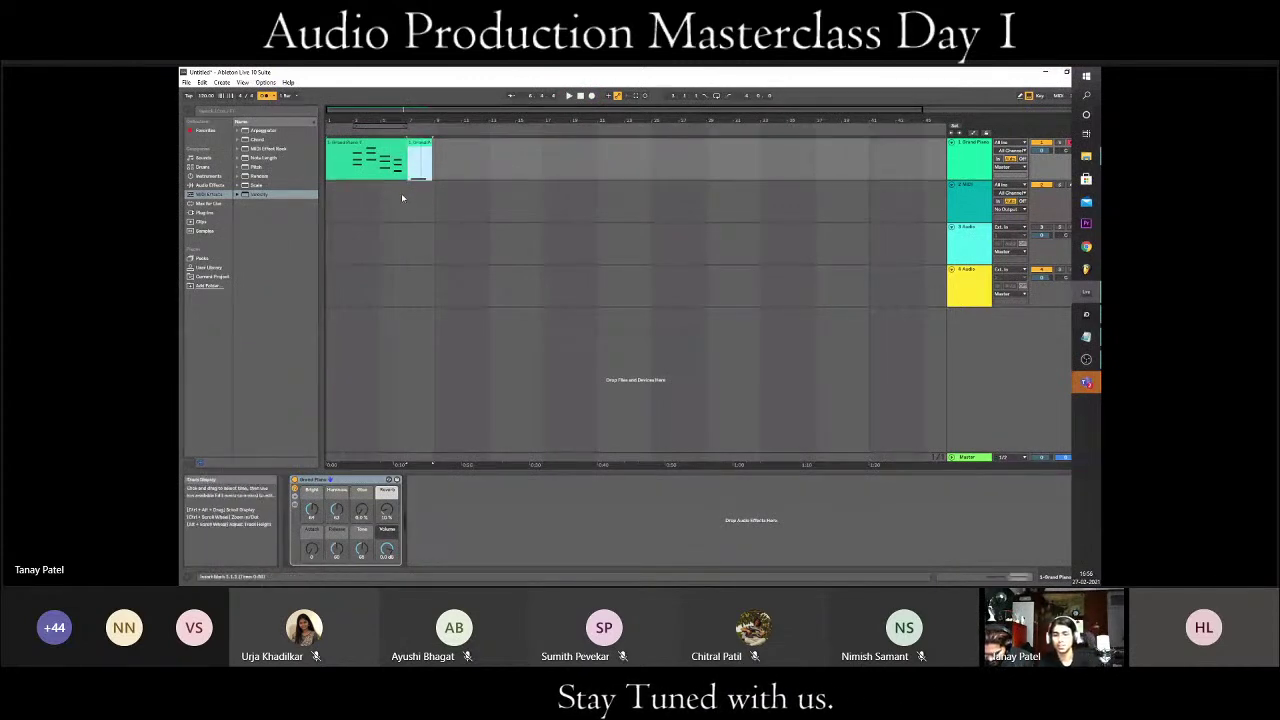
{"action": "key", "text": "Delete"}
{"action": "left_click", "coordinate": [375, 142]}
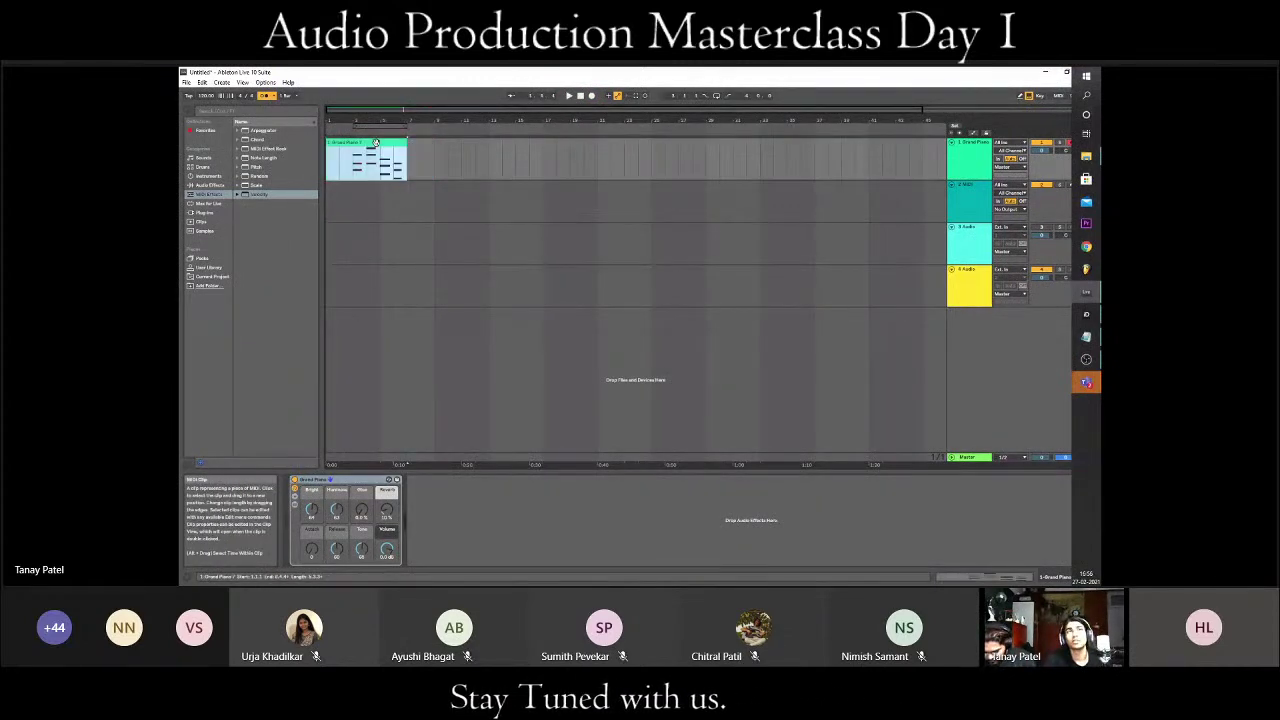
{"action": "left_click", "coordinate": [443, 215]}
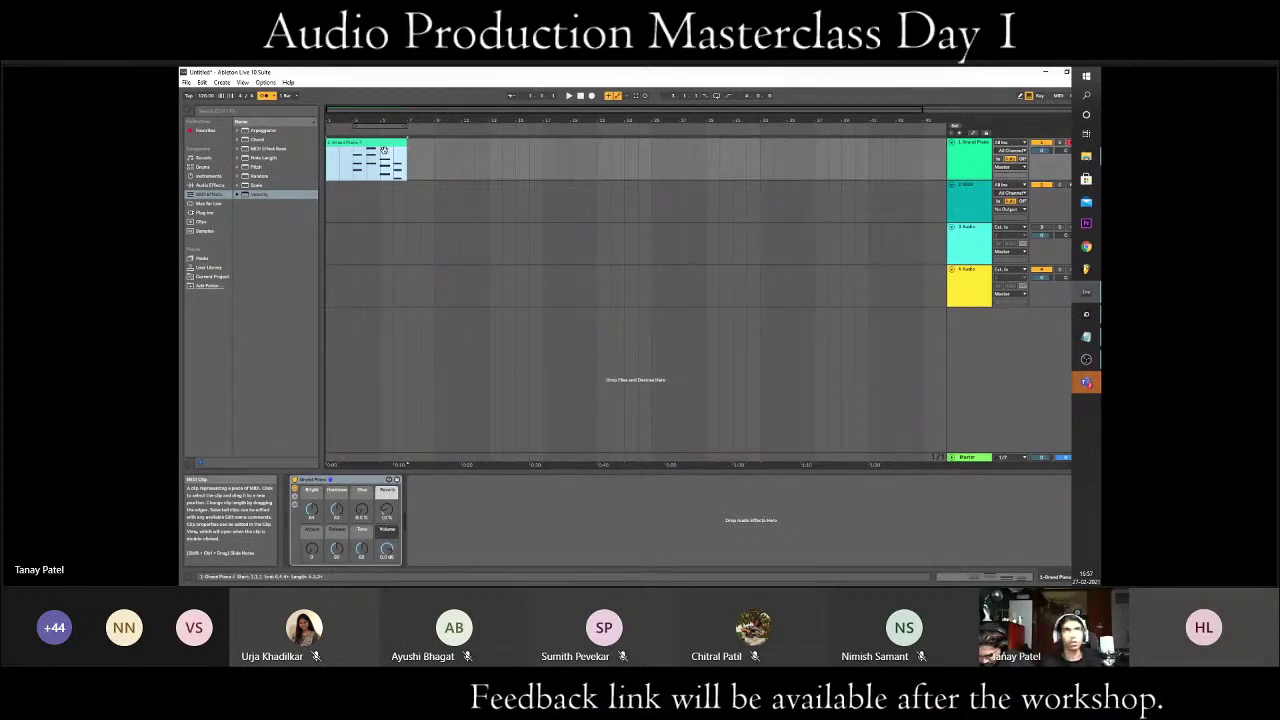
- Play back the Grand Piano take and record a new chord take over it from the start
{"action": "key", "text": "space"}
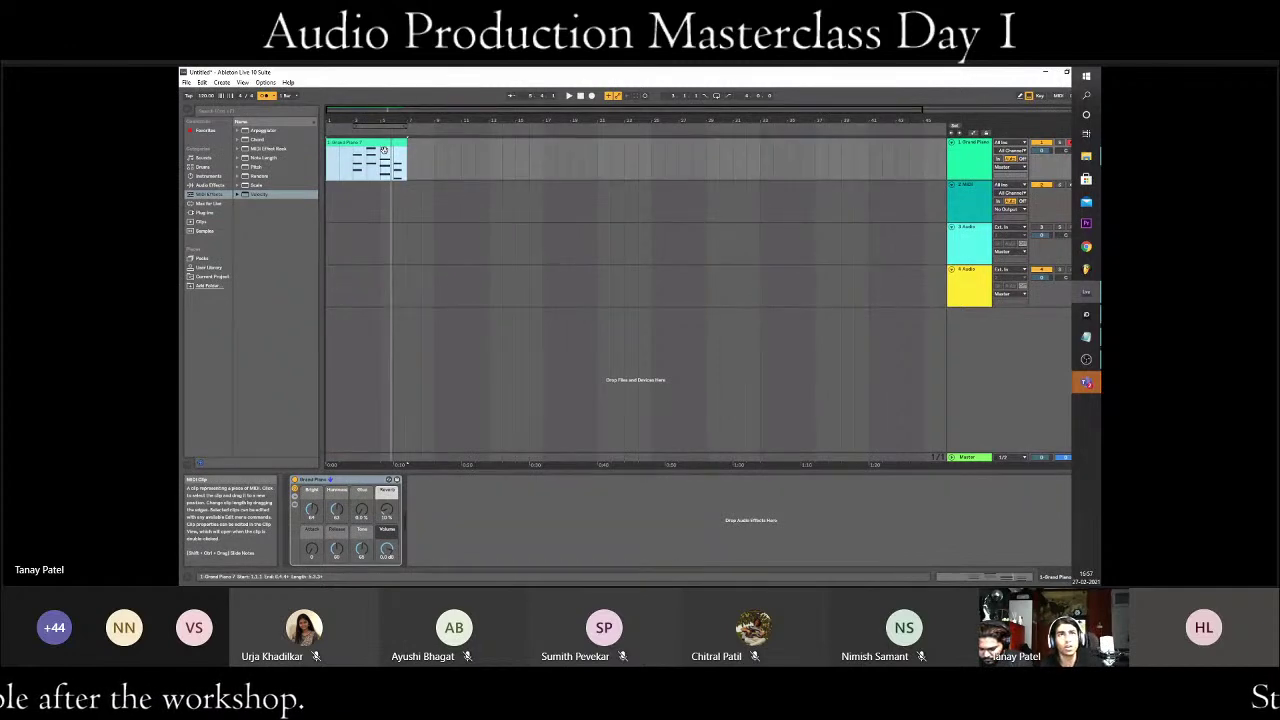
{"action": "key", "text": "space"}
{"action": "key", "text": "F9"}
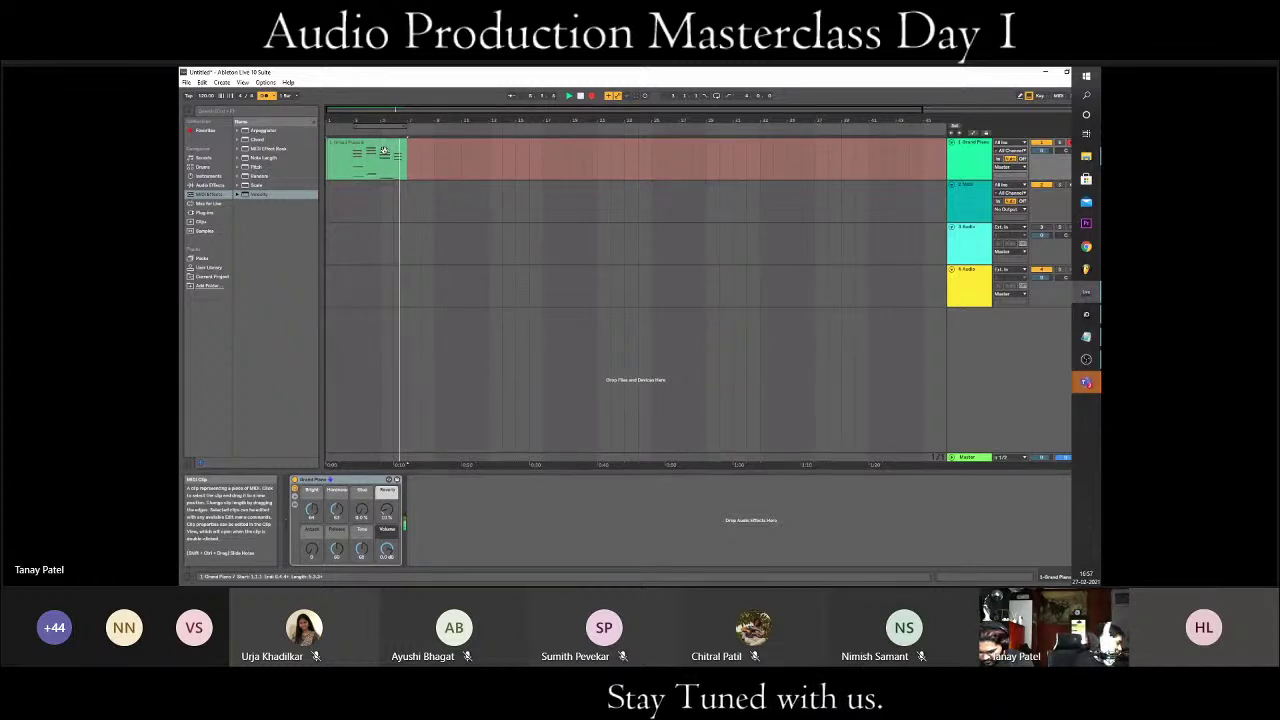
{"action": "key", "text": "space"}
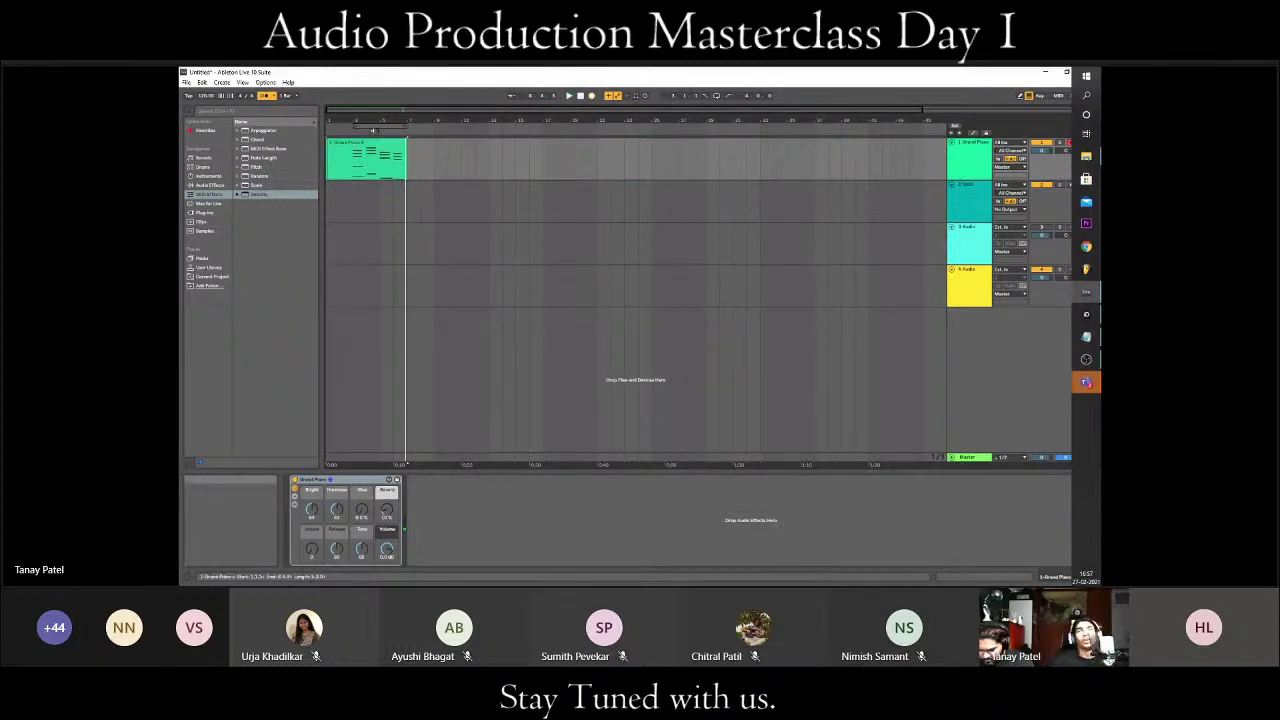
- Open the new Grand Piano clip in the MIDI note editor and examine the timing of its recorded chords
{"action": "left_click", "coordinate": [370, 148]}
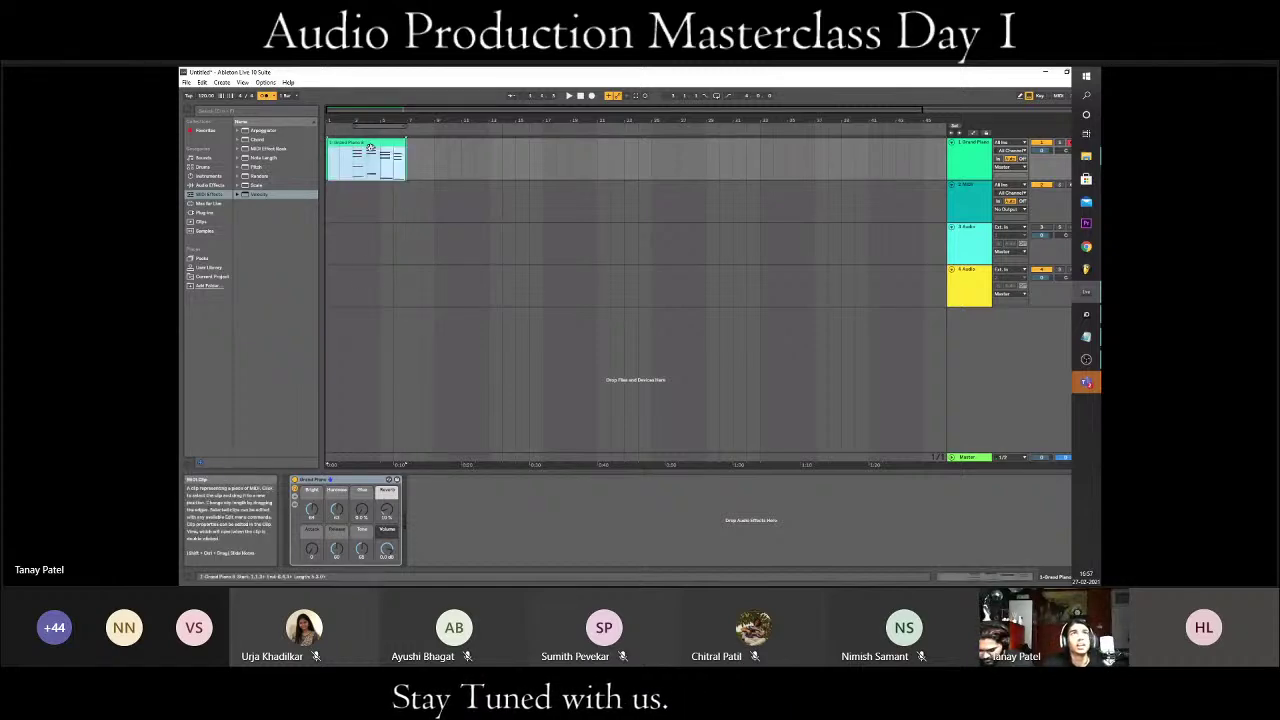
{"action": "double_click", "coordinate": [370, 148]}
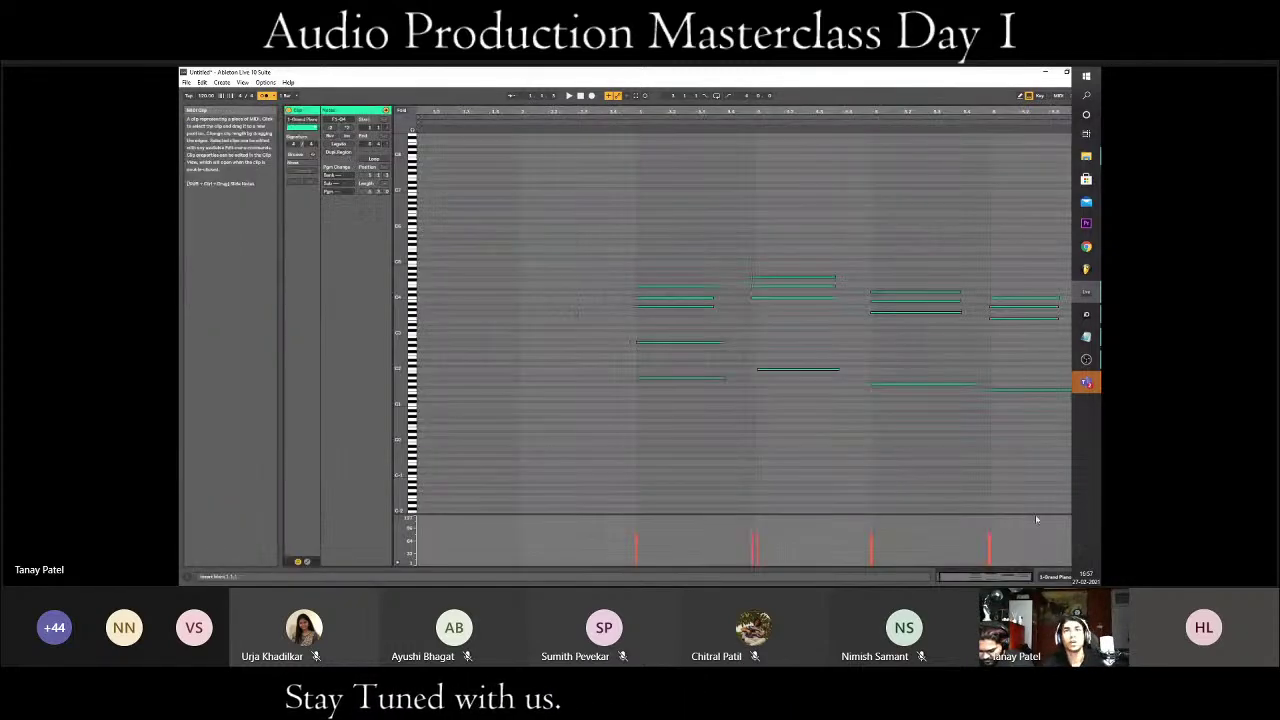
{"action": "left_click_drag", "start_coordinate": [713, 111], "coordinate": [713, 140]}
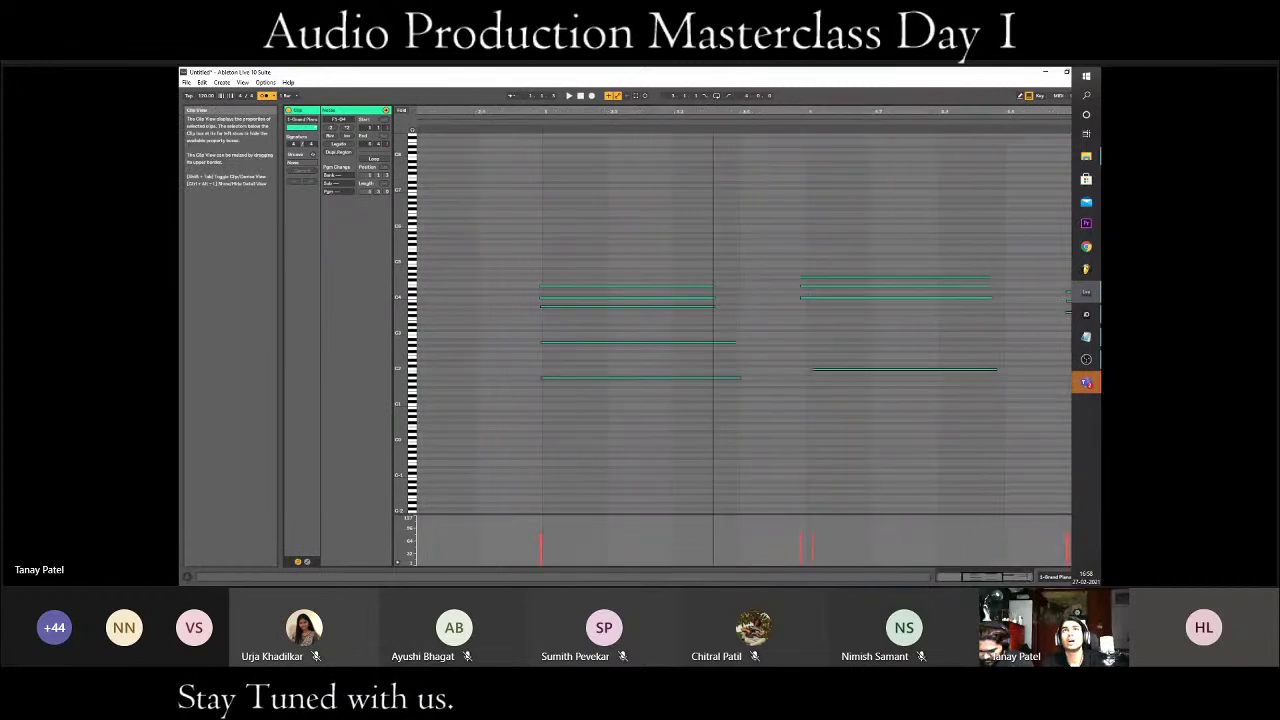
{"action": "key", "text": "minus"}
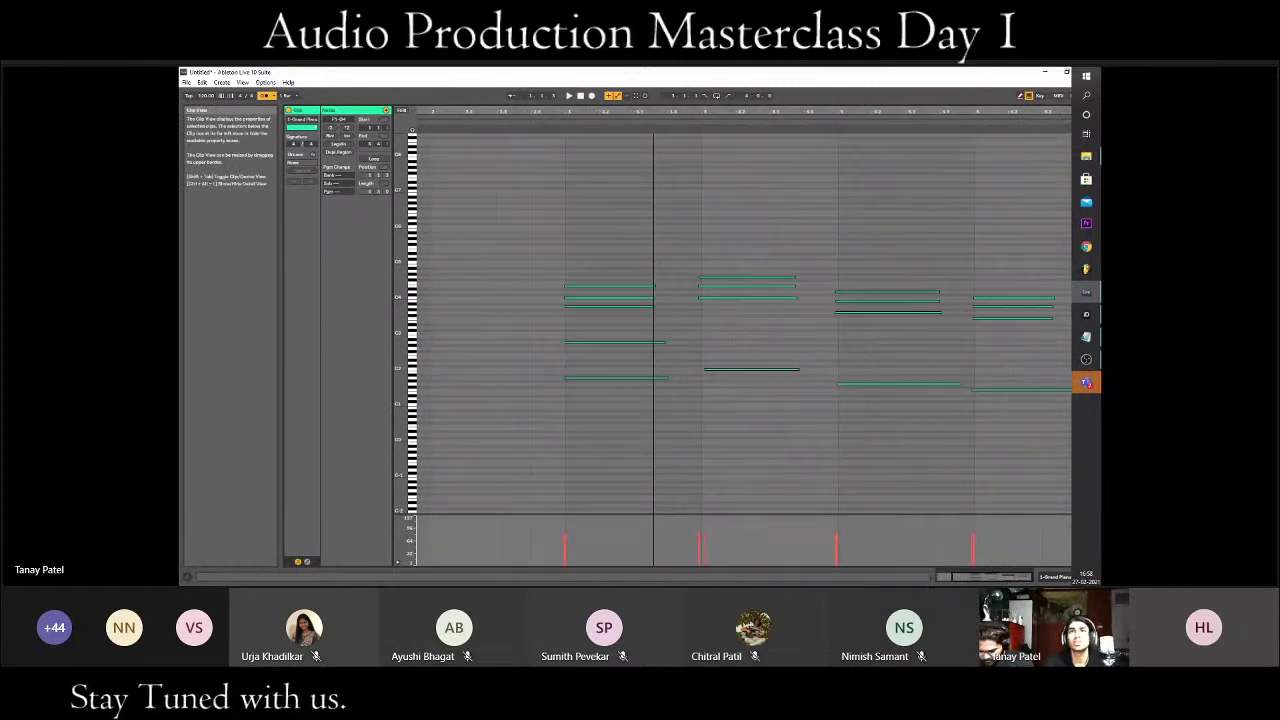
{"action": "left_click_drag", "start_coordinate": [907, 111], "coordinate": [907, 135]}
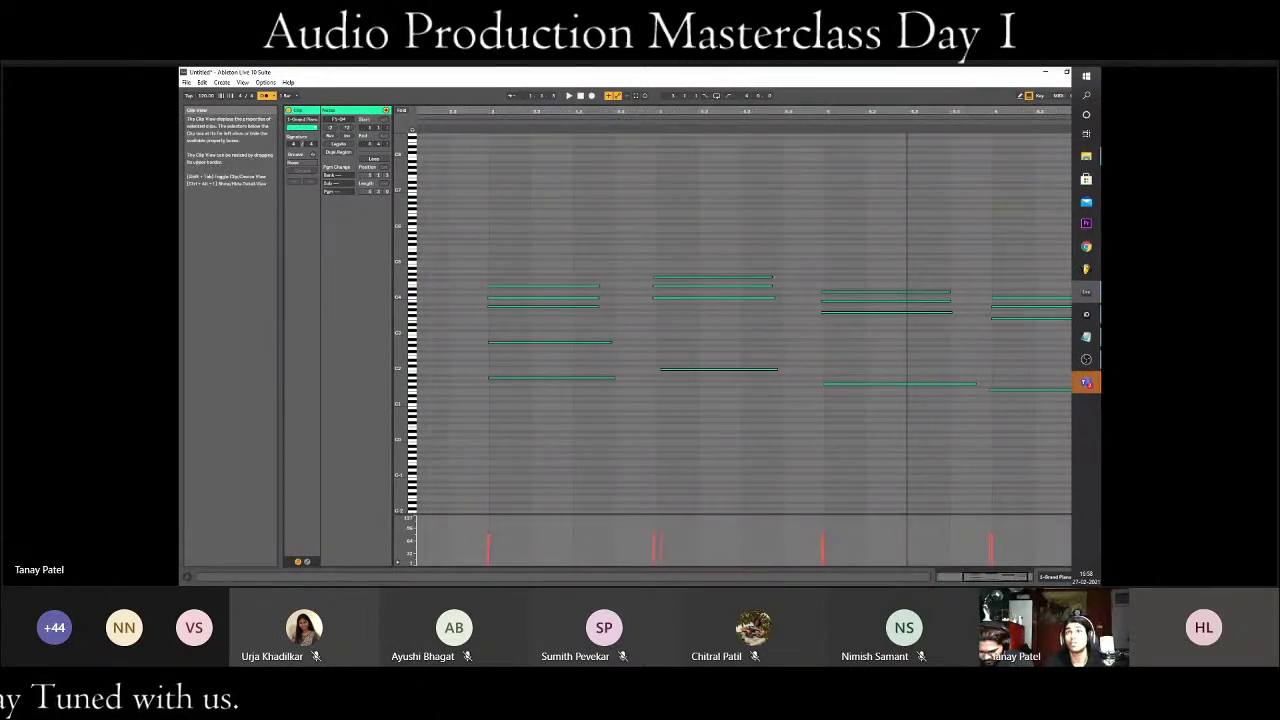
{"action": "key", "text": "minus"}
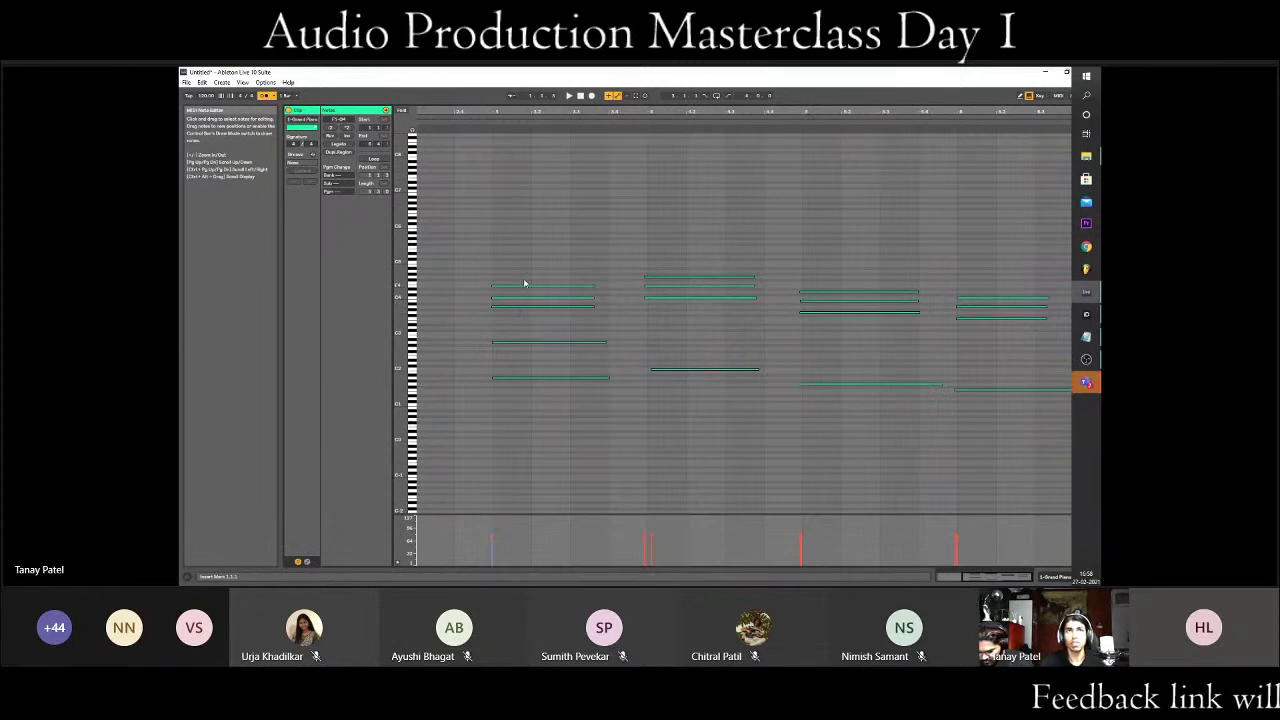
- Select all the notes of the first recorded chord in the Grand Piano clip
{"action": "left_click_drag", "start_coordinate": [501, 229], "coordinate": [513, 374]}
{"action": "left_click_drag", "start_coordinate": [567, 442], "coordinate": [614, 446]}
{"action": "left_click_drag", "start_coordinate": [497, 241], "coordinate": [528, 392]}
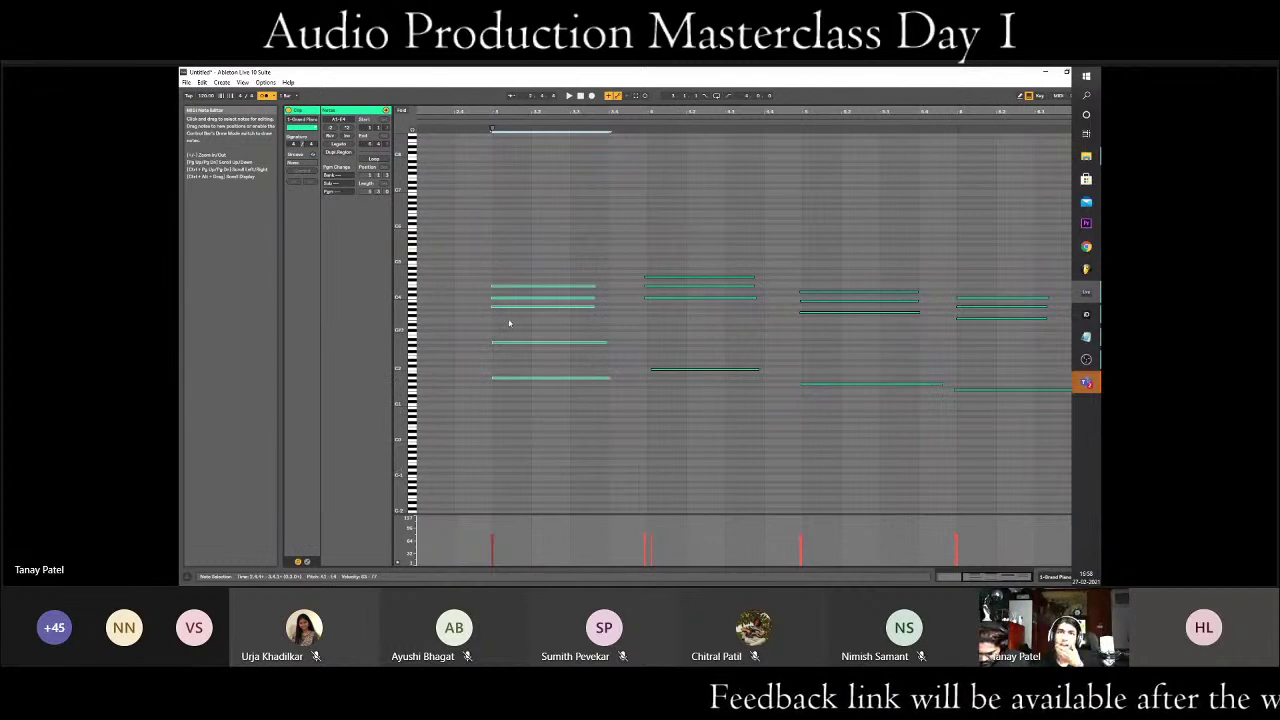
{"action": "left_click_drag", "start_coordinate": [500, 218], "coordinate": [618, 481]}
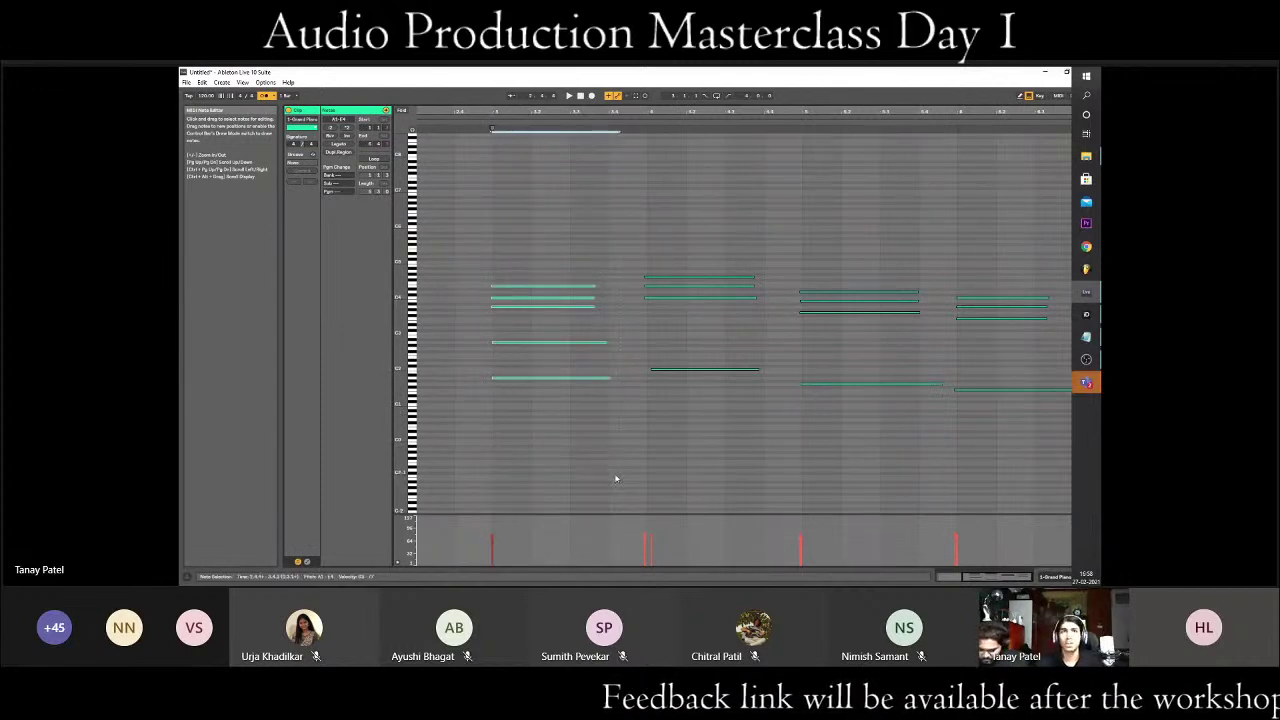
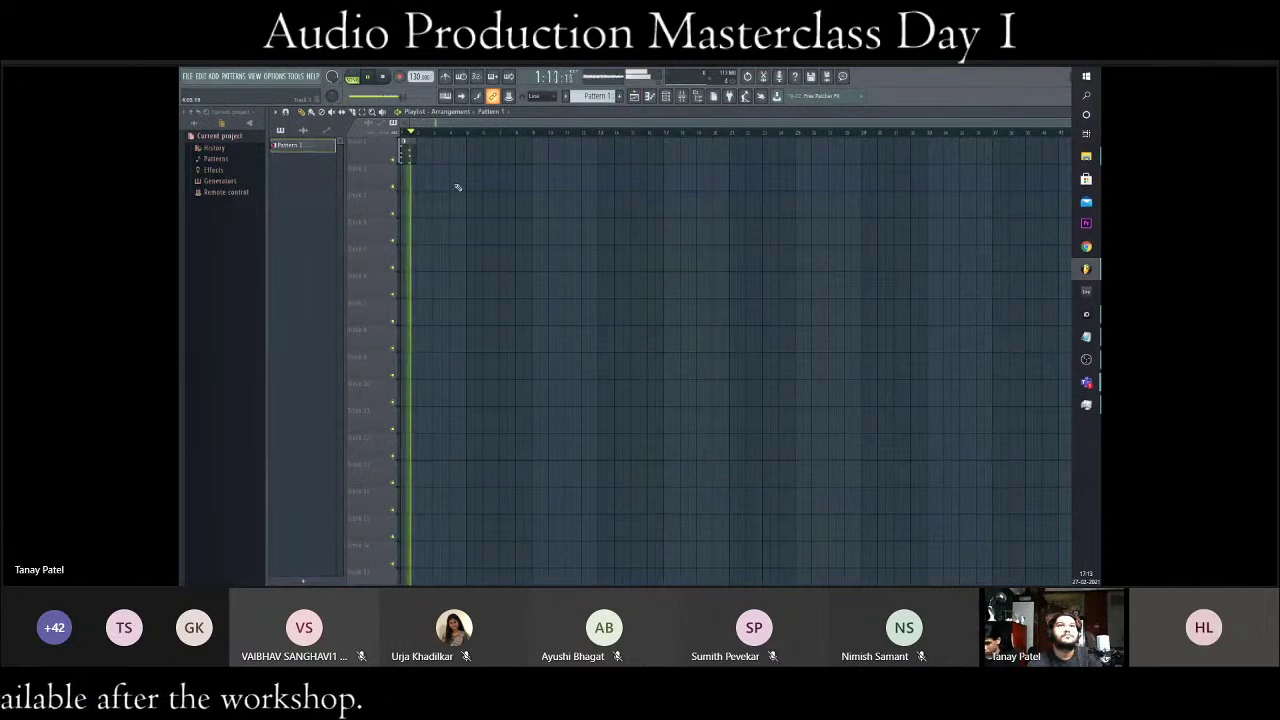
- Stop playback and inspect the Kick channel's sampler settings from the channel rack, closing them when finished
{"action": "key", "text": "space"}
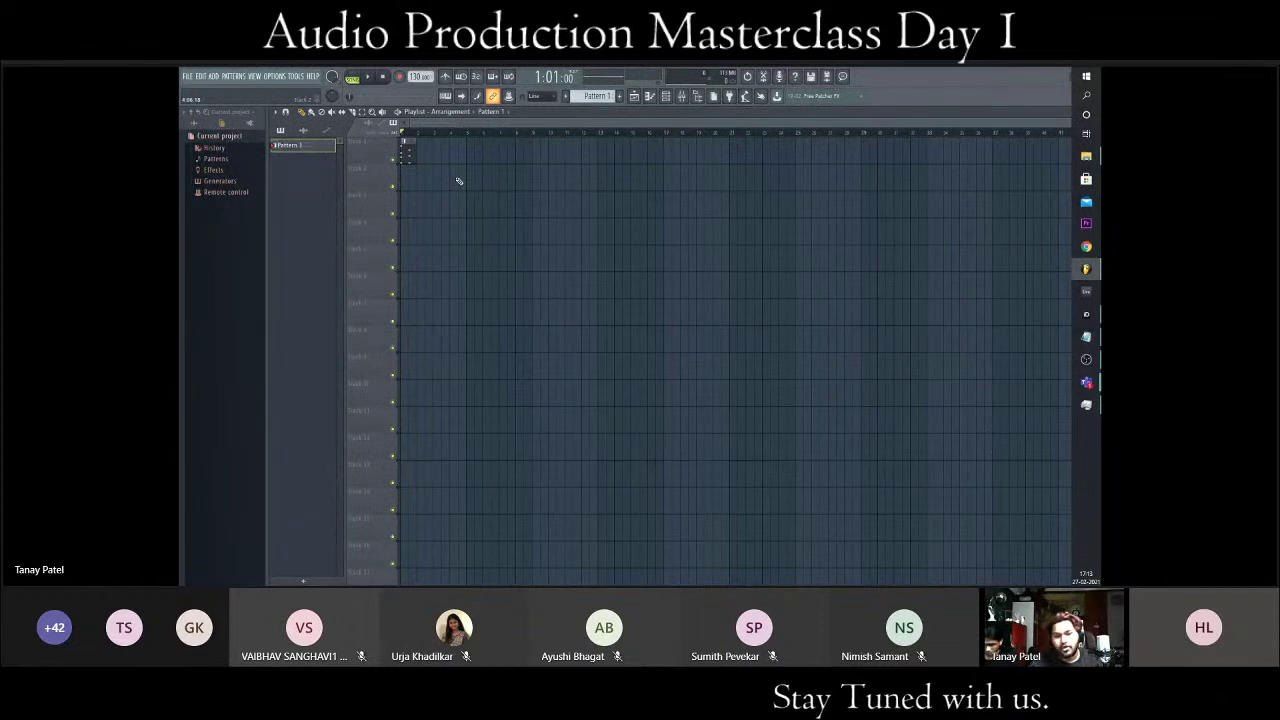
{"action": "left_click", "coordinate": [668, 98]}
{"action": "left_click_drag", "start_coordinate": [430, 113], "coordinate": [452, 222]}
{"action": "left_click", "coordinate": [362, 244]}
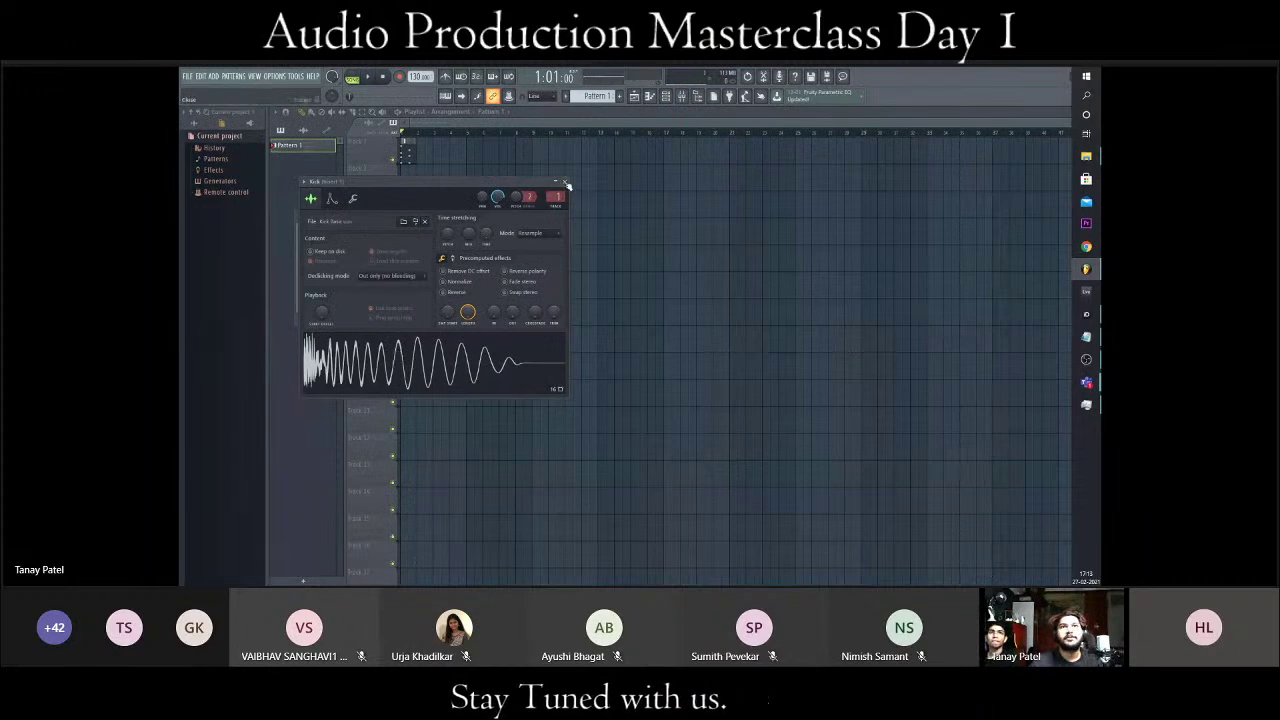
{"action": "left_click", "coordinate": [565, 183]}
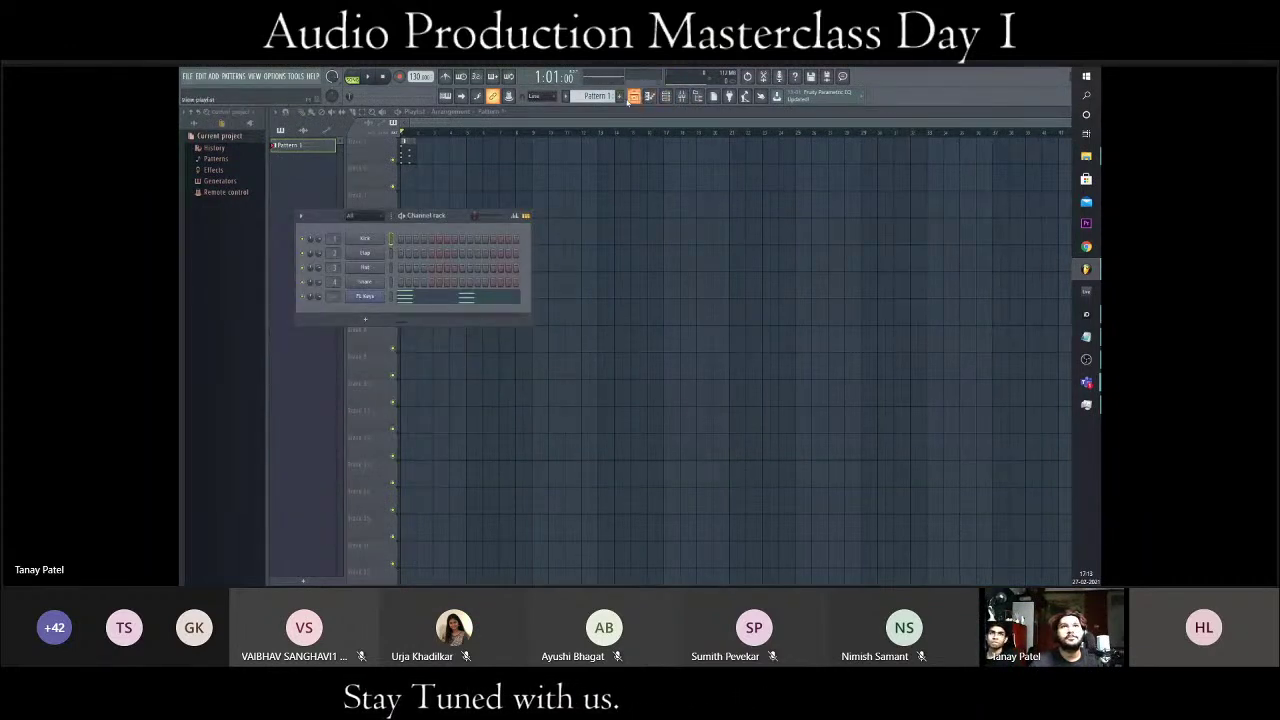
- Create Pattern 2 and draw four evenly spaced C5 kick notes across its first bar in the Kick piano roll
{"action": "left_click", "coordinate": [629, 97]}
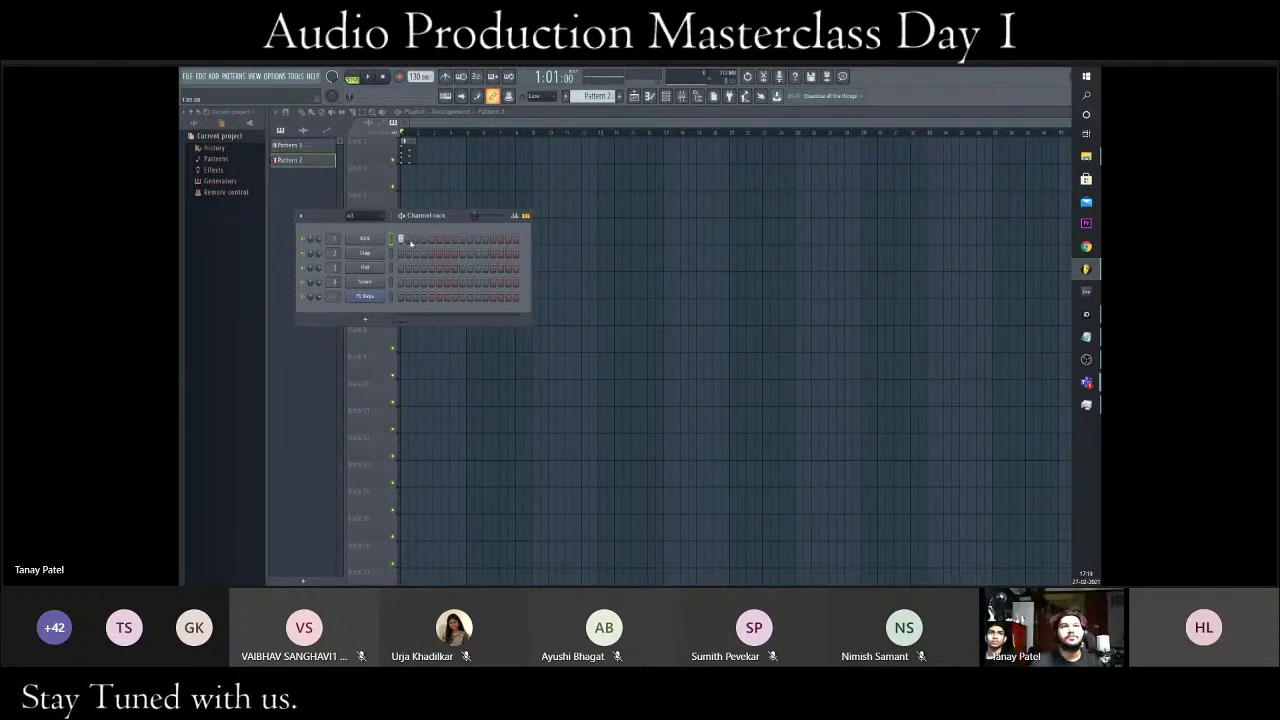
{"action": "right_click", "coordinate": [376, 239]}
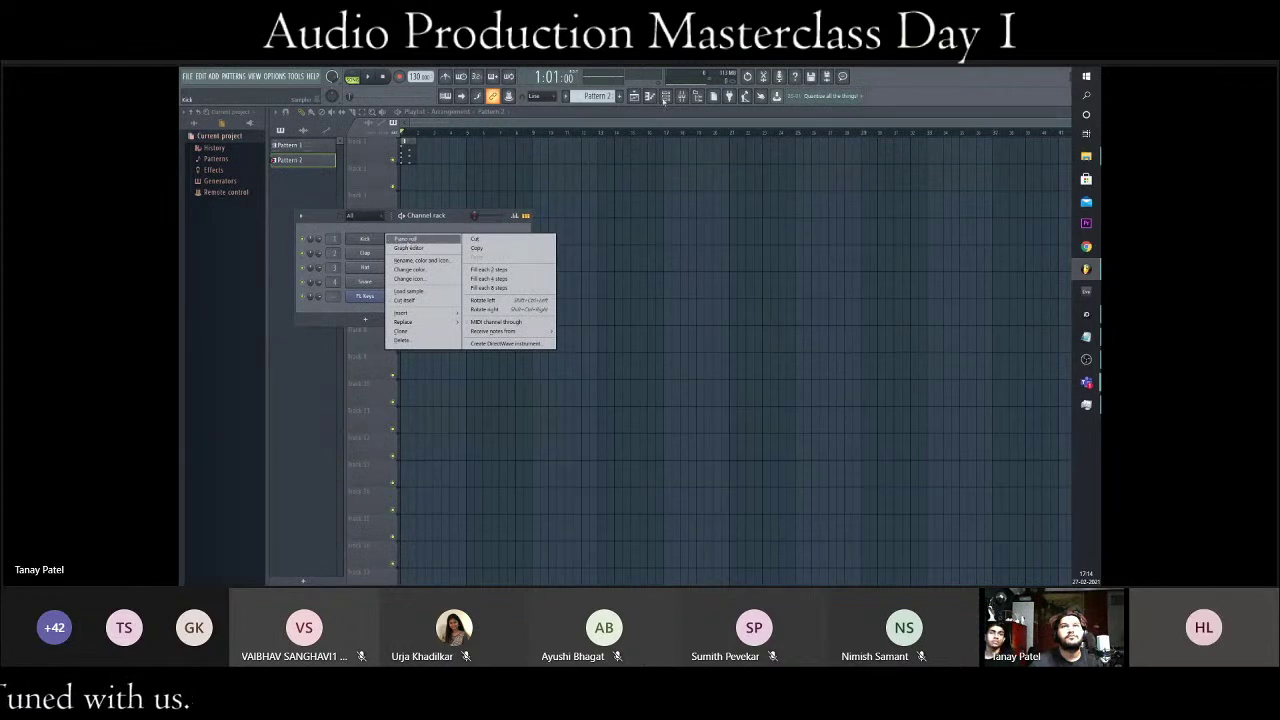
{"action": "left_click", "coordinate": [405, 239]}
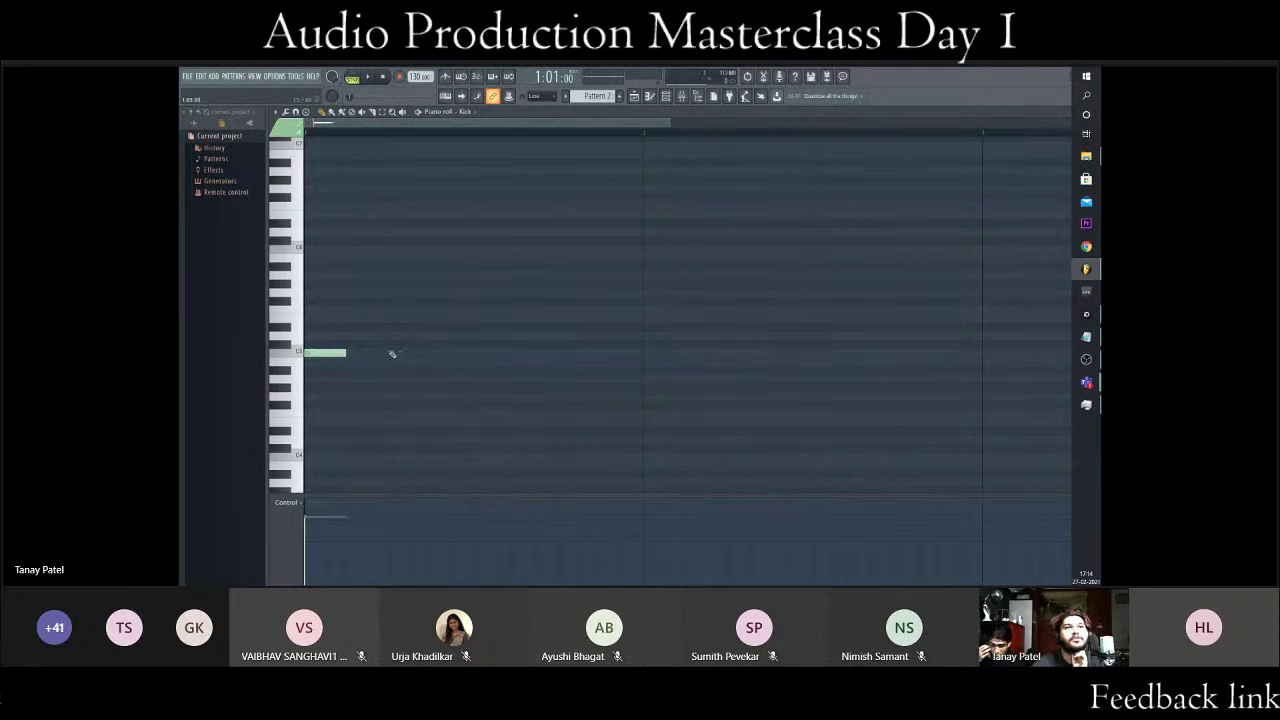
{"action": "left_click", "coordinate": [476, 348]}
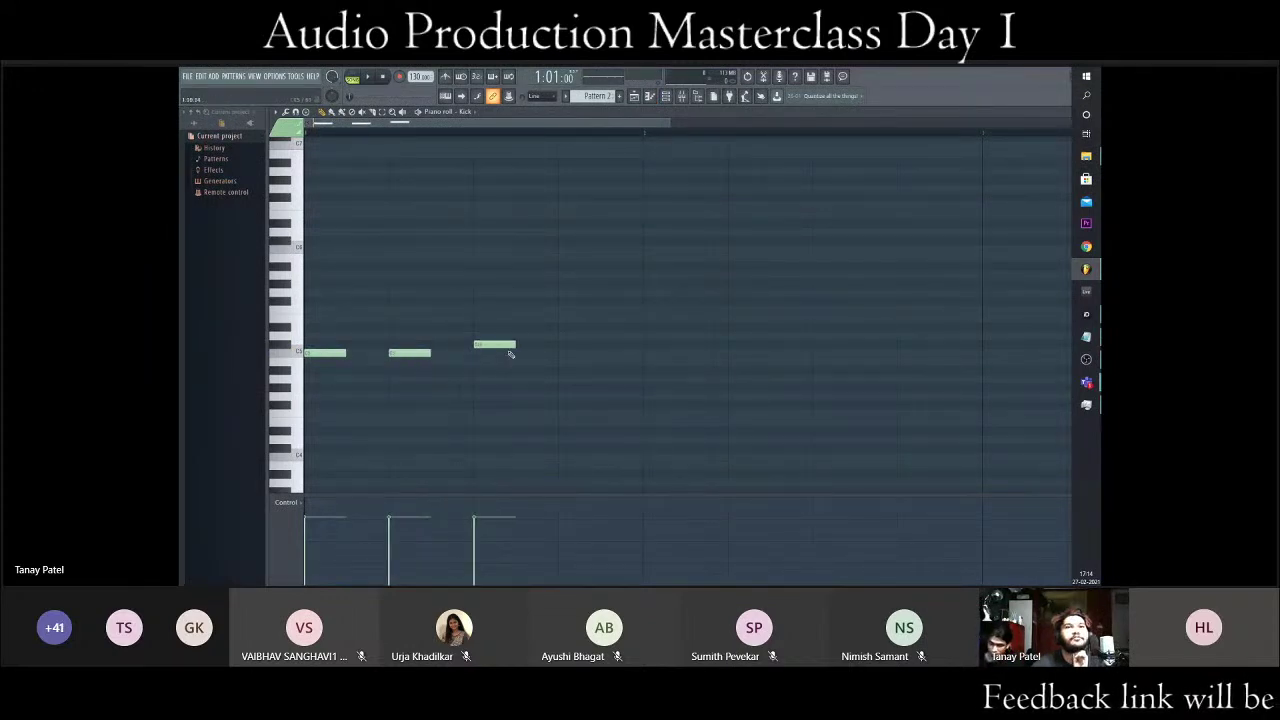
{"action": "left_click_drag", "start_coordinate": [508, 346], "coordinate": [508, 352]}
{"action": "left_click", "coordinate": [562, 353]}
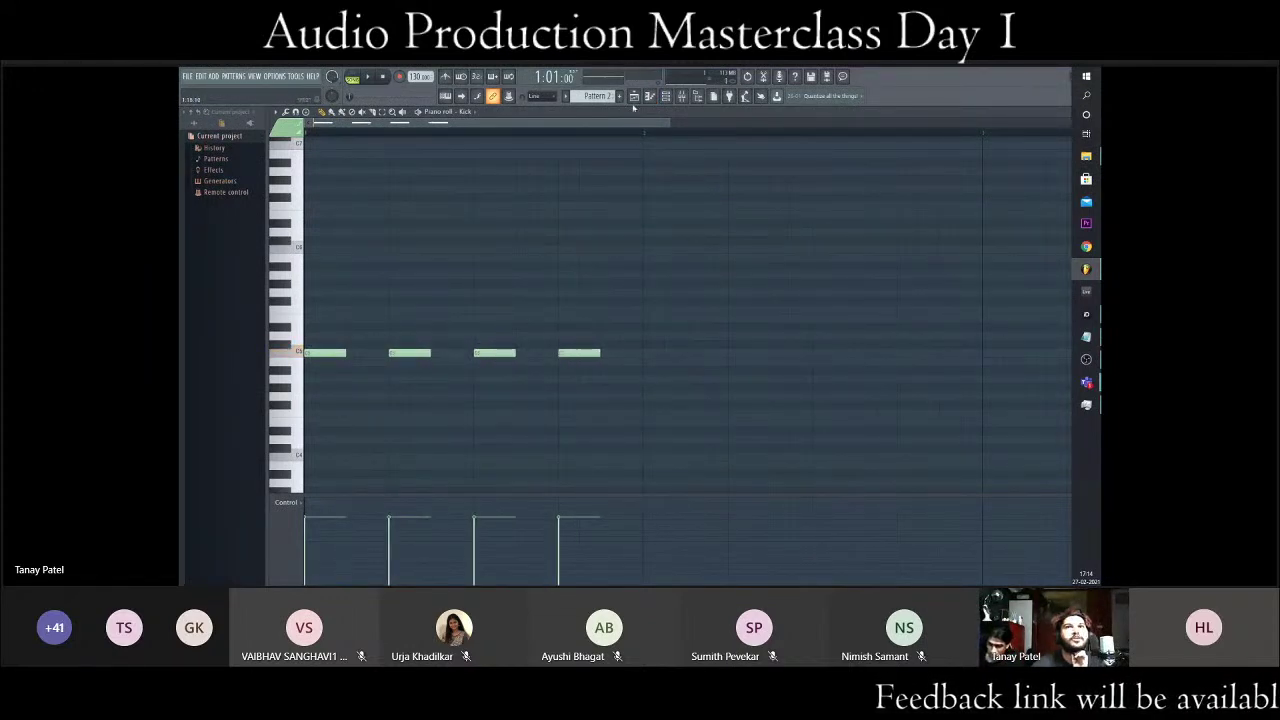
- Place Pattern 2 at bar 1 of playlist track 2 and play the arrangement briefly
{"action": "key", "text": "F5"}
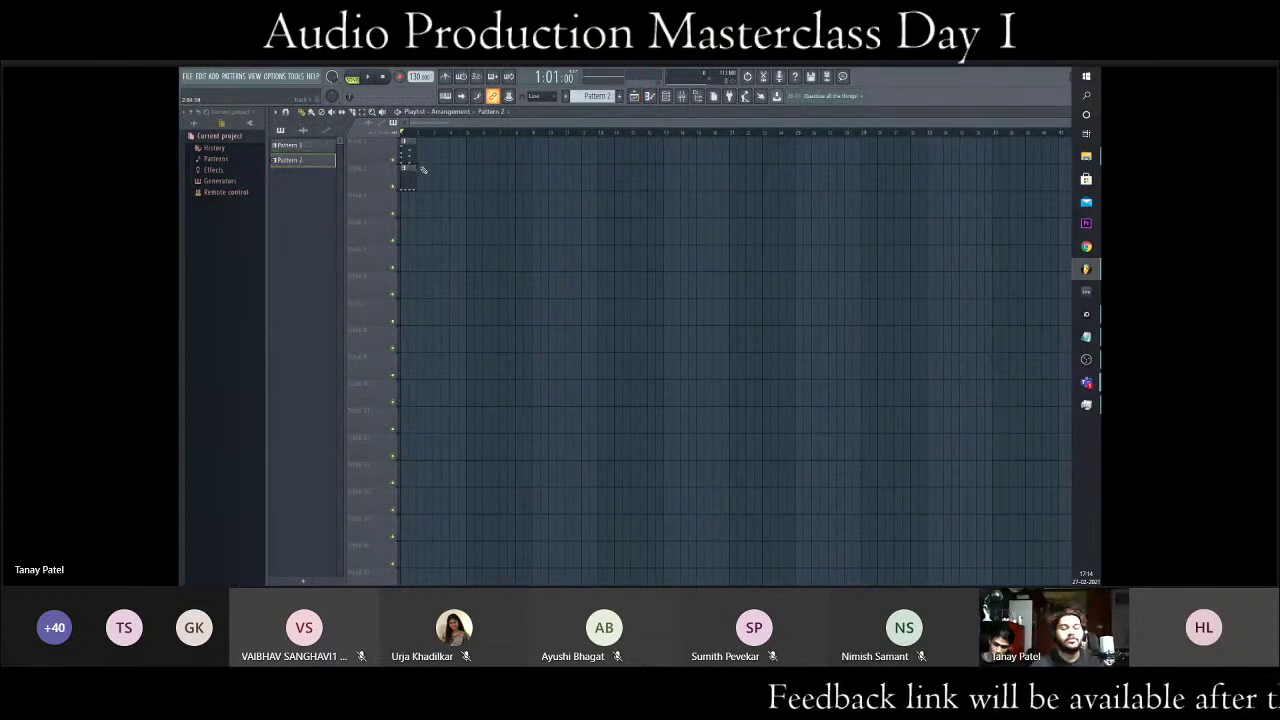
{"action": "key", "text": "space"}
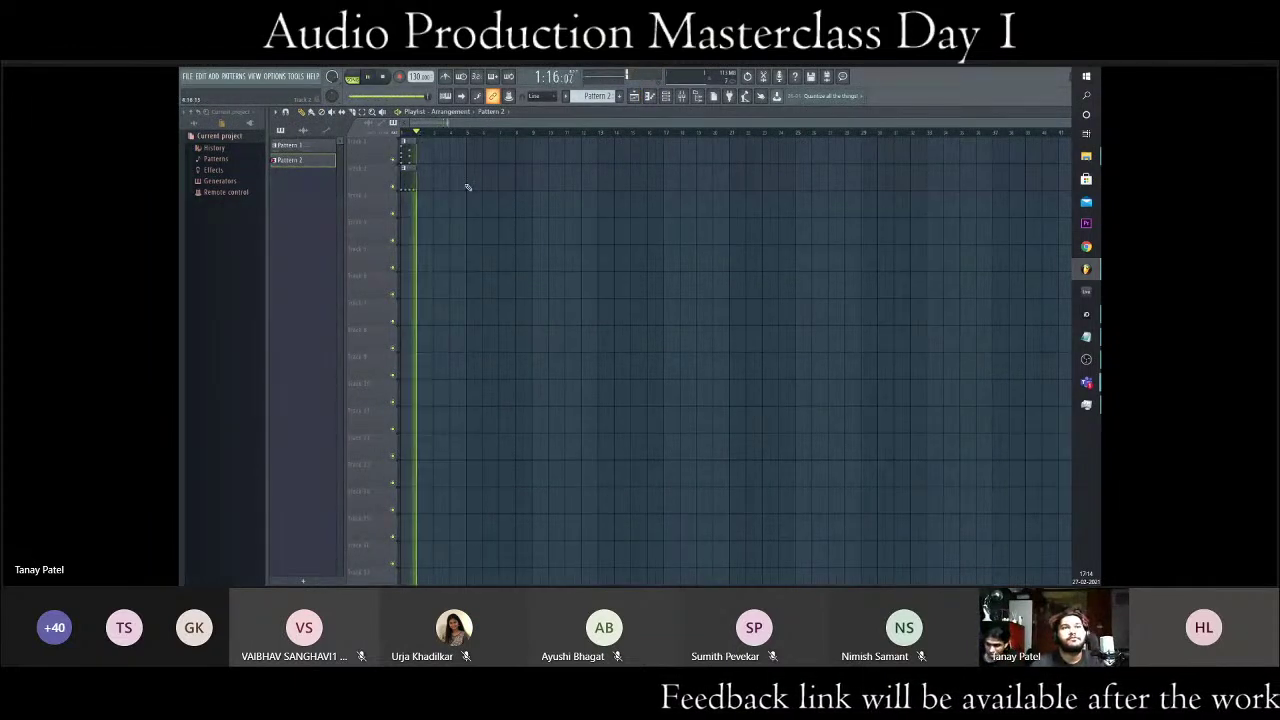
{"action": "key", "text": "space"}
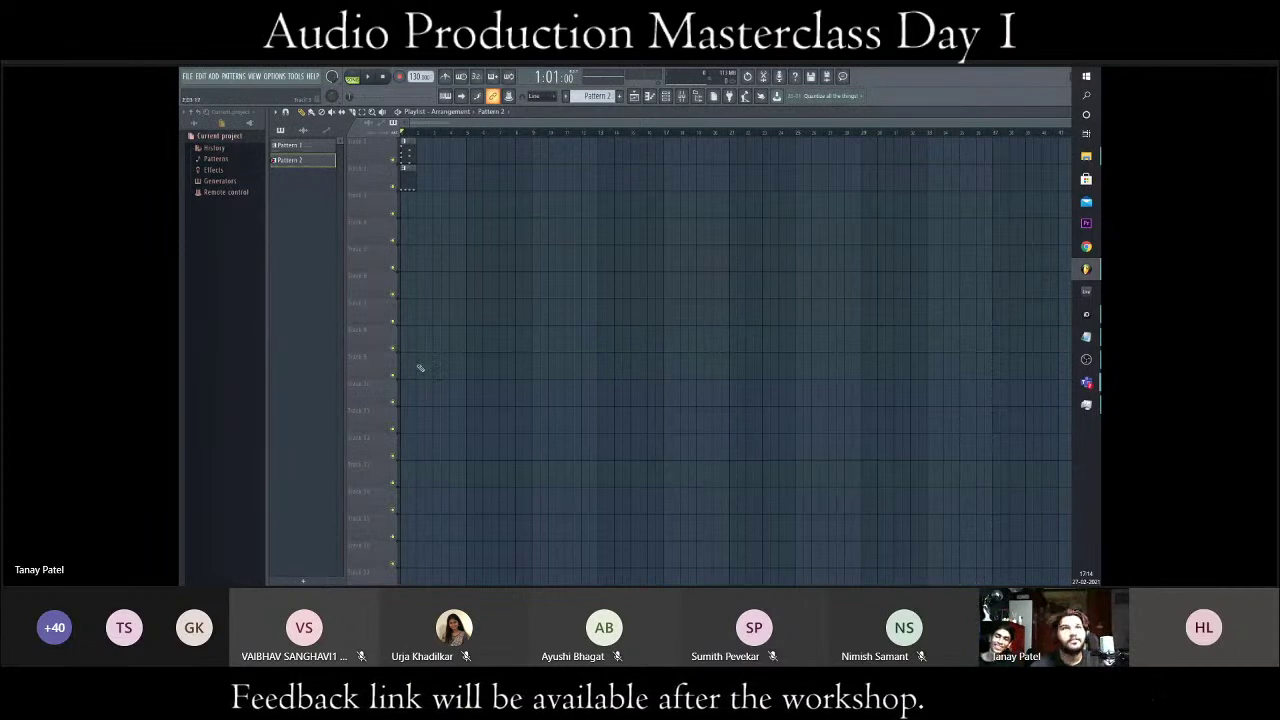
- Reopen the channel rack and set the project tempo to 120 BPM
{"action": "left_click", "coordinate": [666, 96]}
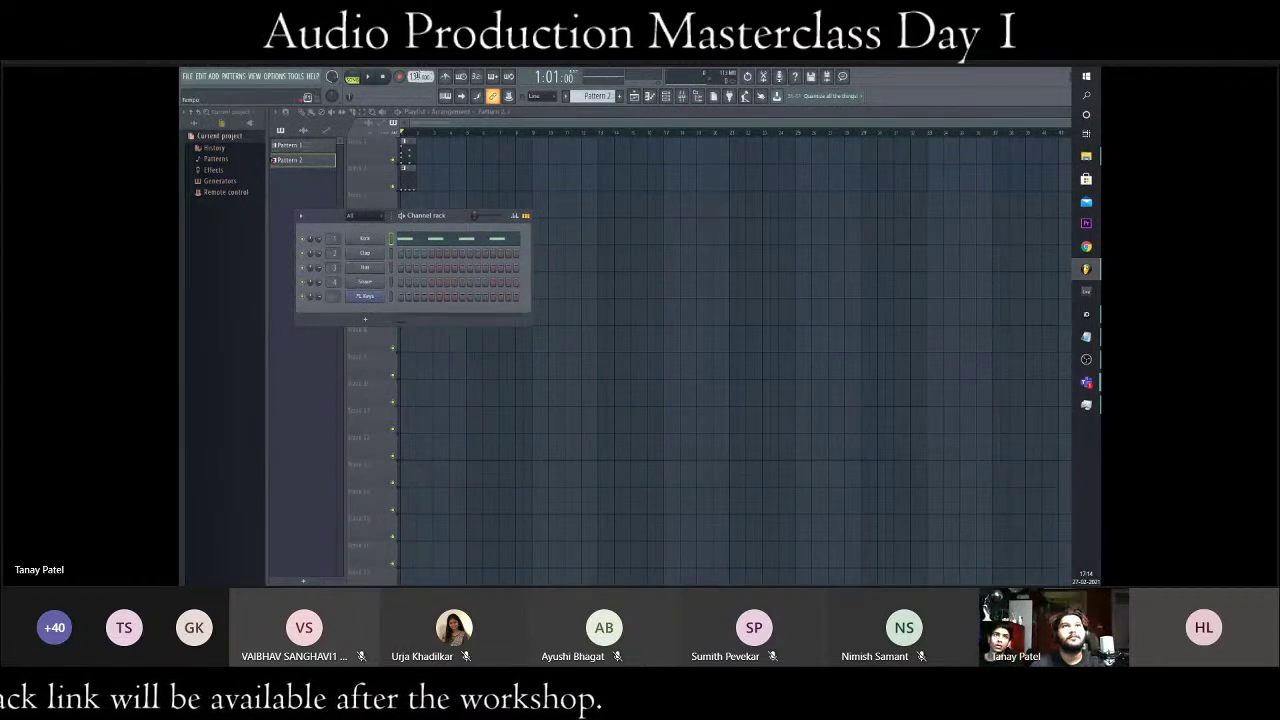
{"action": "left_click_drag", "start_coordinate": [419, 77], "coordinate": [419, 92]}
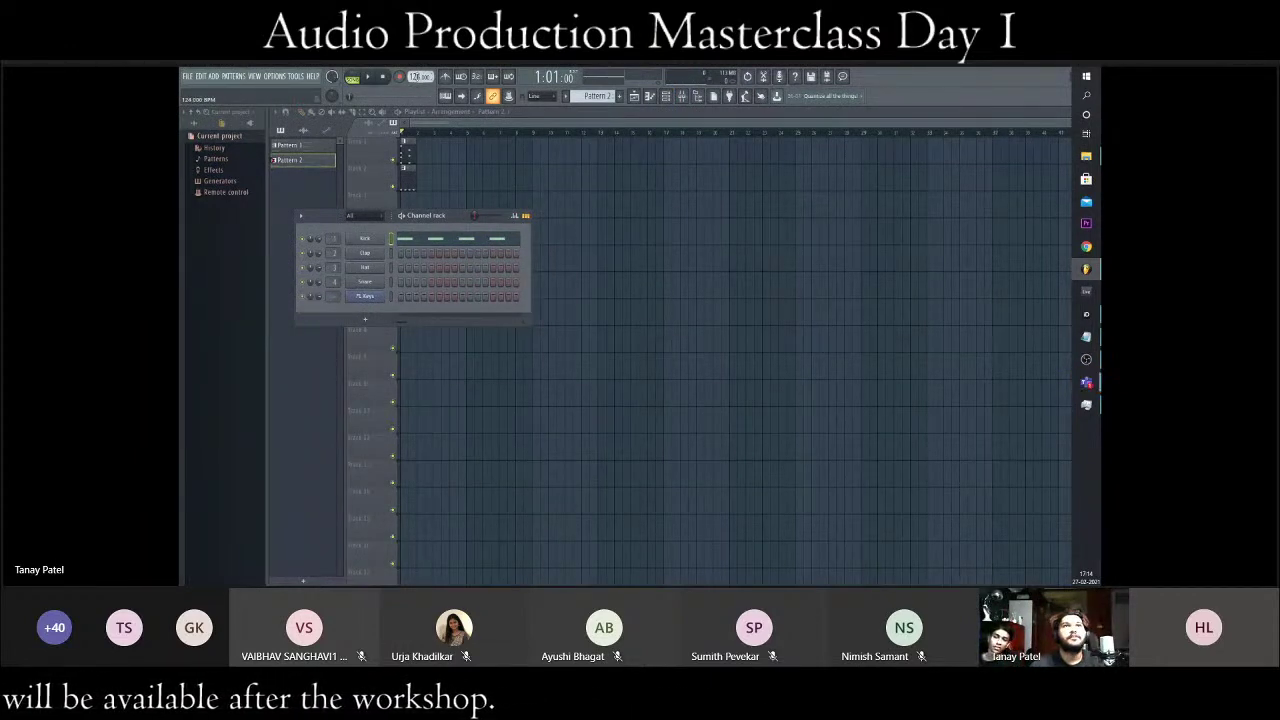
{"action": "right_click", "coordinate": [419, 77]}
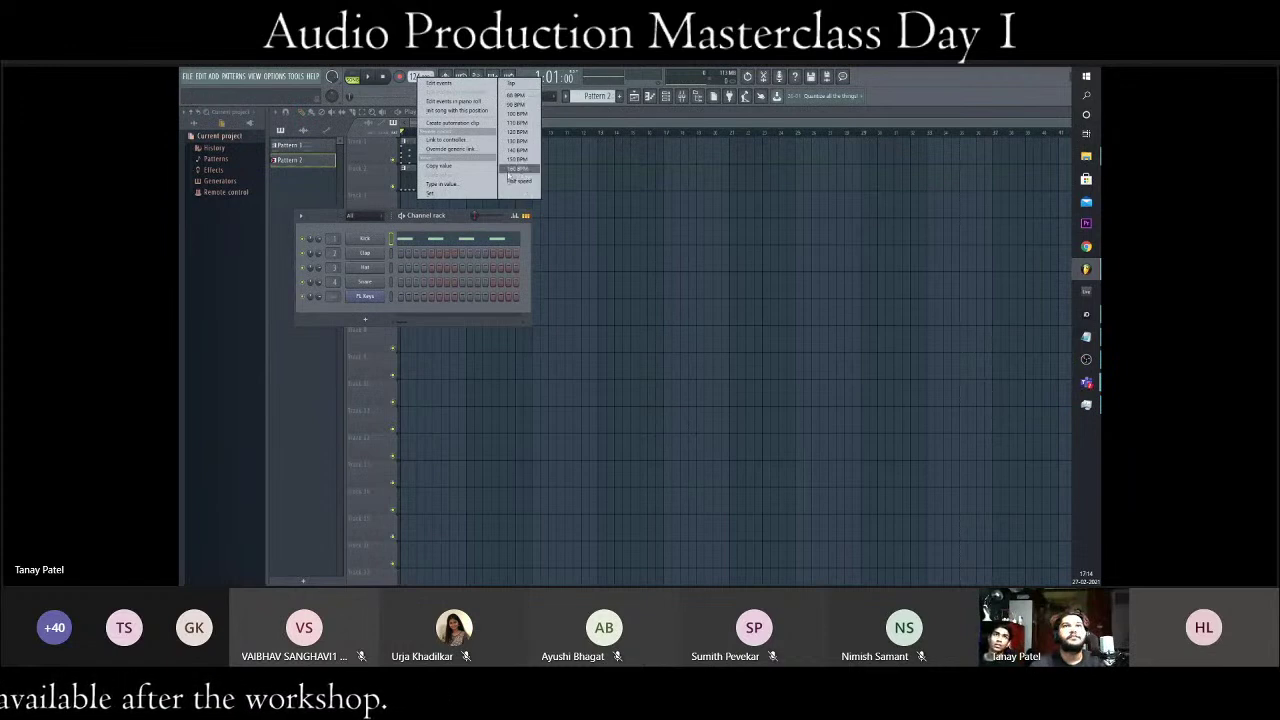
{"action": "left_click", "coordinate": [455, 184]}
{"action": "type", "text": "120"}
{"action": "key", "text": "Return"}
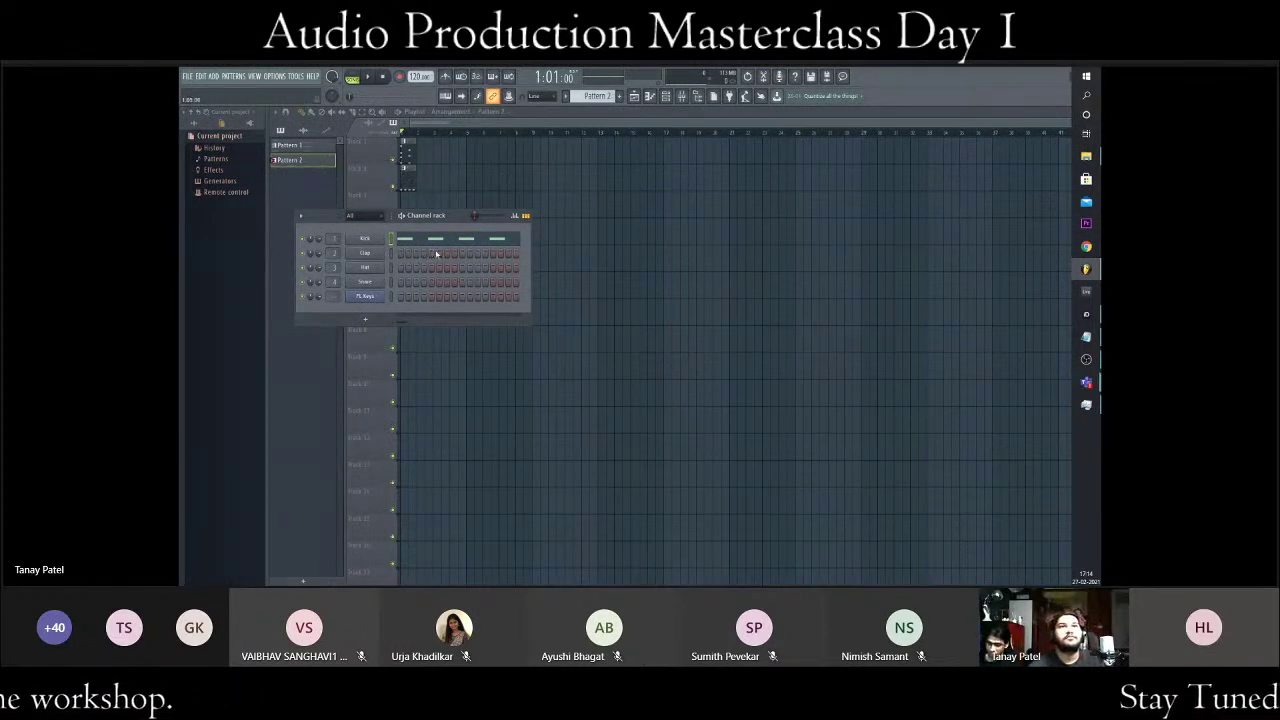
- Examine Pattern 2's kick notes in the piano roll and return to the channel rack
{"action": "left_click", "coordinate": [492, 254]}
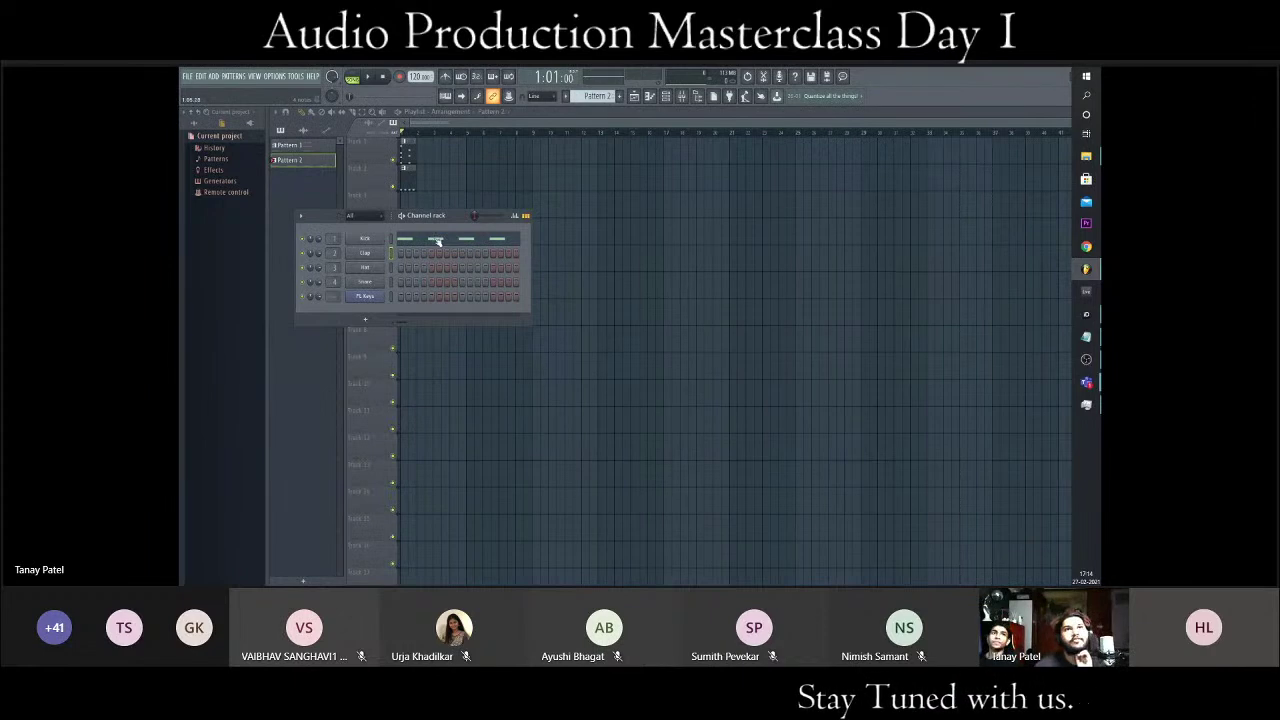
{"action": "left_click", "coordinate": [443, 243]}
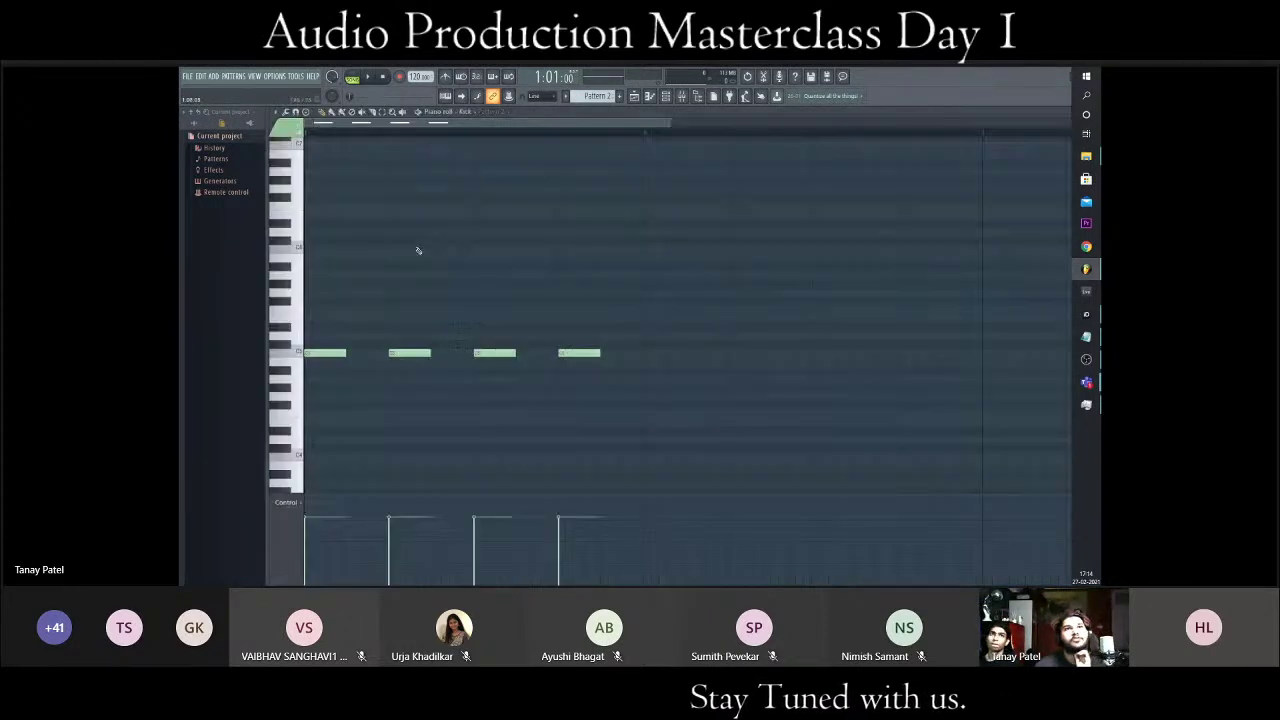
{"action": "left_click", "coordinate": [648, 97]}
{"action": "left_click", "coordinate": [666, 97]}
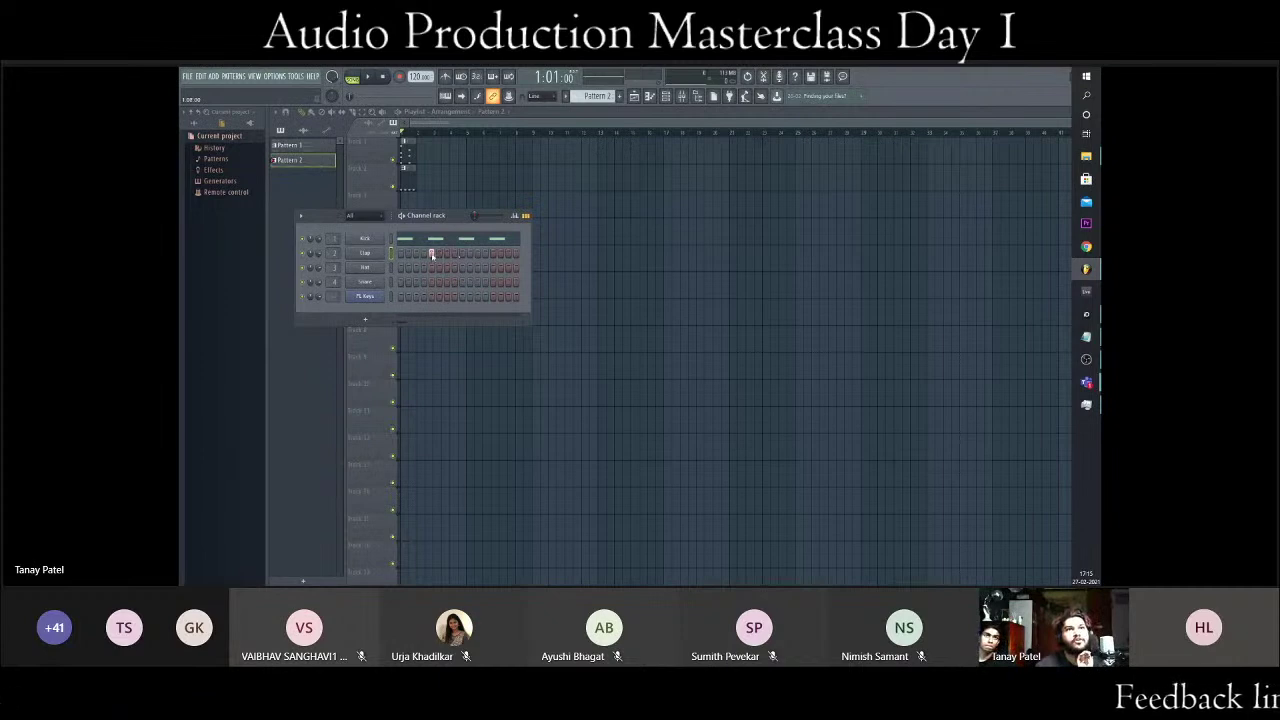
- Add Clap and Snare hits on steps 5 and 13 of Pattern 2 and play the beat
{"action": "left_click", "coordinate": [493, 281]}
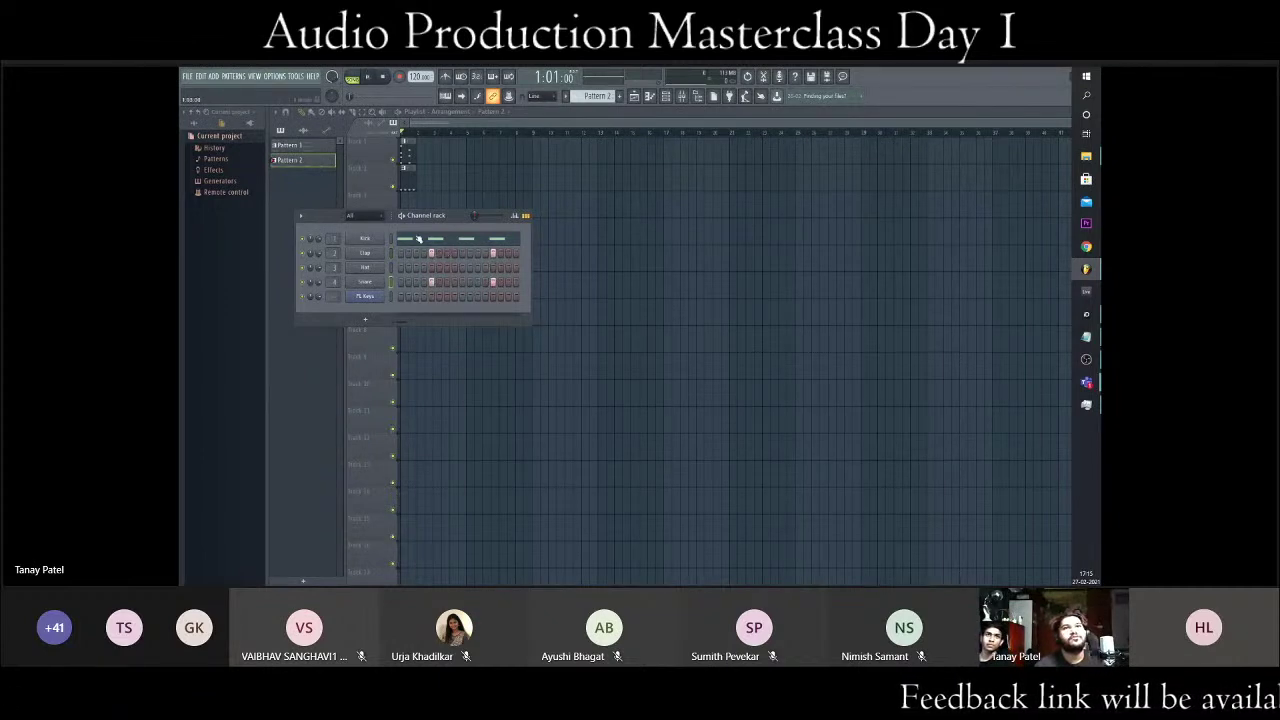
{"action": "key", "text": "space"}
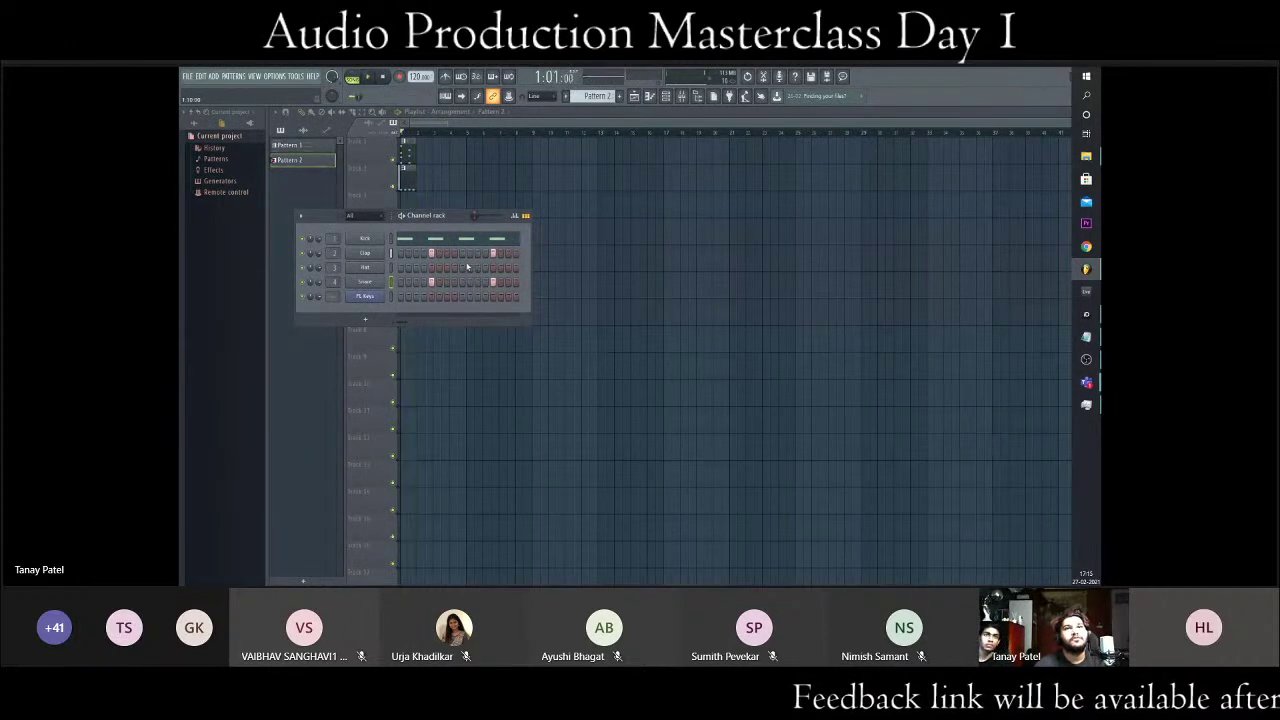
{"action": "key", "text": "space"}
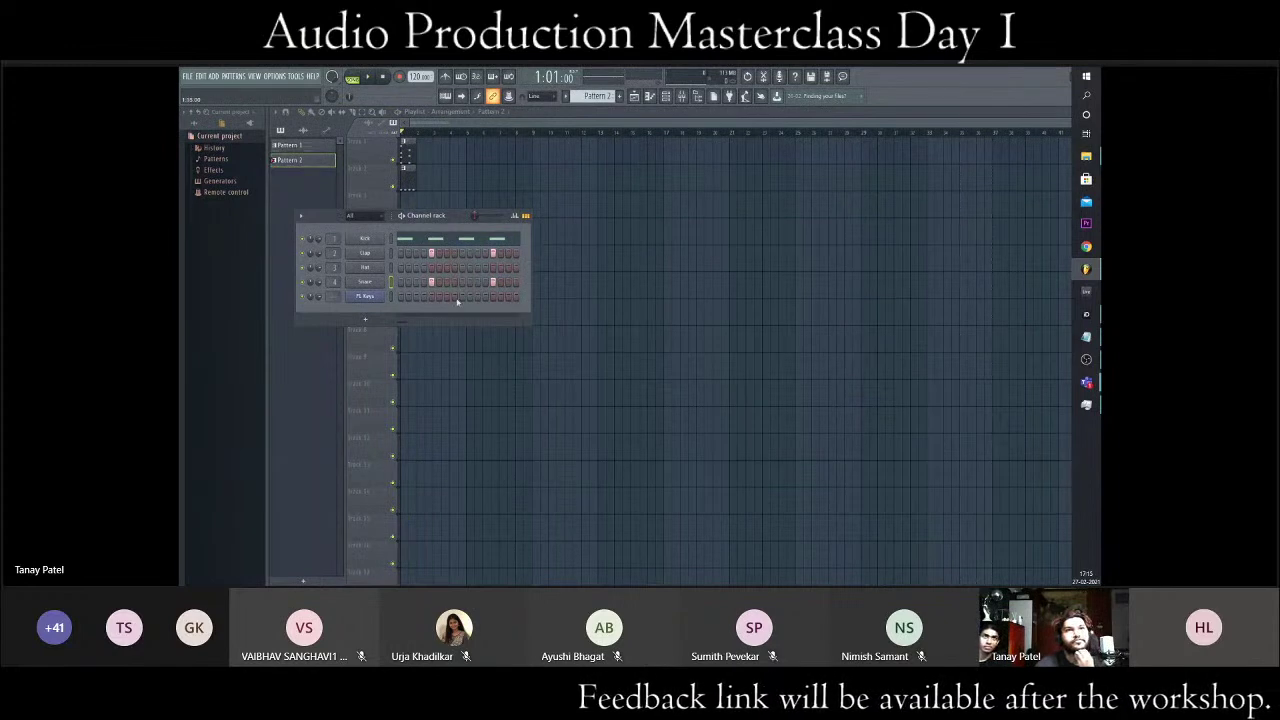
- Check the Hat channel's sample settings, fill all 16 Hat steps of Pattern 2 and play the beat
{"action": "left_click", "coordinate": [365, 267]}
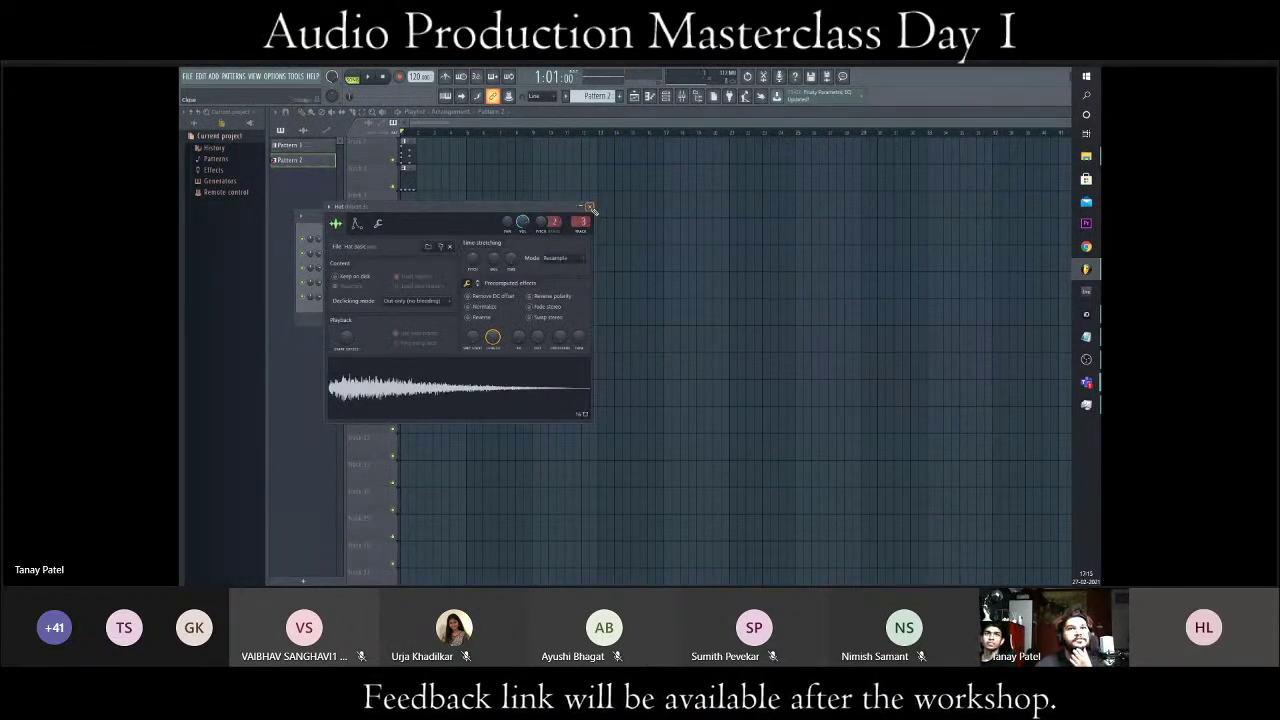
{"action": "key", "text": "Escape"}
{"action": "left_click_drag", "start_coordinate": [402, 268], "coordinate": [518, 268]}
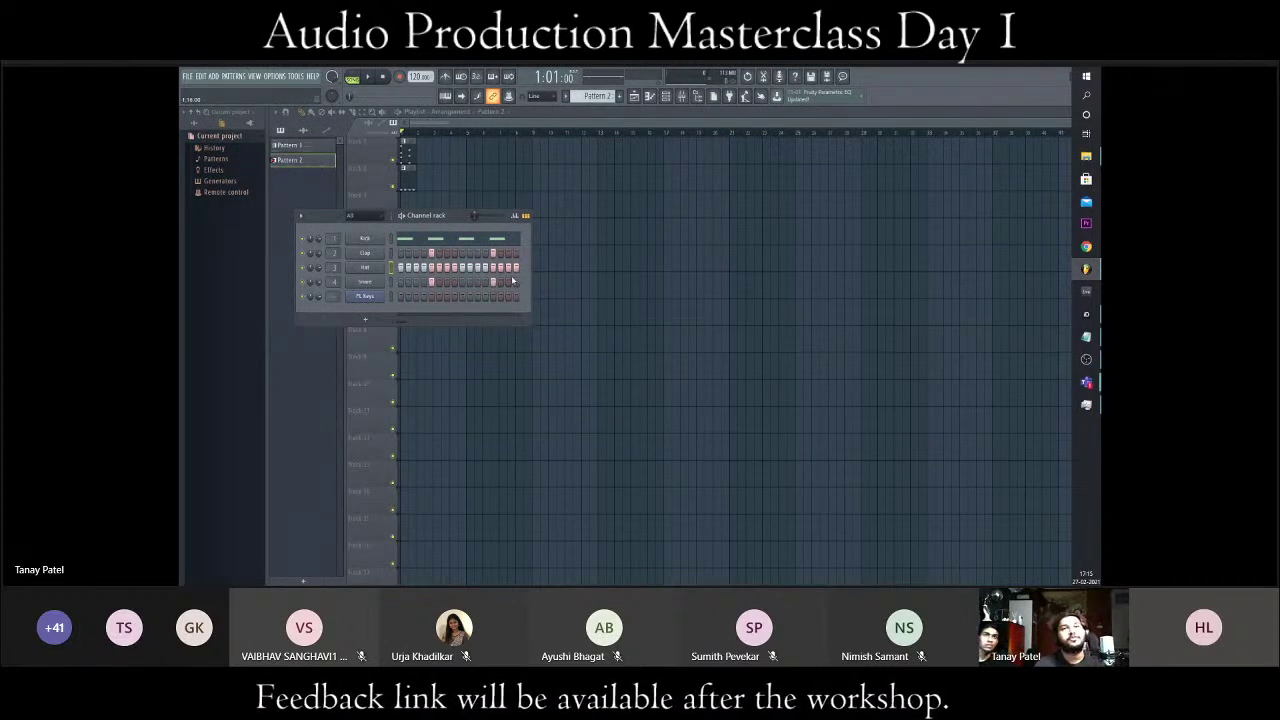
{"action": "key", "text": "space"}
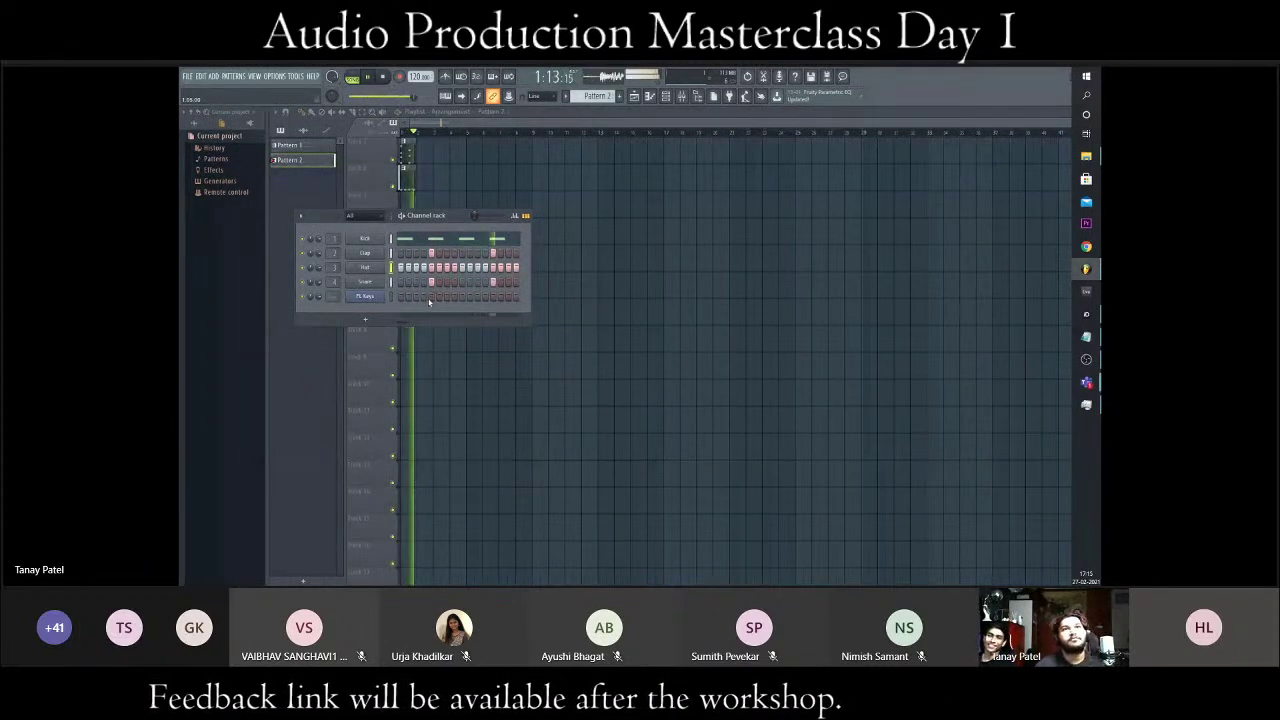
{"action": "key", "text": "space"}
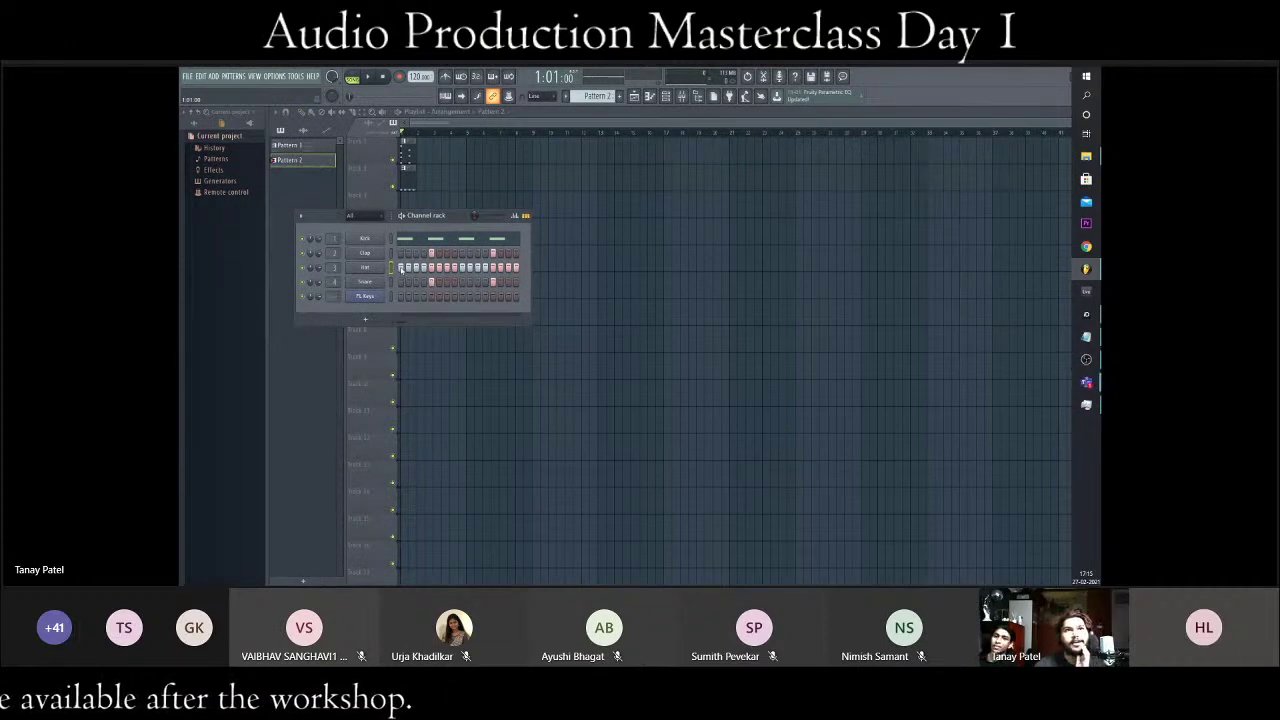
- Clear the Hat, Clap and Snare steps of Pattern 2 and delete all its kick notes
{"action": "mouse_move", "coordinate": [400, 268]}
{"action": "left_mouse_down"}
{"action": "mouse_move", "coordinate": [518, 268]}
{"action": "mouse_move", "coordinate": [424, 254]}
{"action": "left_mouse_up"}
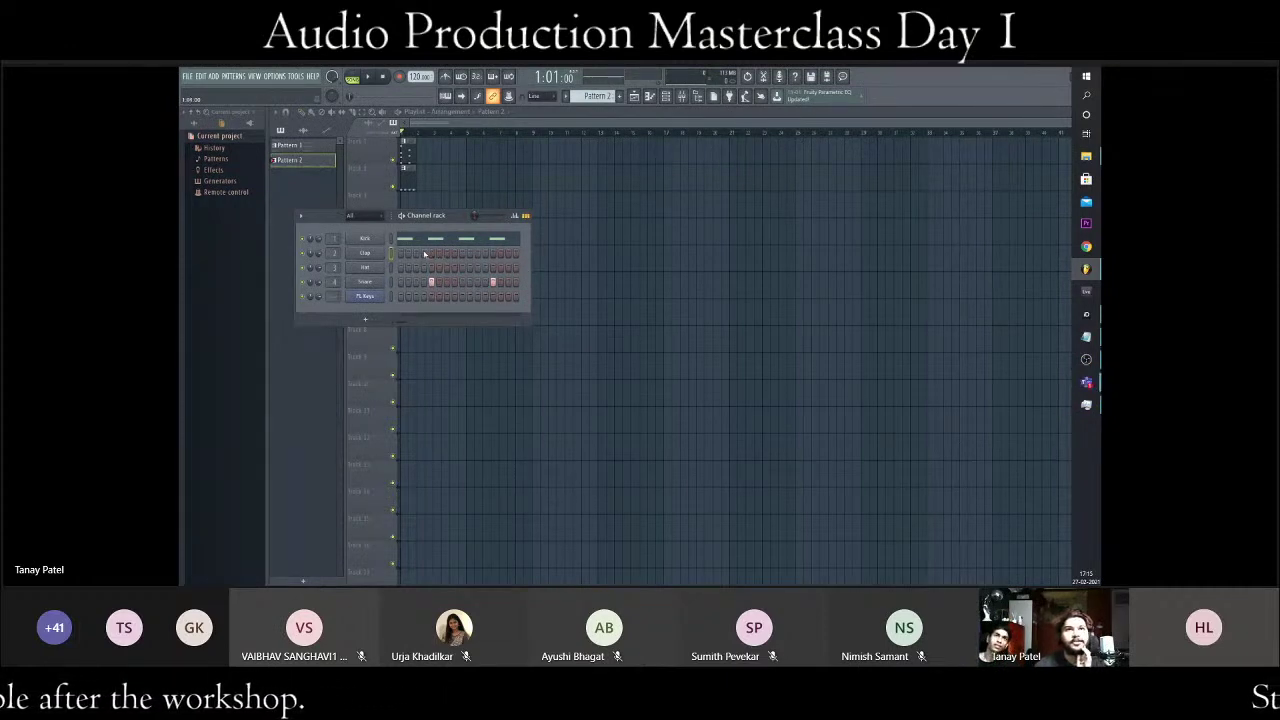
{"action": "left_click", "coordinate": [432, 284]}
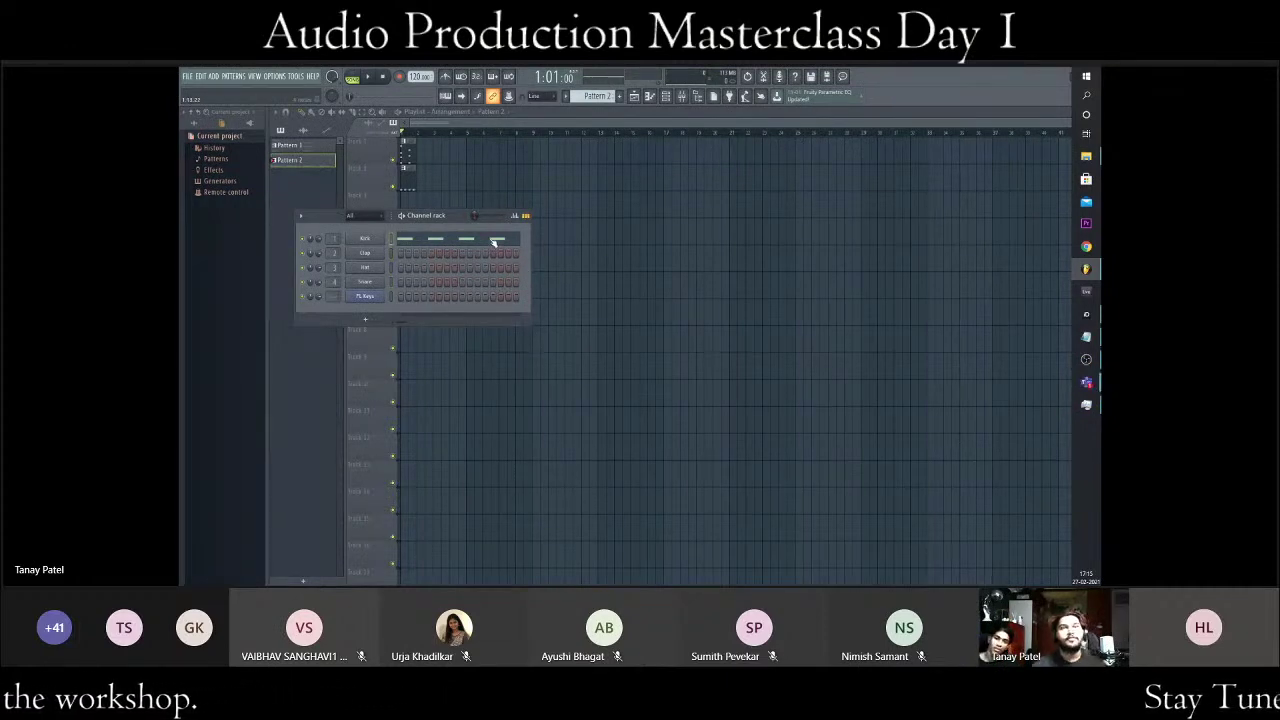
{"action": "left_click", "coordinate": [492, 241]}
{"action": "key", "text": "ctrl+a"}
{"action": "key", "text": "Delete"}
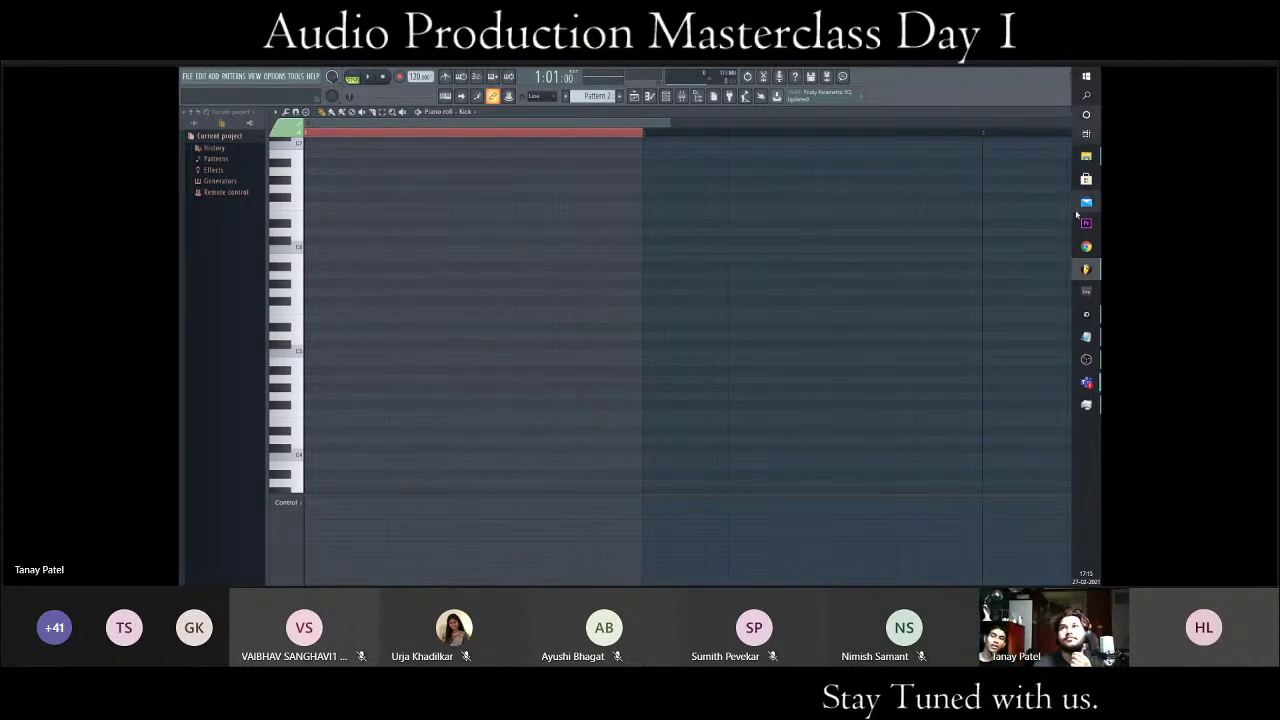
- Close the drum pattern project and its program without saving the changes
{"action": "left_click", "coordinate": [1087, 270]}
{"action": "left_click", "coordinate": [1087, 270]}
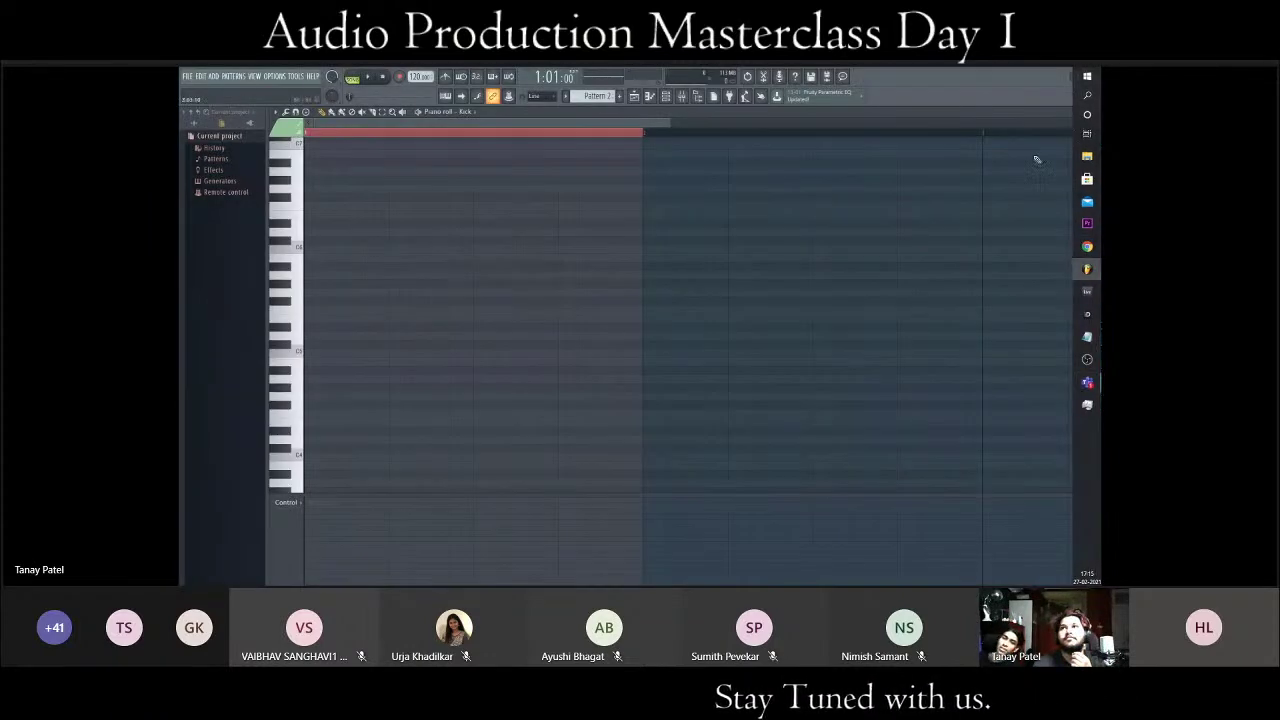
{"action": "left_click", "coordinate": [1095, 77]}
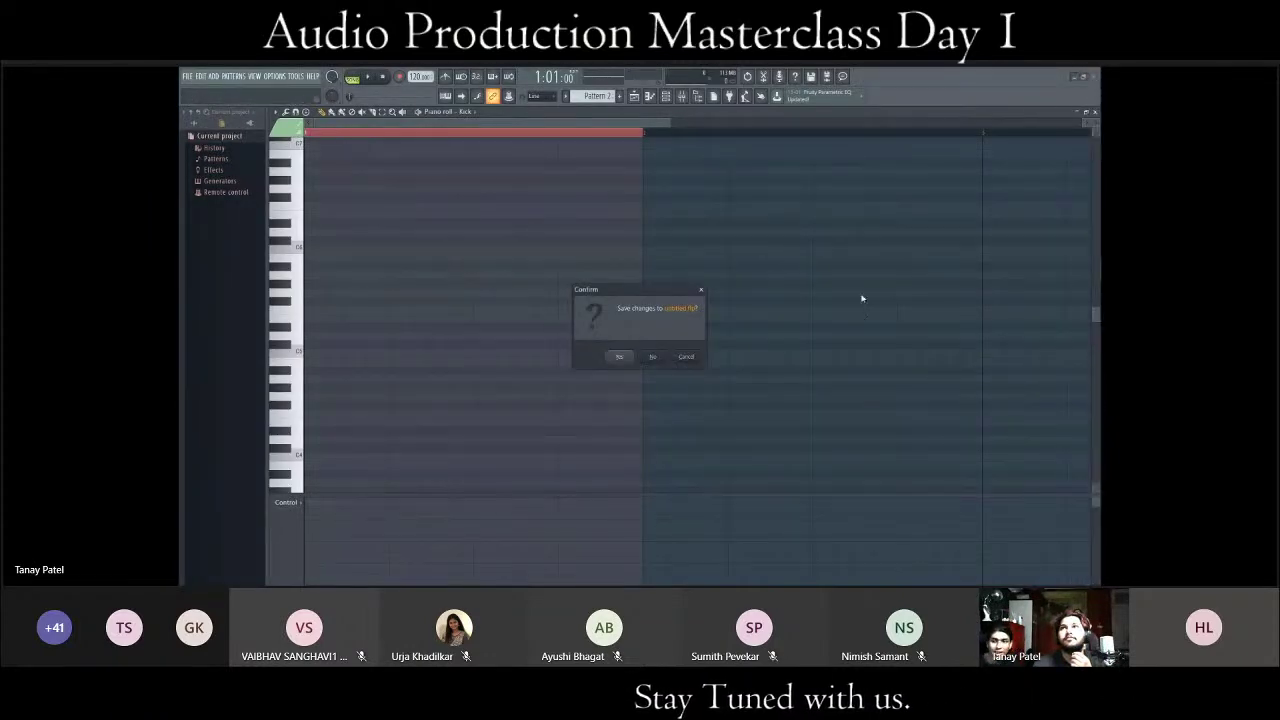
{"action": "left_click", "coordinate": [652, 360]}
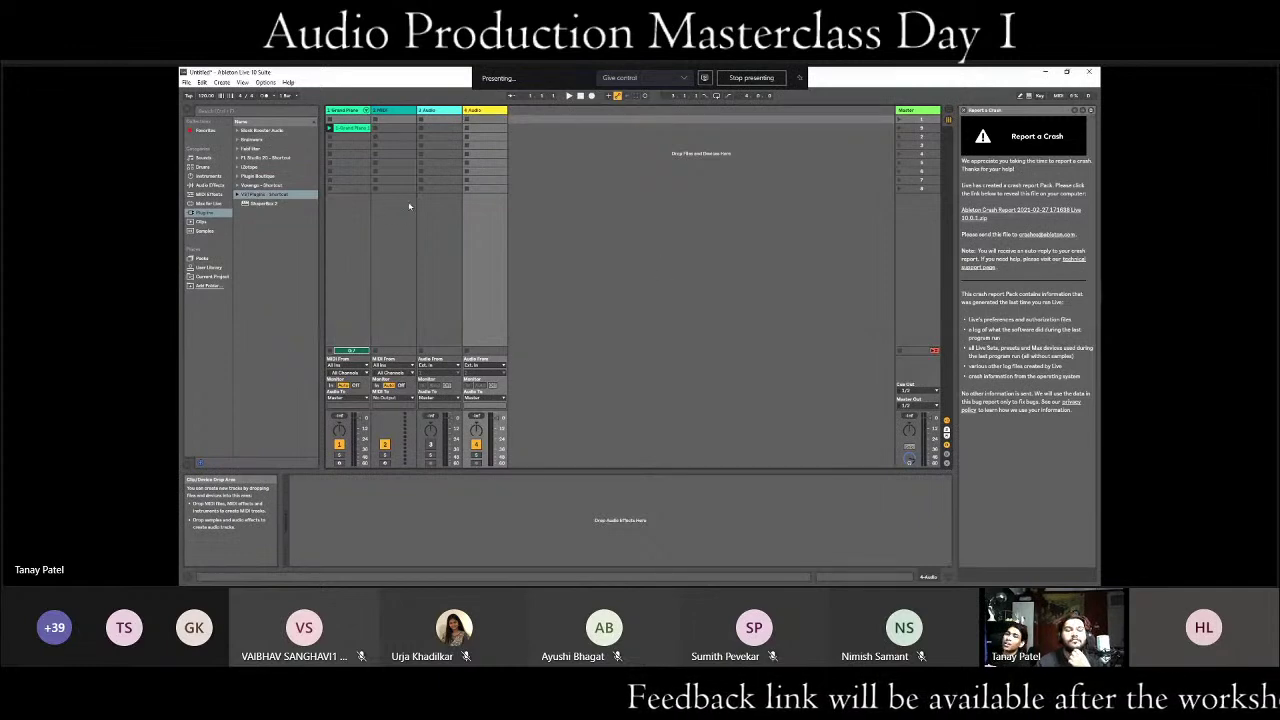
- Show the Ableton Live set in Arrangement View
{"action": "key", "text": "Tab"}
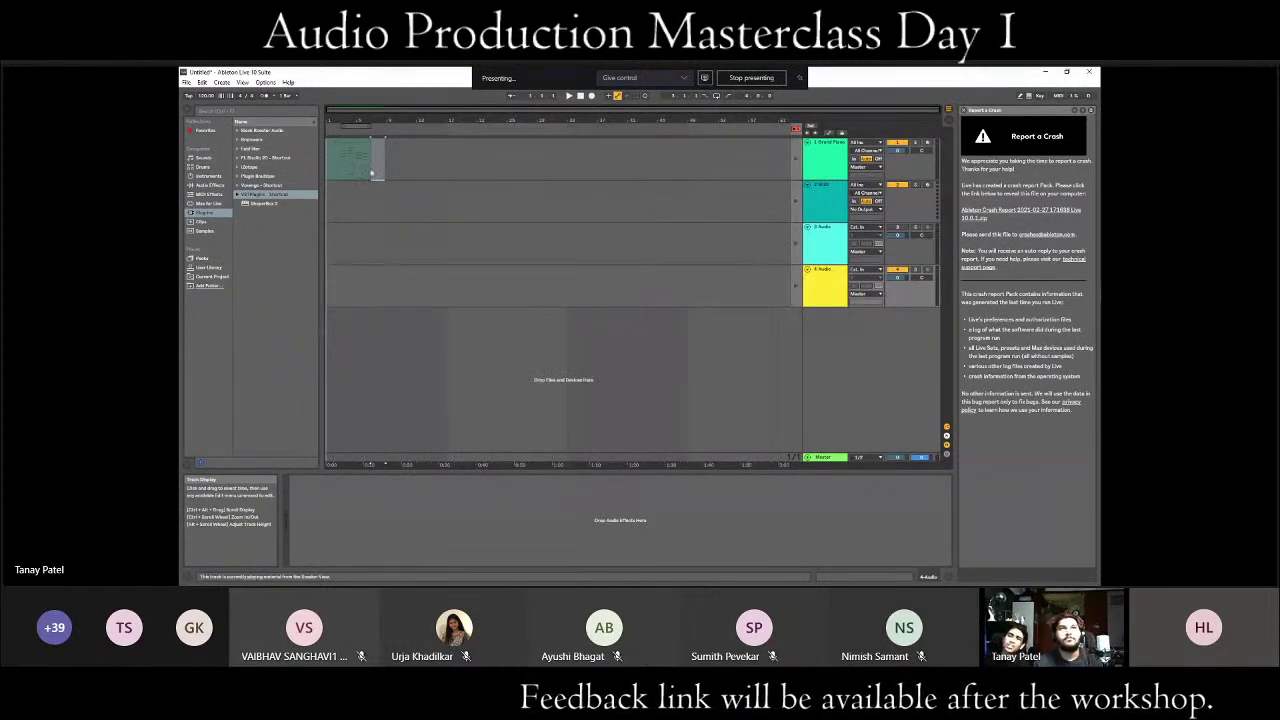
- Play the Grand Piano recording and check the audio device settings in the preferences
{"action": "left_click", "coordinate": [352, 155]}
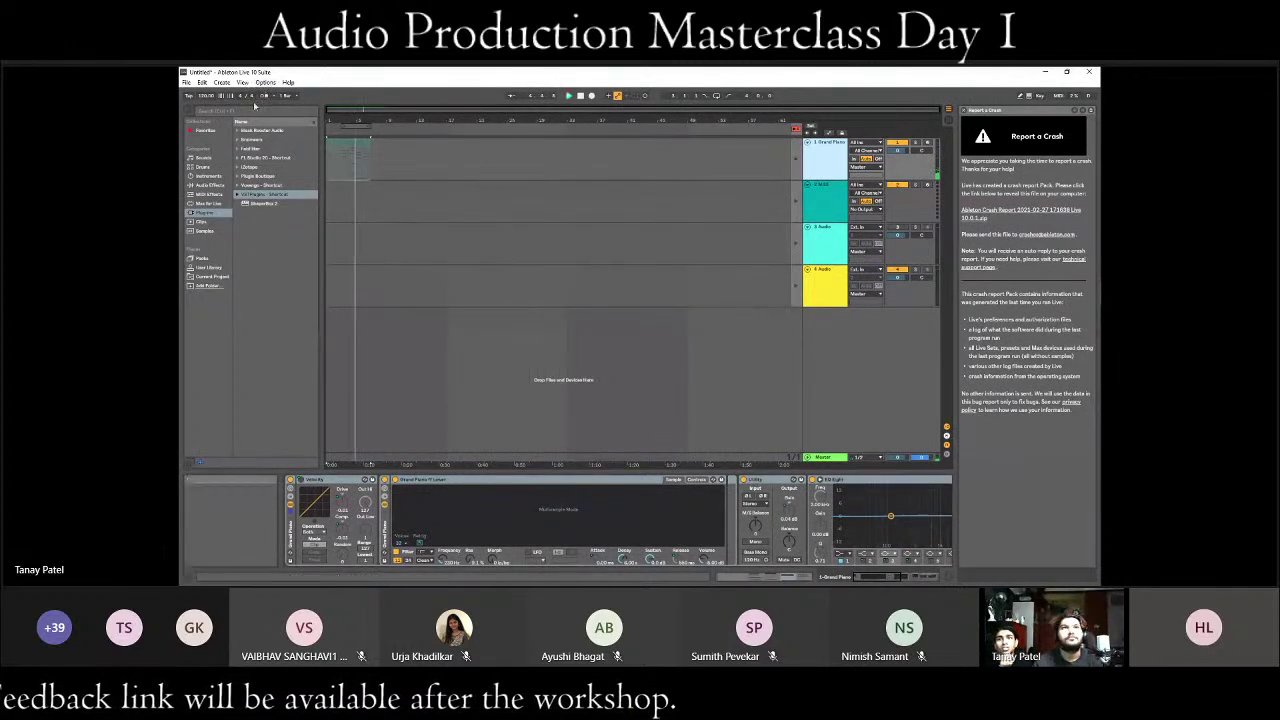
{"action": "left_click", "coordinate": [265, 82]}
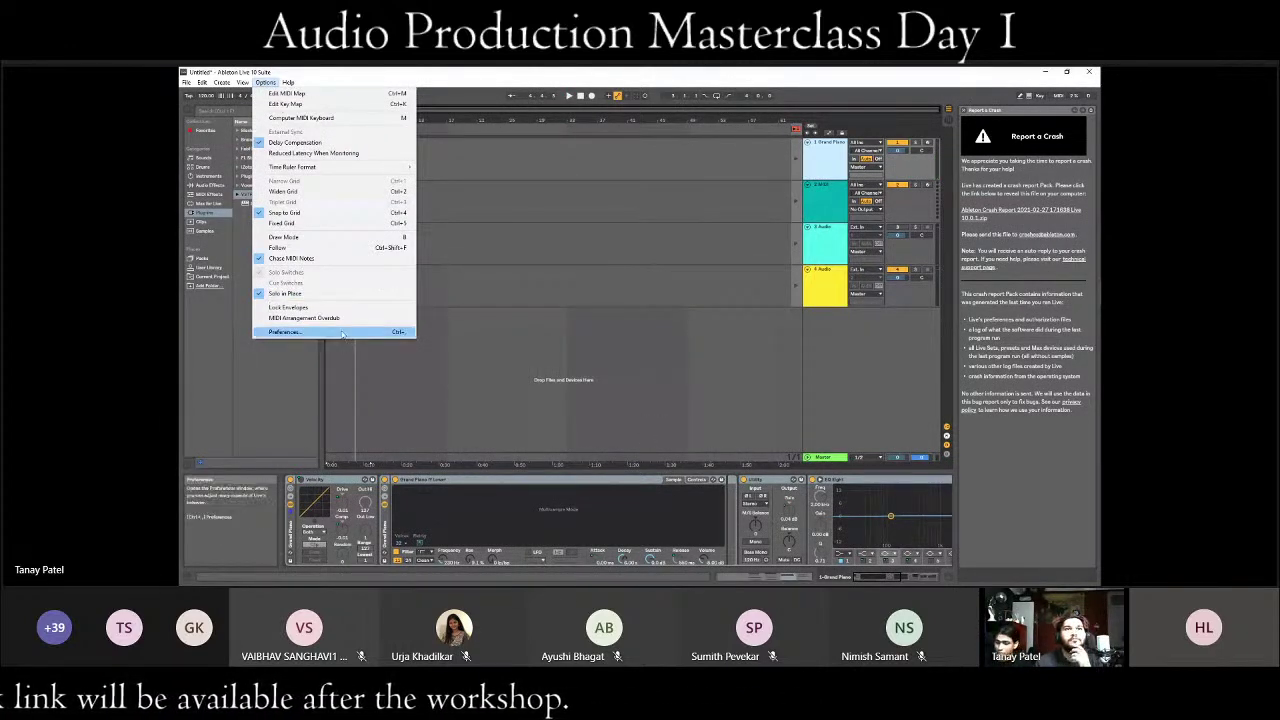
{"action": "left_click", "coordinate": [285, 331]}
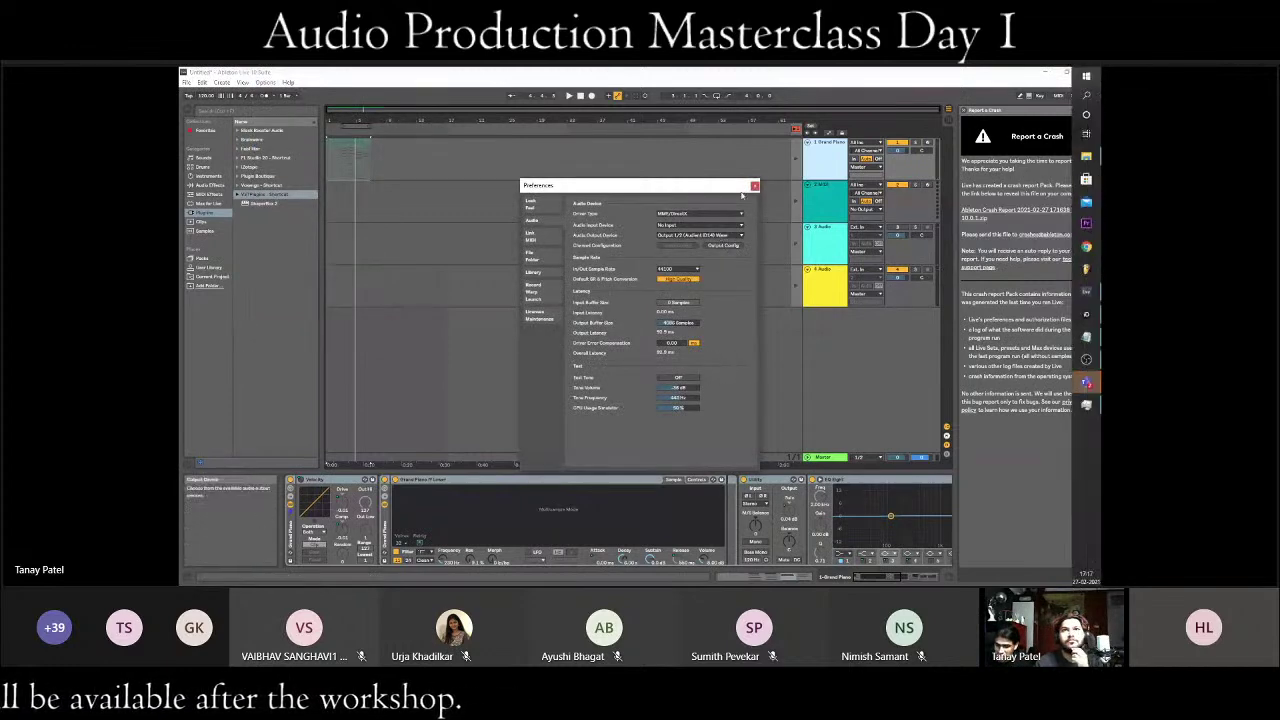
{"action": "key", "text": "Escape"}
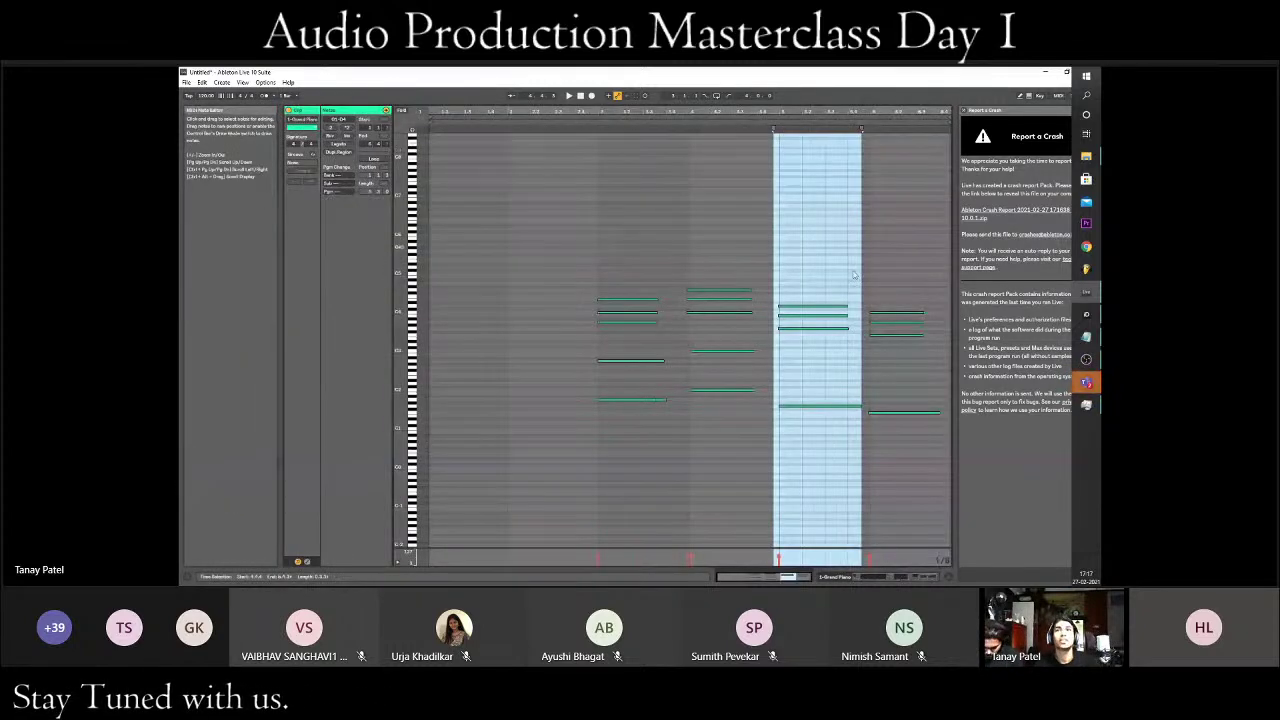
- Examine the note timing of the recorded piano chords at close range in the MIDI note editor
{"action": "left_click_drag", "start_coordinate": [693, 100], "coordinate": [890, 140]}
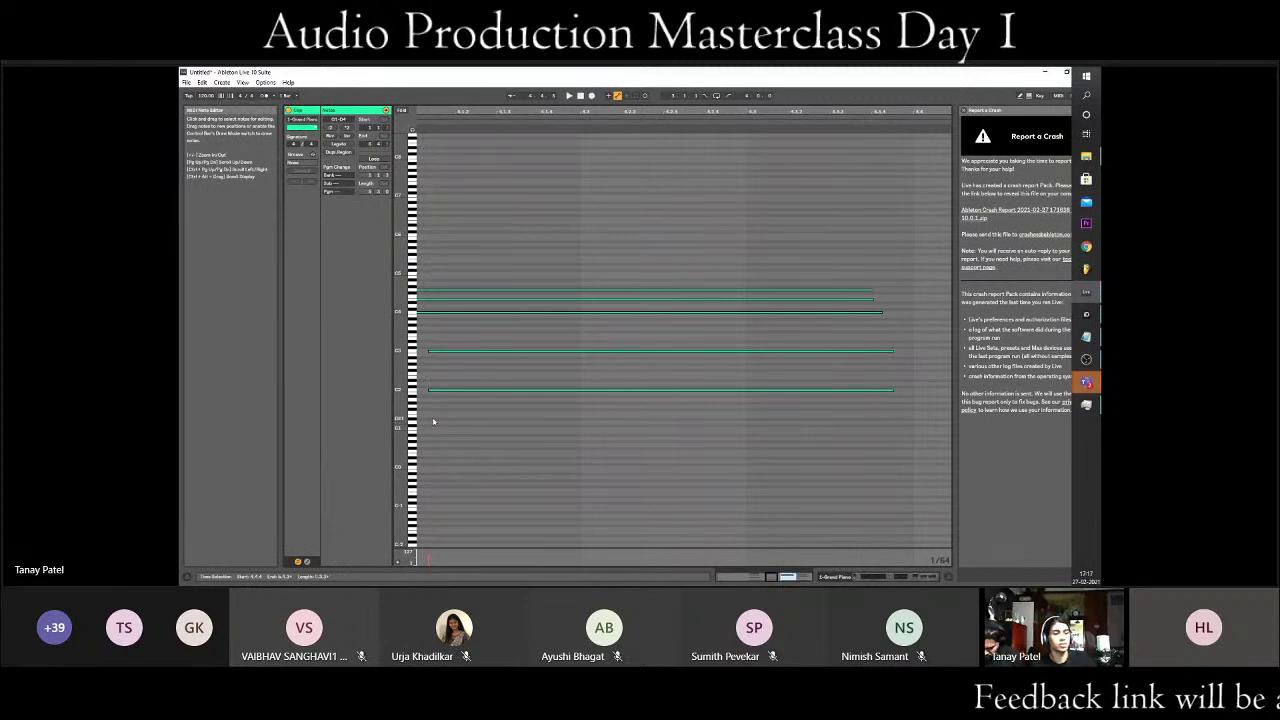
{"action": "key", "text": "Tab"}
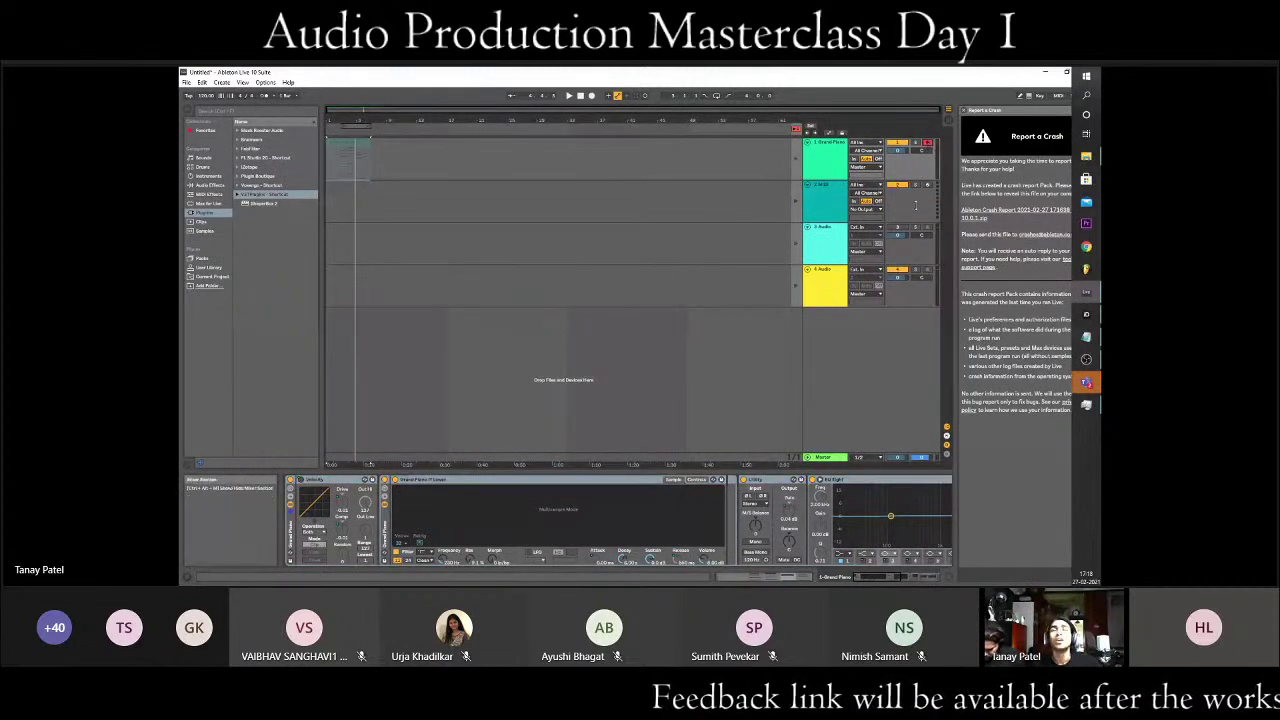
{"action": "key", "text": "Tab"}
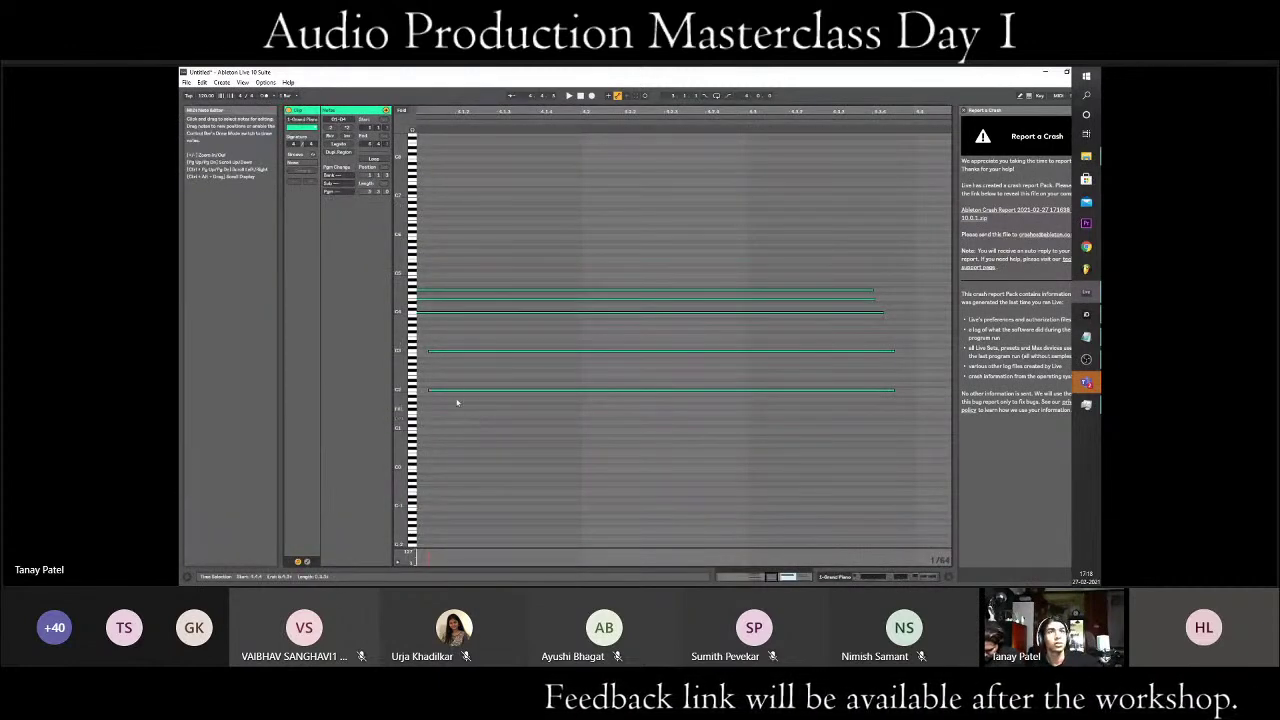
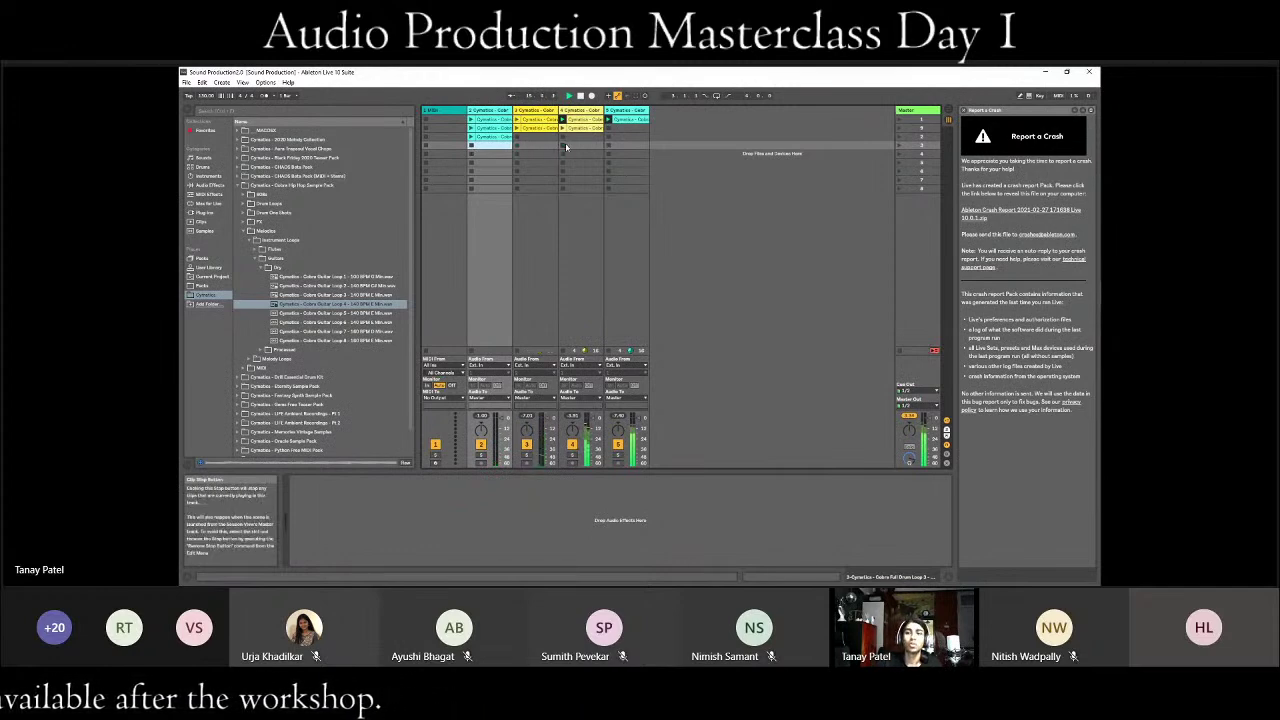
- Stop the clips on tracks 4 and 5 and add the dry Cobra Guitar Loop 1 to track 5's second slot
{"action": "left_click", "coordinate": [565, 147]}
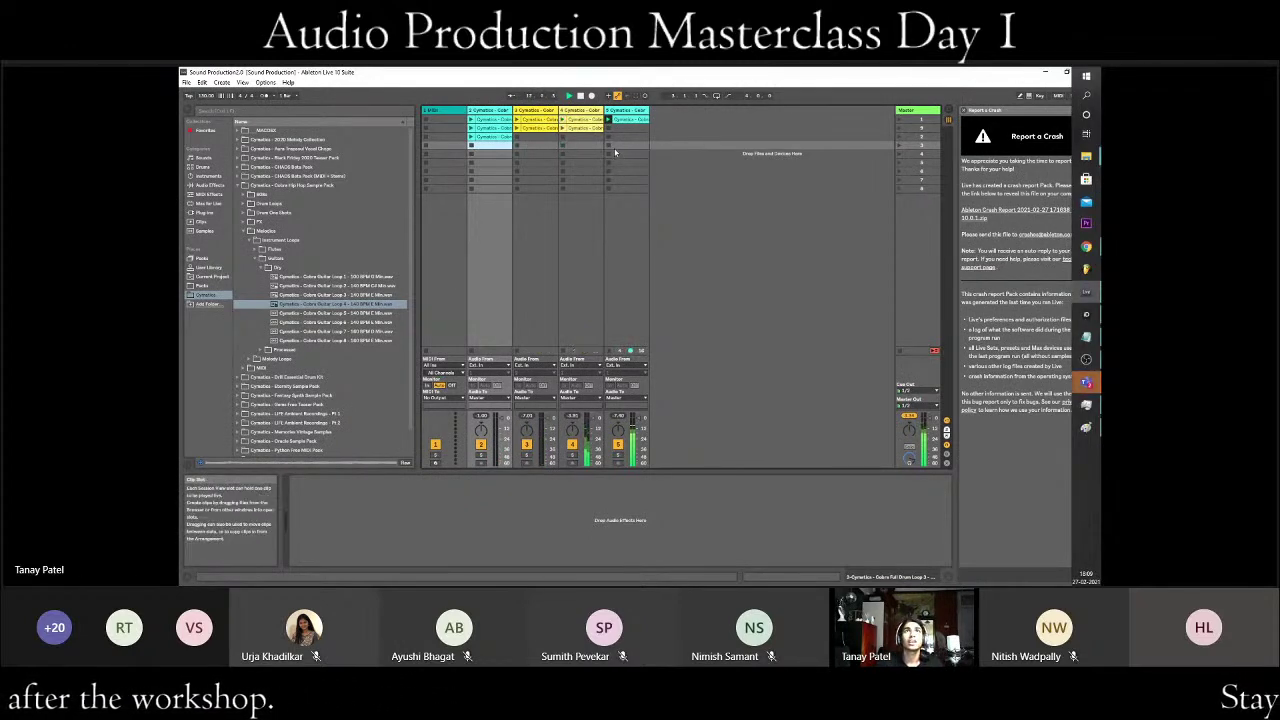
{"action": "left_click", "coordinate": [609, 203]}
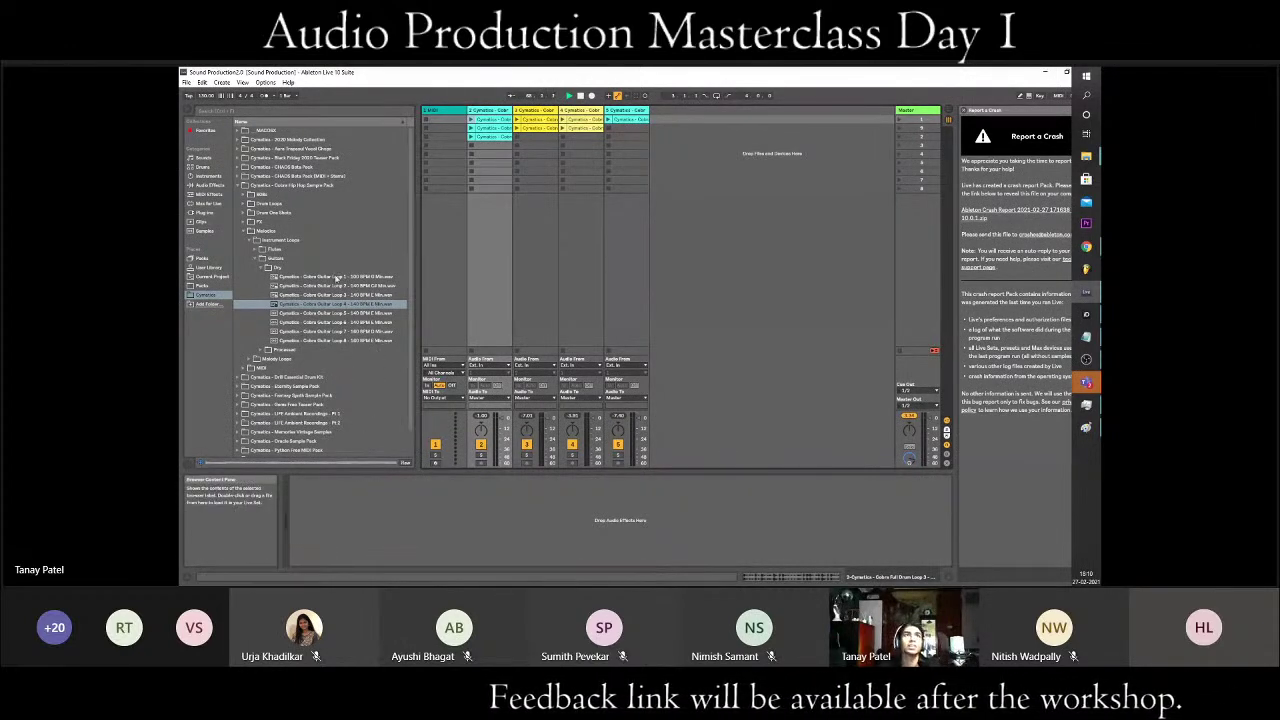
{"action": "left_click", "coordinate": [330, 276]}
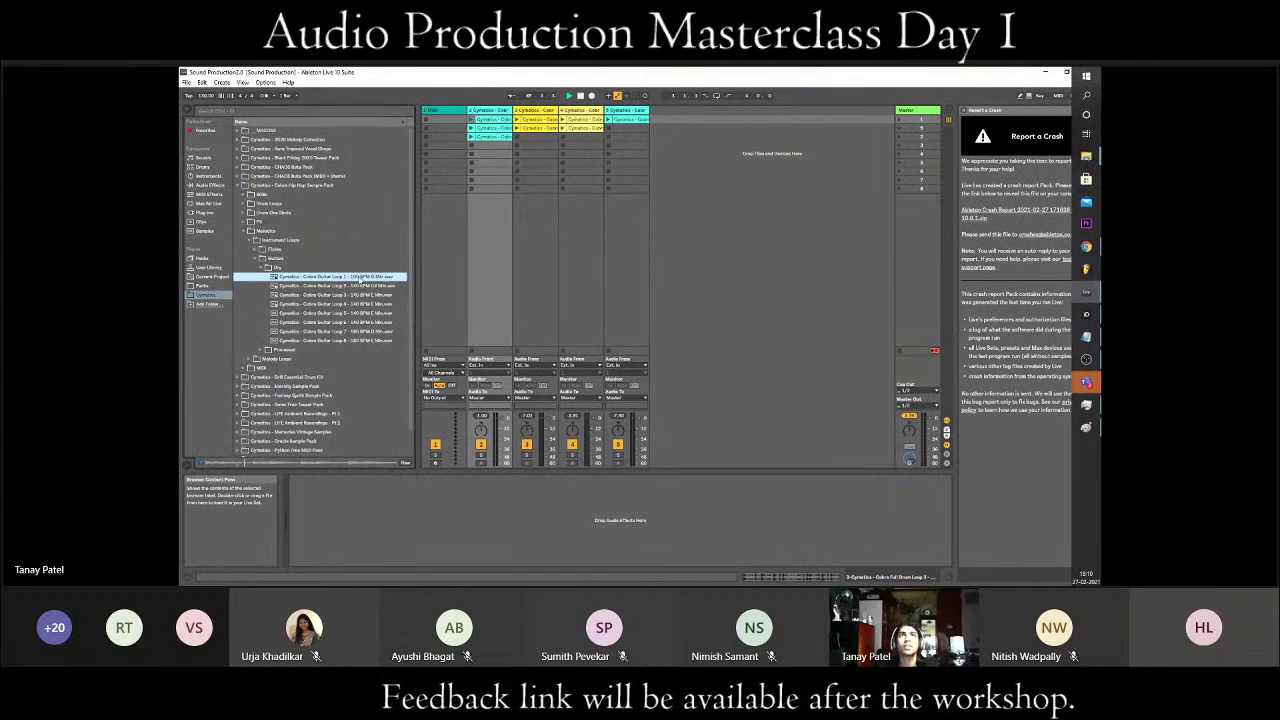
{"action": "left_click_drag", "start_coordinate": [330, 276], "coordinate": [632, 136]}
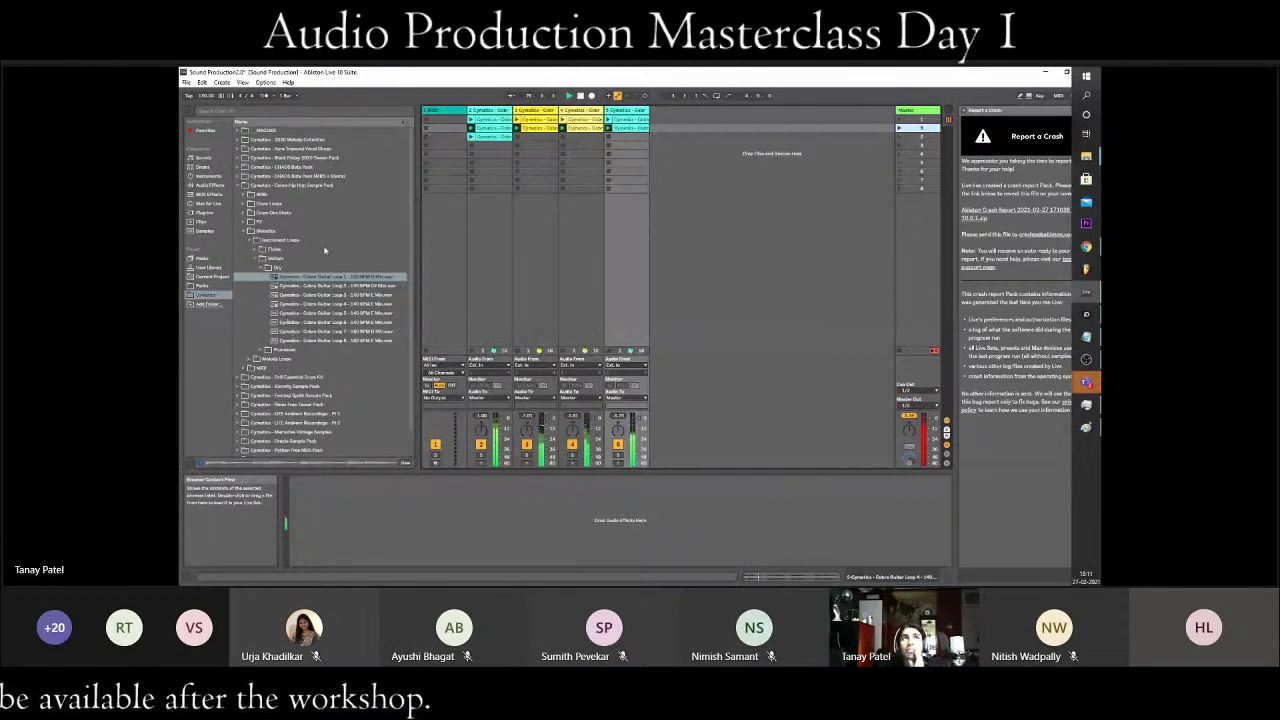
- Look through the processed guitar loops and launch the empty scene two rows below the last clip
{"action": "left_click", "coordinate": [260, 349]}
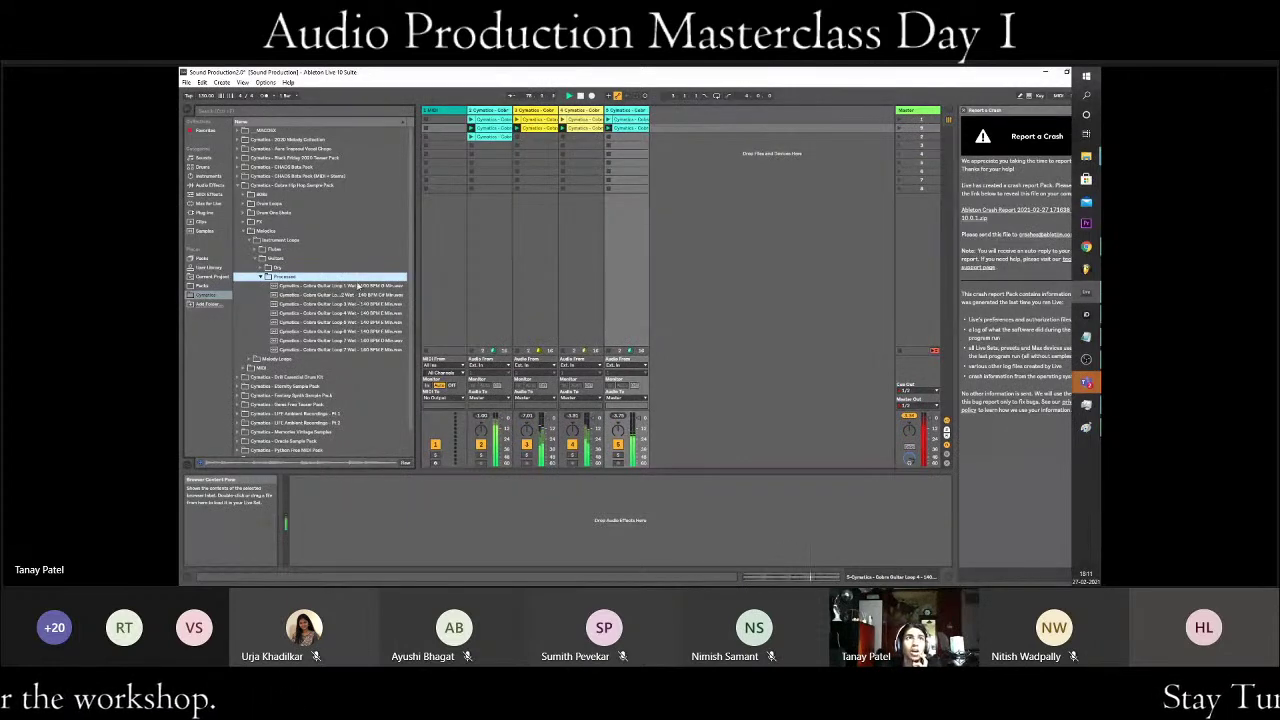
{"action": "left_click", "coordinate": [260, 277]}
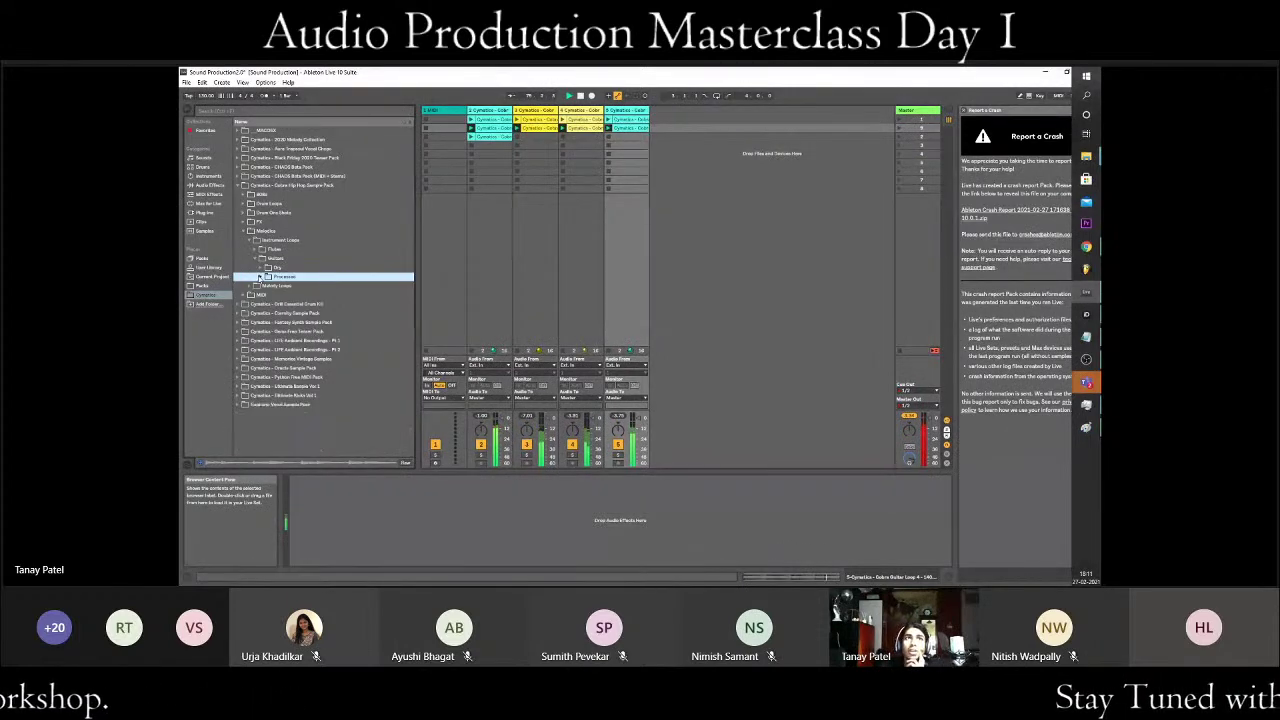
{"action": "left_click", "coordinate": [260, 277]}
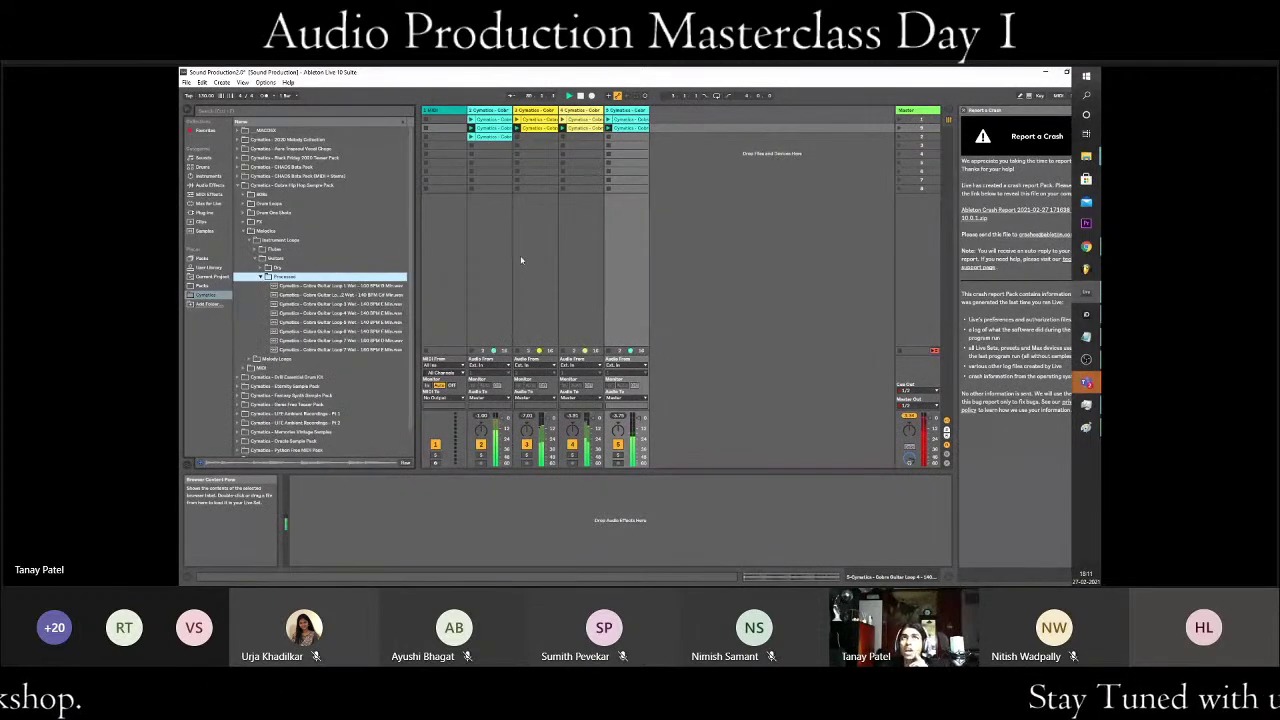
{"action": "left_click", "coordinate": [898, 155]}
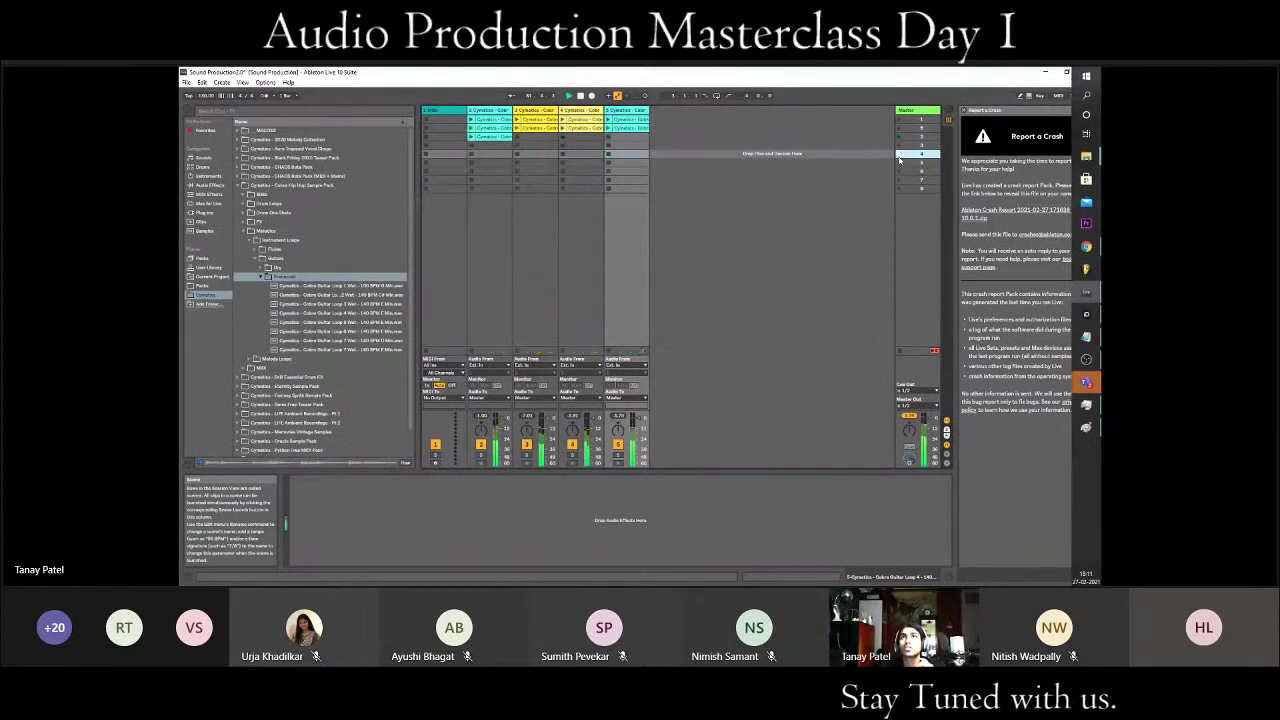
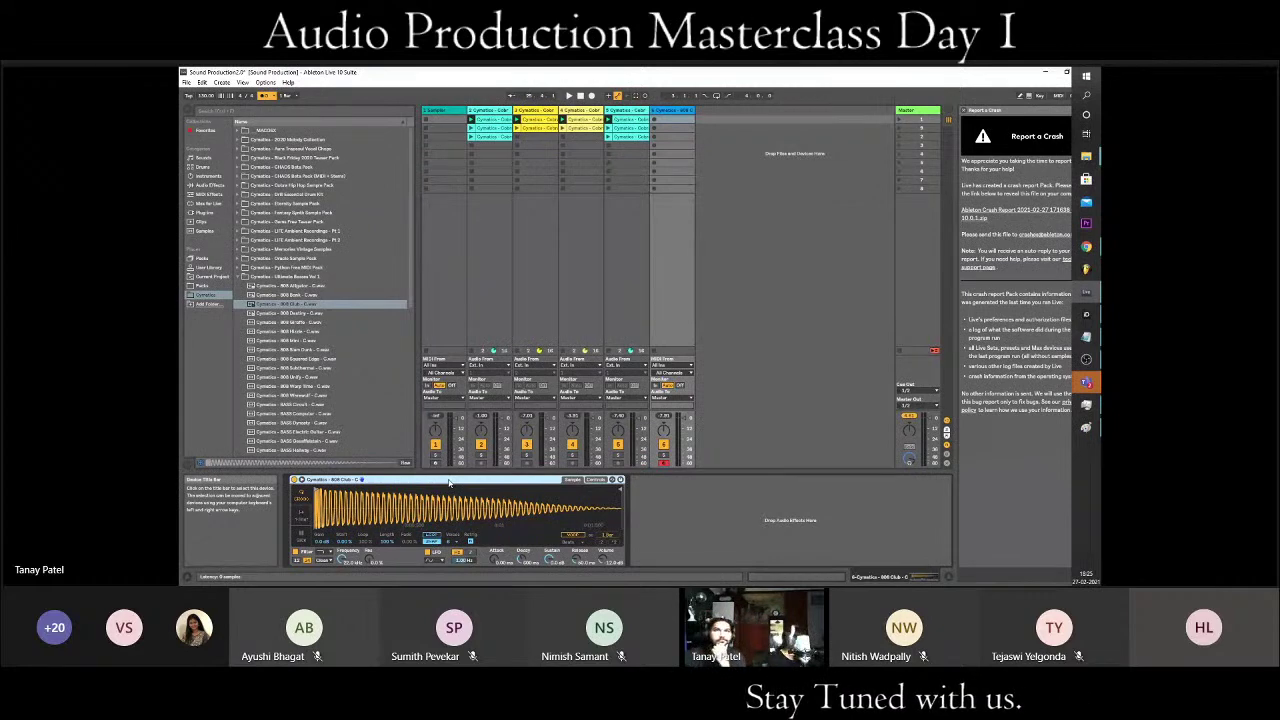
- Create a MIDI clip in the 808 Club track's first slot and fill its first beat with four 1/16 E3 notes
{"action": "left_click", "coordinate": [898, 121]}
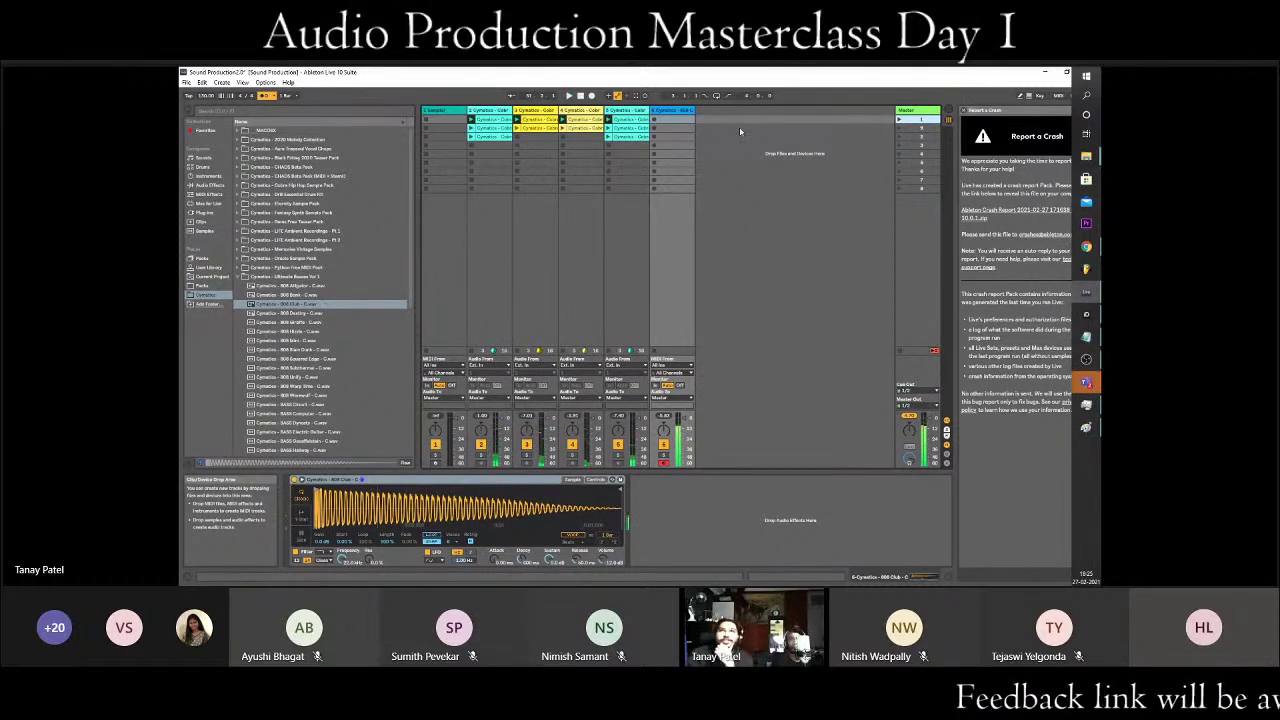
{"action": "double_click", "coordinate": [663, 120]}
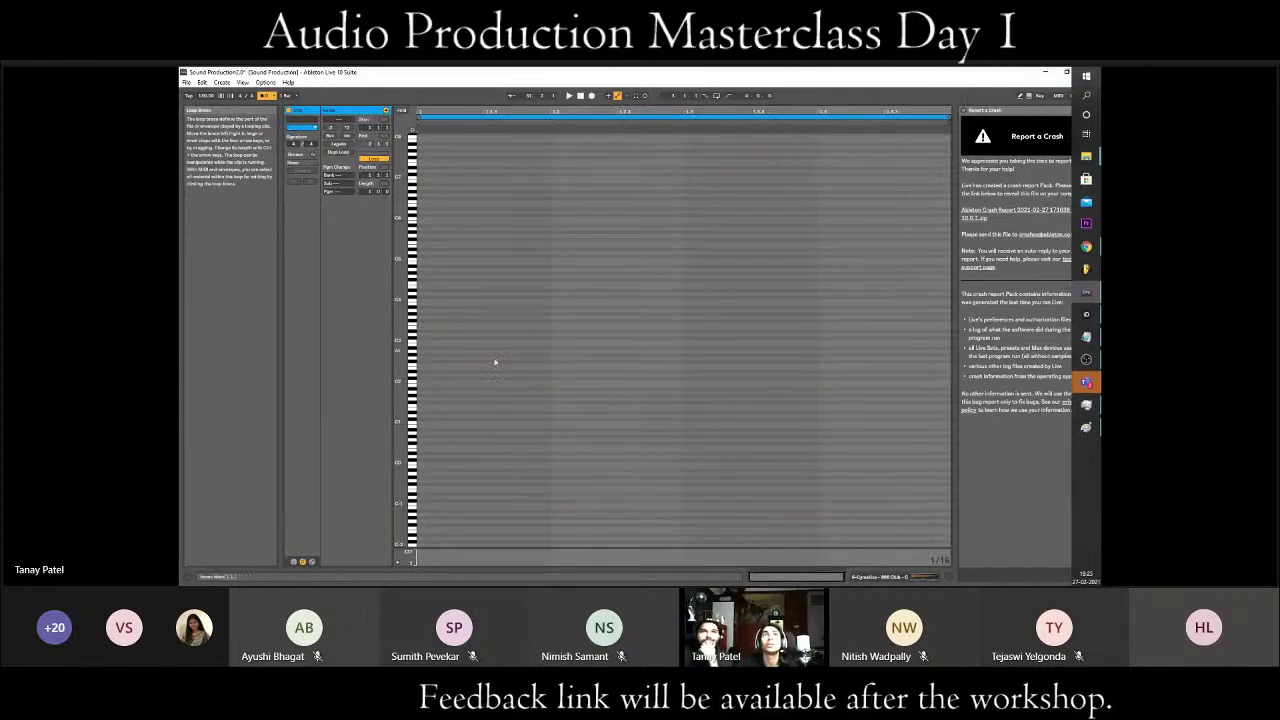
{"action": "double_click", "coordinate": [425, 327]}
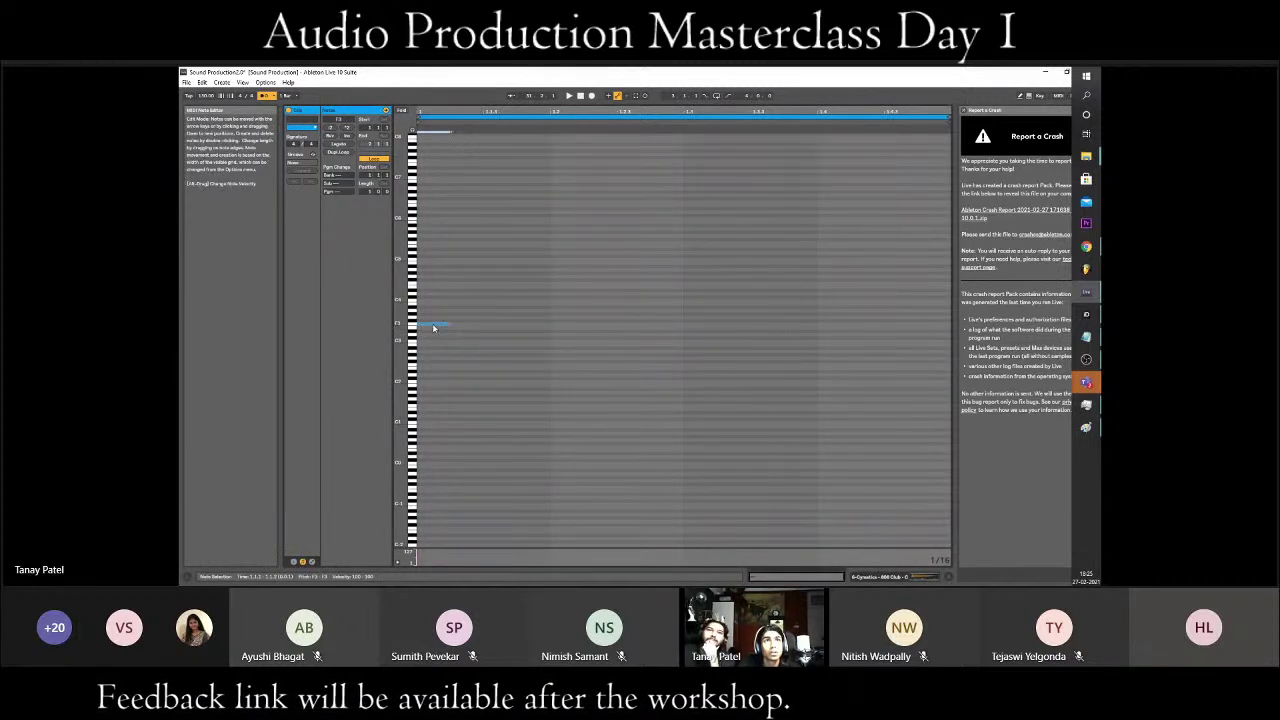
{"action": "left_click_drag", "start_coordinate": [433, 325], "coordinate": [435, 331]}
{"action": "key", "text": "ctrl+d"}
{"action": "key", "text": "ctrl+d"}
{"action": "key", "text": "ctrl+d"}
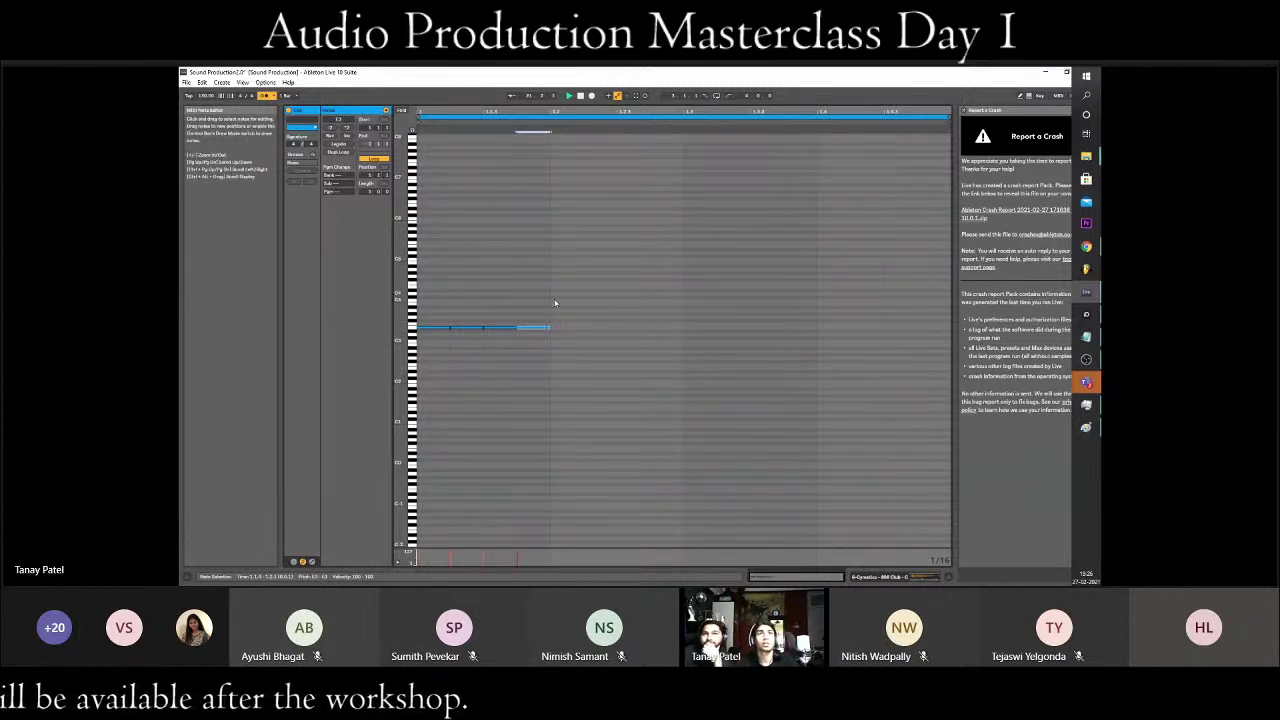
- Audition the bass clip, then replace its short notes with four one-beat E3 notes filling the bar
{"action": "key", "text": "Tab"}
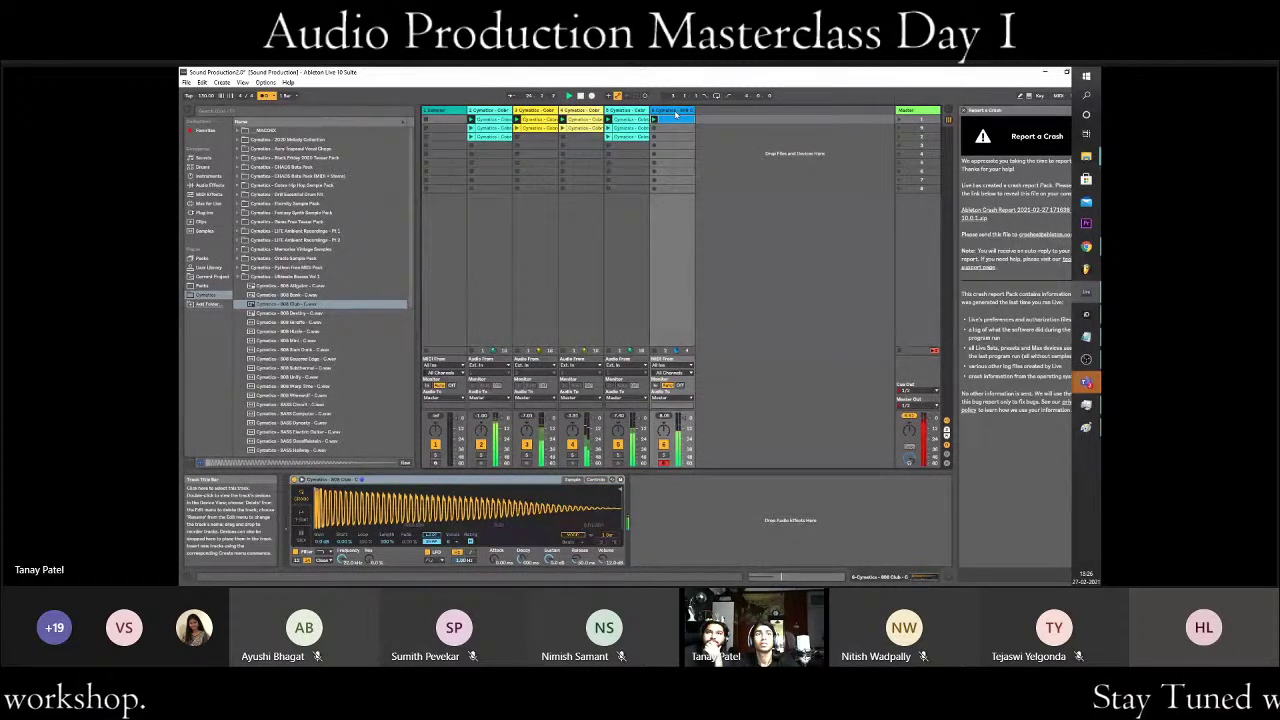
{"action": "key", "text": "Tab"}
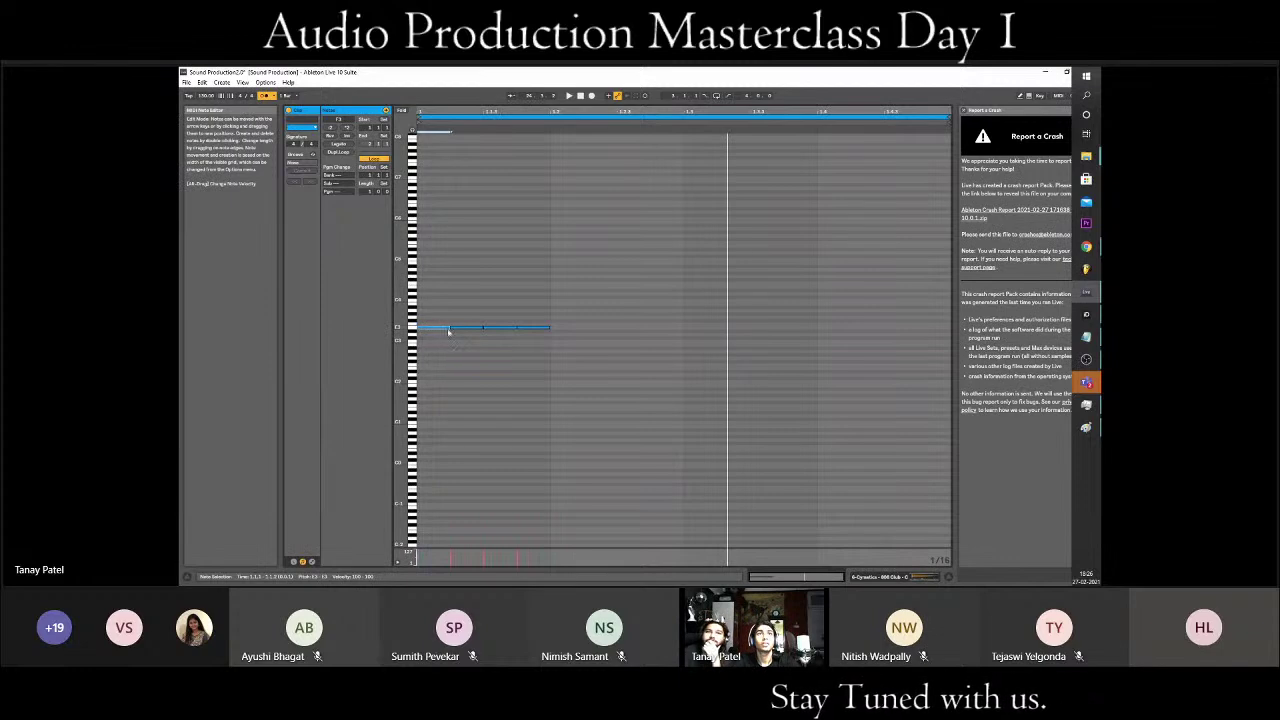
{"action": "left_click", "coordinate": [540, 328]}
{"action": "key", "text": "ctrl+d"}
{"action": "key", "text": "ctrl+d"}
{"action": "key", "text": "ctrl+d"}
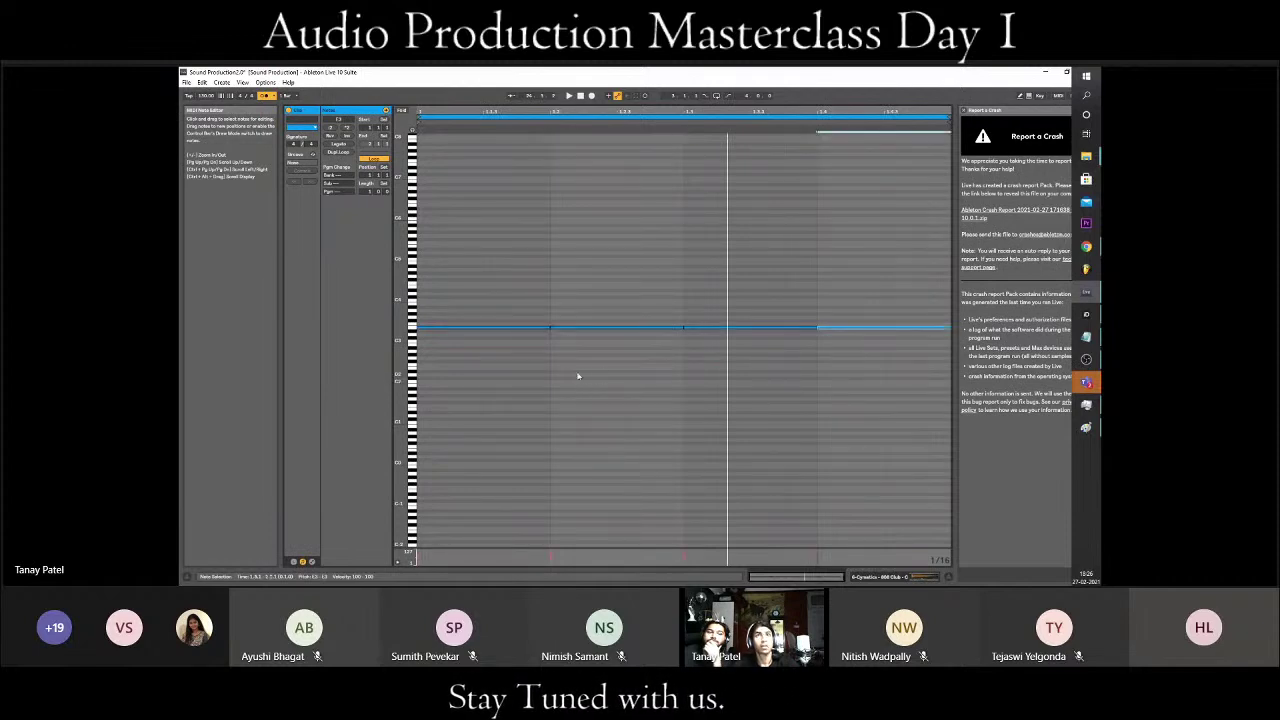
- Lengthen the first and third bass notes so that two E3 notes of two beats each fill the bar
{"action": "key", "text": "Tab"}
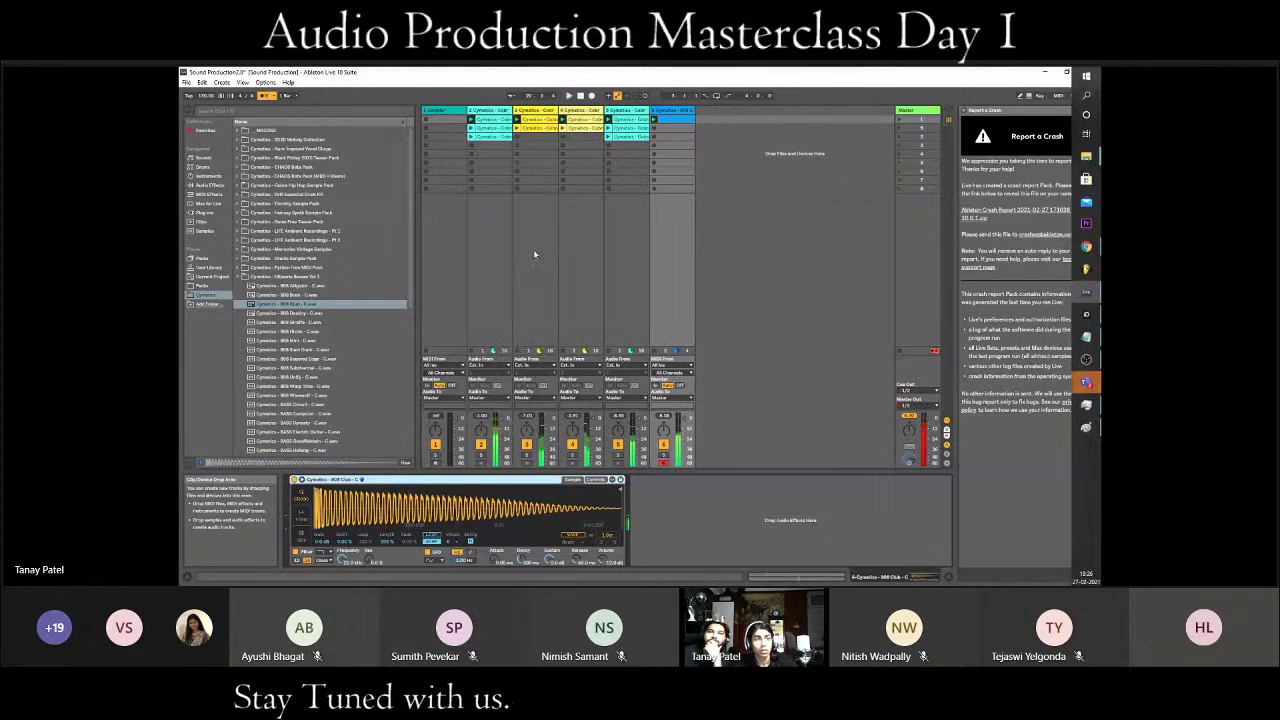
{"action": "key", "text": "Tab"}
{"action": "left_click", "coordinate": [542, 331]}
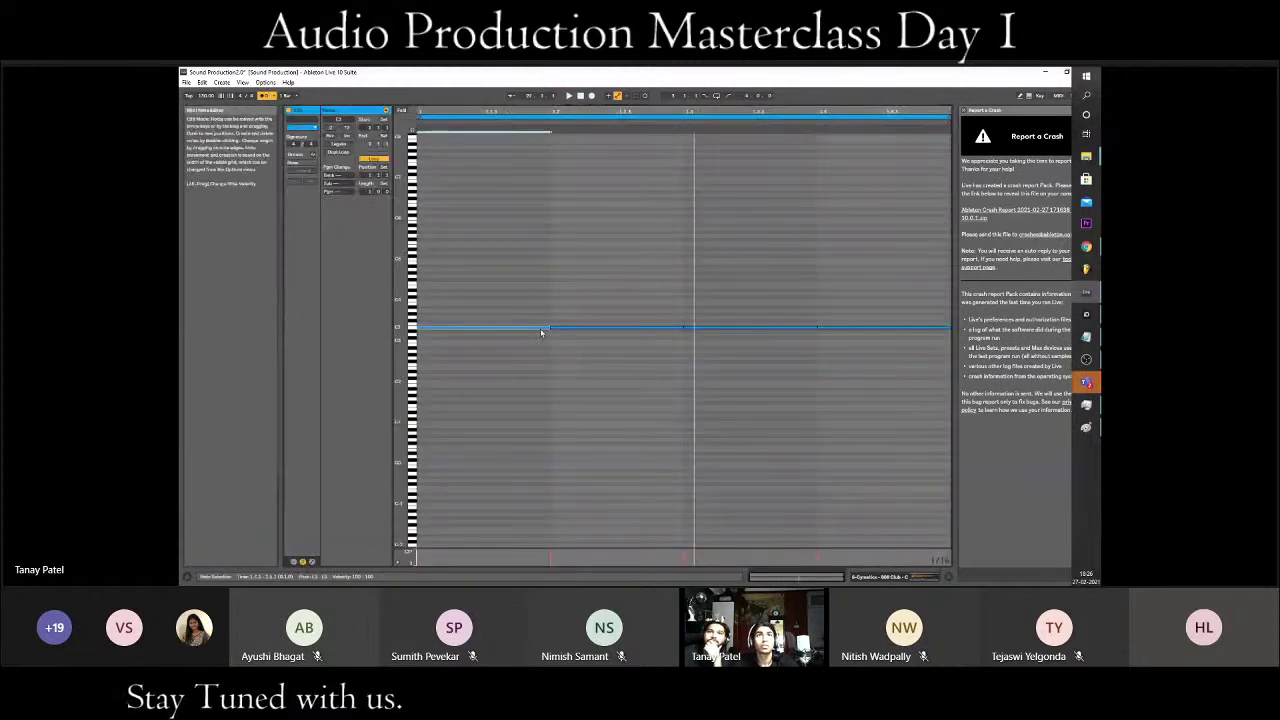
{"action": "left_click_drag", "start_coordinate": [548, 328], "coordinate": [684, 328]}
{"action": "left_click", "coordinate": [752, 330]}
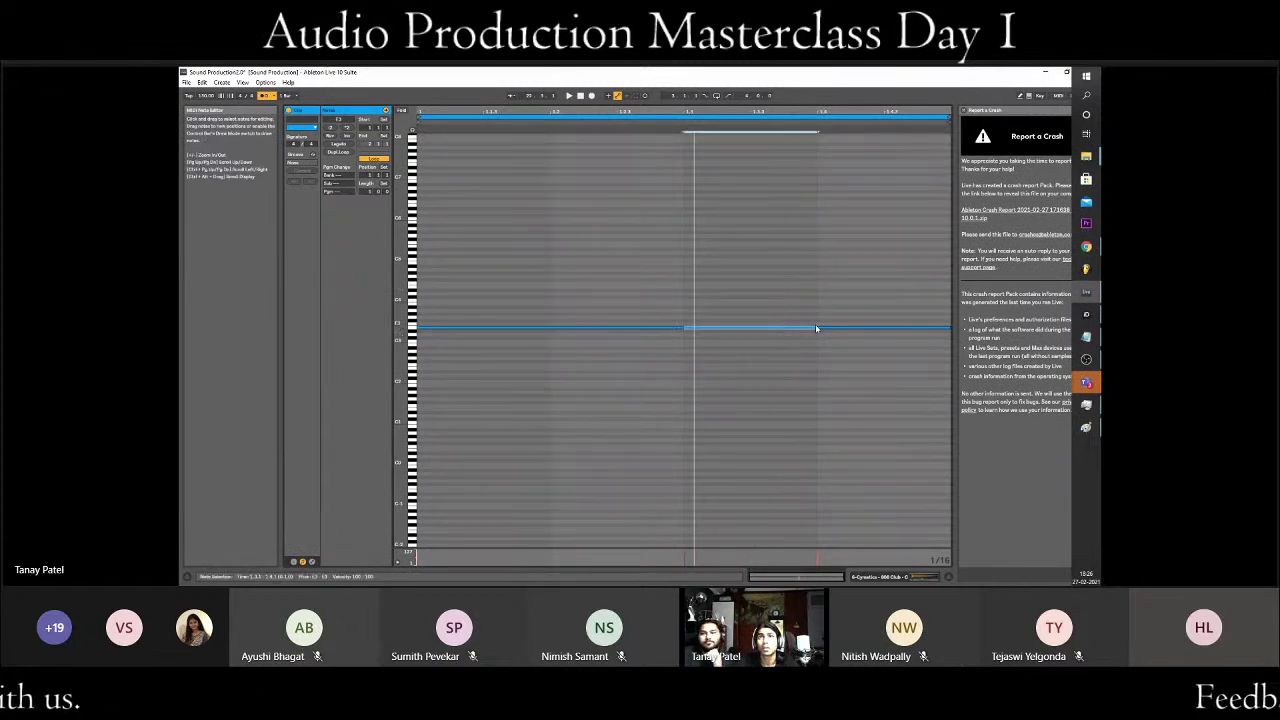
{"action": "left_click_drag", "start_coordinate": [816, 328], "coordinate": [829, 328]}
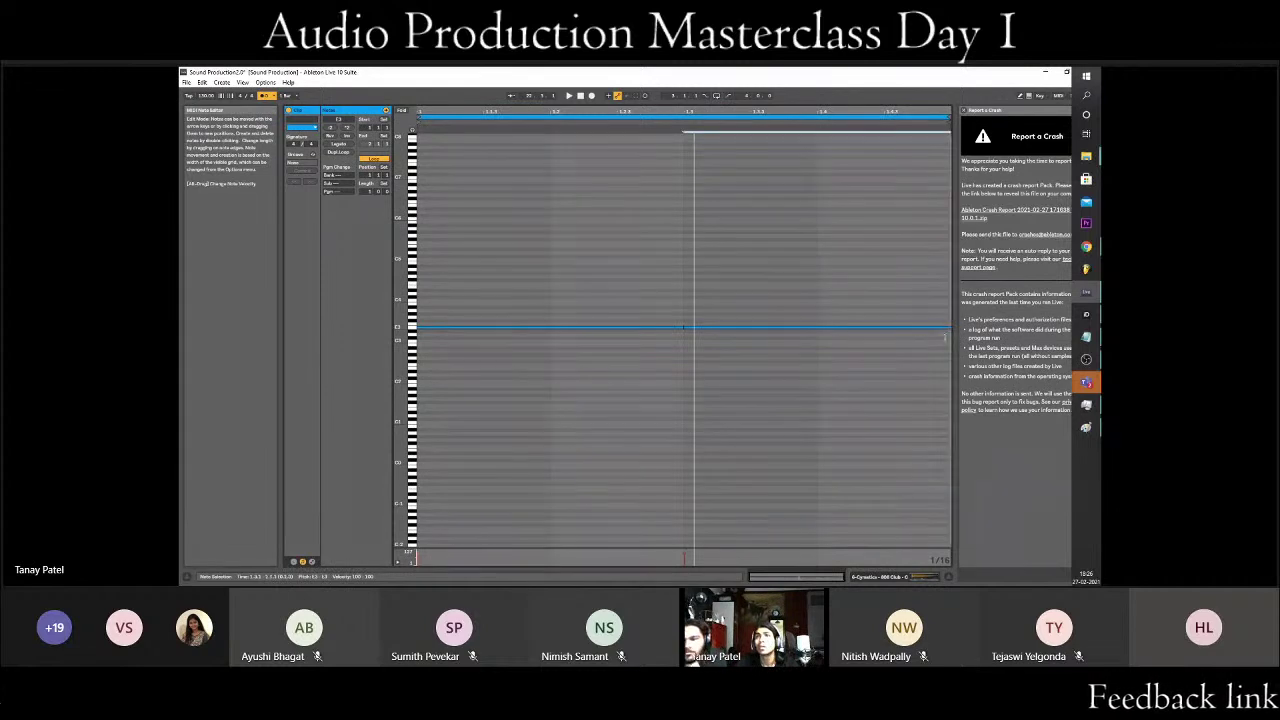
{"action": "left_click", "coordinate": [632, 328]}
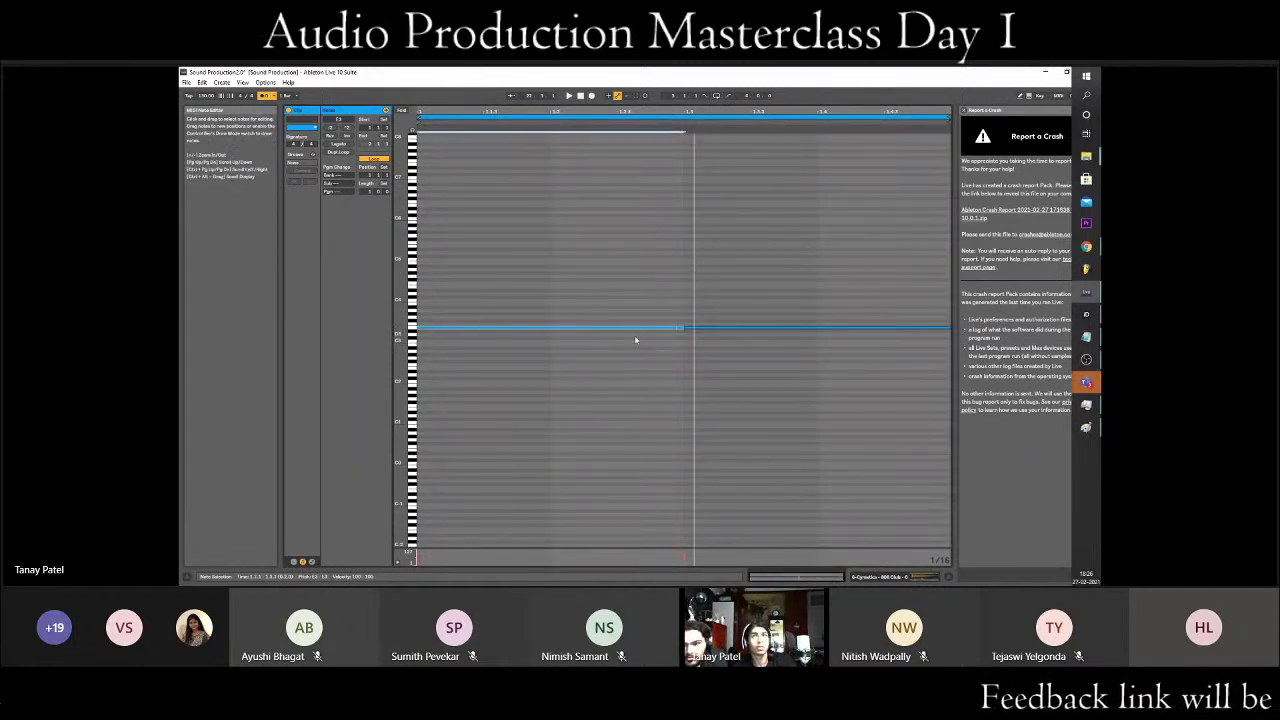
- Extend the first bass note to position 1.3.3, so the second note starts half a beat after beat 3
{"action": "key", "text": "Tab"}
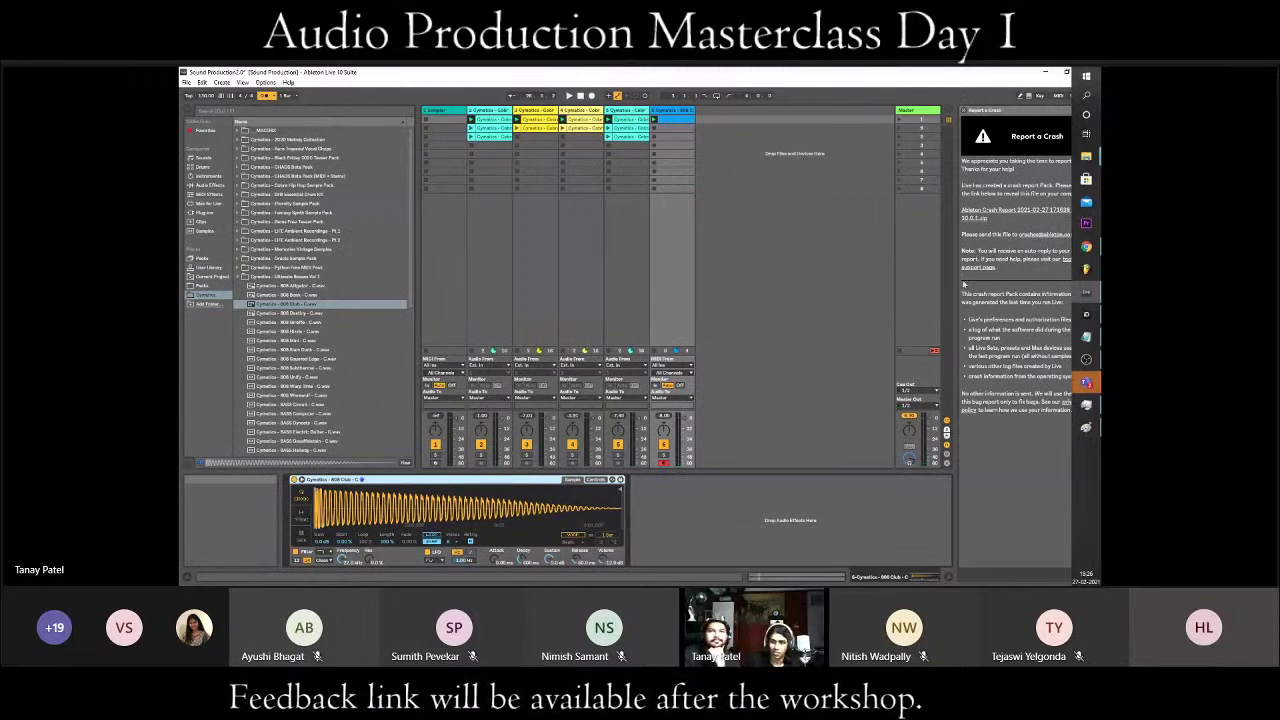
{"action": "double_click", "coordinate": [651, 232]}
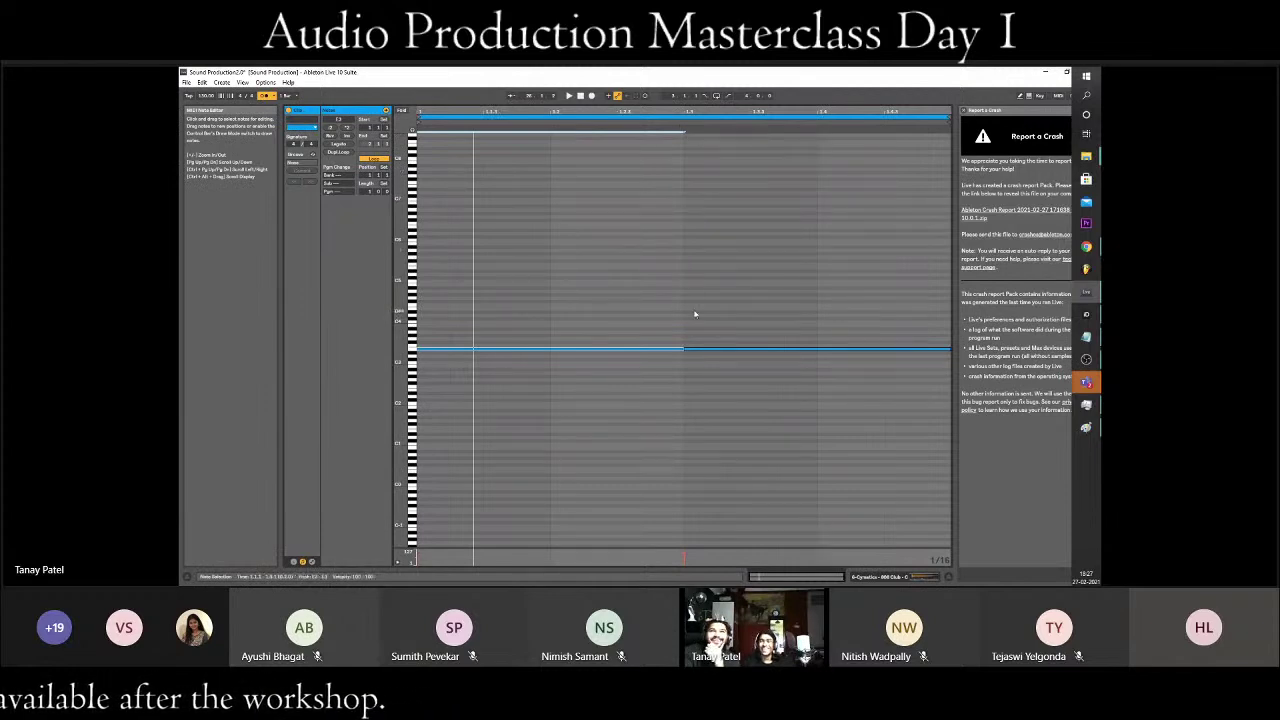
{"action": "left_click", "coordinate": [448, 350]}
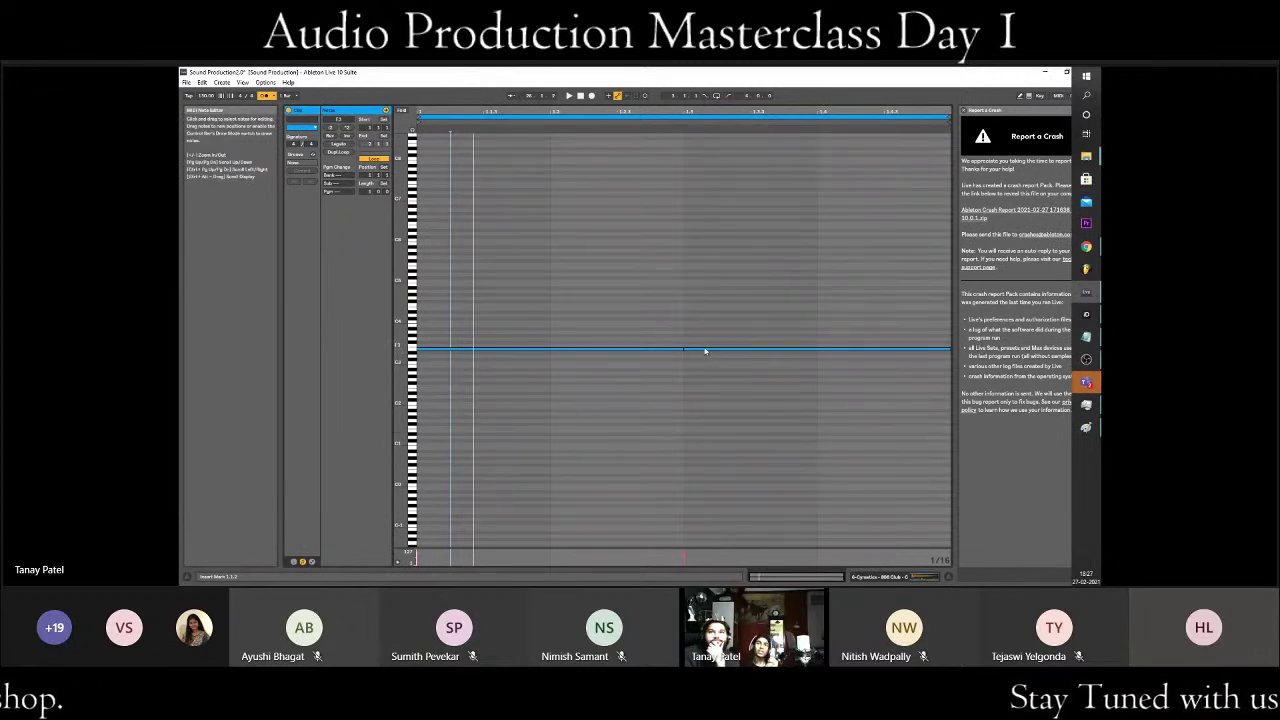
{"action": "left_click_drag", "start_coordinate": [703, 353], "coordinate": [750, 349]}
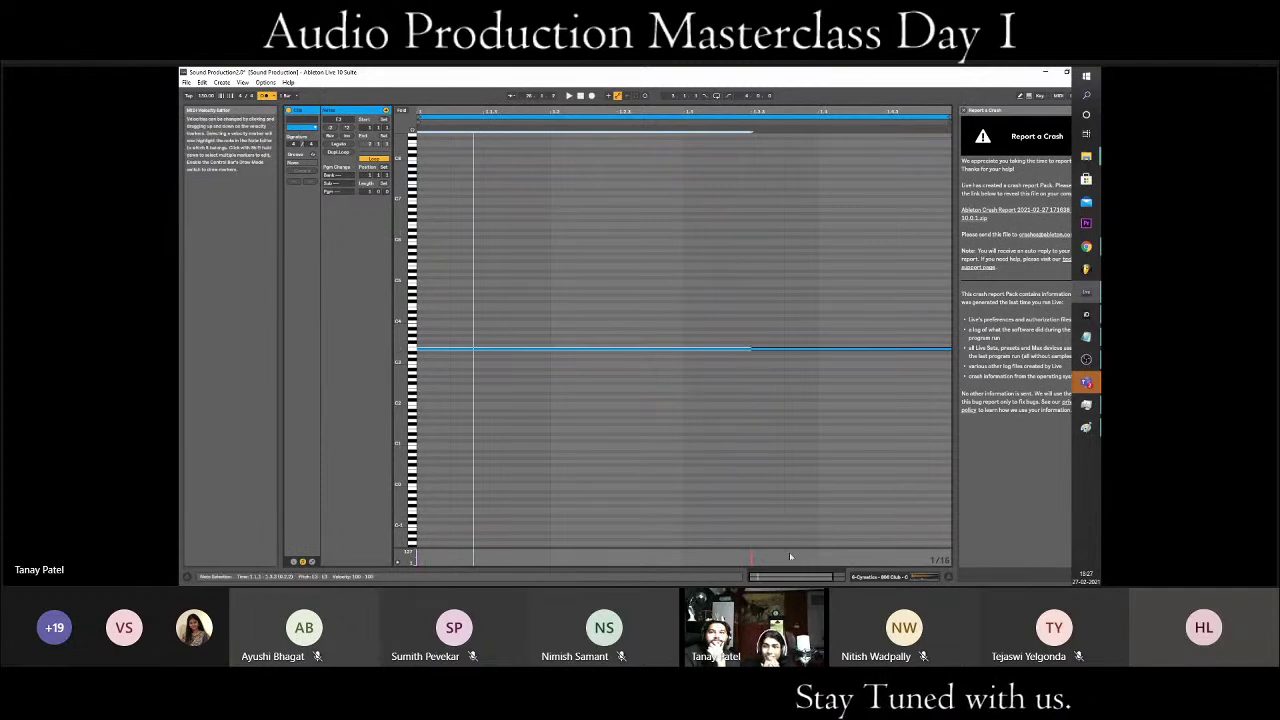
- Extend the second bass note past the clip's loop end and close the crash report panel
{"action": "left_click_drag", "start_coordinate": [736, 553], "coordinate": [818, 402]}
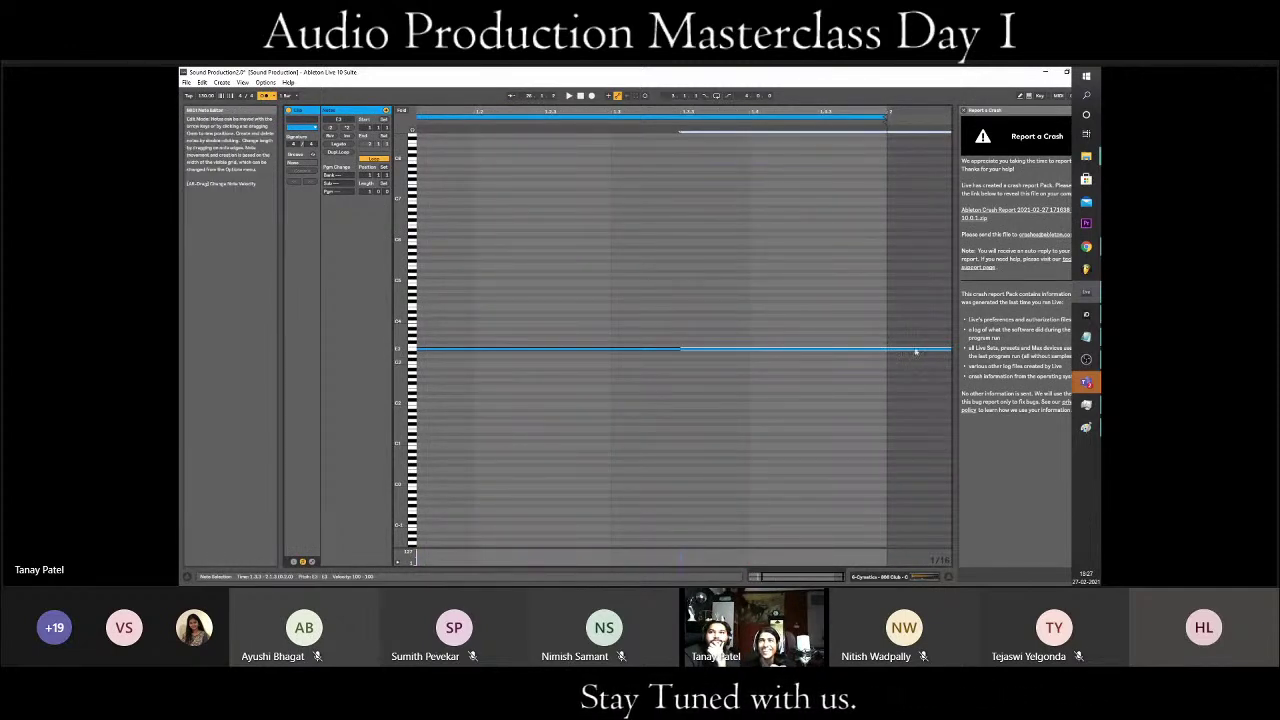
{"action": "left_click_drag", "start_coordinate": [957, 349], "coordinate": [960, 349]}
{"action": "left_click", "coordinate": [968, 114]}
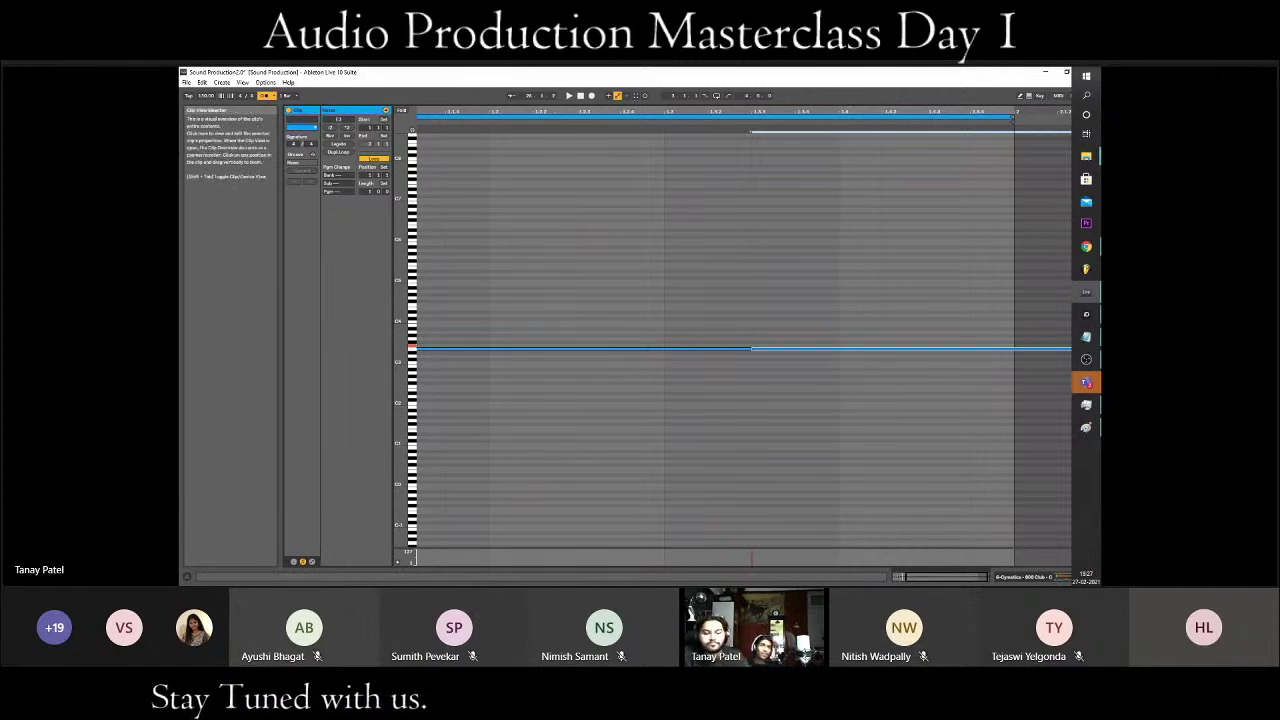
- Trim the second bass note to end at the clip's loop end, keeping it on E3 with its start at 1.3.3
{"action": "left_click_drag", "start_coordinate": [899, 577], "coordinate": [951, 584]}
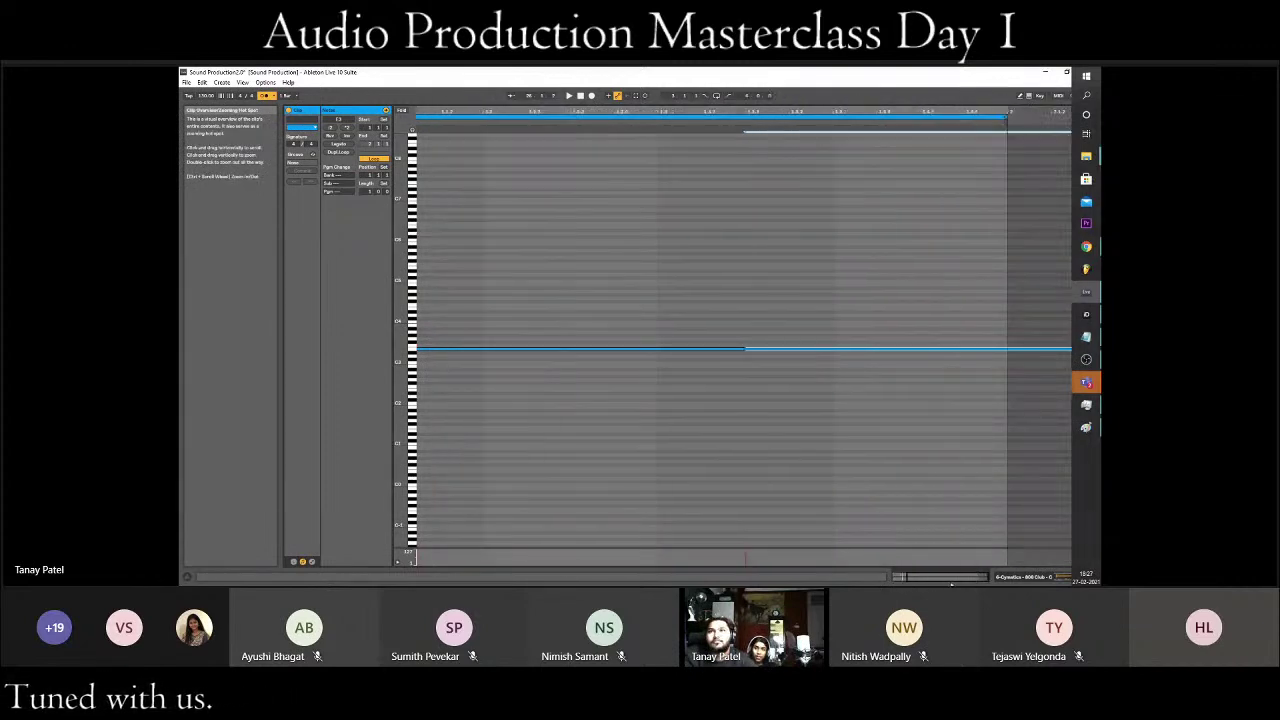
{"action": "right_click", "coordinate": [1017, 354]}
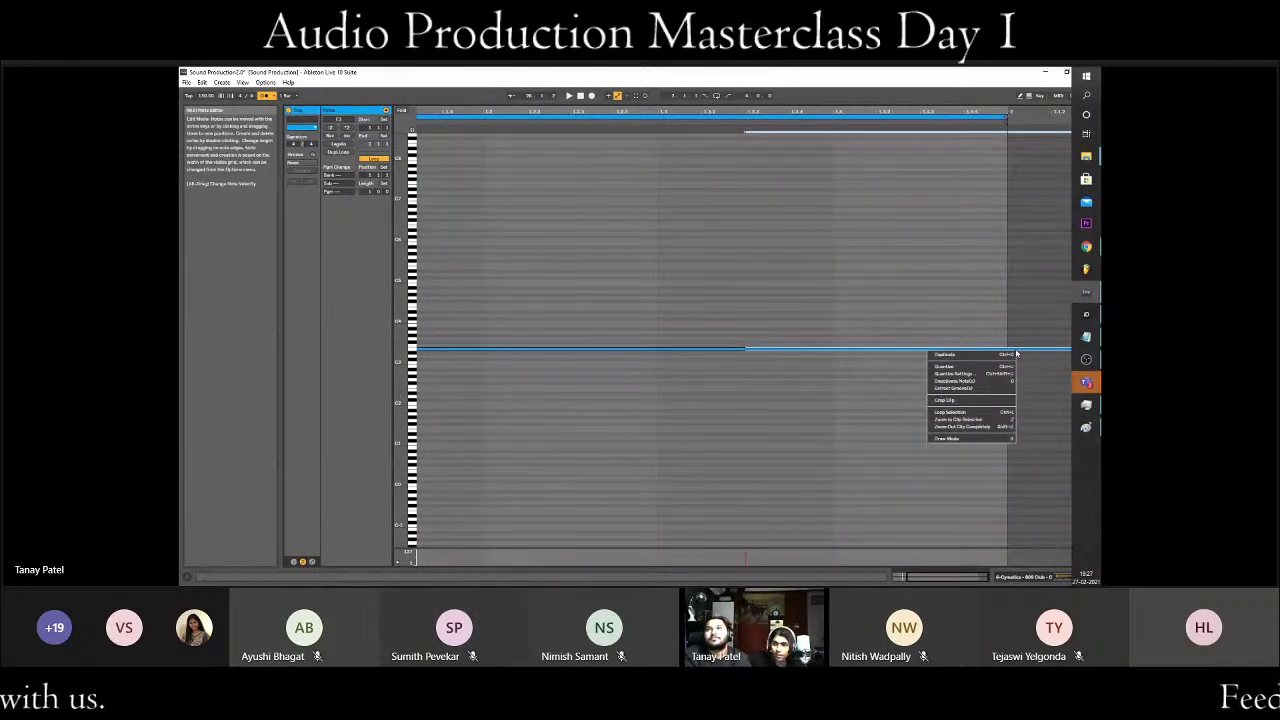
{"action": "left_click", "coordinate": [1018, 352]}
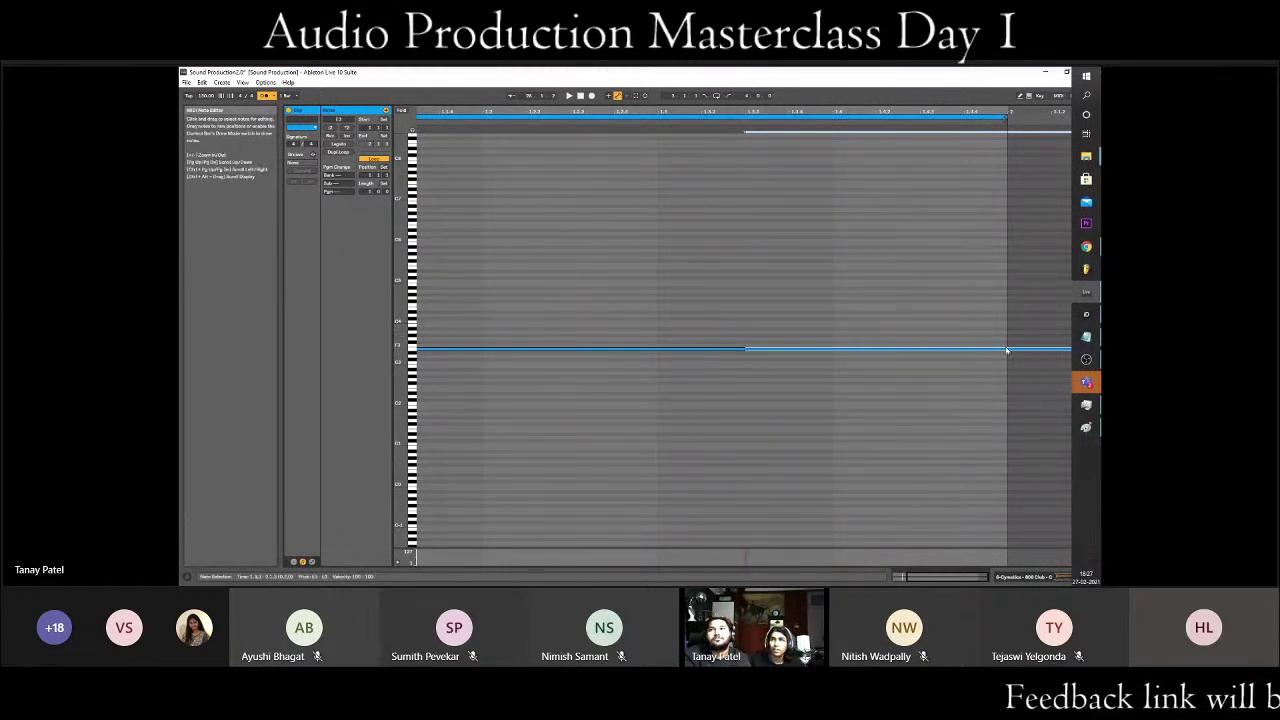
{"action": "left_click_drag", "start_coordinate": [1008, 354], "coordinate": [934, 380]}
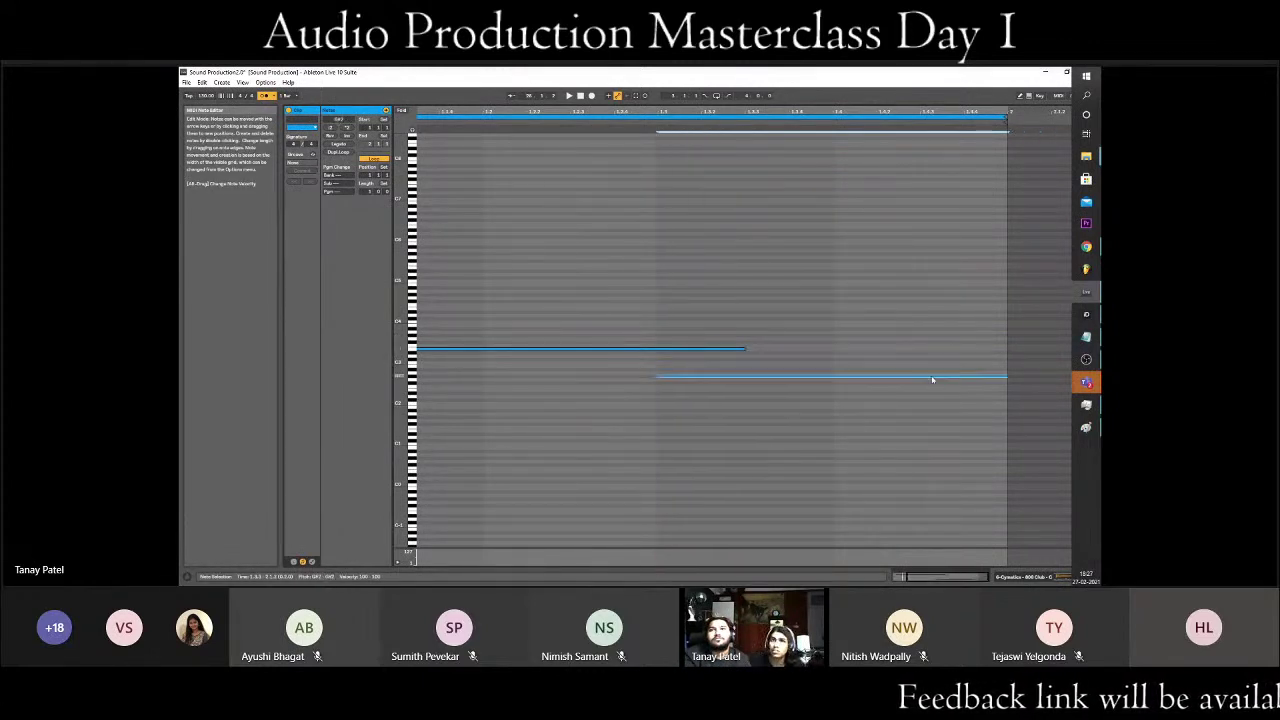
{"action": "left_click_drag", "start_coordinate": [857, 374], "coordinate": [940, 356]}
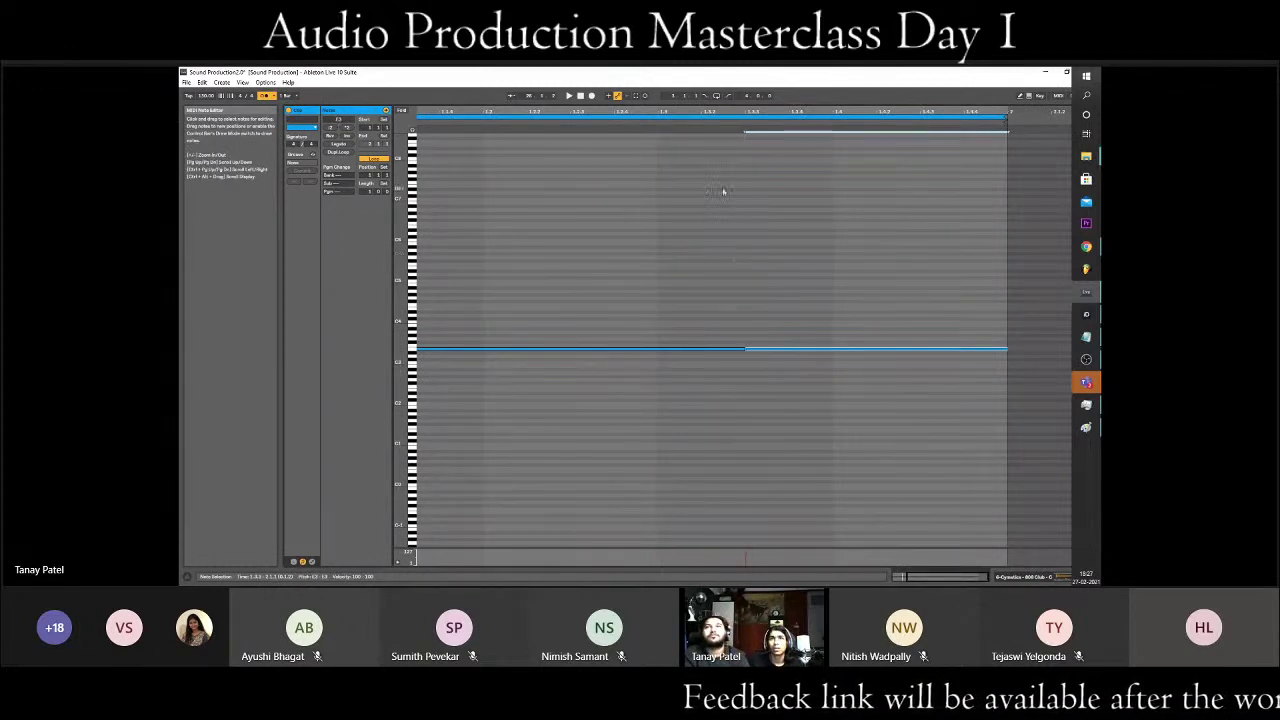
{"action": "left_click", "coordinate": [502, 190]}
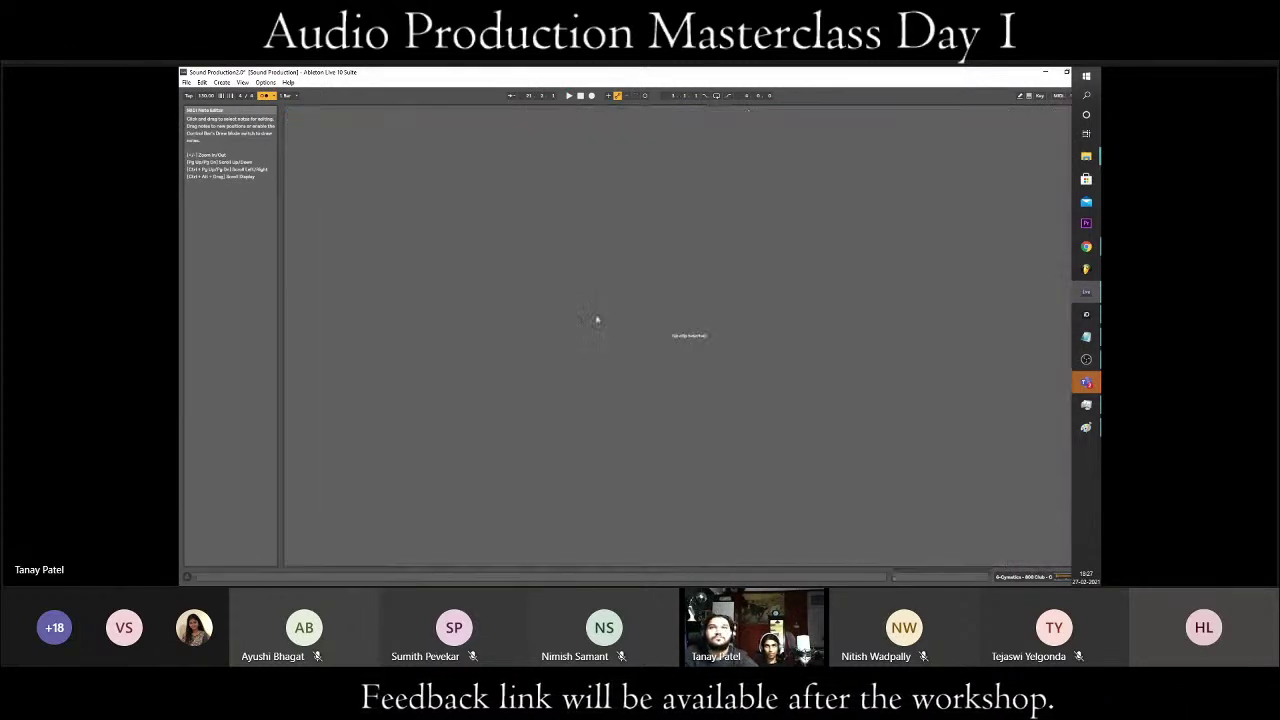
- Audition the bass clip, then halve the timing of its notes and duplicate them so four E3 notes fill the bar
{"action": "key", "text": "Tab"}
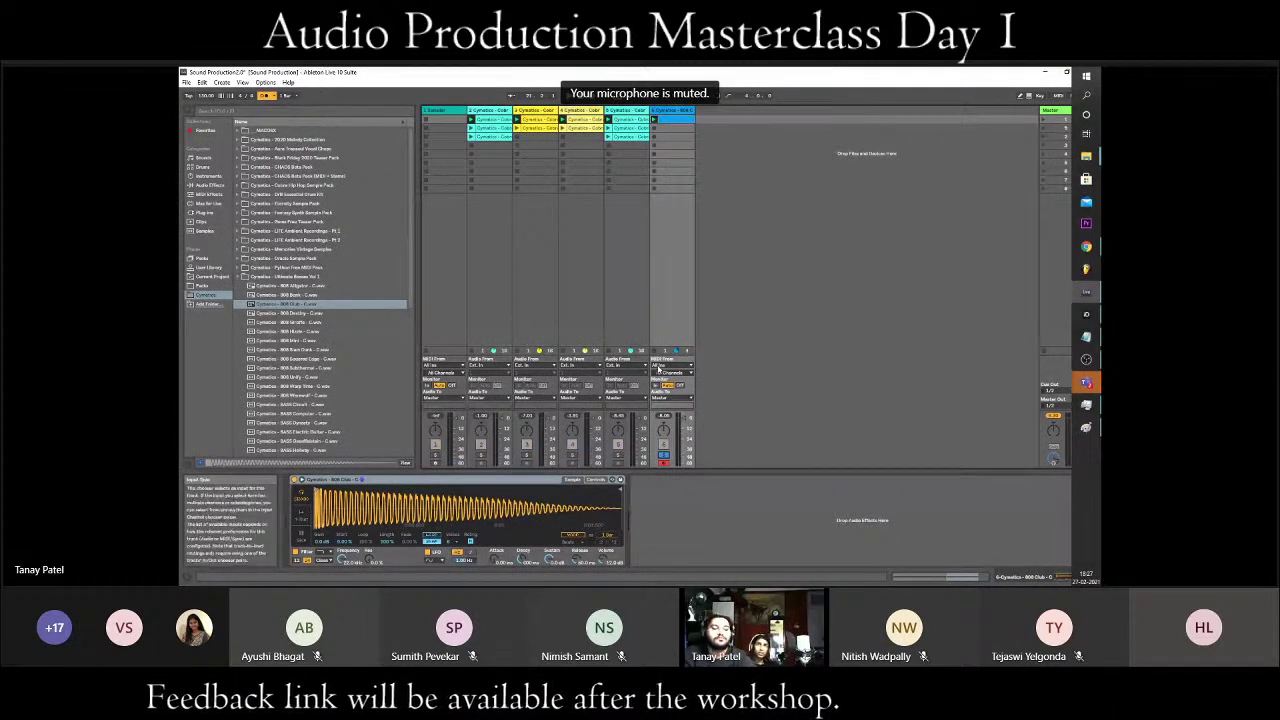
{"action": "left_click", "coordinate": [656, 119]}
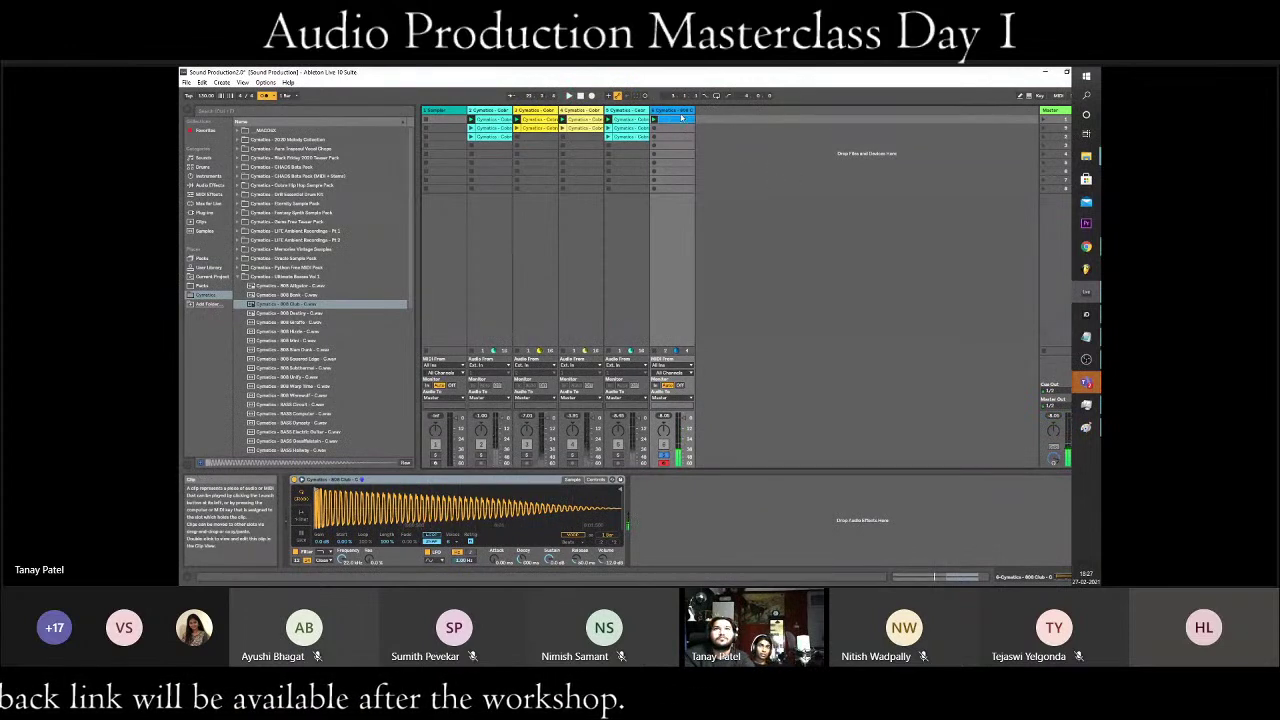
{"action": "double_click", "coordinate": [676, 129]}
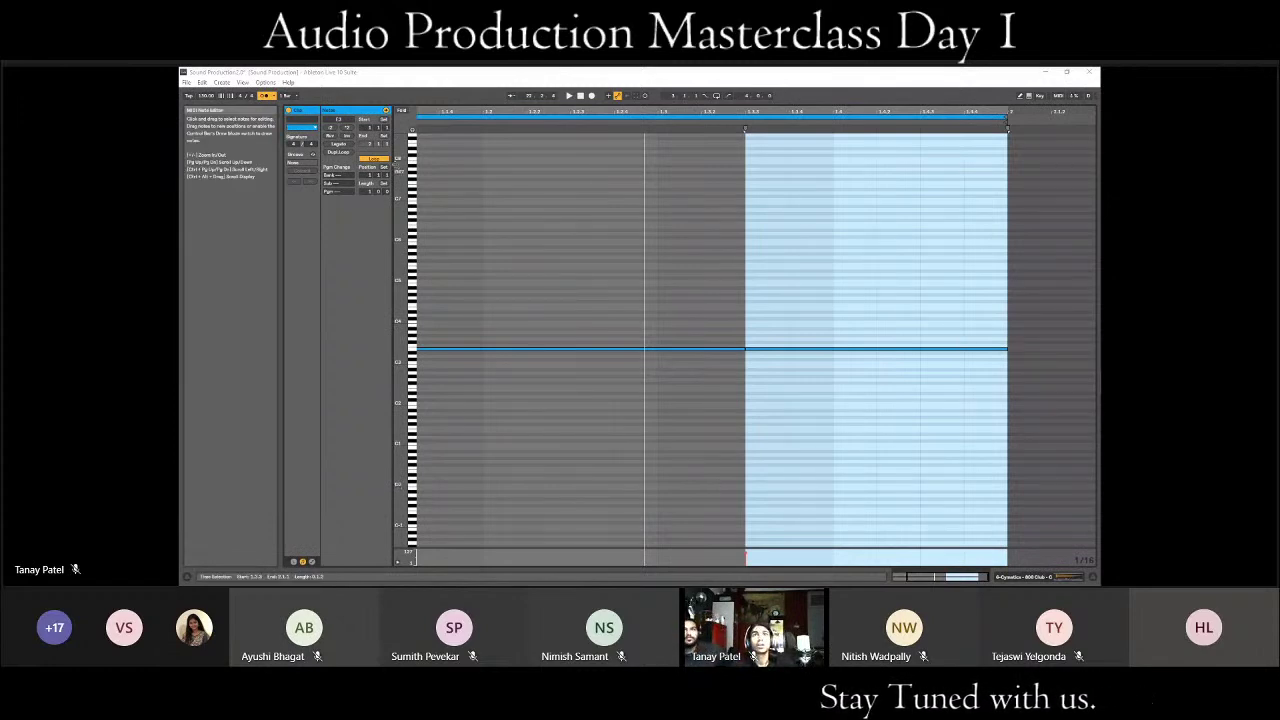
{"action": "left_click", "coordinate": [517, 291]}
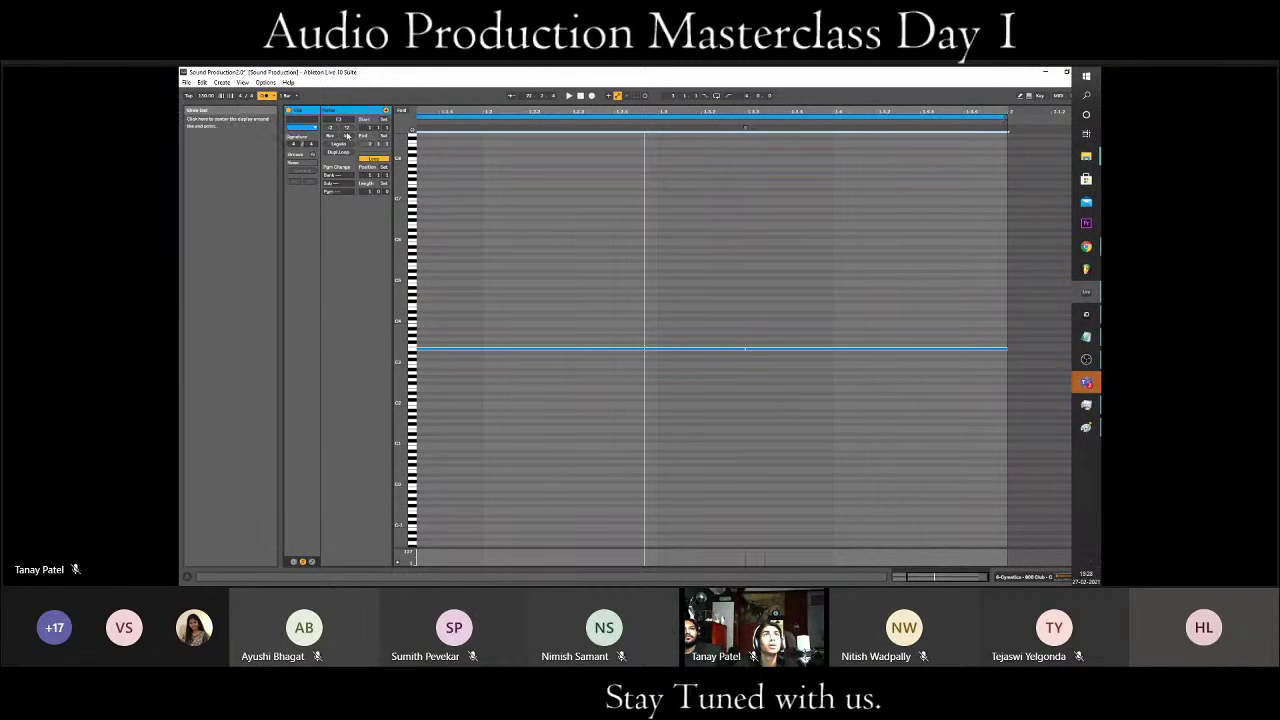
{"action": "left_click_drag", "start_coordinate": [336, 132], "coordinate": [395, 235]}
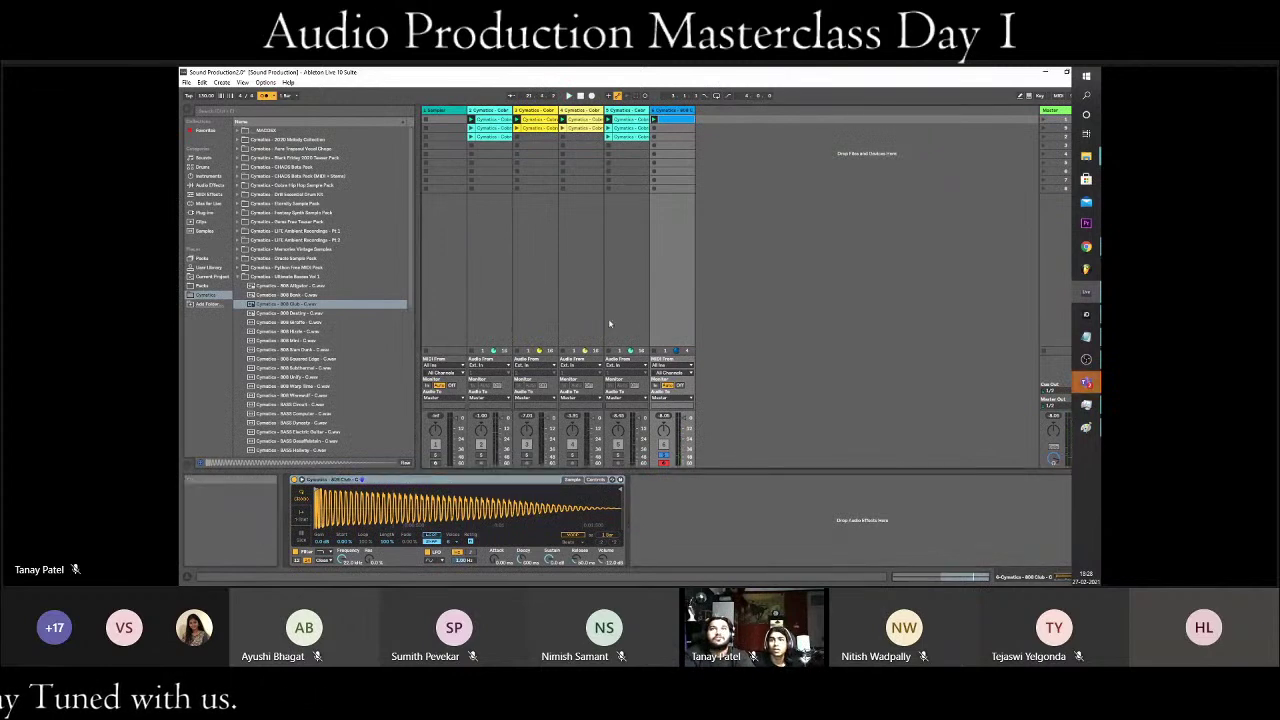
- Reopen the bass clip and transpose all four notes up two octaves to E5
{"action": "double_click", "coordinate": [672, 121]}
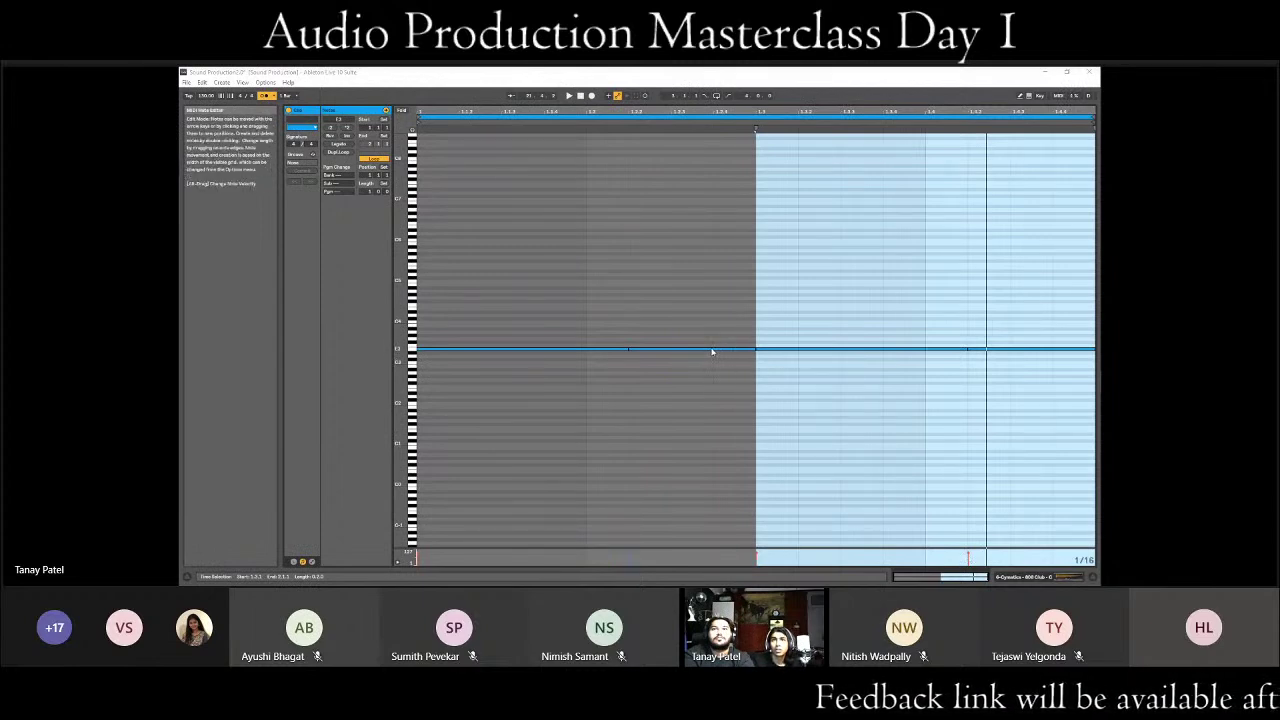
{"action": "left_click", "coordinate": [686, 277]}
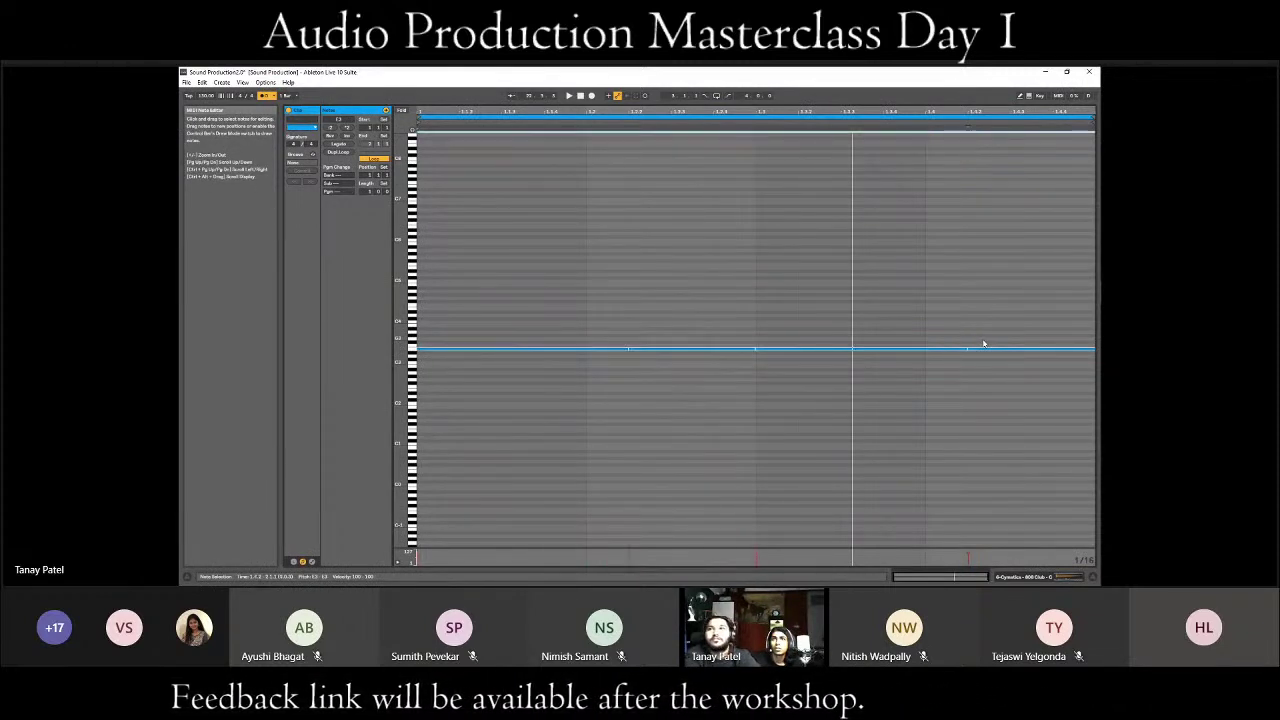
{"action": "key", "text": "shift+Up"}
{"action": "key", "text": "shift+Up"}
{"action": "key", "text": "space"}
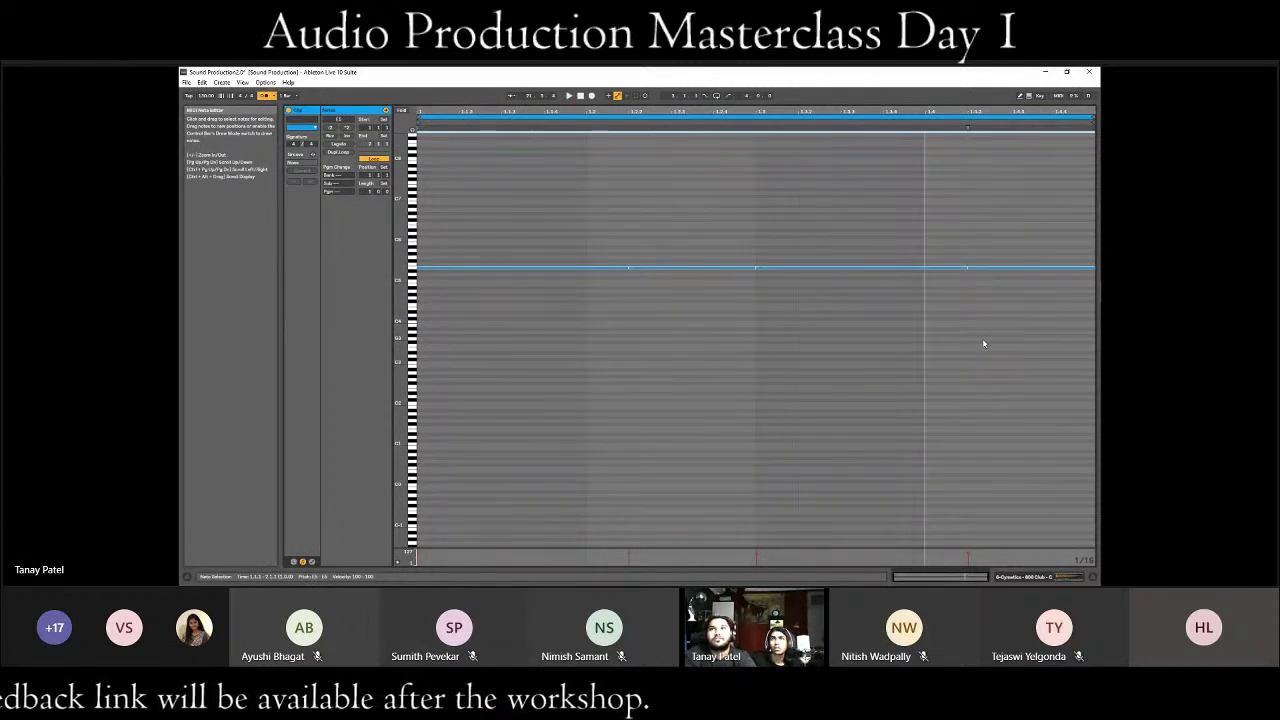
- Raise only the last bass note three semitones to G5
{"action": "left_click", "coordinate": [990, 268]}
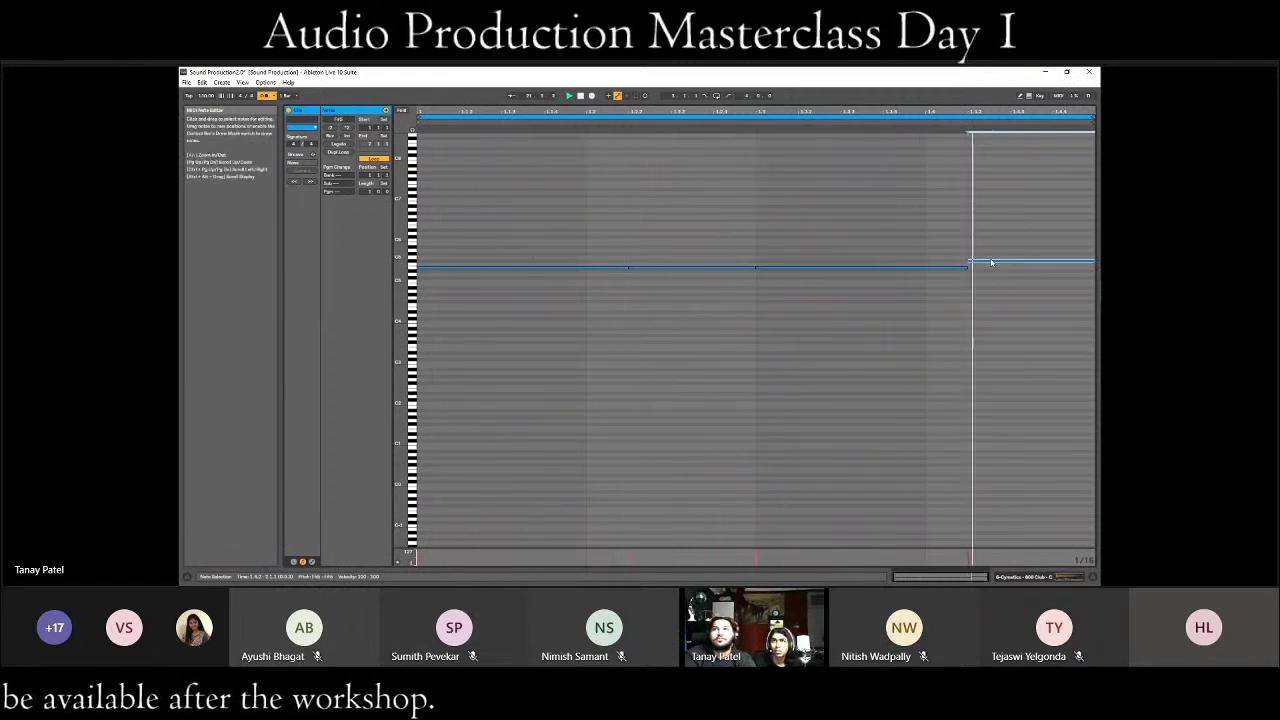
{"action": "left_click", "coordinate": [990, 263]}
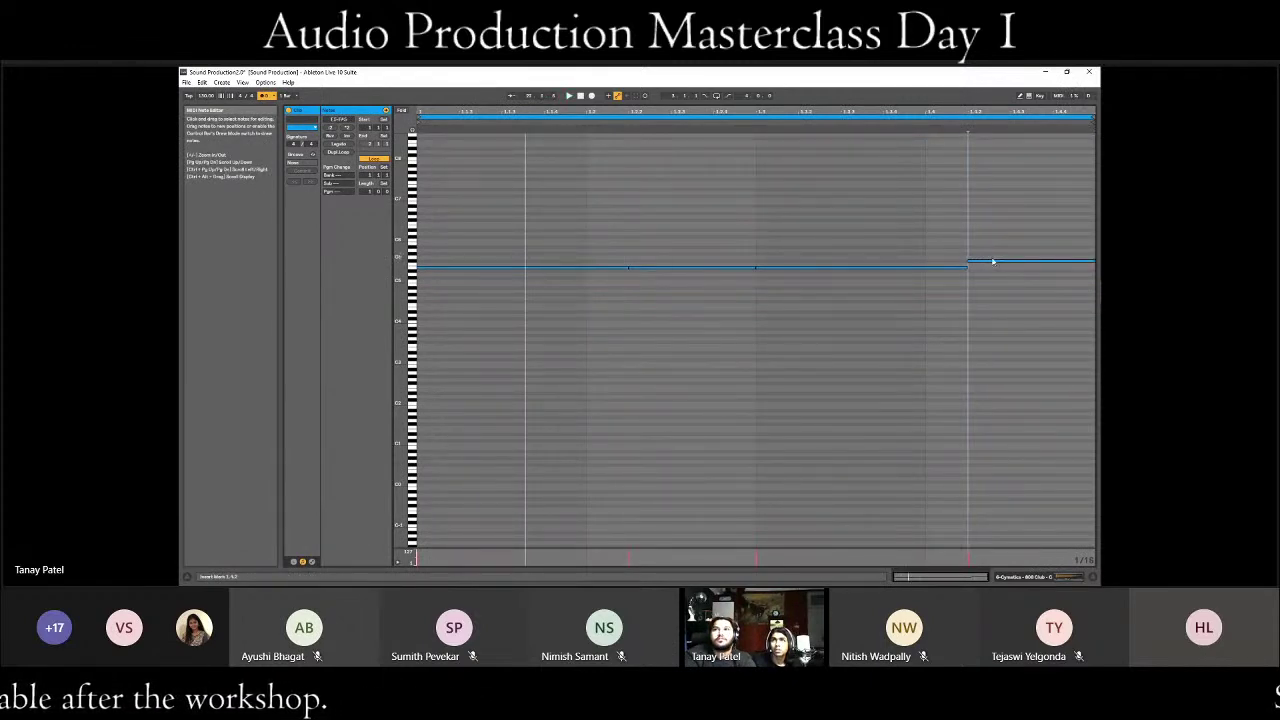
{"action": "left_click", "coordinate": [994, 263]}
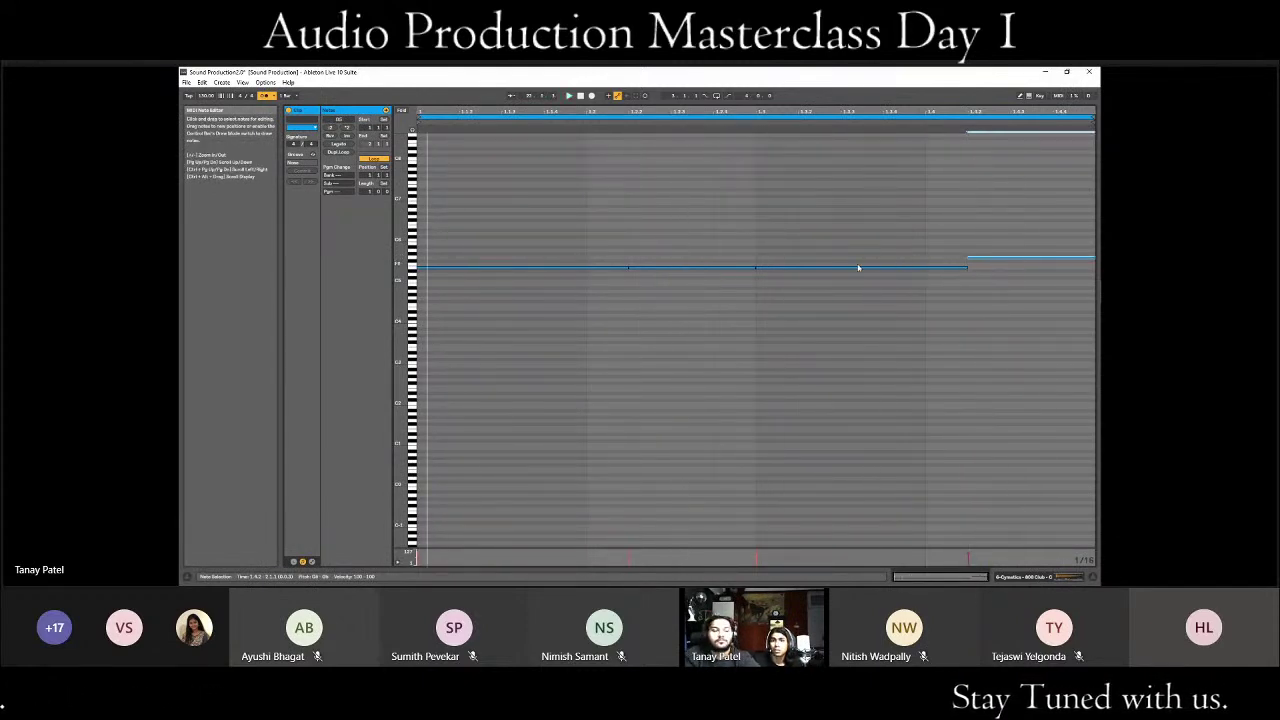
- Transpose all the bass clip's notes down two octaves, to E3 with the last note on G3
{"action": "key", "text": "ctrl+z"}
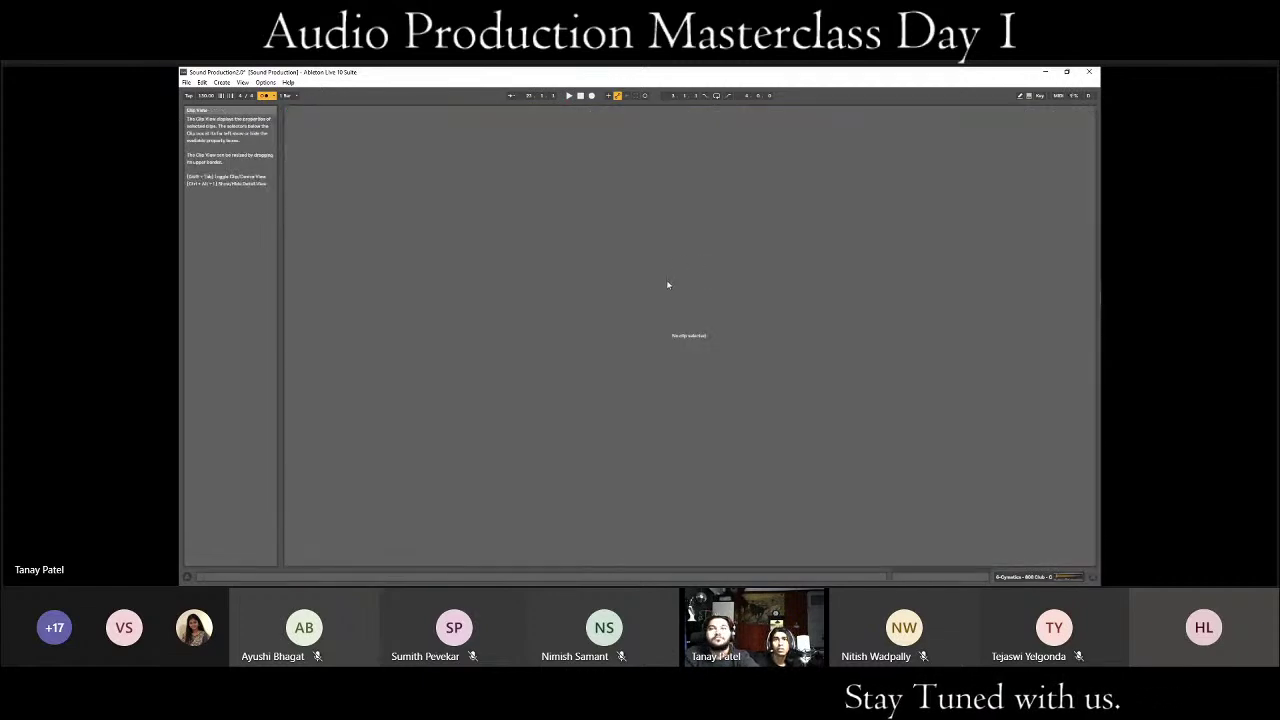
{"action": "key", "text": "ctrl+y"}
{"action": "key", "text": "ctrl+z"}
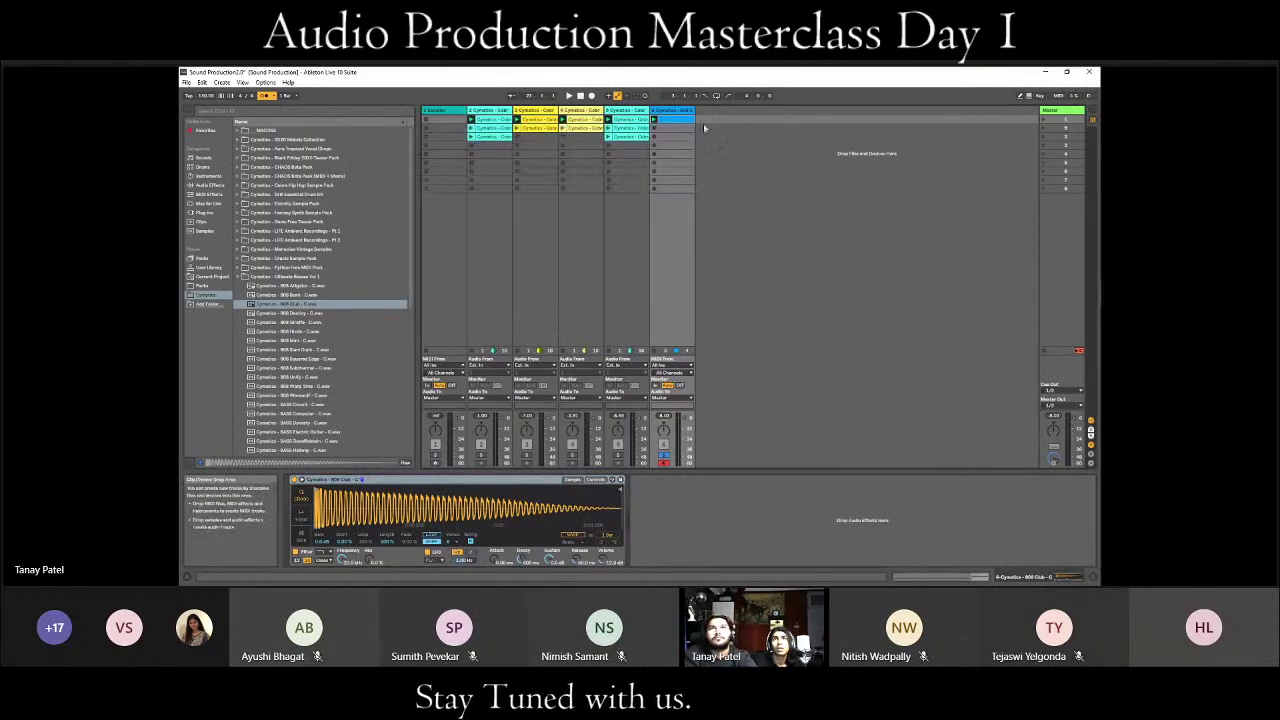
{"action": "double_click", "coordinate": [681, 124]}
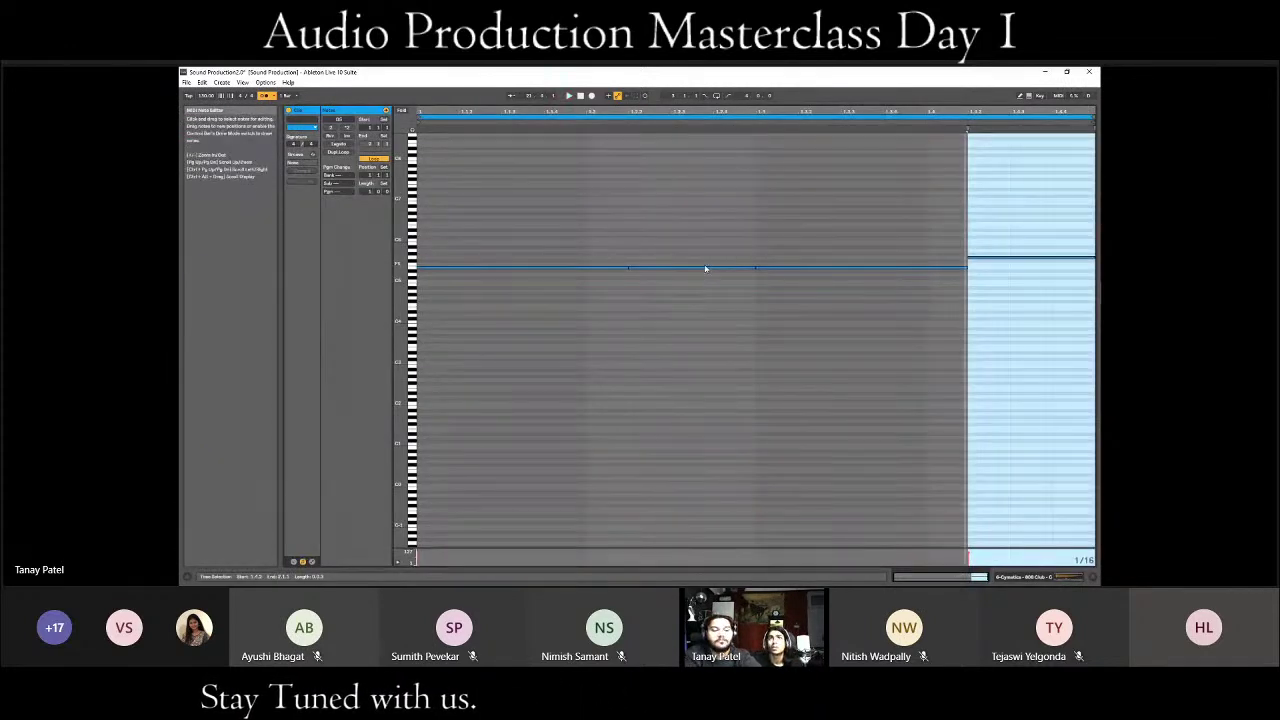
{"action": "left_click", "coordinate": [705, 268]}
{"action": "key", "text": "shift+Down"}
{"action": "key", "text": "shift+Down"}
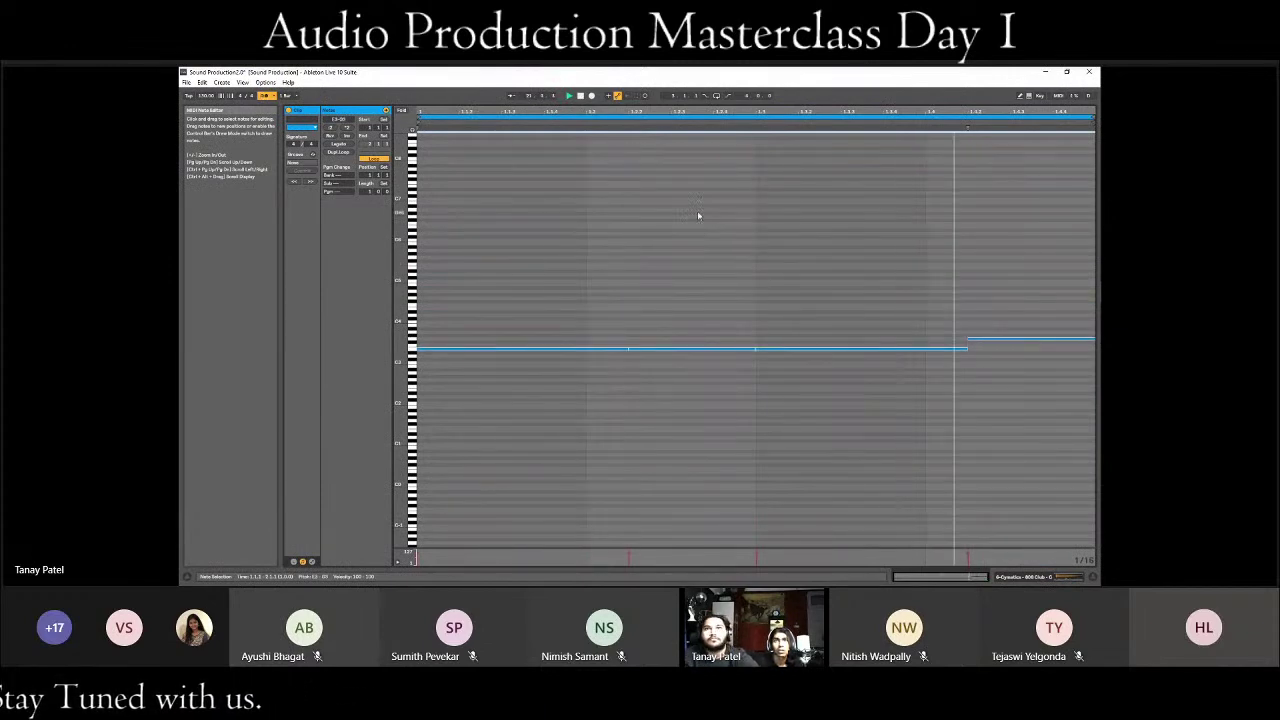
- Play the bass clip together with the other loops with solo off, stop playback, and solo the bass track again
{"action": "key", "text": "ctrl+a"}
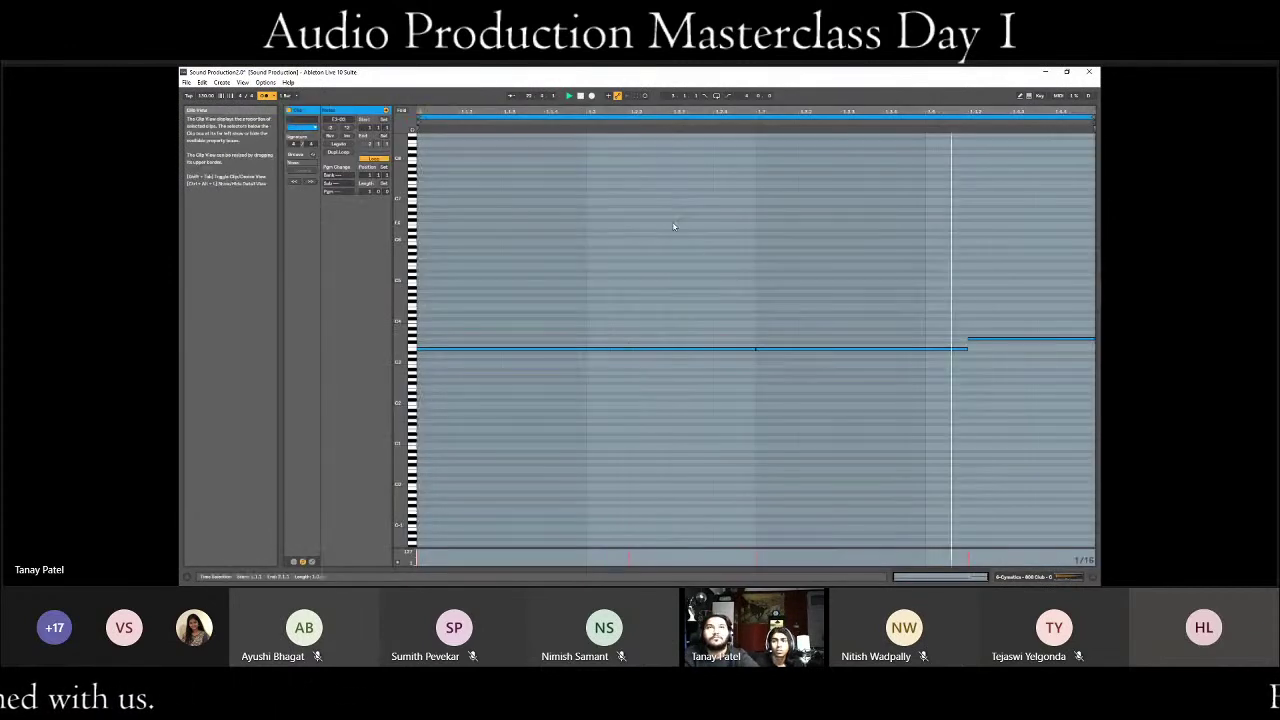
{"action": "key", "text": "Tab"}
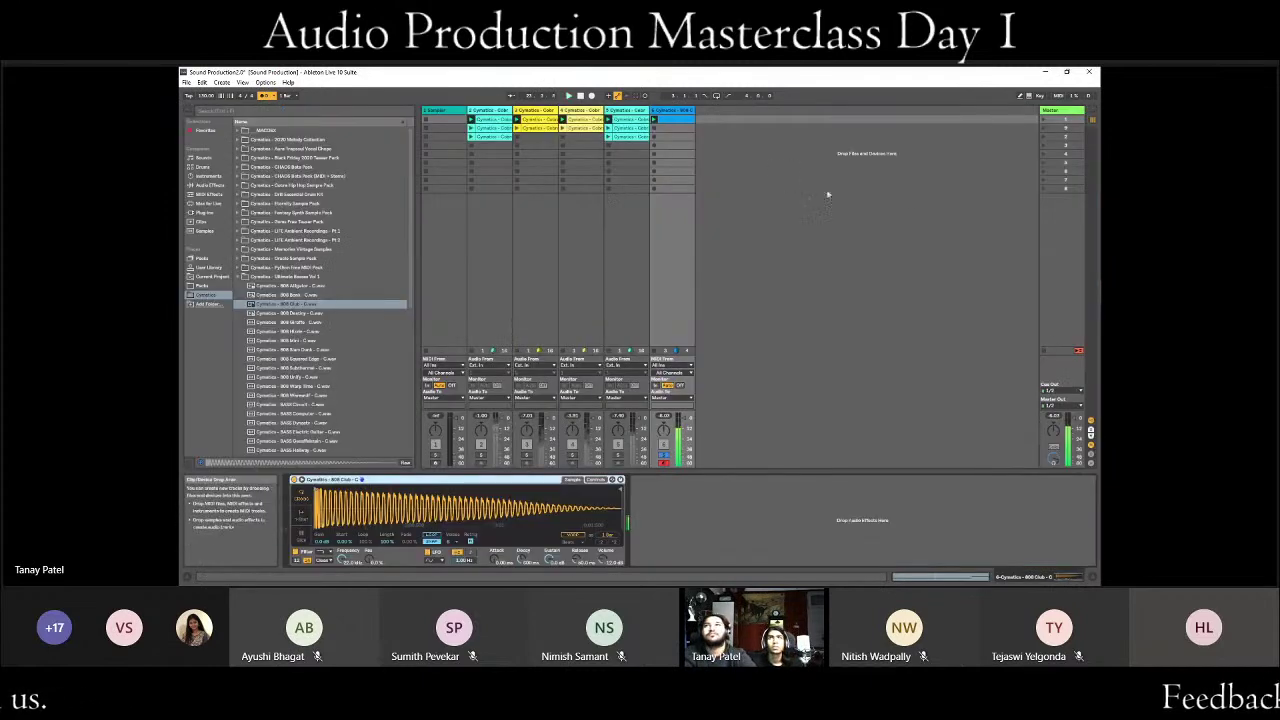
{"action": "left_click", "coordinate": [1062, 187]}
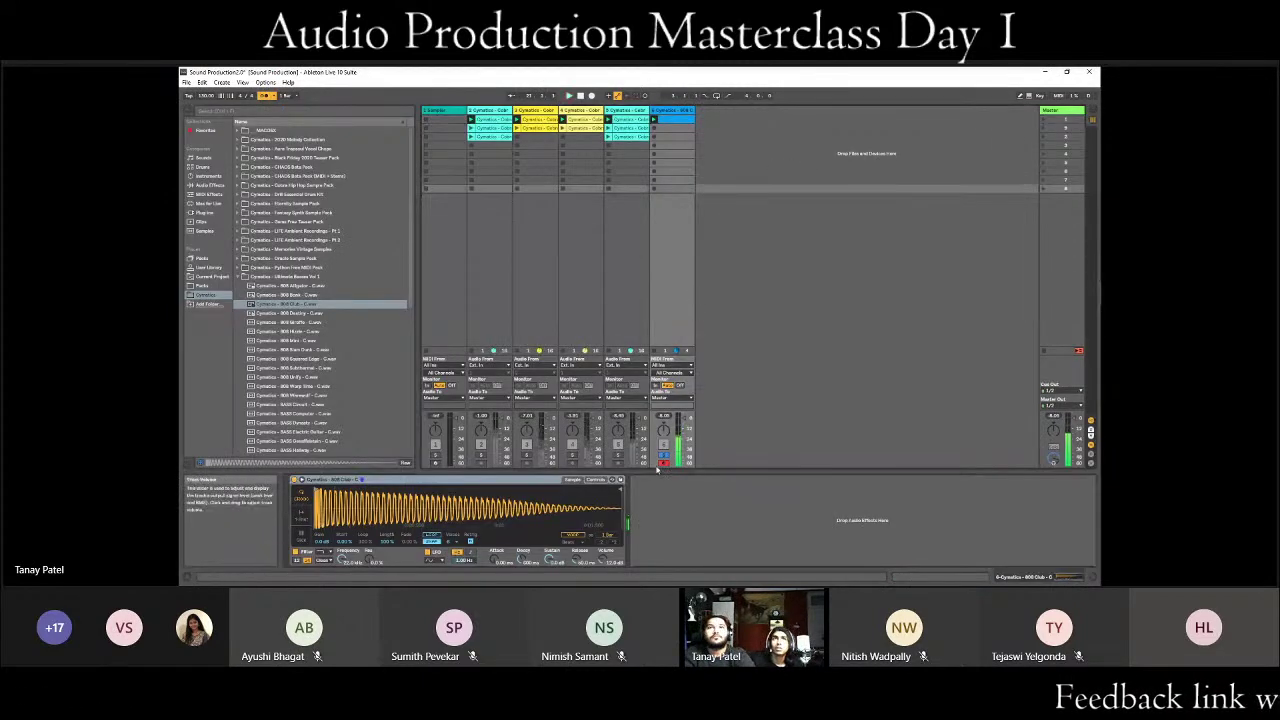
{"action": "key", "text": "space"}
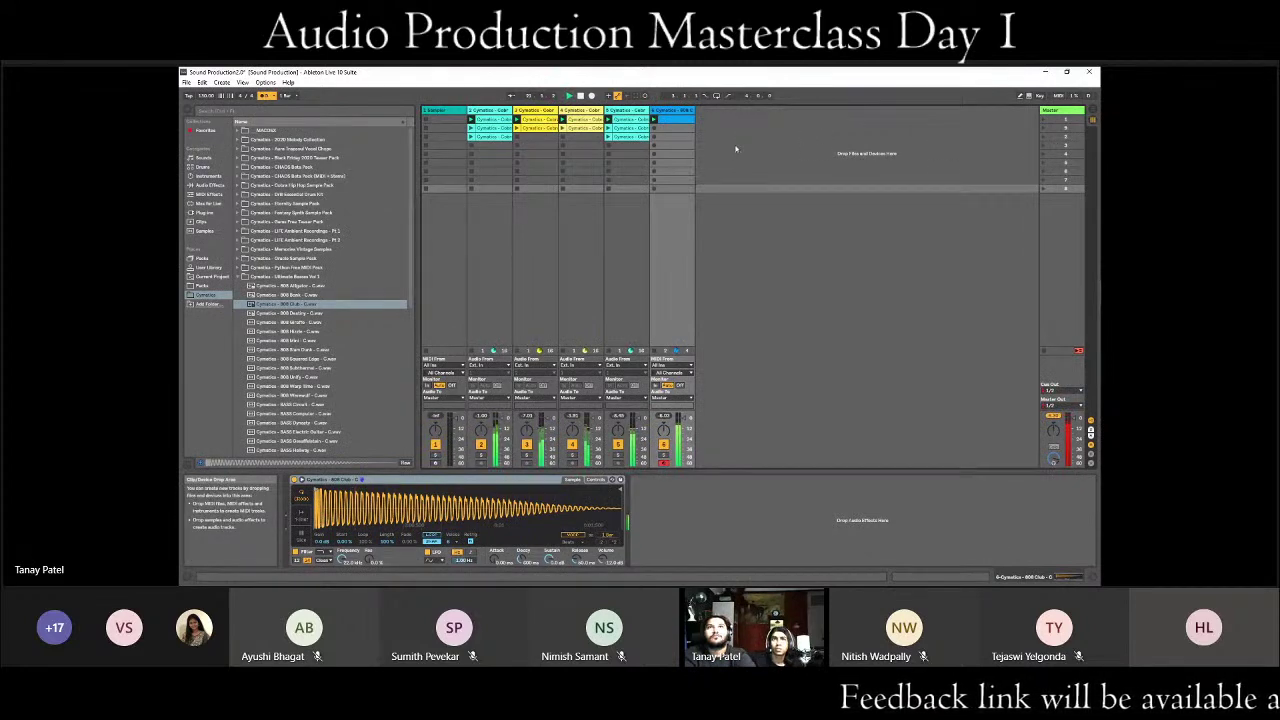
{"action": "left_click", "coordinate": [680, 175]}
{"action": "left_click", "coordinate": [655, 118]}
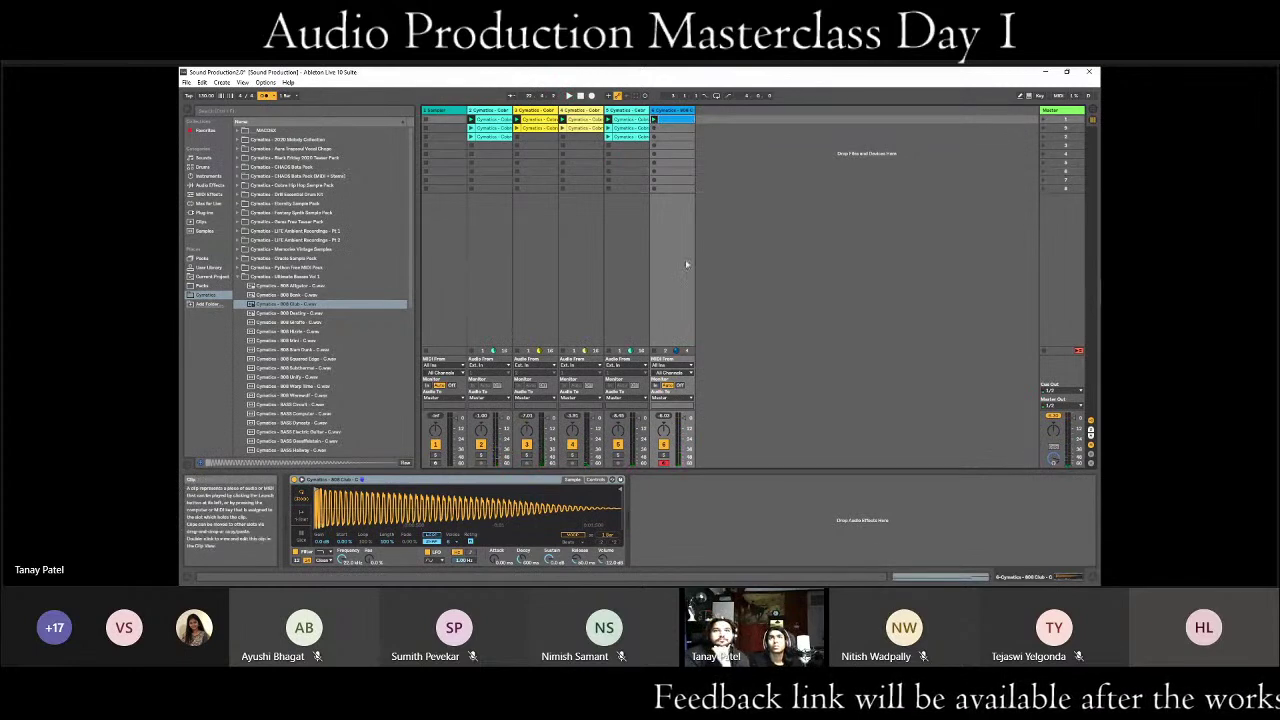
{"action": "left_click", "coordinate": [663, 452]}
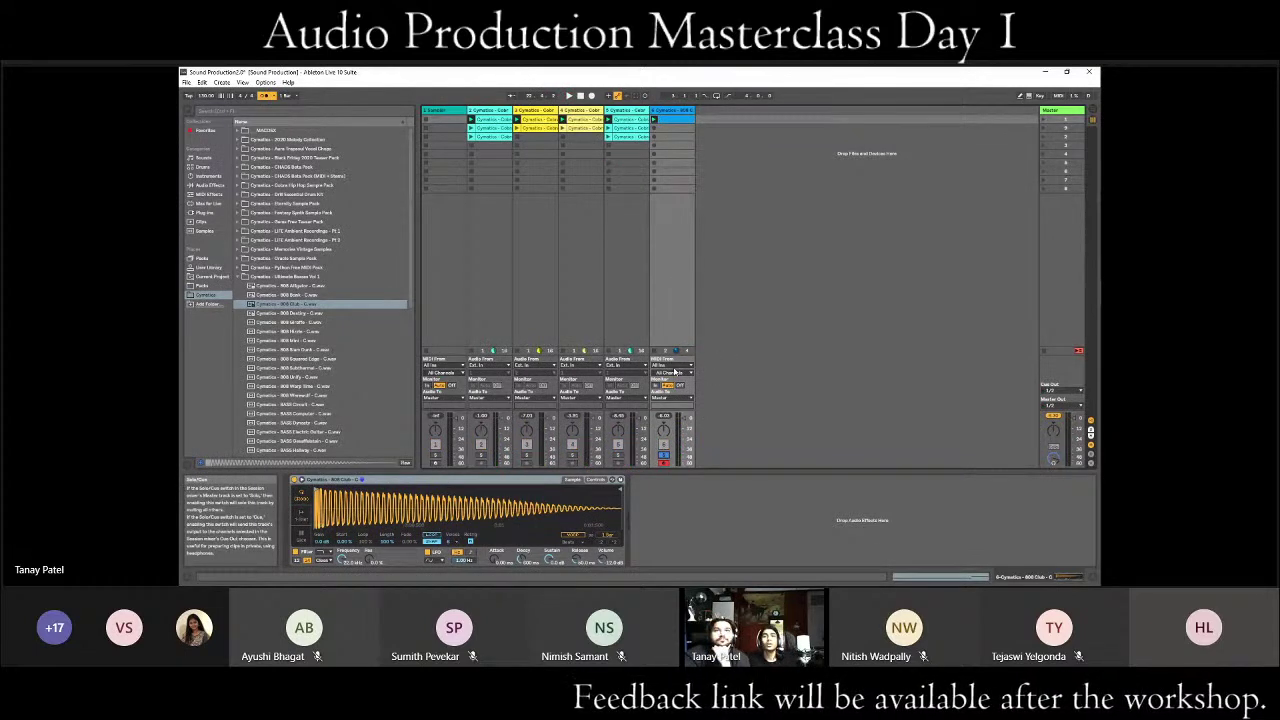
- Look over the notes in the bass clip once more, then switch to the Arrangement View
{"action": "double_click", "coordinate": [670, 121]}
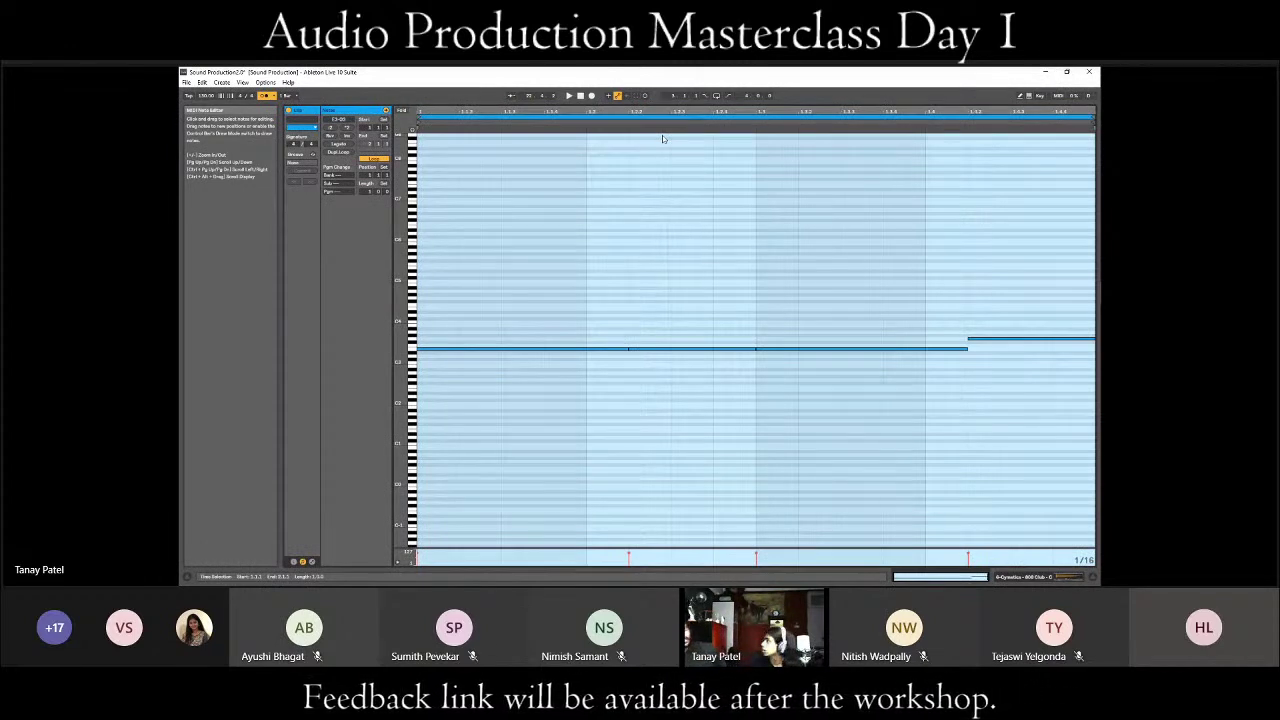
{"action": "key", "text": "ctrl+z"}
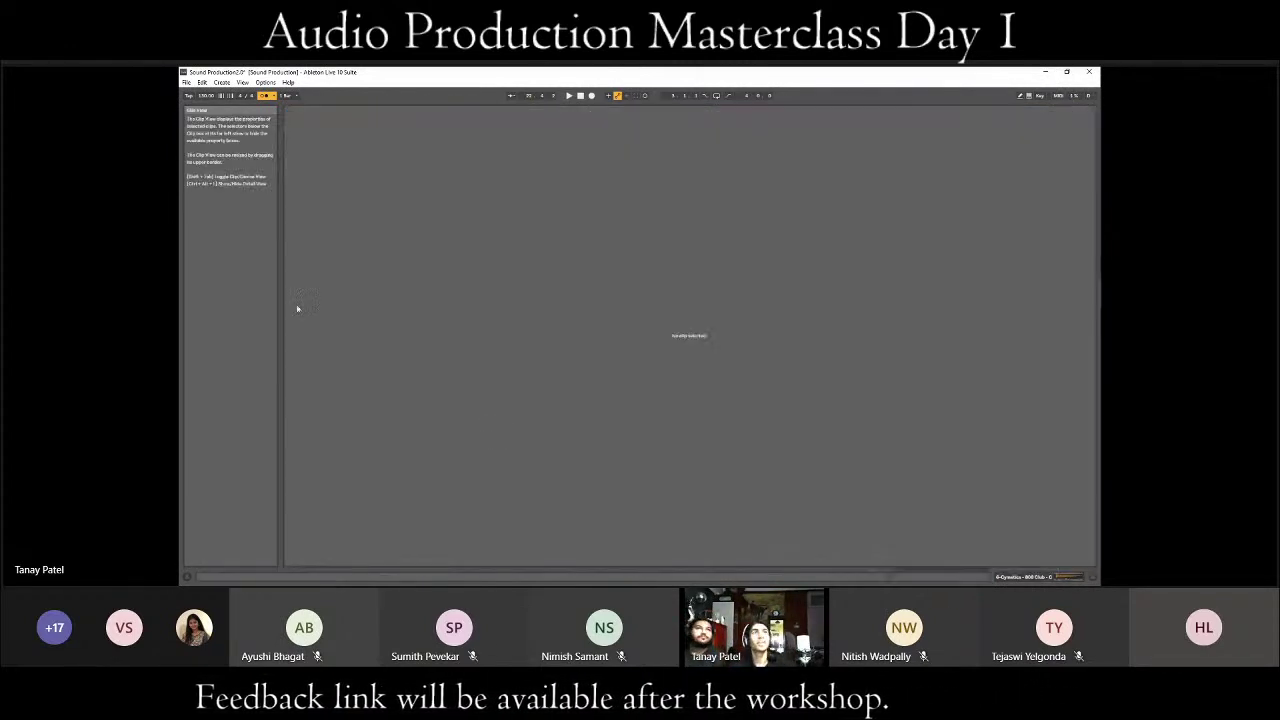
{"action": "key", "text": "Tab"}
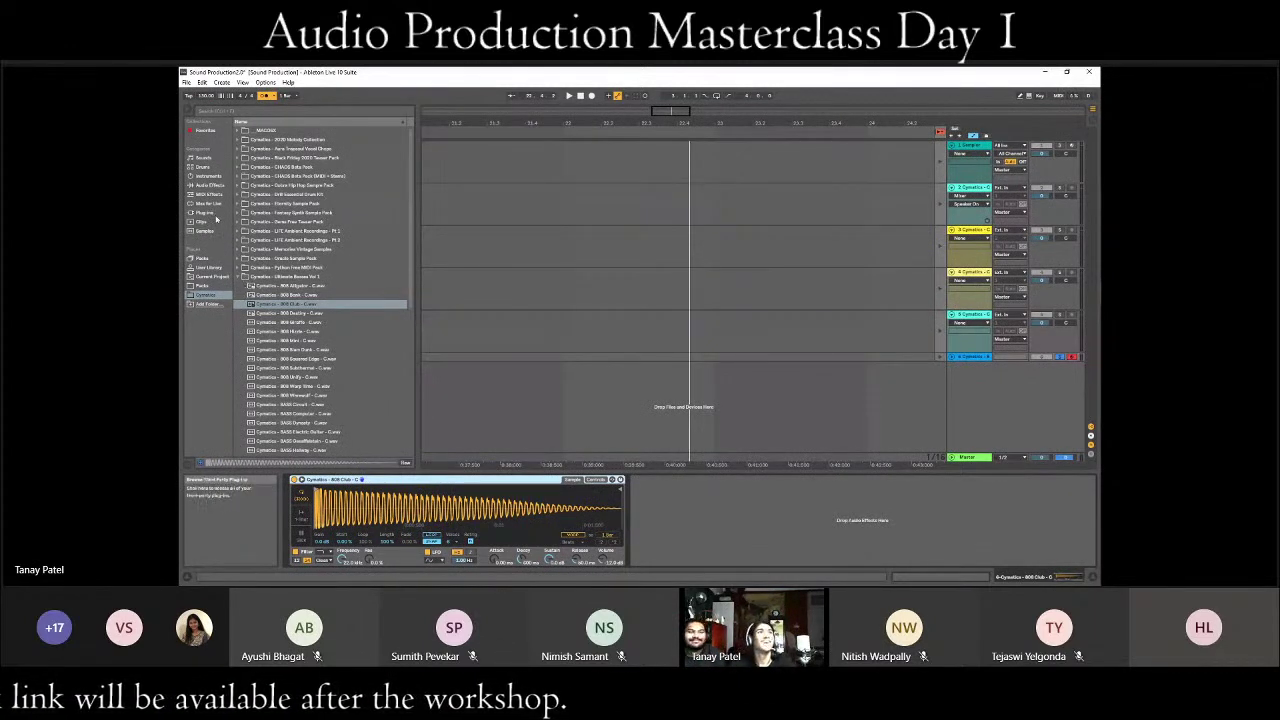
- Search the third-party plug-ins for "midi", then clear the search
{"action": "left_click", "coordinate": [210, 212]}
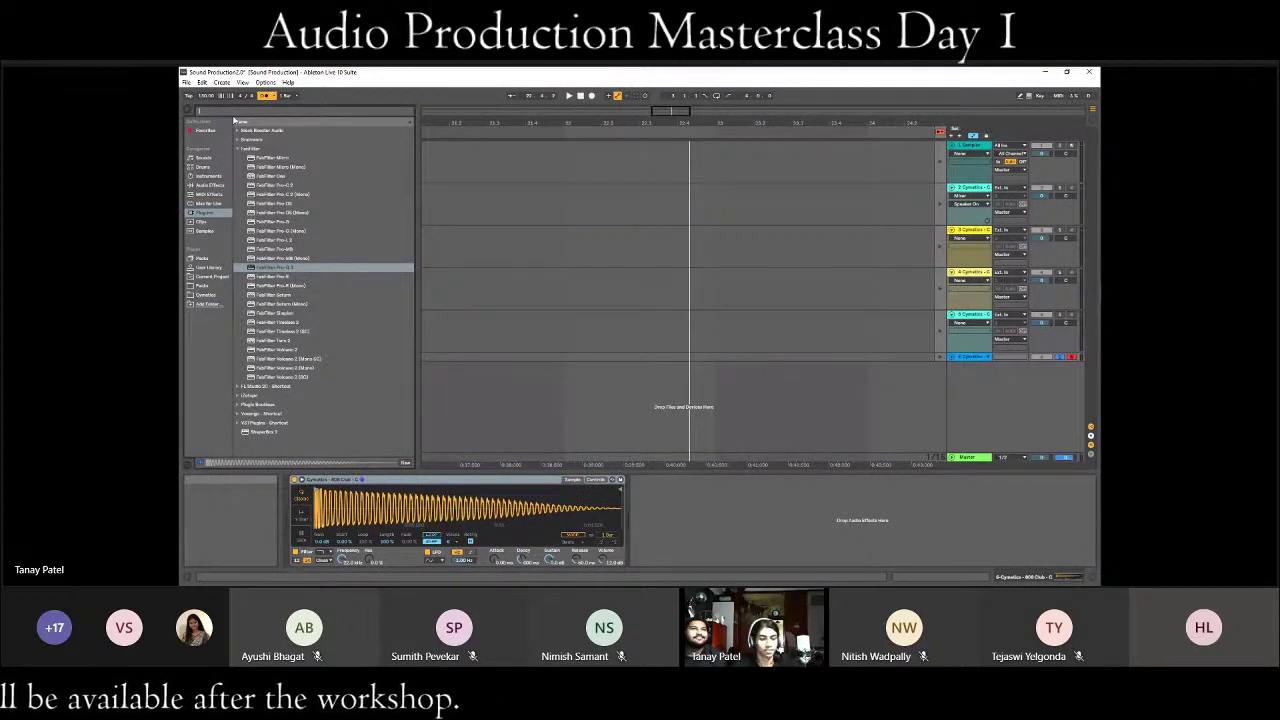
{"action": "key", "text": "ctrl+f"}
{"action": "type", "text": "midi"}
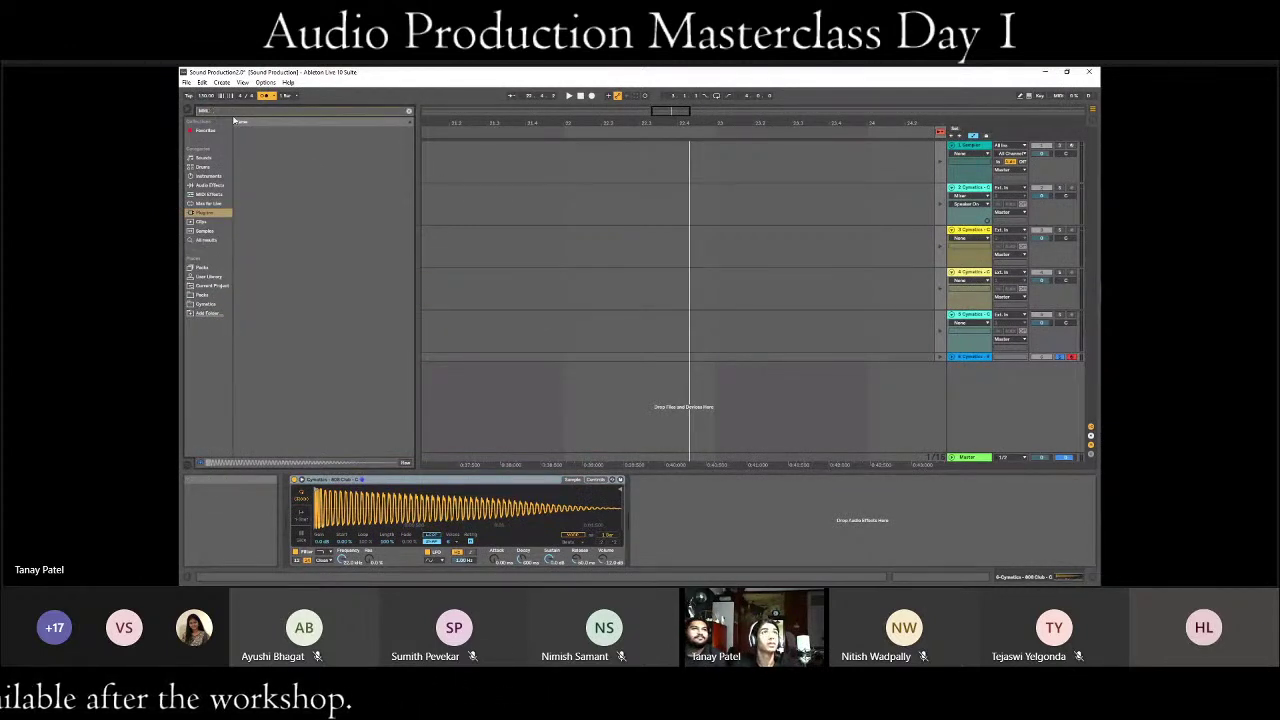
{"action": "key", "text": "Escape"}
{"action": "key", "text": "ctrl+f"}
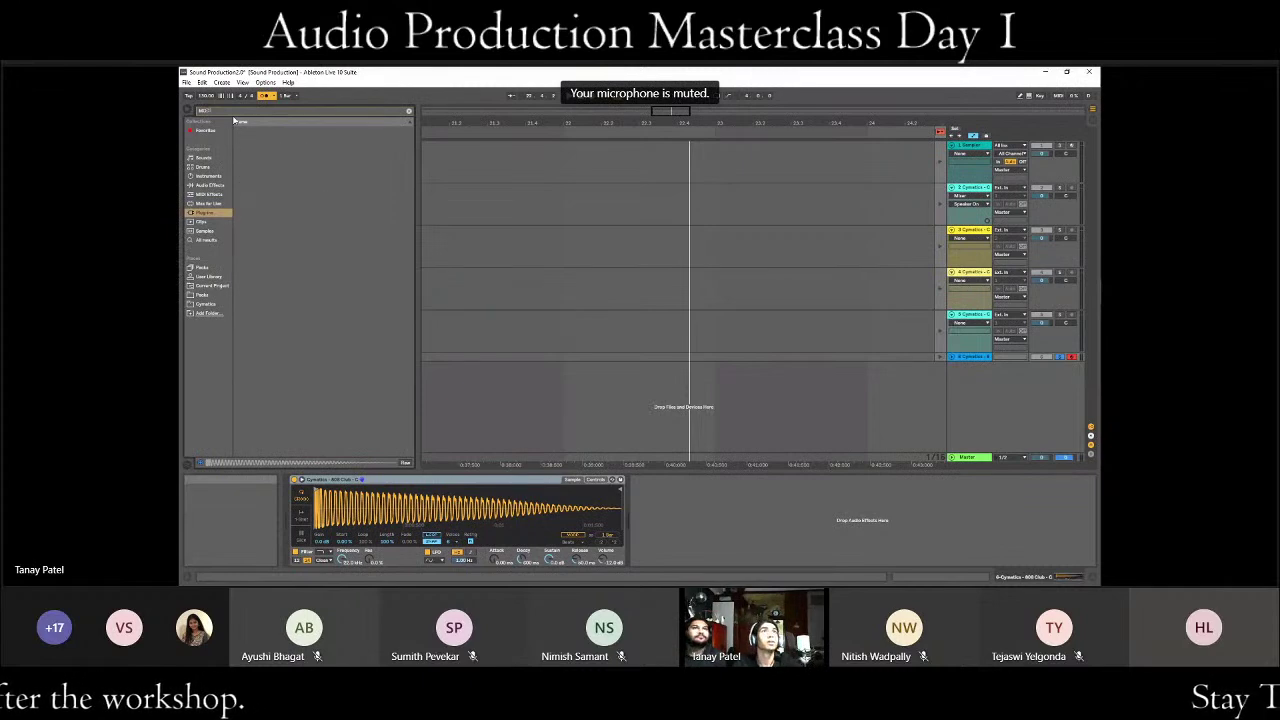
{"action": "key", "text": "Escape"}
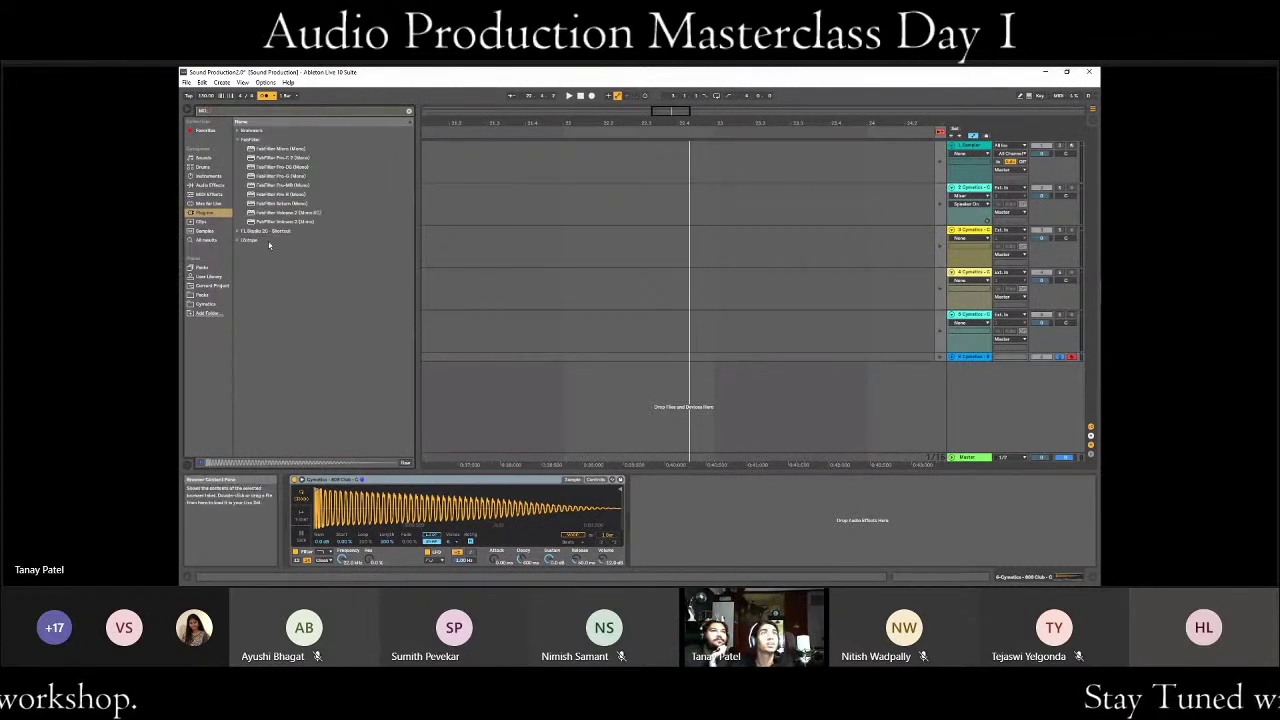
{"action": "key", "text": "Escape"}
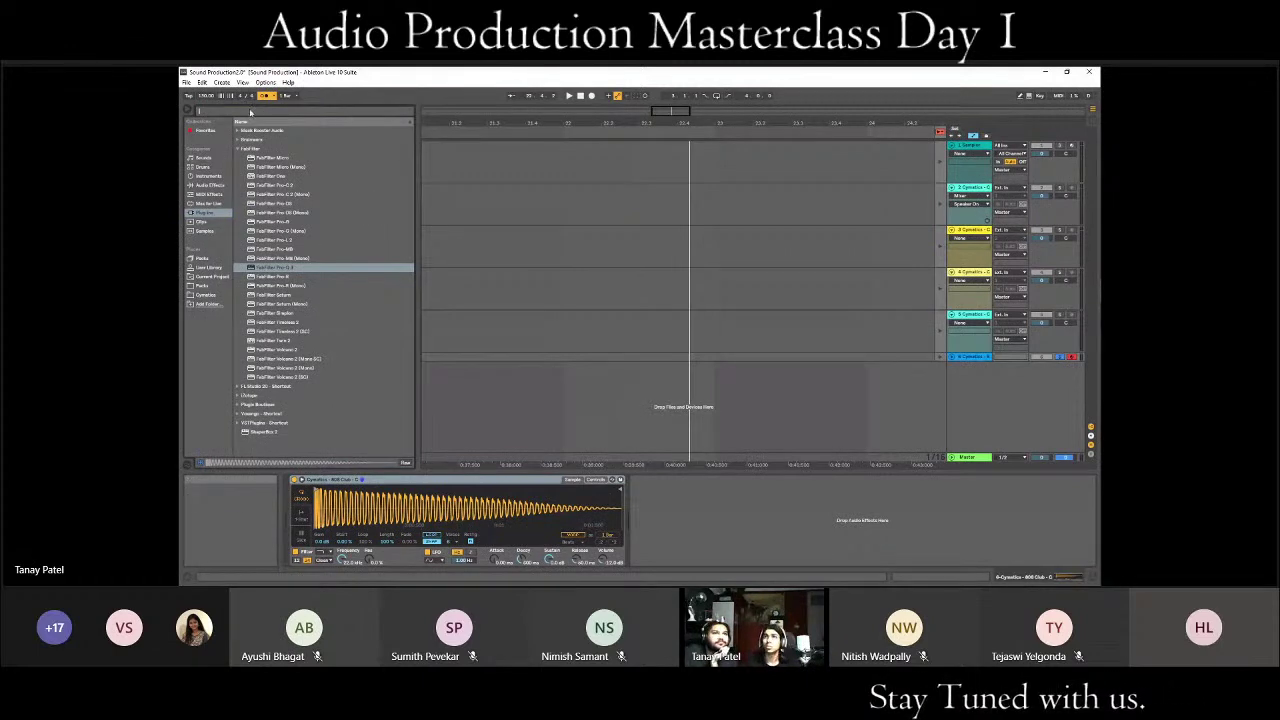
- Look through the third-party plug-in folders, including FabFilter, iZotope and the VSTPlugins shortcut
{"action": "left_click", "coordinate": [241, 149]}
{"action": "left_click", "coordinate": [237, 186]}
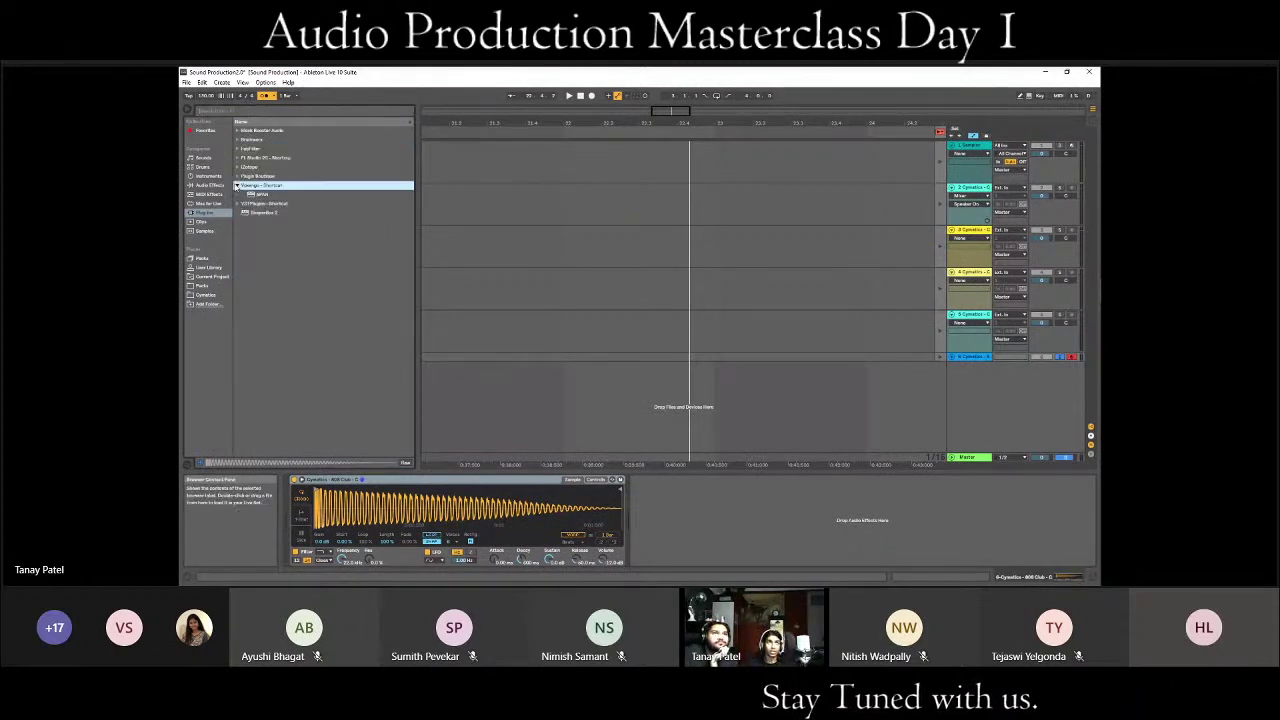
{"action": "left_click", "coordinate": [237, 194]}
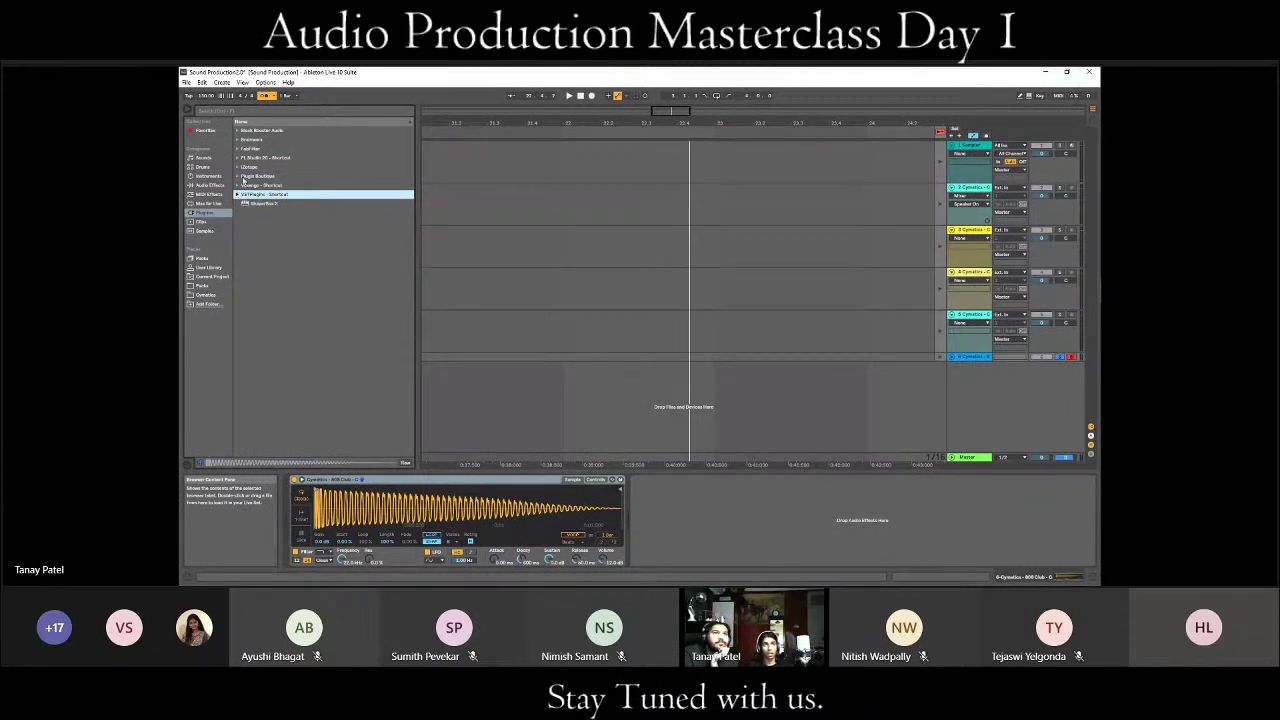
{"action": "left_click", "coordinate": [238, 176]}
{"action": "left_click", "coordinate": [238, 167]}
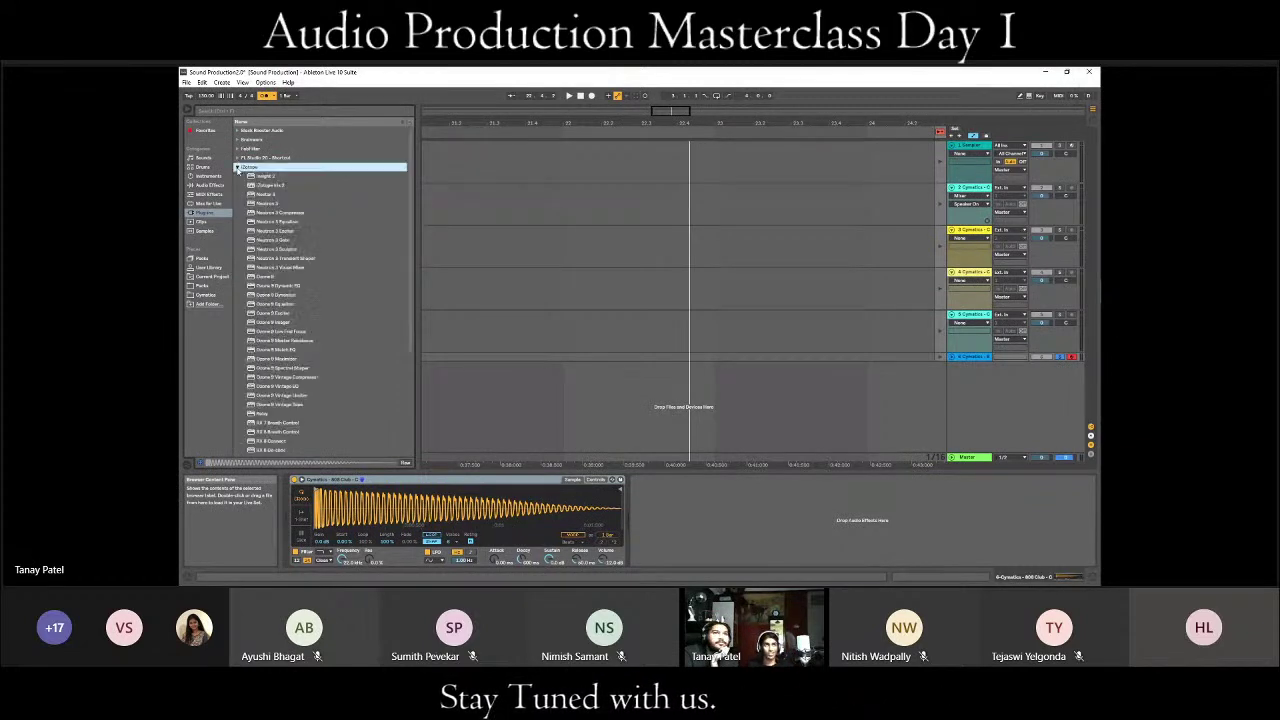
{"action": "left_click", "coordinate": [238, 194]}
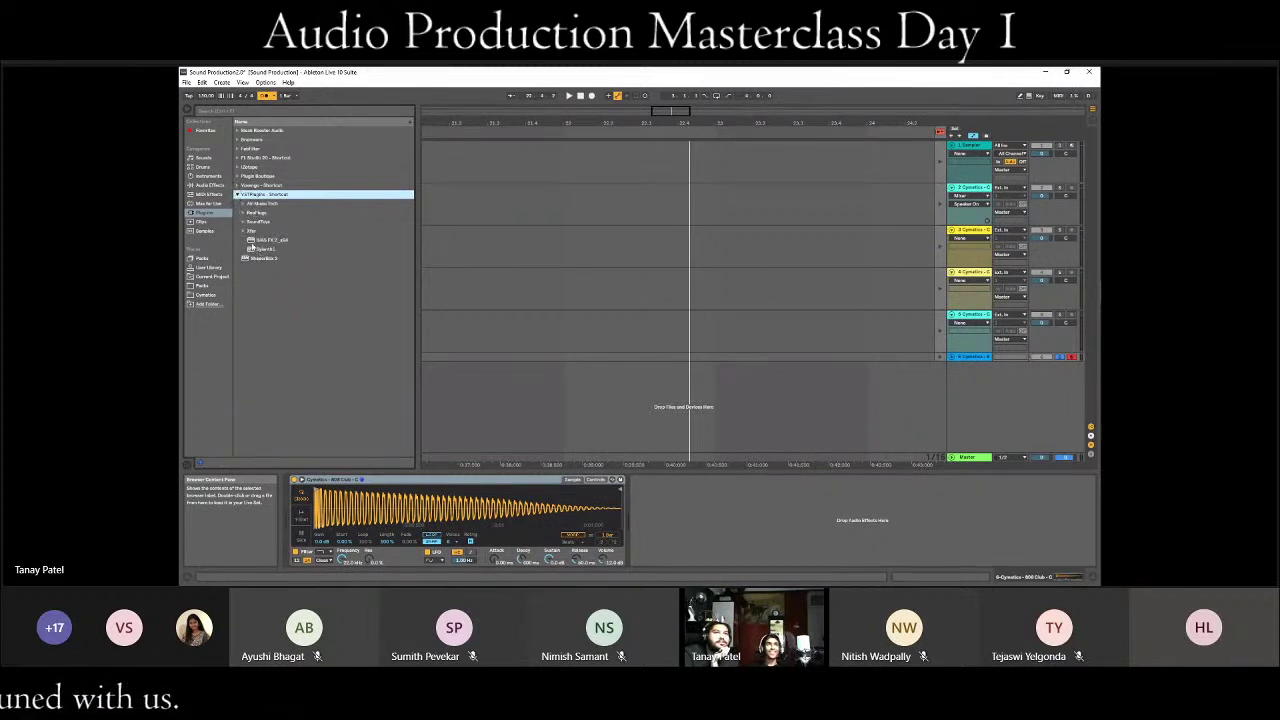
- Inspect the subfolders of the VSTPlugins shortcut, including Soundtoys, and collapse the plug-in folders again
{"action": "left_click", "coordinate": [242, 232]}
{"action": "left_click", "coordinate": [242, 222]}
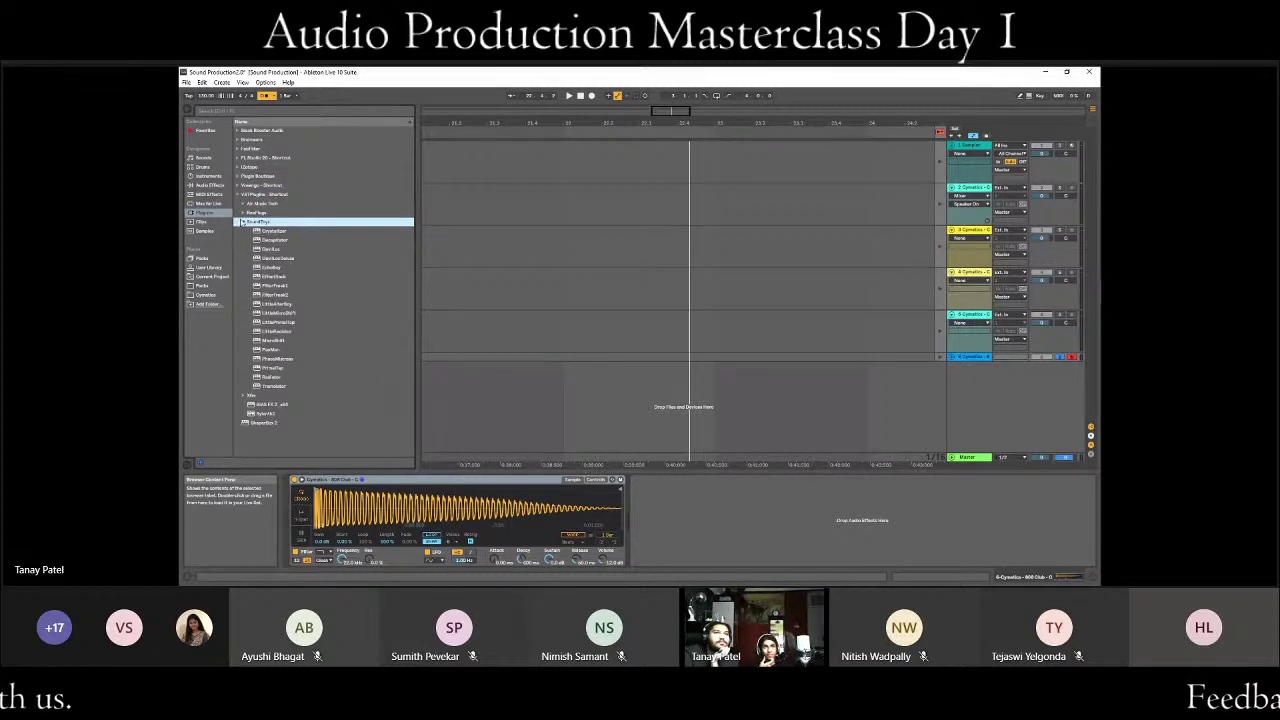
{"action": "left_click", "coordinate": [240, 221]}
{"action": "left_click", "coordinate": [241, 213]}
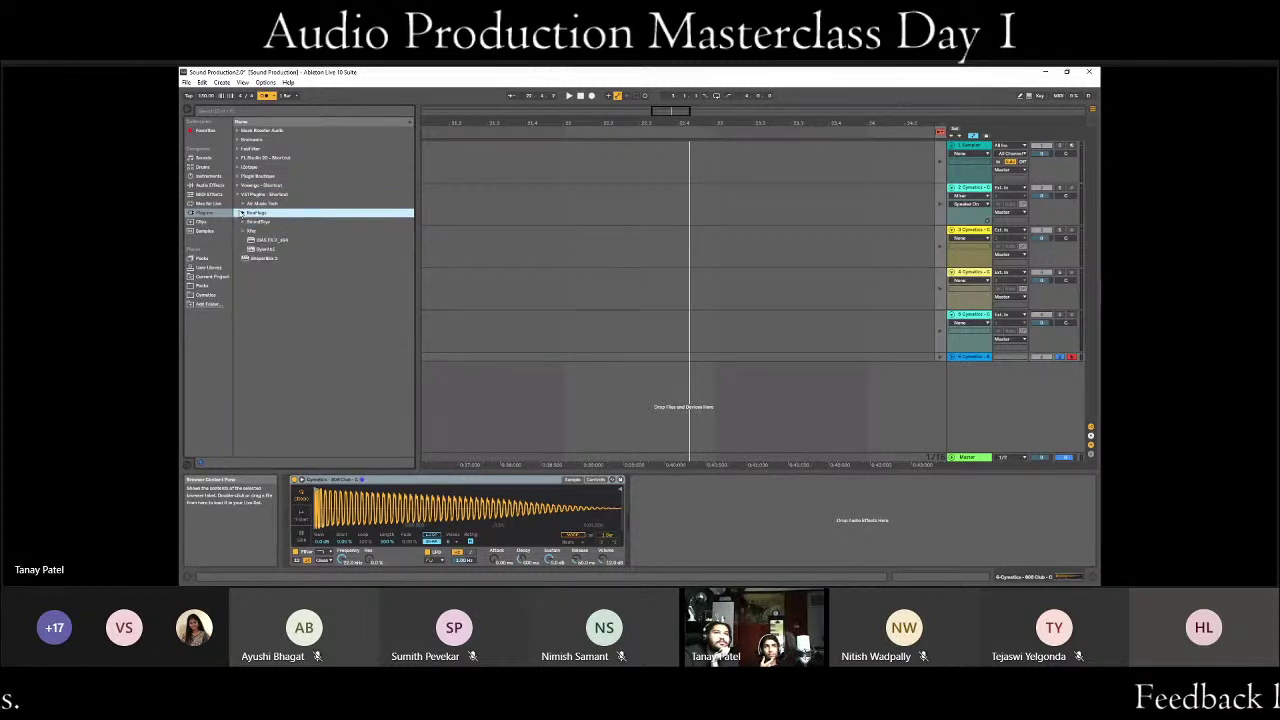
{"action": "left_click", "coordinate": [242, 213]}
{"action": "left_click", "coordinate": [243, 204]}
{"action": "left_click", "coordinate": [243, 195]}
{"action": "left_click", "coordinate": [237, 195]}
{"action": "left_click", "coordinate": [238, 185]}
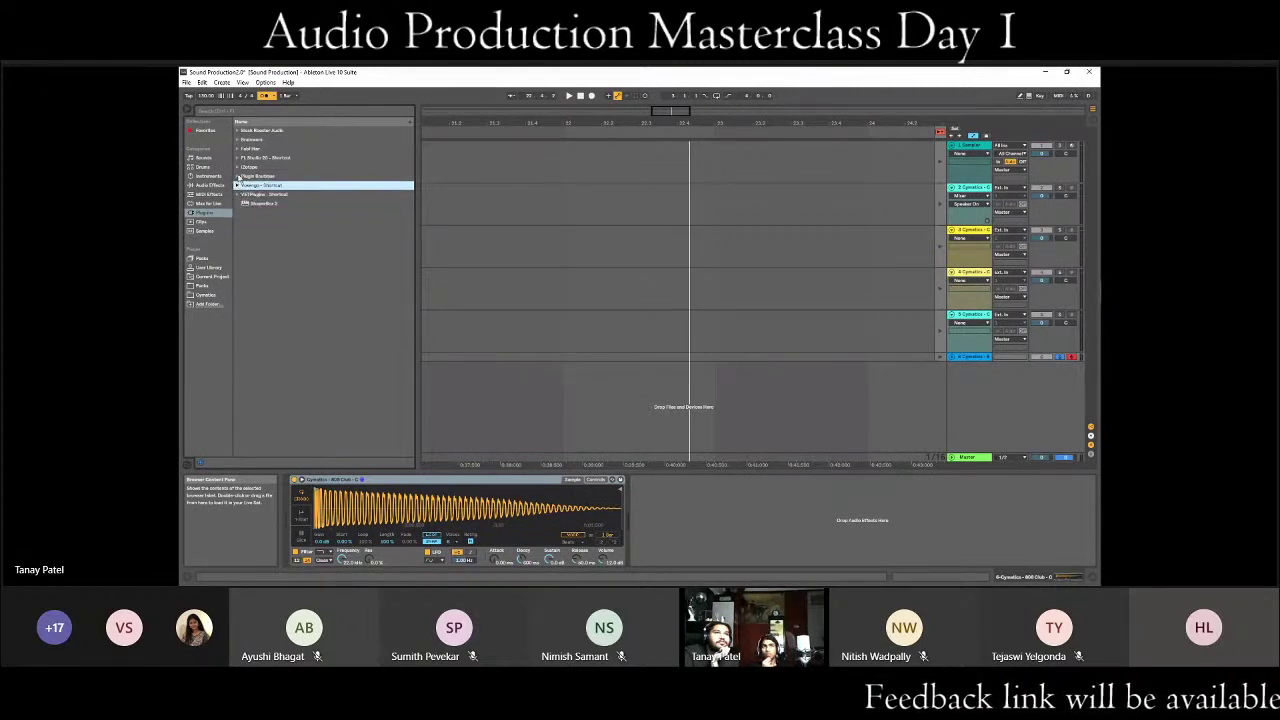
{"action": "left_click", "coordinate": [238, 176]}
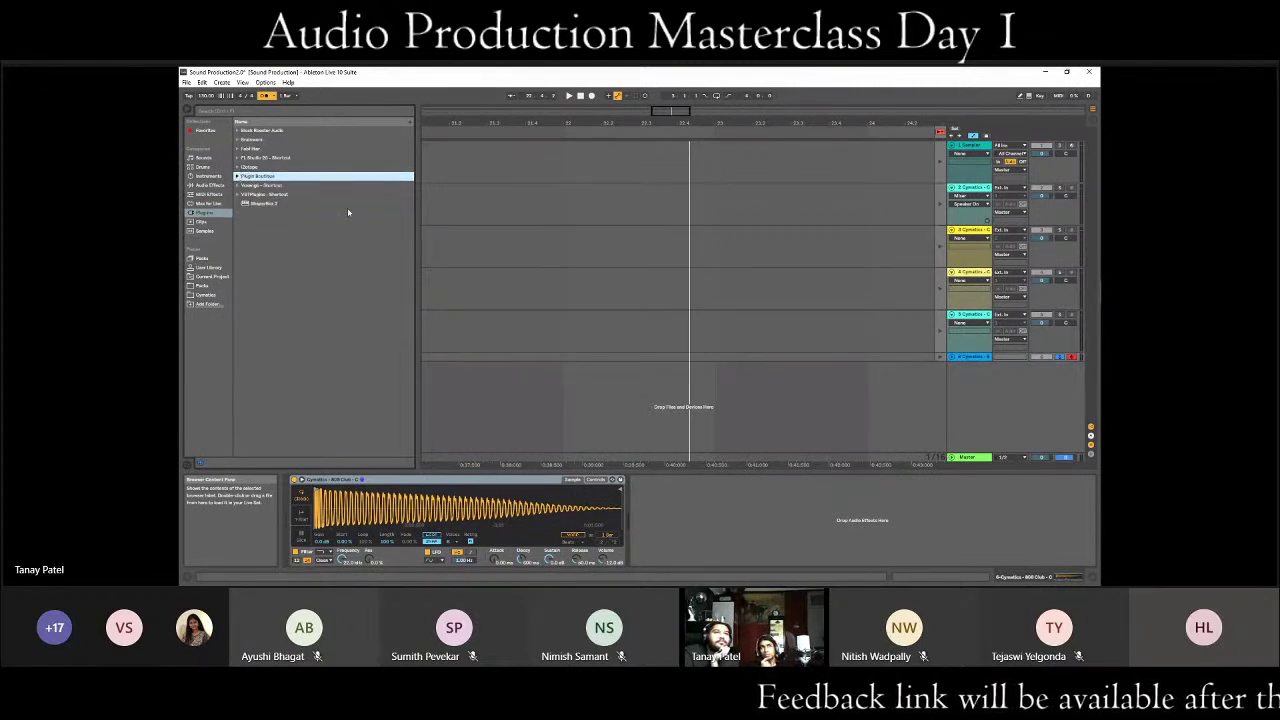
- Return to the Session View and audition 808 samples from the Cymatics folder for the bass track
{"action": "left_click", "coordinate": [714, 400]}
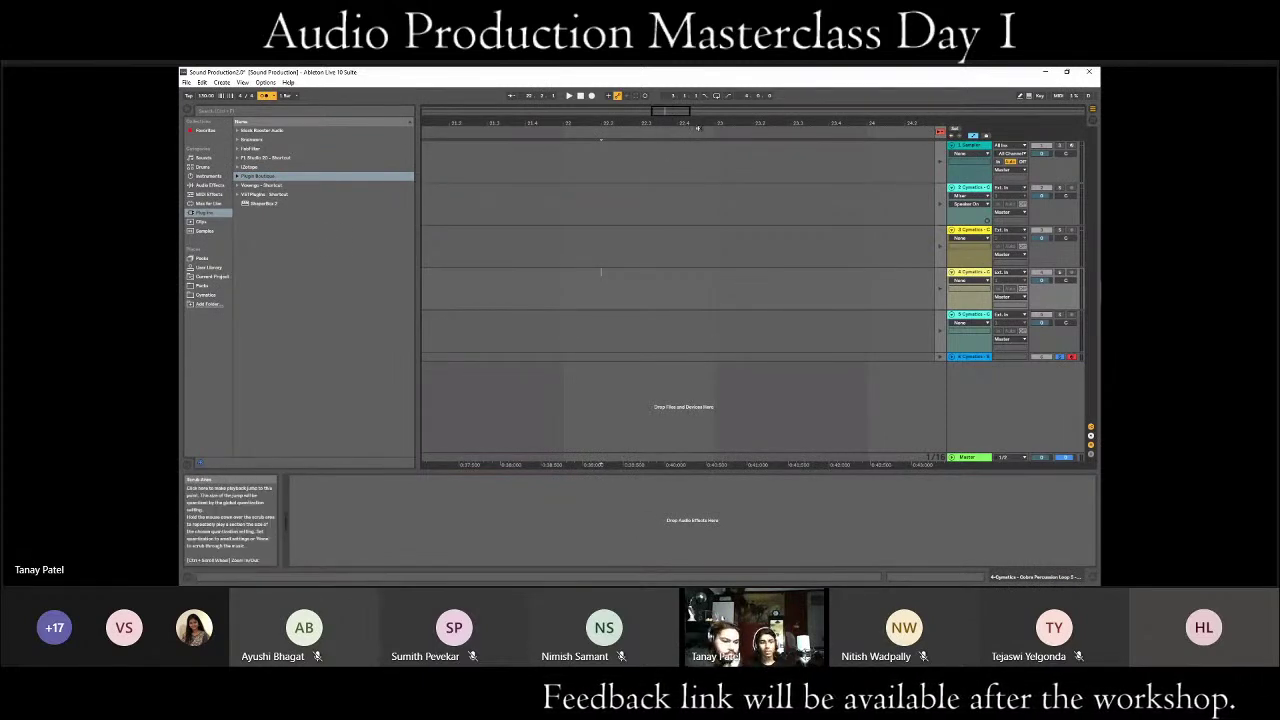
{"action": "key", "text": "Tab"}
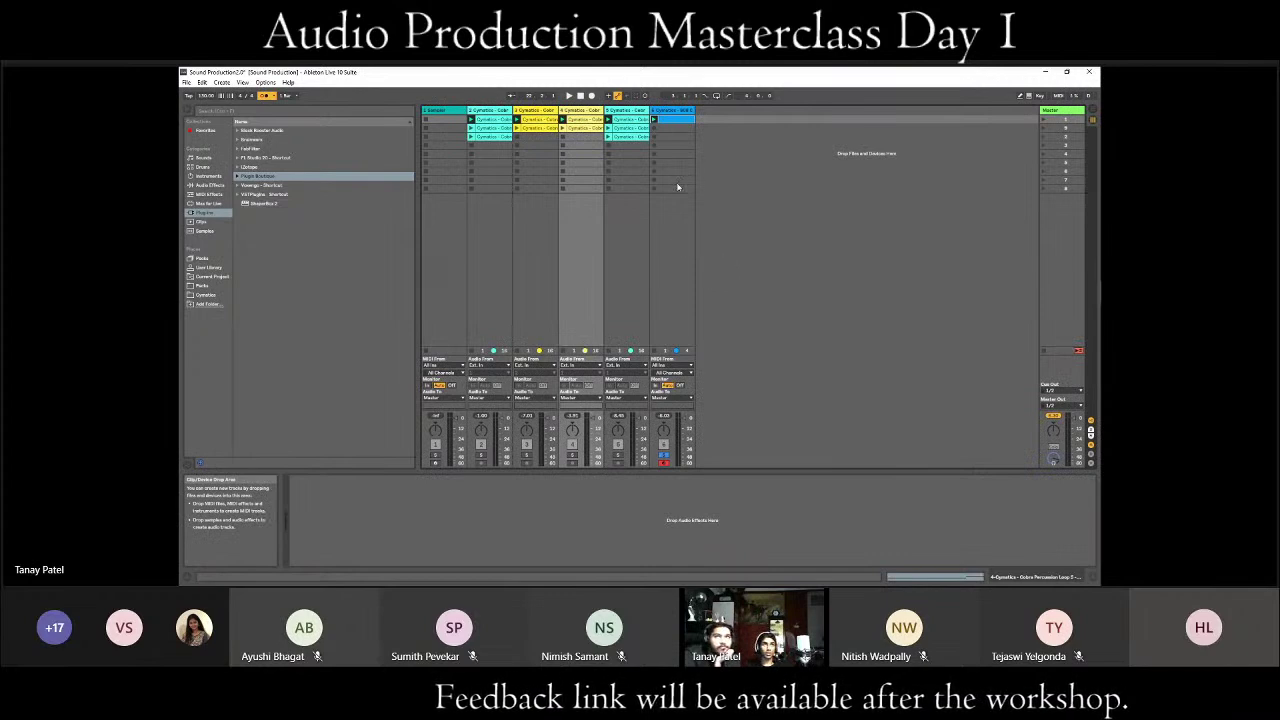
{"action": "left_click", "coordinate": [672, 162]}
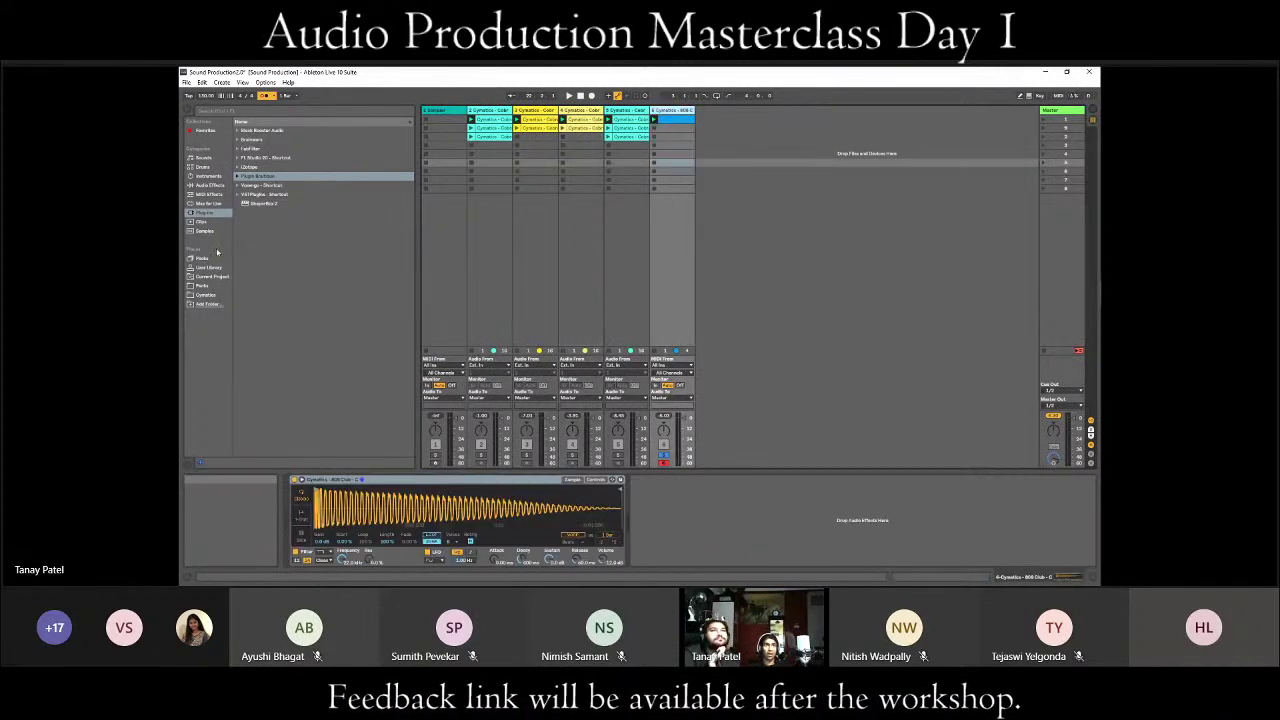
{"action": "left_click", "coordinate": [205, 295]}
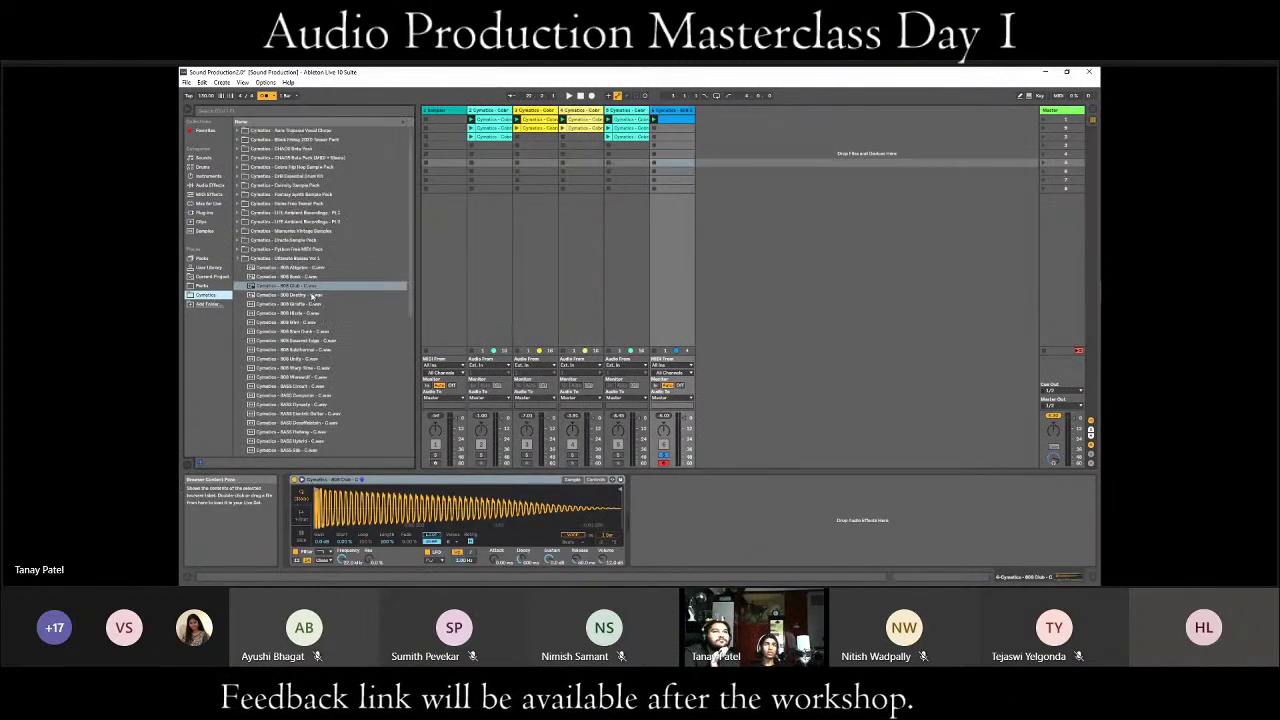
{"action": "left_click", "coordinate": [318, 314]}
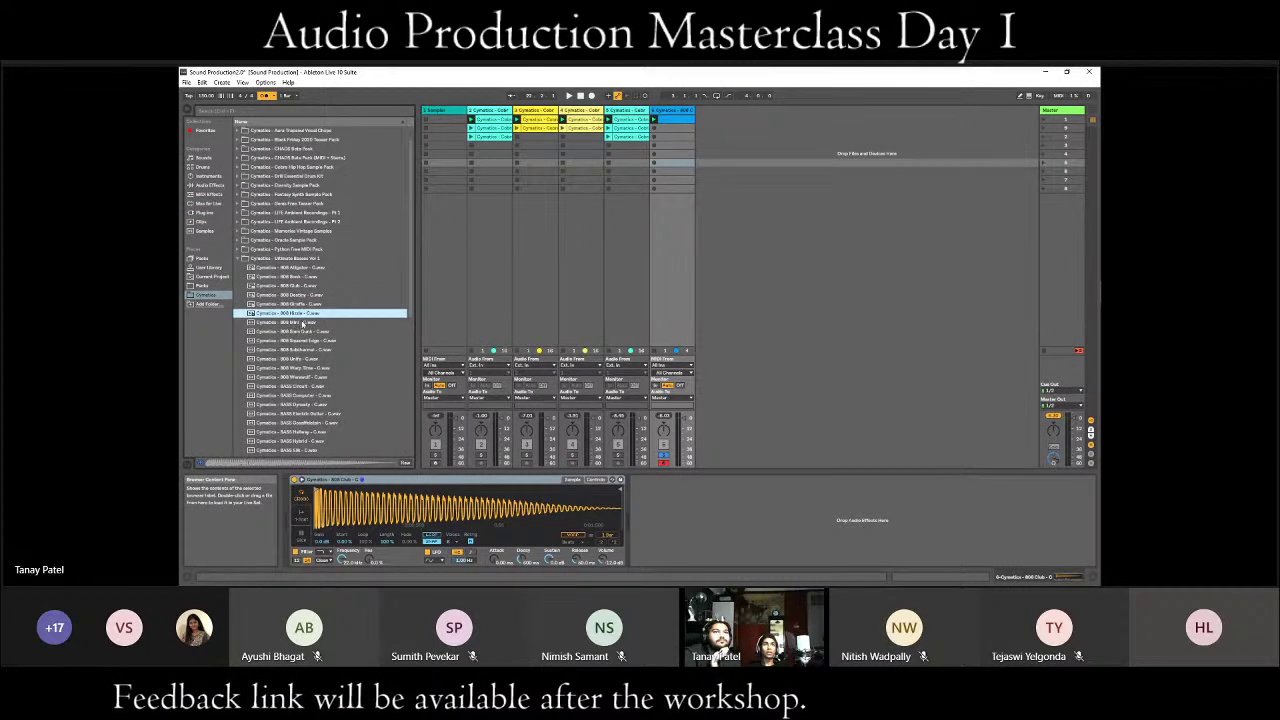
{"action": "left_click", "coordinate": [297, 341]}
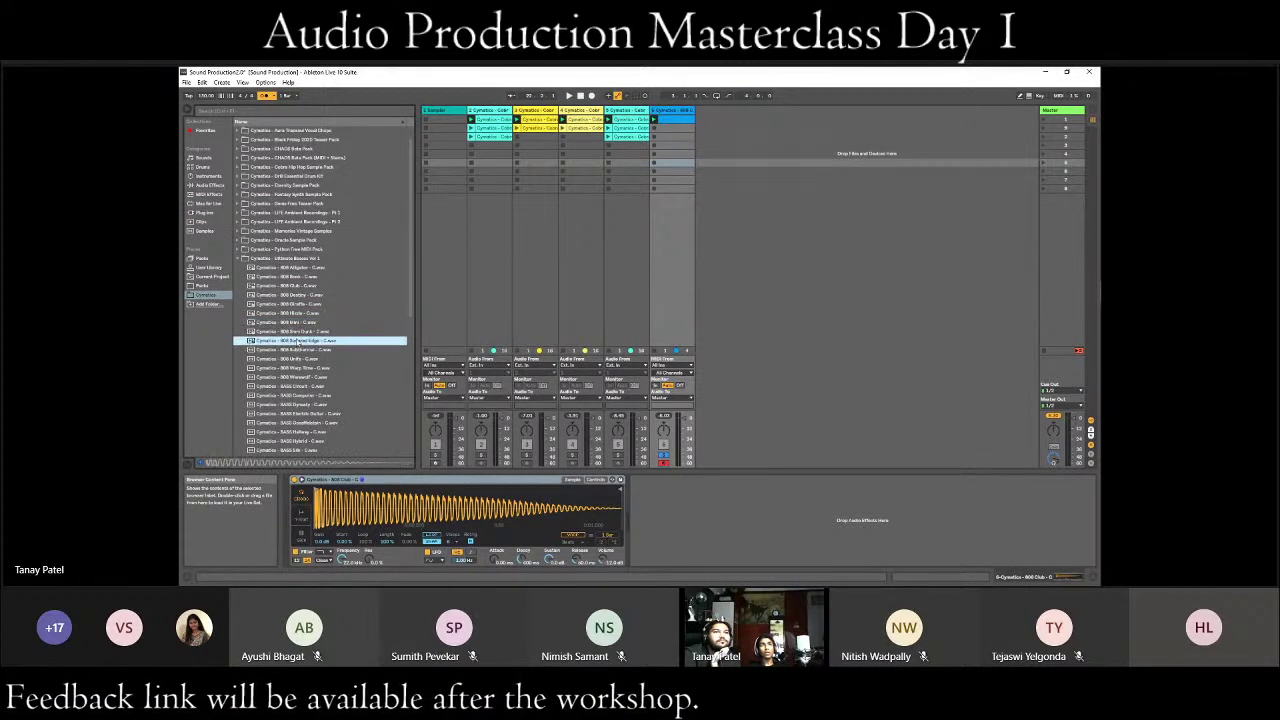
- Load the 808 Squared Edge sample on the bass track and replace it with 808 Subthermal
{"action": "double_click", "coordinate": [297, 342]}
{"action": "key", "text": "Down"}
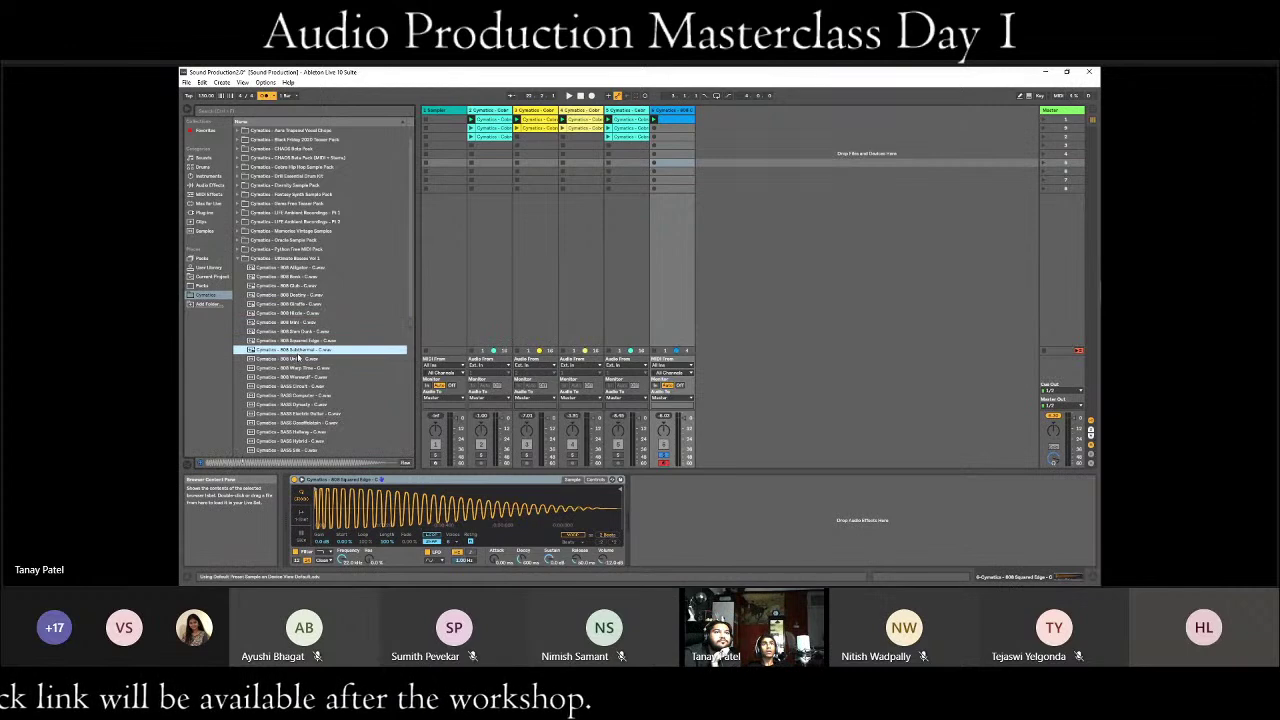
{"action": "double_click", "coordinate": [297, 350]}
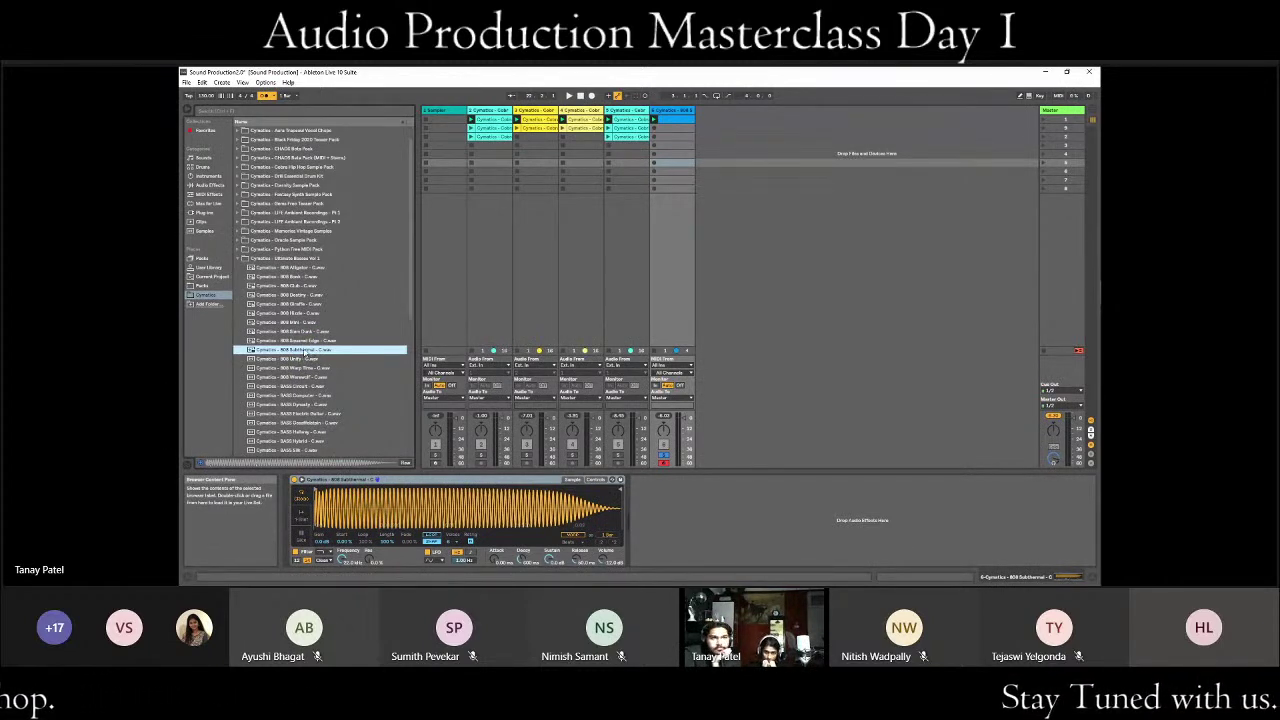
- Audition neighbouring 808 samples in the Cymatics folder and reselect 808 Subthermal
{"action": "left_click", "coordinate": [294, 332]}
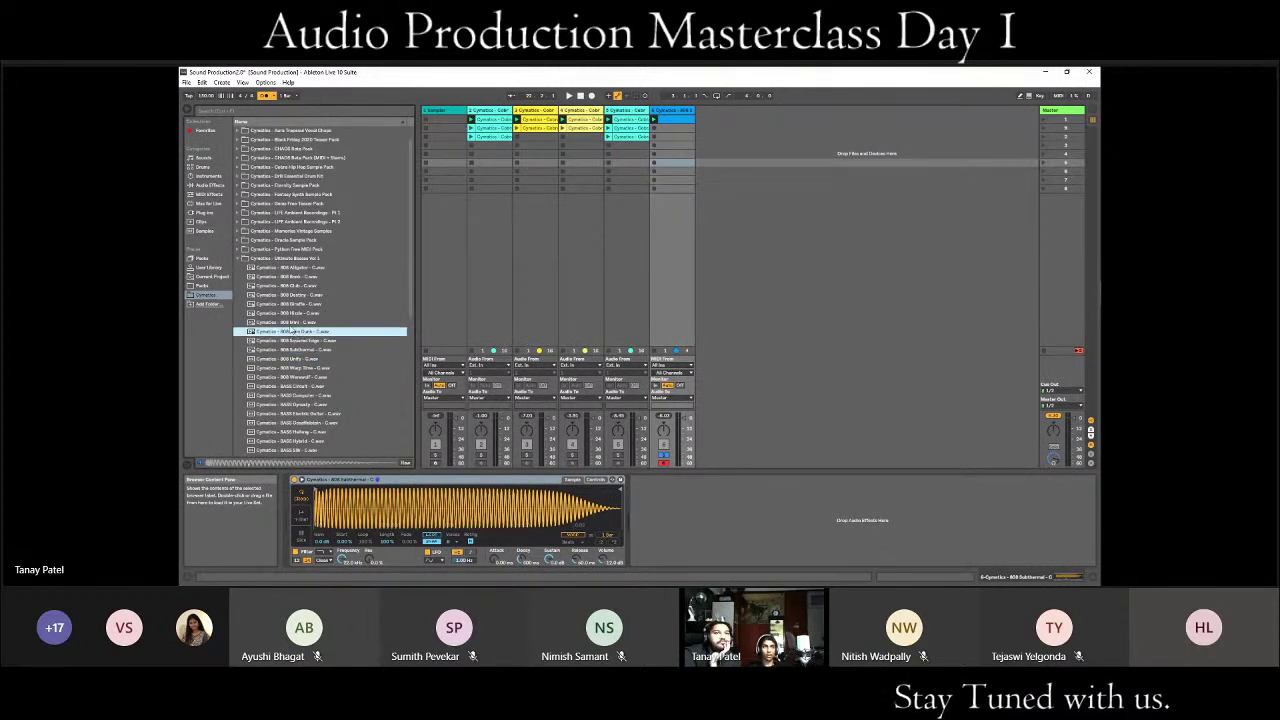
{"action": "left_click", "coordinate": [288, 322]}
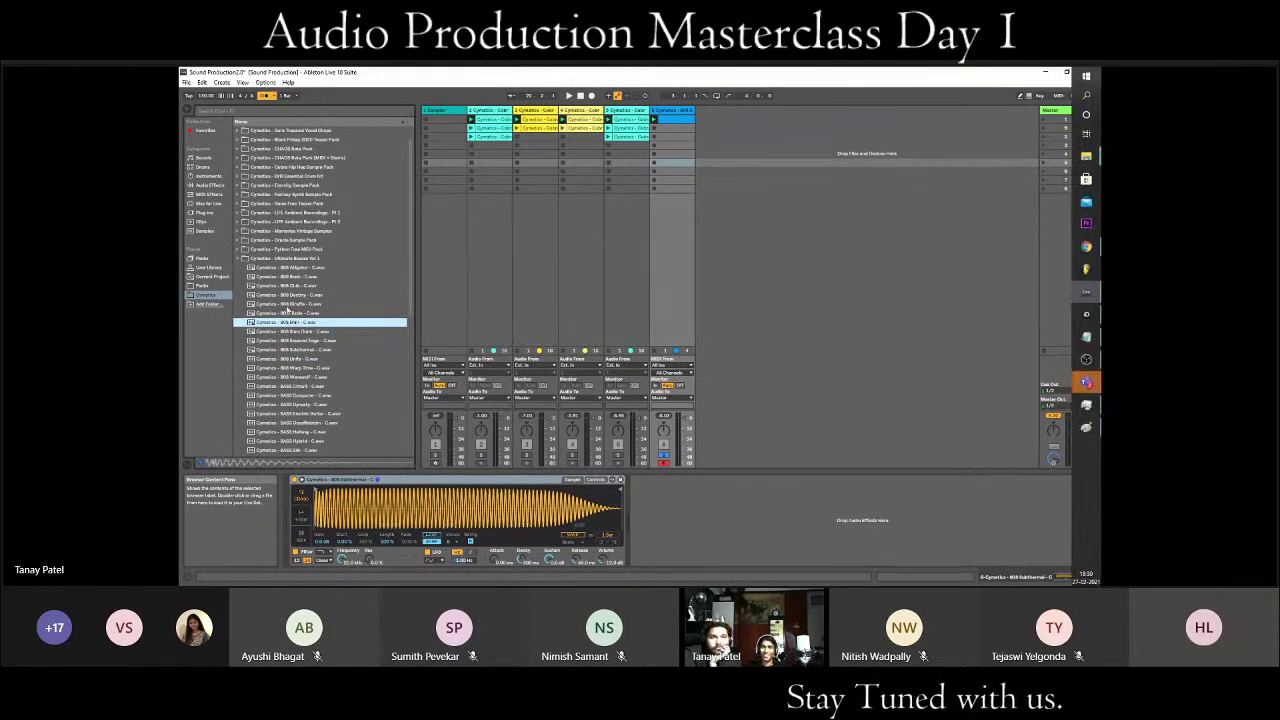
{"action": "left_click", "coordinate": [296, 350]}
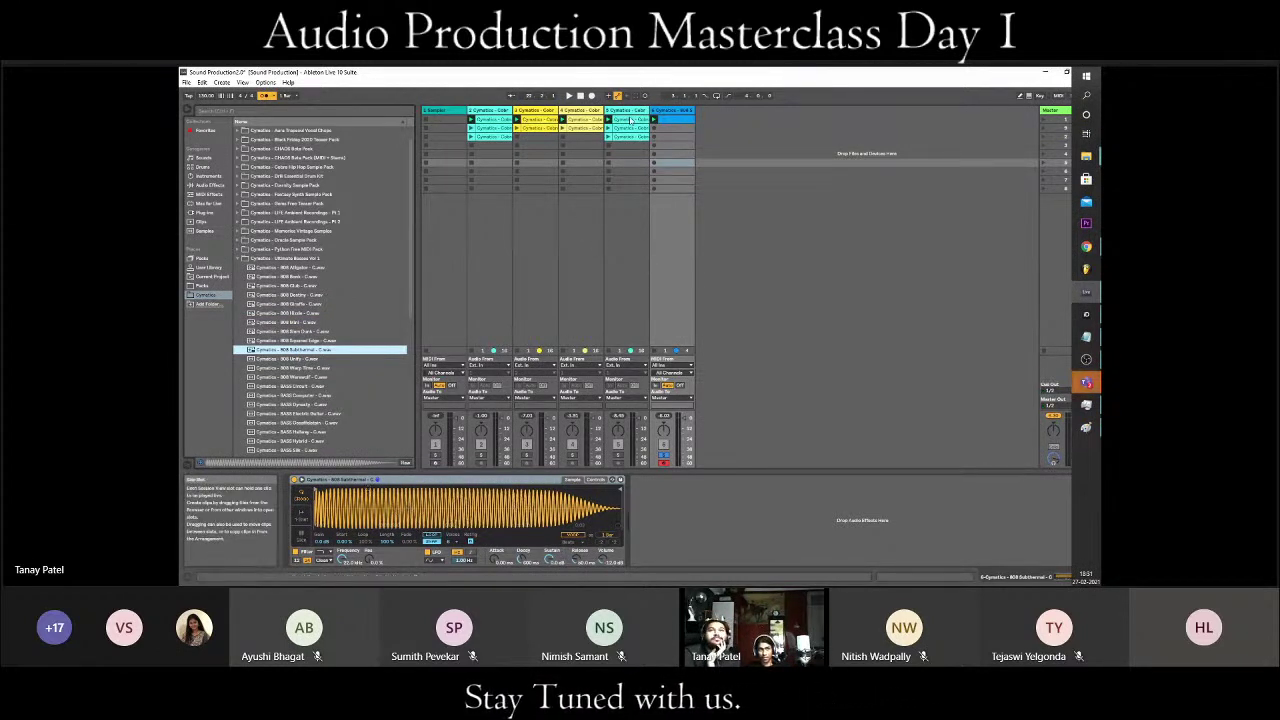
- Transpose all the bass clip's notes up two octaves, to E5 with the last note on G5, and play the clip
{"action": "double_click", "coordinate": [679, 125]}
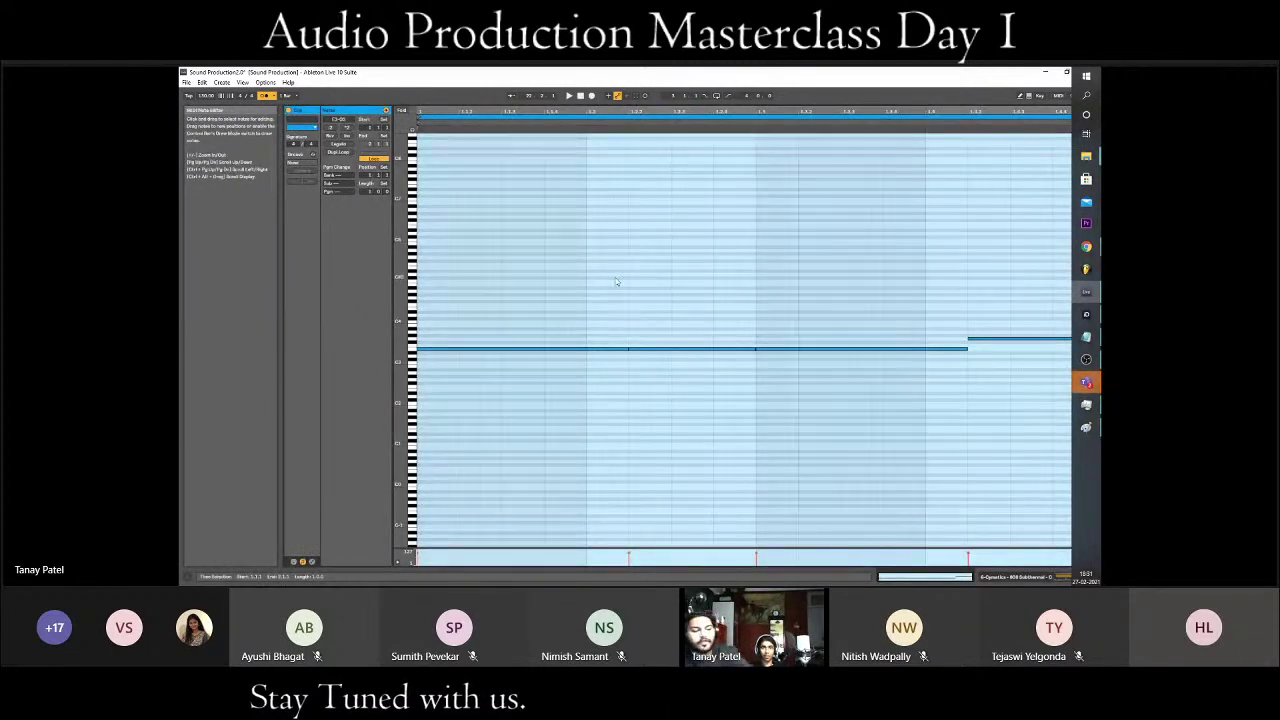
{"action": "key", "text": "shift+Up"}
{"action": "key", "text": "shift+Up"}
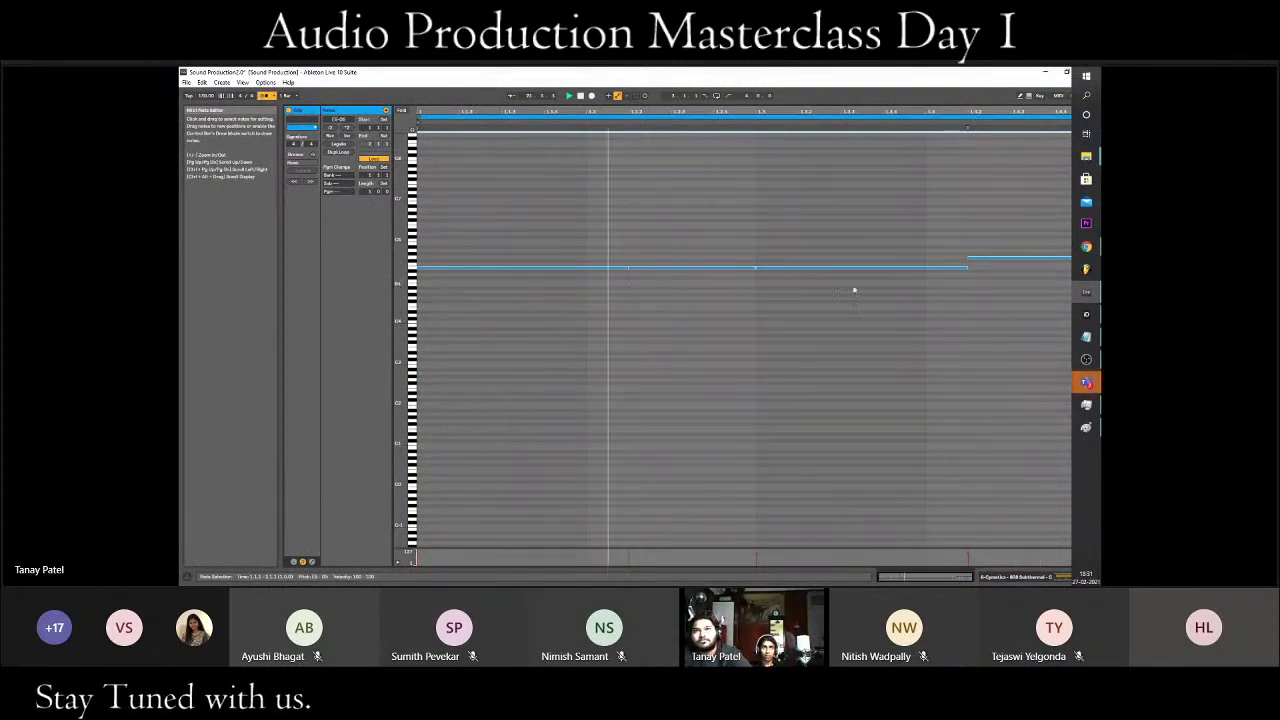
{"action": "left_click", "coordinate": [884, 238]}
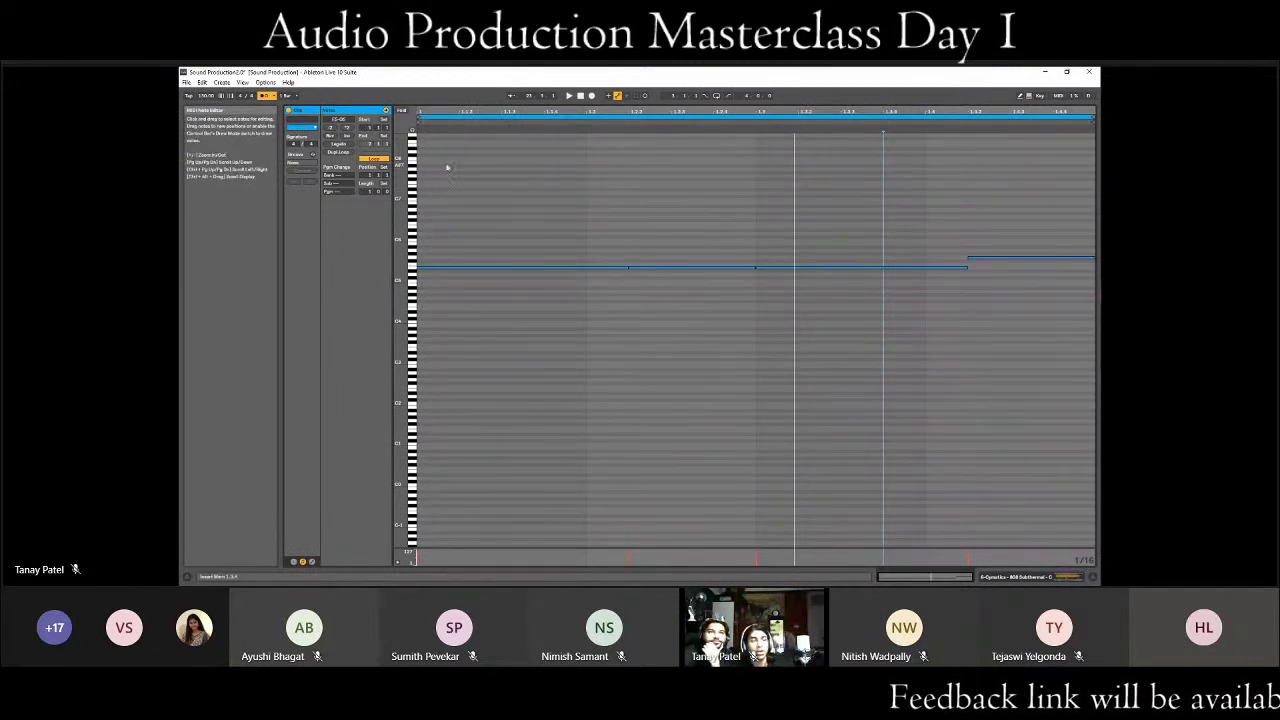
- Go back to the Session View and select the bass clip, then the audio loop clips on the four neighbouring tracks
{"action": "key", "text": "Tab"}
{"action": "key", "text": "Tab"}
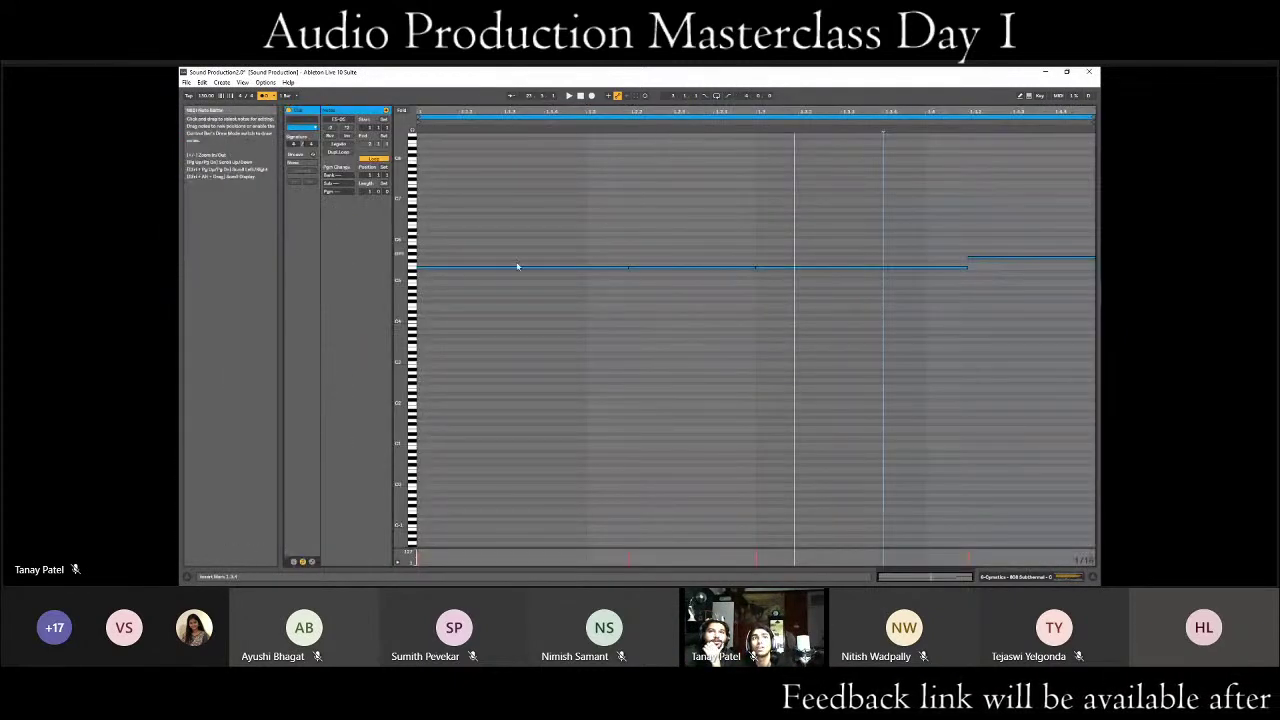
{"action": "key", "text": "Tab"}
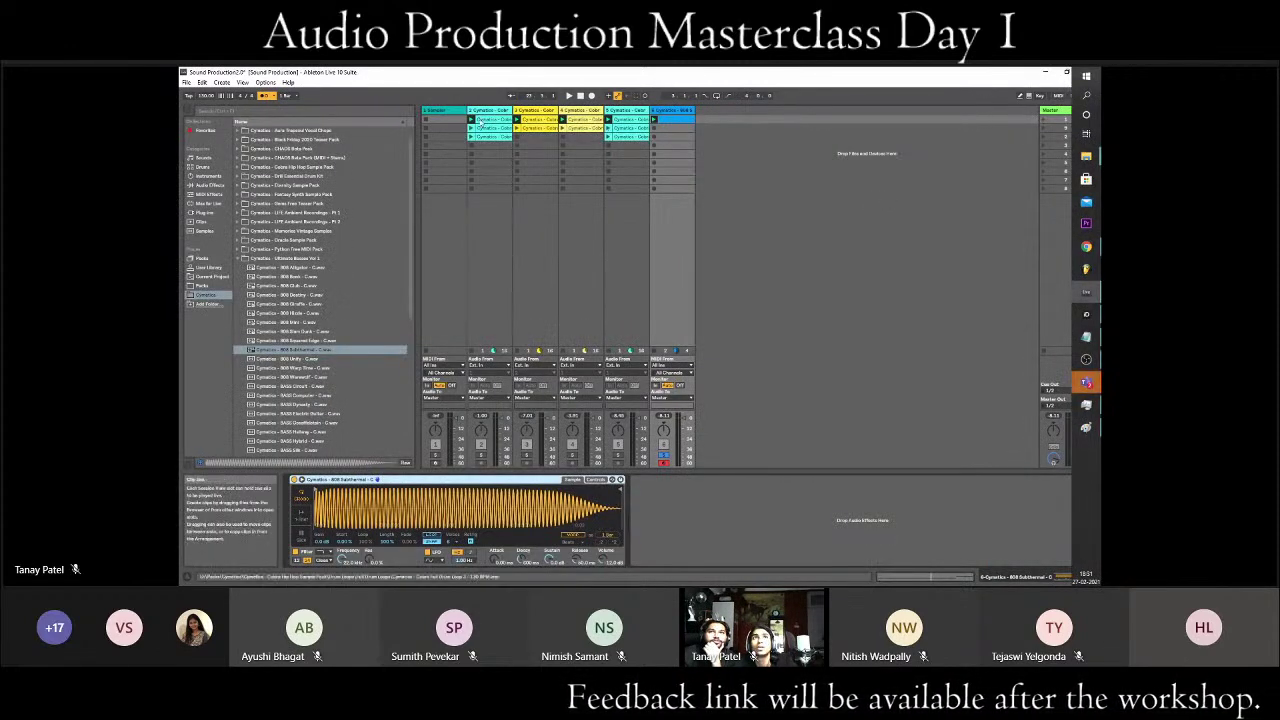
{"action": "left_click", "coordinate": [673, 122]}
{"action": "left_click", "coordinate": [673, 120]}
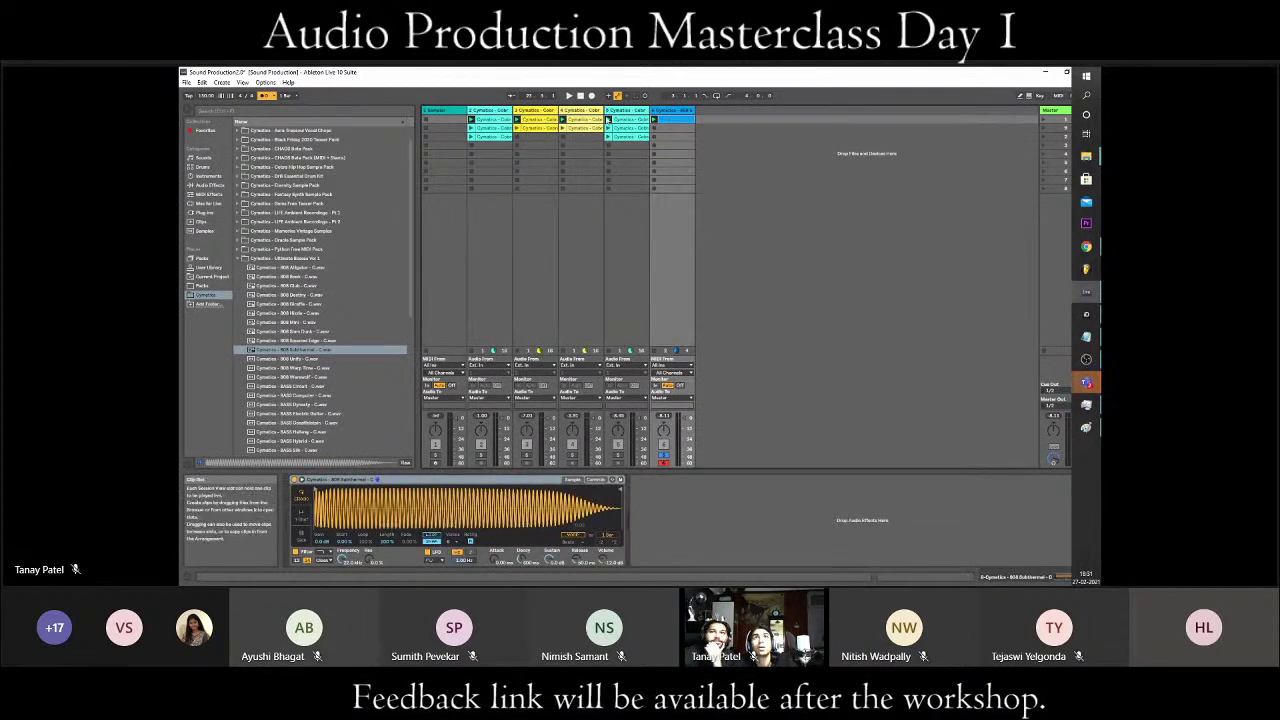
{"action": "left_click", "coordinate": [645, 138]}
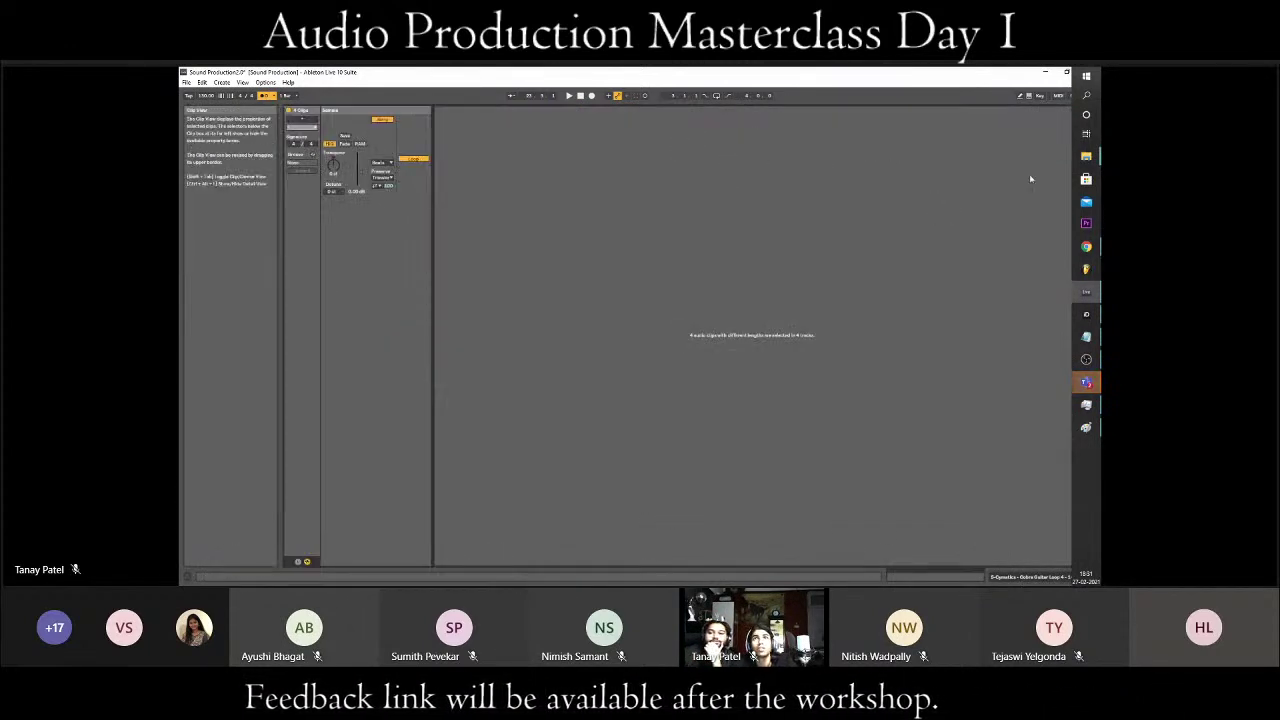
- Show the whole timeline in the Arrangement View and place the insert marker on the hi-hat loop track near bar 13
{"action": "key", "text": "Tab"}
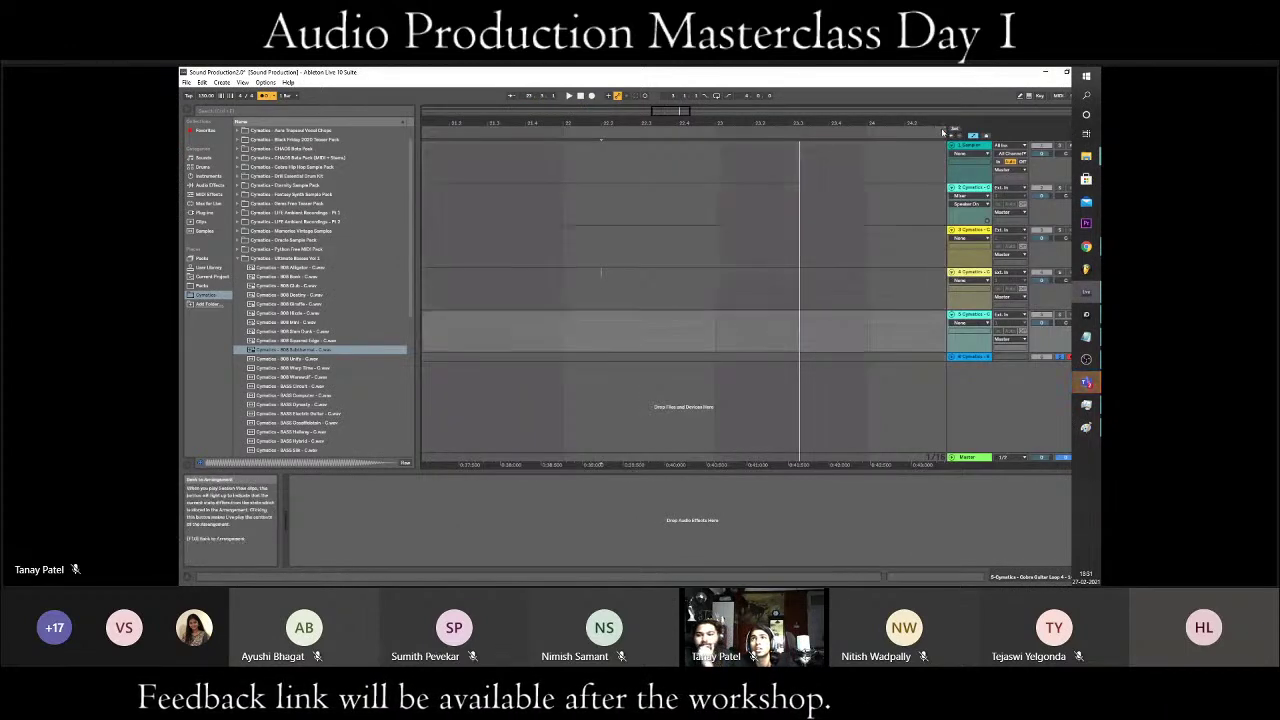
{"action": "left_click_drag", "start_coordinate": [685, 110], "coordinate": [682, 106]}
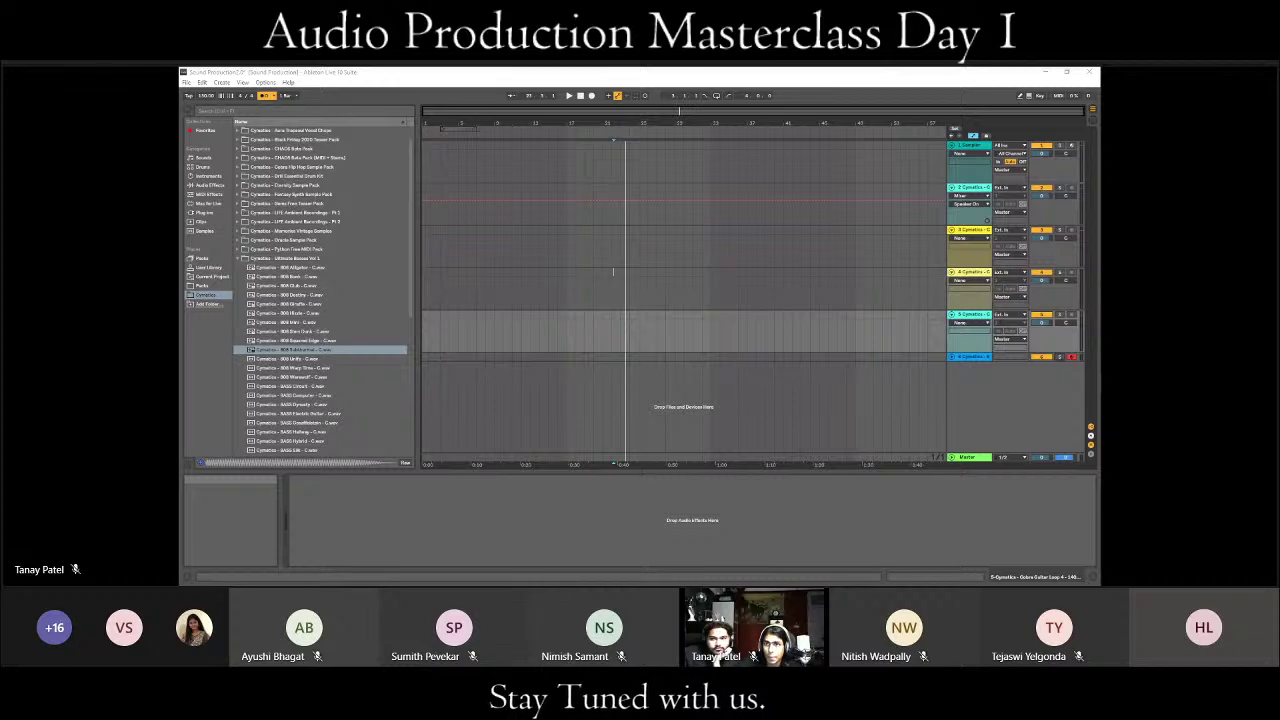
{"action": "left_click", "coordinate": [540, 250]}
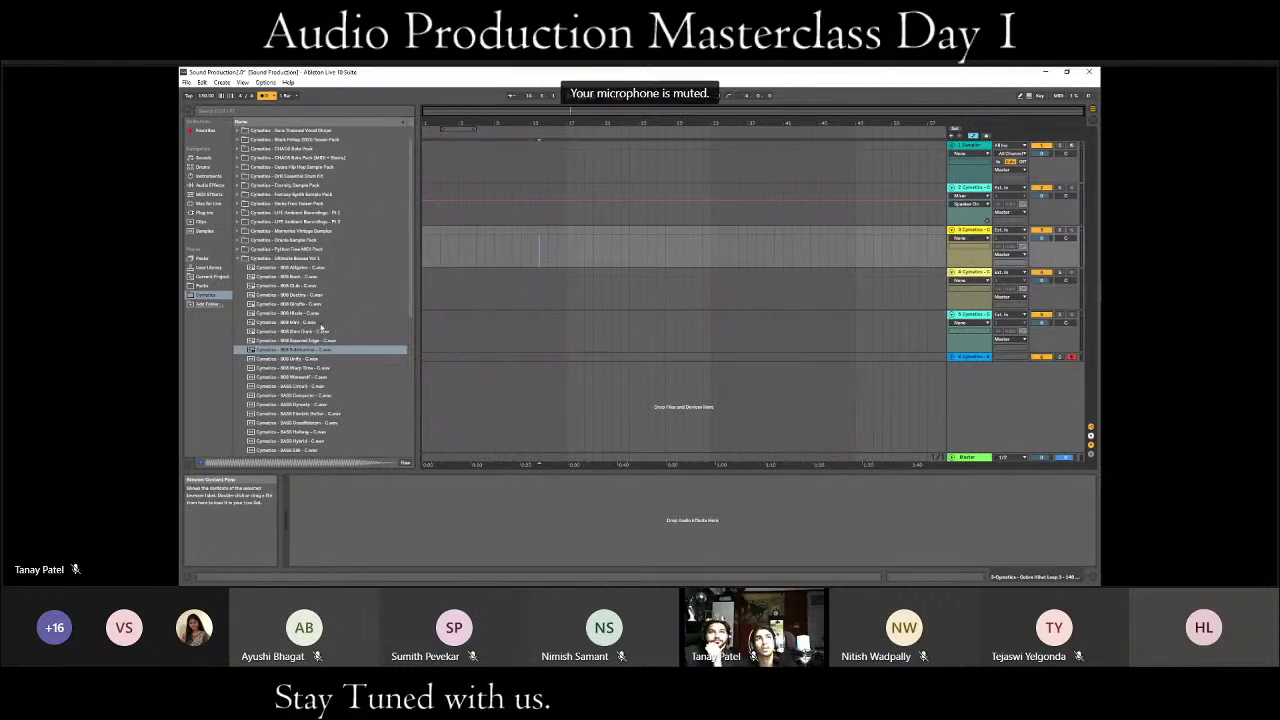
- Browse the Cymatics sample library and expand the Cobra Hip Hop Sample Pack to show its subfolders
{"action": "scroll", "coordinate": [321, 328], "scroll_direction": "down", "scroll_amount": 2}
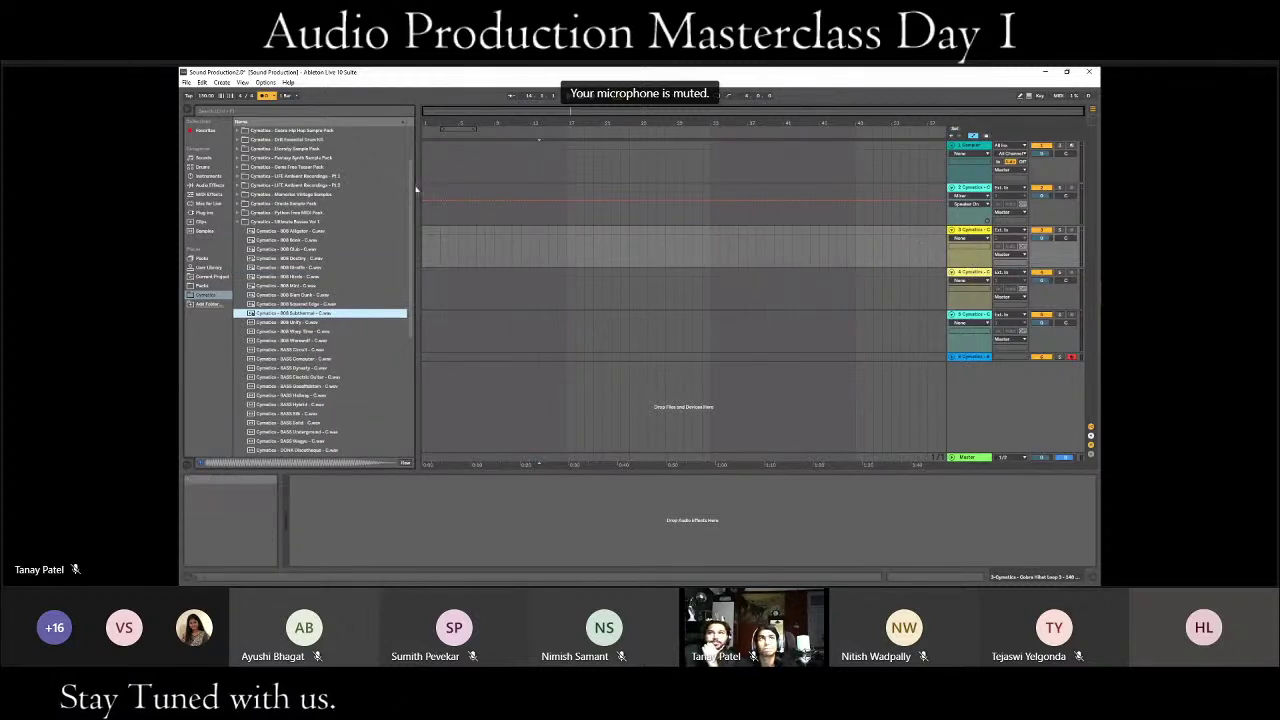
{"action": "scroll", "coordinate": [332, 304], "scroll_direction": "down", "scroll_amount": 6}
{"action": "scroll", "coordinate": [332, 304], "scroll_direction": "up", "scroll_amount": 4}
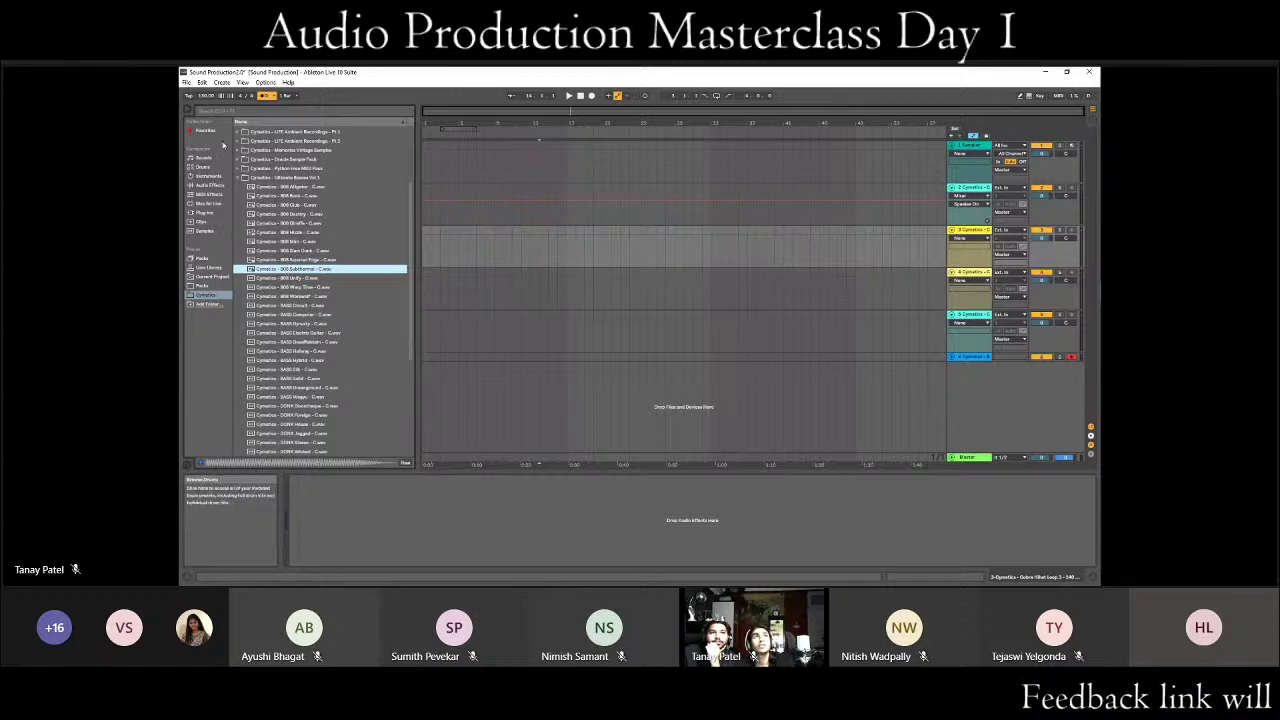
{"action": "scroll", "coordinate": [305, 226], "scroll_direction": "up", "scroll_amount": 4}
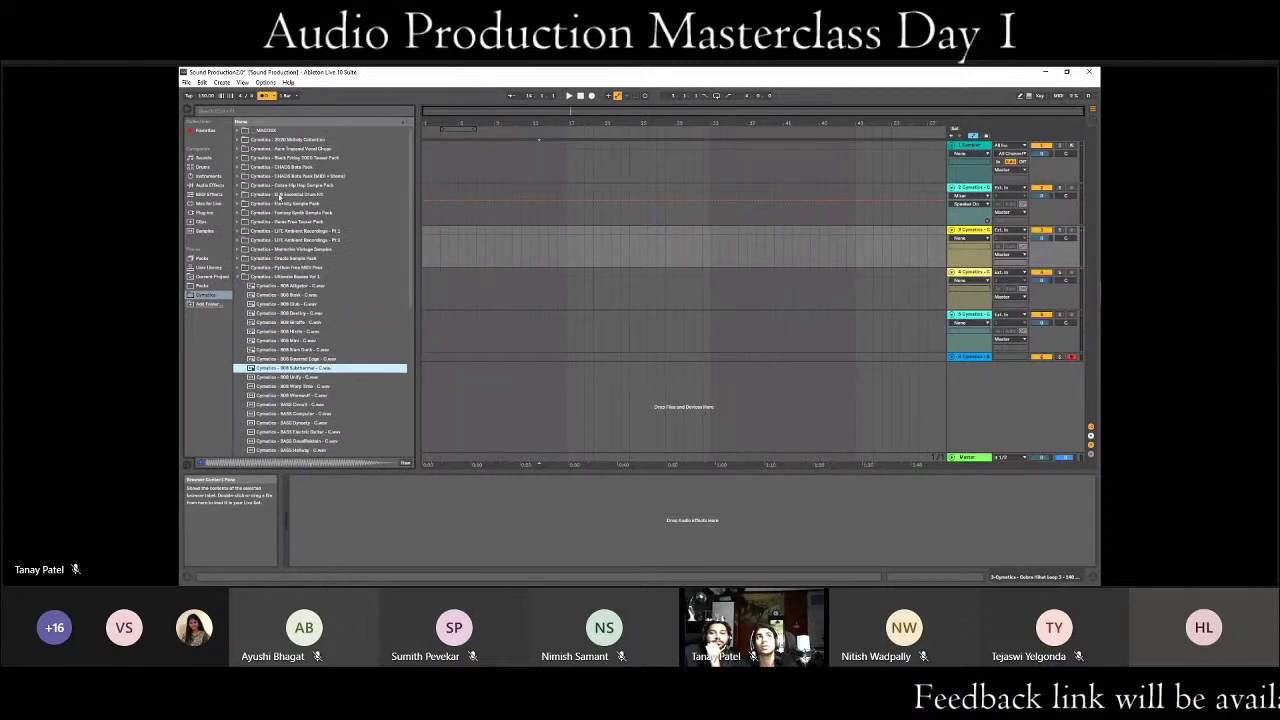
{"action": "left_click", "coordinate": [284, 188]}
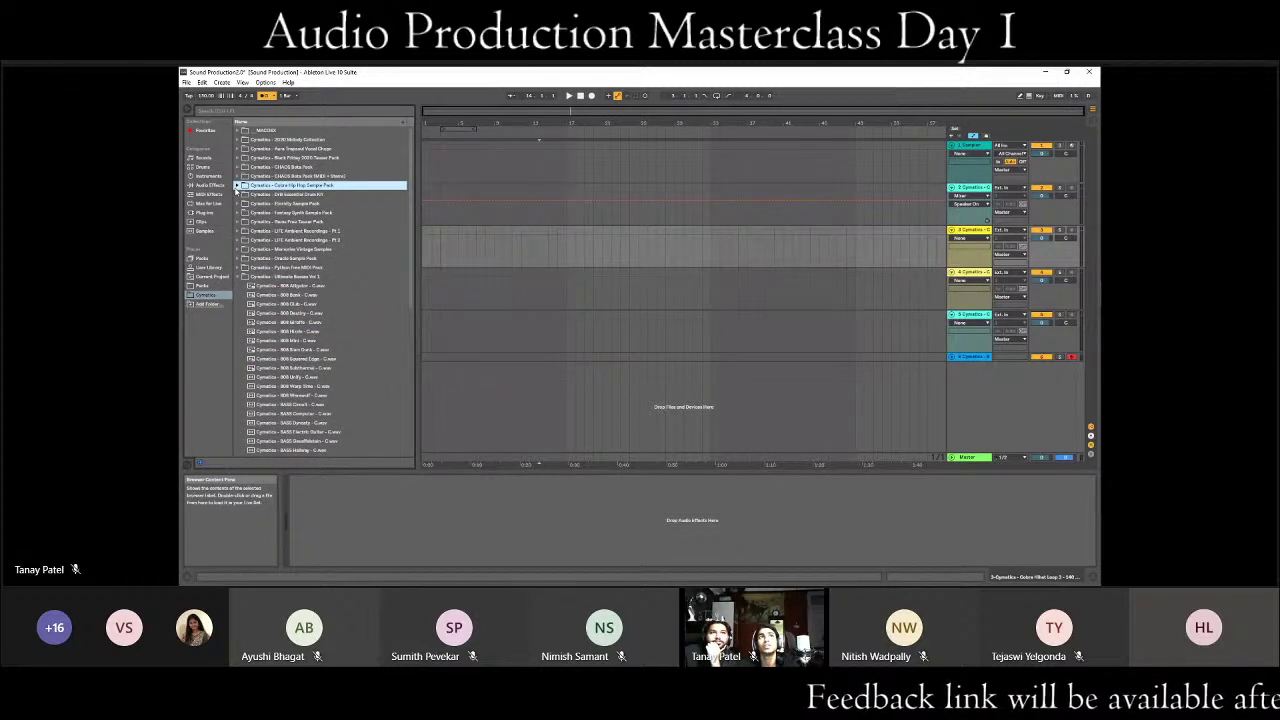
{"action": "left_click", "coordinate": [237, 187]}
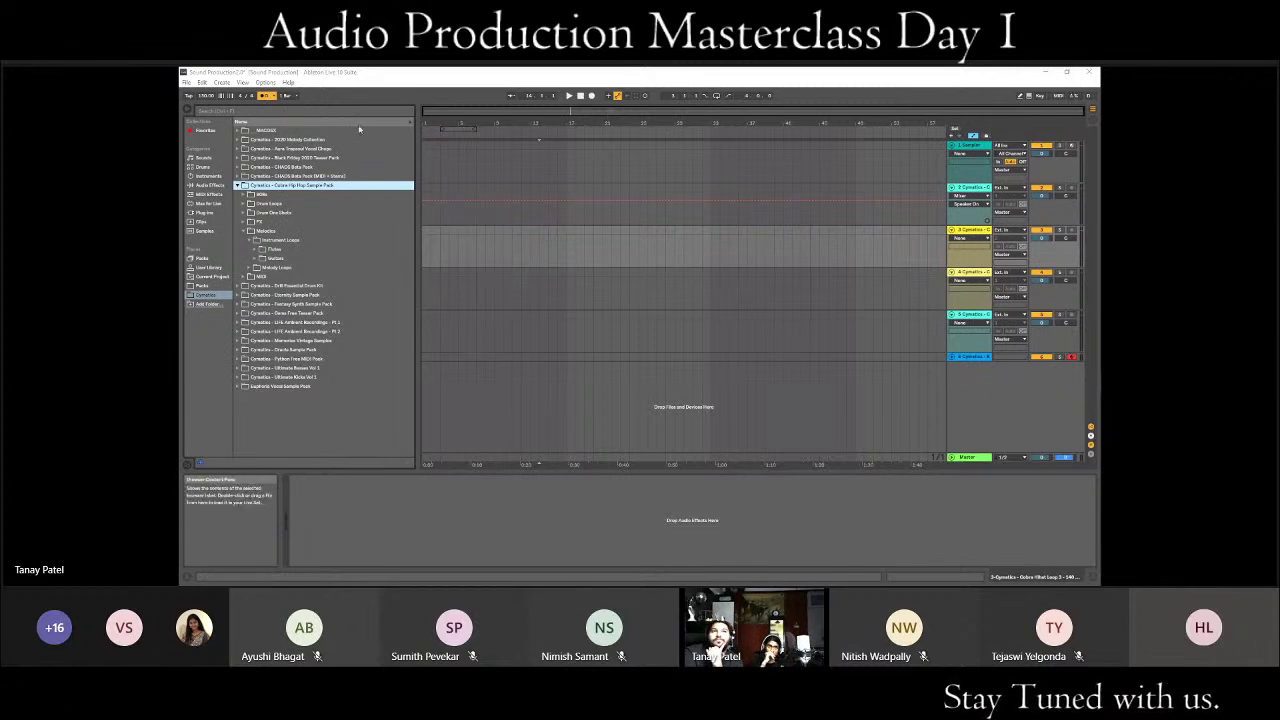
{"action": "left_click", "coordinate": [998, 161]}
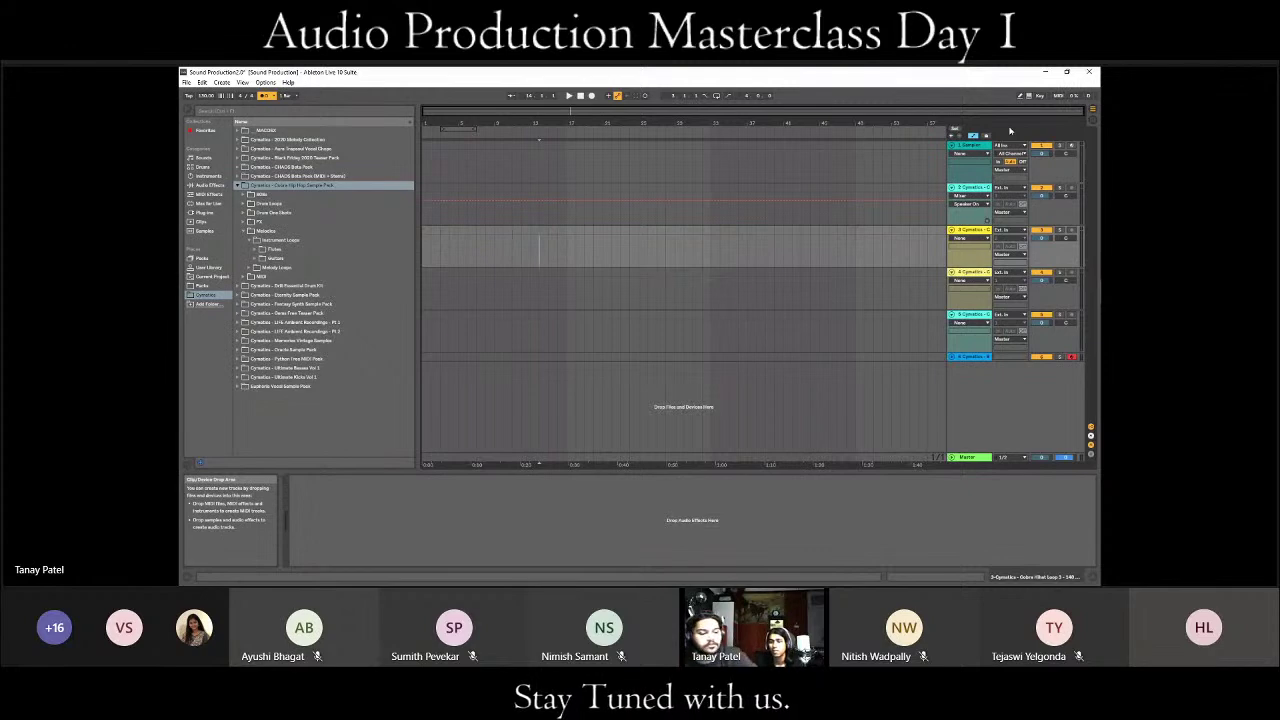
- Delete the sixth track, holding the bass clip, in the Session View and place the Arrangement insert marker at bar 1 of the Sampler track
{"action": "key", "text": "Tab"}
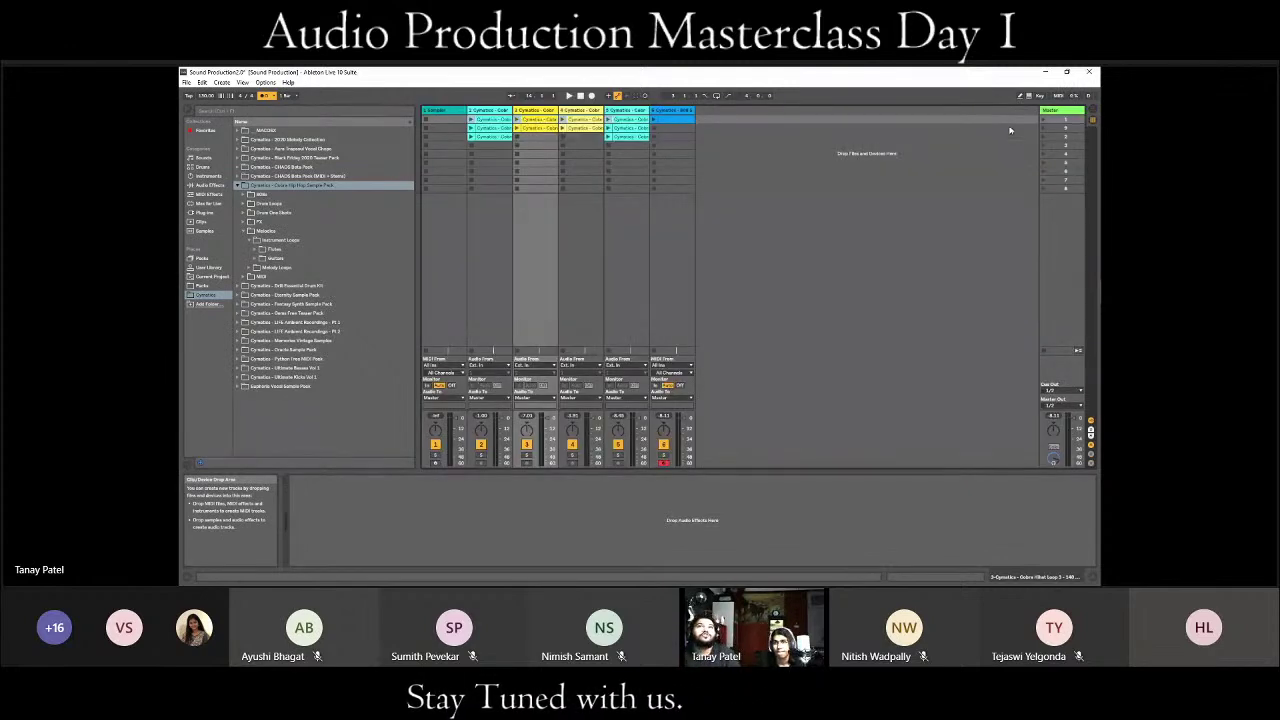
{"action": "left_click", "coordinate": [677, 134]}
{"action": "key", "text": "Delete"}
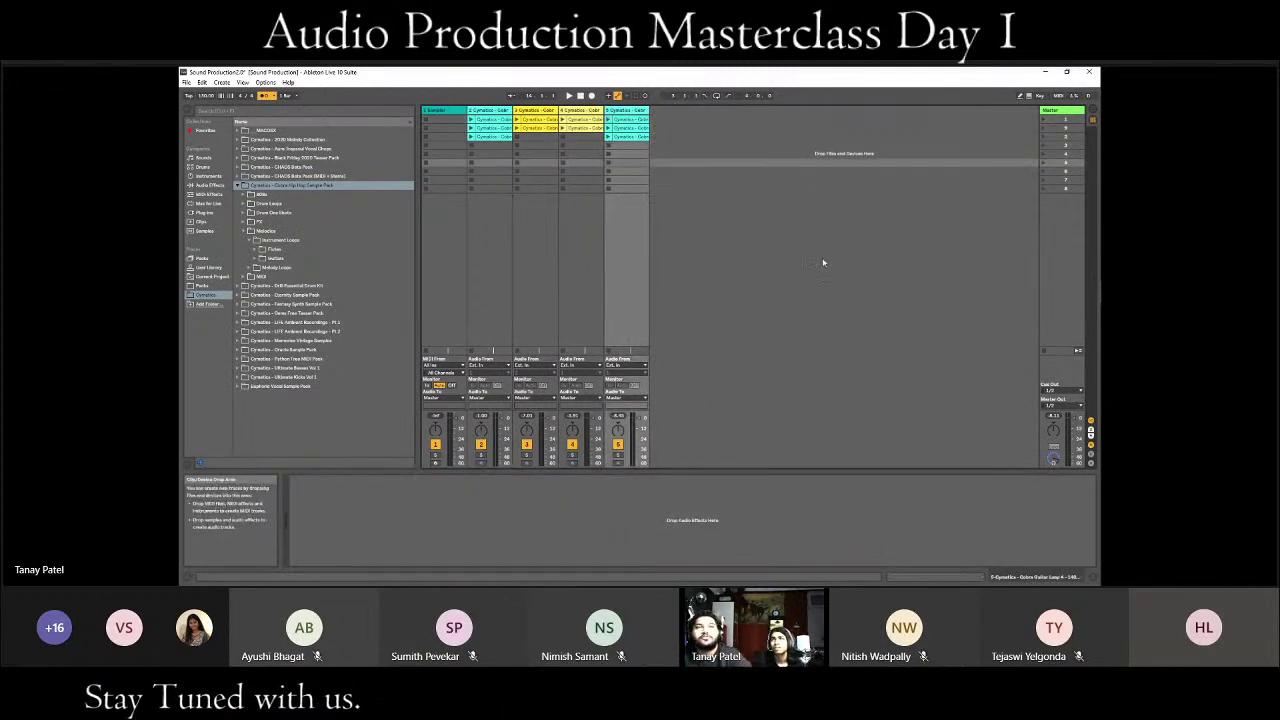
{"action": "key", "text": "Tab"}
{"action": "left_click", "coordinate": [426, 158]}
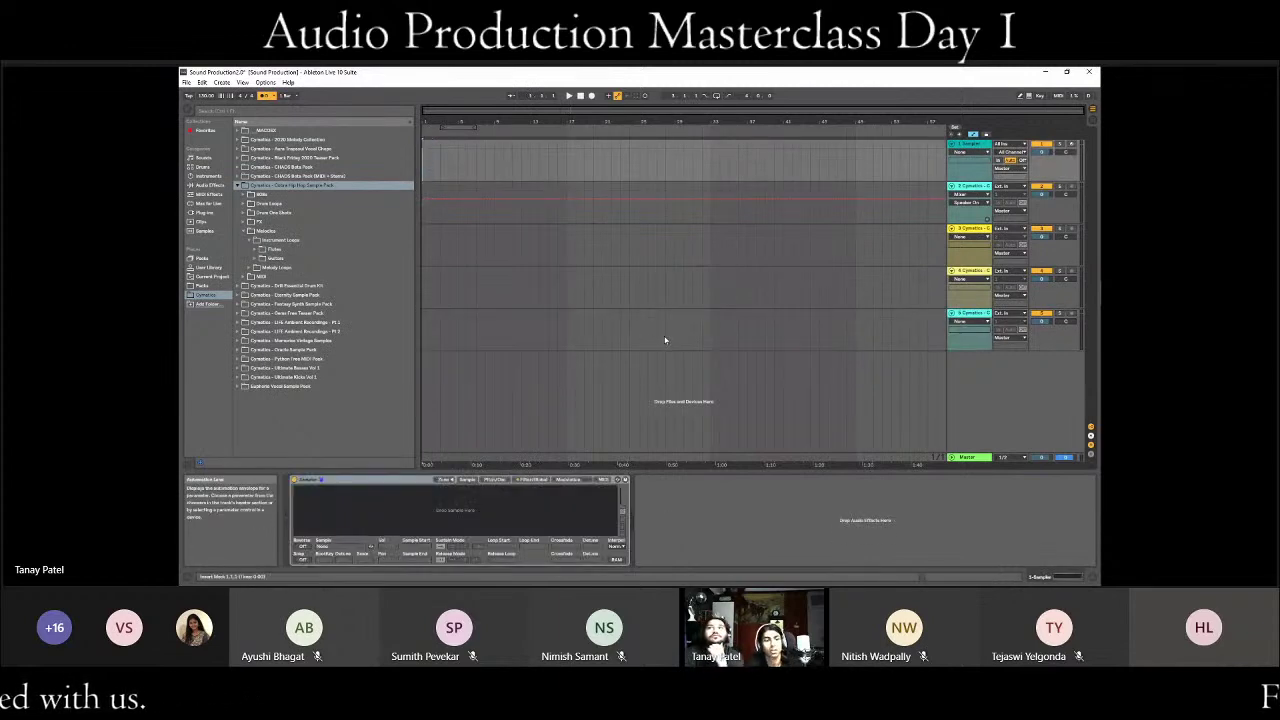
- Select the drum loop track's first clip and compare the Session View with the empty Arrangement View
{"action": "key", "text": "Tab"}
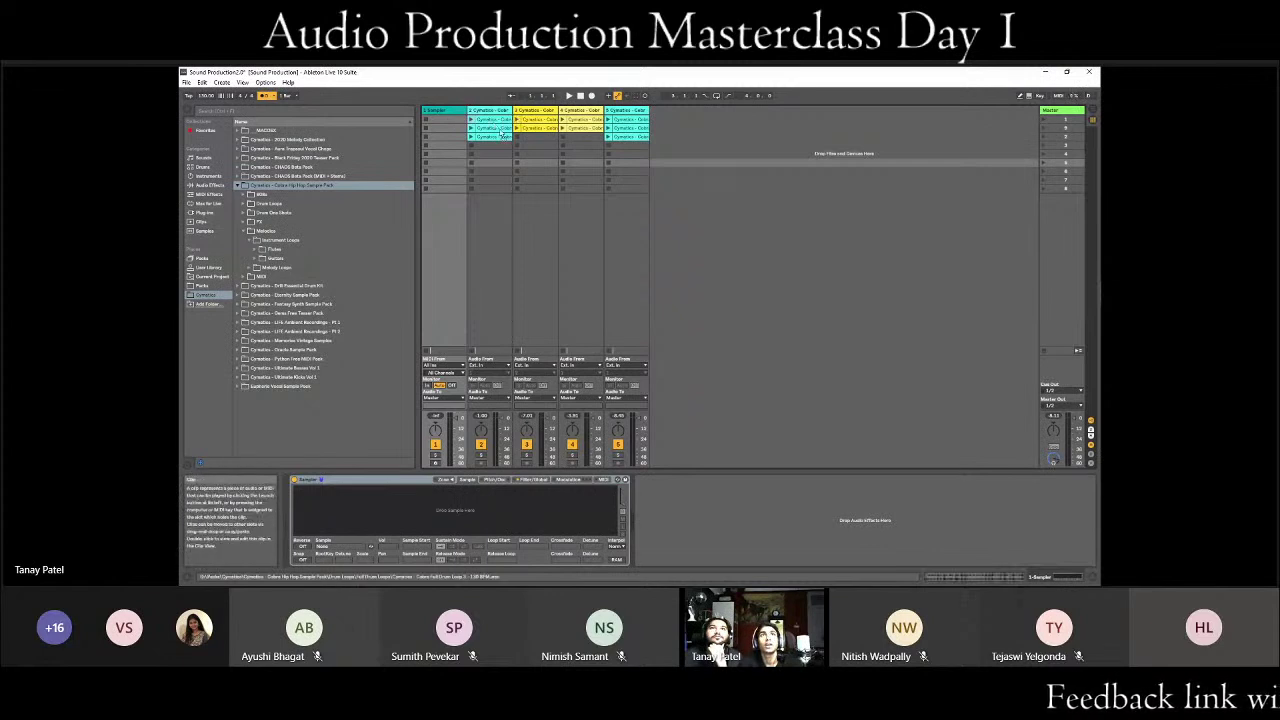
{"action": "left_click", "coordinate": [500, 120]}
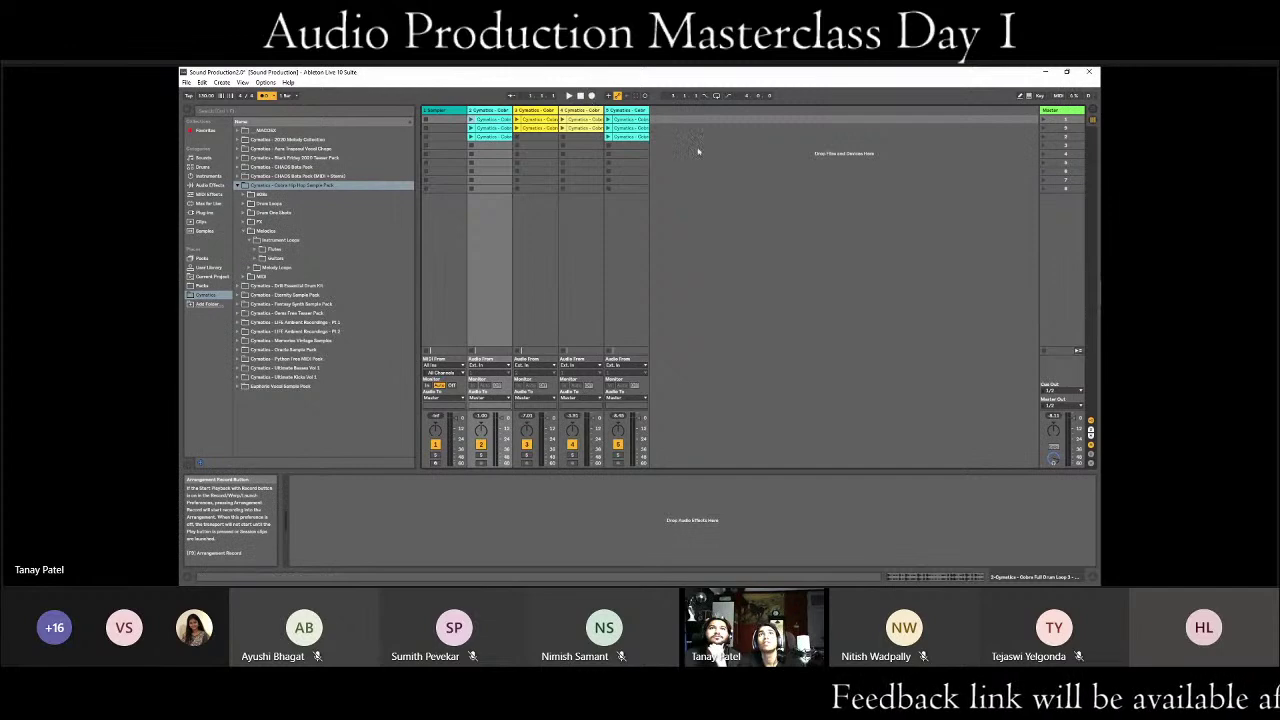
{"action": "key", "text": "Tab"}
{"action": "key", "text": "Tab"}
{"action": "key", "text": "Tab"}
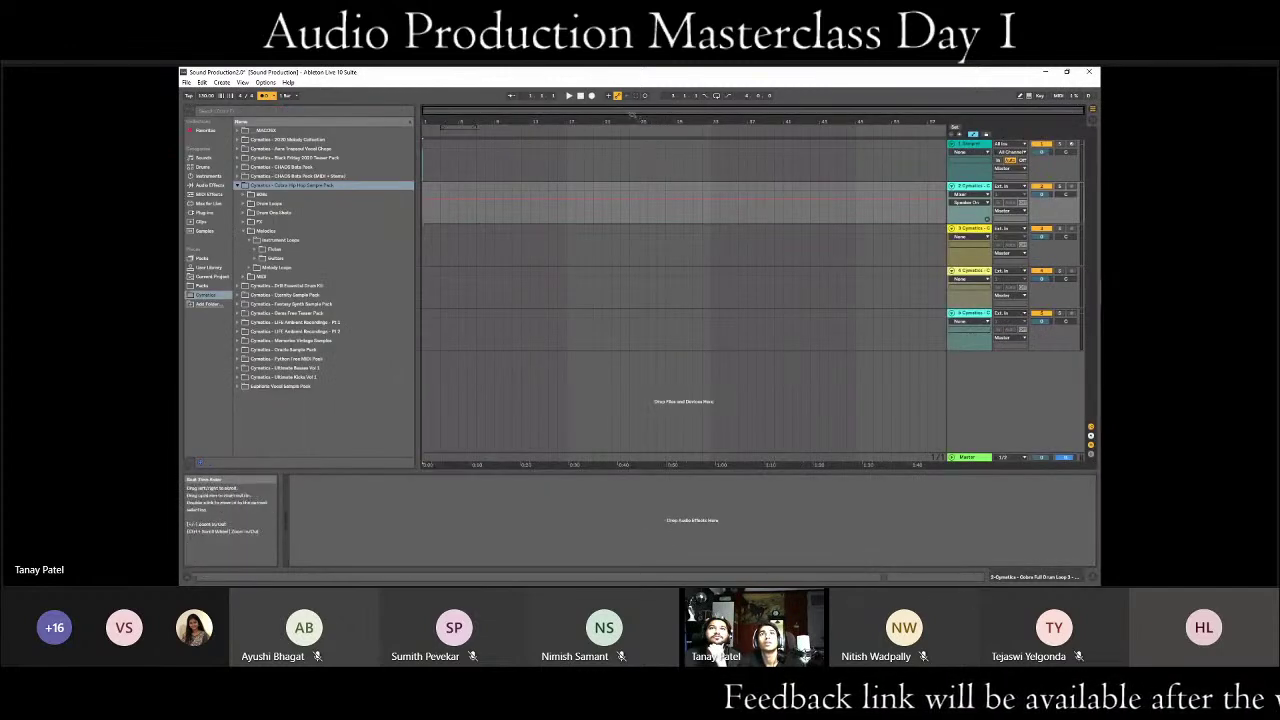
{"action": "key", "text": "Tab"}
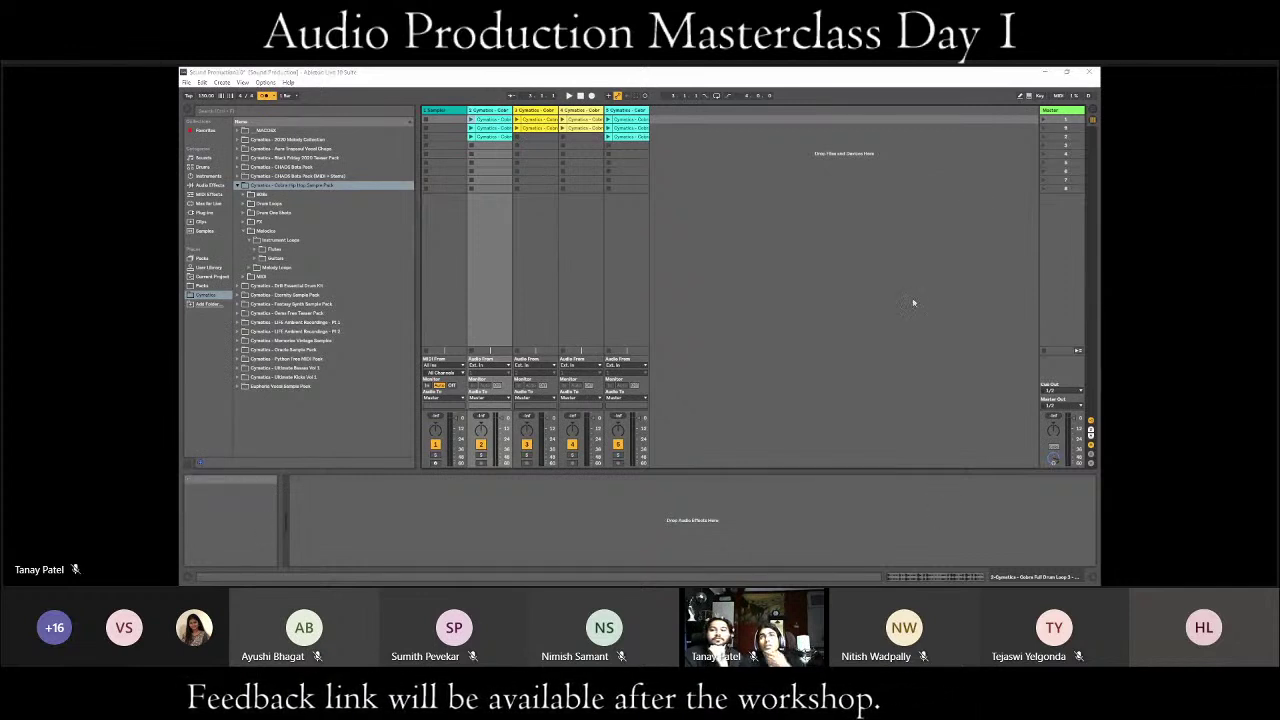
{"action": "left_click", "coordinate": [690, 82]}
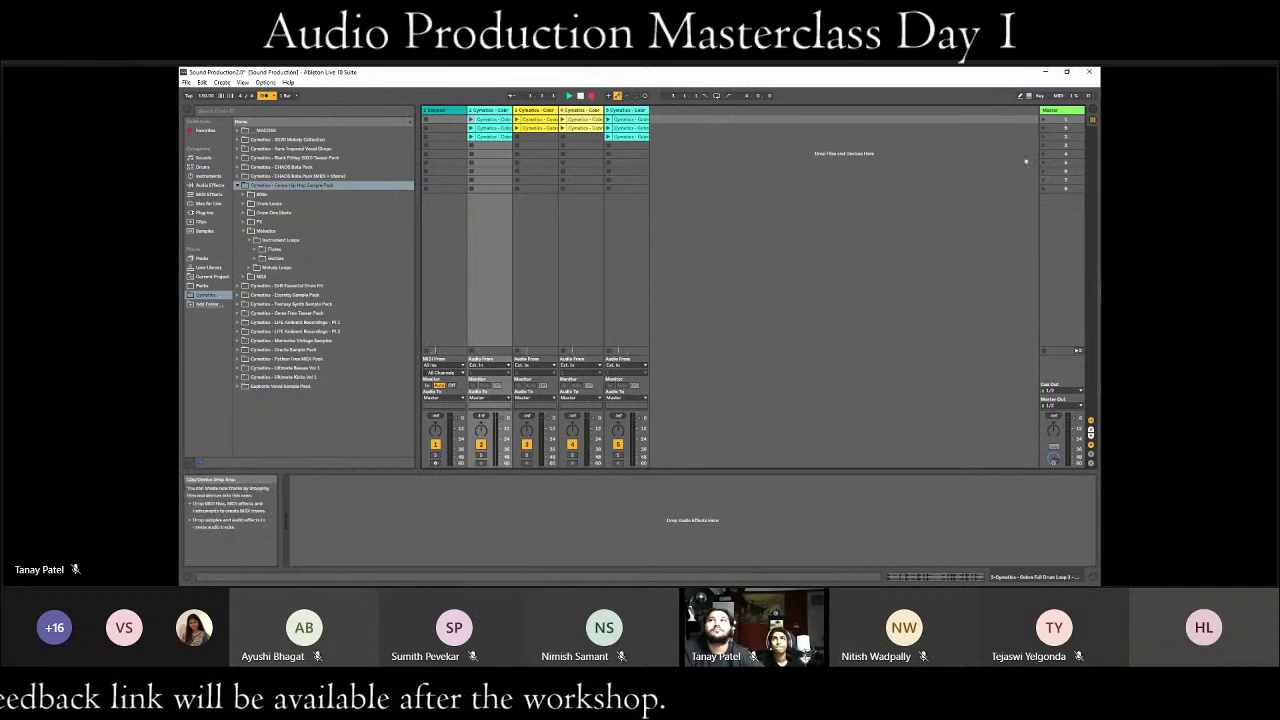
{"action": "left_click", "coordinate": [1043, 127]}
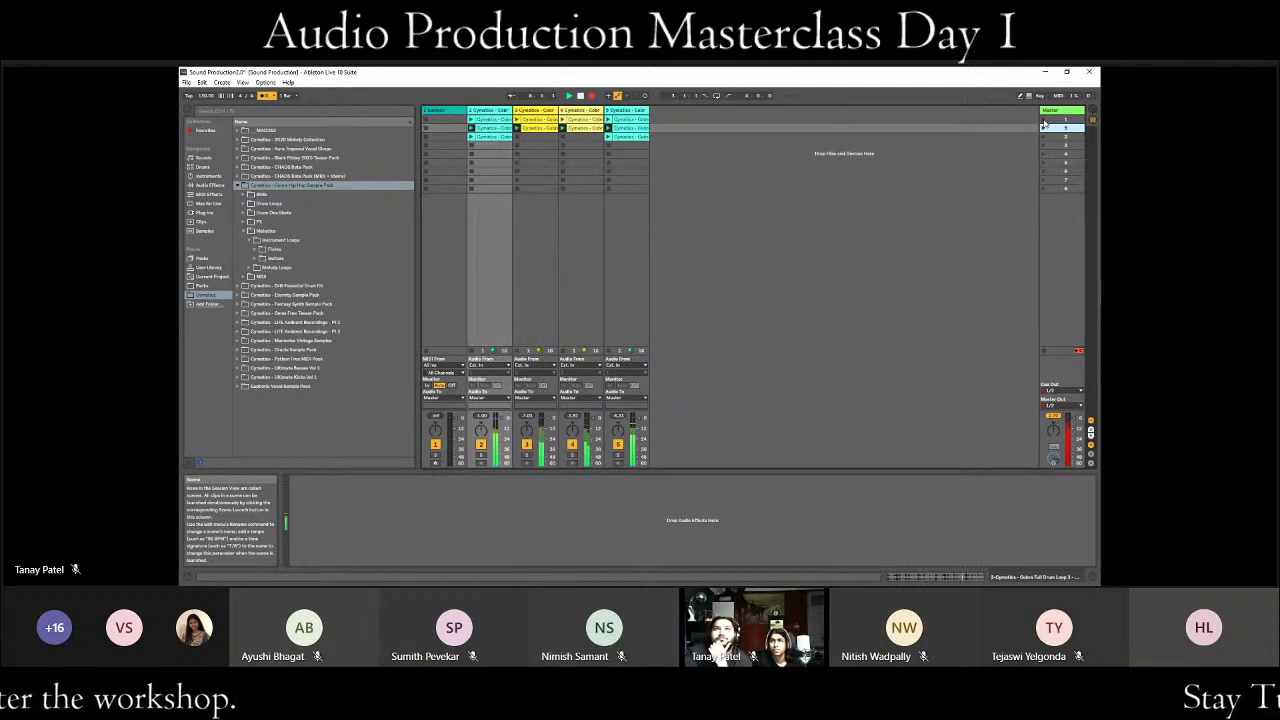
{"action": "key", "text": "Tab"}
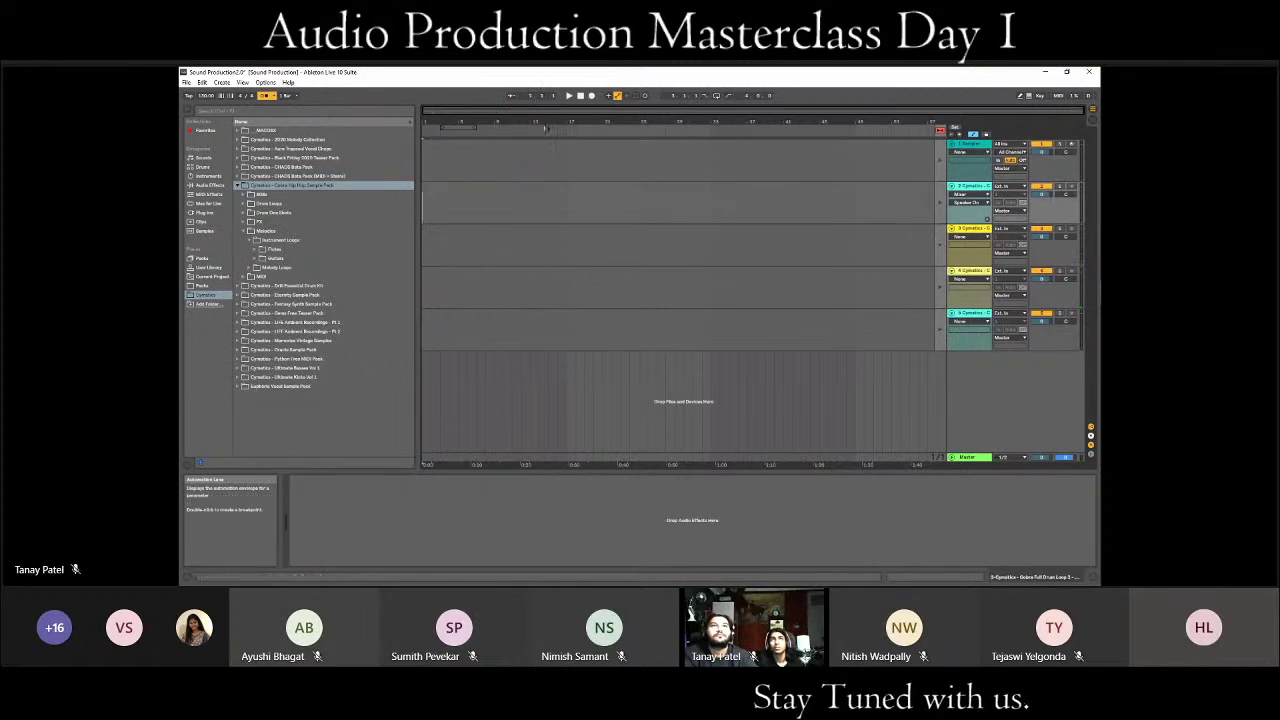
- Record a Session performance into the Arrangement, launching scenes 3, 1, 2 and 1 in turn, and show the recorded clips
{"action": "key", "text": "F9"}
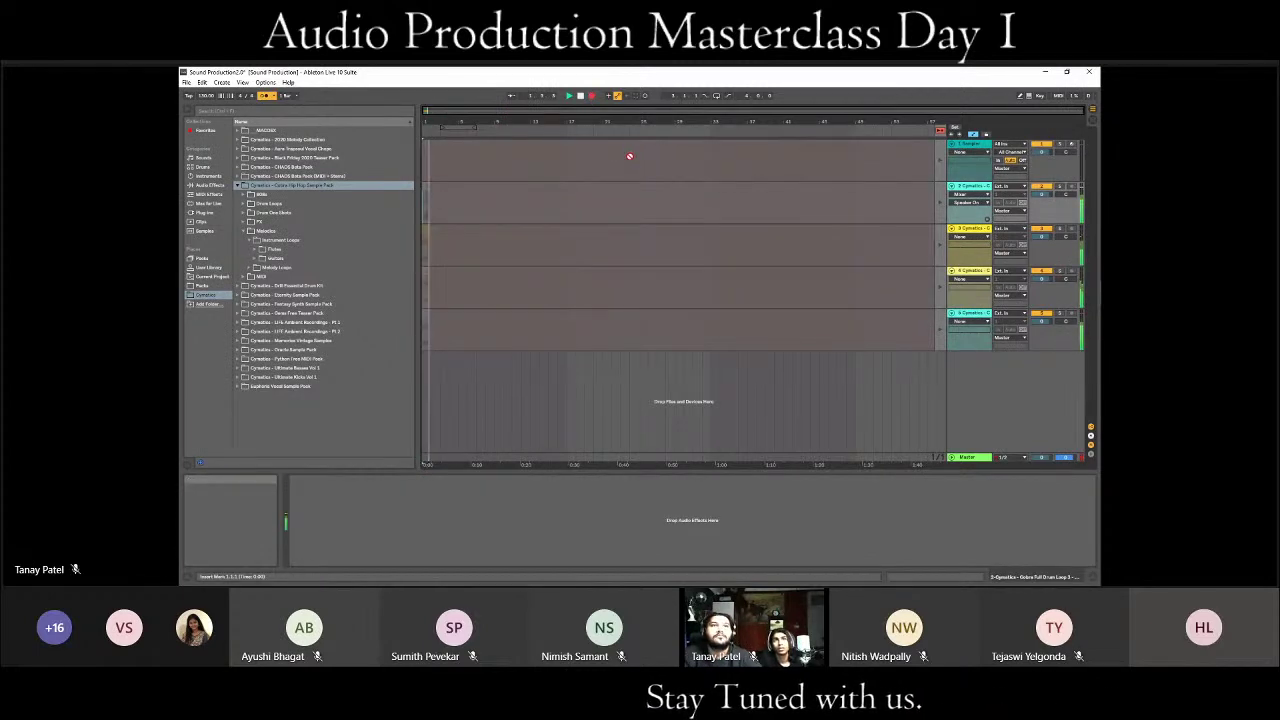
{"action": "key", "text": "Tab"}
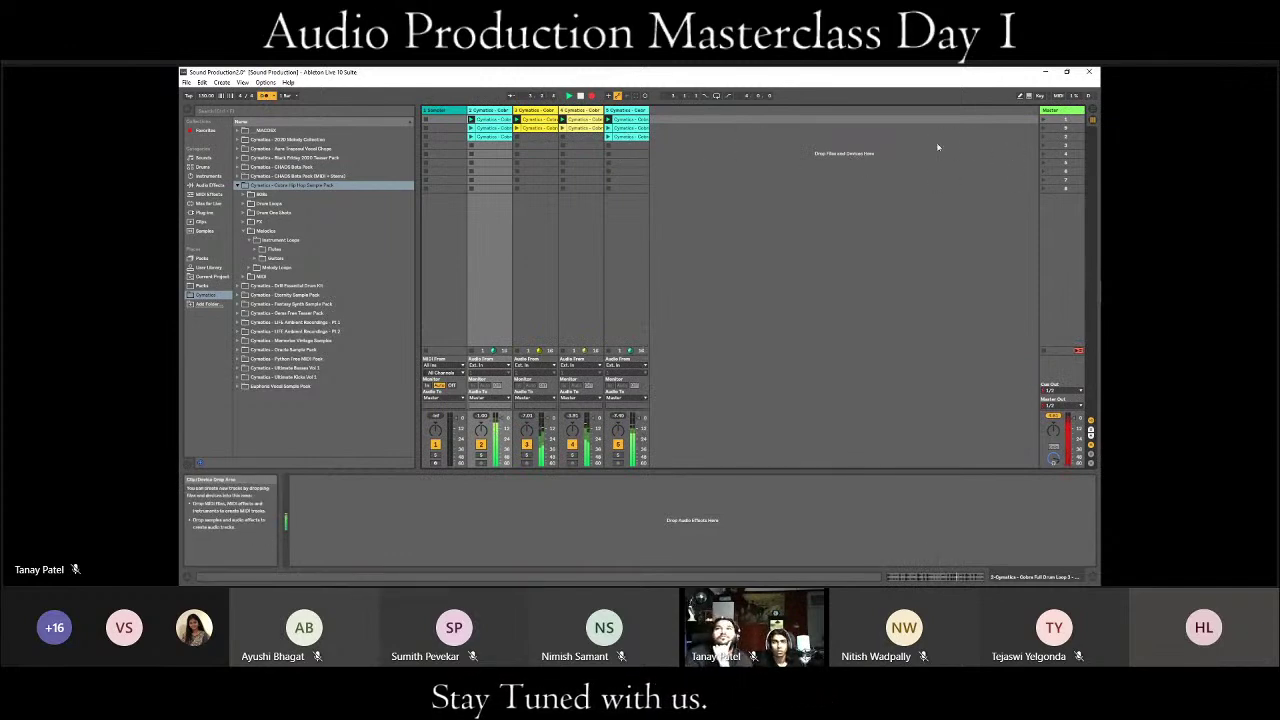
{"action": "left_click", "coordinate": [1044, 139]}
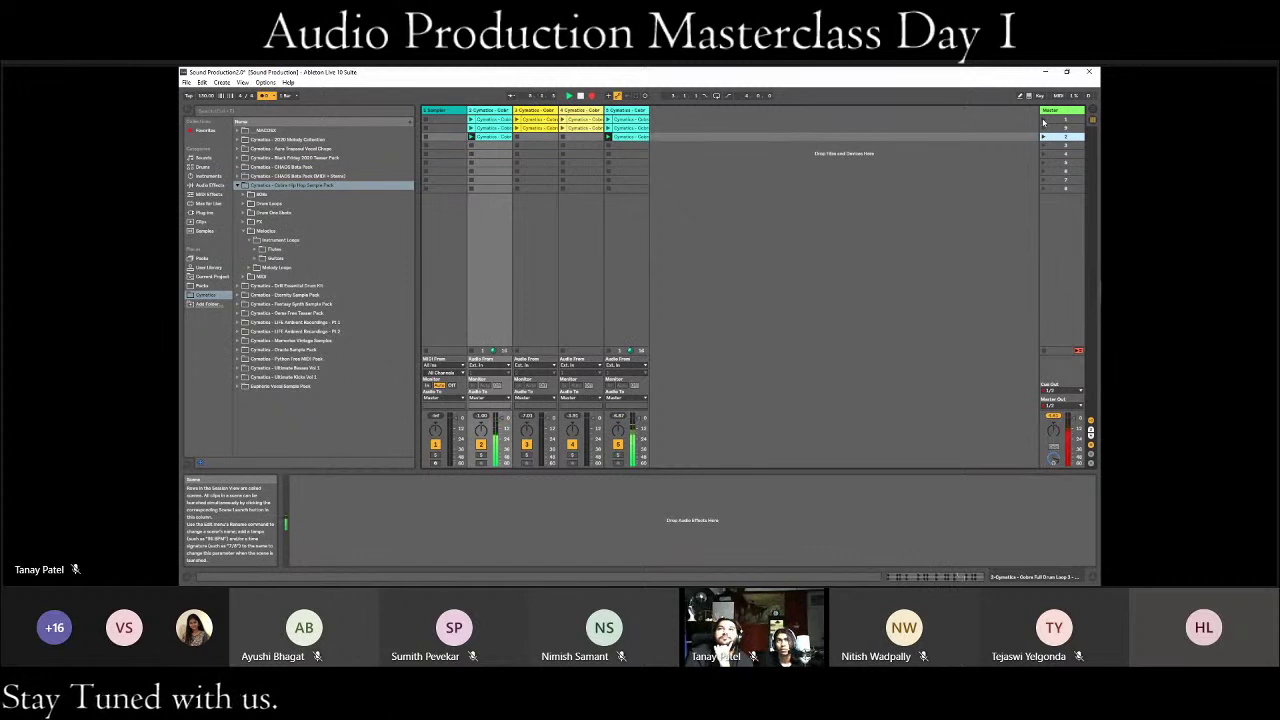
{"action": "left_click", "coordinate": [1043, 120]}
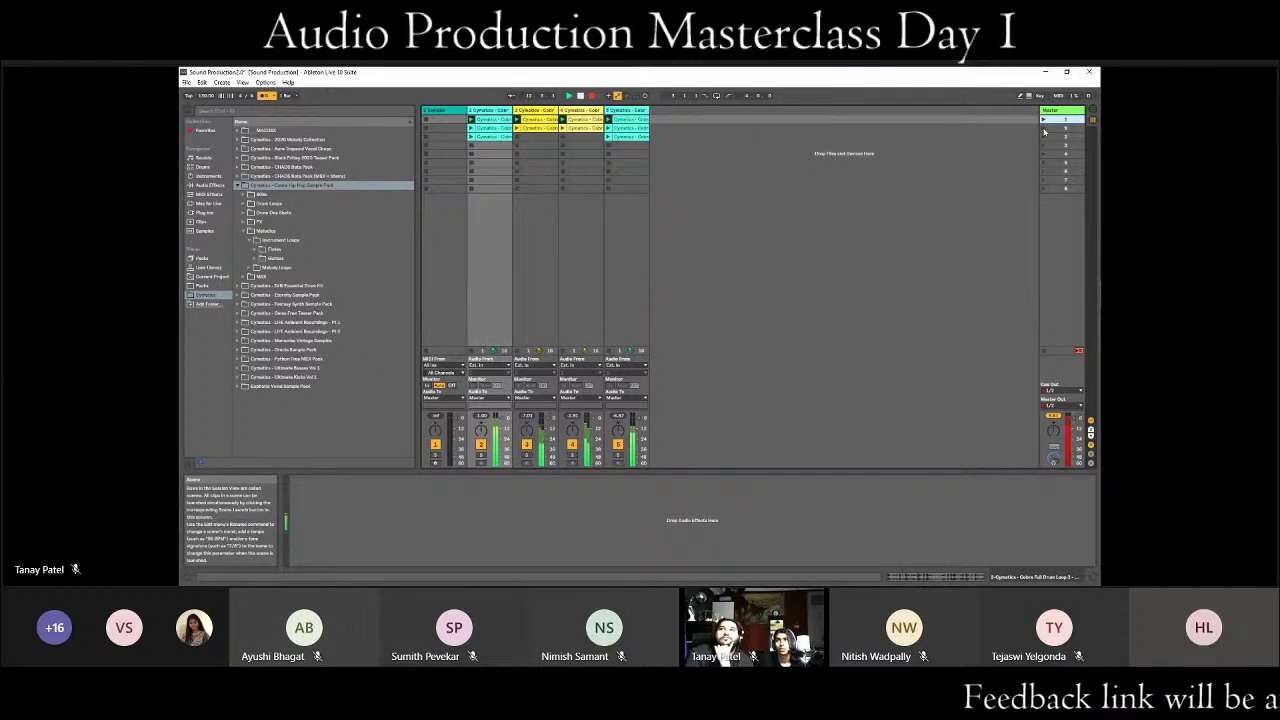
{"action": "left_click", "coordinate": [1043, 129]}
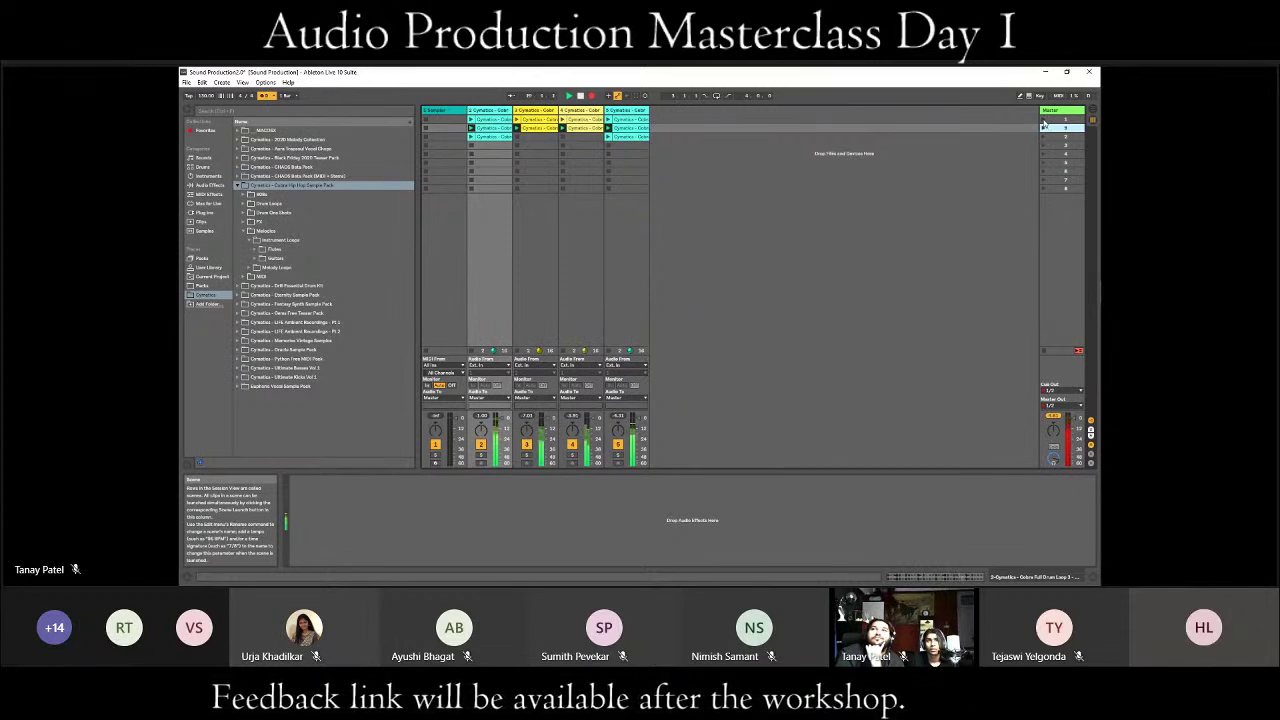
{"action": "left_click", "coordinate": [1044, 119]}
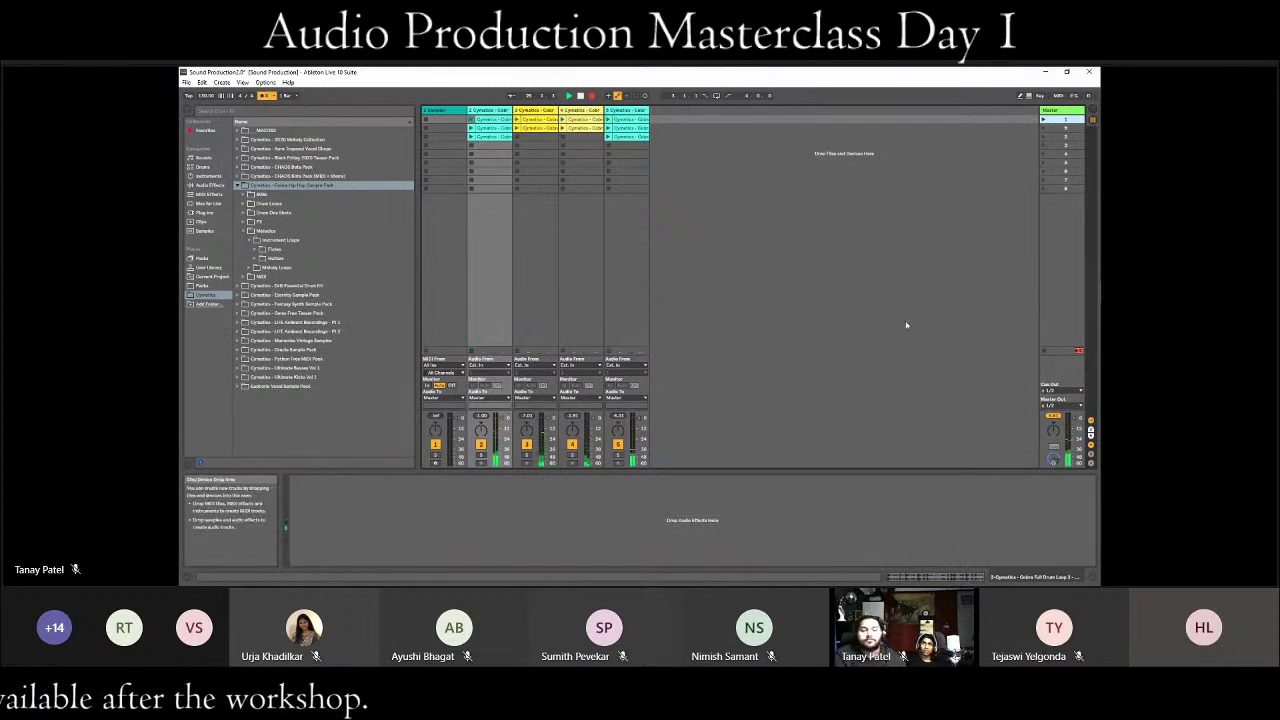
{"action": "key", "text": "Tab"}
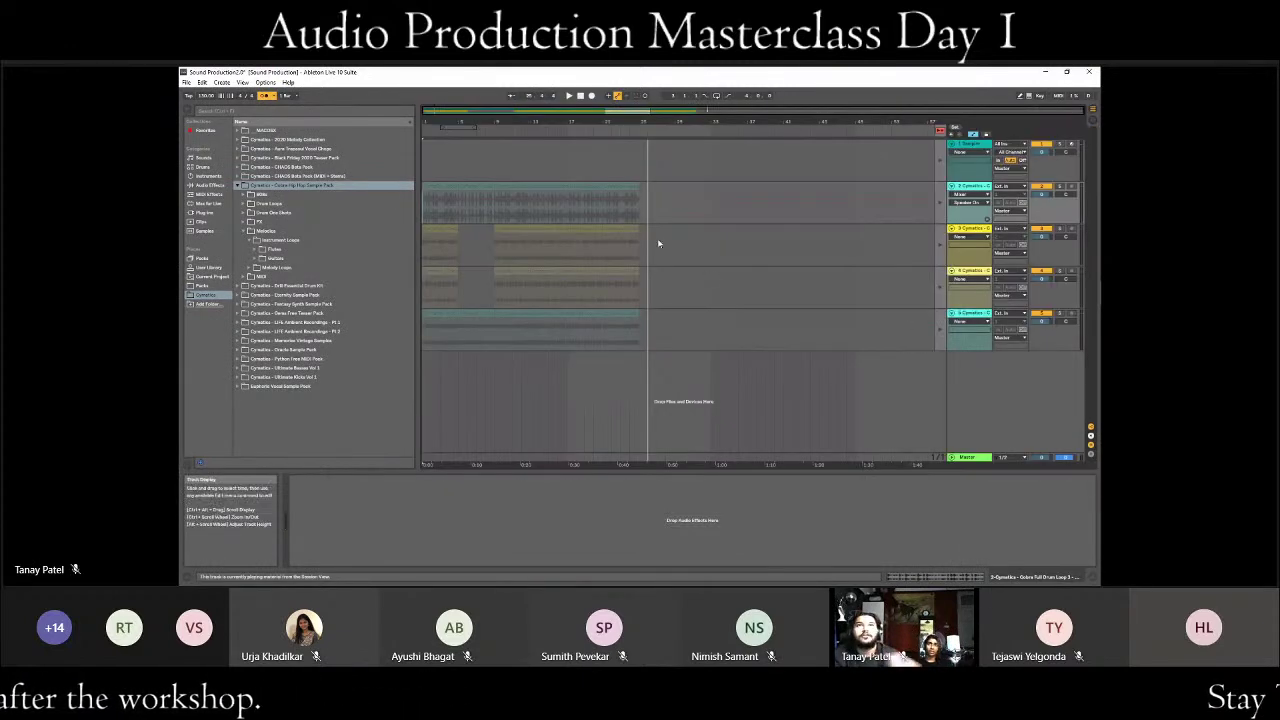
- Return all tracks to Arrangement playback and place the insert marker at the start of the Sampler track
{"action": "left_click", "coordinate": [800, 208]}
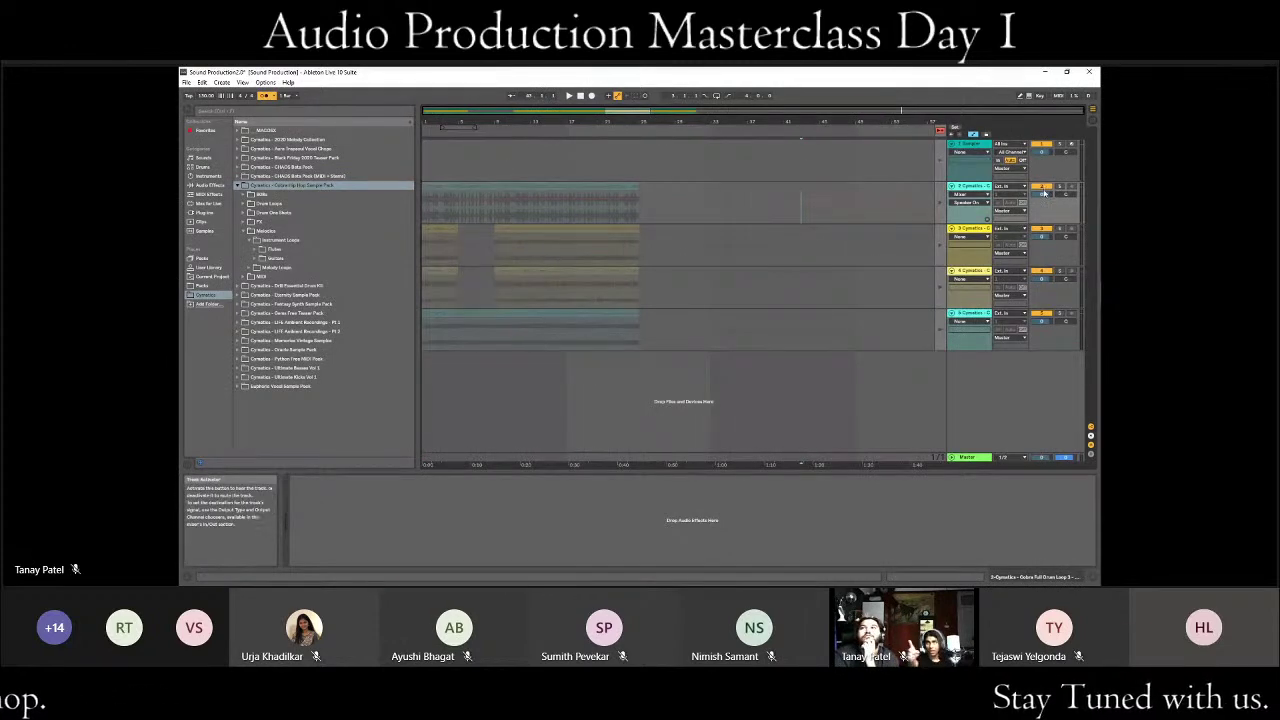
{"action": "left_click", "coordinate": [940, 131]}
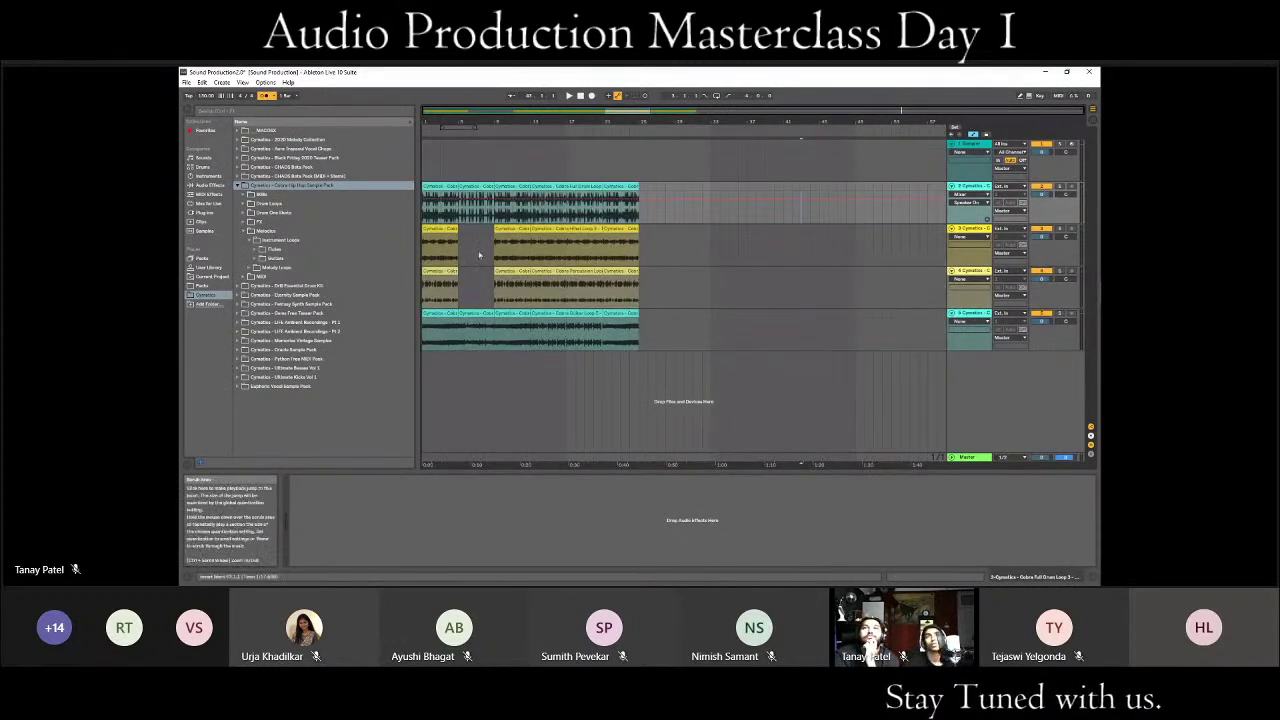
{"action": "left_click_drag", "start_coordinate": [475, 144], "coordinate": [475, 170]}
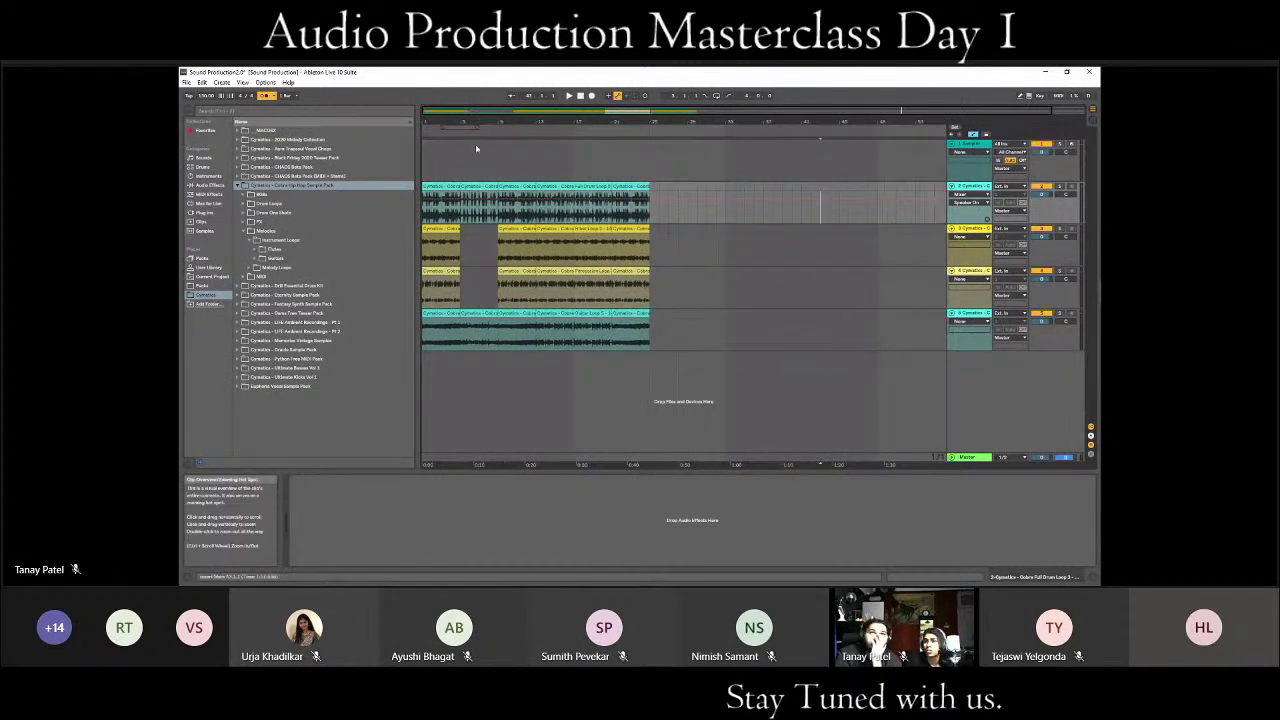
{"action": "left_click", "coordinate": [422, 163]}
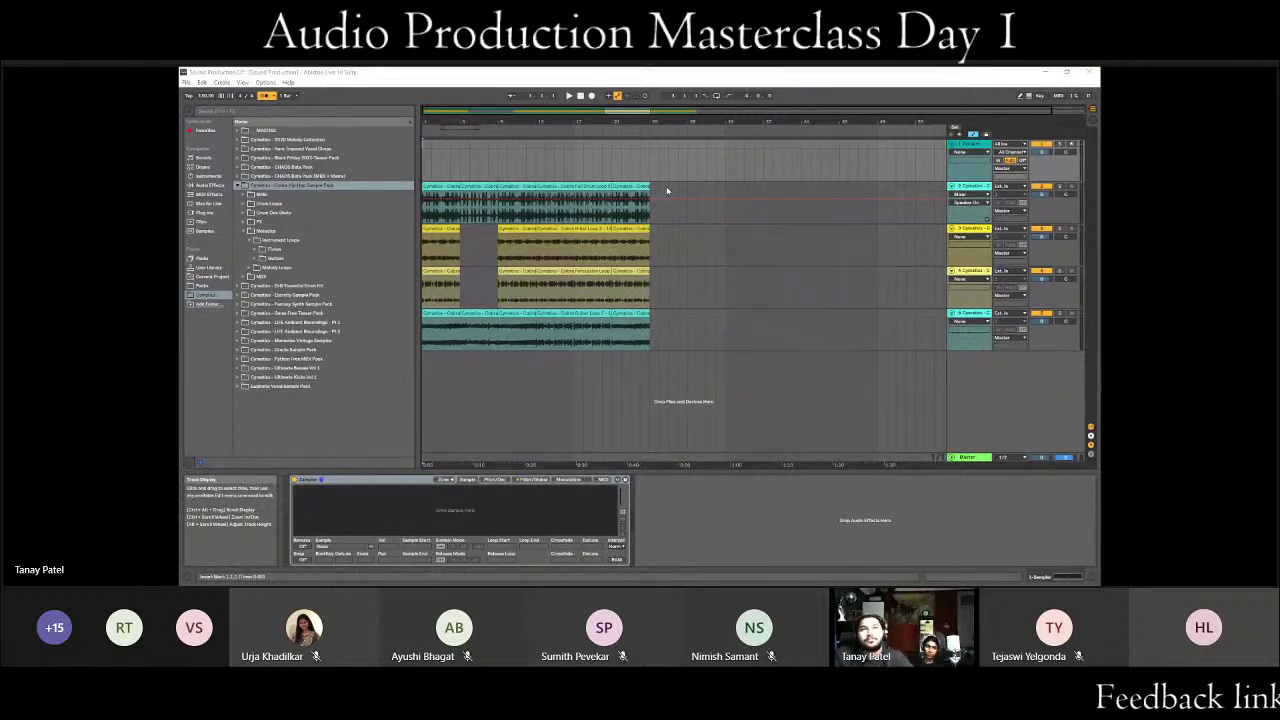
- Compare the Session View with the recorded arrangement and play the arrangement from the start
{"action": "left_click", "coordinate": [681, 198]}
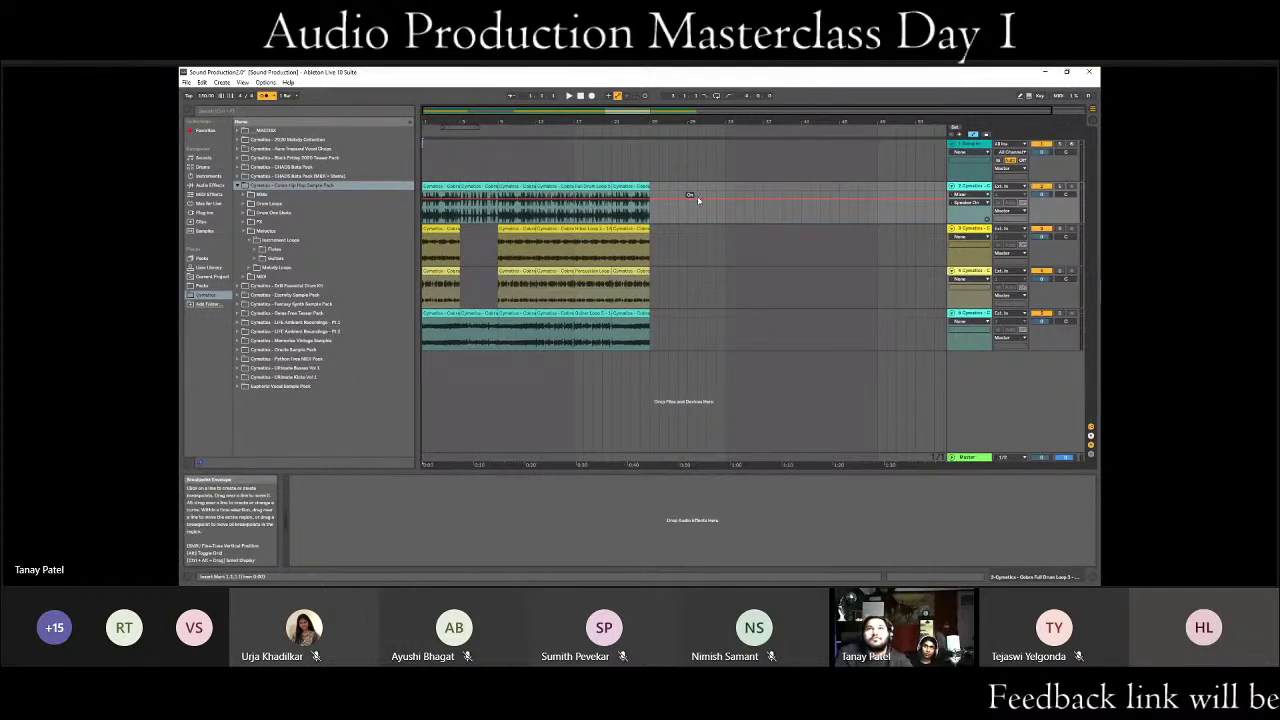
{"action": "key", "text": "Tab"}
{"action": "left_click", "coordinate": [662, 162]}
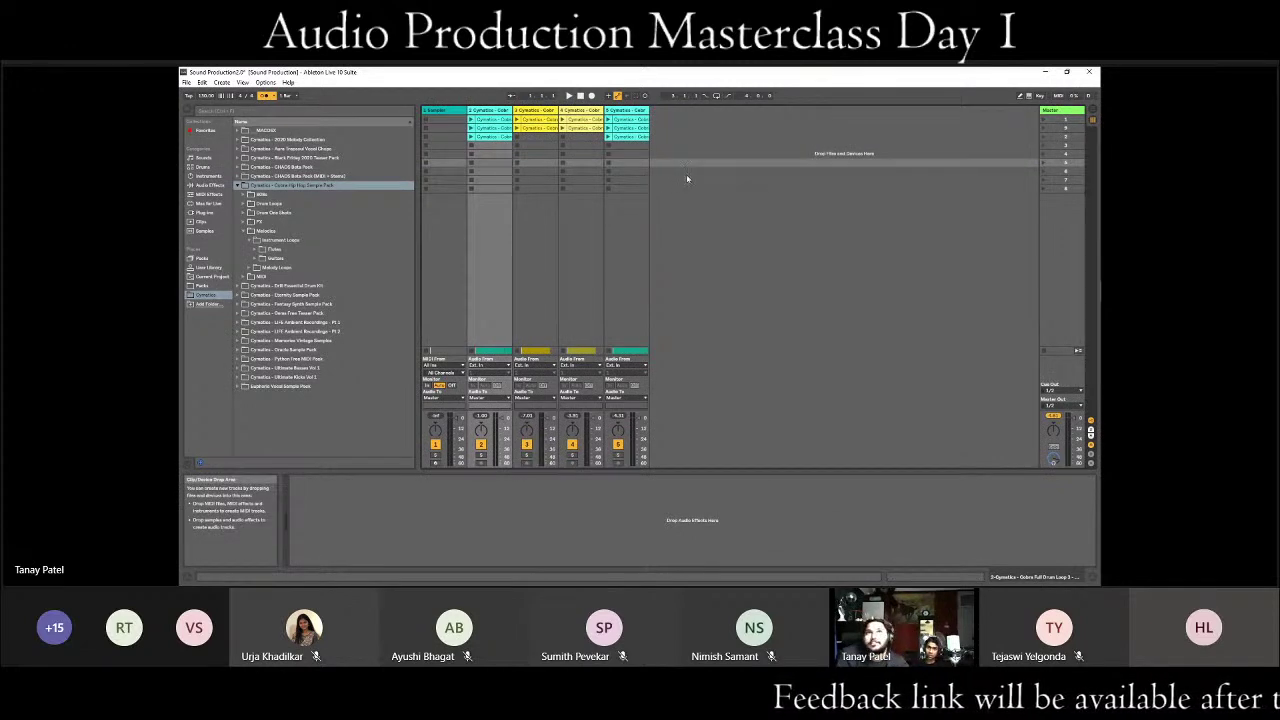
{"action": "key", "text": "Tab"}
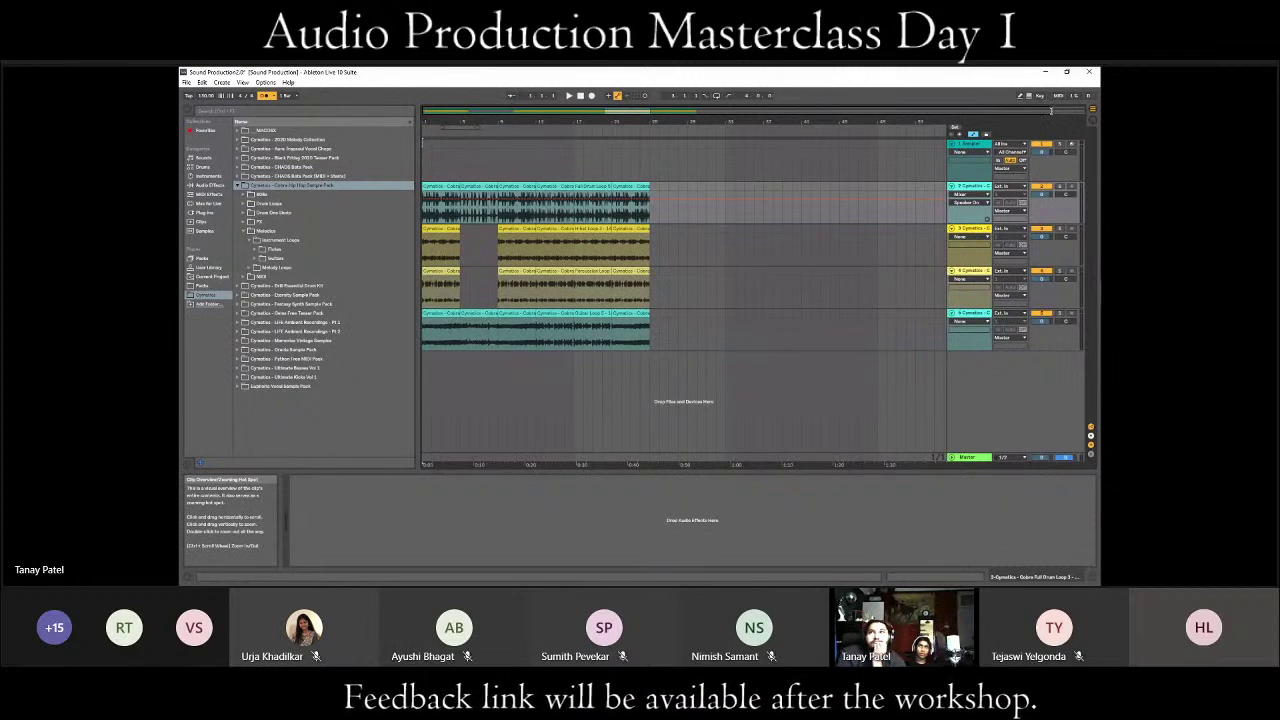
{"action": "left_click_drag", "start_coordinate": [1050, 110], "coordinate": [760, 250]}
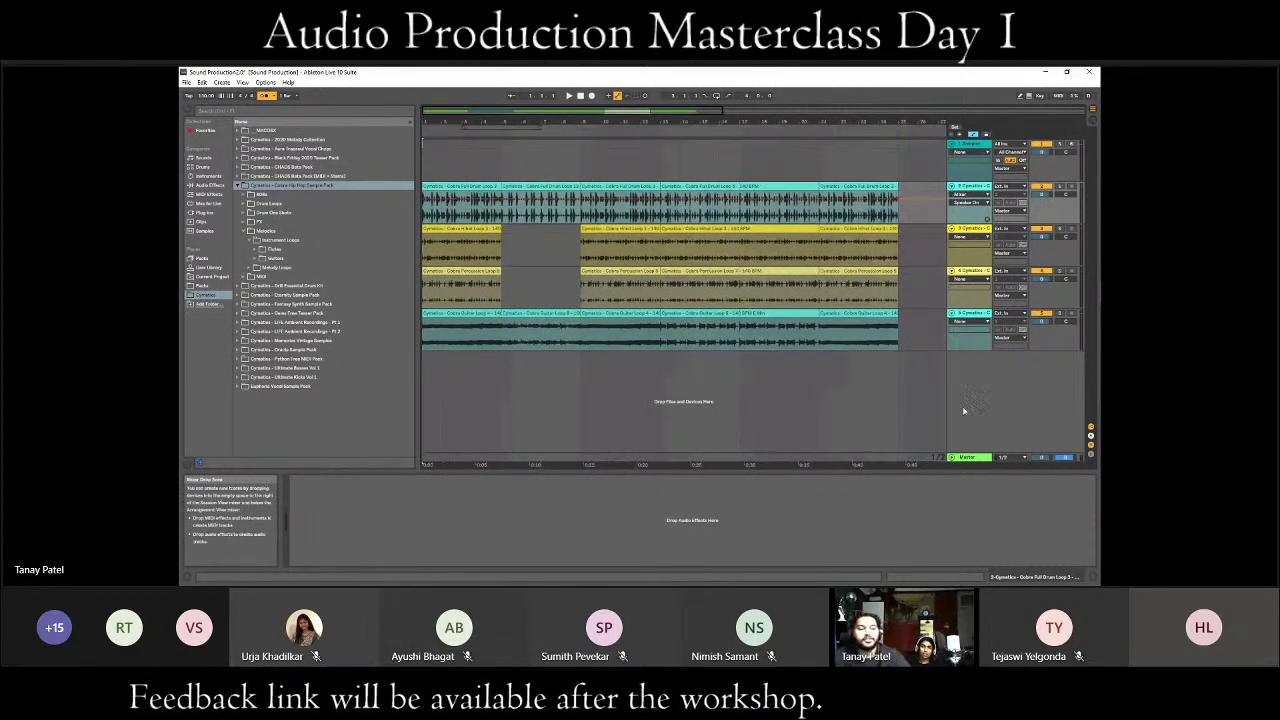
{"action": "key", "text": "space"}
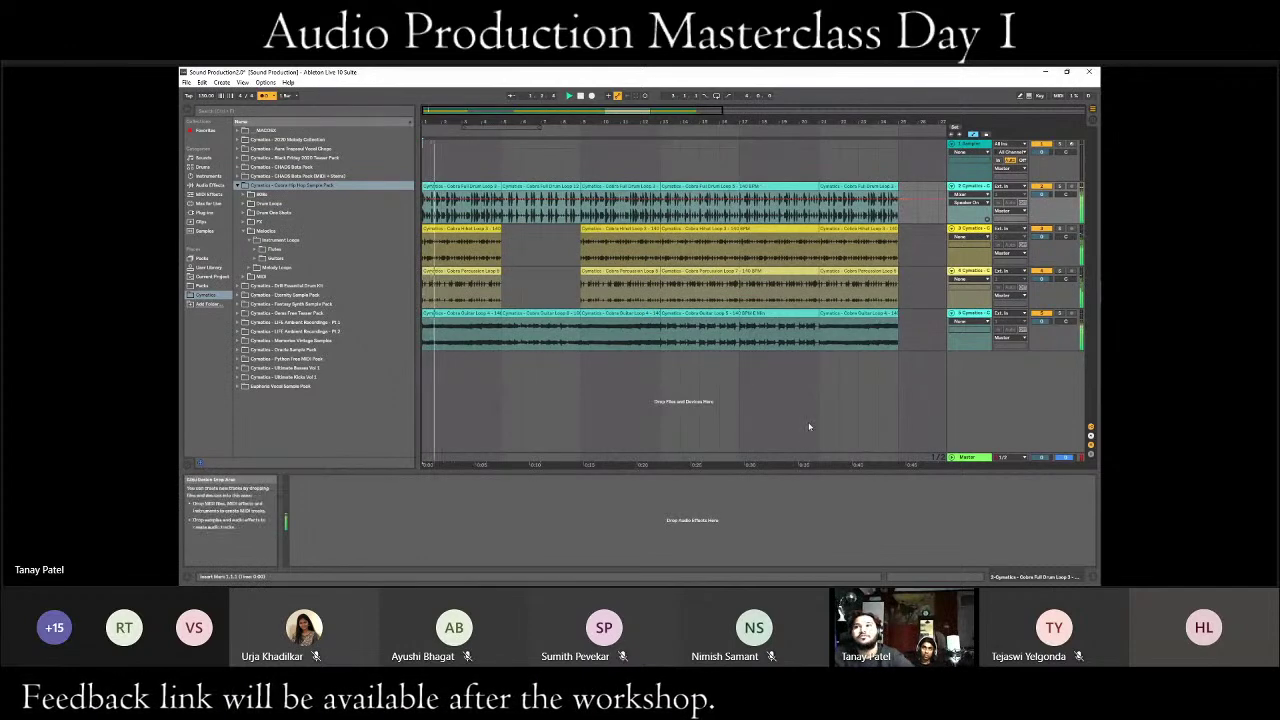
- Select the Master track in the Session View to show its device chain, and play the arrangement again
{"action": "key", "text": "Tab"}
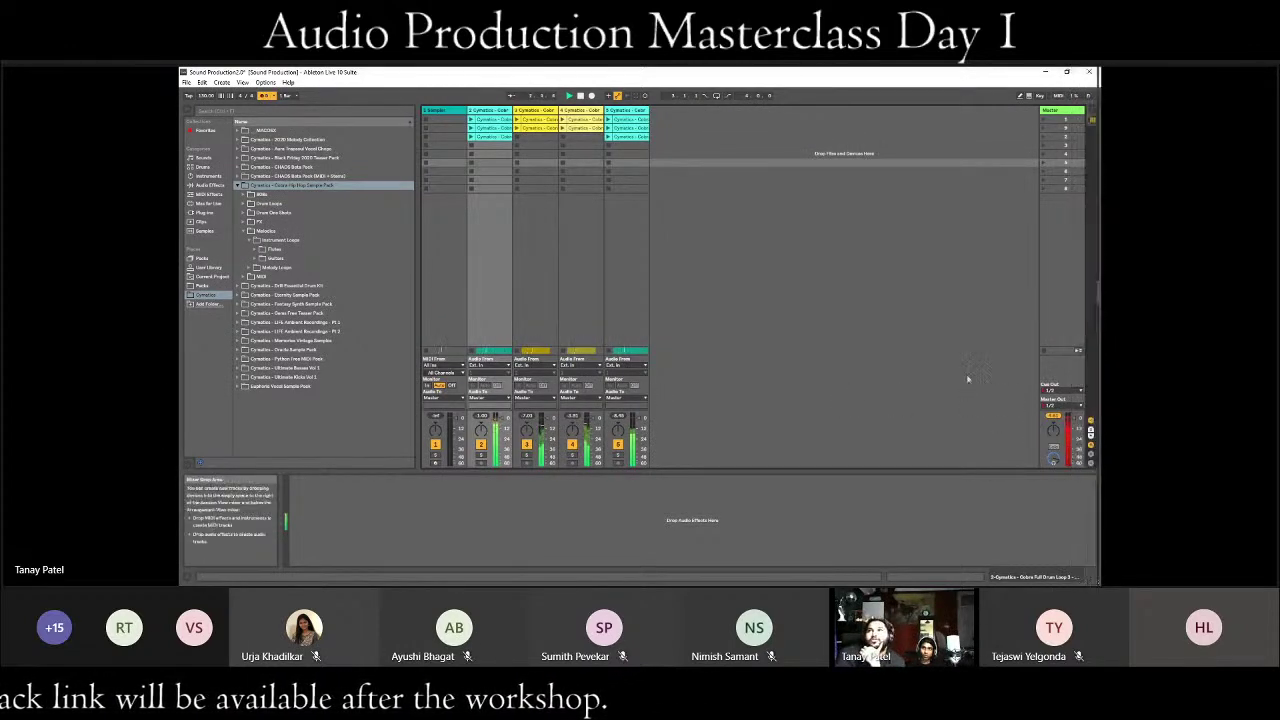
{"action": "left_click", "coordinate": [1062, 110]}
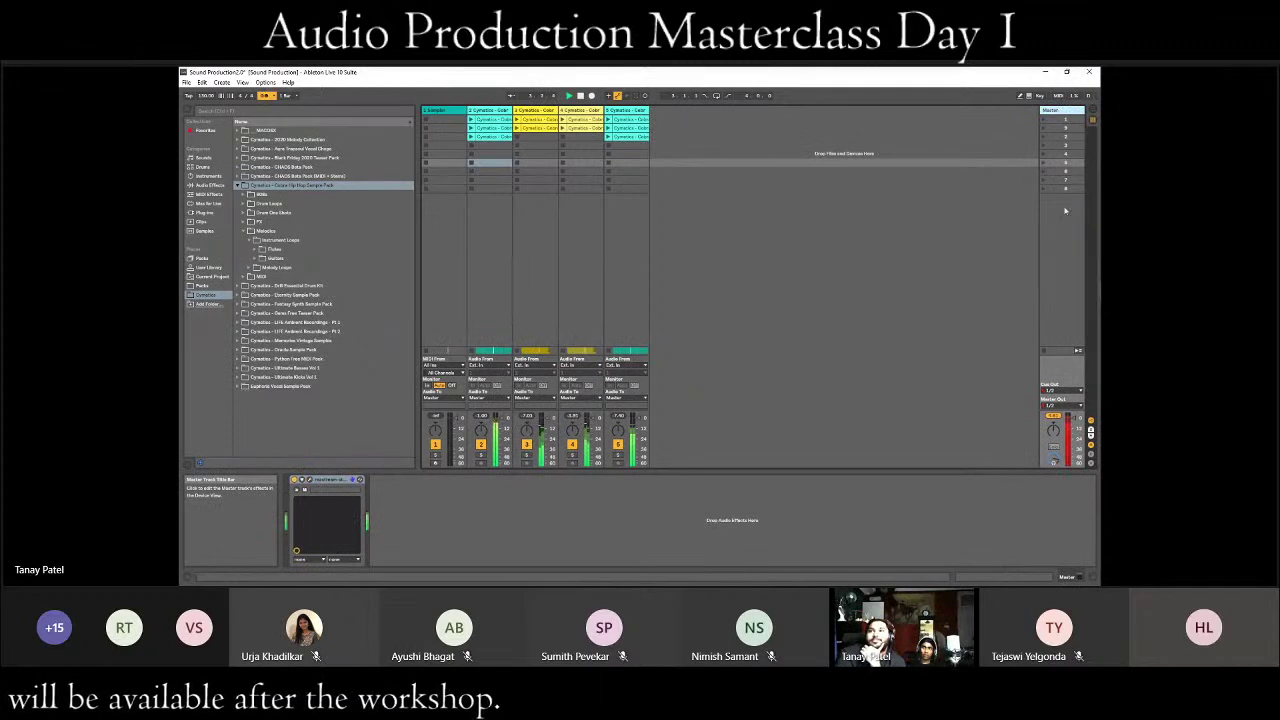
{"action": "left_click_drag", "start_coordinate": [1069, 428], "coordinate": [1066, 437]}
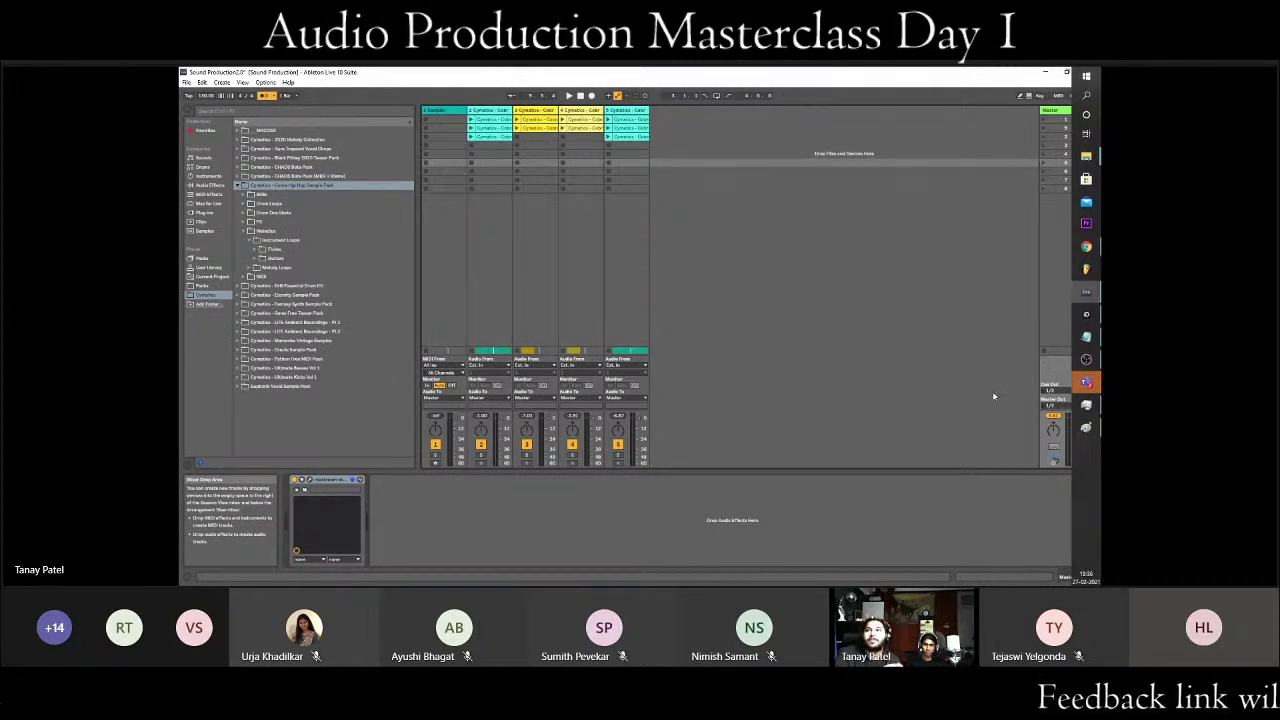
{"action": "key", "text": "space"}
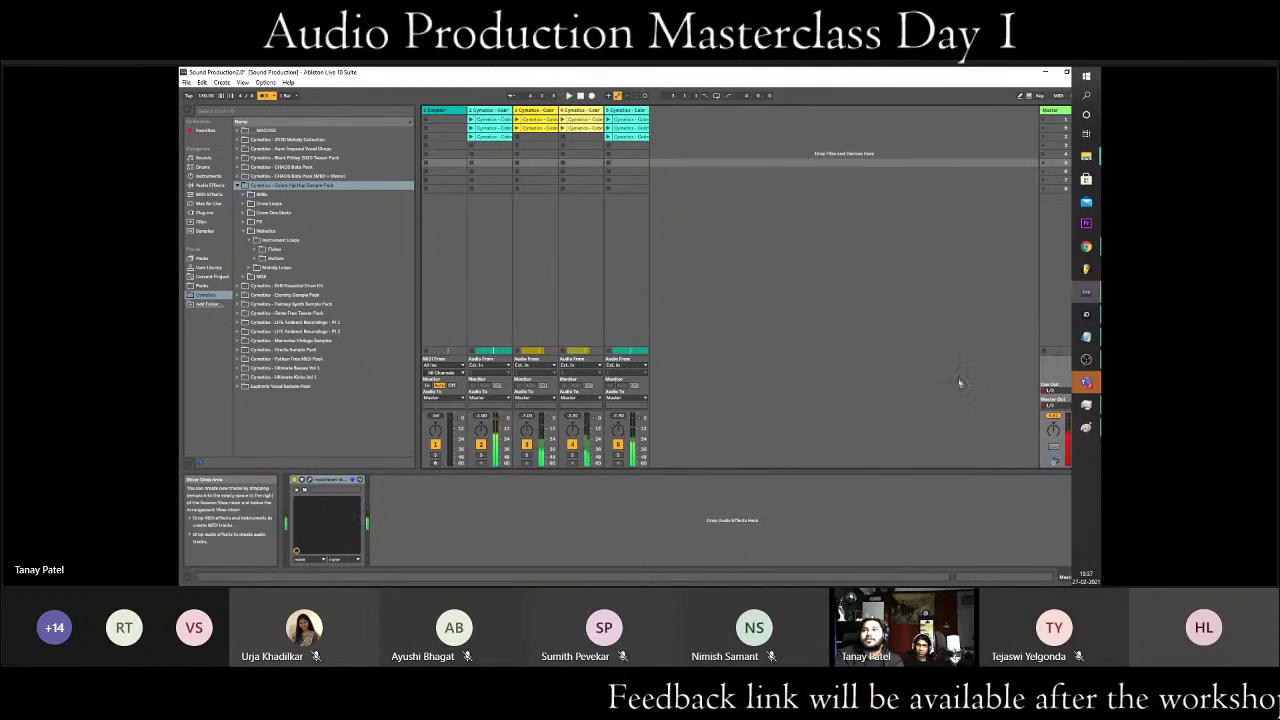
- Open the Windows taskbar settings
{"action": "right_click", "coordinate": [1085, 516]}
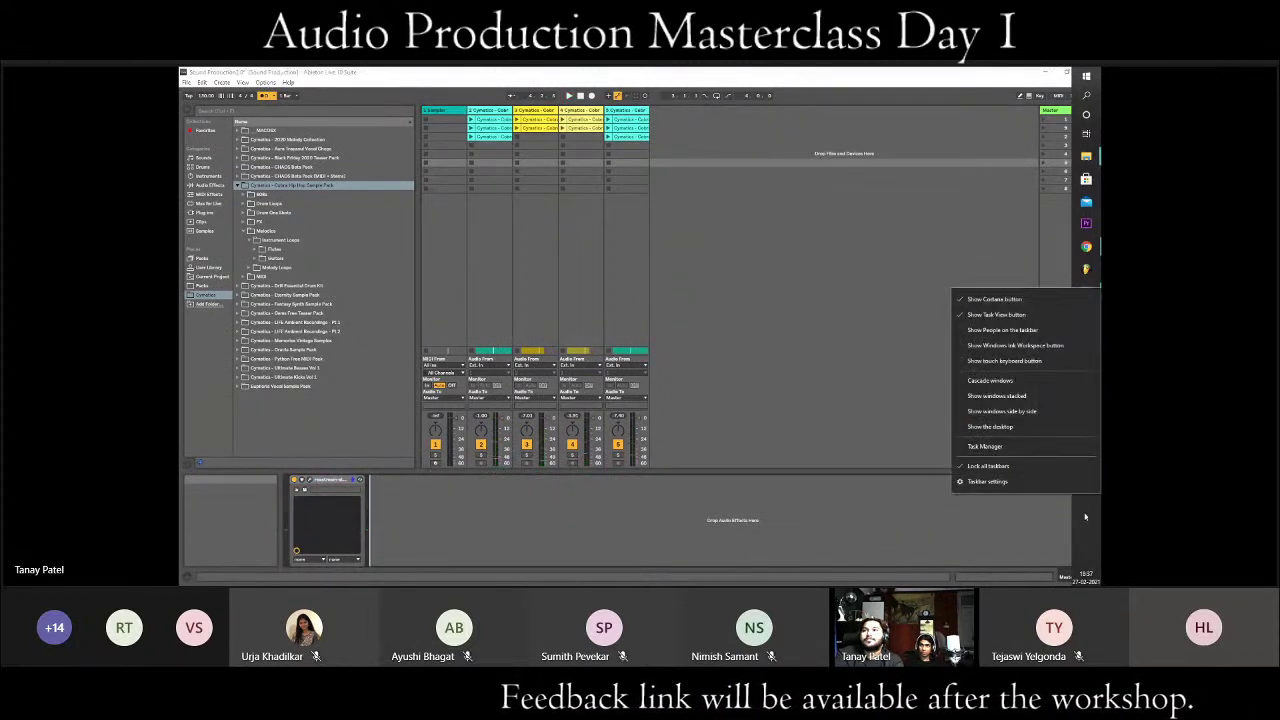
{"action": "left_click", "coordinate": [1020, 483]}
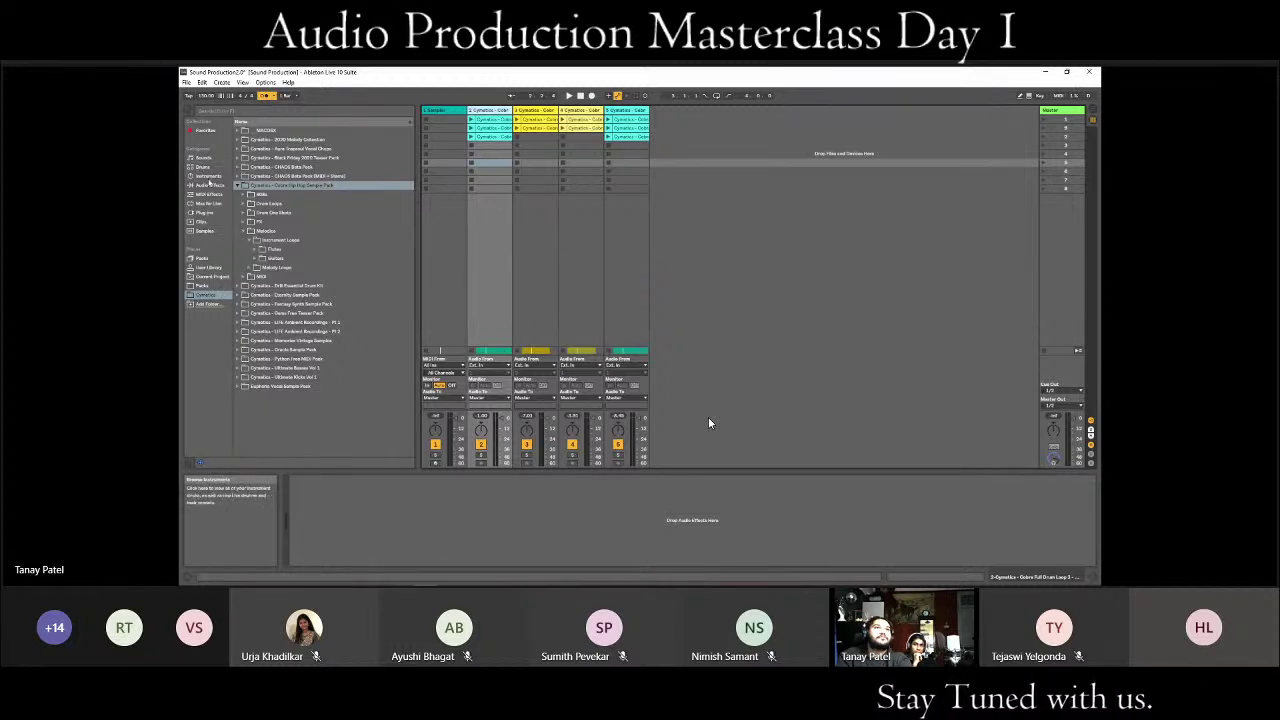
- Add the Utility audio effect to the full drum loop track, and play that track soloed to check its level
{"action": "scroll", "coordinate": [304, 423], "scroll_direction": "down", "scroll_amount": 2}
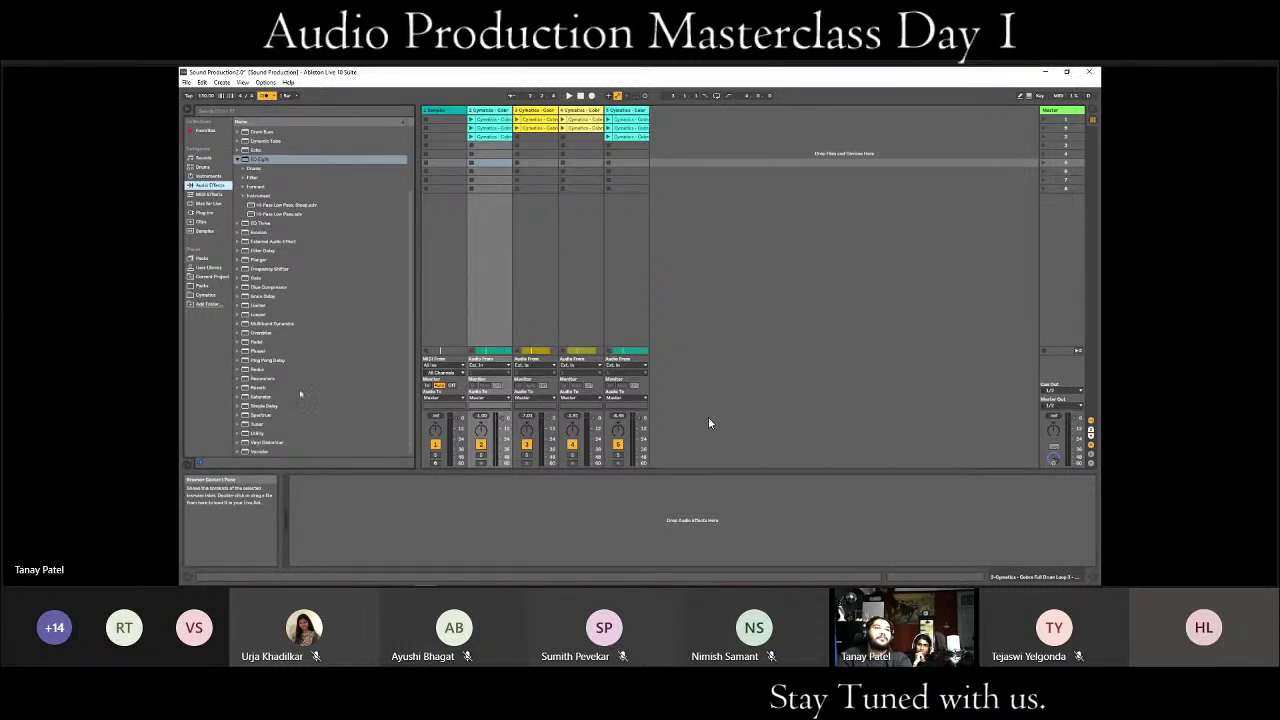
{"action": "key", "text": "Left"}
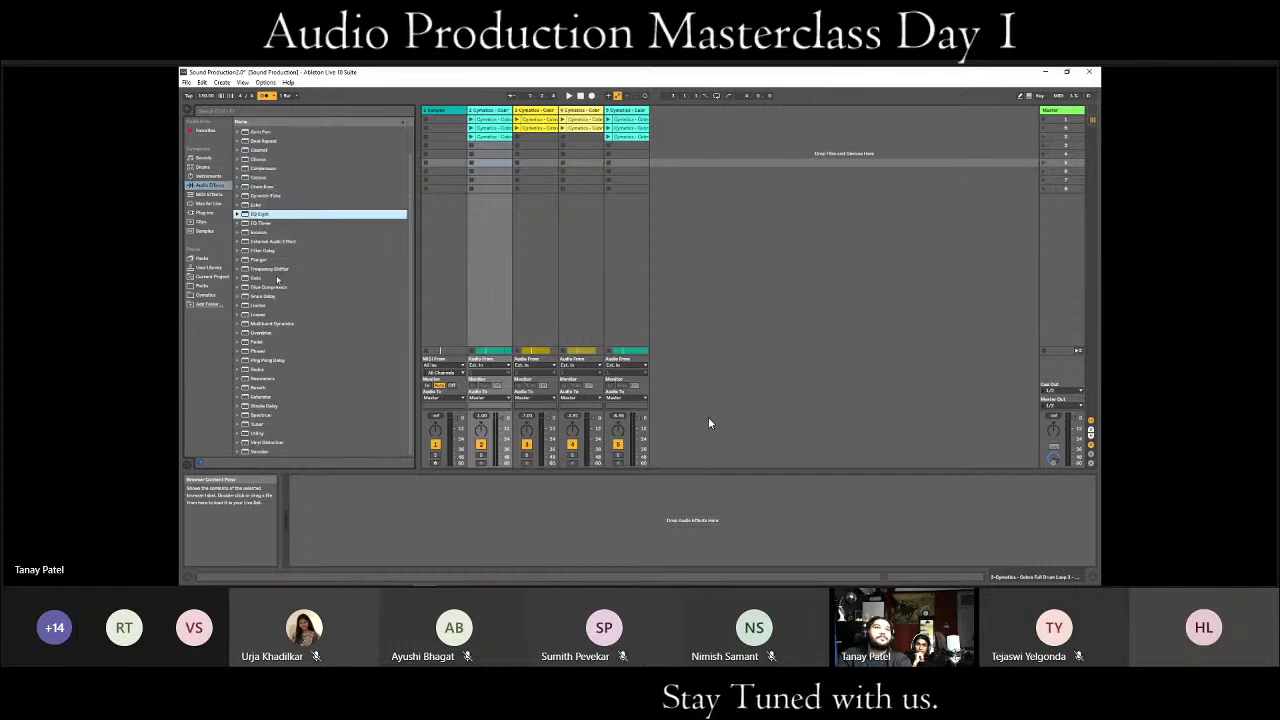
{"action": "left_click", "coordinate": [262, 434]}
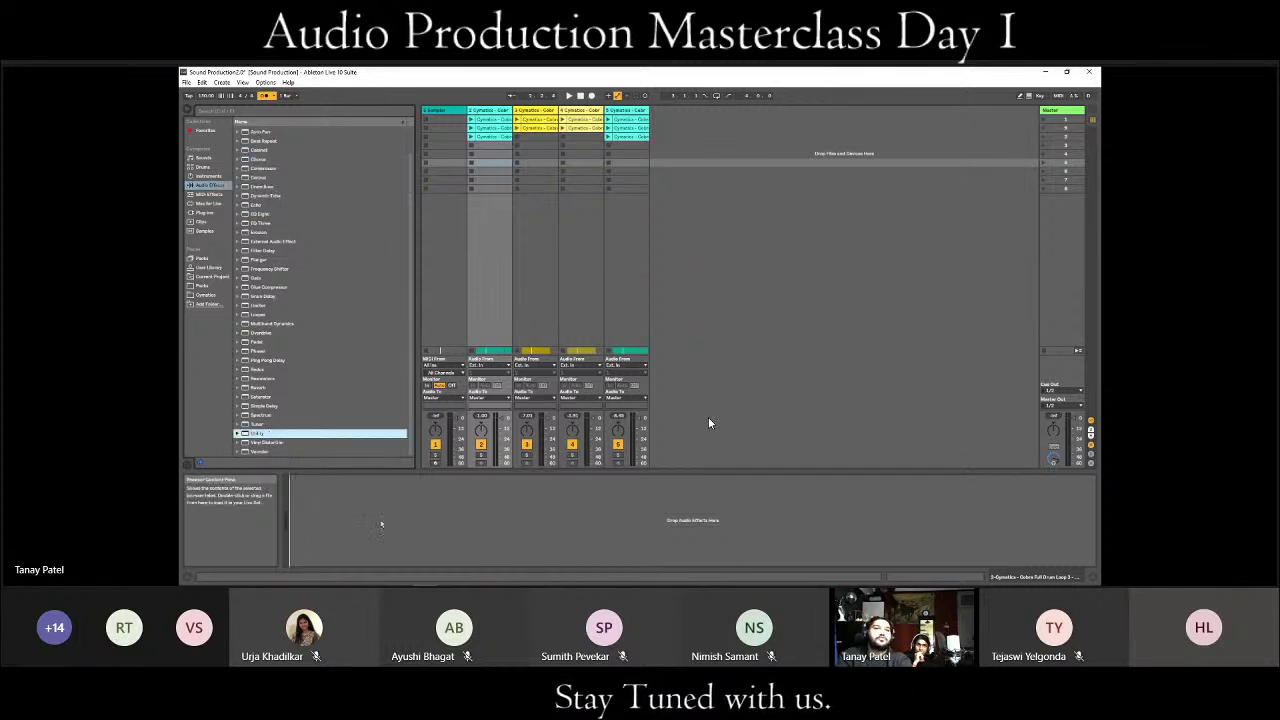
{"action": "left_click_drag", "start_coordinate": [381, 524], "coordinate": [407, 504]}
{"action": "left_click", "coordinate": [481, 455]}
{"action": "key", "text": "space"}
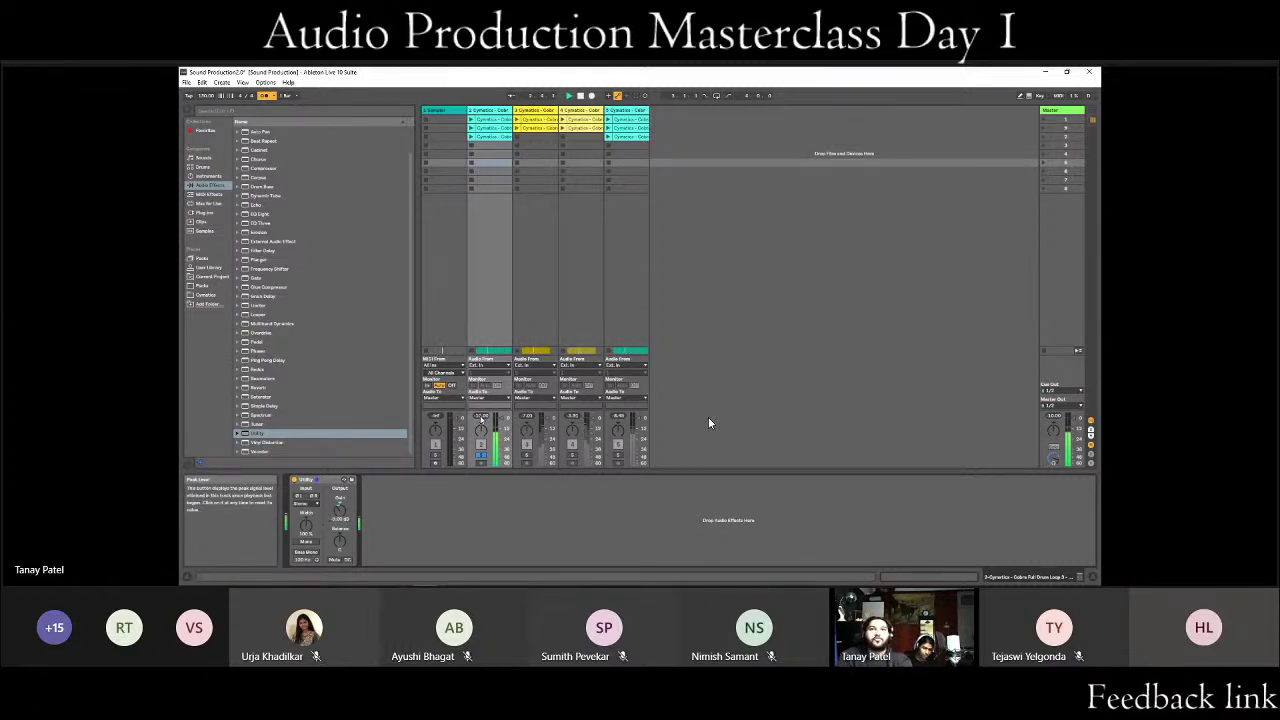
- Play the hi-hat loop track soloed to check its level, and add the Utility audio effect to it
{"action": "key", "text": "Right"}
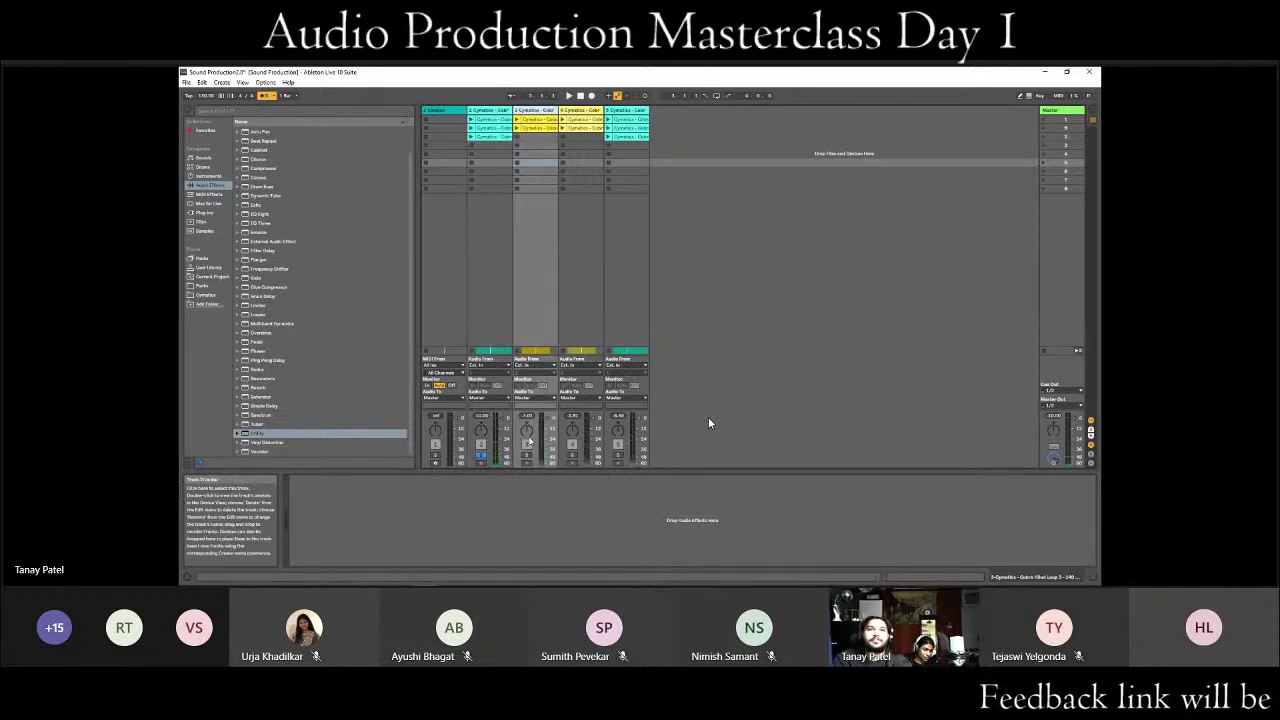
{"action": "key", "text": "space"}
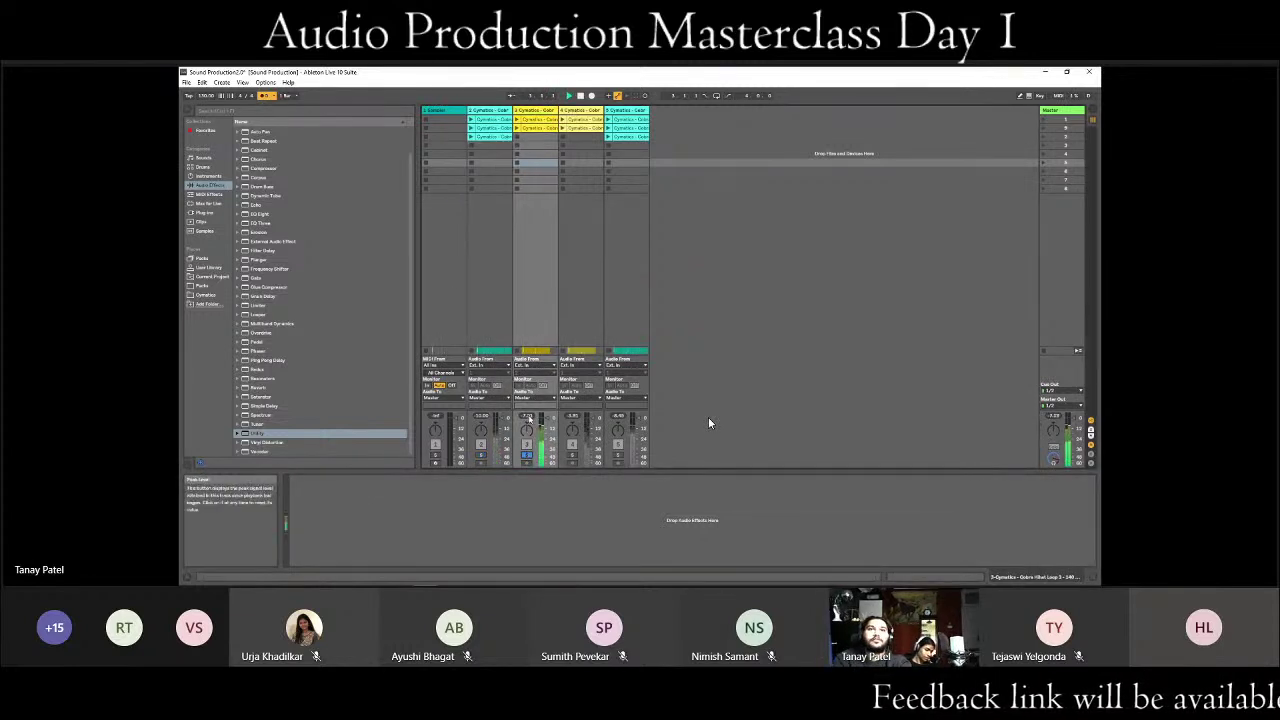
{"action": "left_click", "coordinate": [320, 432]}
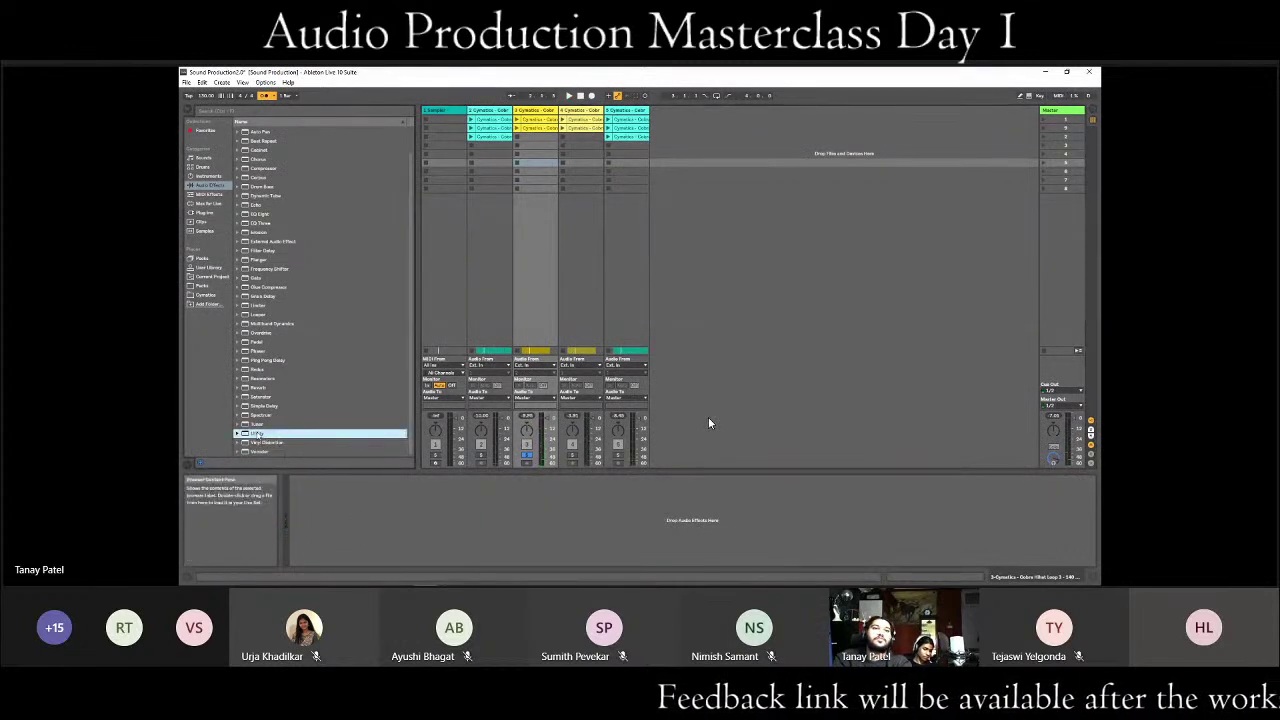
{"action": "key", "text": "Return"}
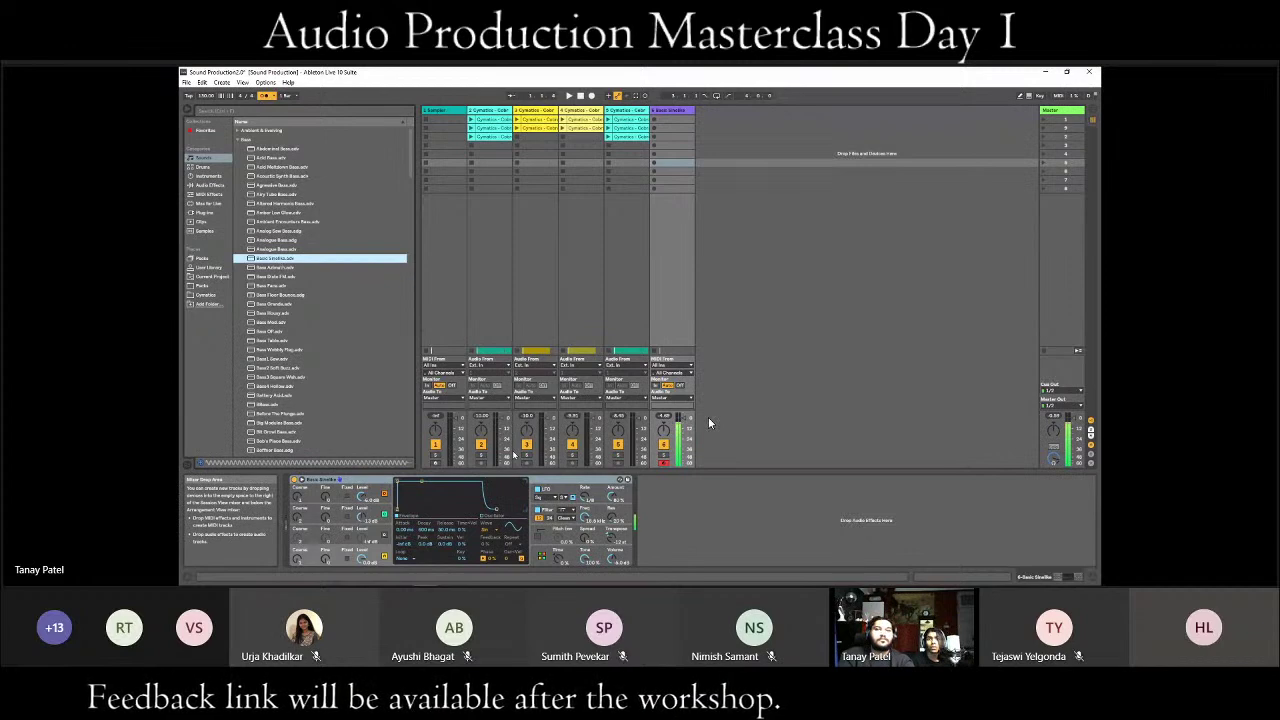
- Create an empty MIDI clip in the first slot of the bass track and switch to the Arrangement View
{"action": "double_click", "coordinate": [668, 119]}
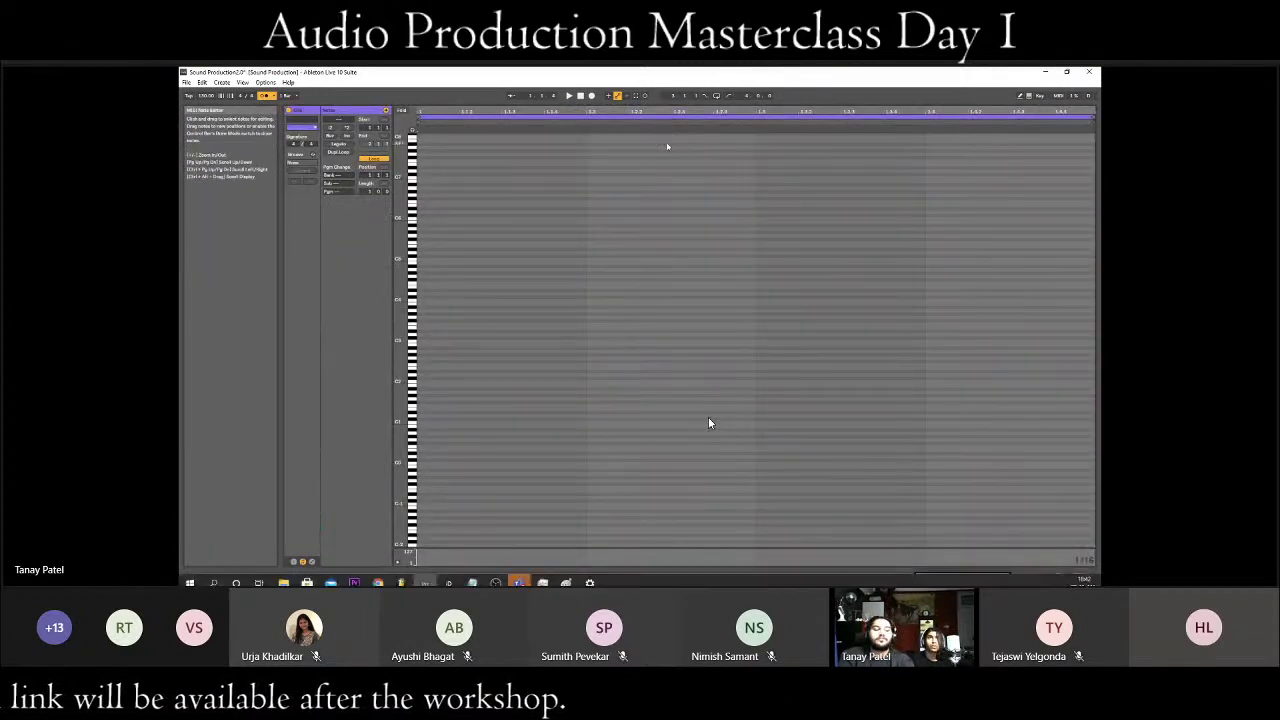
{"action": "key", "text": "Tab"}
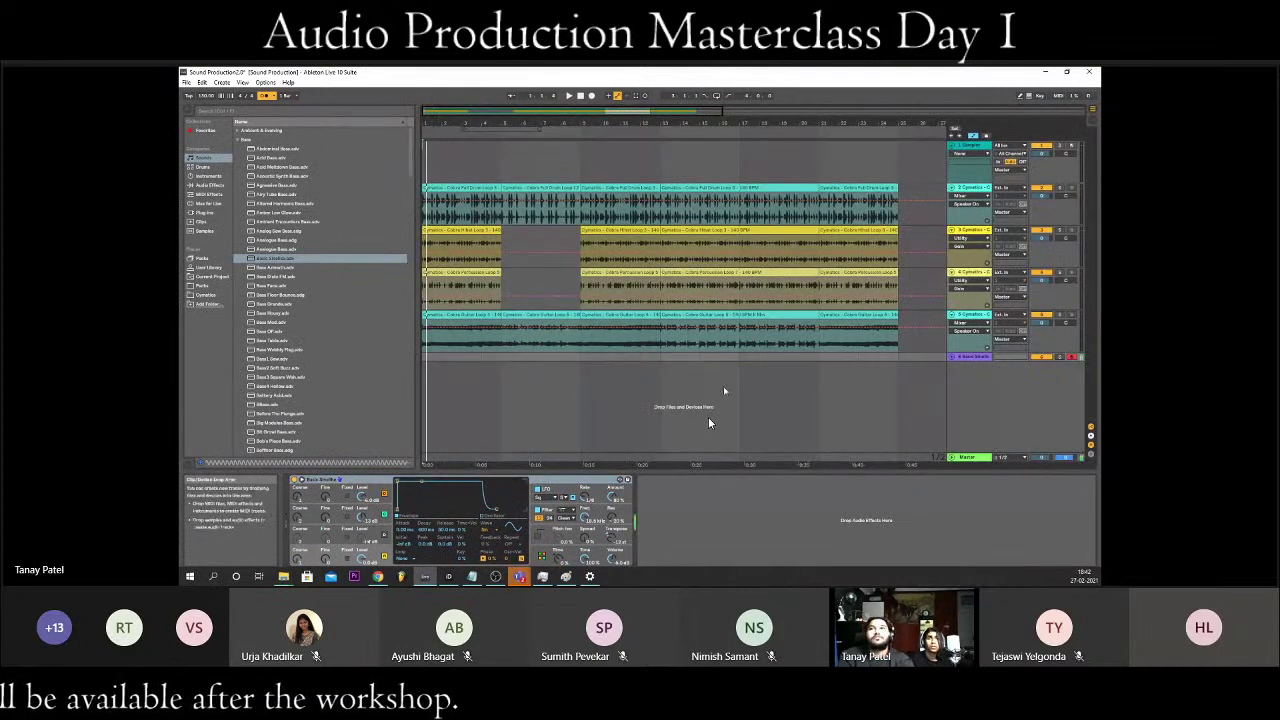
- Record a bass line on the bass track from the start of the arrangement to about bar 13, and unfold the track
{"action": "left_click", "coordinate": [424, 168]}
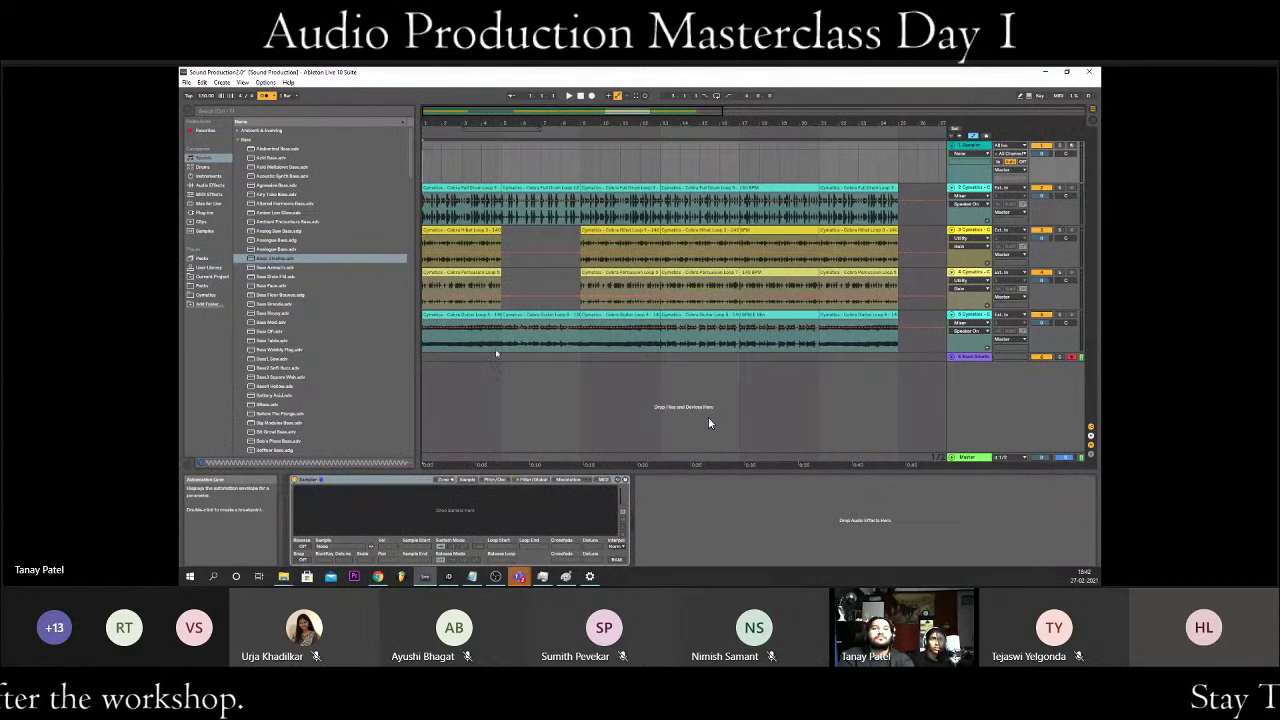
{"action": "key", "text": "space"}
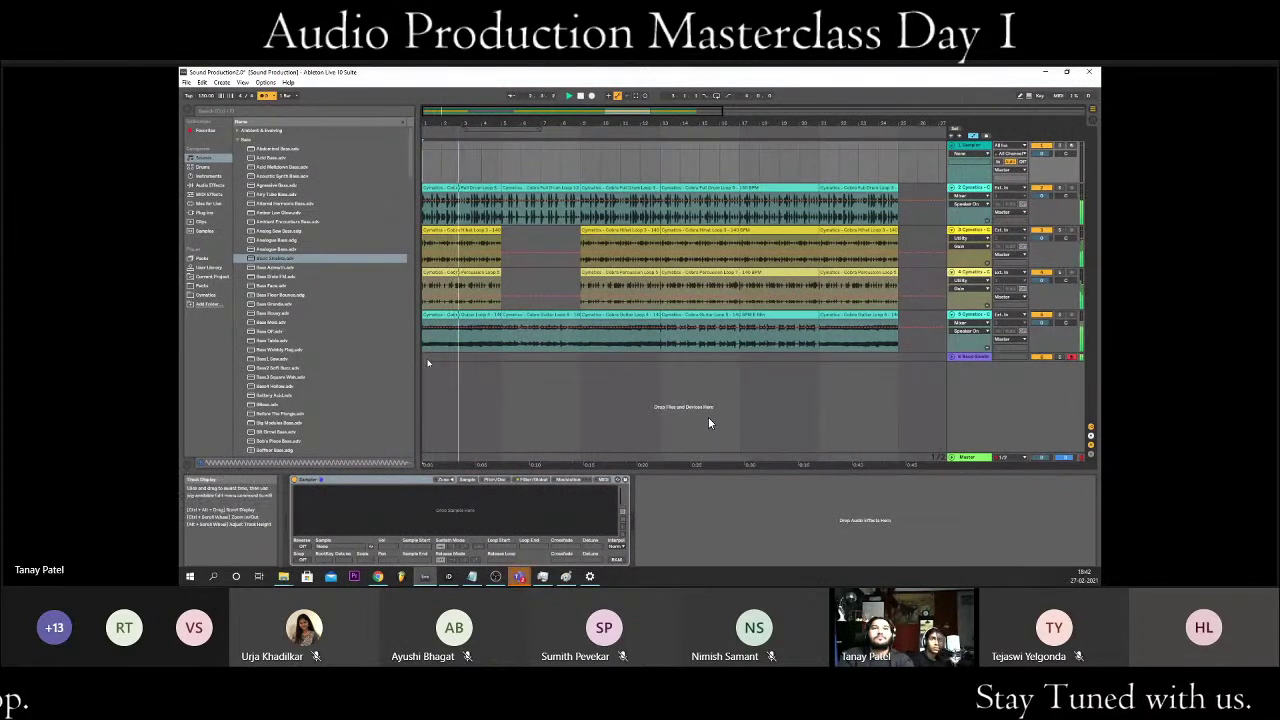
{"action": "right_click", "coordinate": [425, 360]}
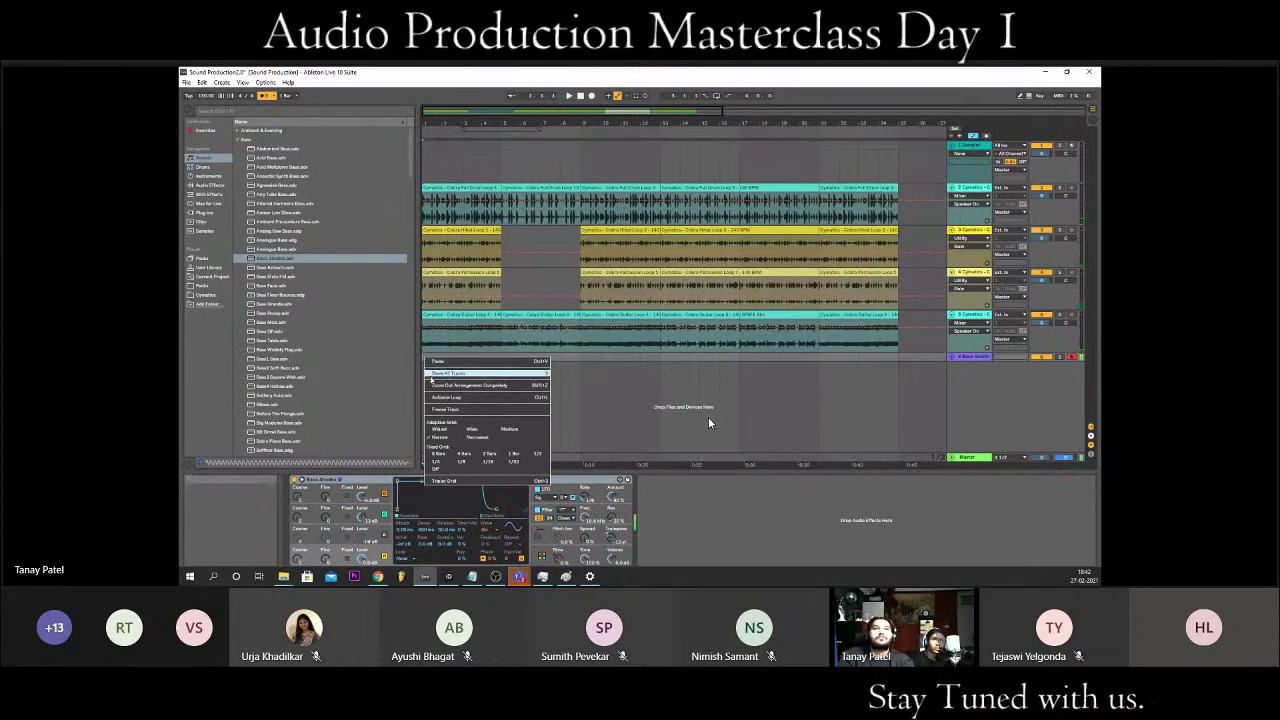
{"action": "left_click", "coordinate": [583, 402]}
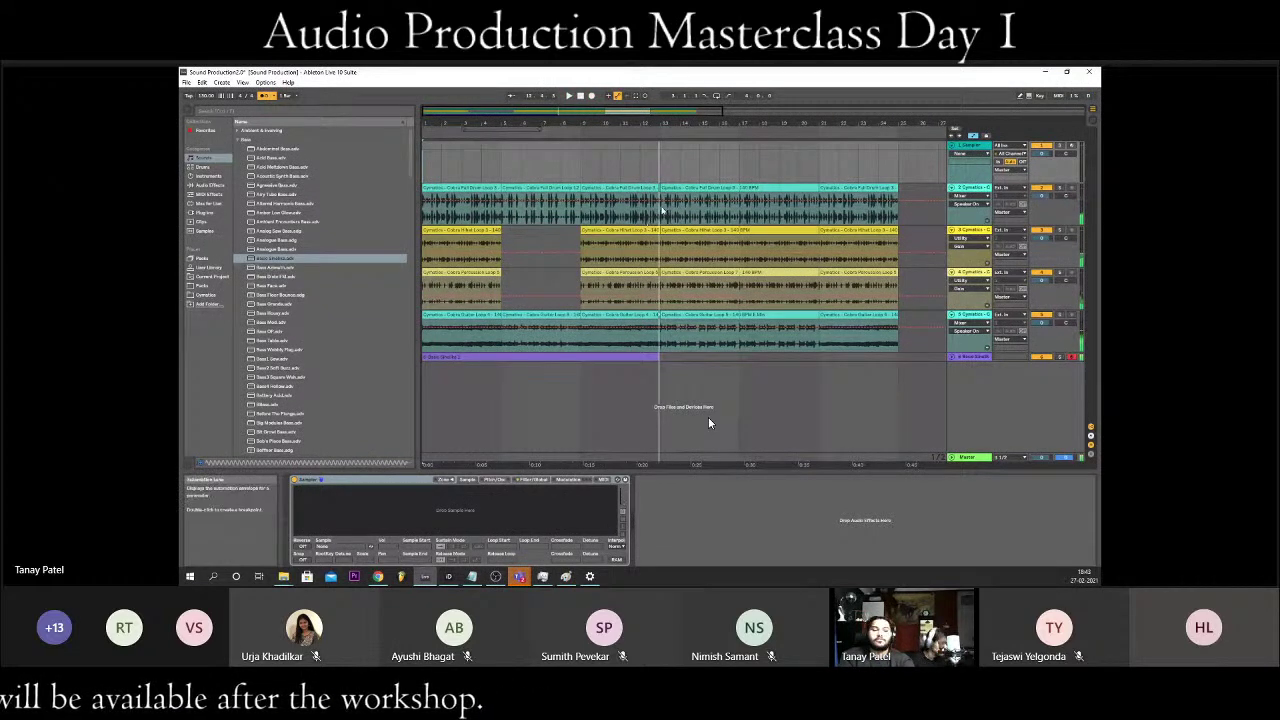
{"action": "key", "text": "Tab"}
{"action": "key", "text": "Tab"}
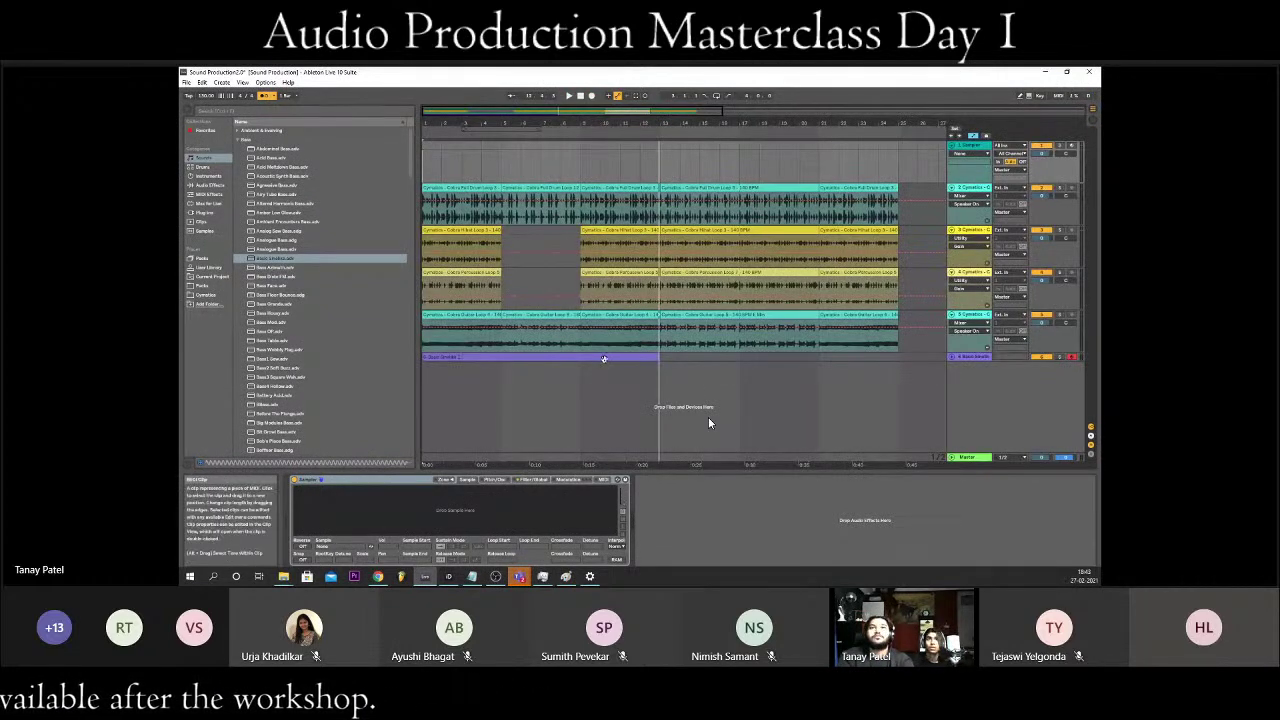
{"action": "key", "text": "space"}
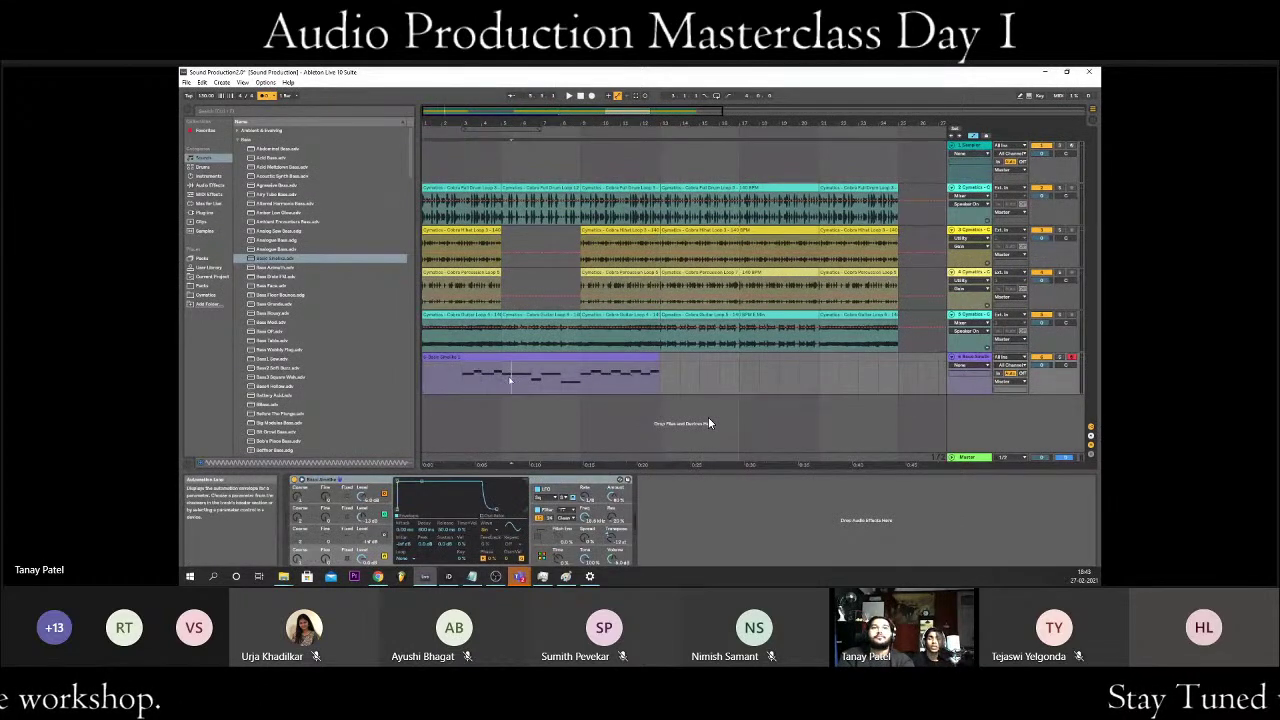
- Open the recorded bass clip and quantize the starts of all its notes to the current grid
{"action": "double_click", "coordinate": [478, 375]}
{"action": "scroll", "coordinate": [477, 357], "scroll_direction": "up", "scroll_amount": 3}
{"action": "scroll", "coordinate": [607, 281], "scroll_direction": "up", "scroll_amount": 2}
{"action": "left_click_drag", "start_coordinate": [511, 195], "coordinate": [1016, 366]}
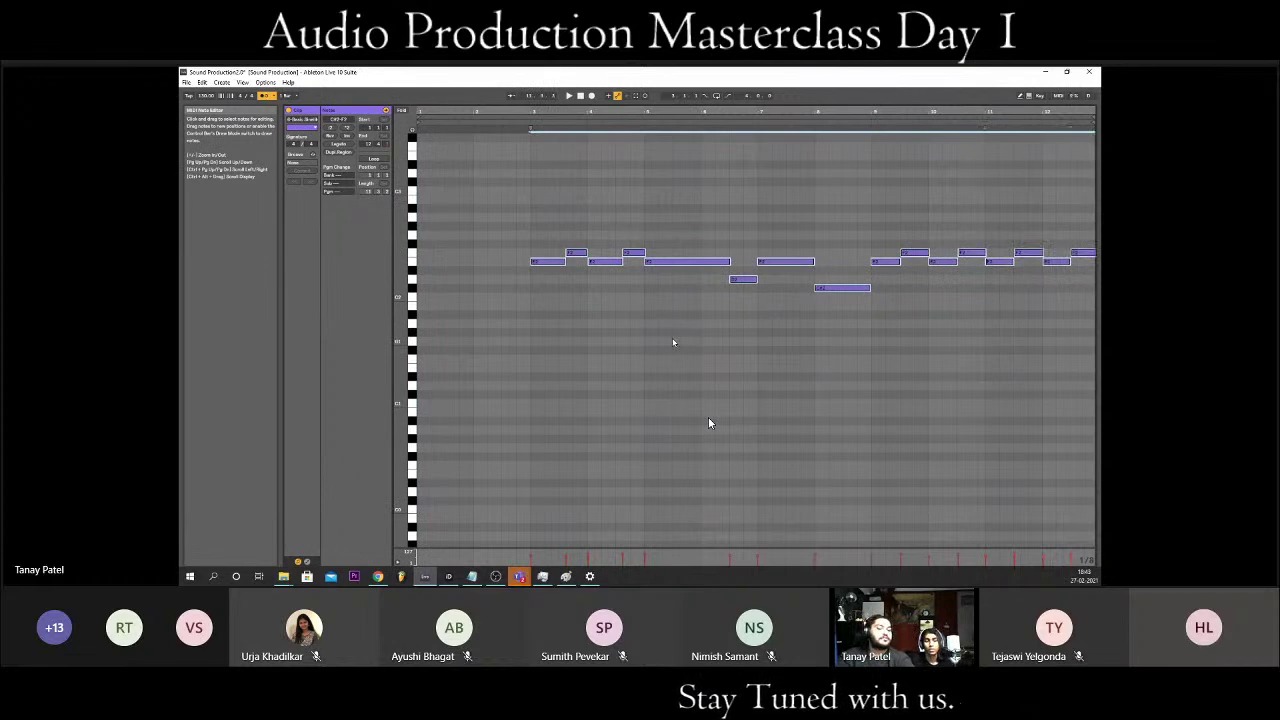
{"action": "key", "text": "ctrl+shift+u"}
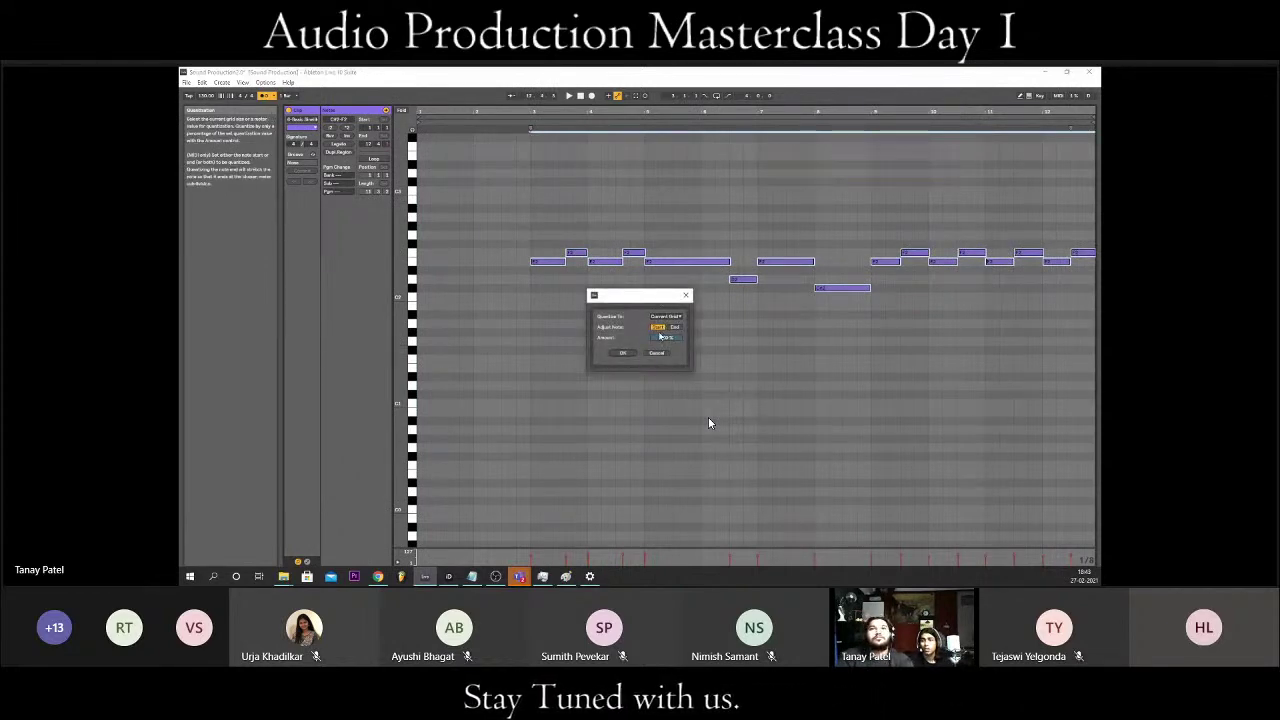
{"action": "left_click", "coordinate": [624, 354]}
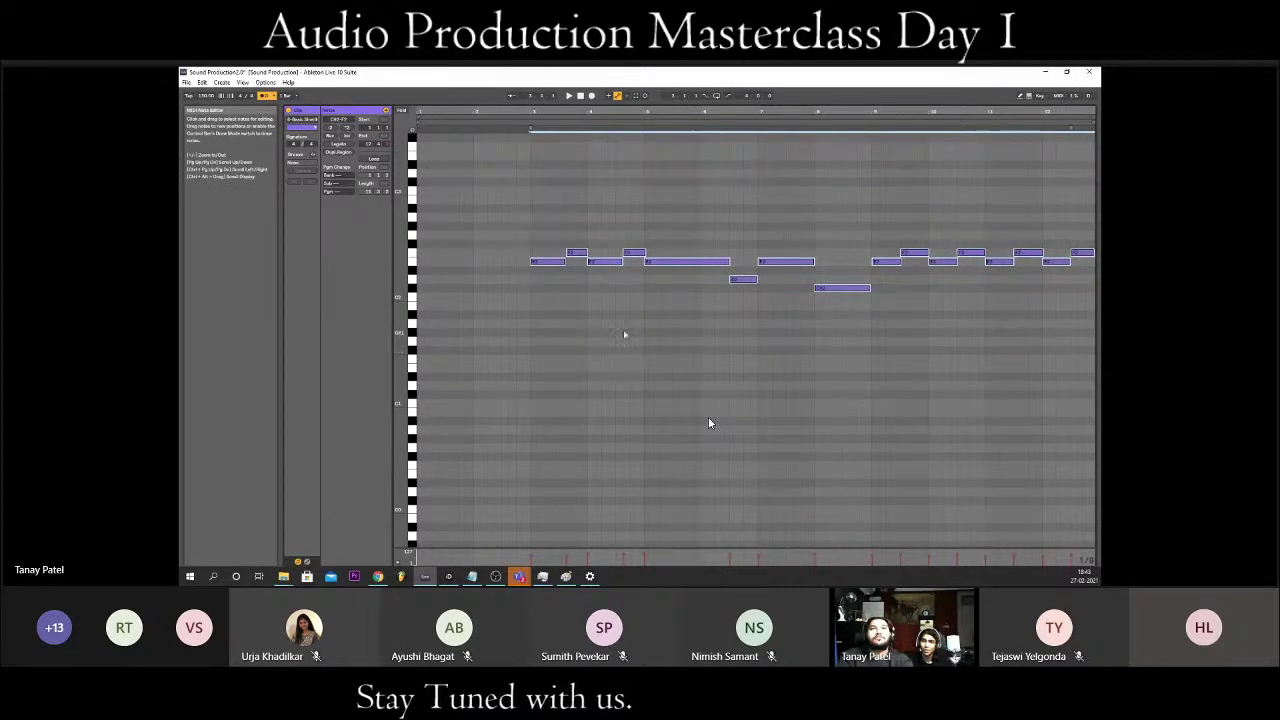
- Copy the four E2 and F2 notes of bars 3 and 4 to the start of bar 1 and play them
{"action": "left_click", "coordinate": [558, 282]}
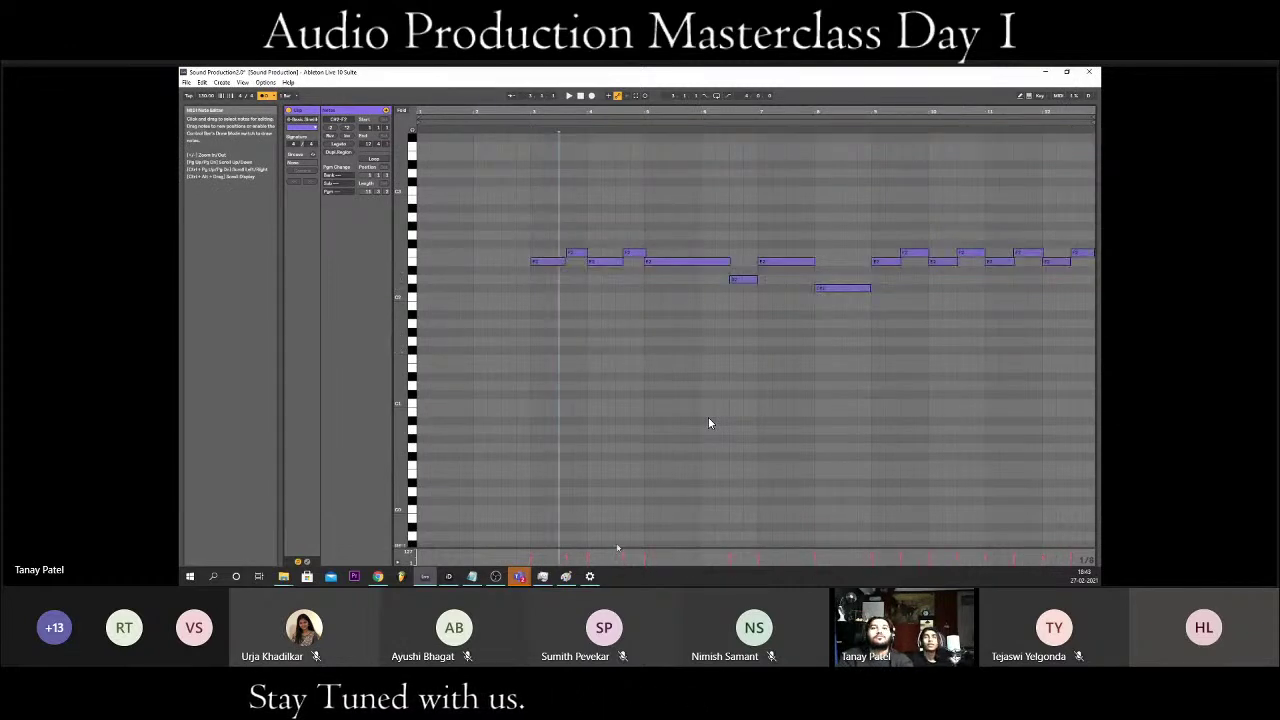
{"action": "scroll", "coordinate": [560, 298], "scroll_direction": "up", "scroll_amount": 3}
{"action": "scroll", "coordinate": [550, 312], "scroll_direction": "down", "scroll_amount": 3}
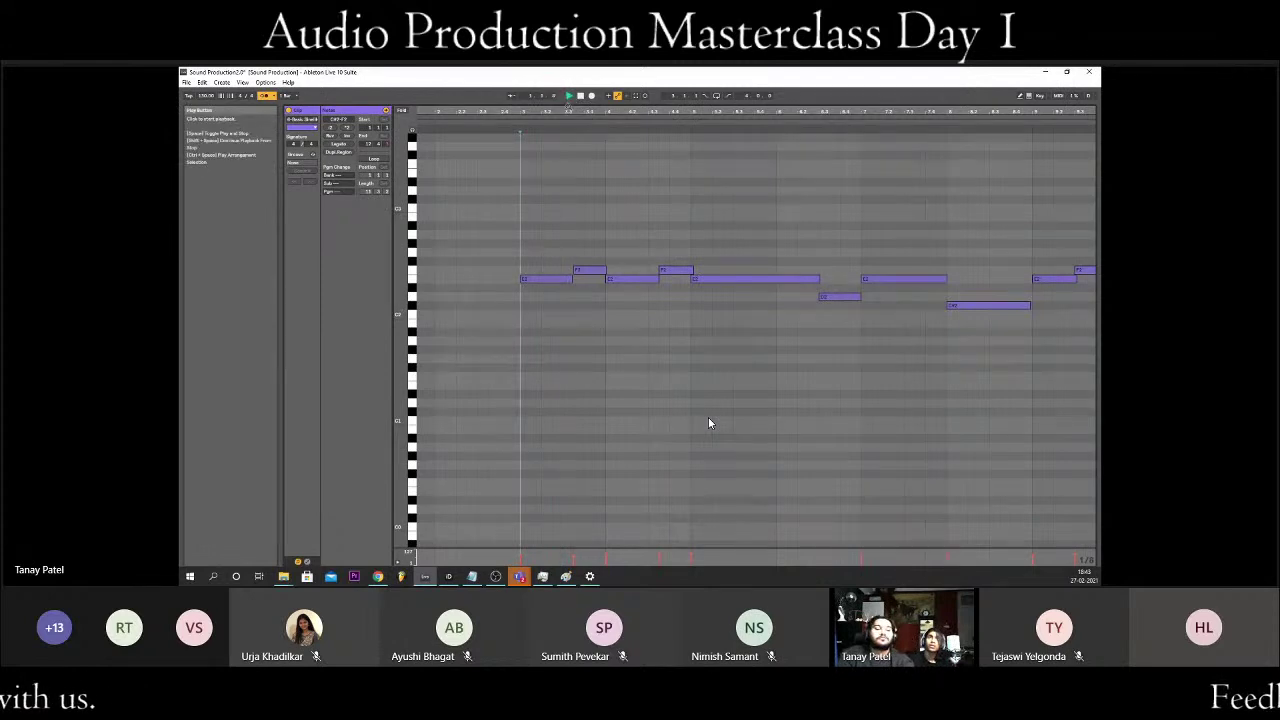
{"action": "scroll", "coordinate": [709, 423], "scroll_direction": "up", "scroll_amount": 5}
{"action": "scroll", "coordinate": [709, 423], "scroll_direction": "down", "scroll_amount": 5}
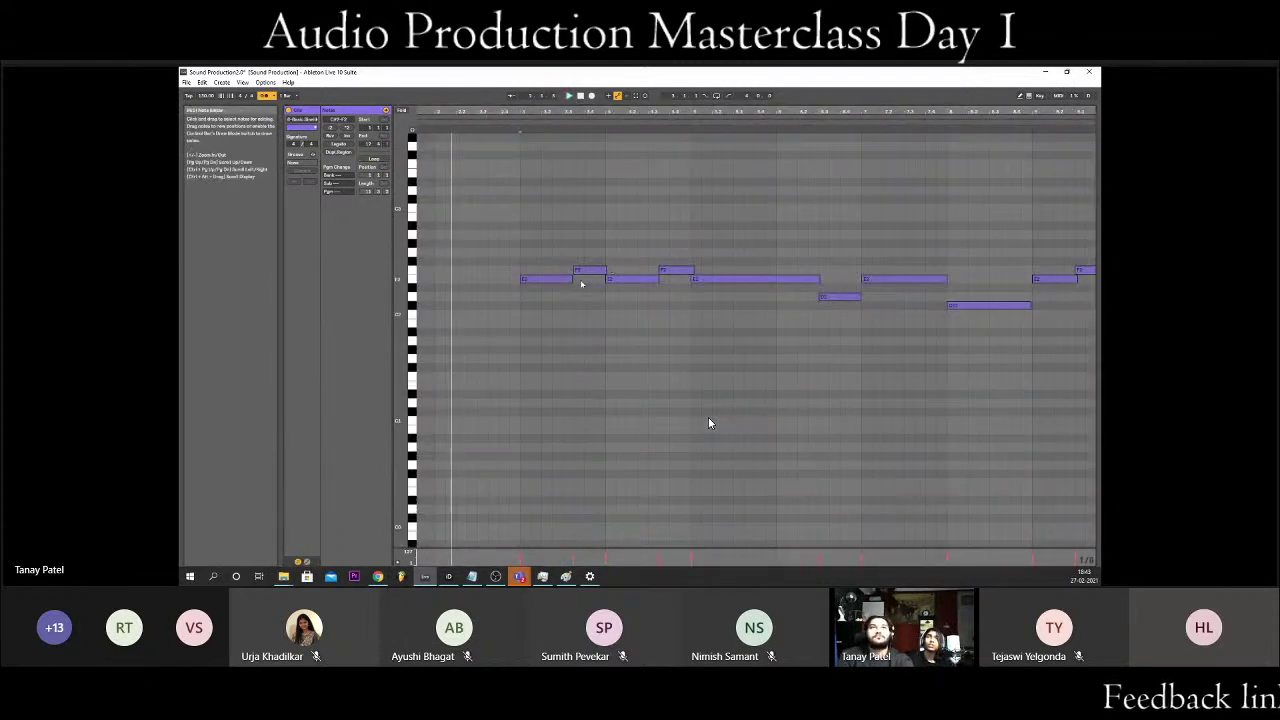
{"action": "scroll", "coordinate": [568, 336], "scroll_direction": "down", "scroll_amount": 2}
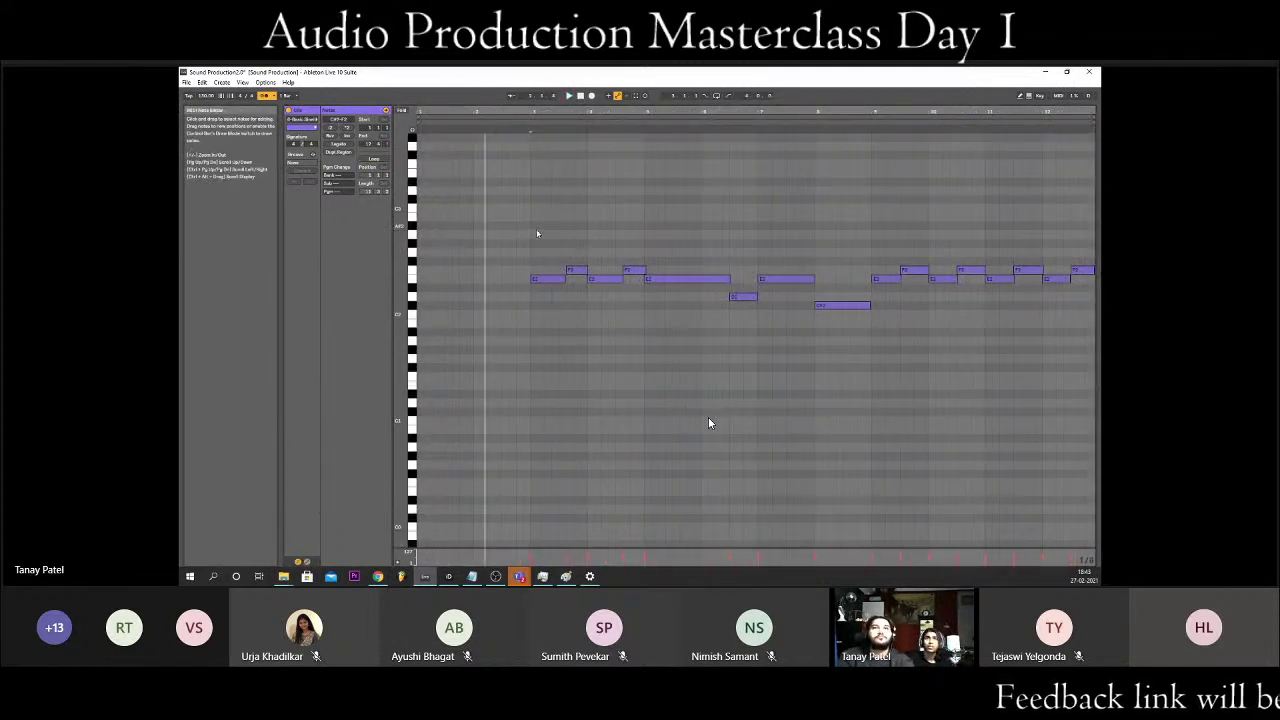
{"action": "left_click_drag", "start_coordinate": [537, 234], "coordinate": [629, 302]}
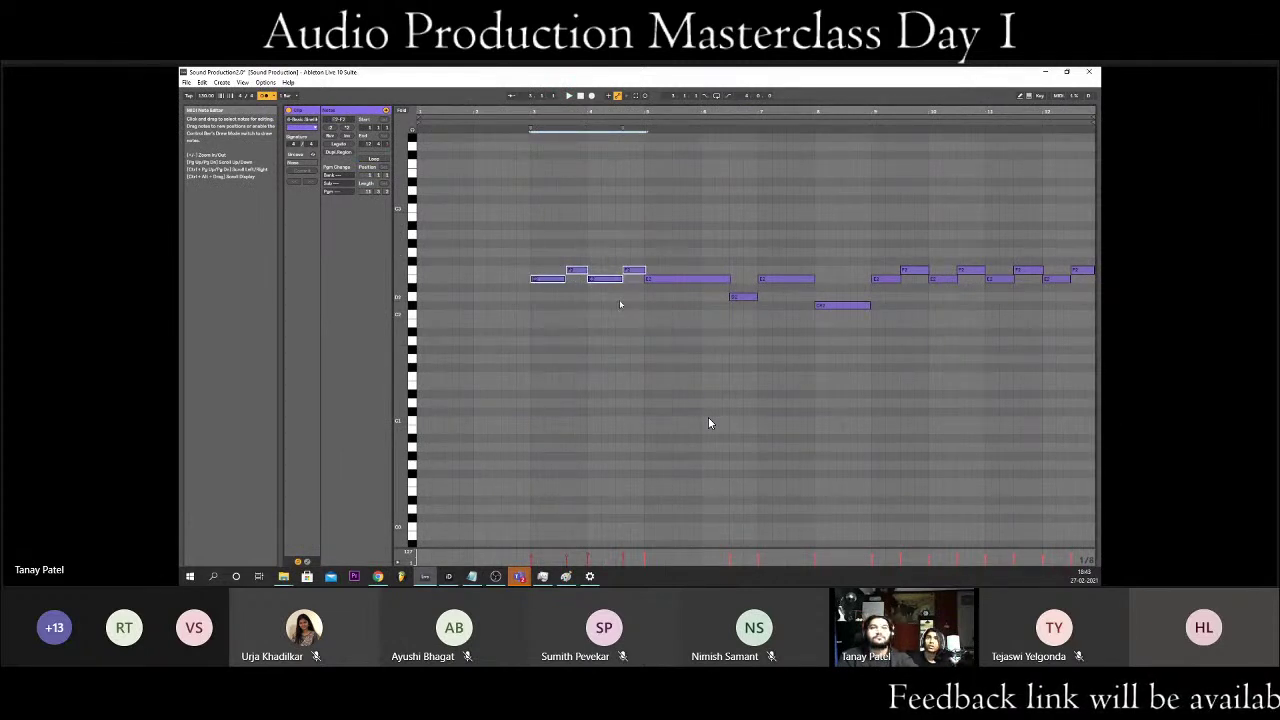
{"action": "left_click", "coordinate": [449, 172]}
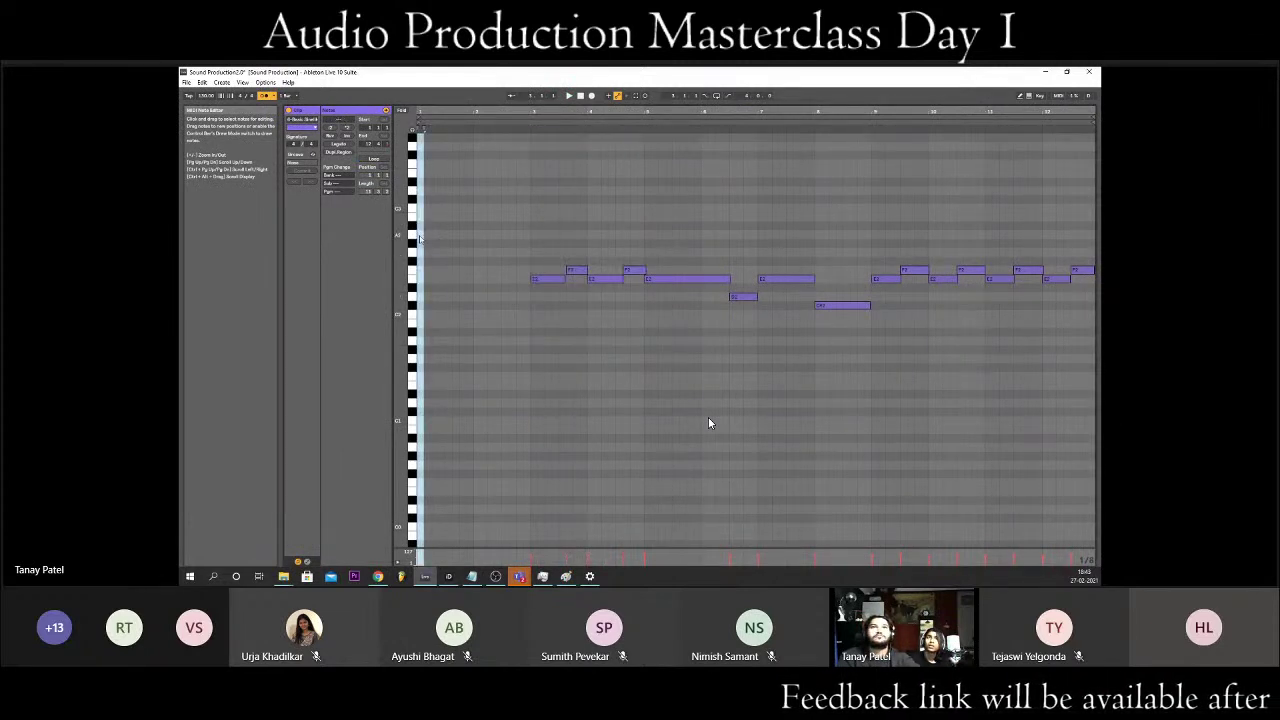
{"action": "key", "text": "ctrl+v"}
{"action": "key", "text": "space"}
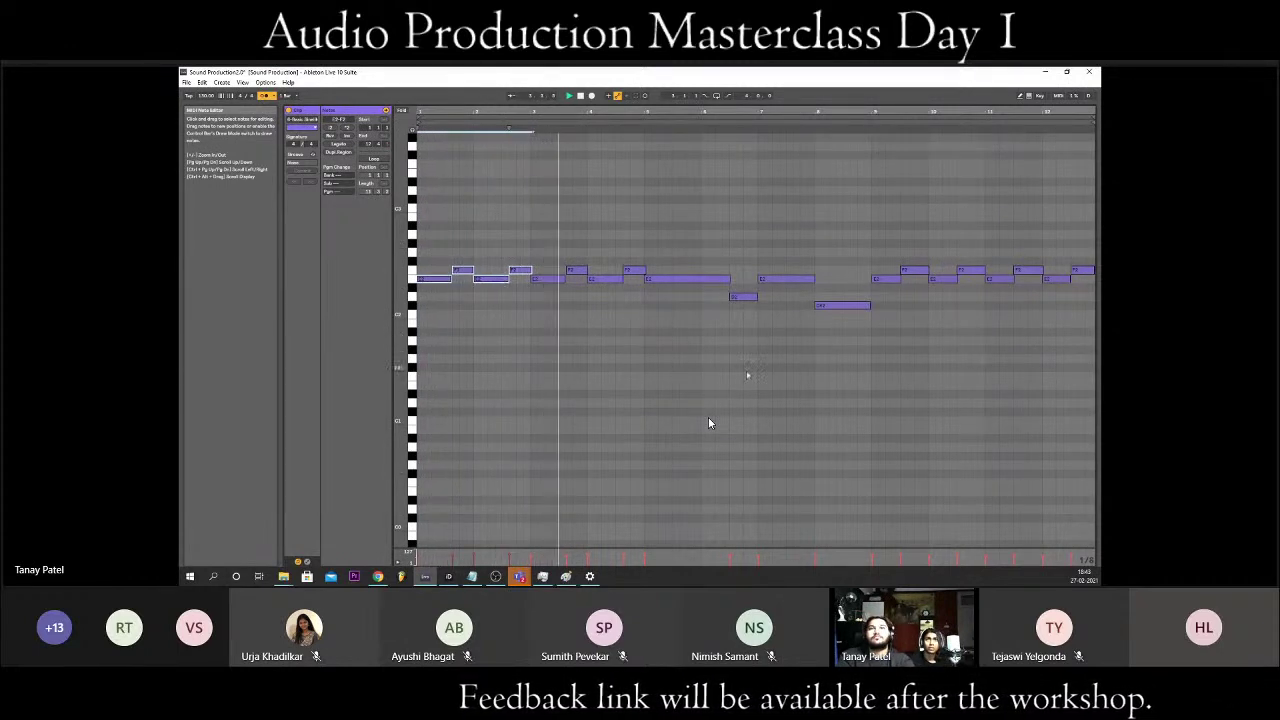
- Shorten the long E2 note that starts in bar 5 so it ends at the beginning of bar 6
{"action": "left_click", "coordinate": [727, 240]}
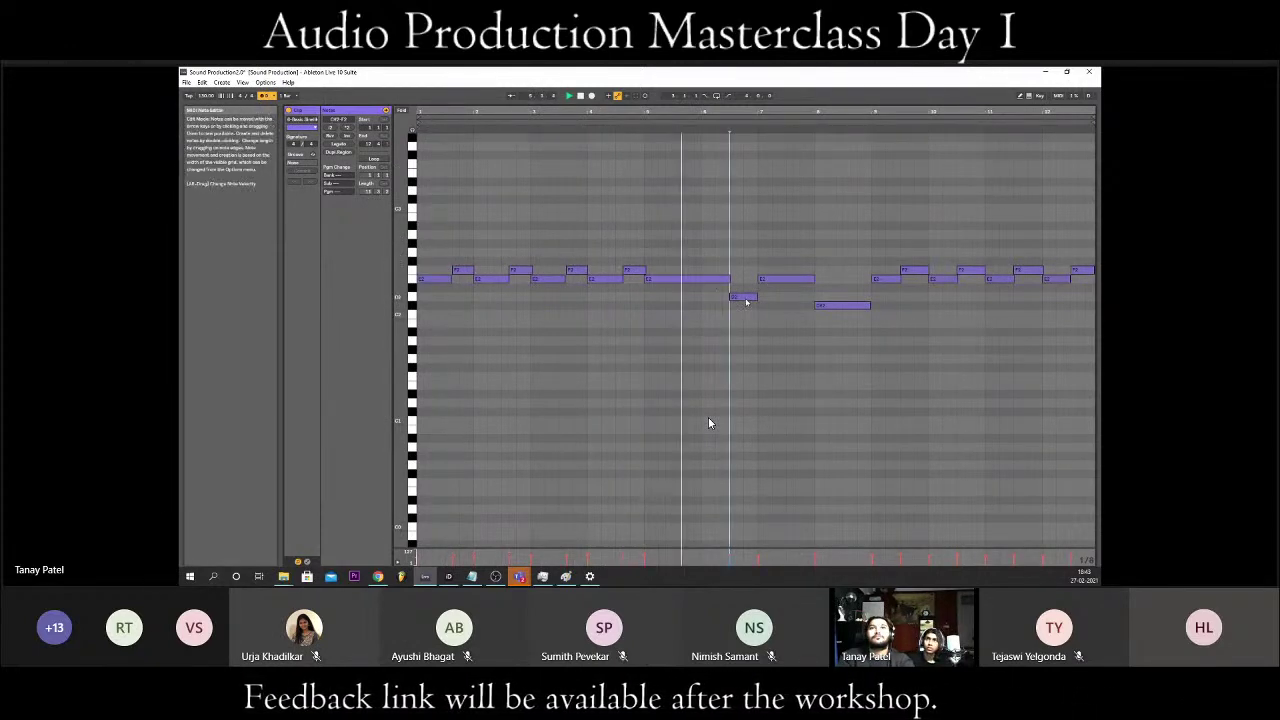
{"action": "left_click_drag", "start_coordinate": [729, 279], "coordinate": [702, 279]}
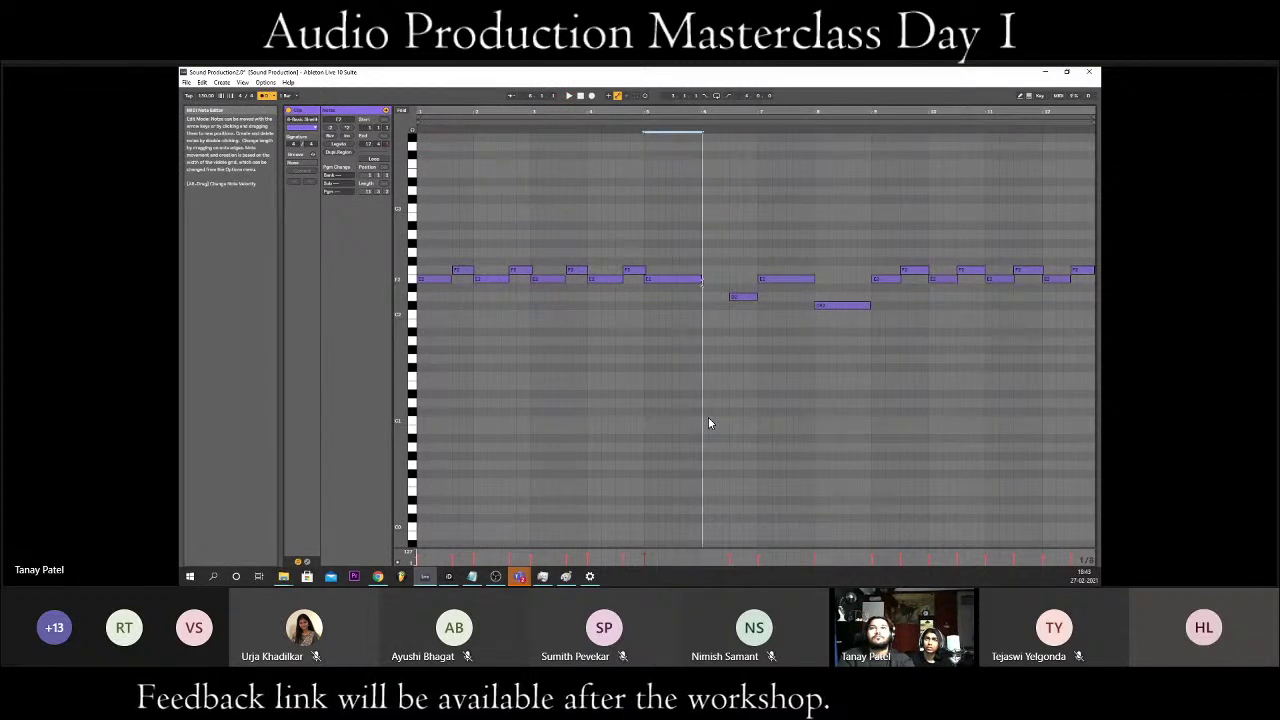
{"action": "left_click", "coordinate": [703, 291]}
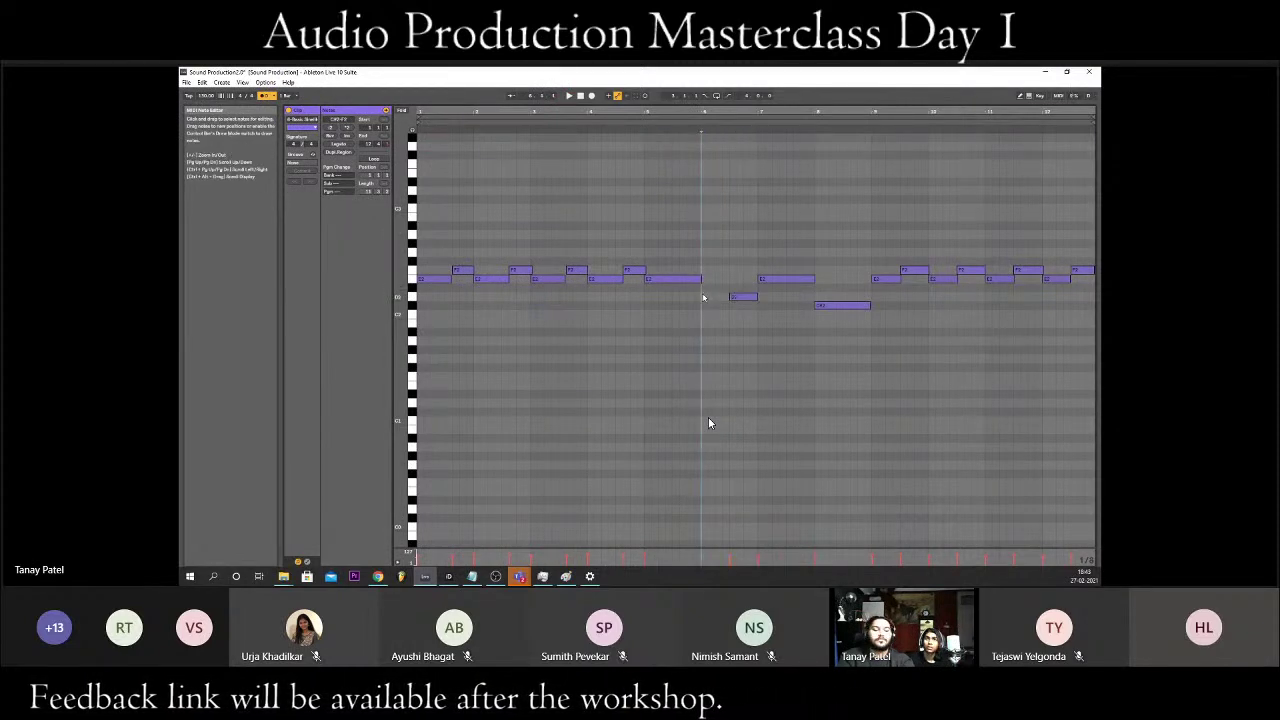
- Add a D2 note at the start of bar 6, lengthen it to half a bar to meet the next D2, and play the line
{"action": "key", "text": "b"}
{"action": "left_click", "coordinate": [705, 296]}
{"action": "key", "text": "b"}
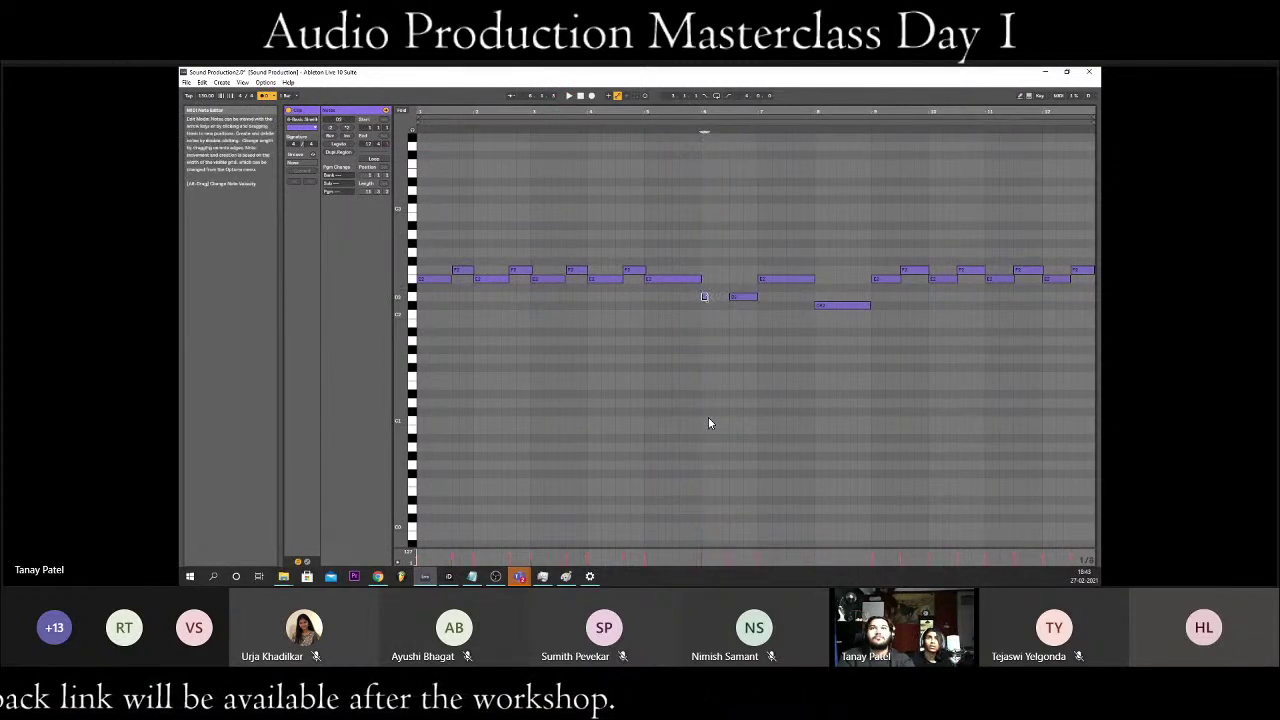
{"action": "left_click", "coordinate": [712, 297]}
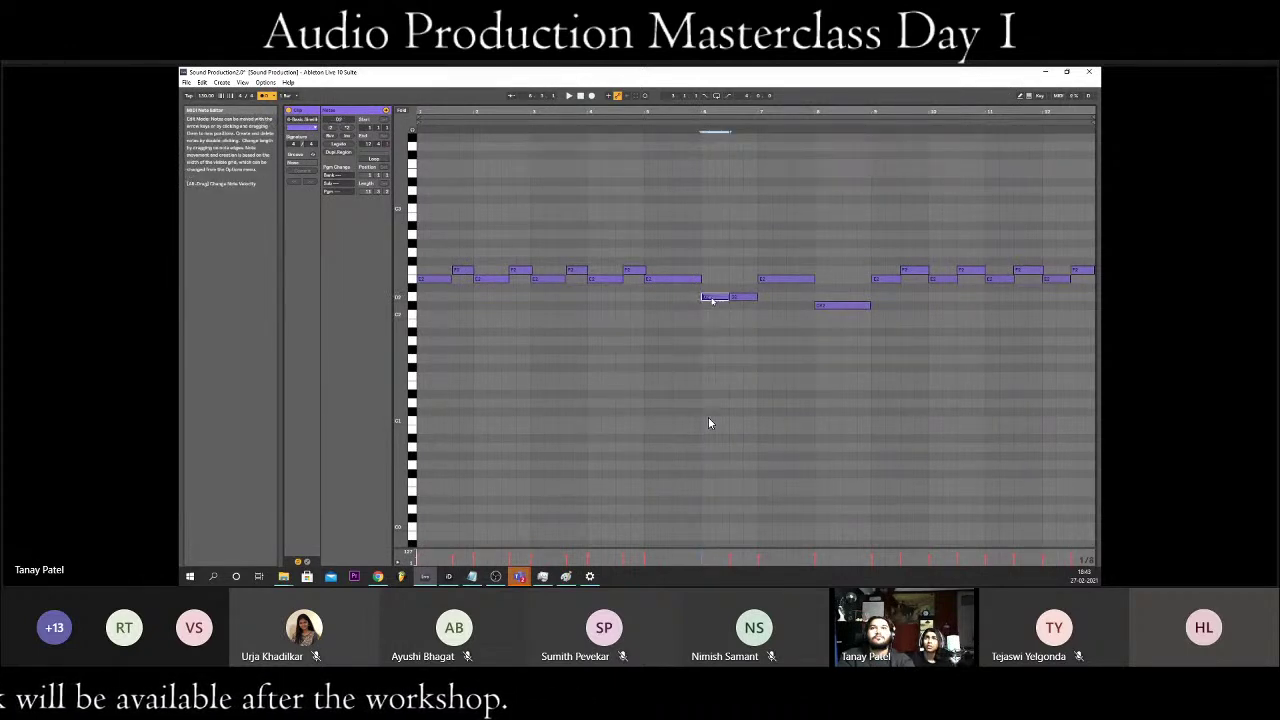
{"action": "left_click", "coordinate": [709, 284]}
{"action": "key", "text": "space"}
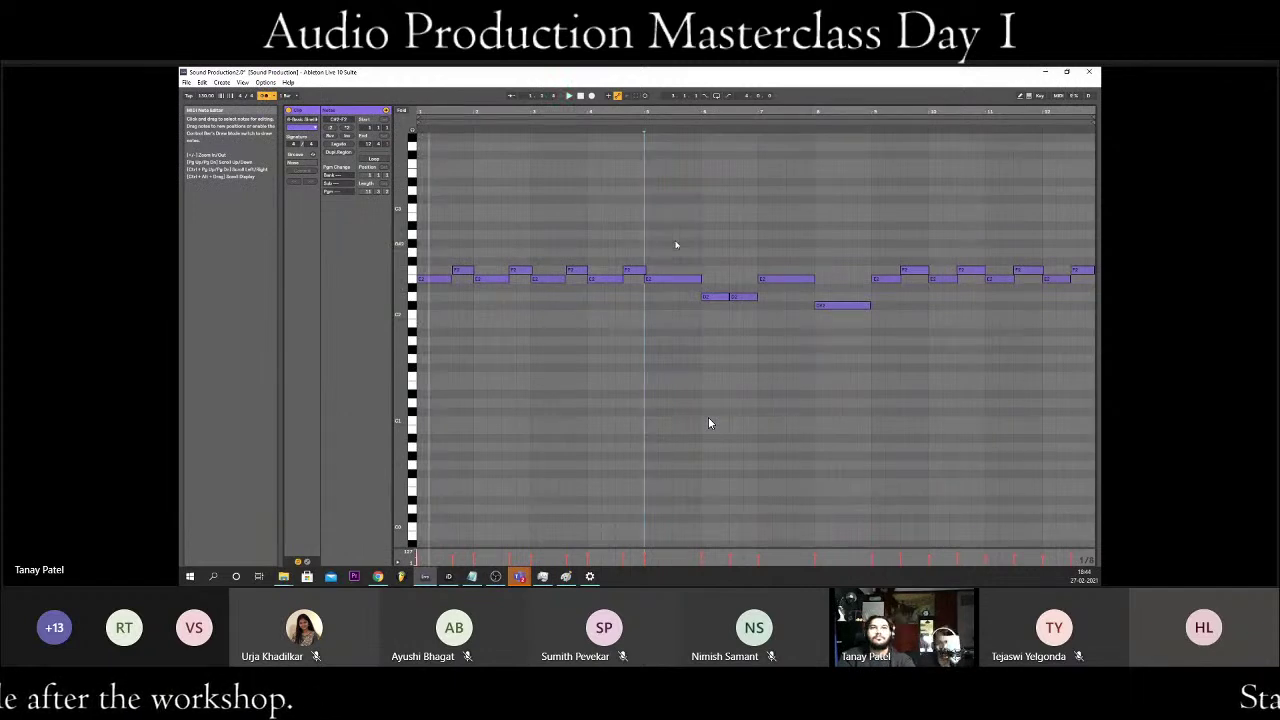
- Lower the second D2 note of bar 6 to C2
{"action": "key", "text": "shift+Tab"}
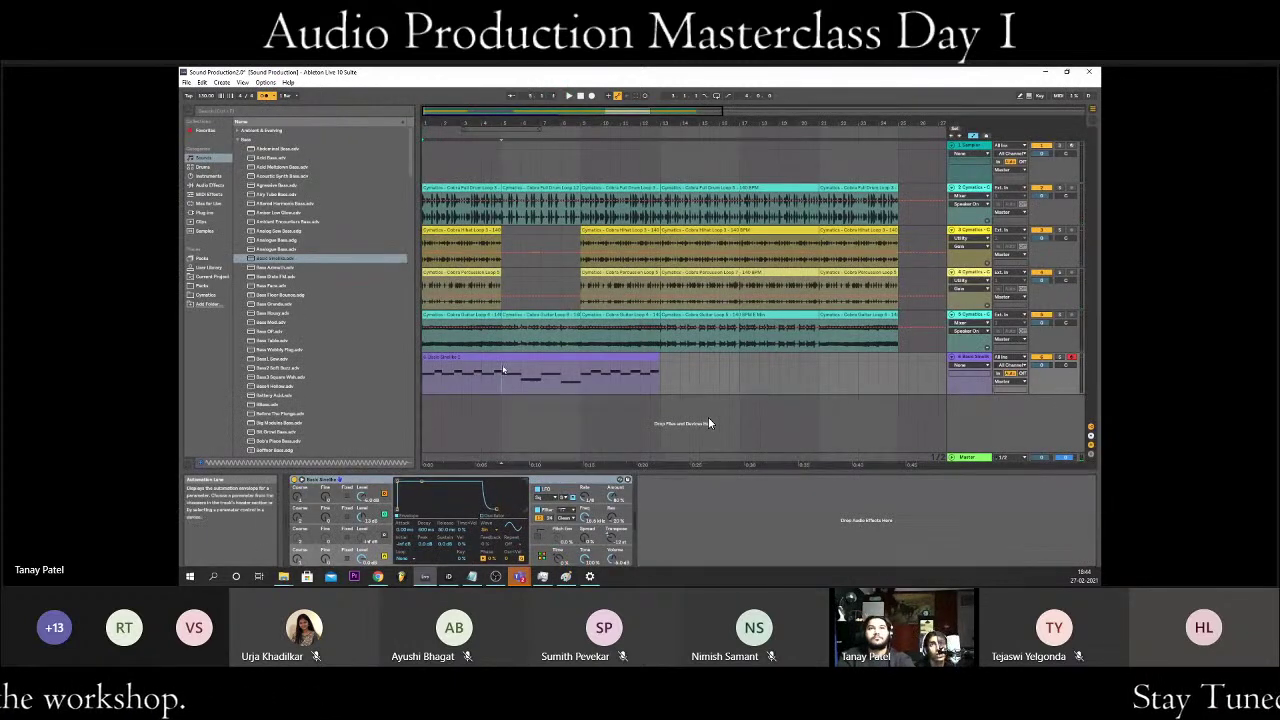
{"action": "key", "text": "shift+Tab"}
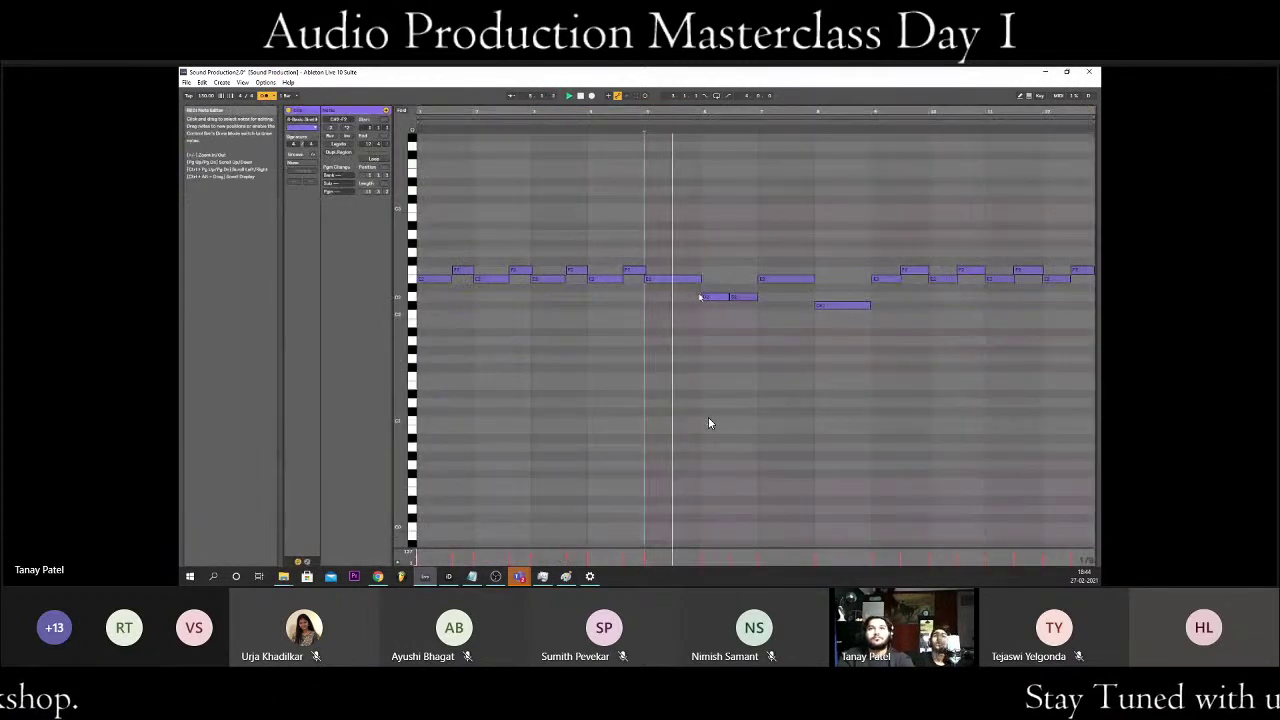
{"action": "left_click_drag", "start_coordinate": [743, 300], "coordinate": [745, 323]}
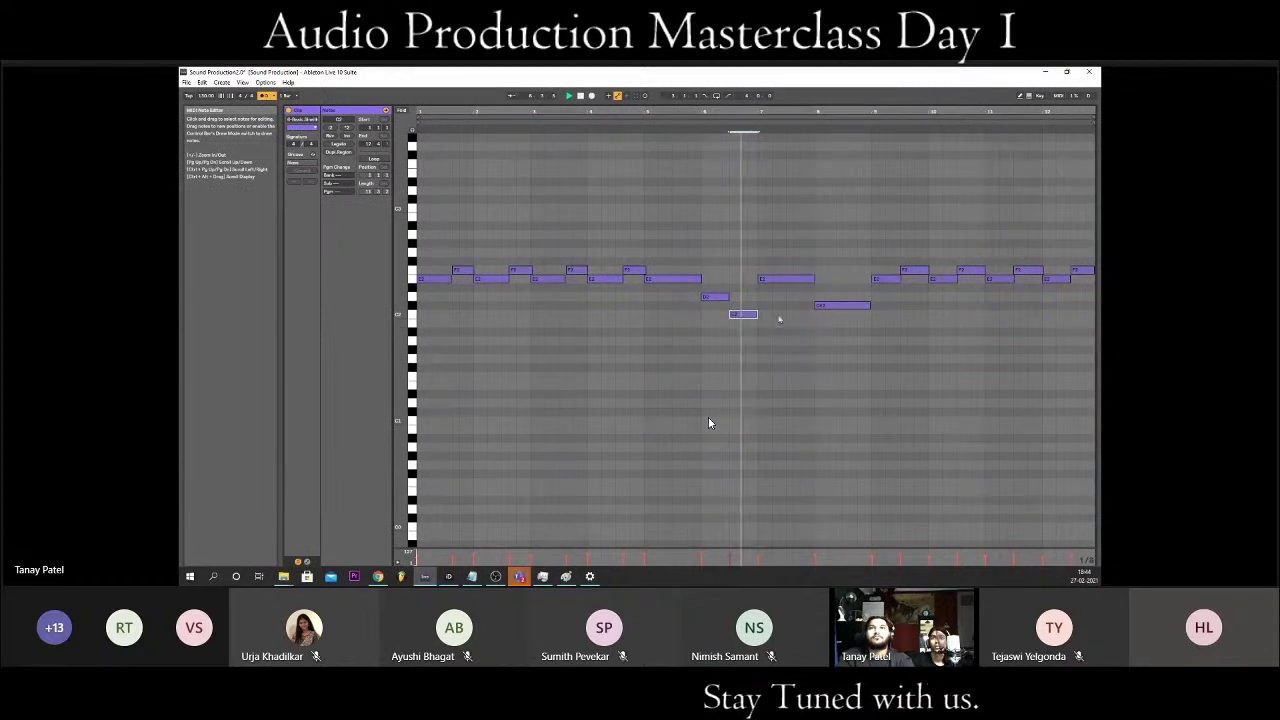
- Rework bar 8 by turning its C#2 note into a half-bar D2 and adding a half-bar C2 after it
{"action": "left_click", "coordinate": [844, 308]}
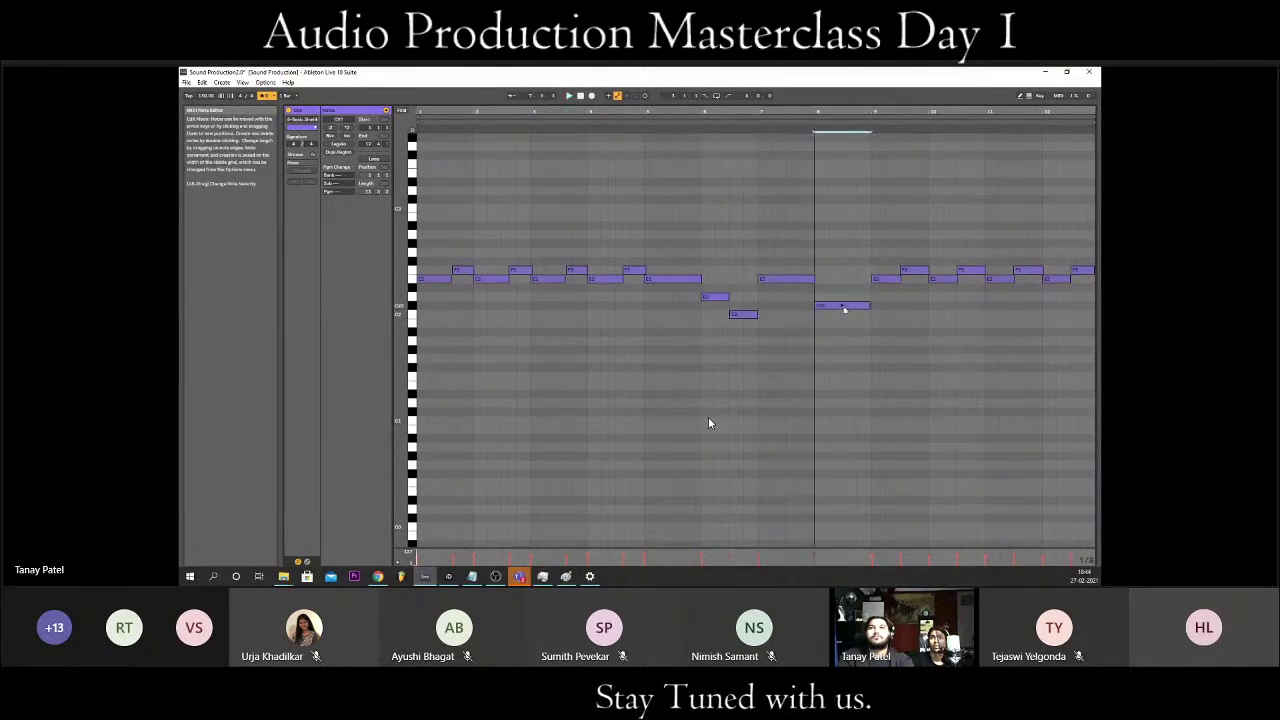
{"action": "left_click_drag", "start_coordinate": [846, 298], "coordinate": [842, 298]}
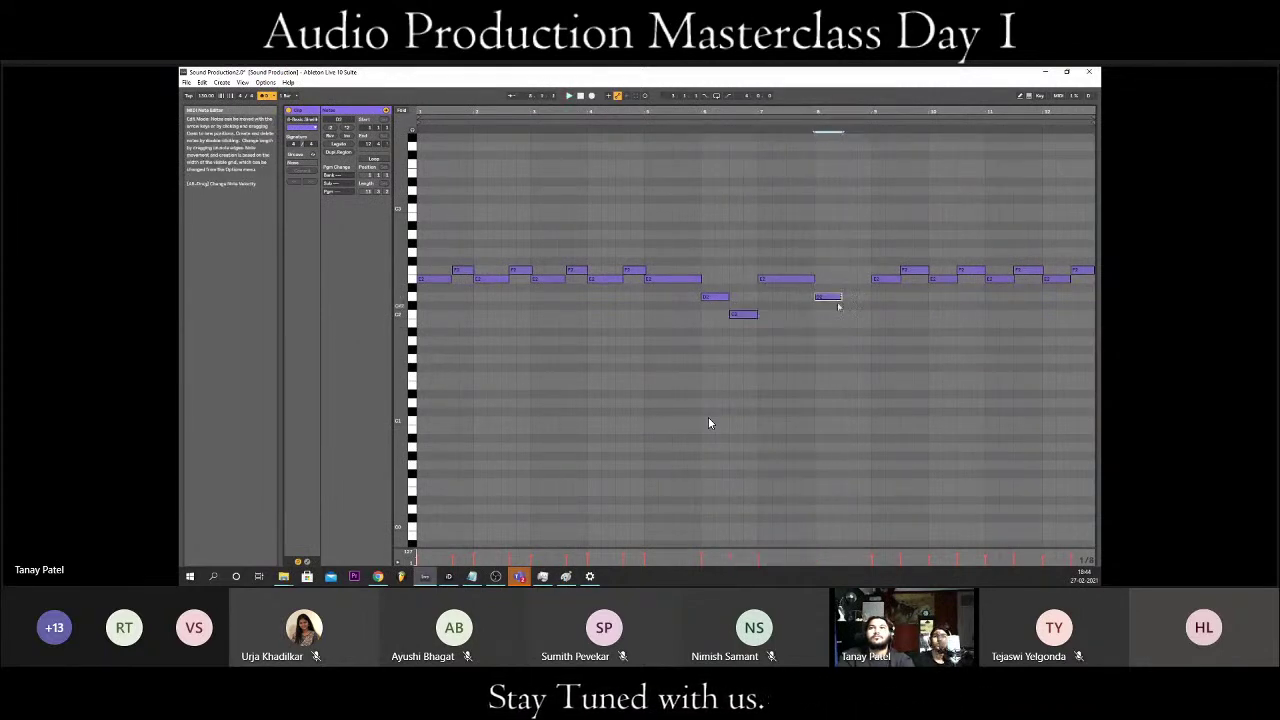
{"action": "key", "text": "b"}
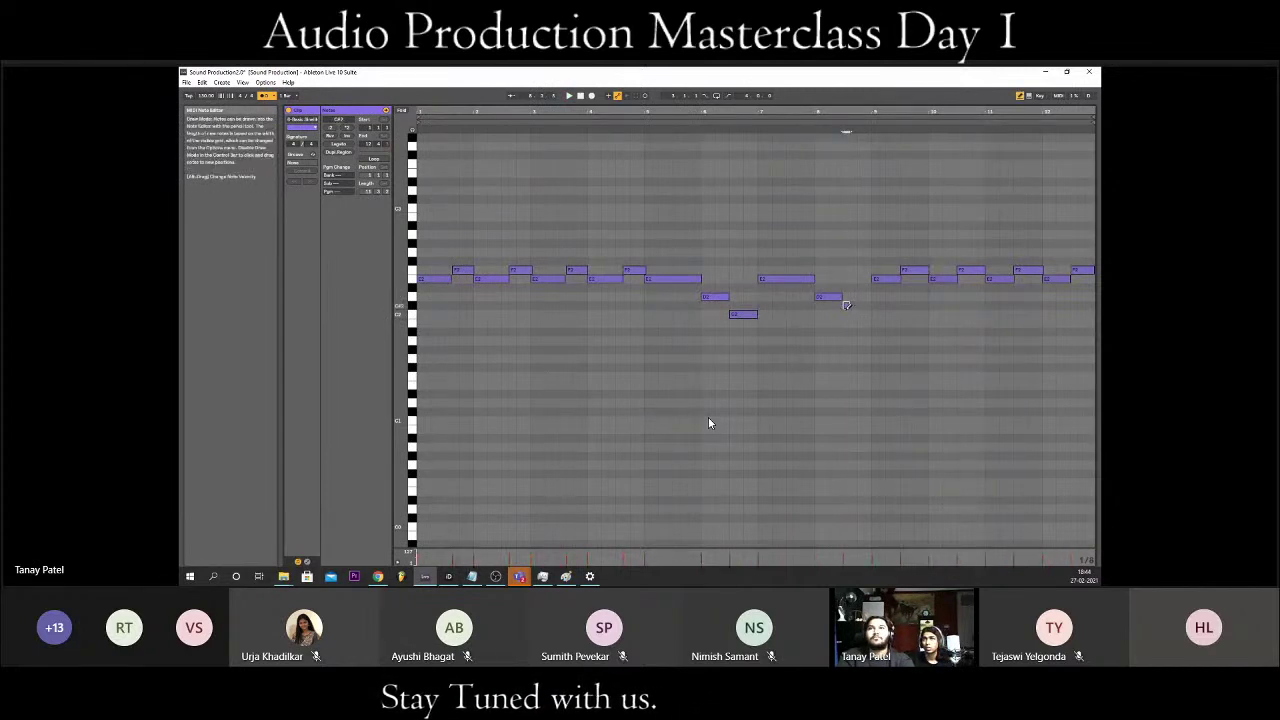
{"action": "key", "text": "b"}
{"action": "key", "text": "shift+Right"}
{"action": "key", "text": "shift+Right"}
{"action": "key", "text": "shift+Right"}
{"action": "key", "text": "space"}
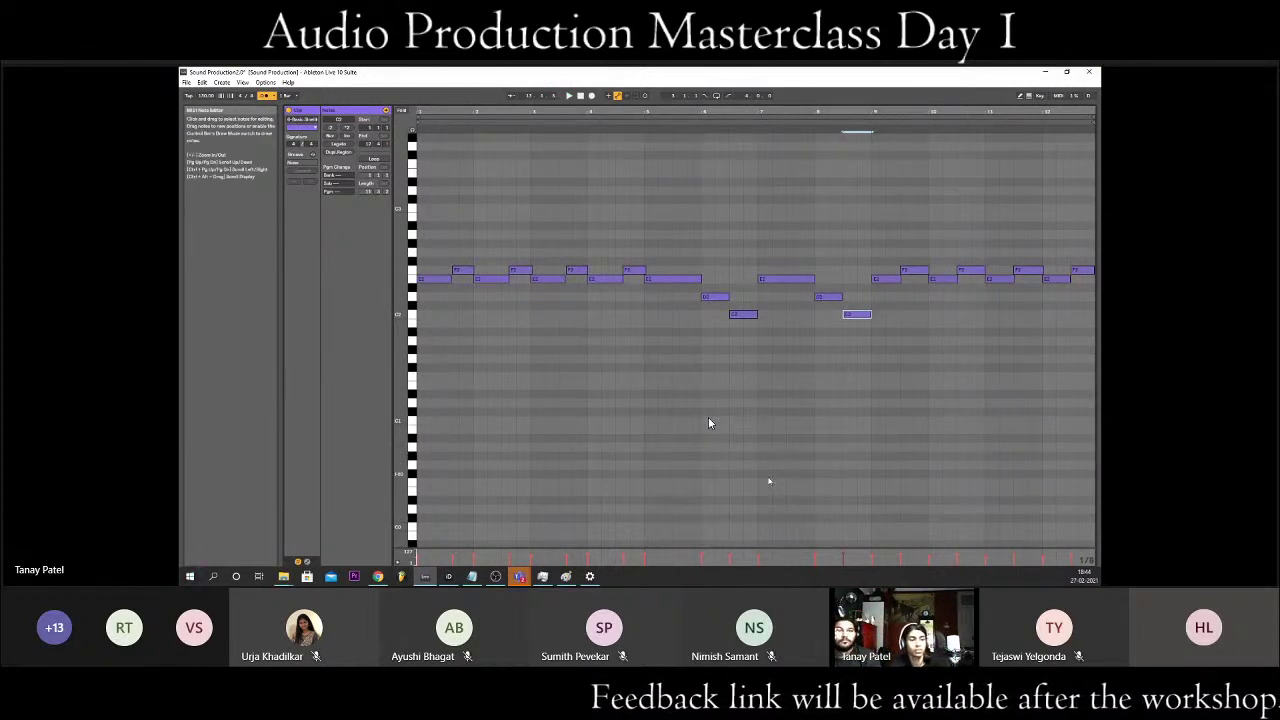
- Play the arrangement from bar 5 to check the edited bass line against the other tracks
{"action": "key", "text": "shift+Tab"}
{"action": "left_click", "coordinate": [512, 378]}
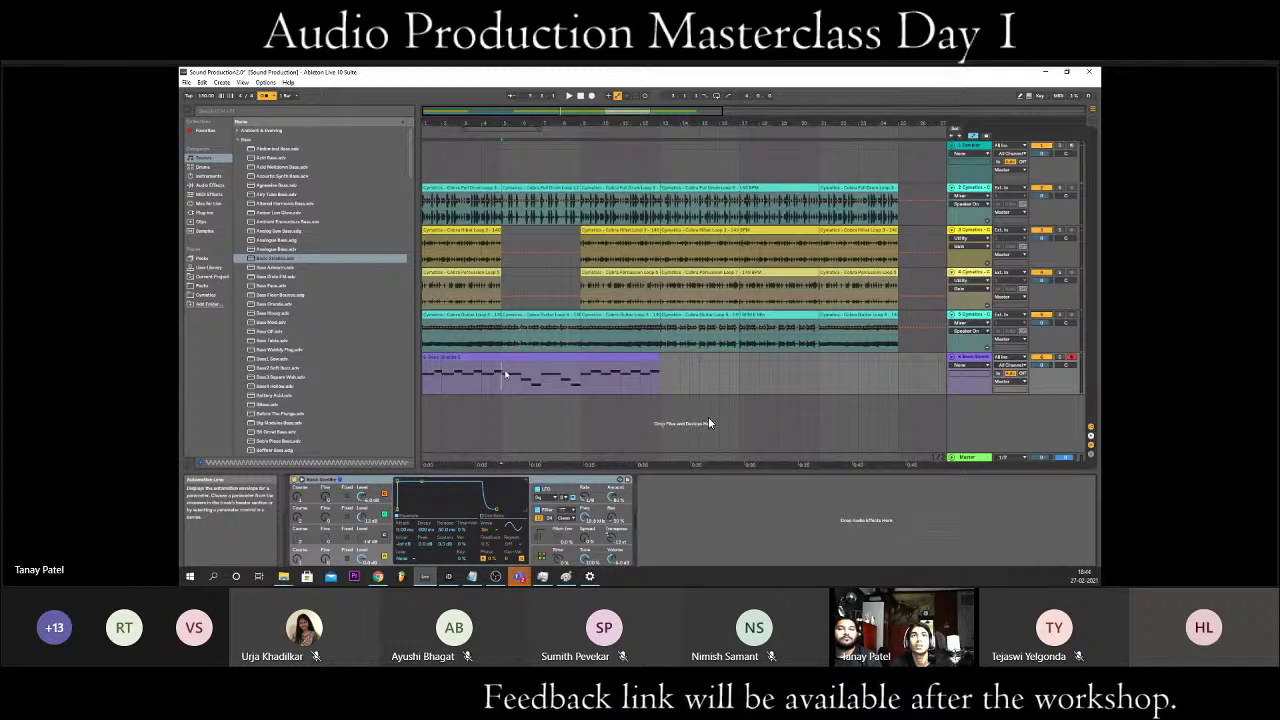
{"action": "key", "text": "space"}
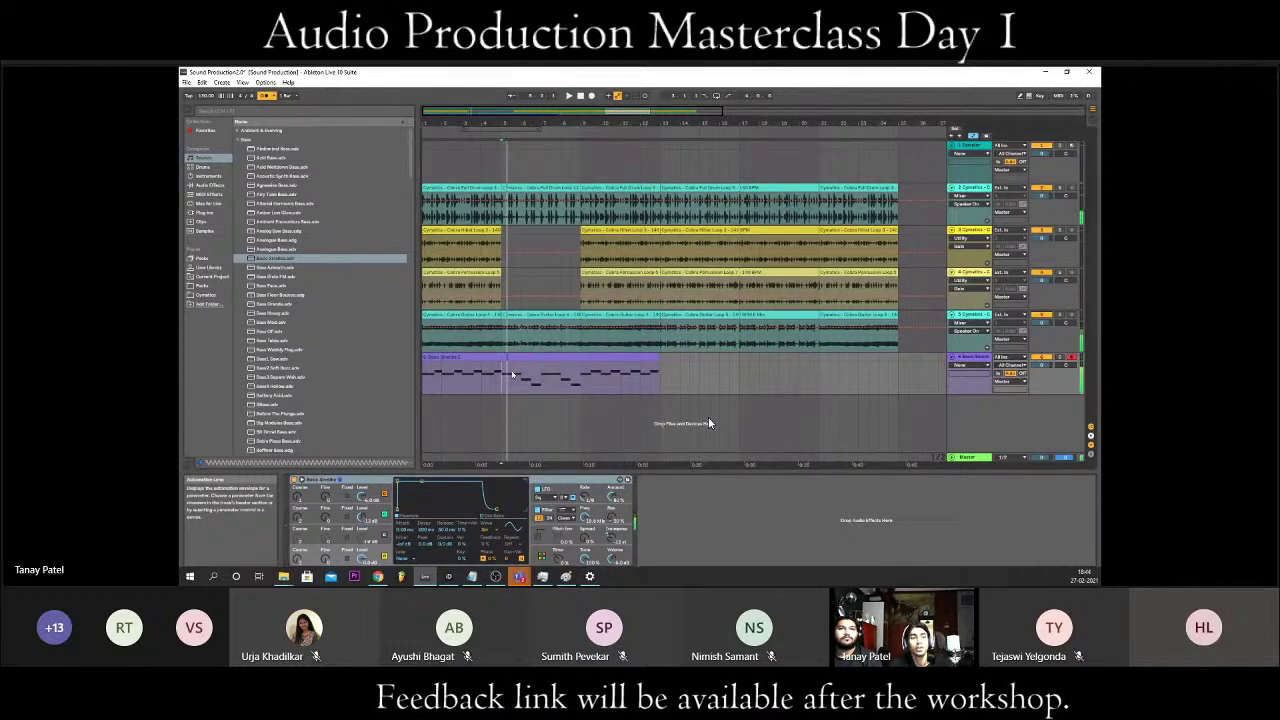
- Duplicate the alternating E2 and F2 notes of bars 9 to 12 into bars 13 to 16
{"action": "key", "text": "shift+Tab"}
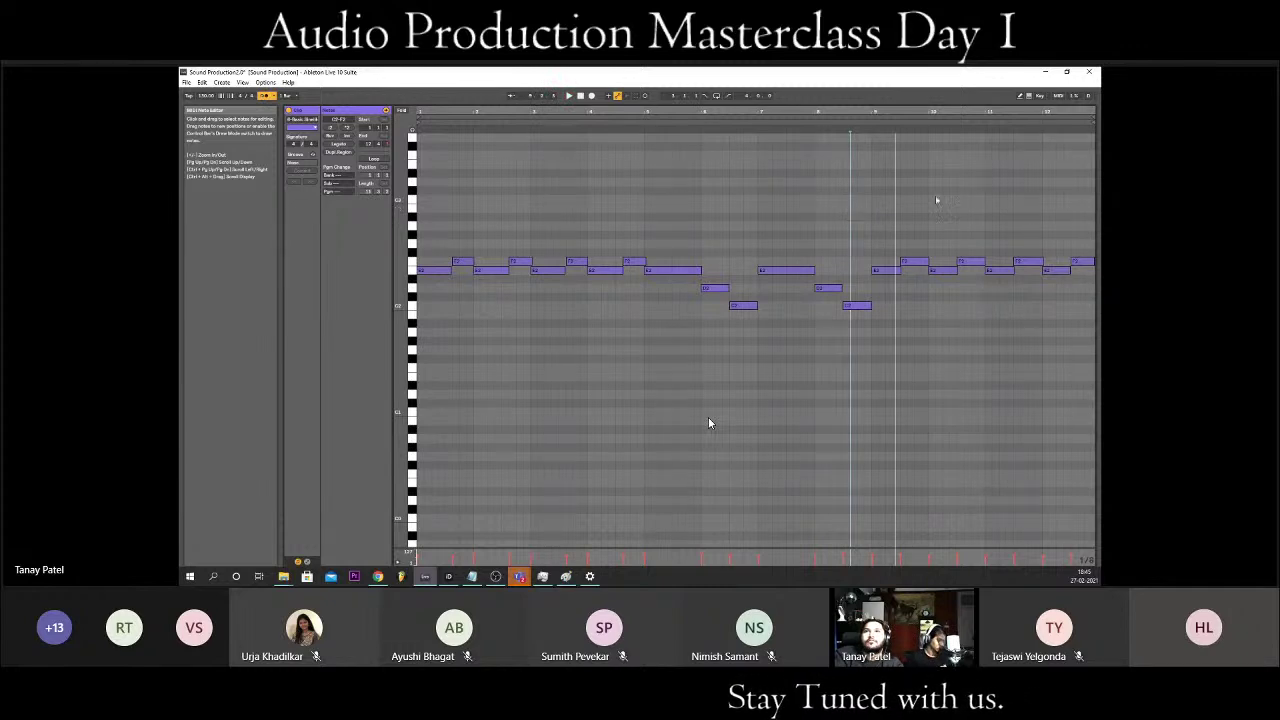
{"action": "left_click", "coordinate": [872, 125]}
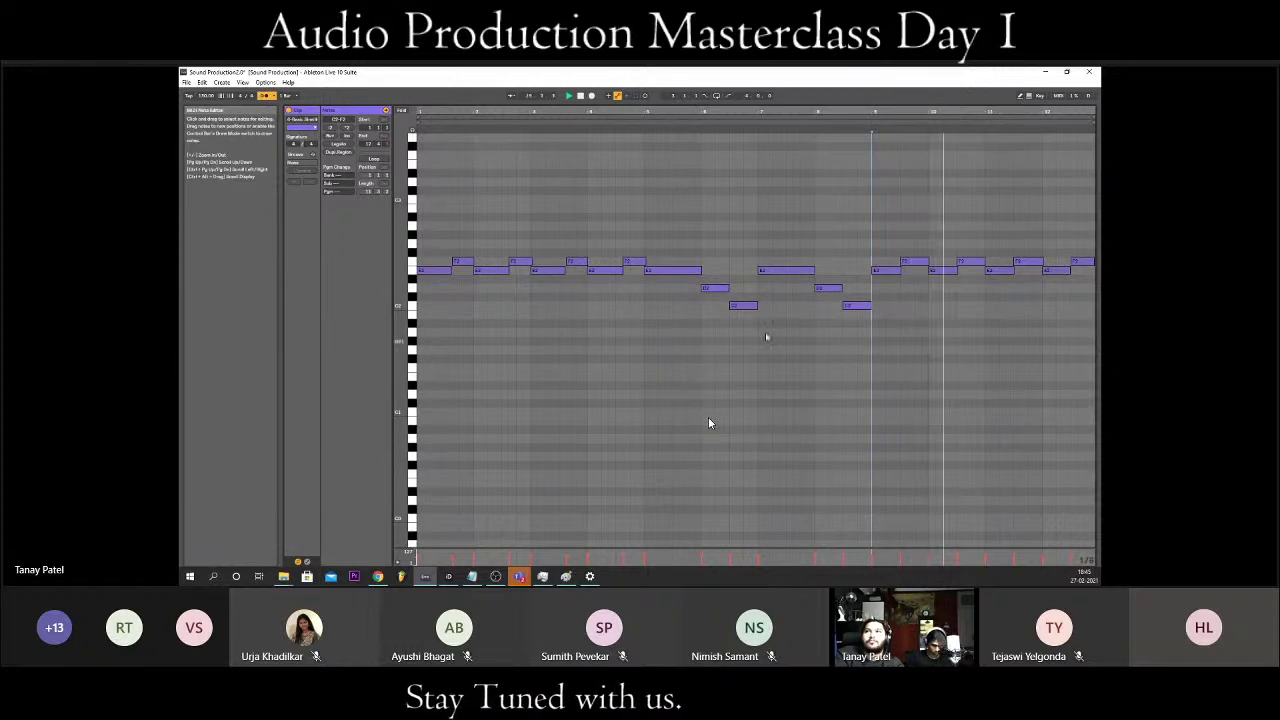
{"action": "left_click_drag", "start_coordinate": [887, 232], "coordinate": [1028, 308]}
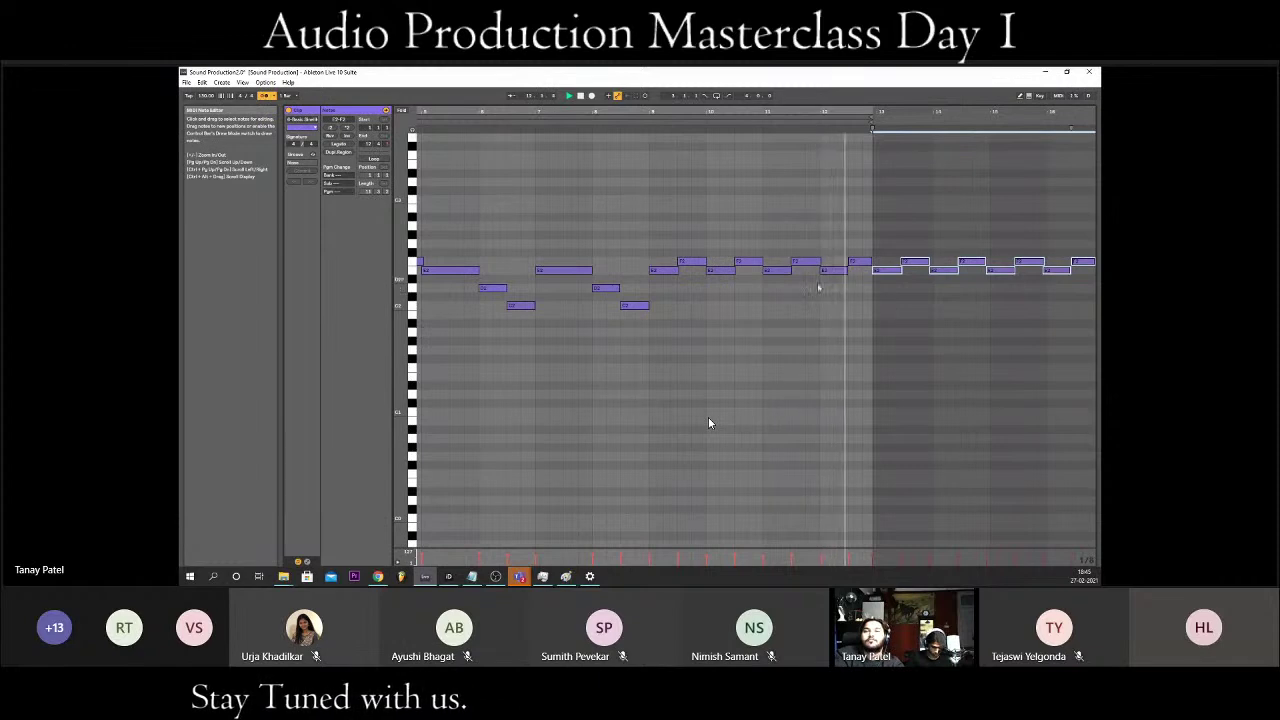
- Extend the bass clip to the end of the other tracks at bar 25 and play the arrangement from bar 13
{"action": "key", "text": "Tab"}
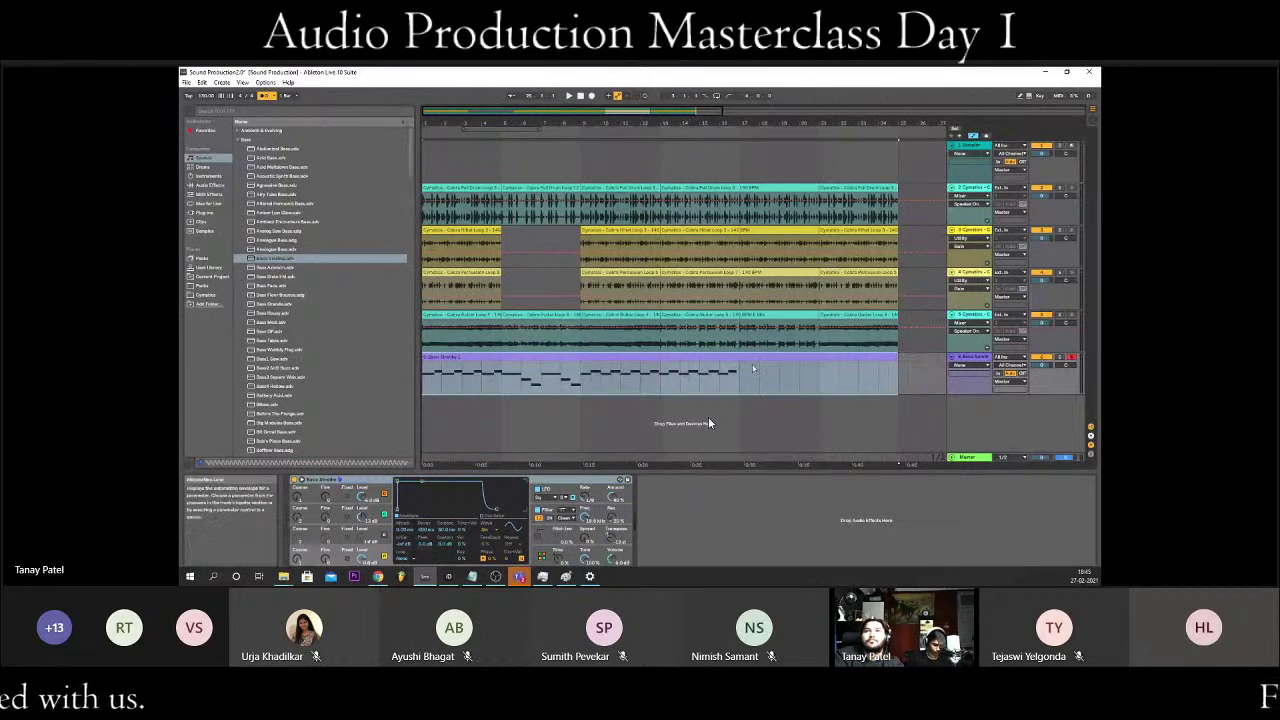
{"action": "key", "text": "space"}
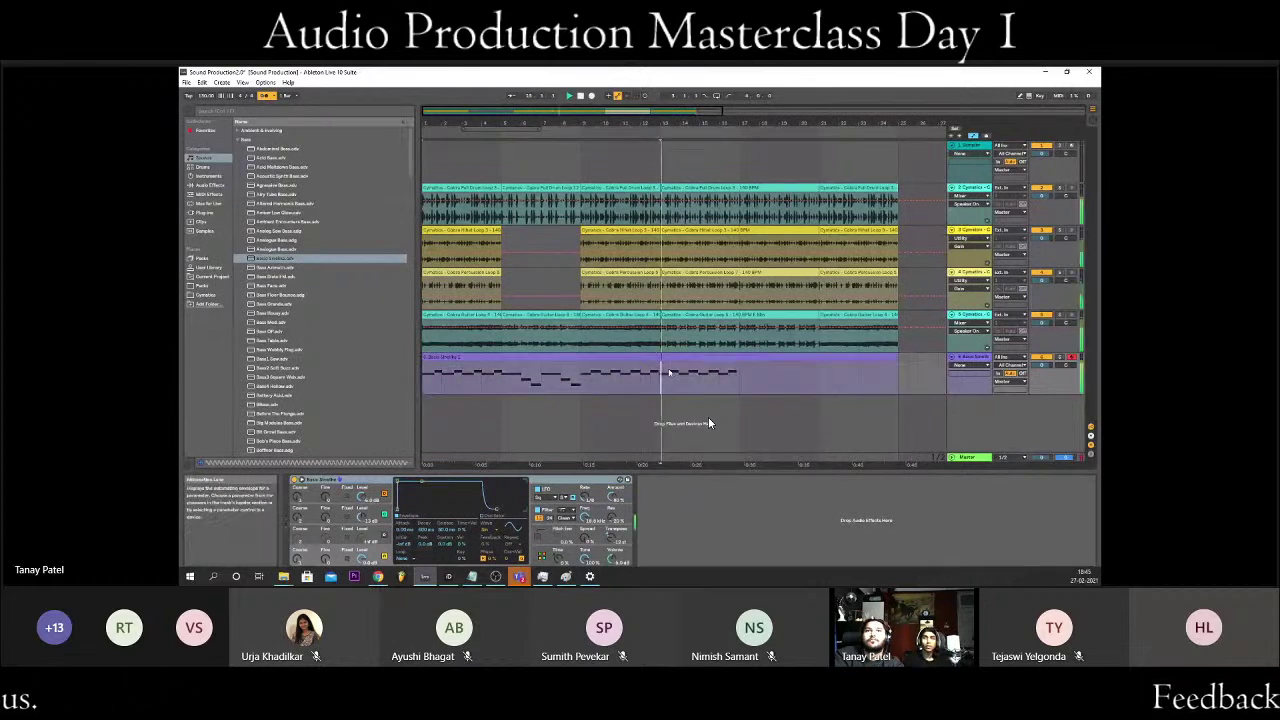
{"action": "key", "text": "space"}
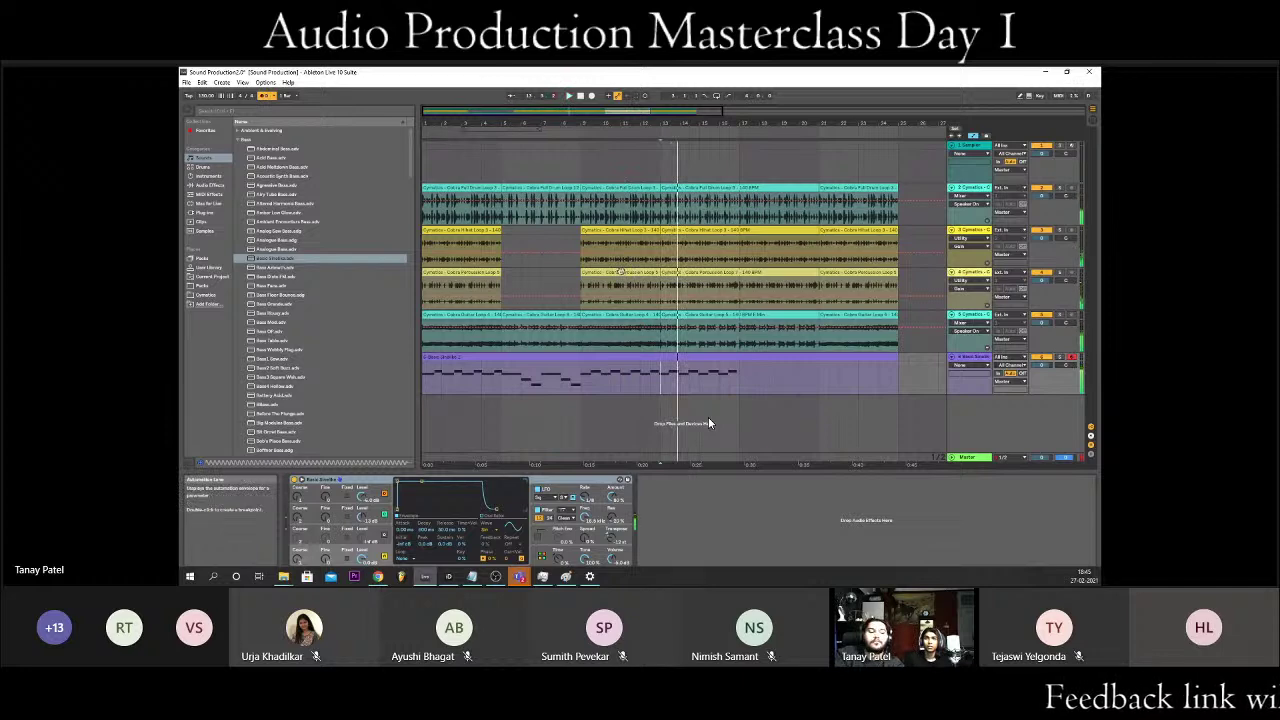
- Delete all the duplicated E2 and F2 notes from bar 13 onward in the bass clip
{"action": "key", "text": "shift+Tab"}
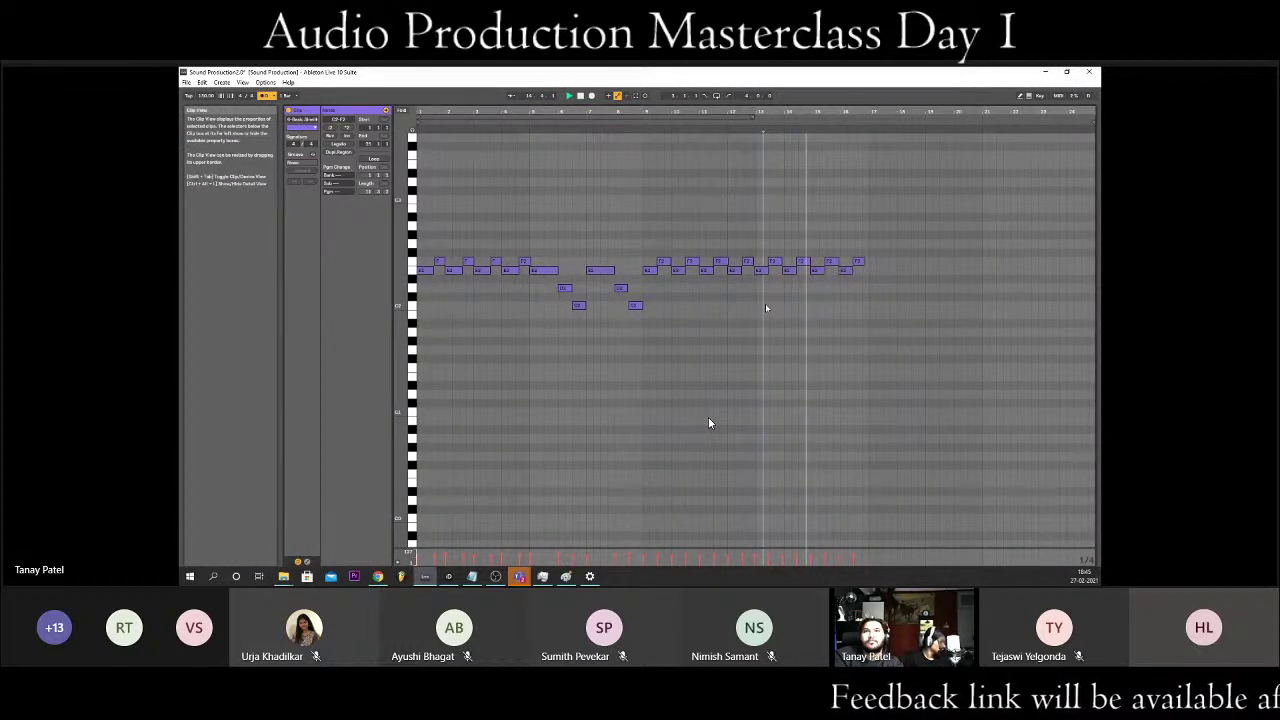
{"action": "key", "text": "plus"}
{"action": "key", "text": "minus"}
{"action": "key", "text": "minus"}
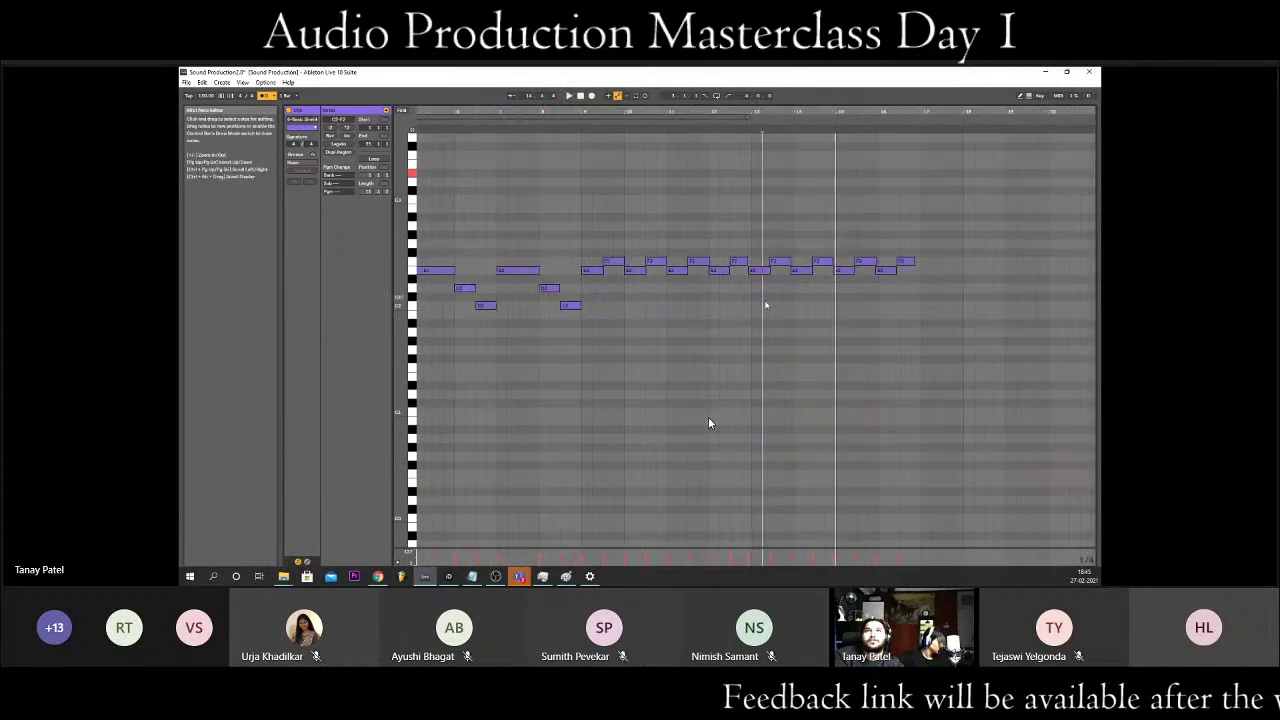
{"action": "key", "text": "plus"}
{"action": "key", "text": "plus"}
{"action": "key", "text": "plus"}
{"action": "key", "text": "minus"}
{"action": "key", "text": "minus"}
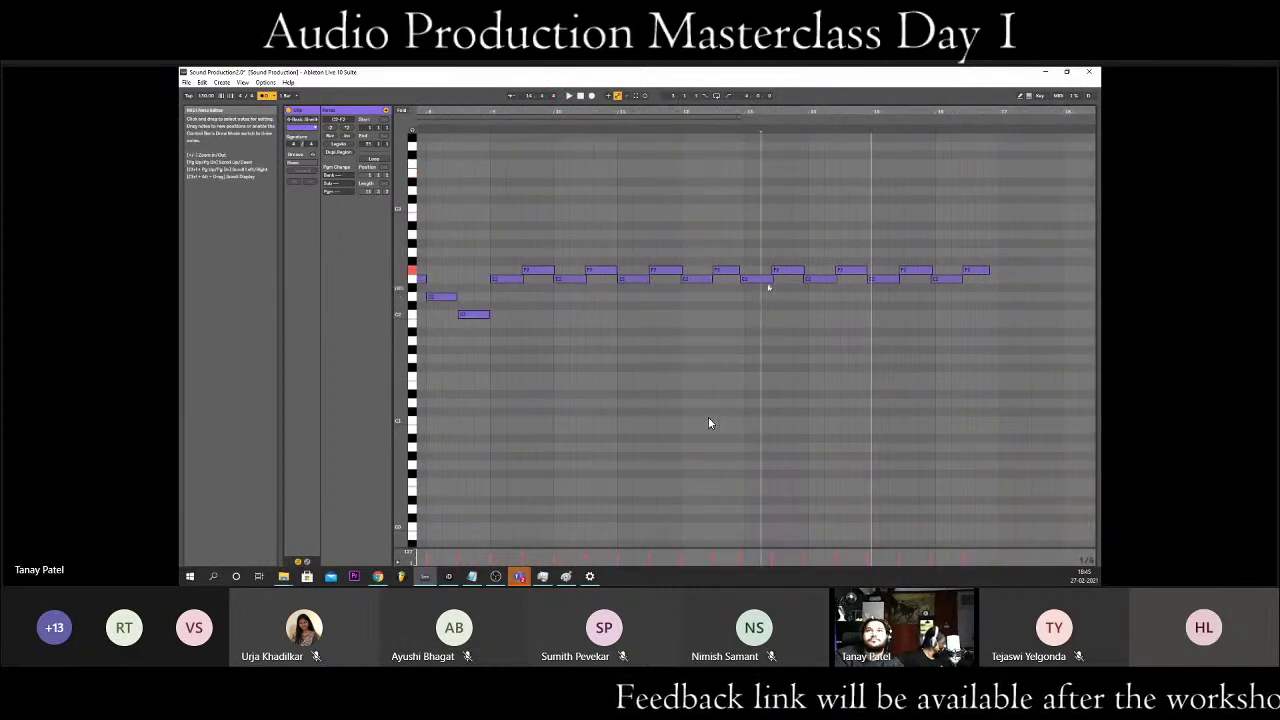
{"action": "left_click_drag", "start_coordinate": [765, 252], "coordinate": [971, 297]}
{"action": "key", "text": "Delete"}
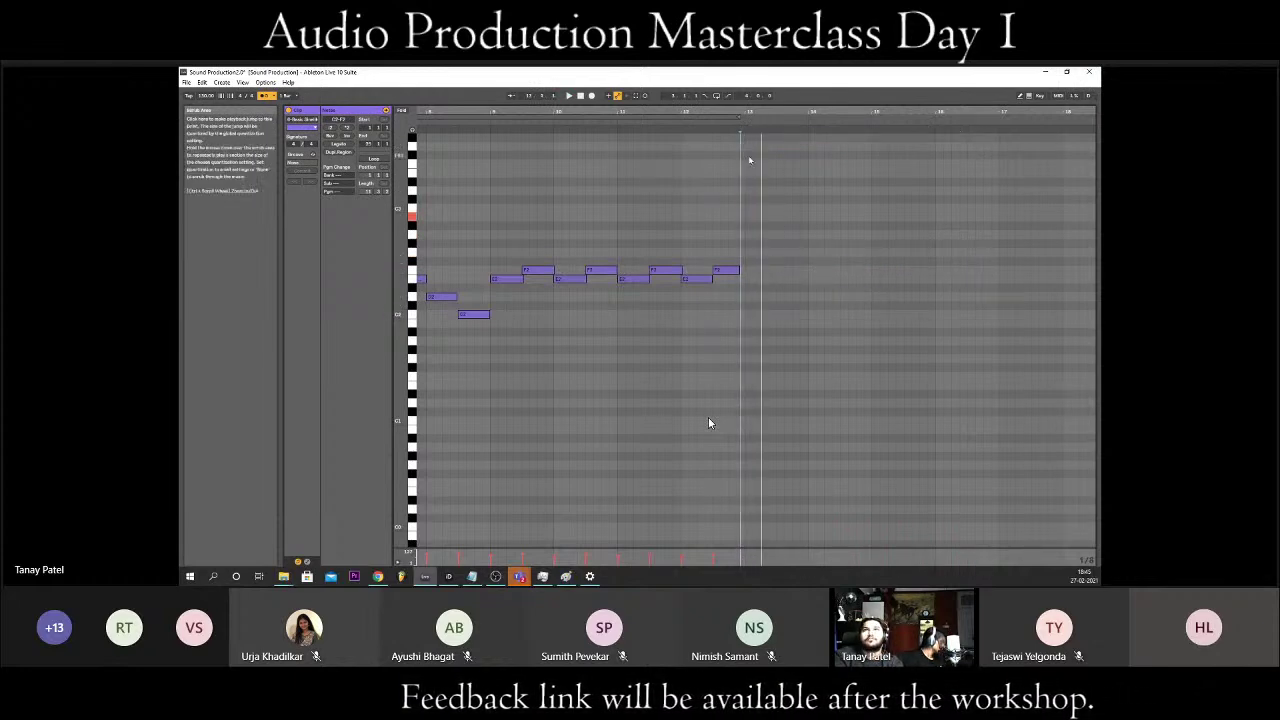
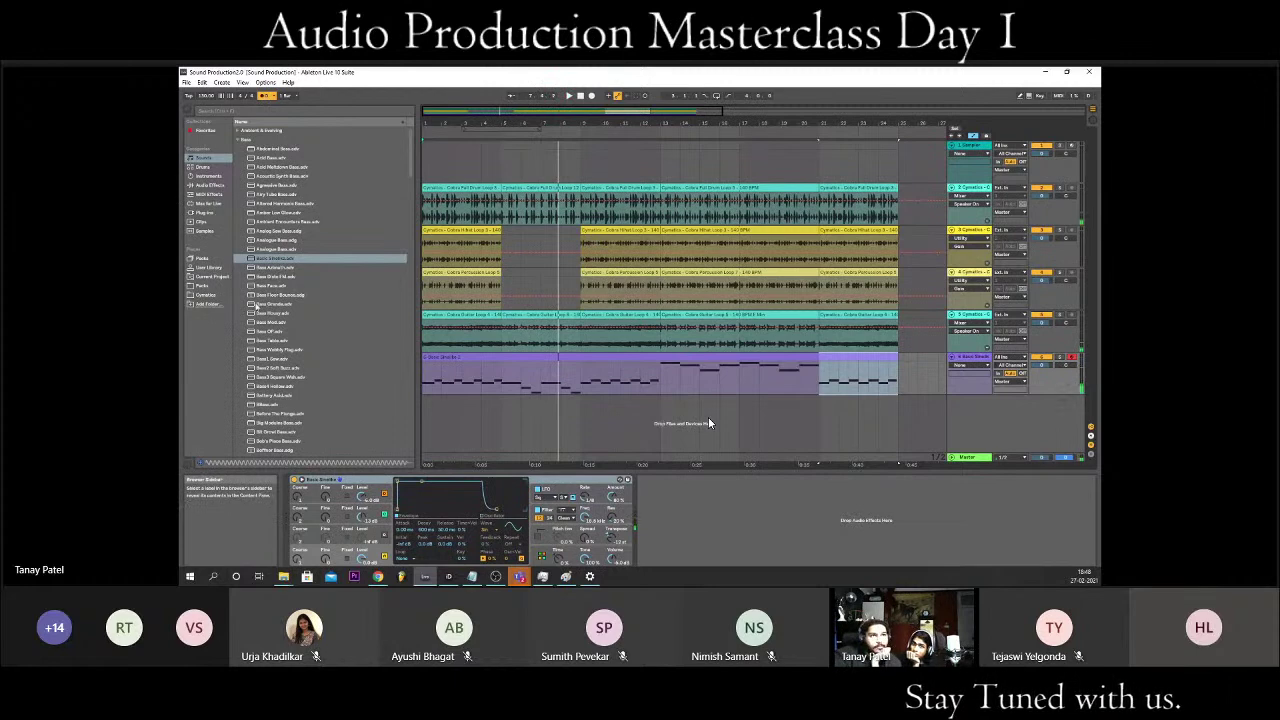
- Collapse the Cobra Hip Hop Sample Pack in the Cymatics library and open the Euphoria Vocal Sample Pack
{"action": "left_click", "coordinate": [203, 295]}
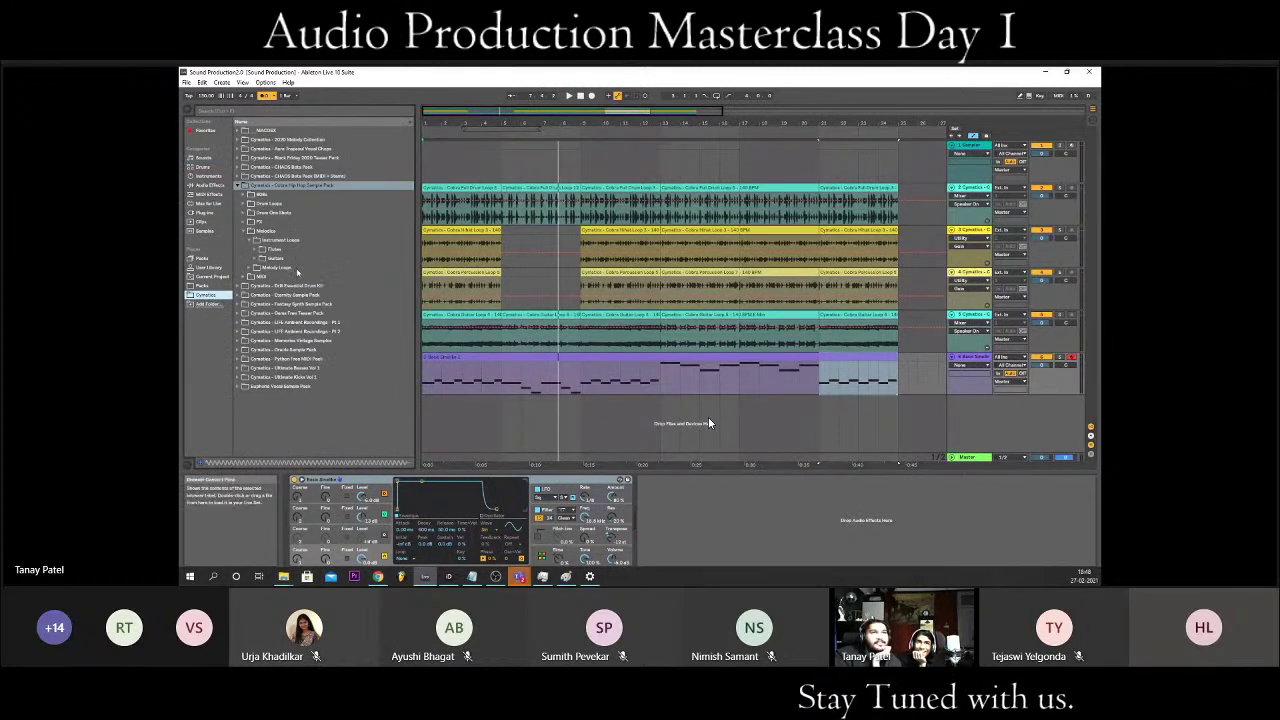
{"action": "left_click", "coordinate": [238, 185]}
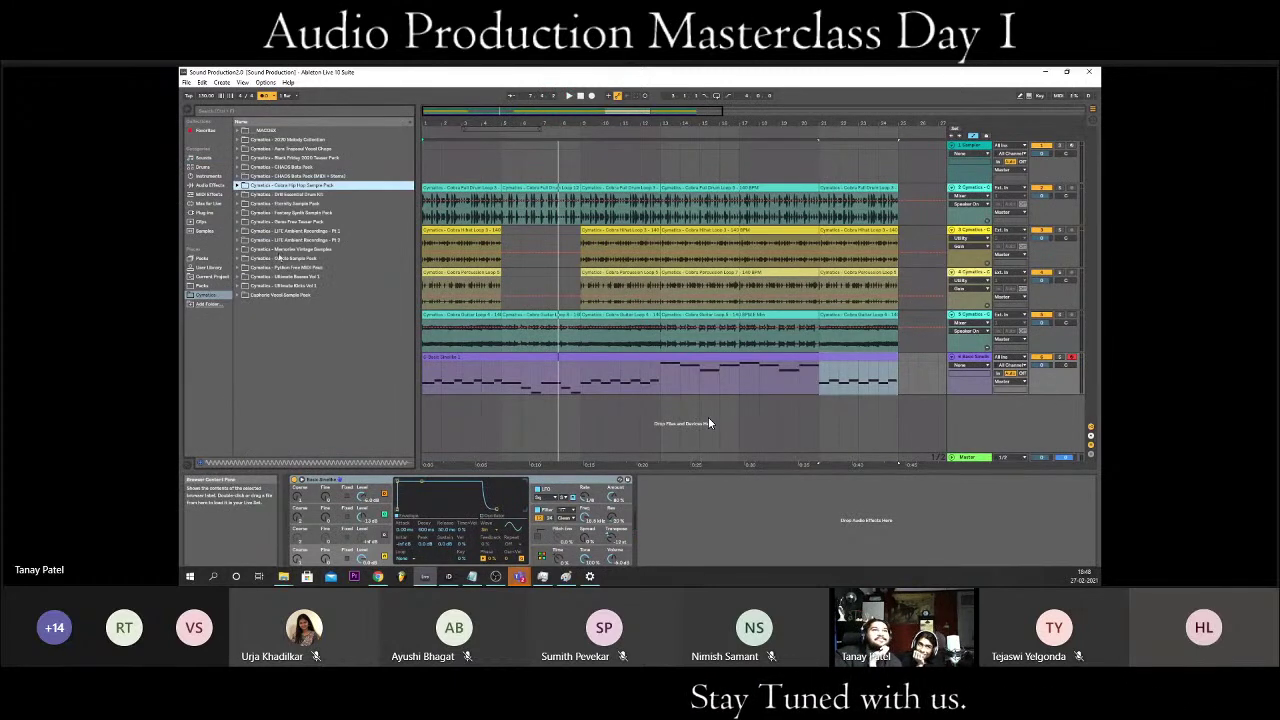
{"action": "left_click", "coordinate": [250, 249]}
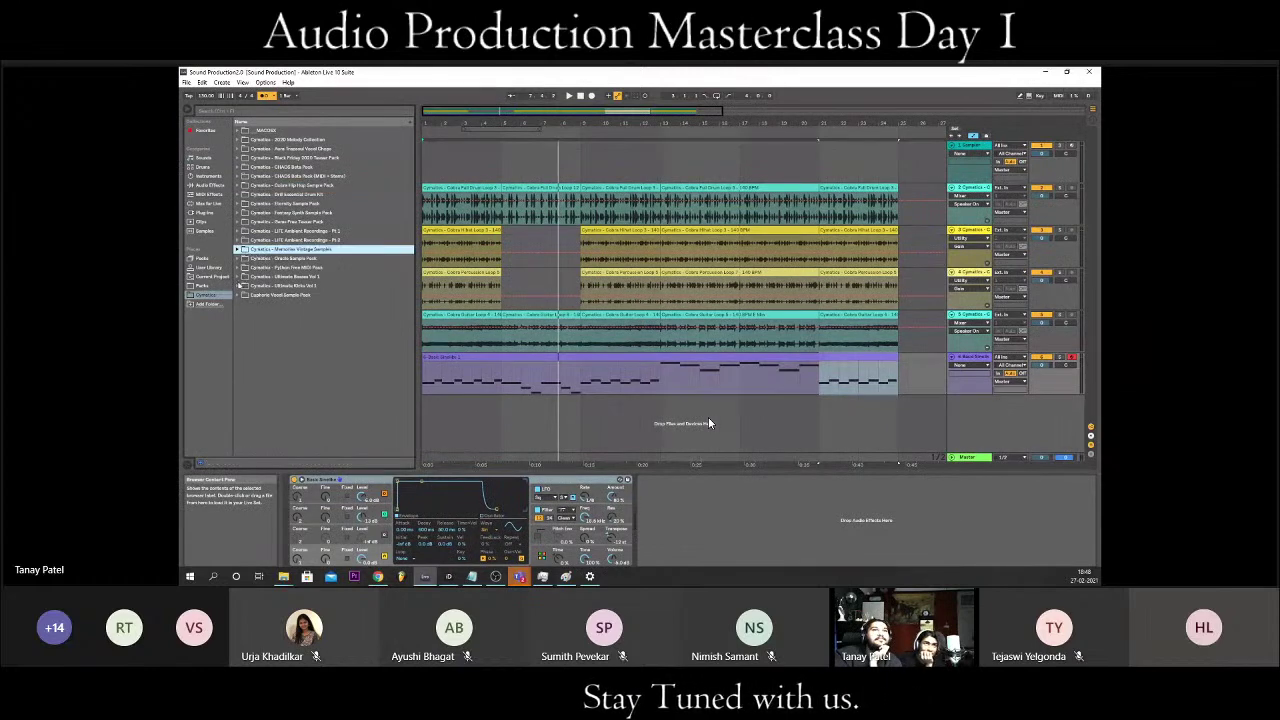
{"action": "key", "text": "Down"}
{"action": "key", "text": "Down"}
{"action": "key", "text": "Down"}
{"action": "key", "text": "Down"}
{"action": "key", "text": "Down"}
{"action": "key", "text": "Right"}
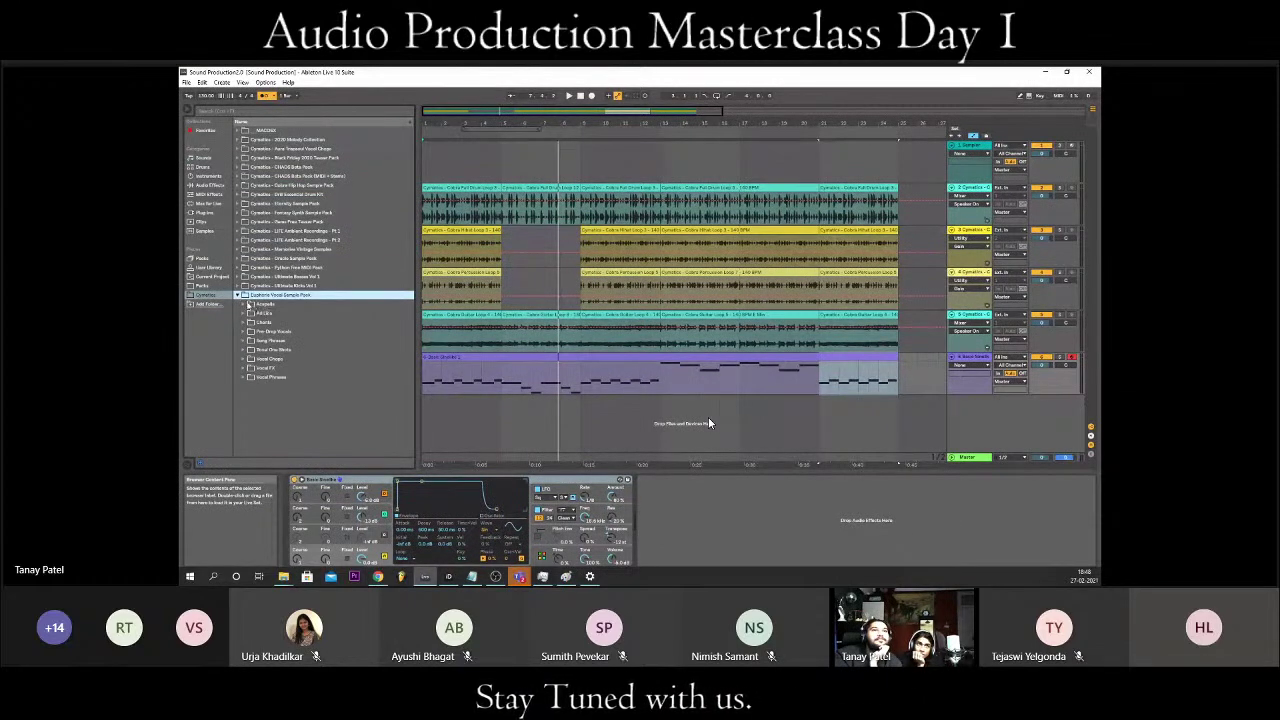
- Check the pack's Acapella folder and open the Dry subfolder of its Ad Libs
{"action": "key", "text": "Down"}
{"action": "key", "text": "Right"}
{"action": "key", "text": "Down"}
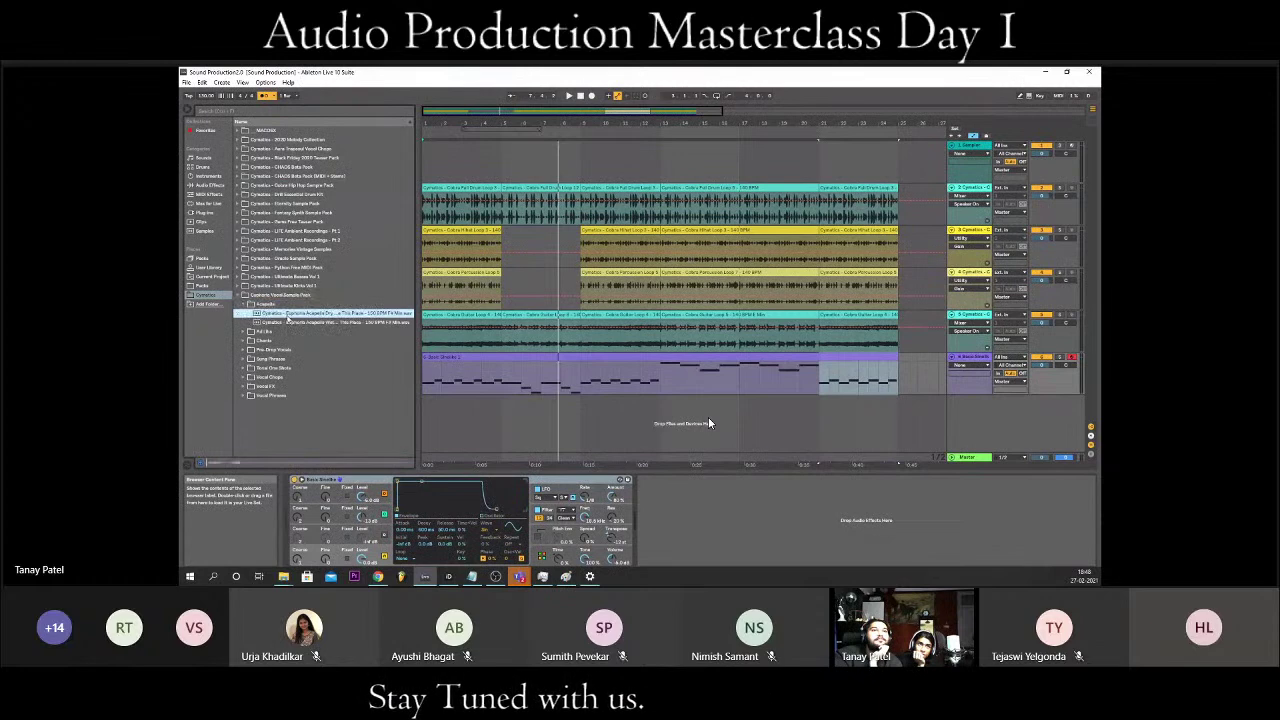
{"action": "key", "text": "Left"}
{"action": "key", "text": "Down"}
{"action": "key", "text": "Right"}
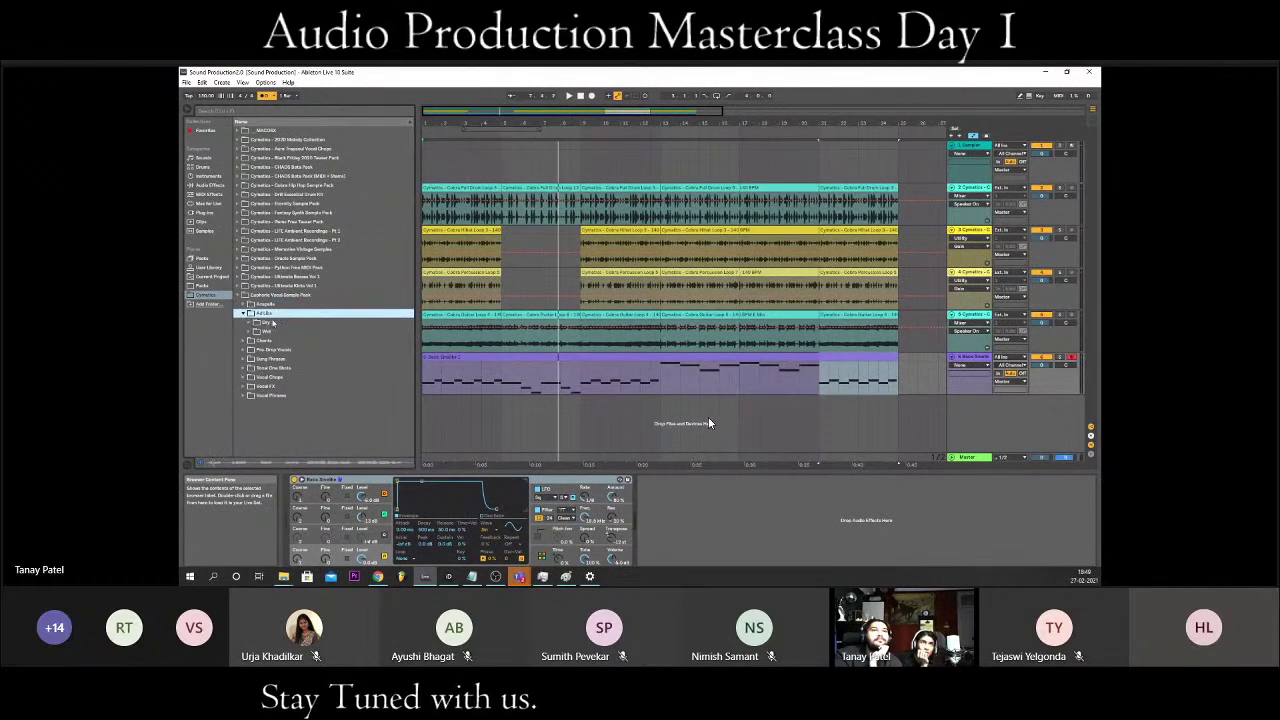
{"action": "key", "text": "Down"}
{"action": "key", "text": "Right"}
{"action": "key", "text": "Down"}
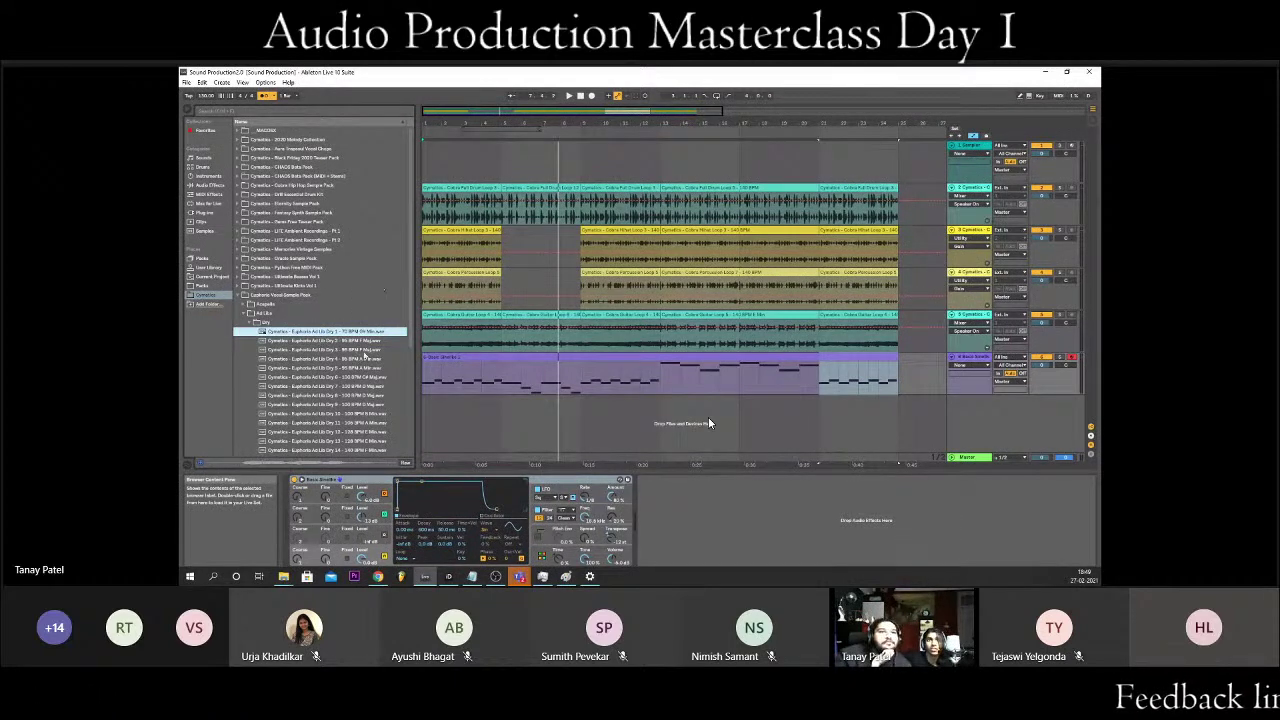
- Audition the dry ad-libs, place Euphoria Ad Lib Dry 12 on a new audio track at bar 1, and play the arrangement
{"action": "scroll", "coordinate": [364, 355], "scroll_direction": "down", "scroll_amount": 1}
{"action": "key", "text": "Down"}
{"action": "key", "text": "Down"}
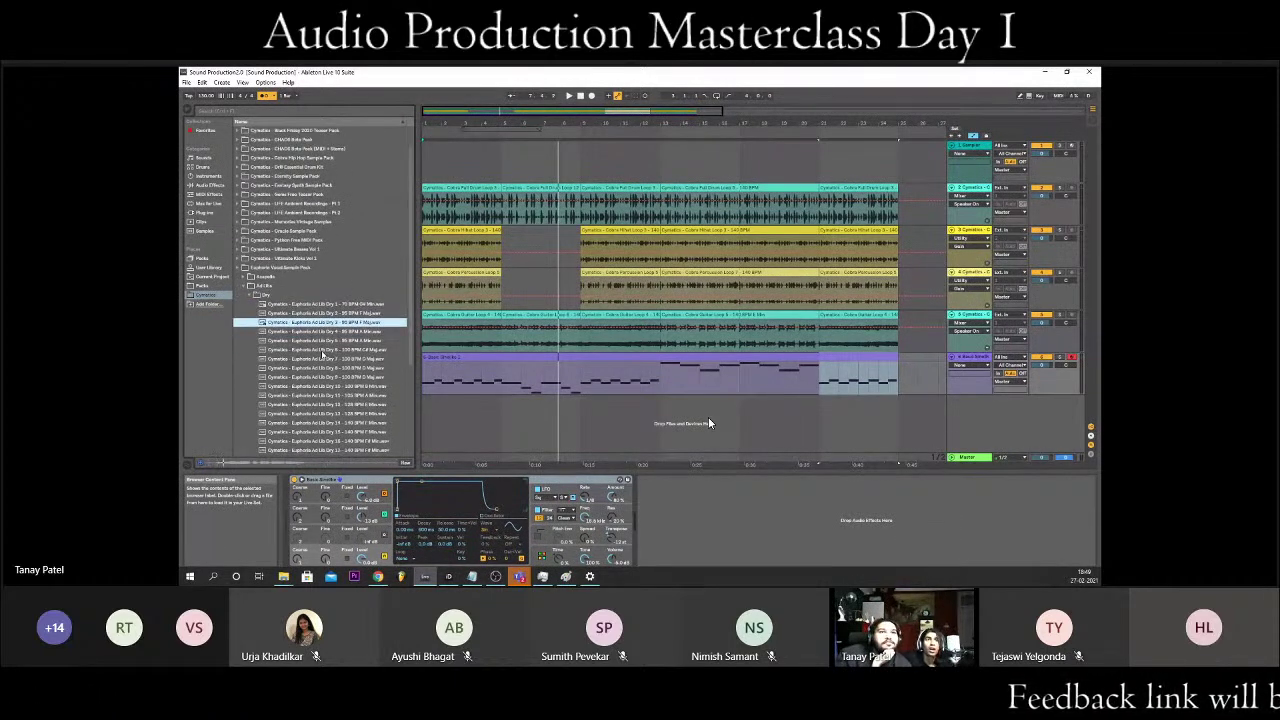
{"action": "scroll", "coordinate": [322, 355], "scroll_direction": "down", "scroll_amount": 1}
{"action": "left_click", "coordinate": [338, 368]}
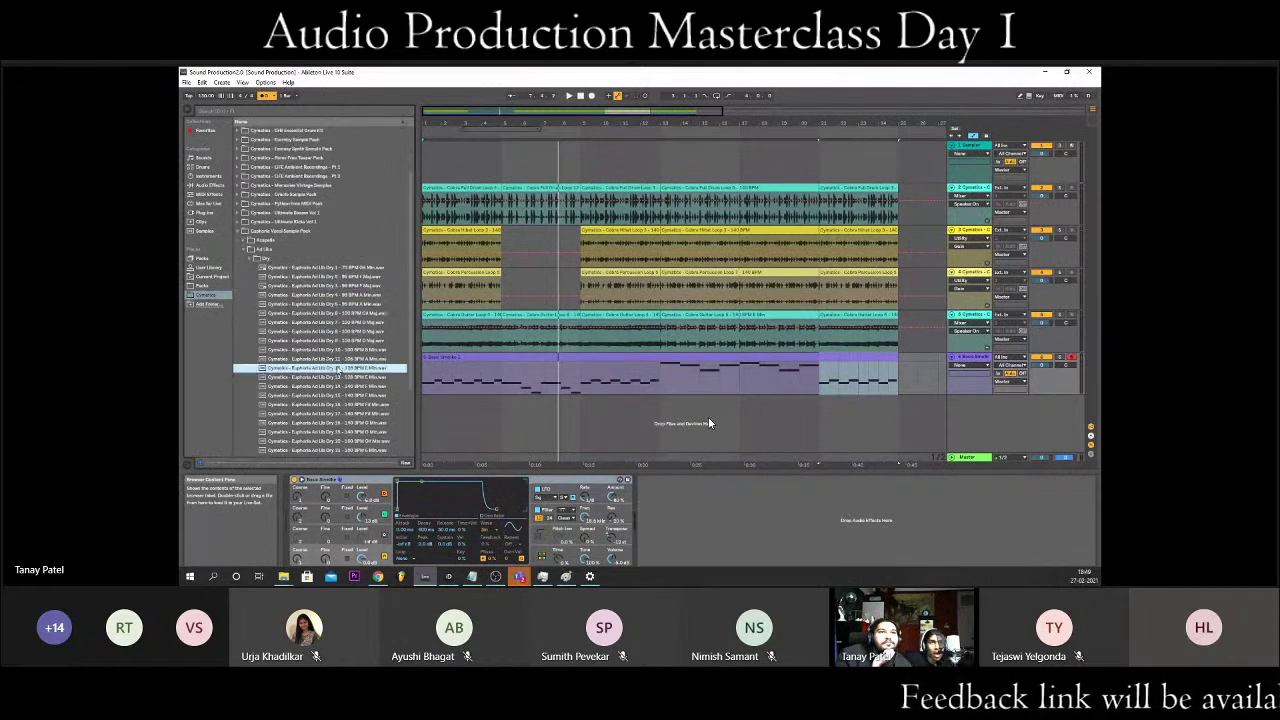
{"action": "scroll", "coordinate": [320, 360], "scroll_direction": "down", "scroll_amount": 1}
{"action": "scroll", "coordinate": [320, 352], "scroll_direction": "down", "scroll_amount": 1}
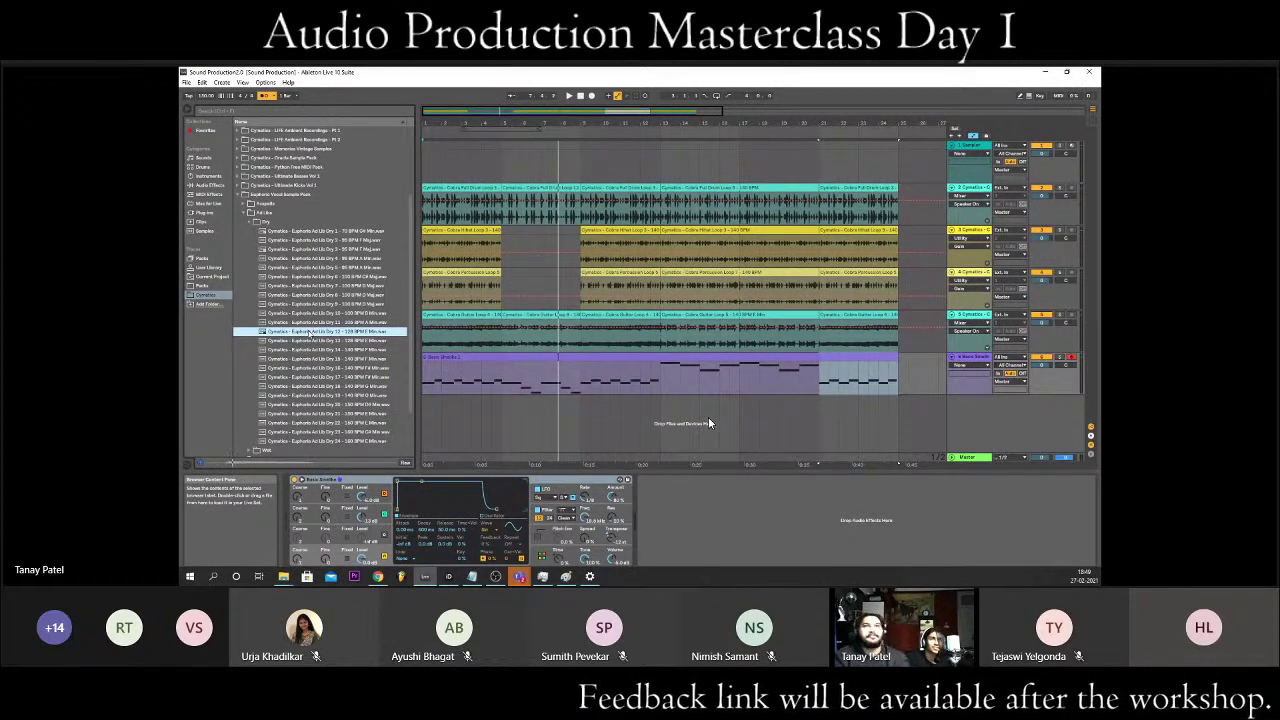
{"action": "left_click_drag", "start_coordinate": [320, 331], "coordinate": [434, 410]}
{"action": "key", "text": "space"}
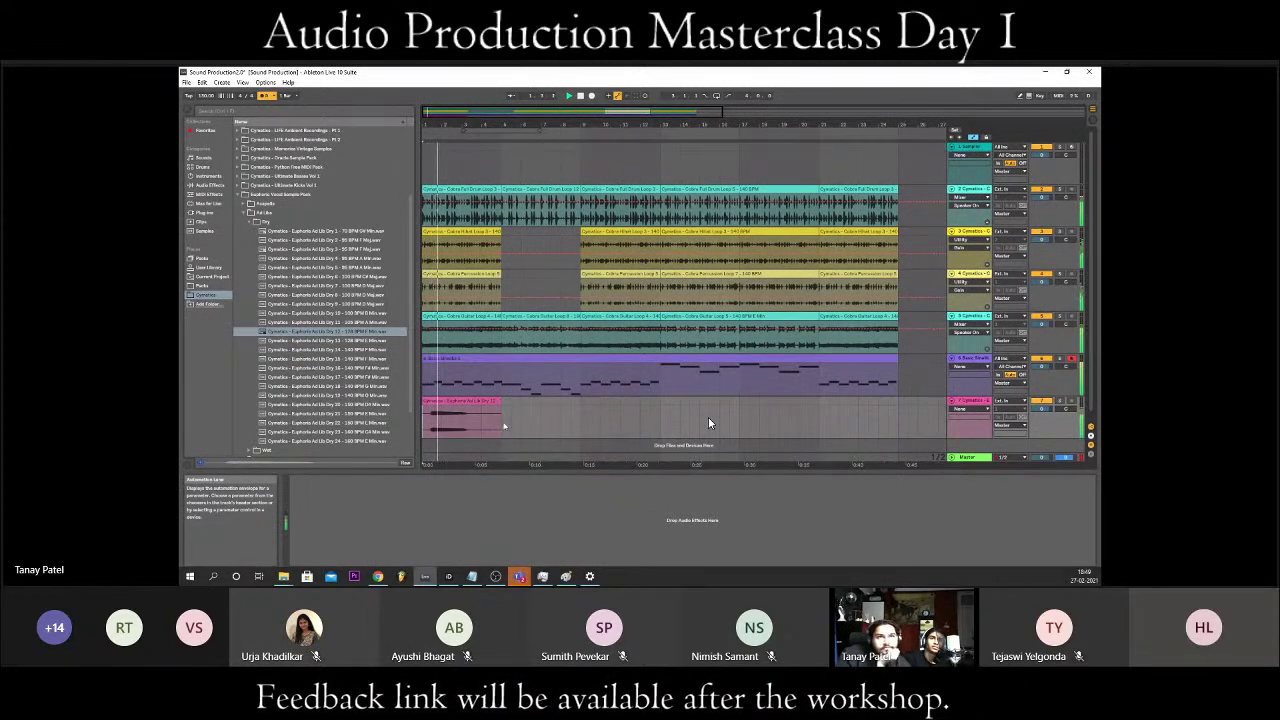
- Add Euphoria Ad Lib Dry 13 to the vocal track at bar 5, play from the start, and move the clip to bar 9
{"action": "scroll", "coordinate": [345, 367], "scroll_direction": "down", "scroll_amount": 1}
{"action": "scroll", "coordinate": [346, 366], "scroll_direction": "down", "scroll_amount": 2}
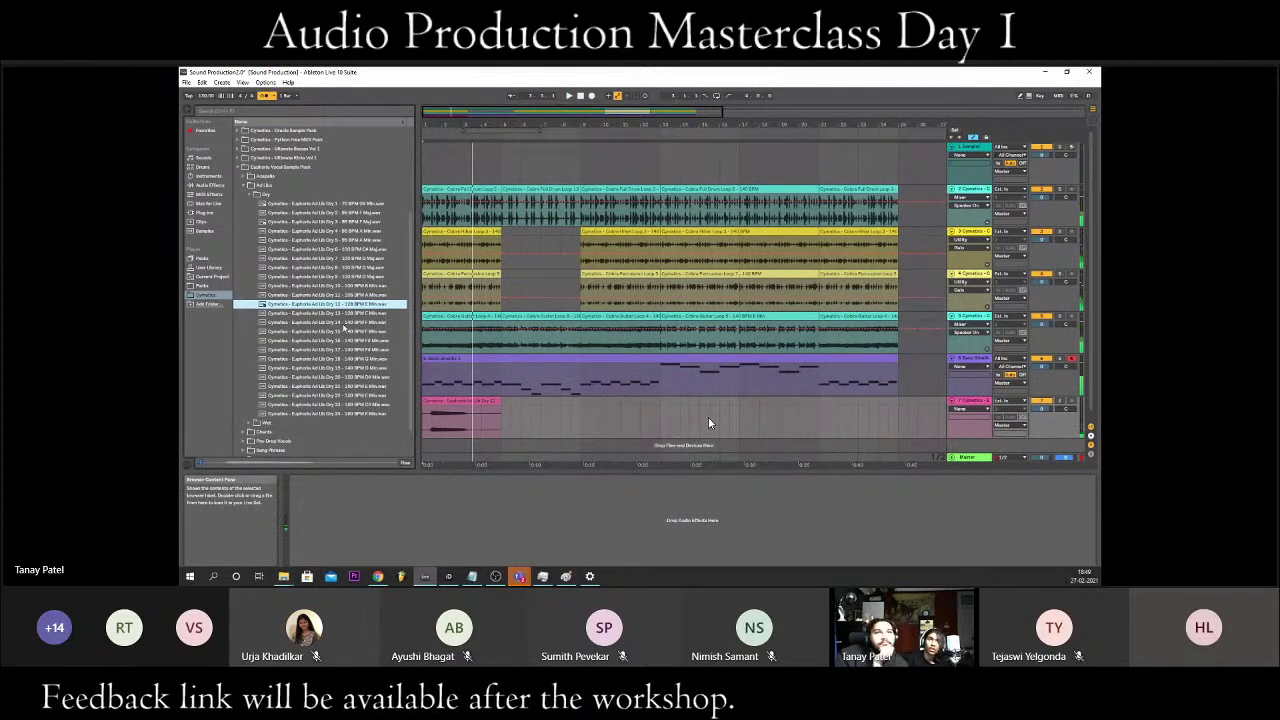
{"action": "left_click", "coordinate": [325, 313]}
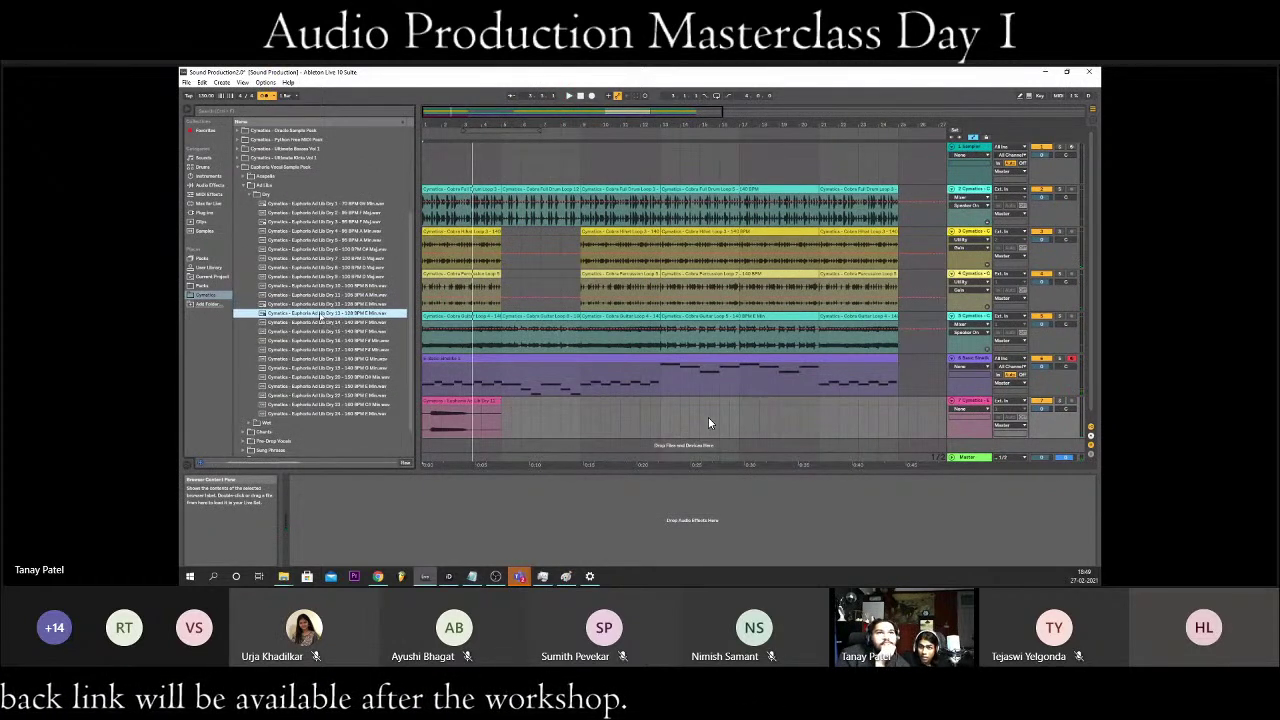
{"action": "left_click_drag", "start_coordinate": [325, 313], "coordinate": [500, 410]}
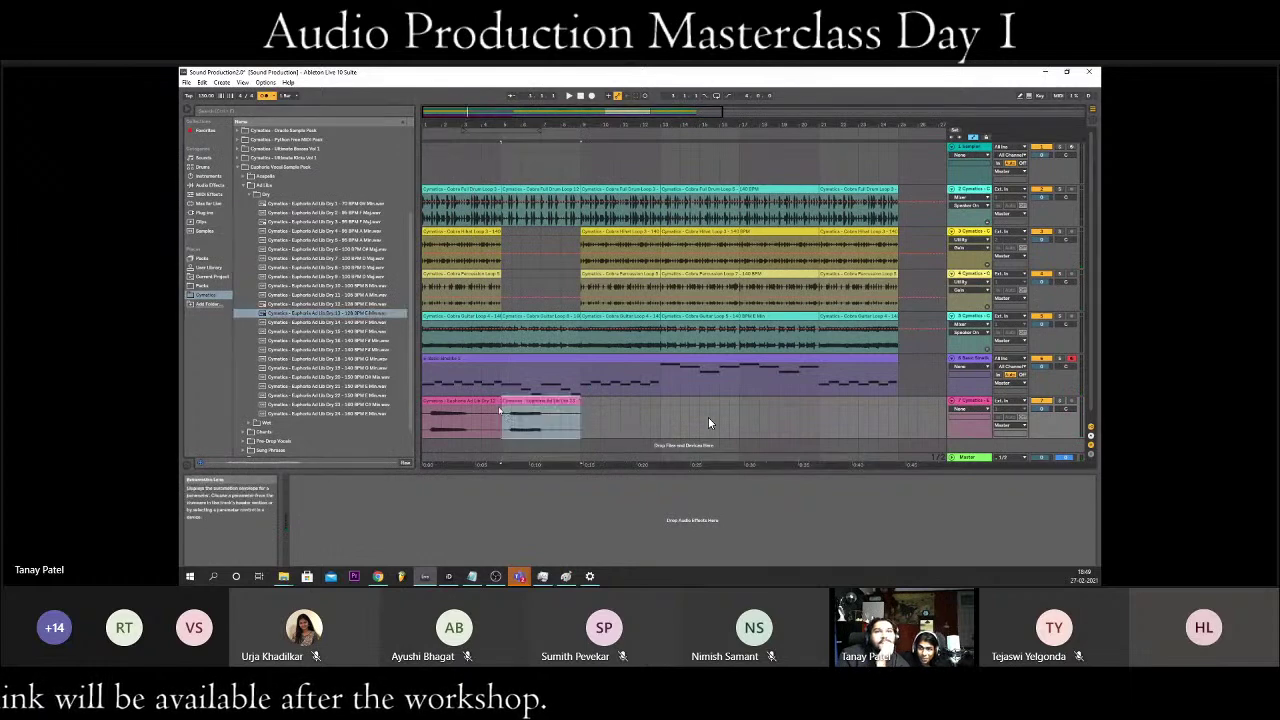
{"action": "left_click", "coordinate": [428, 408]}
{"action": "key", "text": "space"}
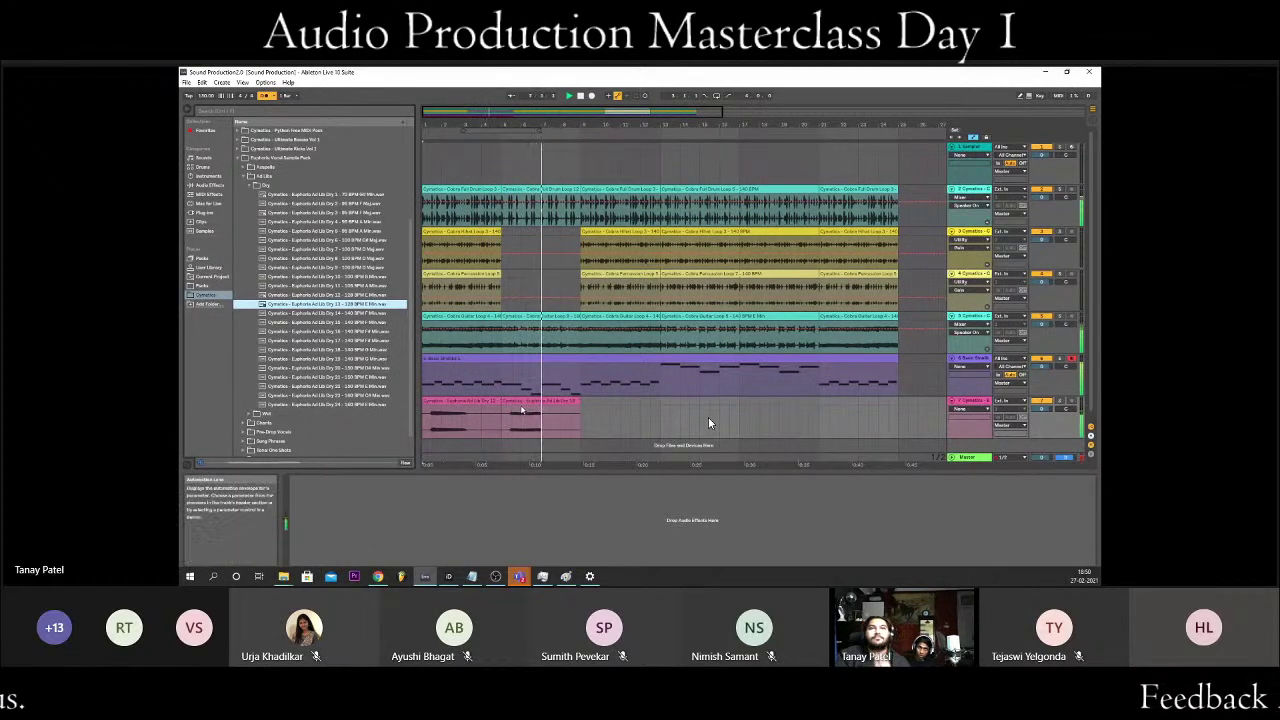
{"action": "left_click_drag", "start_coordinate": [521, 410], "coordinate": [598, 412]}
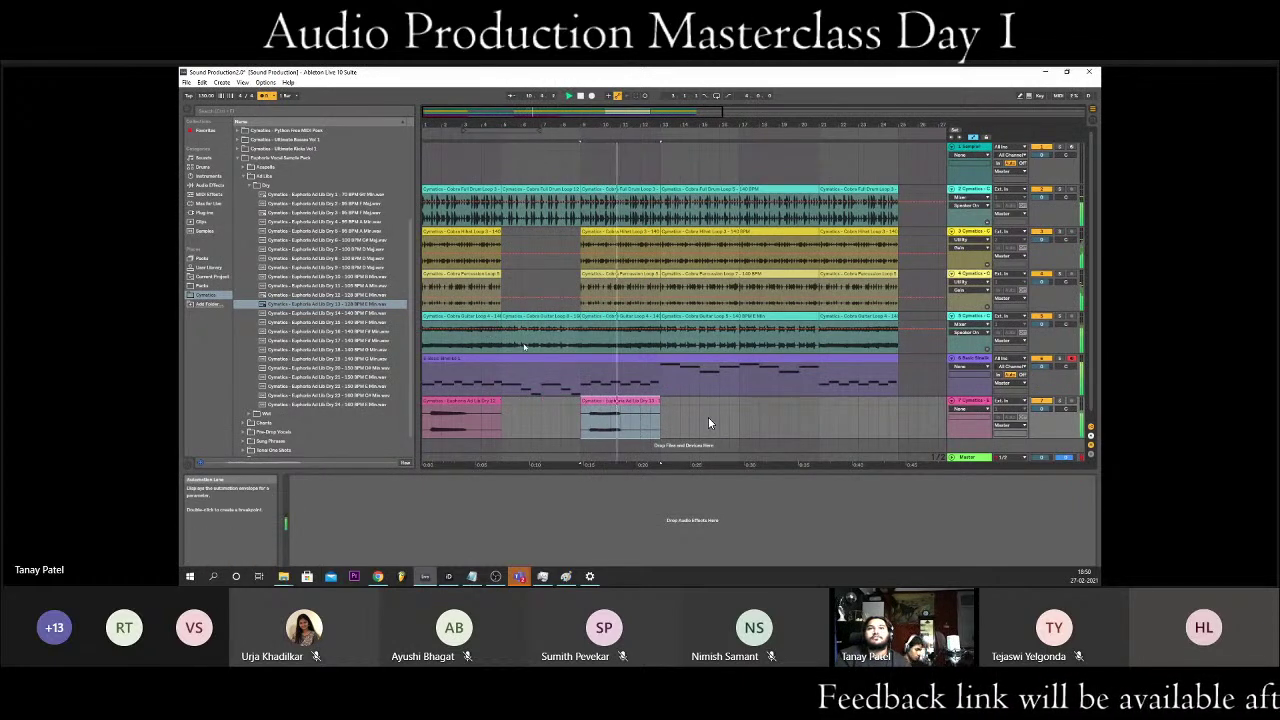
- Audition more dry ad-libs and try Euphoria Ad Lib Dry 22 in the vocal track gap from bar 5
{"action": "left_click", "coordinate": [345, 332]}
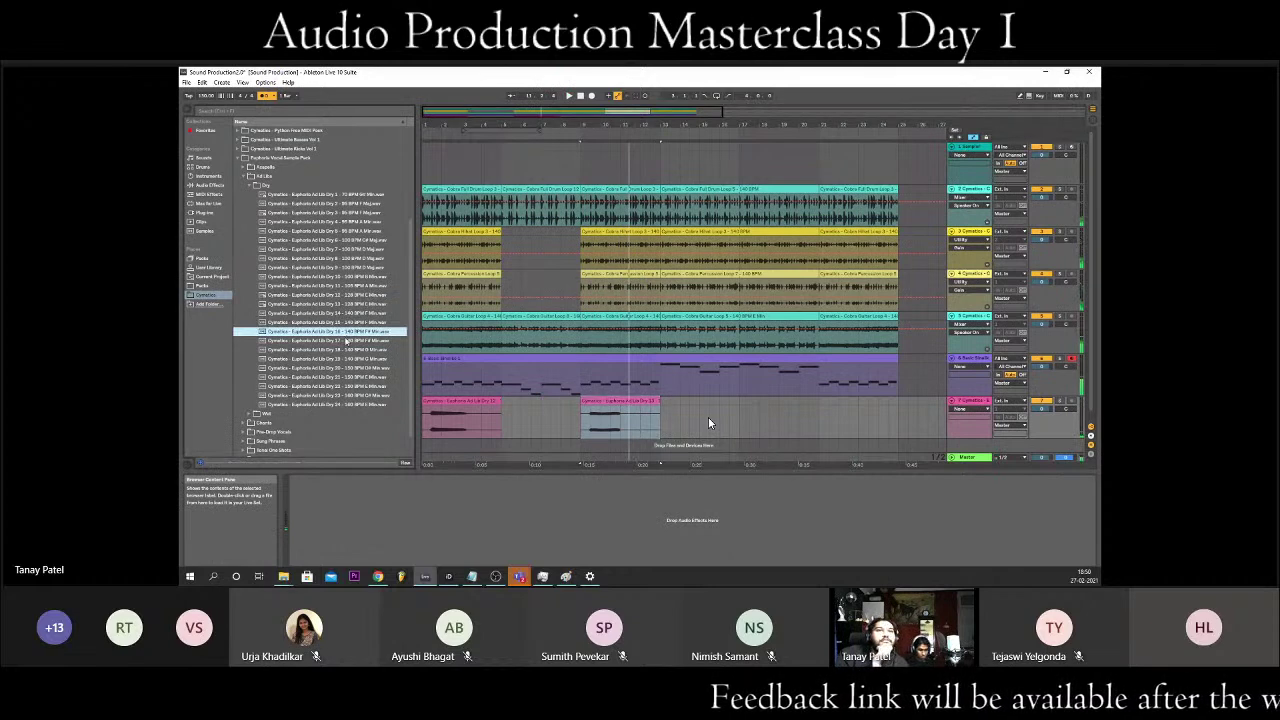
{"action": "left_click", "coordinate": [338, 350]}
{"action": "left_click", "coordinate": [330, 377]}
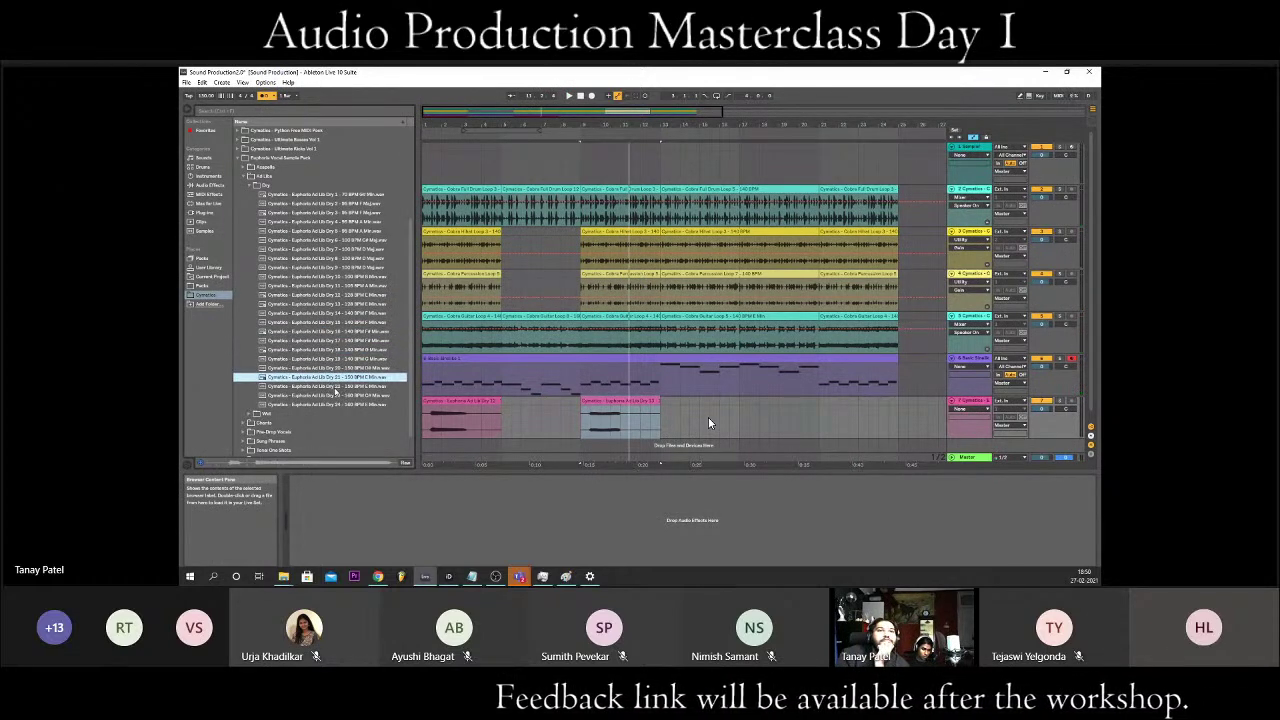
{"action": "left_click", "coordinate": [308, 386]}
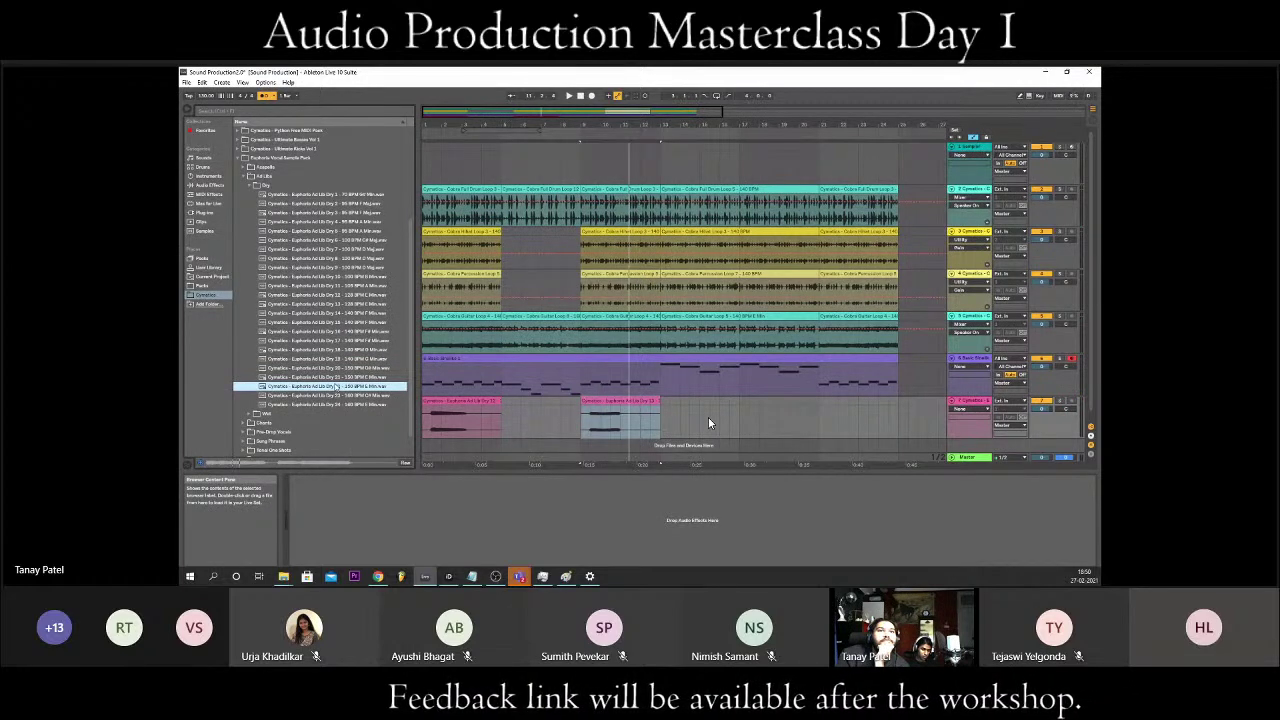
{"action": "mouse_move", "coordinate": [320, 386]}
{"action": "left_mouse_down"}
{"action": "mouse_move", "coordinate": [525, 425]}
{"action": "mouse_move", "coordinate": [491, 420]}
{"action": "left_mouse_up"}
{"action": "key", "text": "space"}
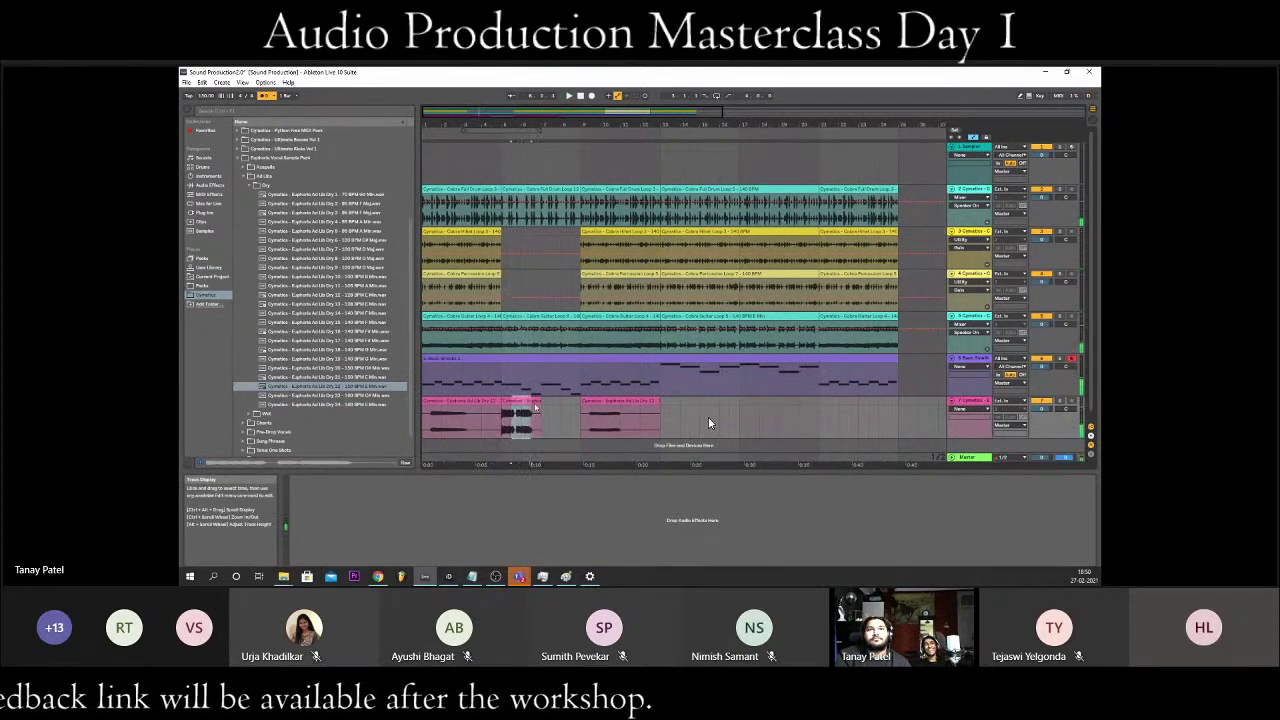
- Try the Ad Lib Dry 22 clip at bar 6 with the other tracks and delete it from the vocal track
{"action": "left_click", "coordinate": [530, 410]}
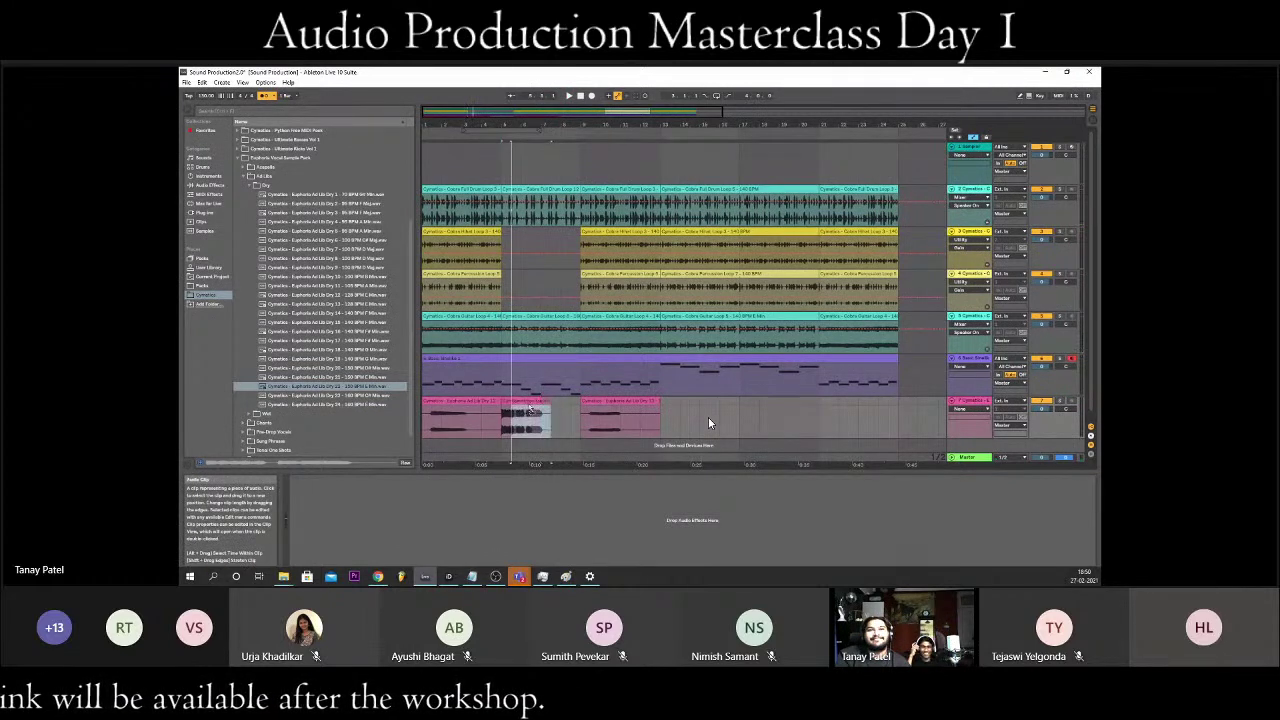
{"action": "key", "text": "space"}
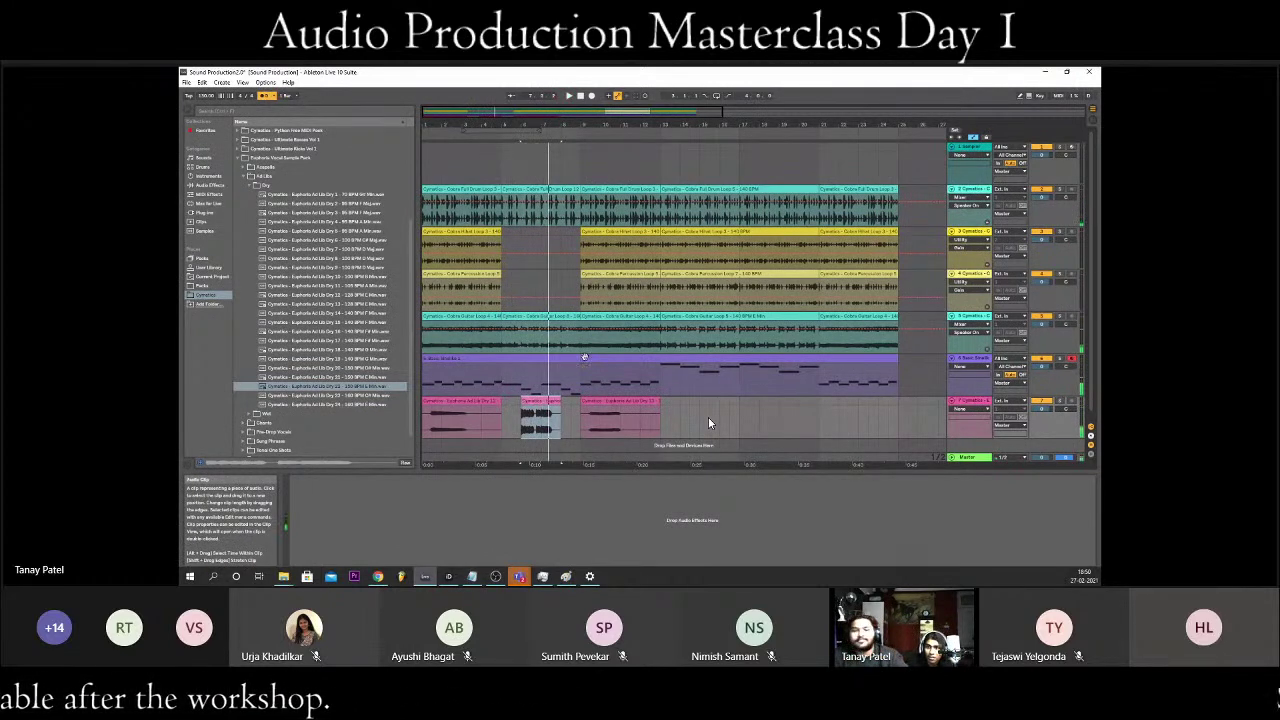
{"action": "key", "text": "Delete"}
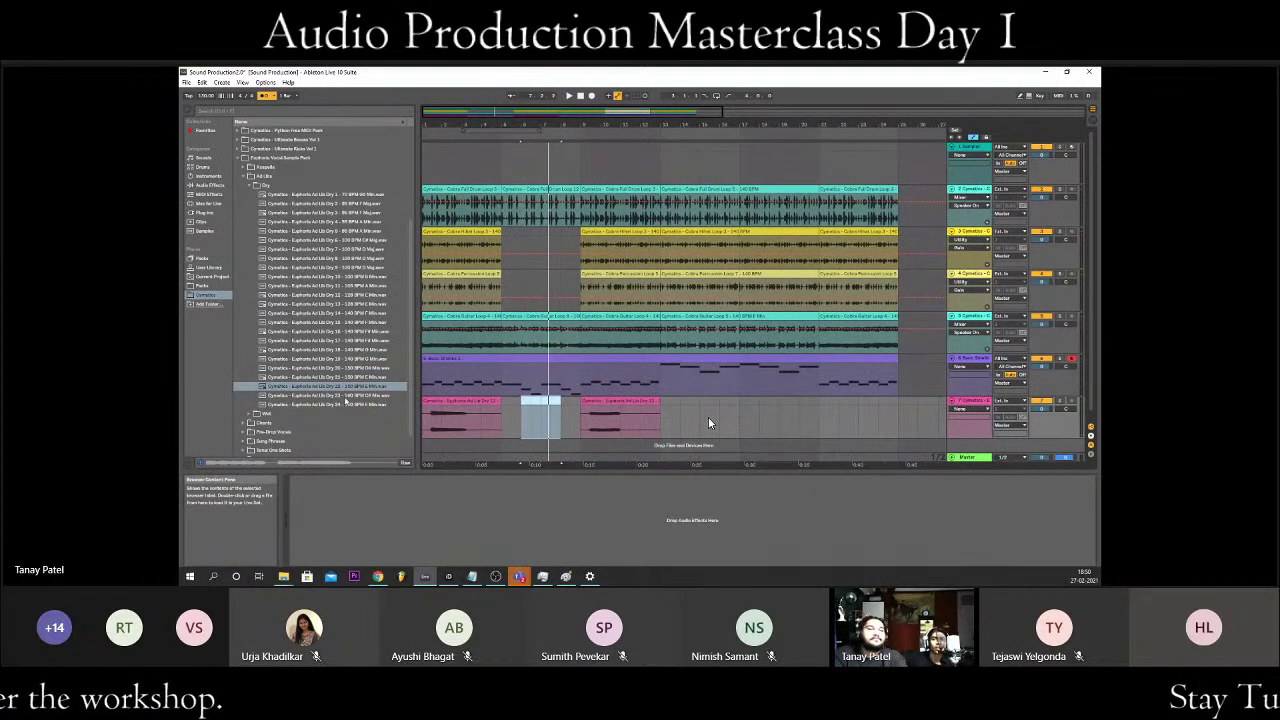
- Audition the remaining dry ad-libs and place Euphoria Ad Lib Dry 21 between the two vocal clips, starting mid bar 5
{"action": "left_click", "coordinate": [304, 404]}
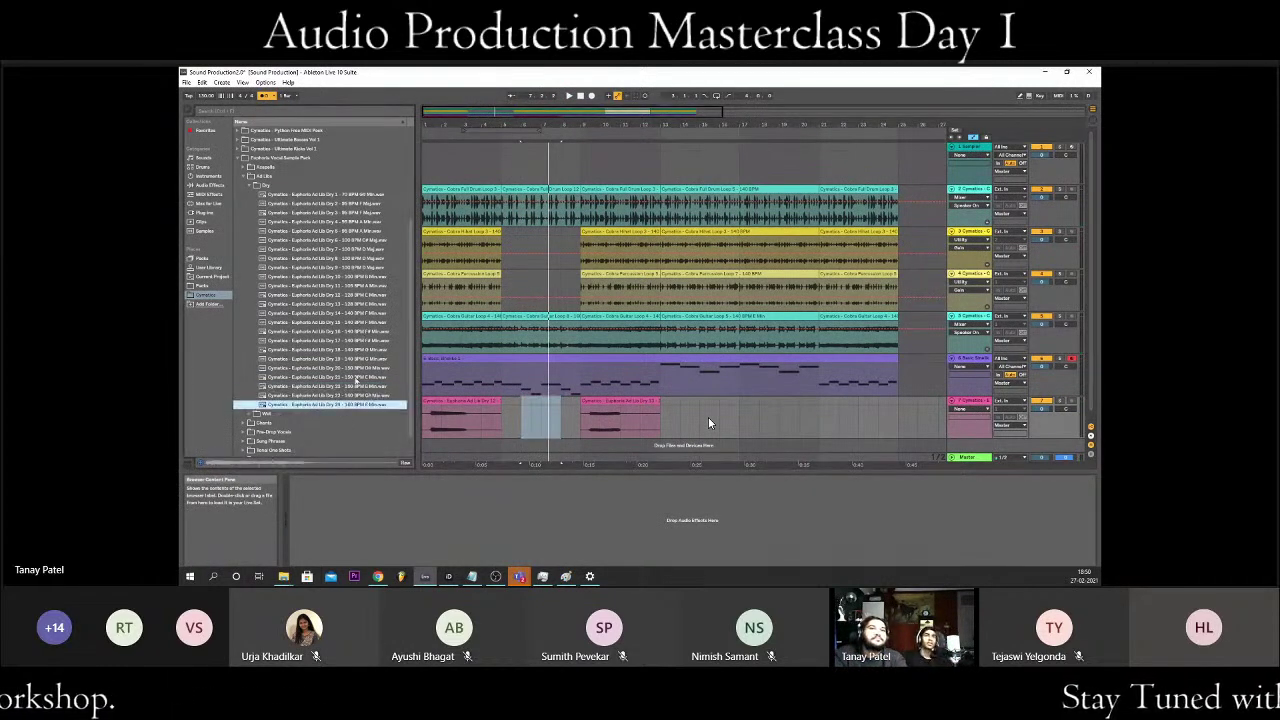
{"action": "left_click", "coordinate": [347, 377]}
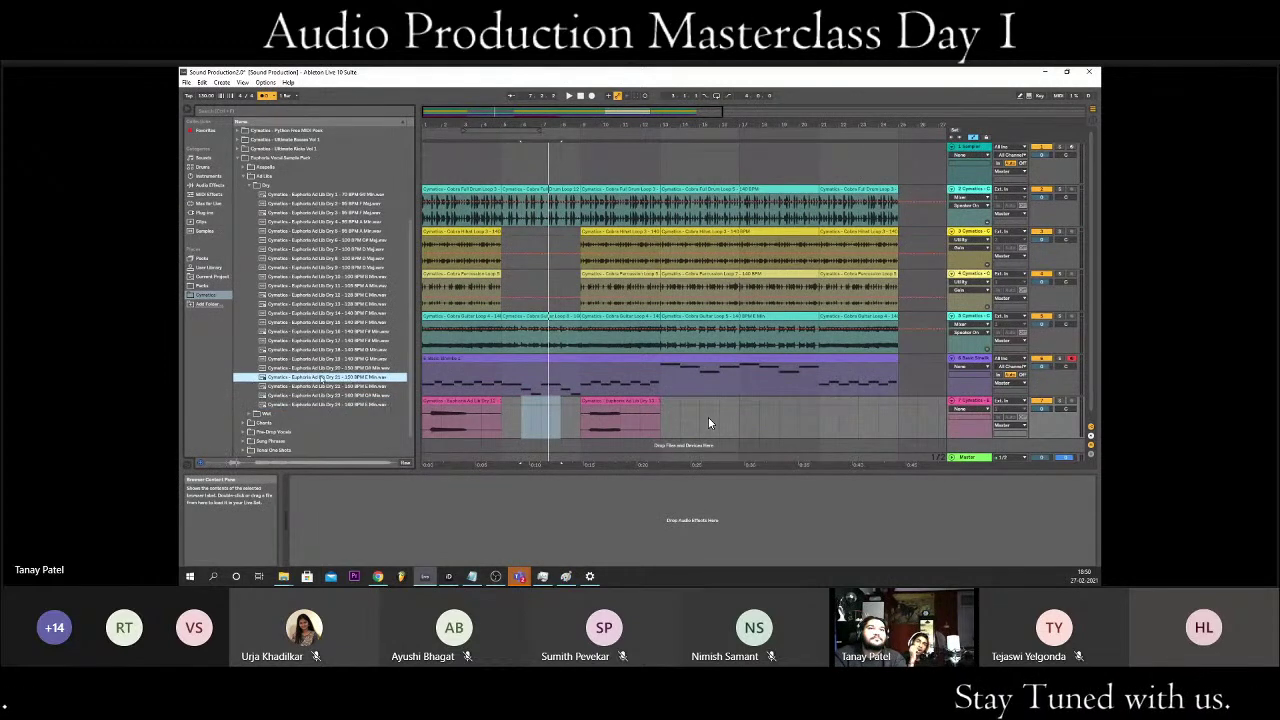
{"action": "key", "text": "Return"}
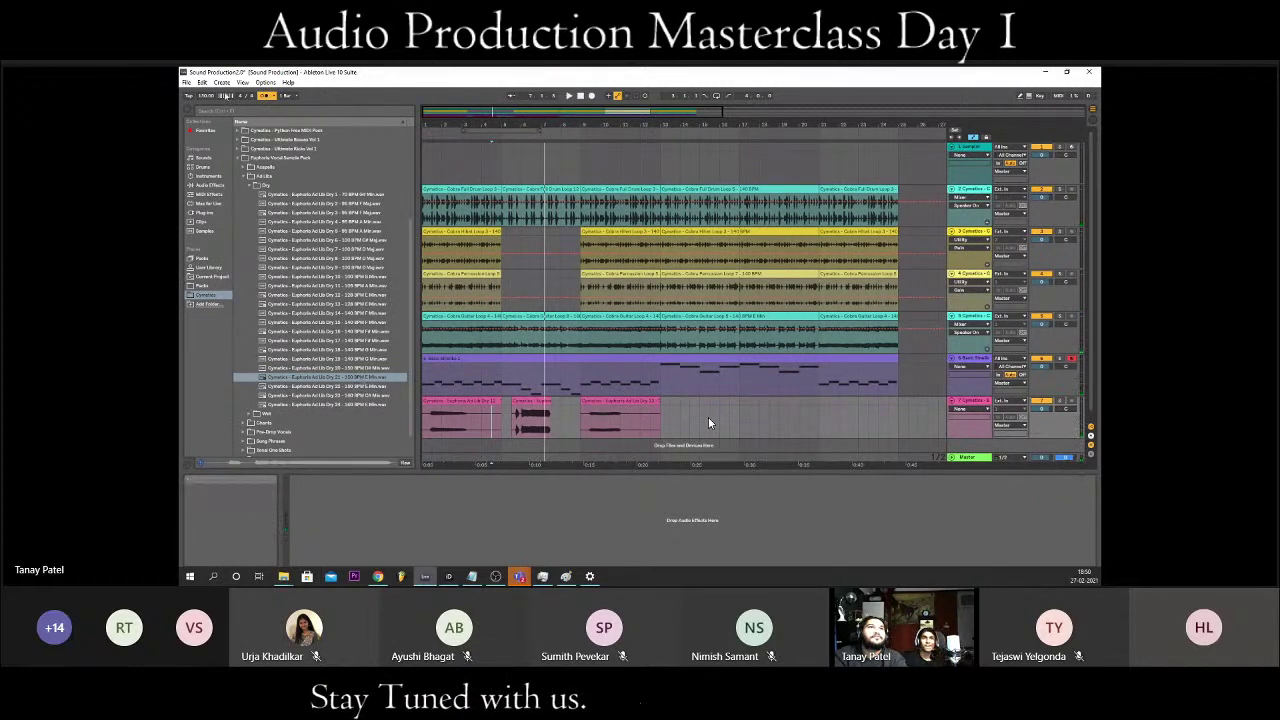
- Set the project tempo to 140 BPM and play the arrangement with the new vocal clip
{"action": "left_click_drag", "start_coordinate": [205, 97], "coordinate": [205, 100]}
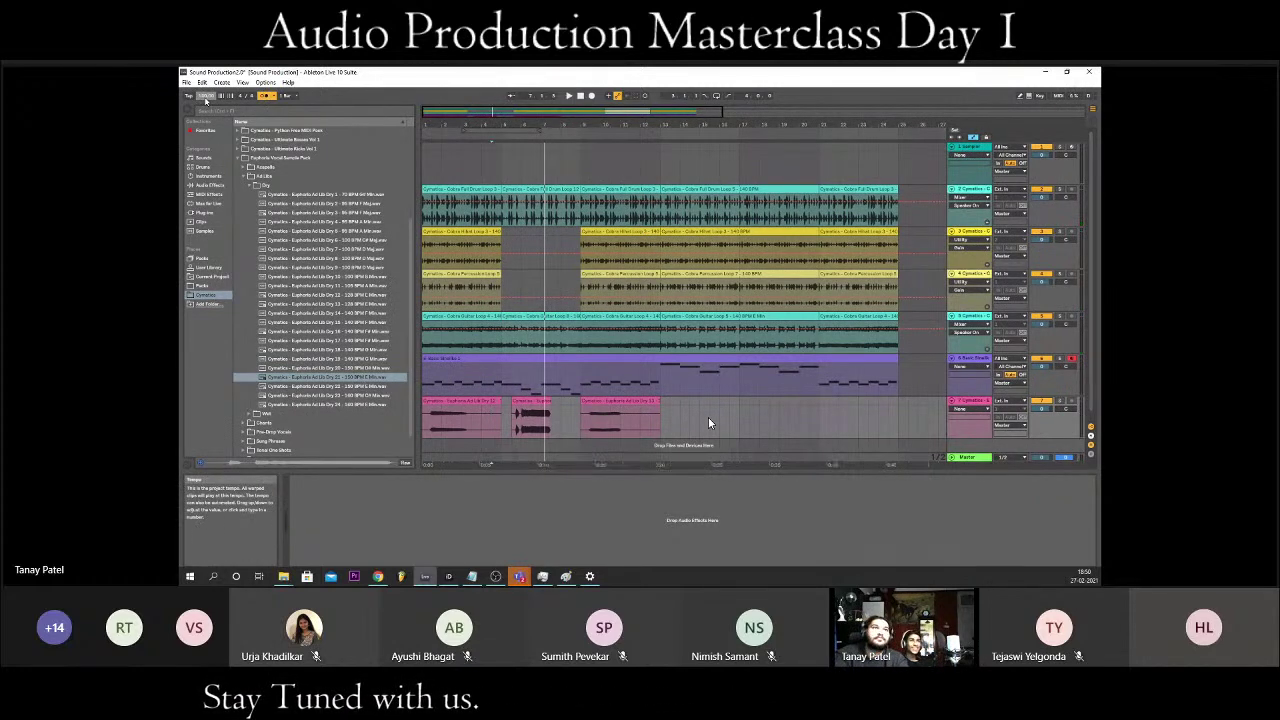
{"action": "key", "text": "space"}
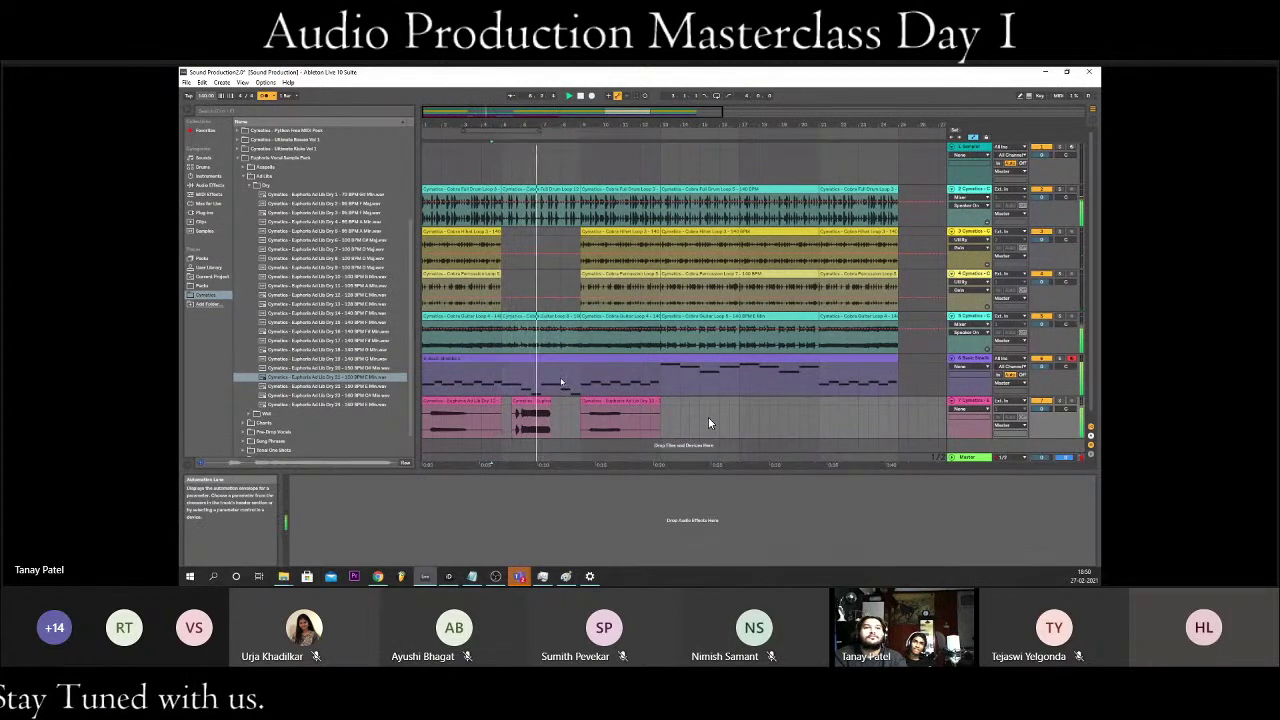
- Turn Warp off and back on for the Ad Lib Dry 21 clip and set it as tempo Master
{"action": "key", "text": "shift+Tab"}
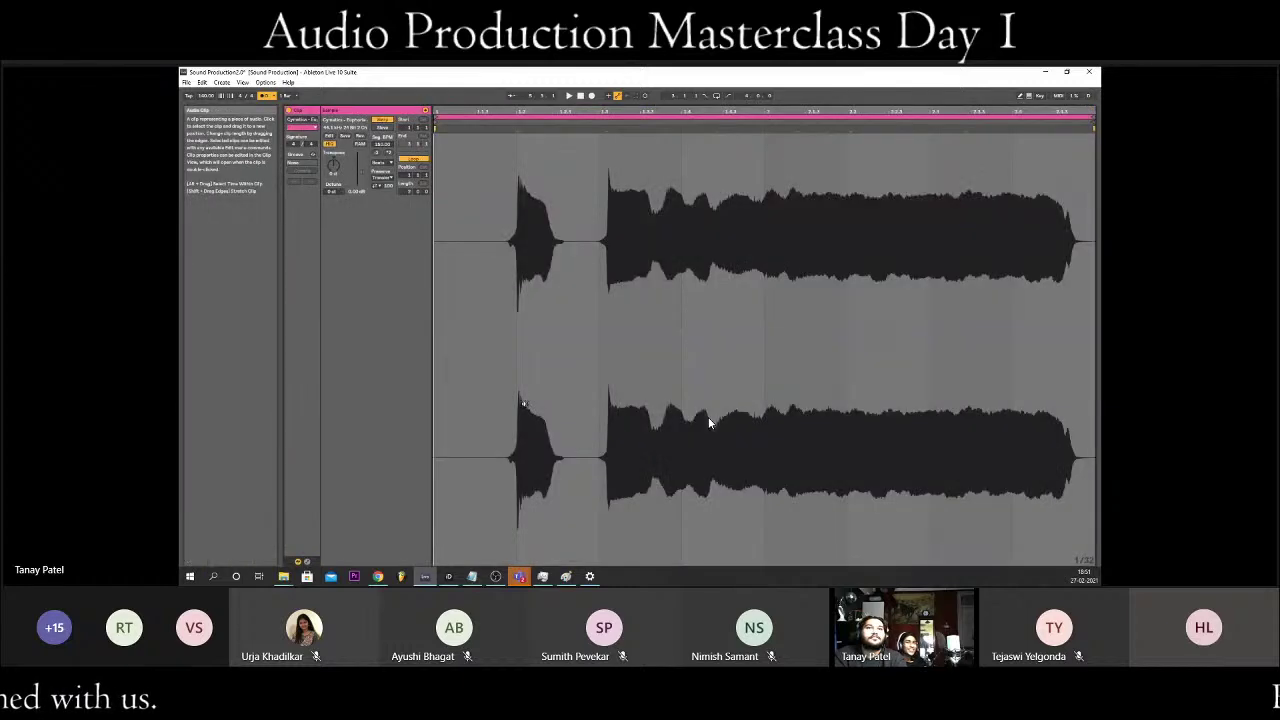
{"action": "left_click", "coordinate": [383, 119]}
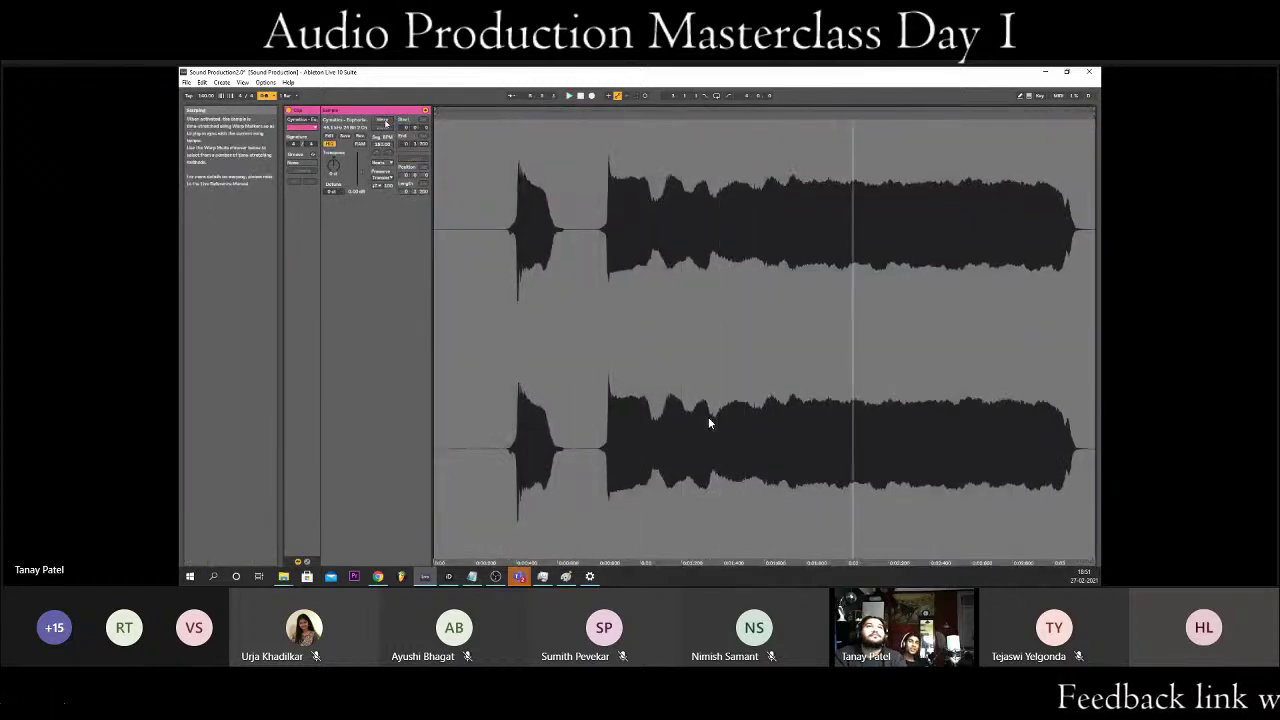
{"action": "left_click", "coordinate": [384, 121]}
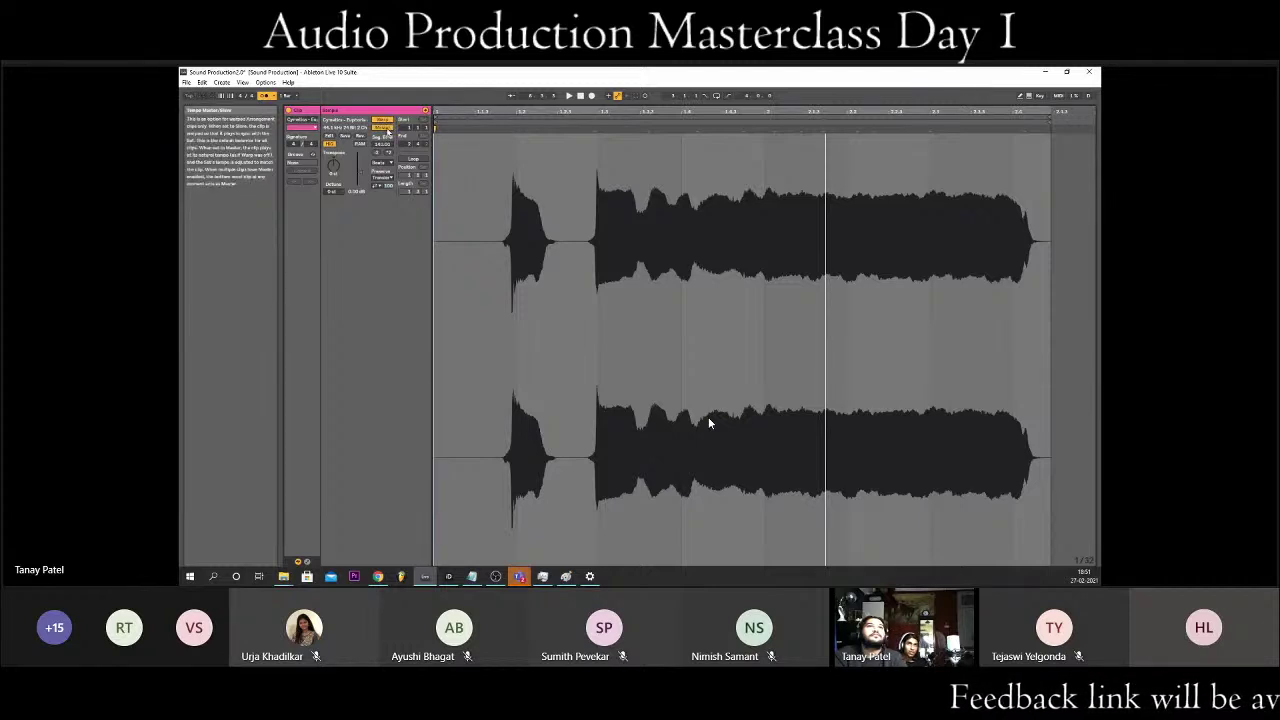
{"action": "key", "text": "space"}
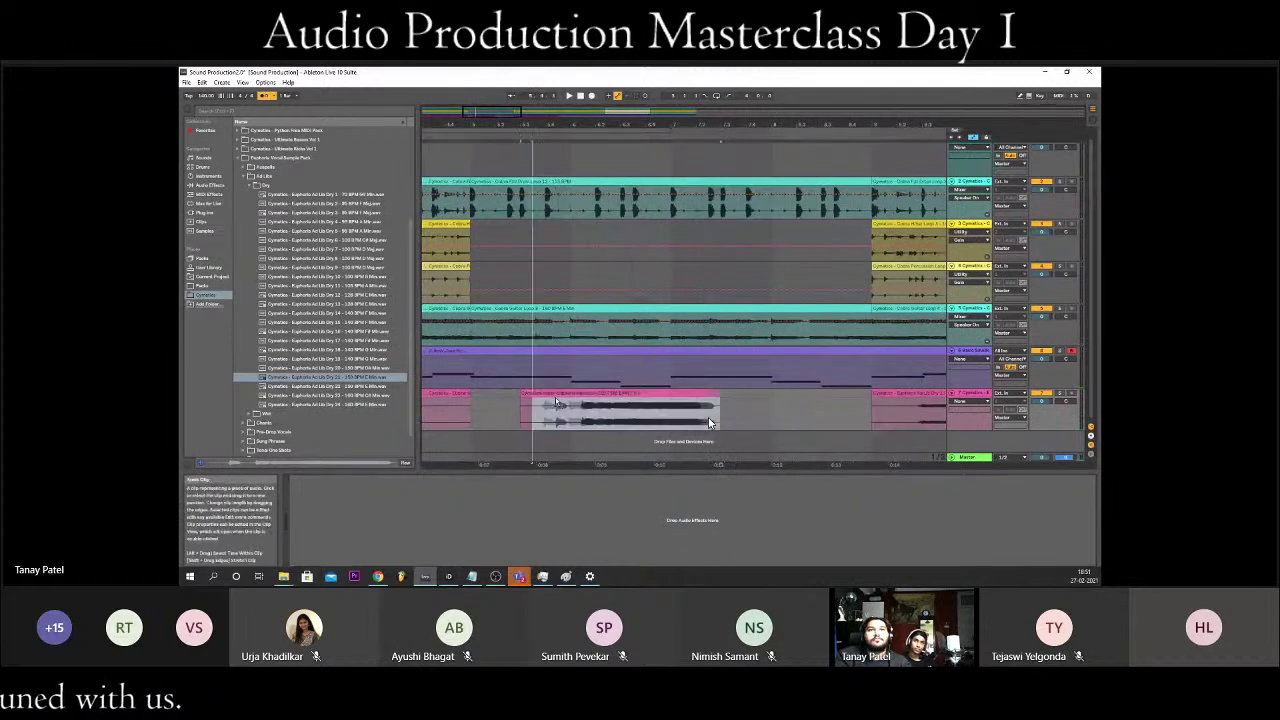
- Nudge the Euphoria Ad Lib Dry 21 clip slightly earlier on the vocal track and play it with the other tracks
{"action": "key", "text": "z"}
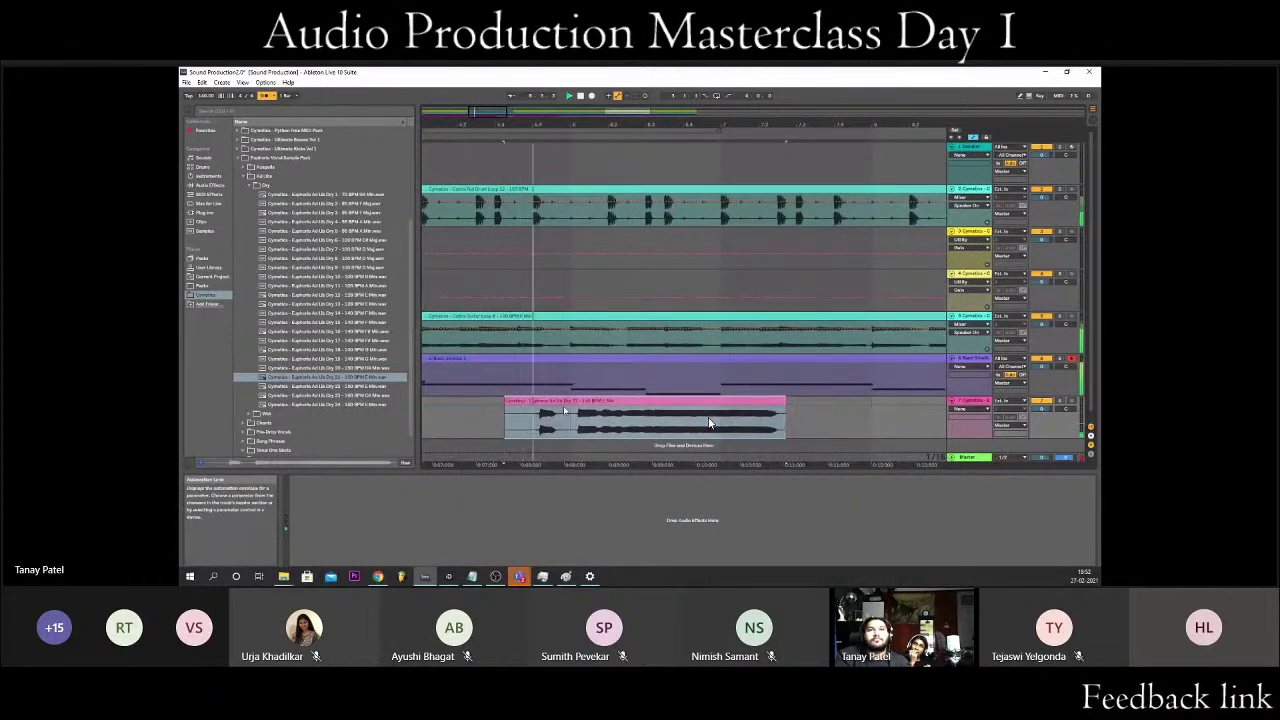
{"action": "left_click_drag", "start_coordinate": [558, 401], "coordinate": [552, 401]}
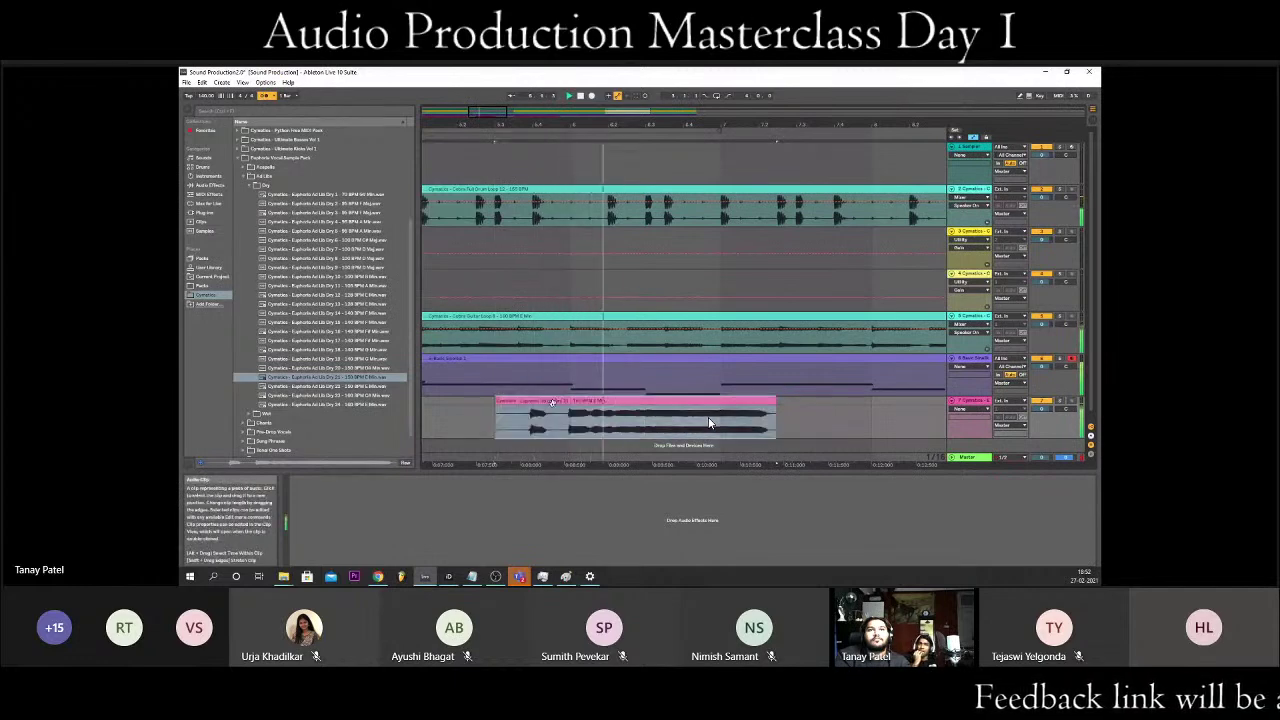
{"action": "key", "text": "plus"}
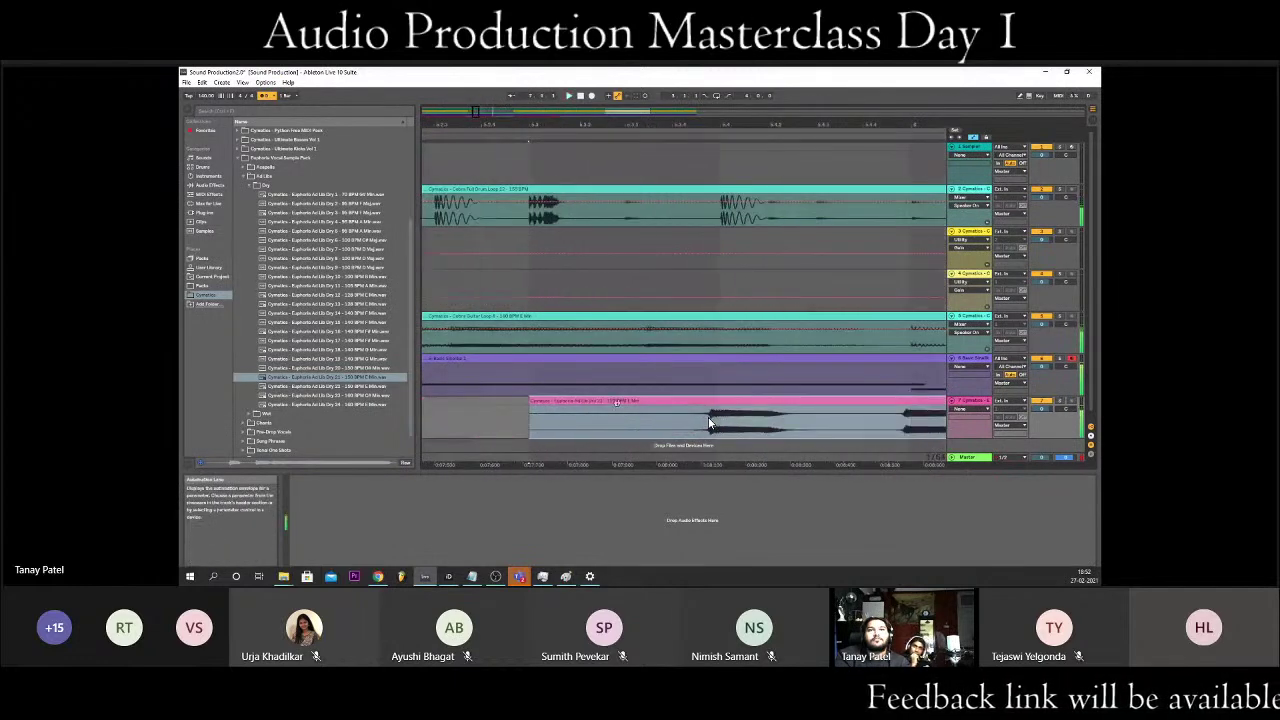
{"action": "key", "text": "minus"}
{"action": "key", "text": "minus"}
{"action": "key", "text": "minus"}
{"action": "key", "text": "minus"}
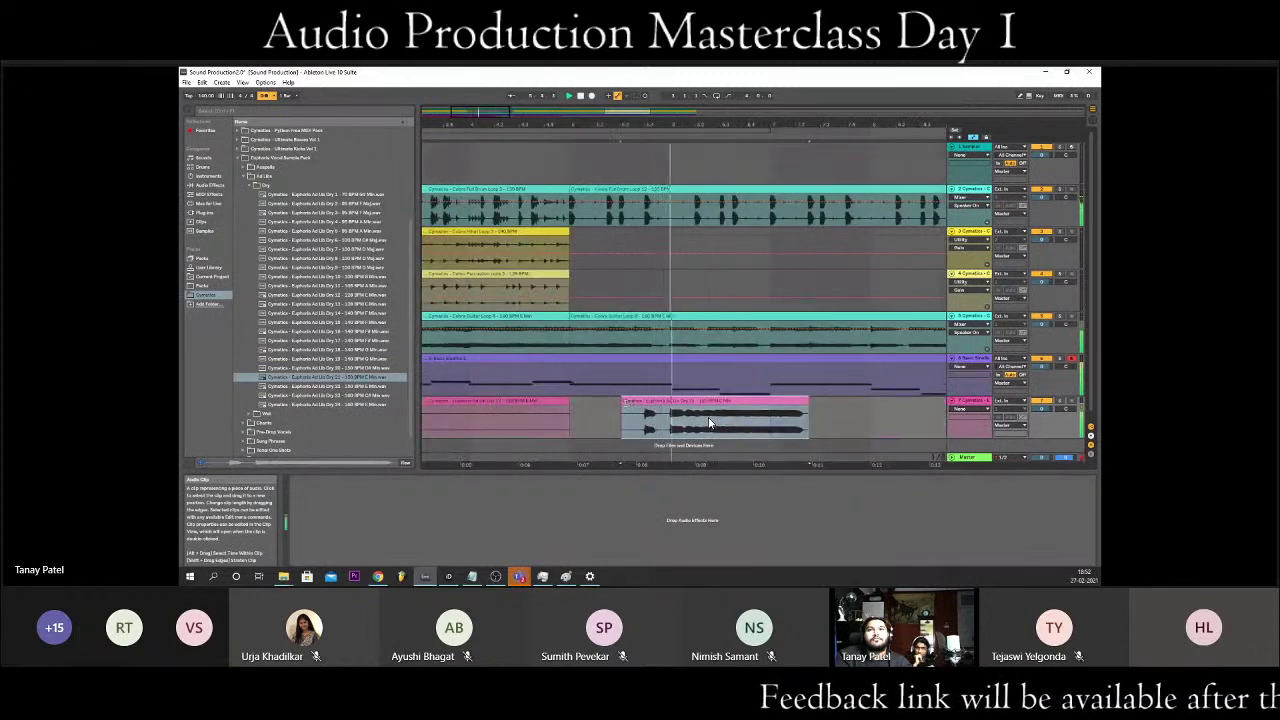
{"action": "key", "text": "minus"}
{"action": "key", "text": "minus"}
{"action": "key", "text": "minus"}
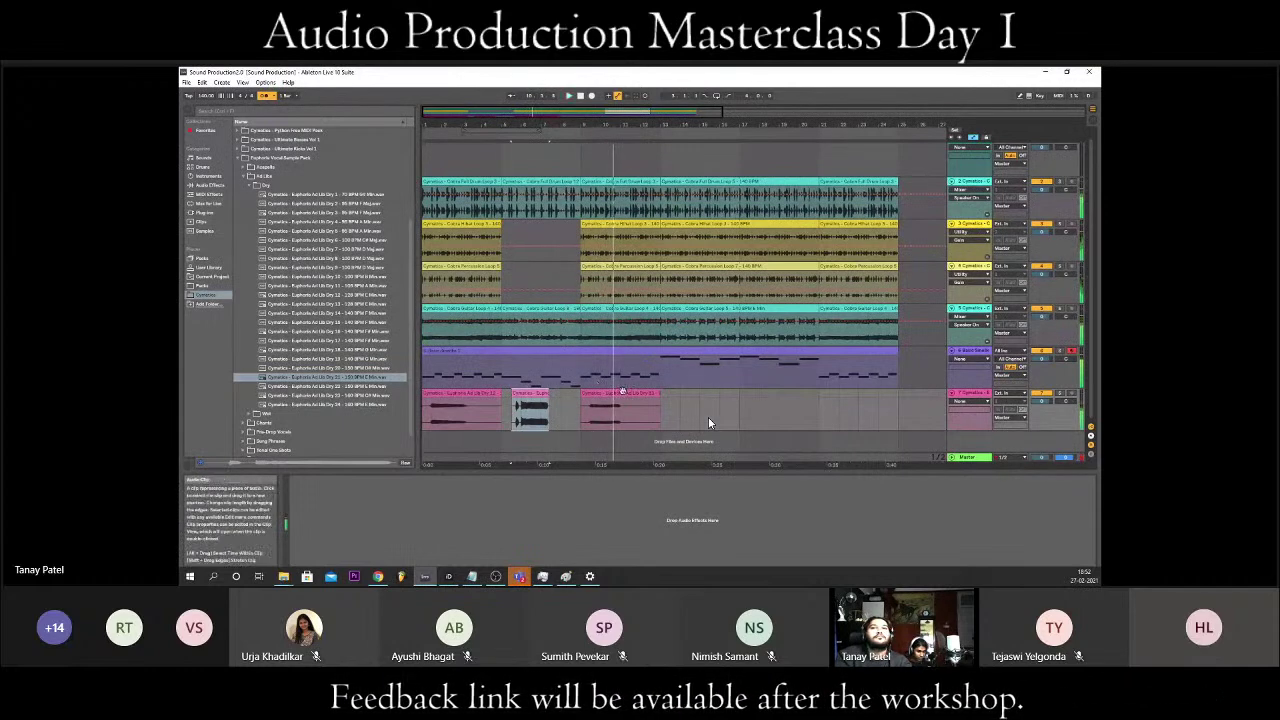
- Set the Warp mode of the vocal ad-lib clip at bar 9 to Complex Pro
{"action": "left_click", "coordinate": [624, 395]}
{"action": "key", "text": "space"}
{"action": "key", "text": "shift+Tab"}
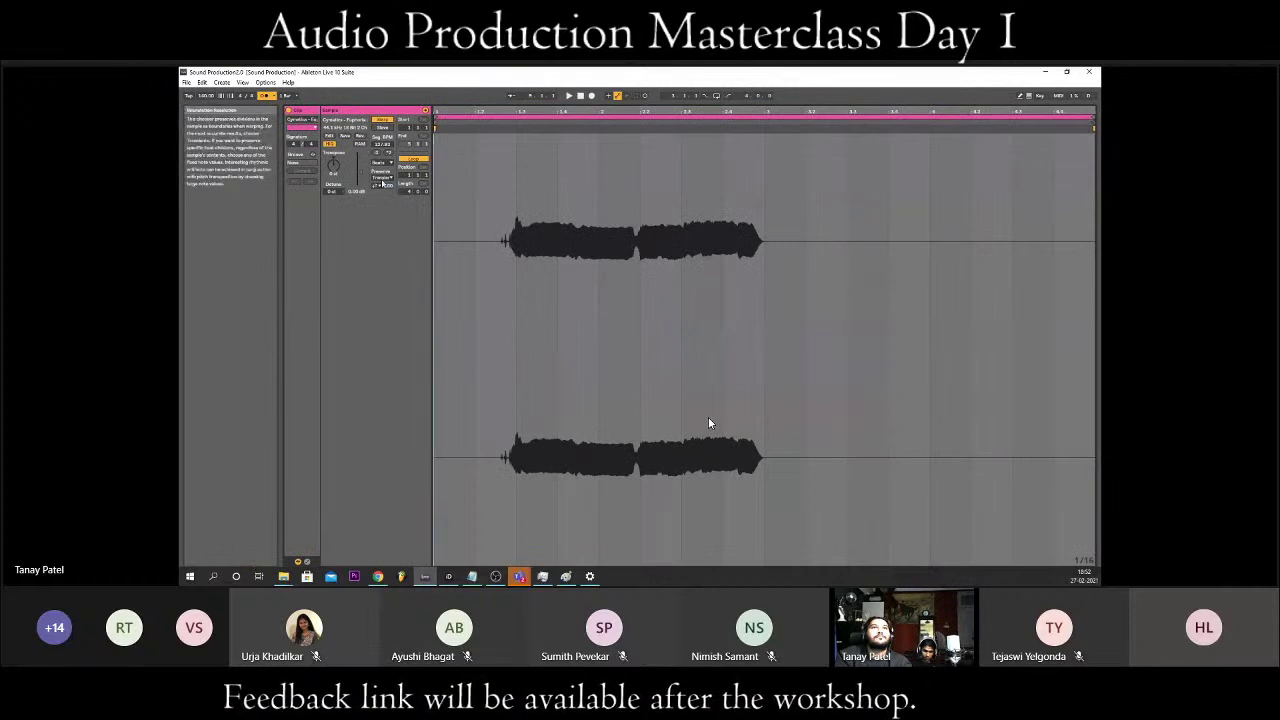
{"action": "left_click", "coordinate": [383, 162]}
{"action": "left_click", "coordinate": [385, 208]}
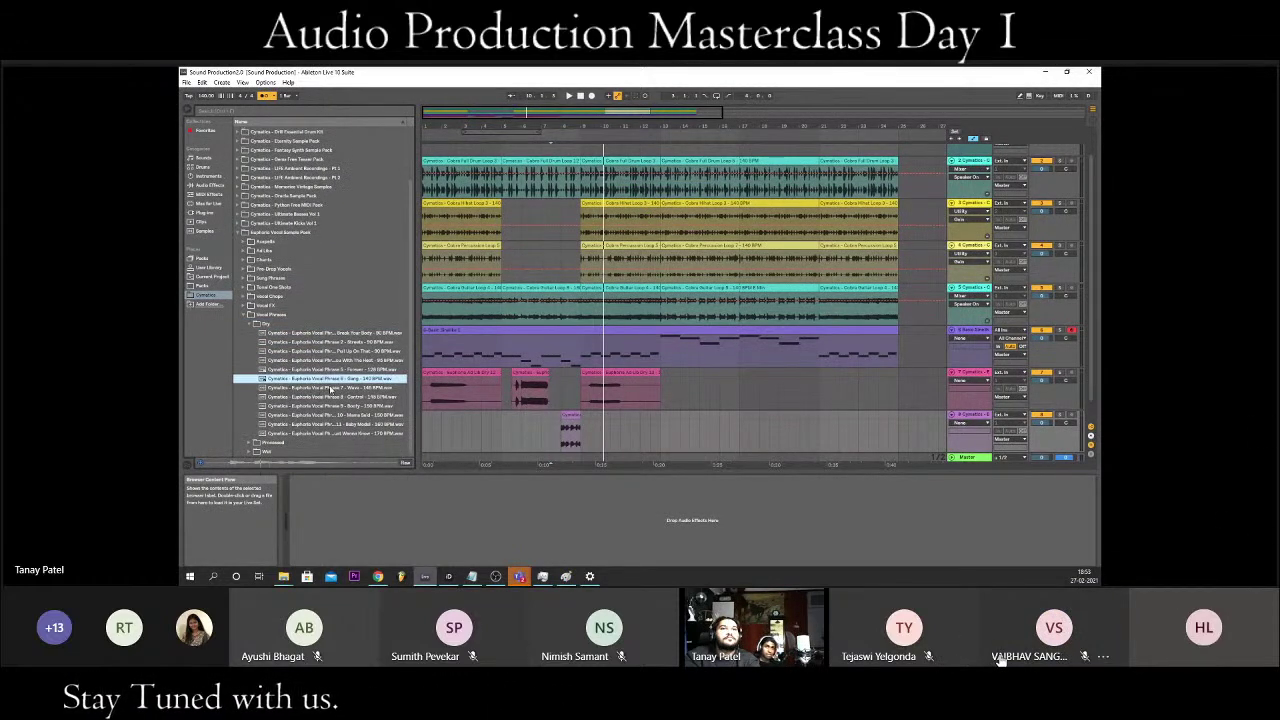
- Audition the dry vocal phrases, place Euphoria Vocal Phrase 7 - Wave at bar 14 right after the first phrase, and play it
{"action": "mouse_move", "coordinate": [1000, 659]}
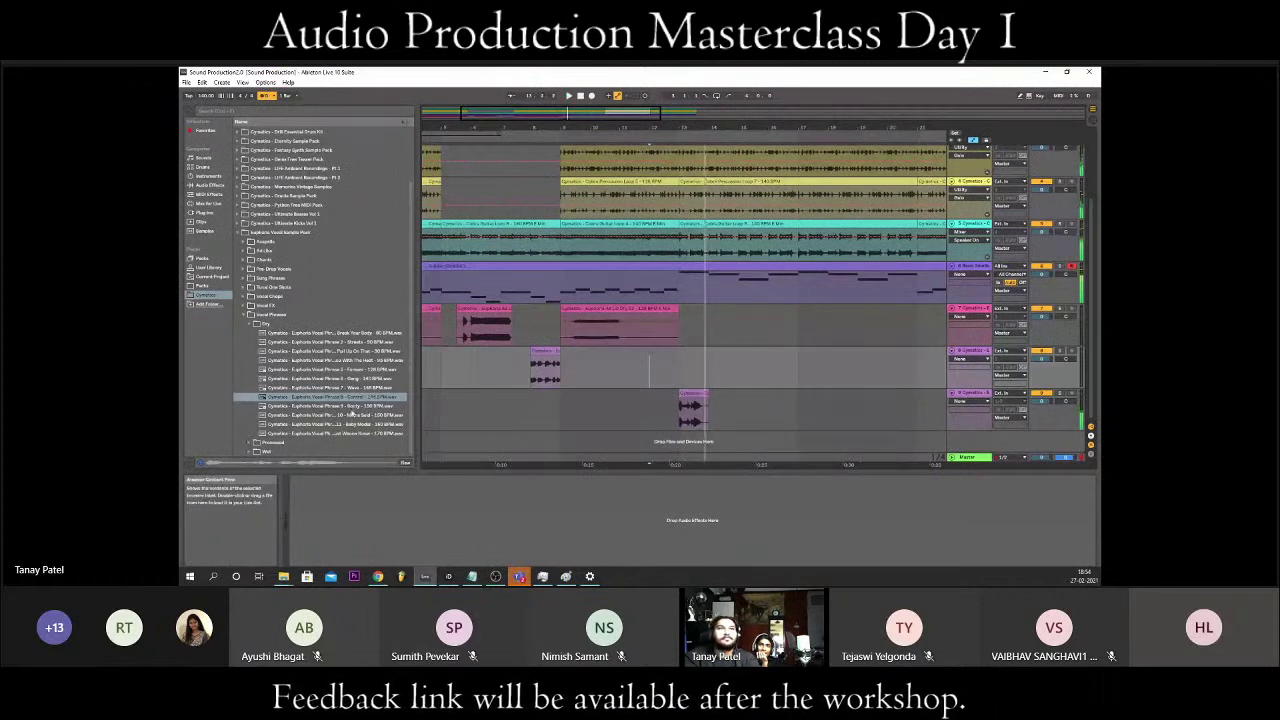
{"action": "key", "text": "Down"}
{"action": "key", "text": "Up"}
{"action": "key", "text": "Up"}
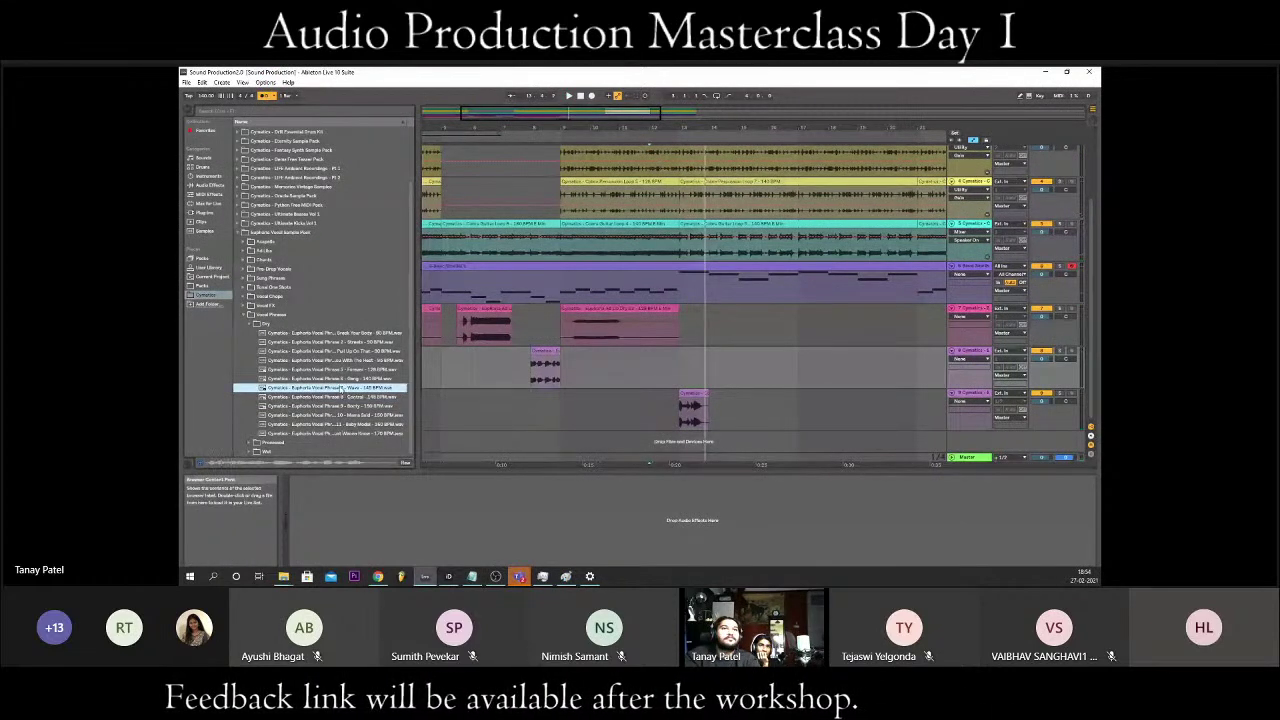
{"action": "key", "text": "Up"}
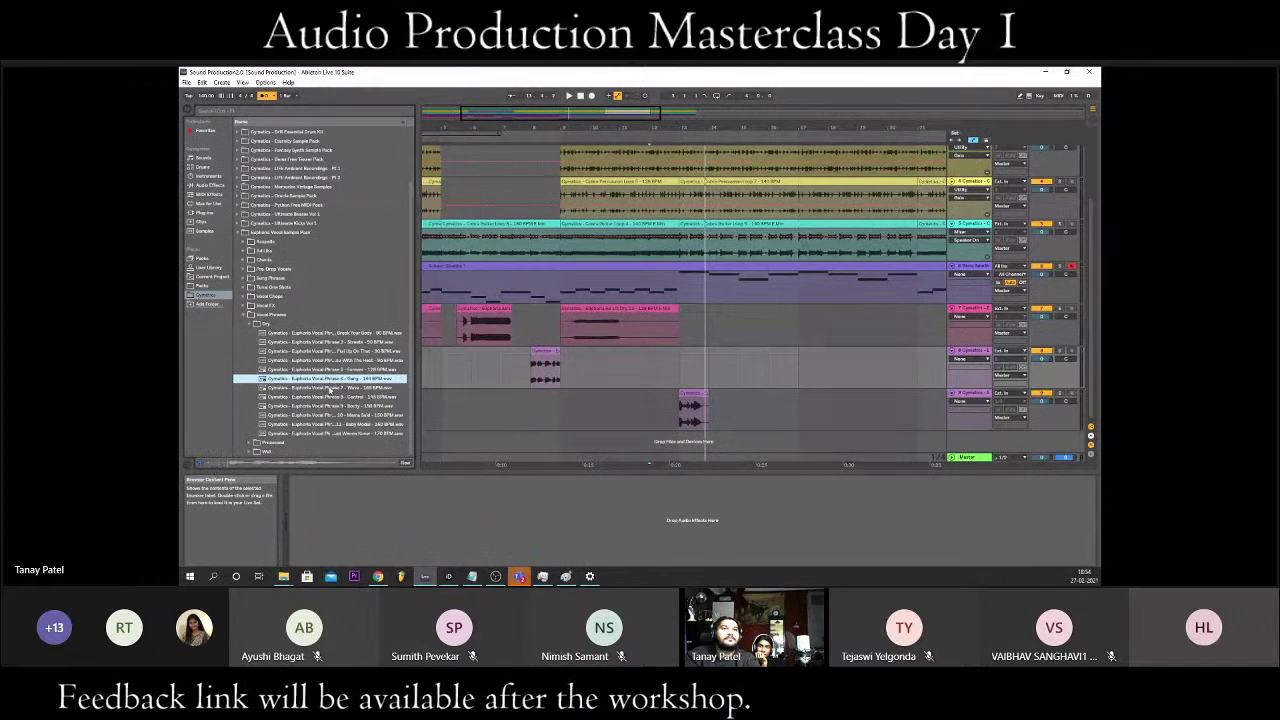
{"action": "left_click_drag", "start_coordinate": [329, 390], "coordinate": [689, 409]}
{"action": "key", "text": "space"}
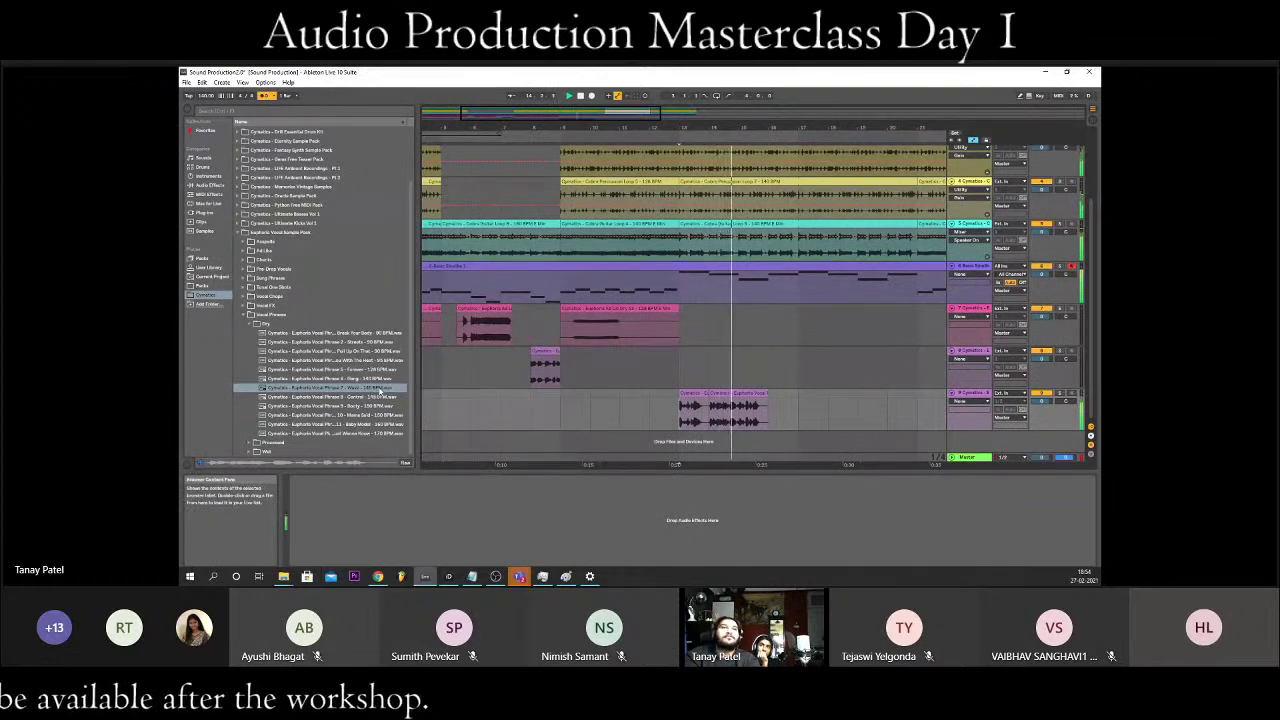
- Audition more dry phrases, place the 90 BPM "Up On That" phrase directly after the Wave clip at bar 16, and play the sequence
{"action": "left_click", "coordinate": [351, 343]}
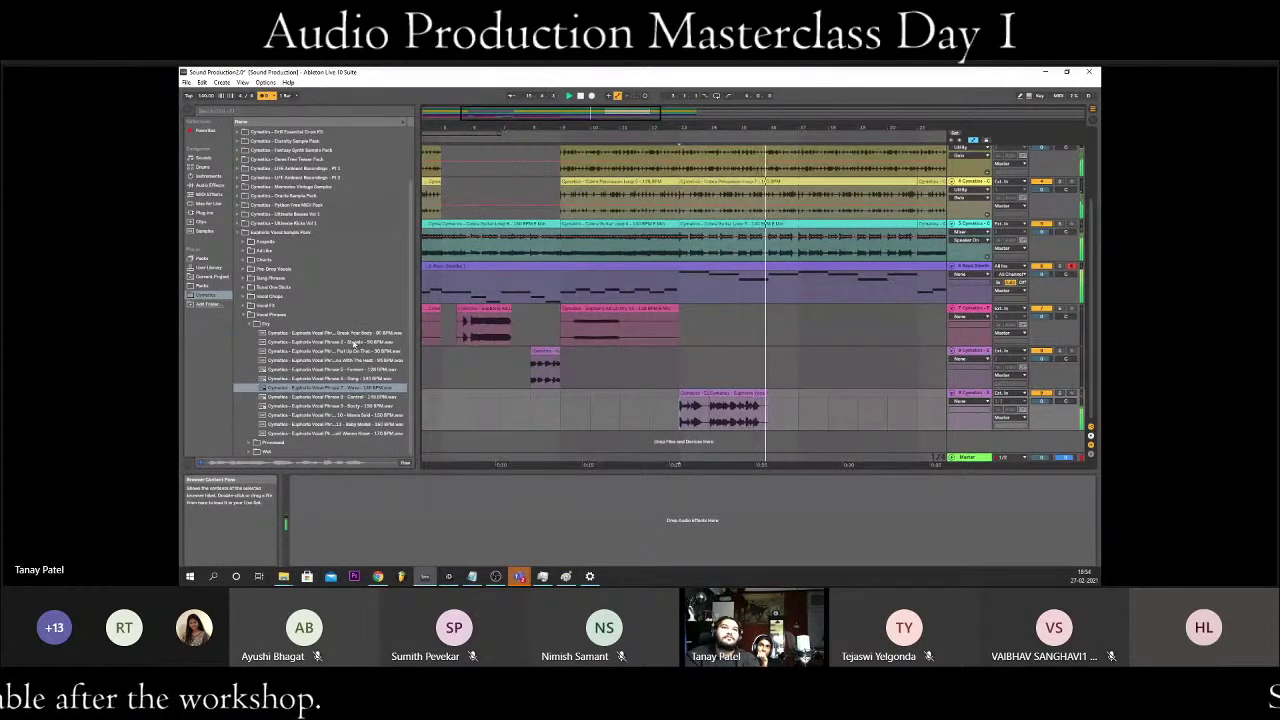
{"action": "key", "text": "space"}
{"action": "left_click", "coordinate": [342, 352]}
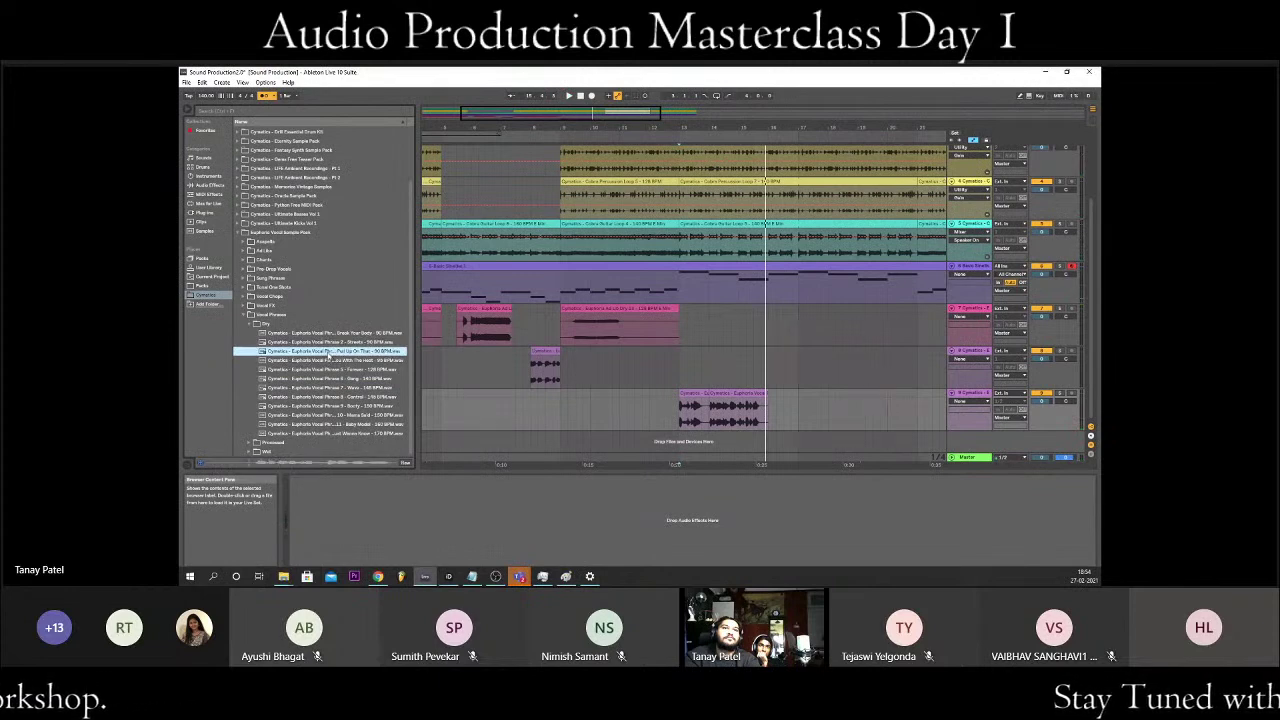
{"action": "mouse_move", "coordinate": [329, 355]}
{"action": "left_mouse_down"}
{"action": "mouse_move", "coordinate": [785, 430]}
{"action": "mouse_move", "coordinate": [778, 403]}
{"action": "left_mouse_up"}
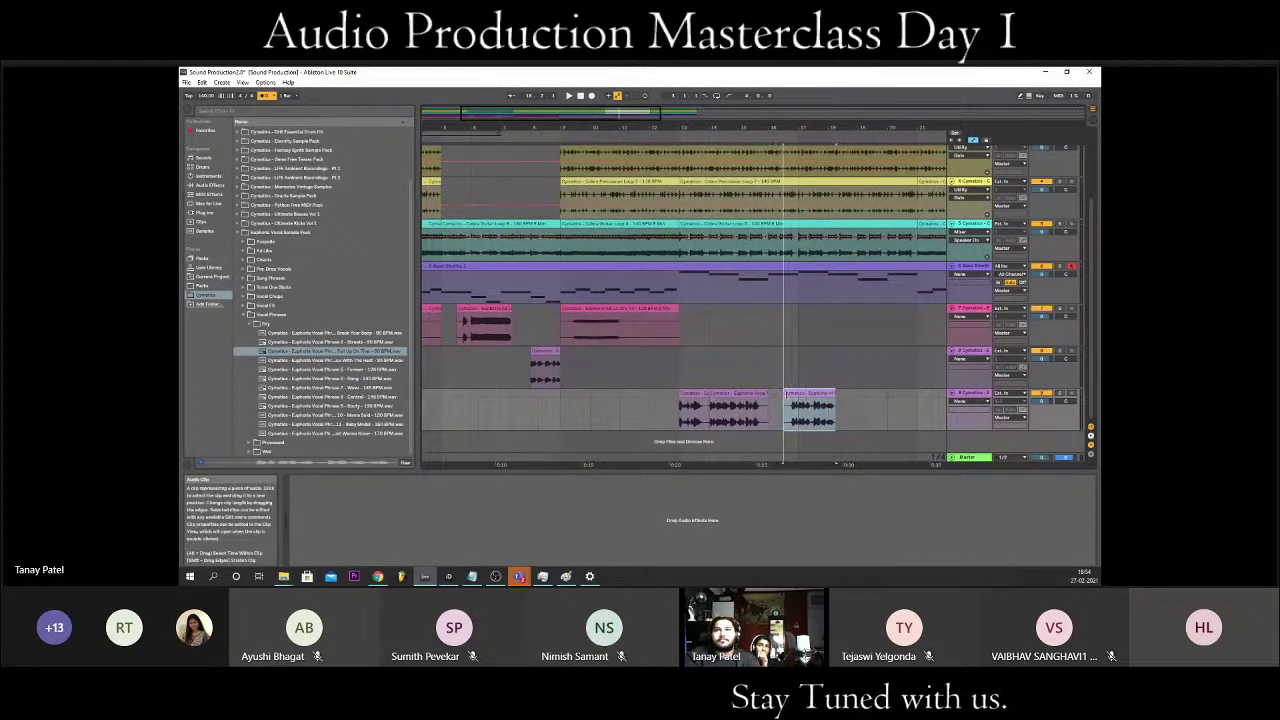
{"action": "left_click_drag", "start_coordinate": [812, 394], "coordinate": [790, 394]}
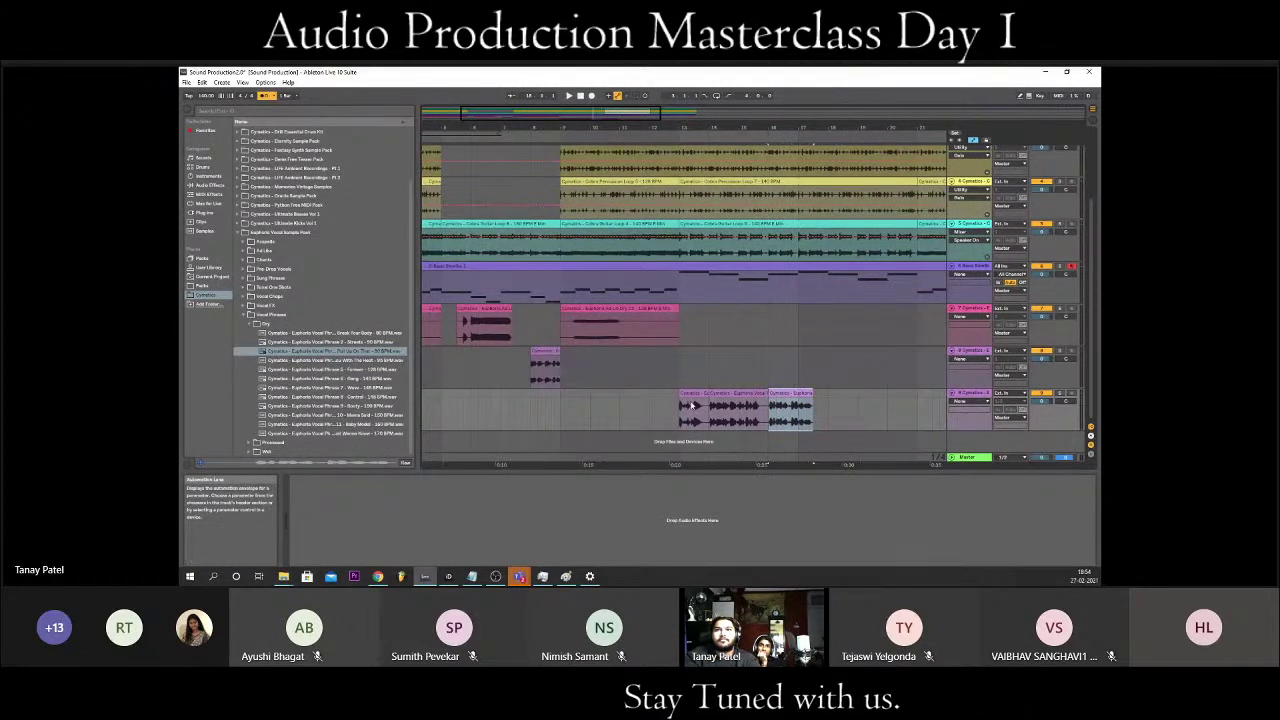
{"action": "key", "text": "space"}
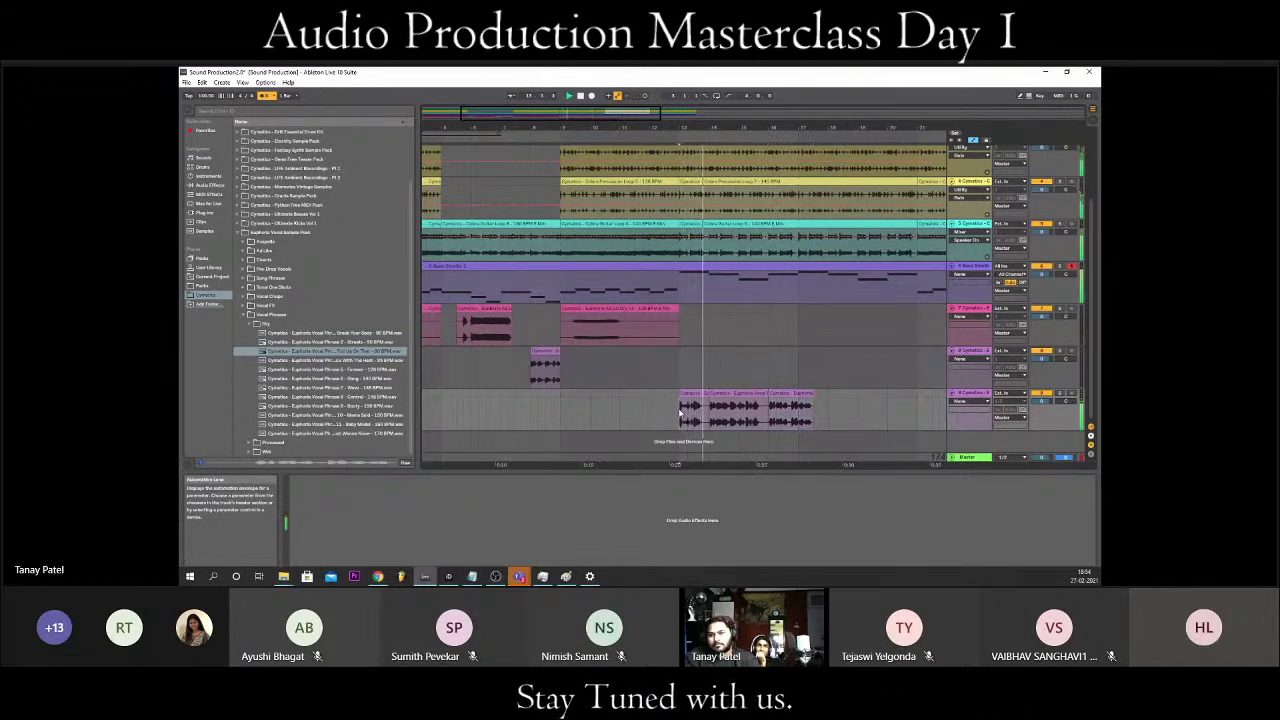
- Set the Warp mode of the three adjoining vocal phrase clips between bars 13 and 17 to Complex Pro
{"action": "double_click", "coordinate": [783, 395]}
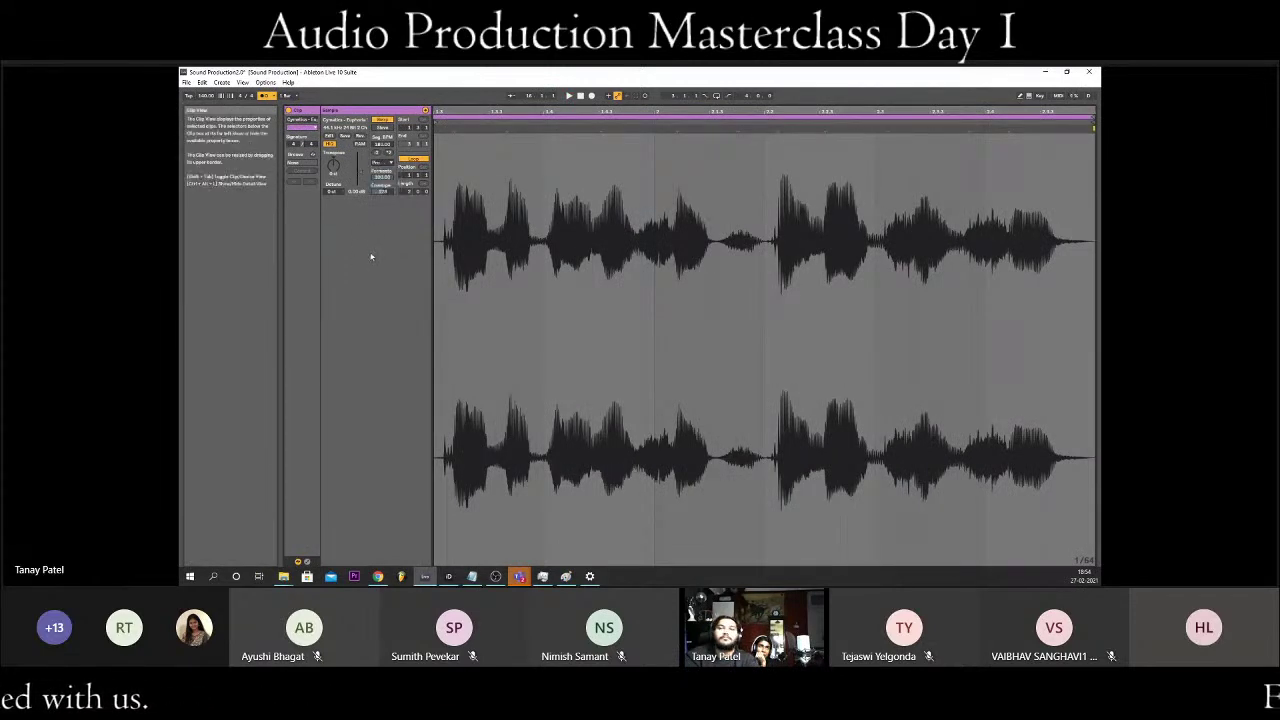
{"action": "key", "text": "shift+Tab"}
{"action": "key", "text": "shift+Tab"}
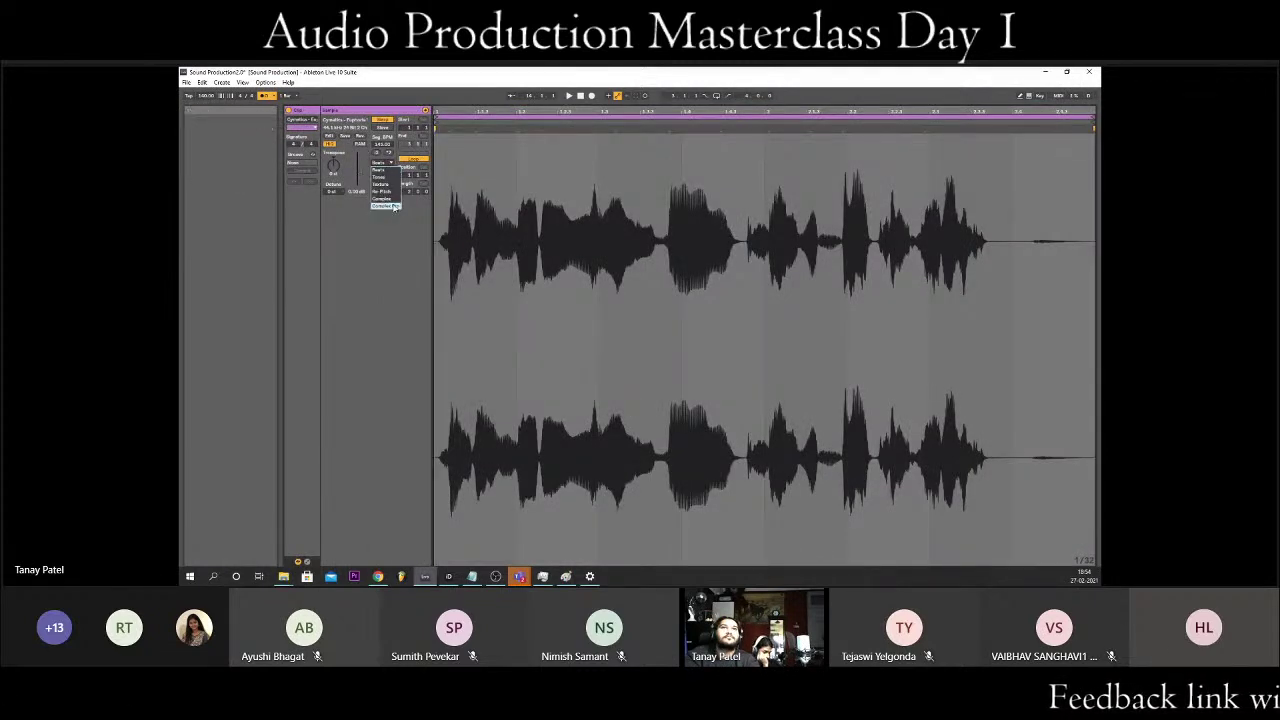
{"action": "left_click", "coordinate": [394, 206]}
{"action": "key", "text": "shift+Tab"}
{"action": "double_click", "coordinate": [691, 396]}
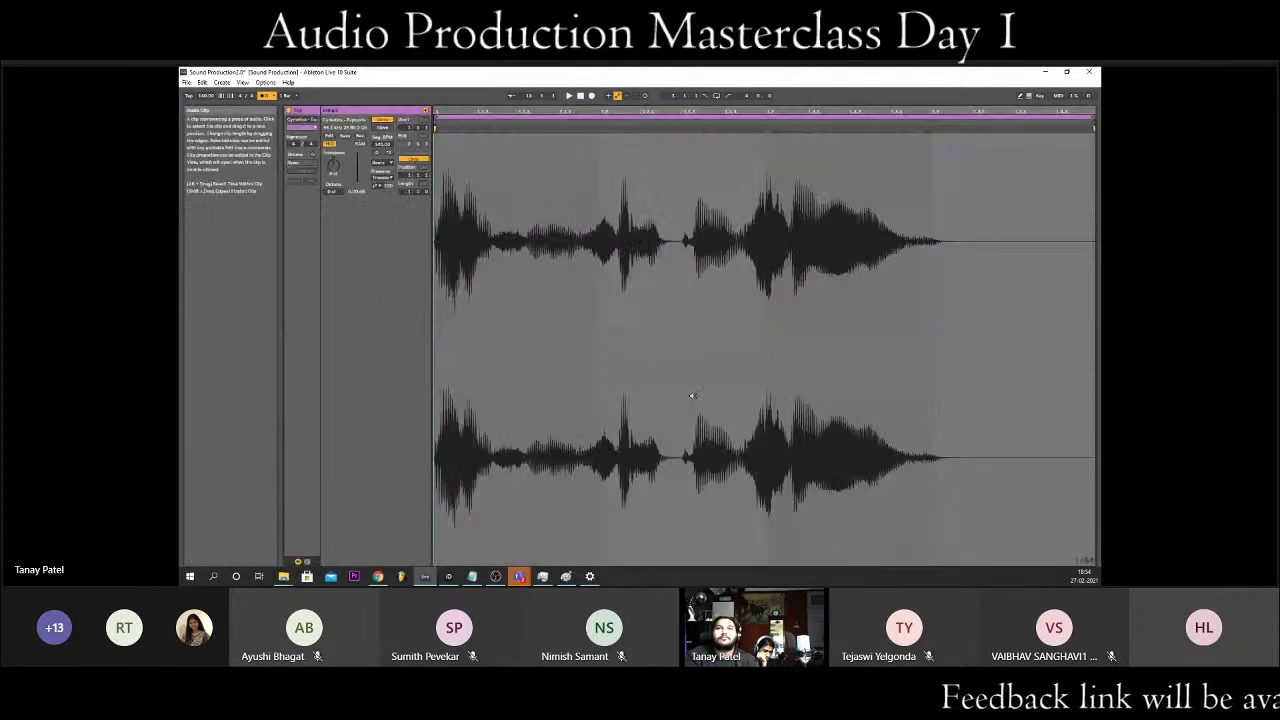
{"action": "left_click", "coordinate": [383, 177]}
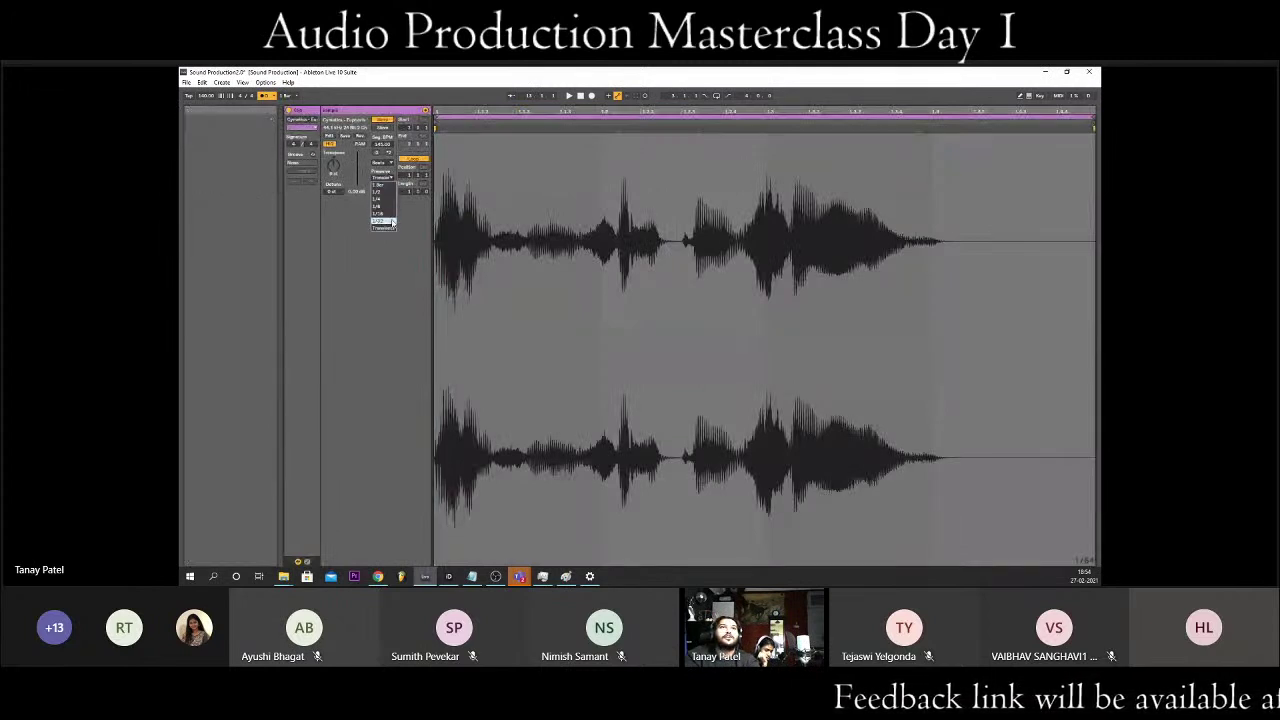
{"action": "left_click", "coordinate": [386, 163]}
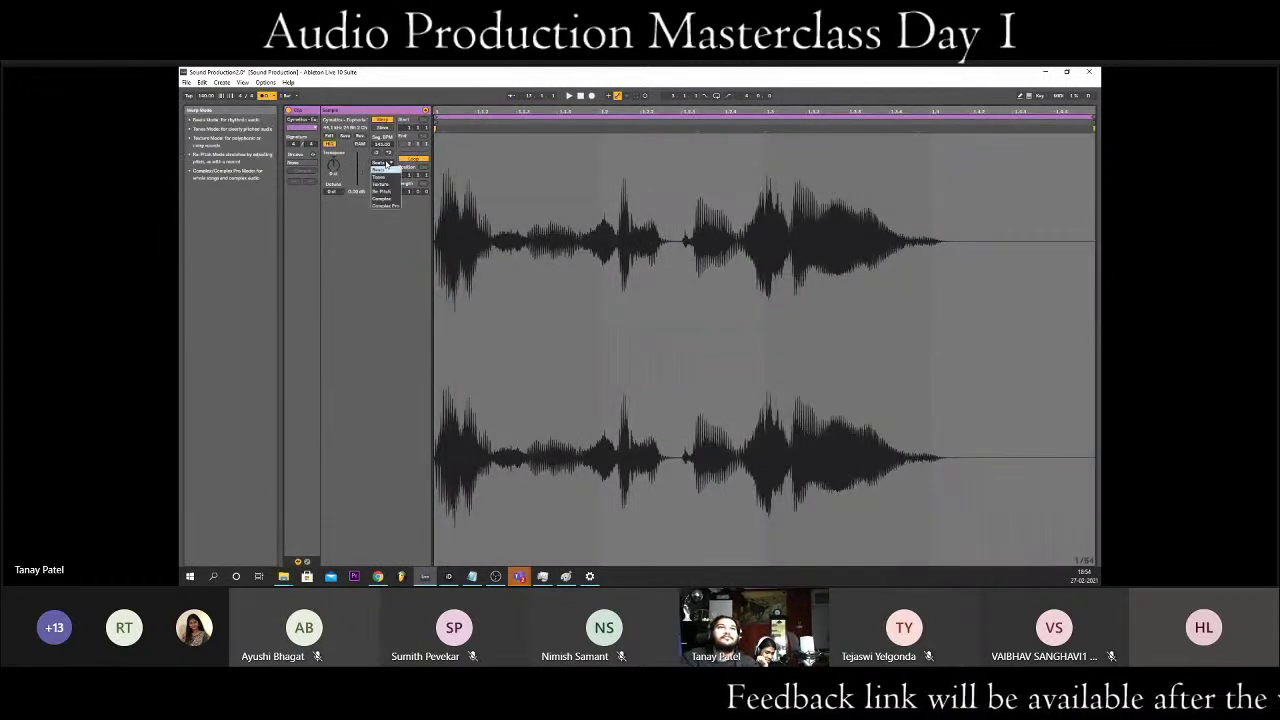
{"action": "left_click", "coordinate": [385, 205]}
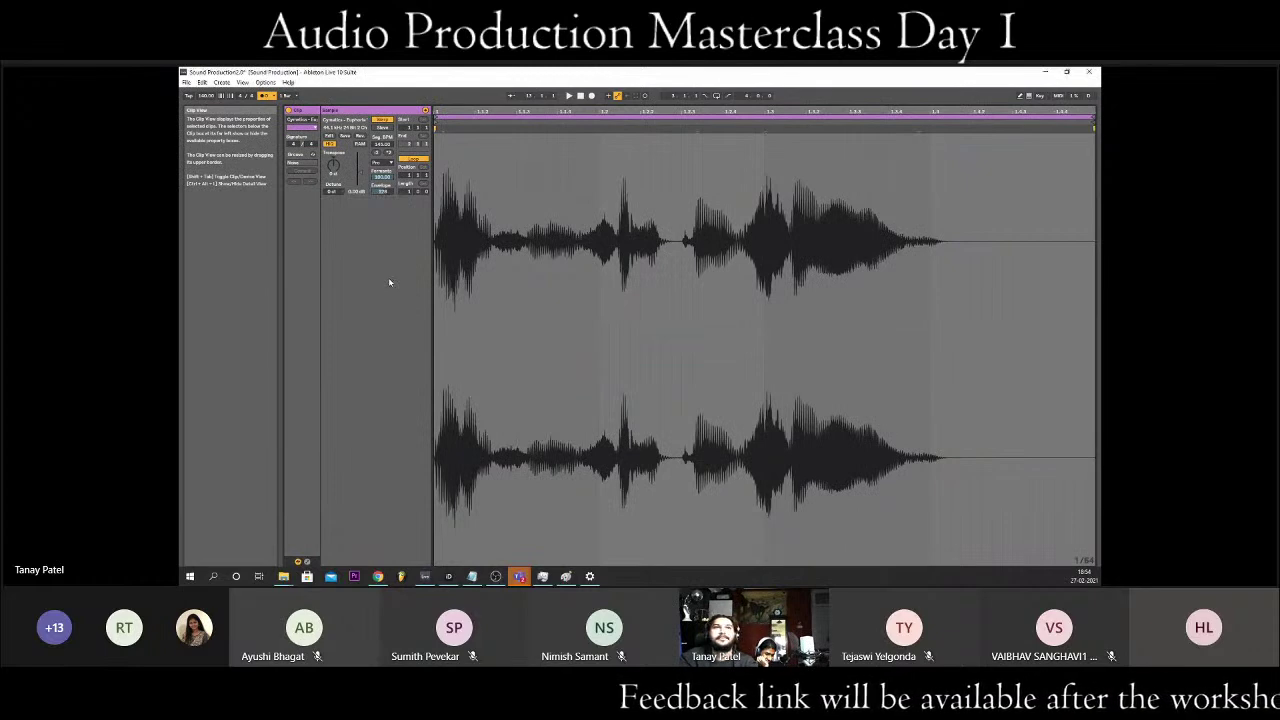
{"action": "key", "text": "Tab"}
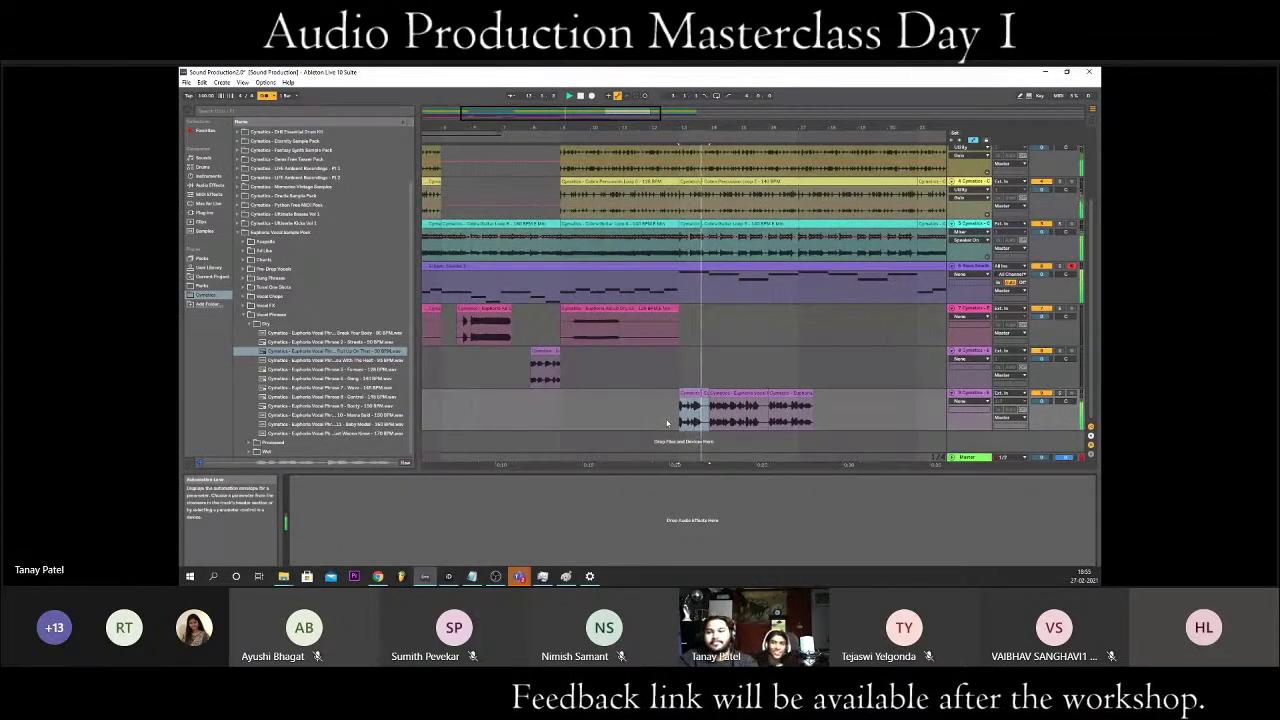
- Copy the Vocal Phrase 7 - Wave clip to bar 18 on the same track and play from bar 16
{"action": "left_click", "coordinate": [815, 363]}
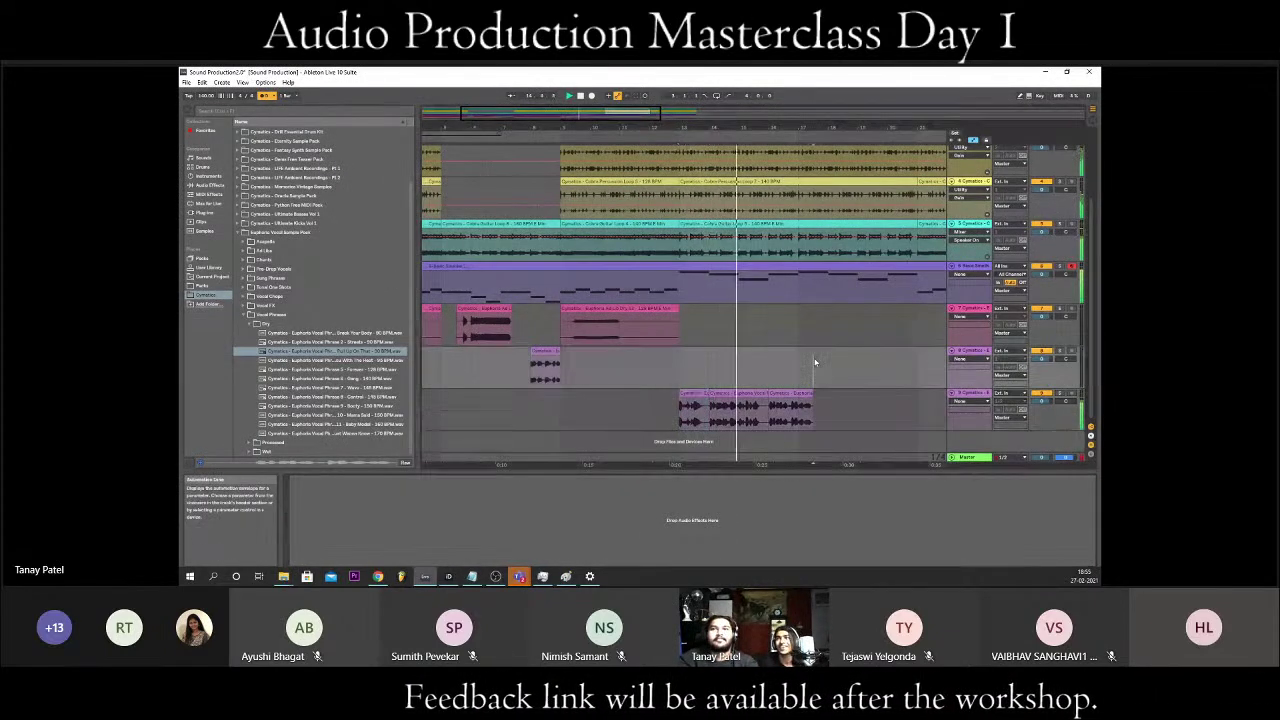
{"action": "left_click", "coordinate": [785, 362]}
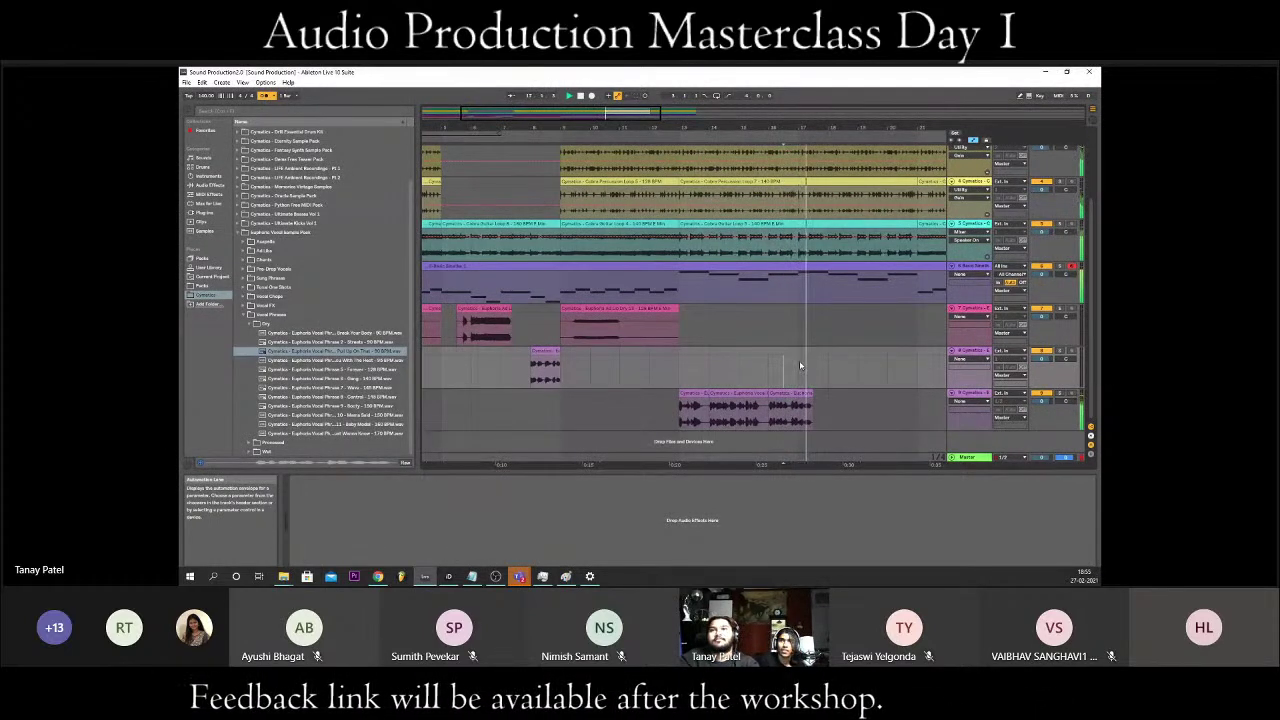
{"action": "left_click_drag", "start_coordinate": [748, 402], "coordinate": [741, 393]}
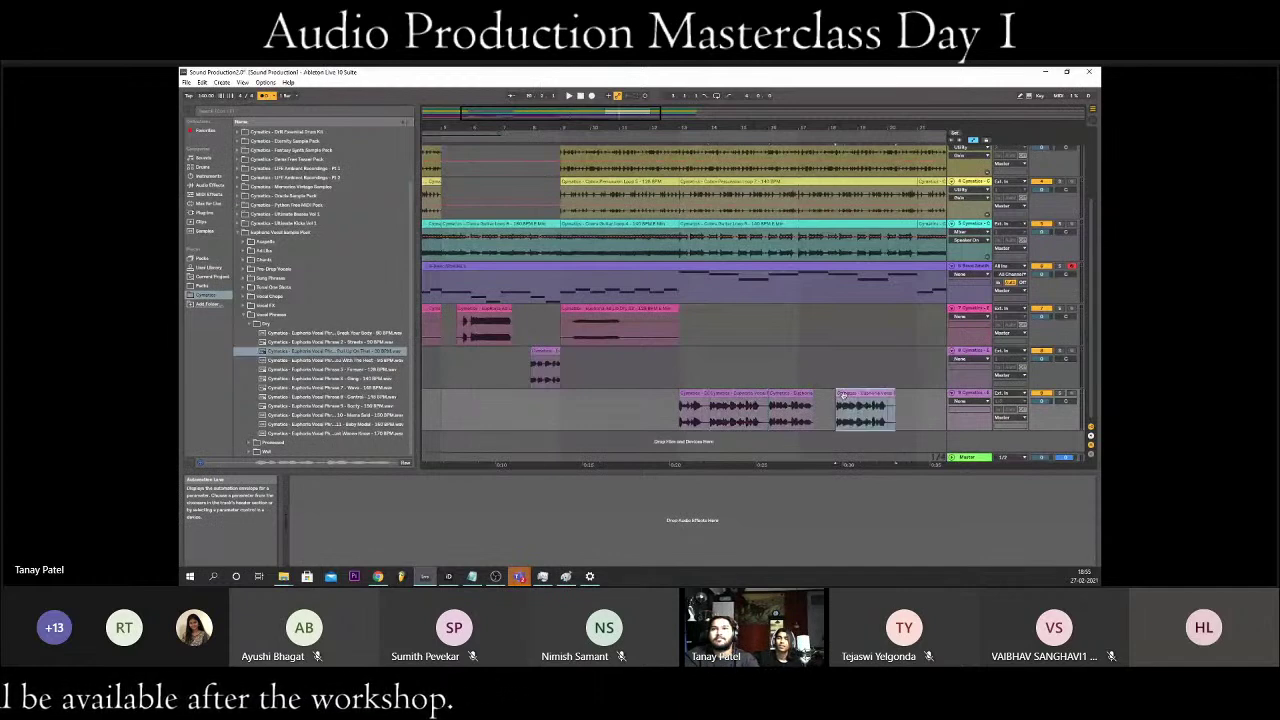
{"action": "left_click_drag", "start_coordinate": [843, 395], "coordinate": [835, 395]}
{"action": "left_click", "coordinate": [771, 378]}
{"action": "key", "text": "space"}
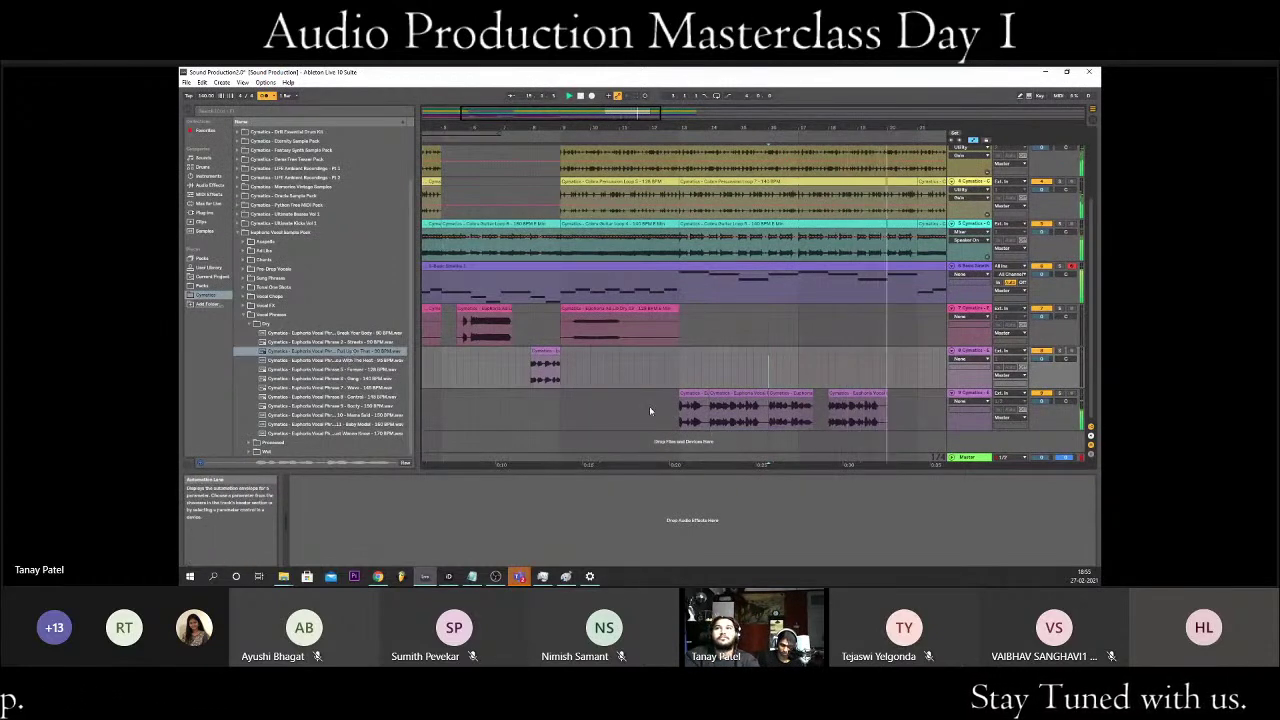
- Audition further dry vocal phrases and place Vocal Phrase 10 - Mama Said at bar 20, after the copied Wave clip
{"action": "left_click", "coordinate": [330, 369]}
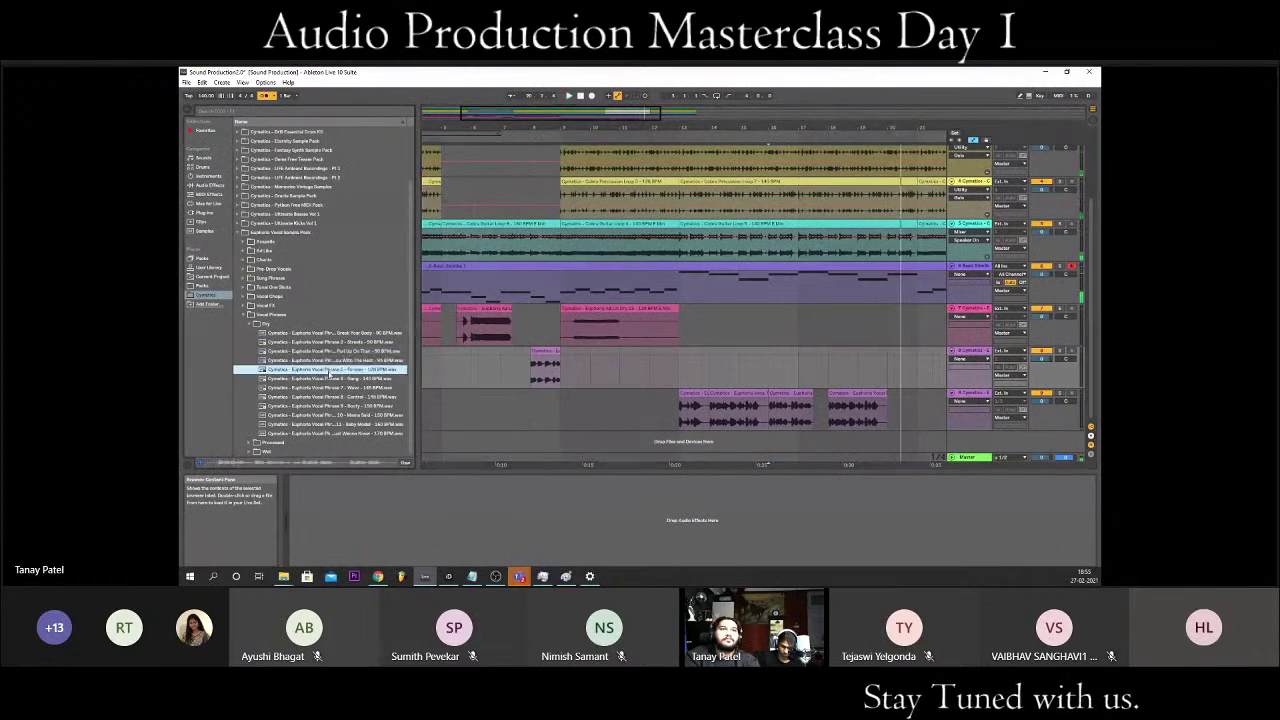
{"action": "key", "text": "Up"}
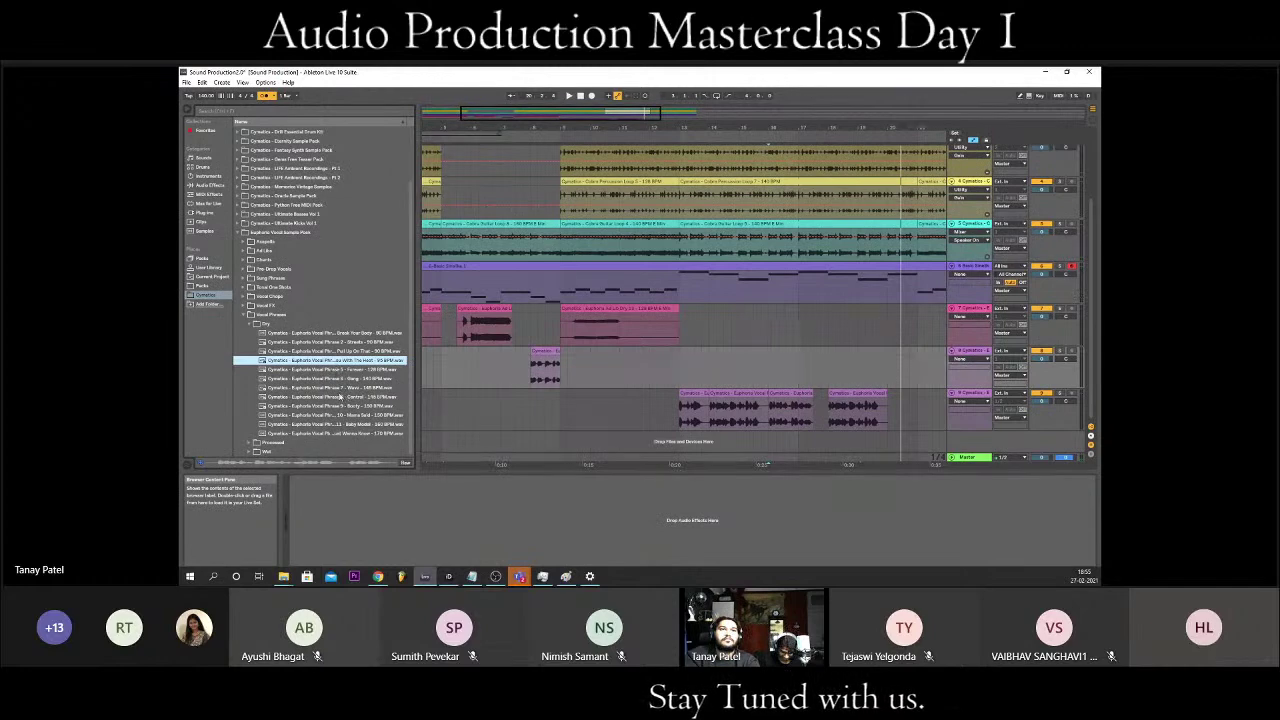
{"action": "left_click", "coordinate": [338, 405]}
{"action": "left_click", "coordinate": [335, 415]}
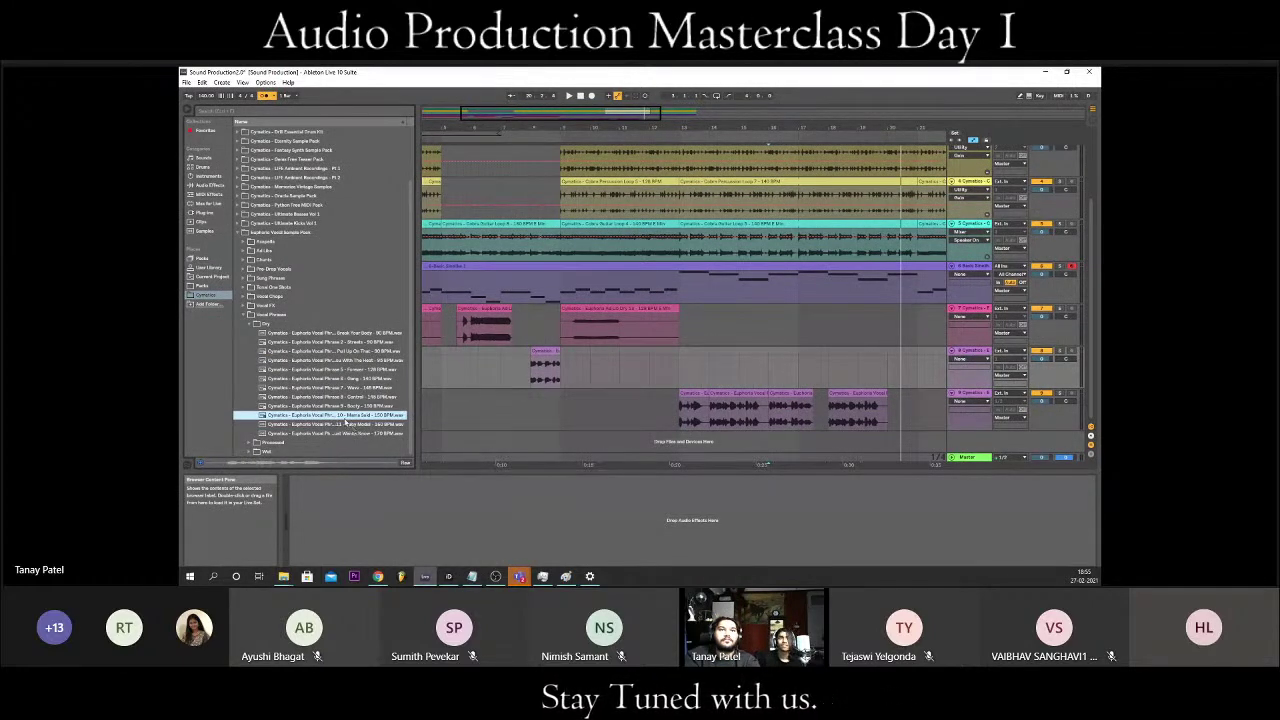
{"action": "left_click_drag", "start_coordinate": [335, 423], "coordinate": [900, 406]}
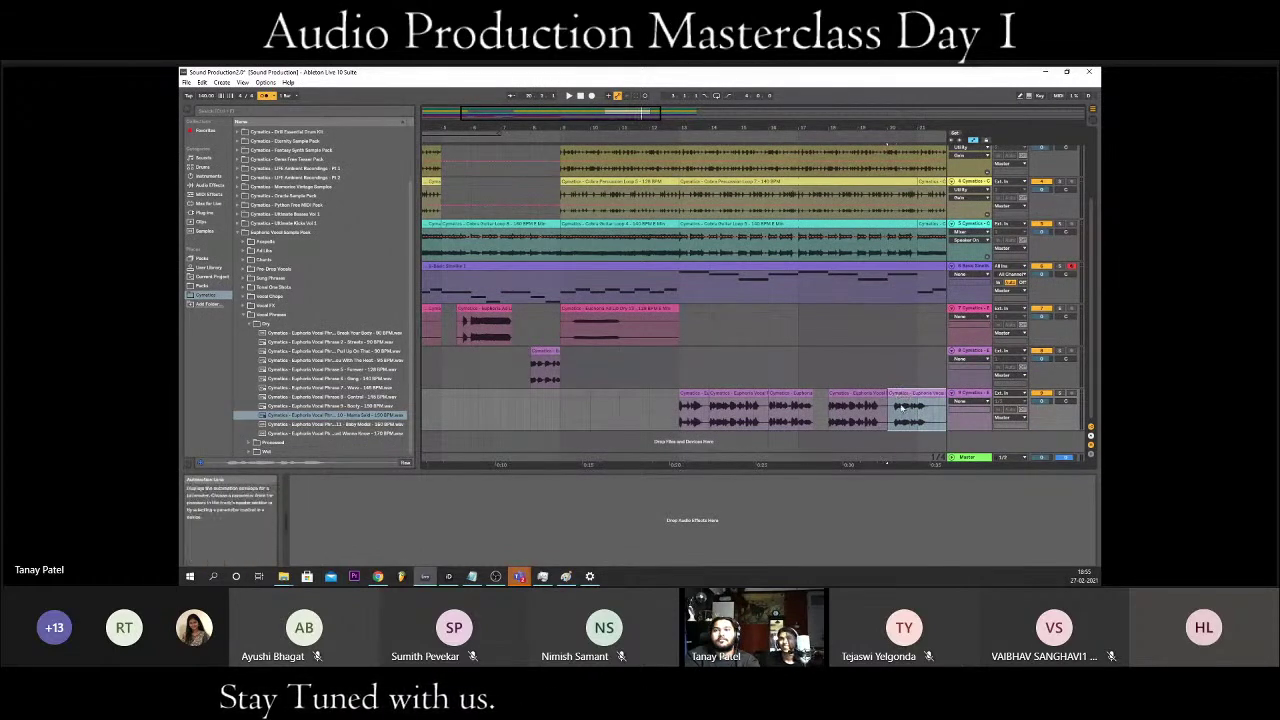
- Nudge the Vocal Phrase 10 - Mama Said clip so it starts slightly before bar 20, playing it back to check the timing
{"action": "scroll", "coordinate": [907, 419], "scroll_direction": "up", "scroll_amount": 5}
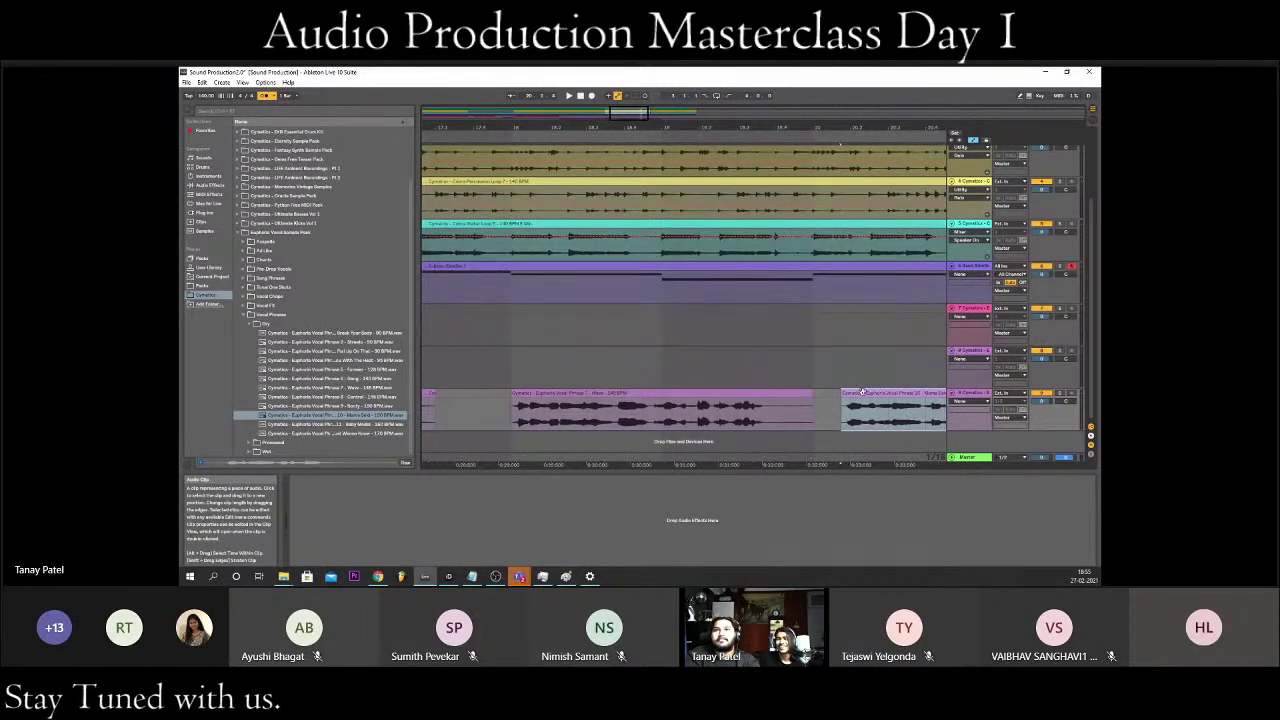
{"action": "scroll", "coordinate": [781, 390], "scroll_direction": "down", "scroll_amount": 5}
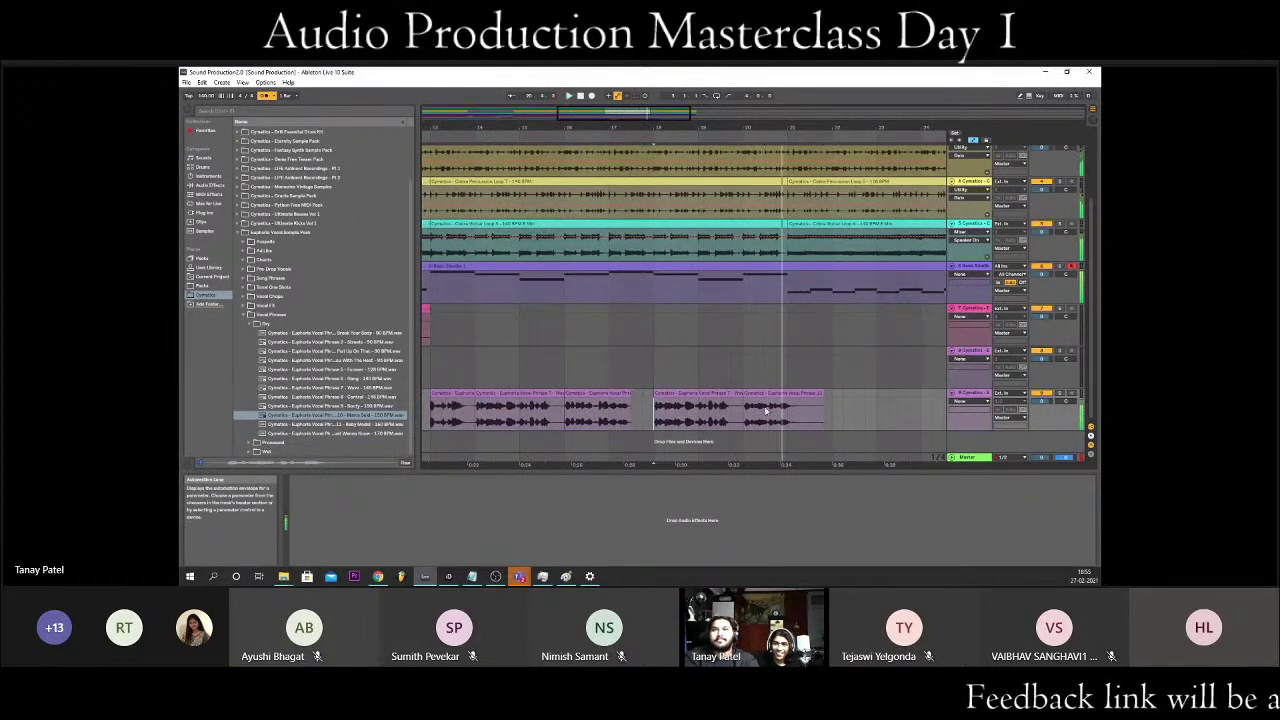
{"action": "scroll", "coordinate": [659, 405], "scroll_direction": "up", "scroll_amount": 8}
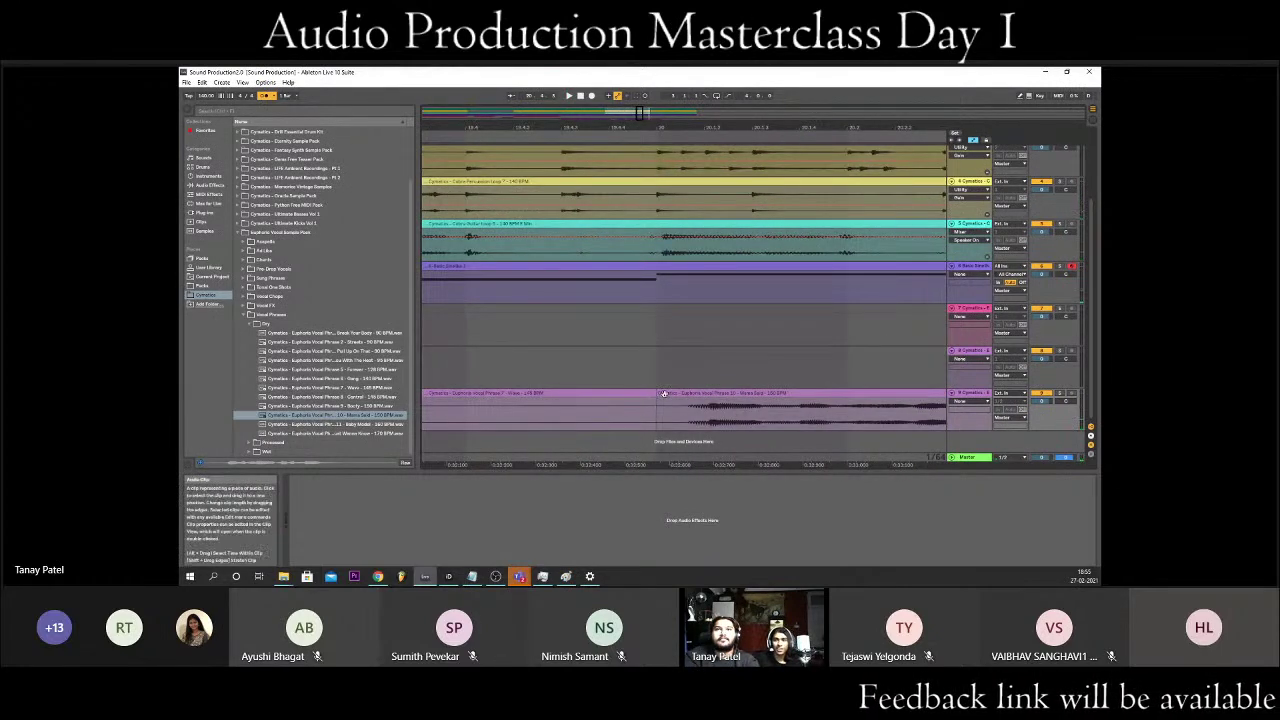
{"action": "left_click_drag", "start_coordinate": [657, 395], "coordinate": [685, 393]}
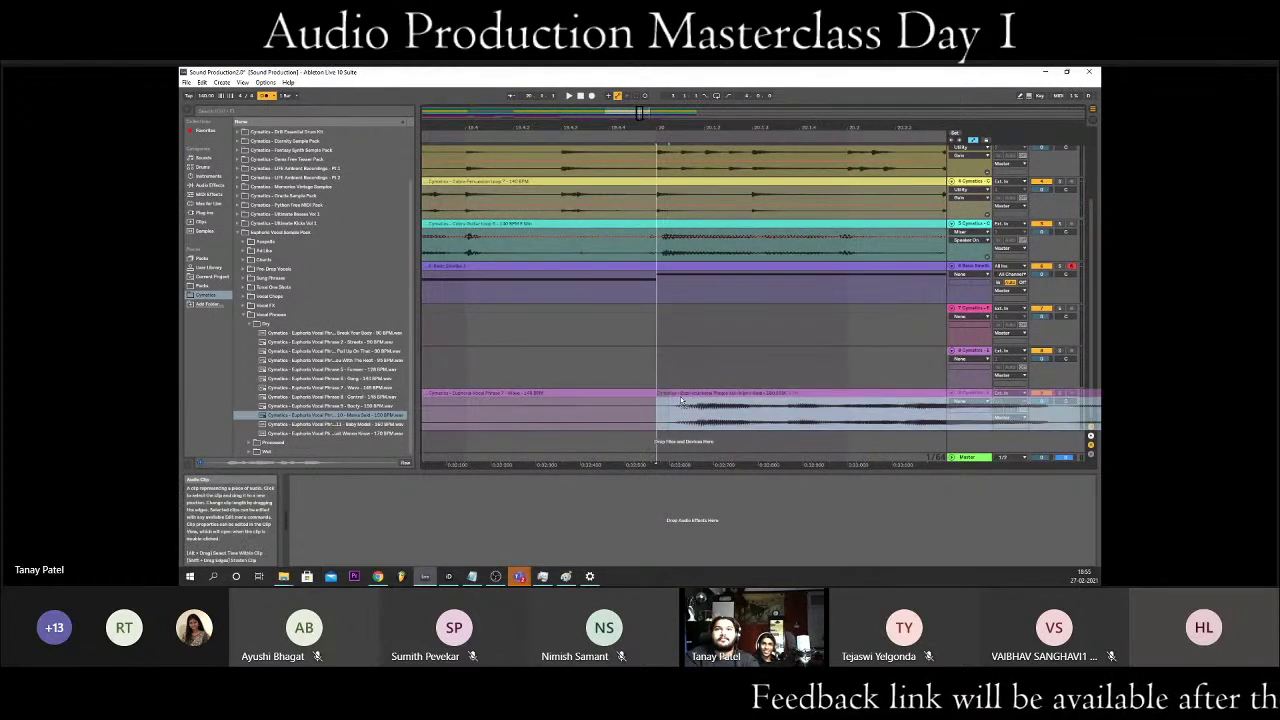
{"action": "scroll", "coordinate": [670, 405], "scroll_direction": "down", "scroll_amount": 8}
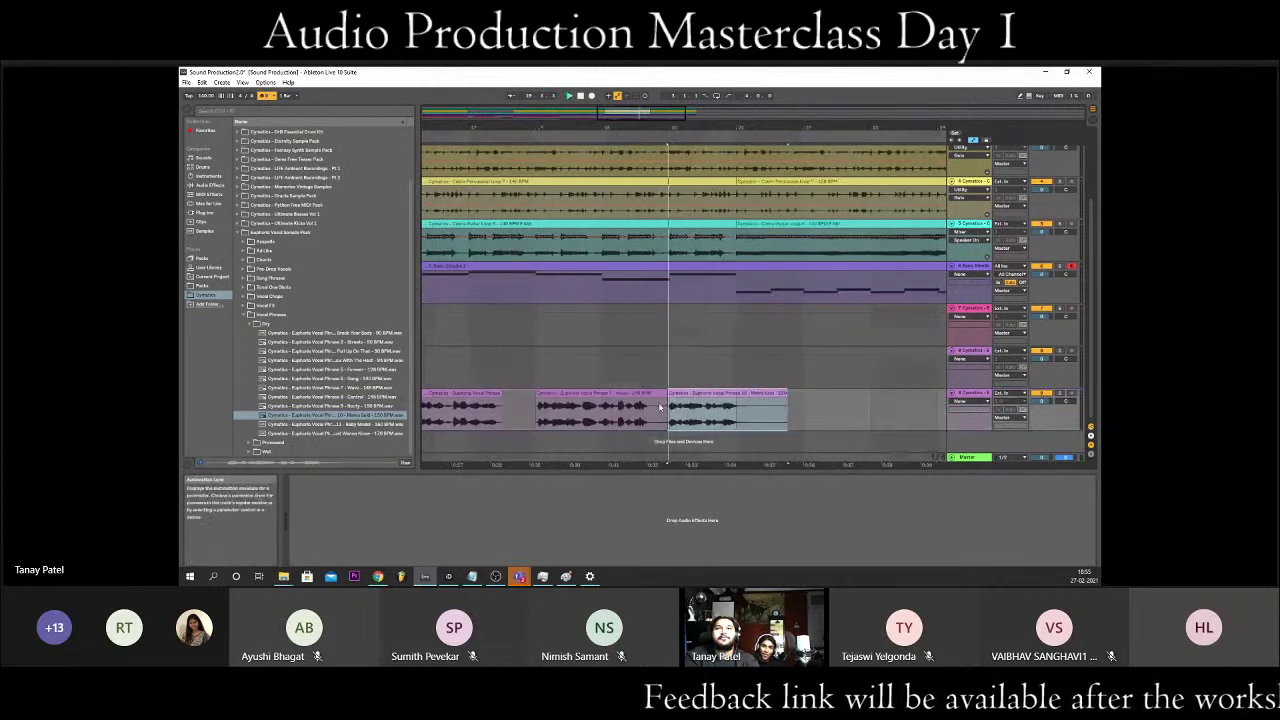
{"action": "scroll", "coordinate": [673, 413], "scroll_direction": "up", "scroll_amount": 8}
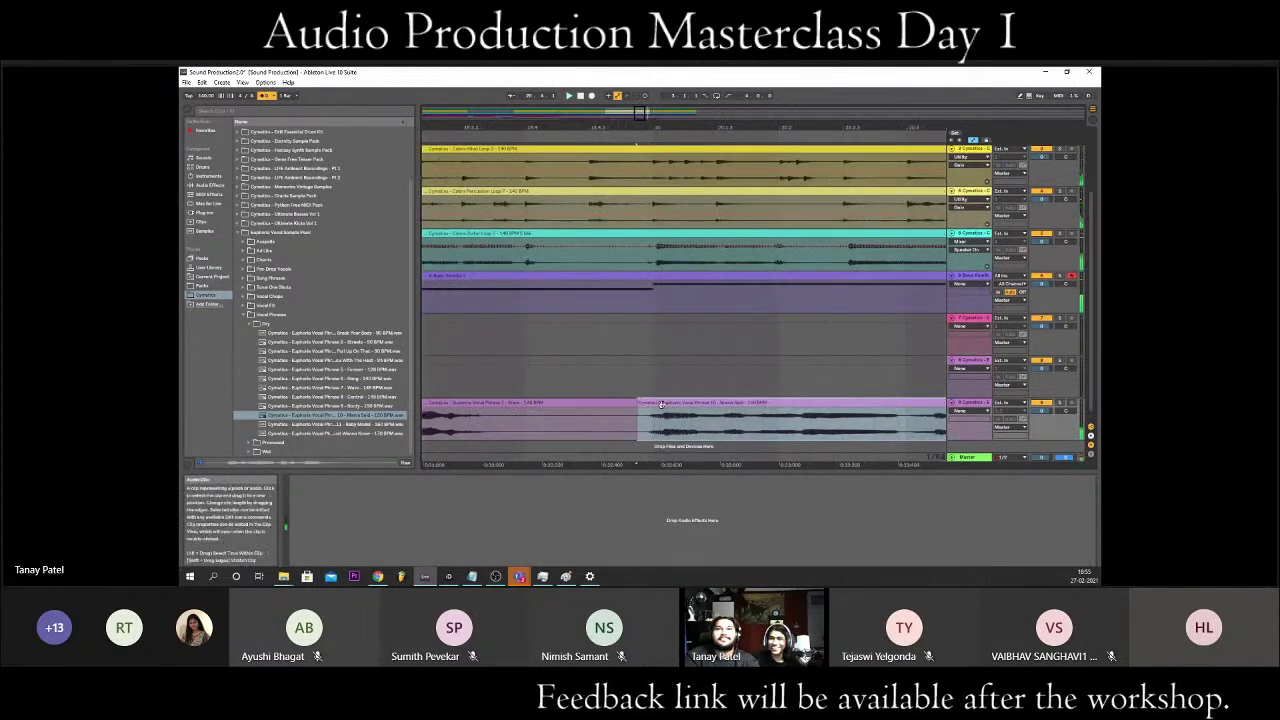
{"action": "left_click", "coordinate": [663, 403]}
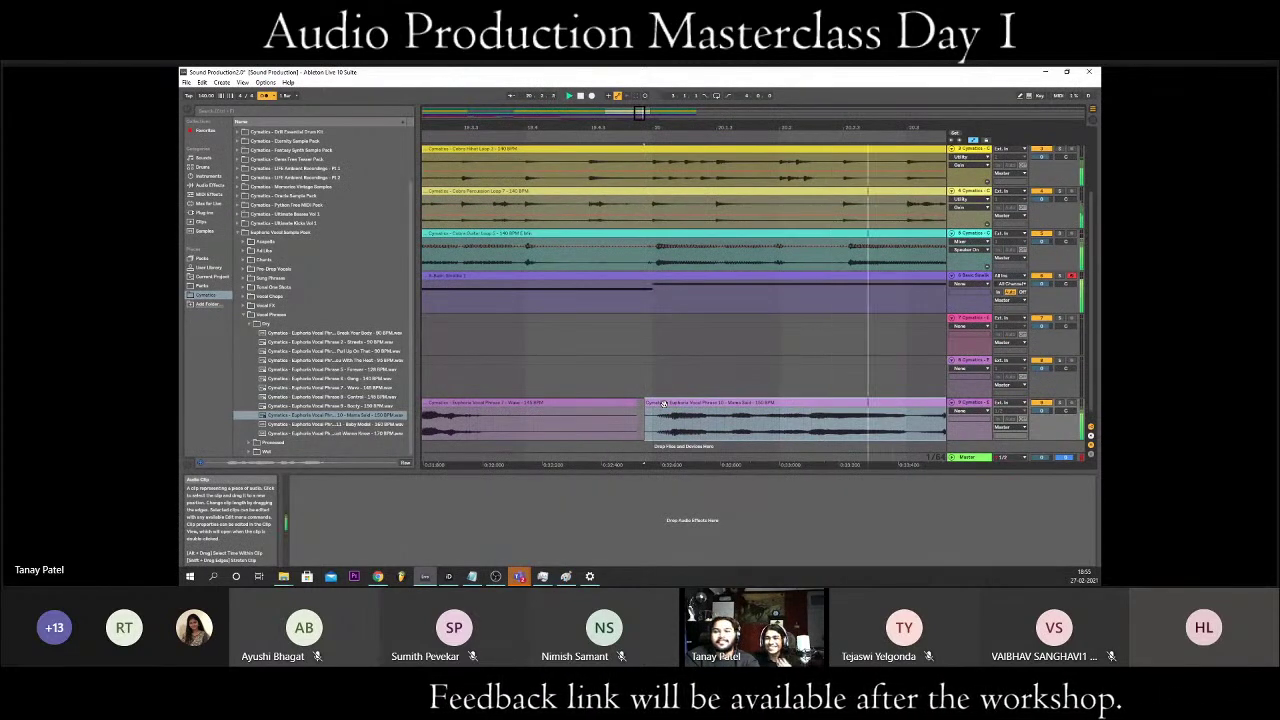
{"action": "left_click_drag", "start_coordinate": [663, 403], "coordinate": [659, 410]}
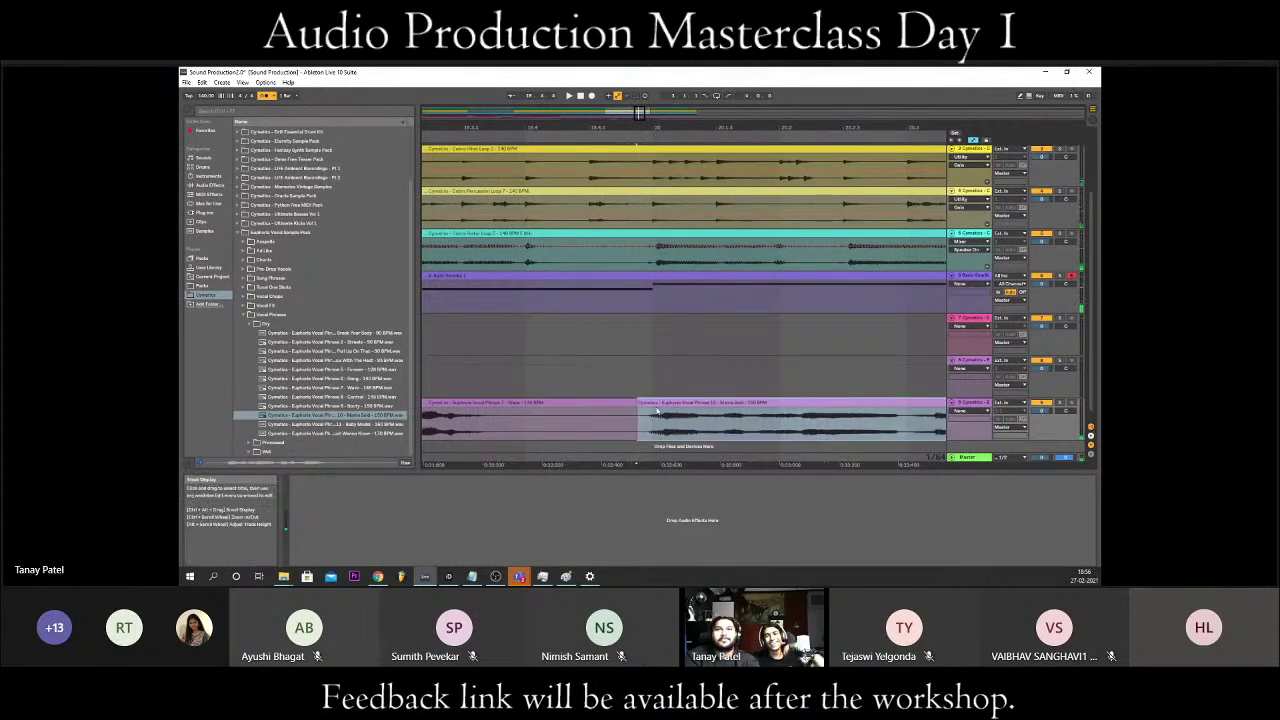
{"action": "key", "text": "space"}
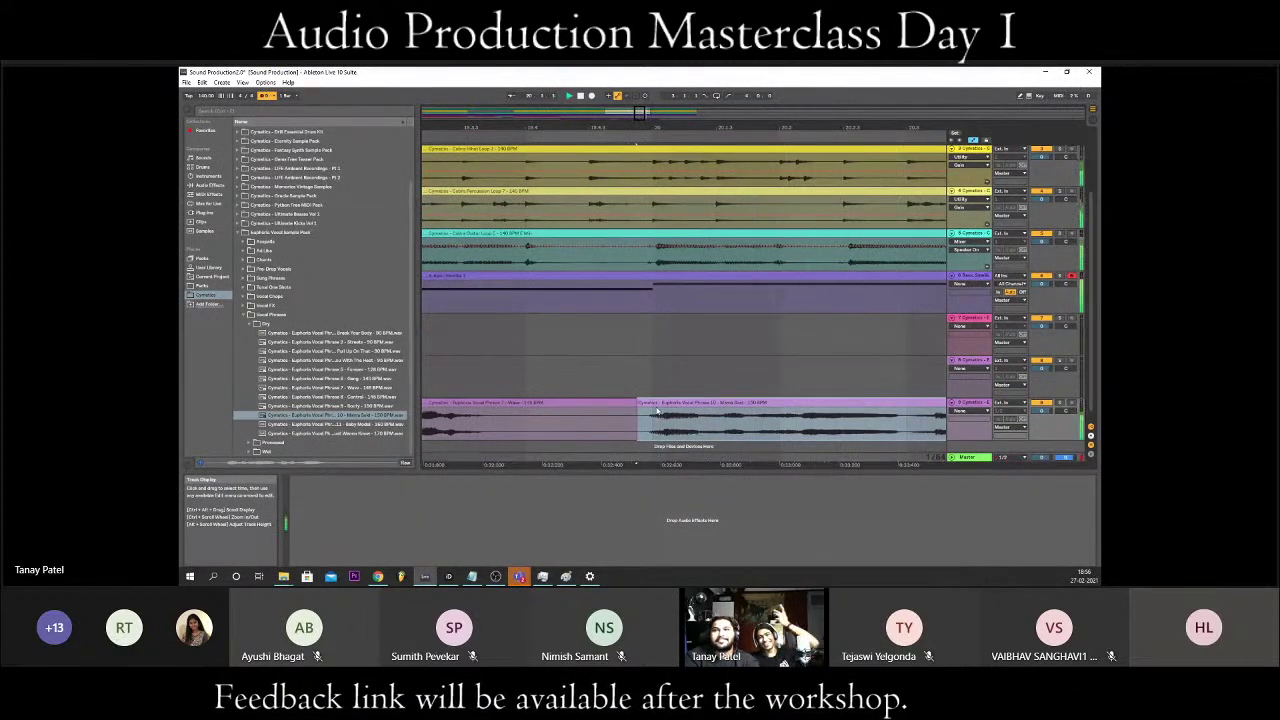
- Change the Warp mode of the Mama Said clip and play the result in the arrangement
{"action": "double_click", "coordinate": [657, 410]}
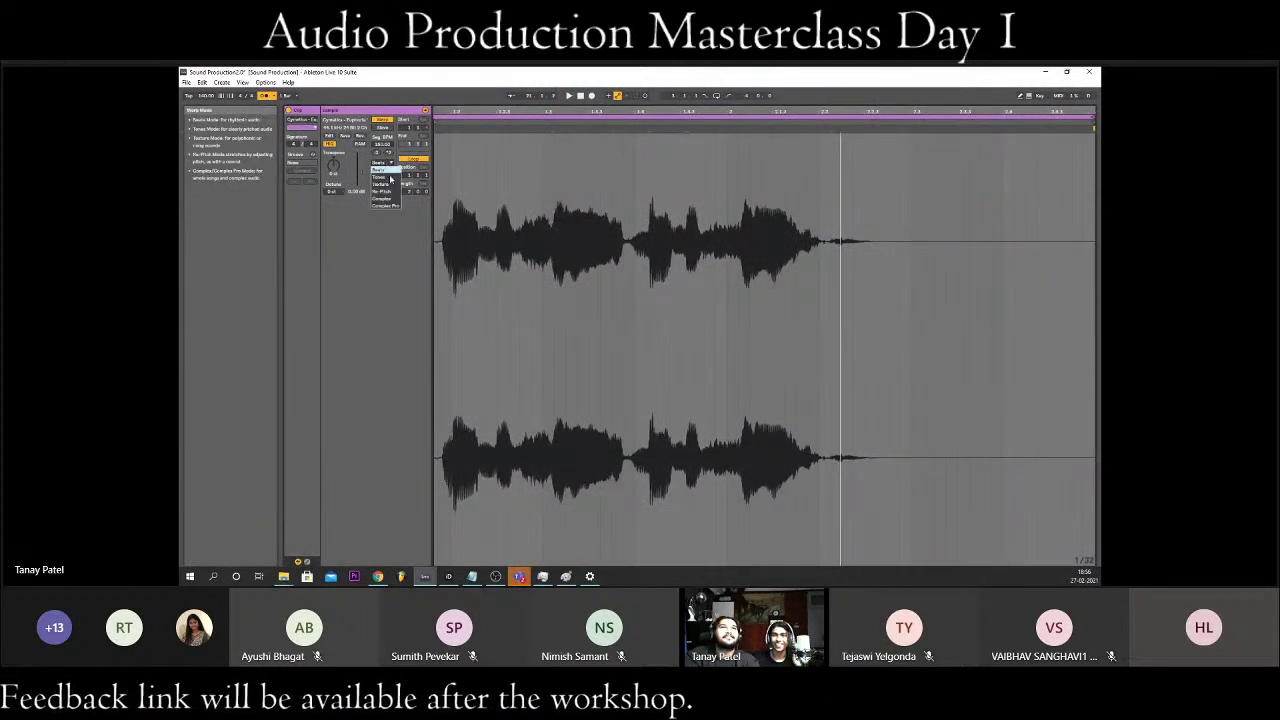
{"action": "key", "text": "shift+Tab"}
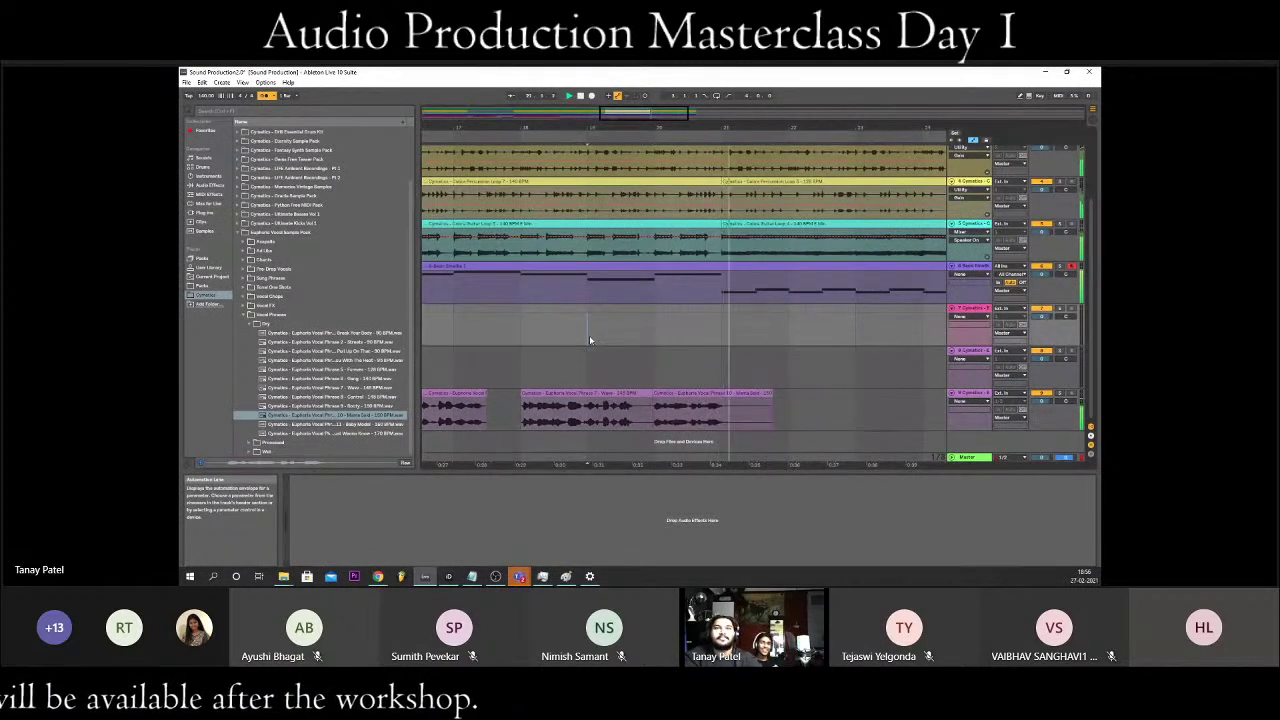
- Look over the placed vocal clips and play the arrangement from bar 1
{"action": "key", "text": "ctrl+z"}
{"action": "key", "text": "ctrl+z"}
{"action": "key", "text": "ctrl+z"}
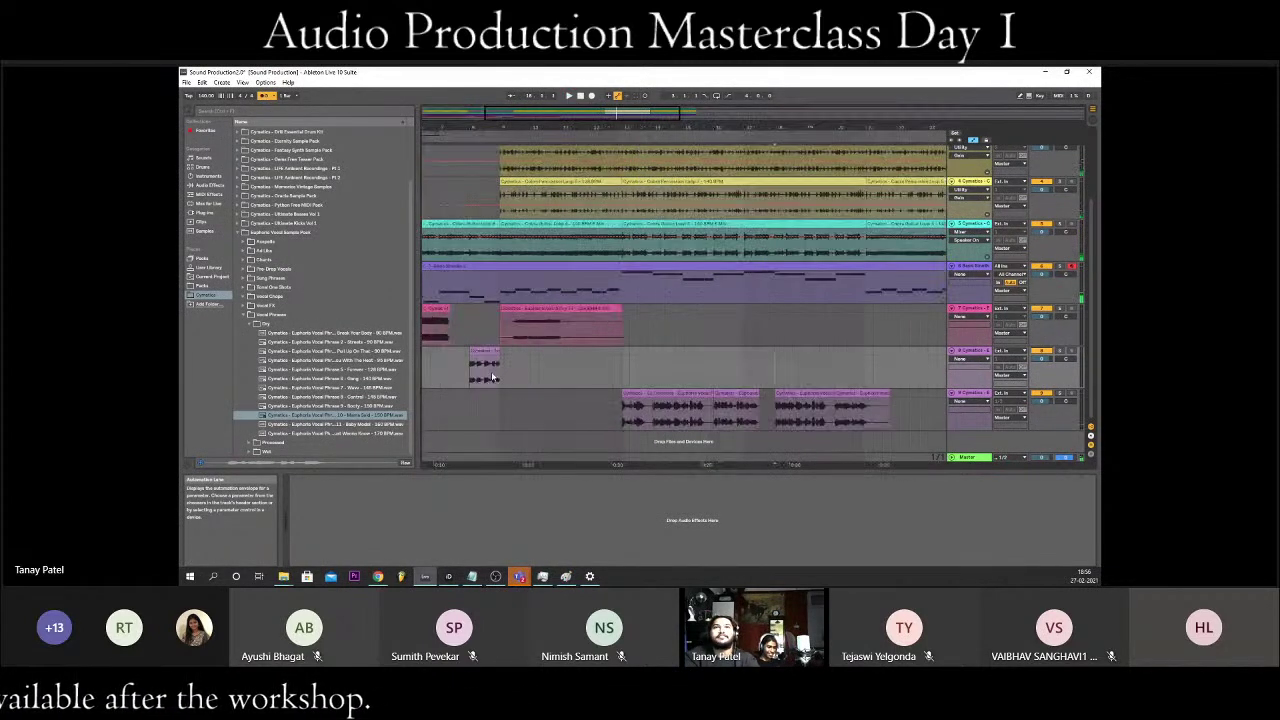
{"action": "scroll", "coordinate": [514, 370], "scroll_direction": "up", "scroll_amount": 2}
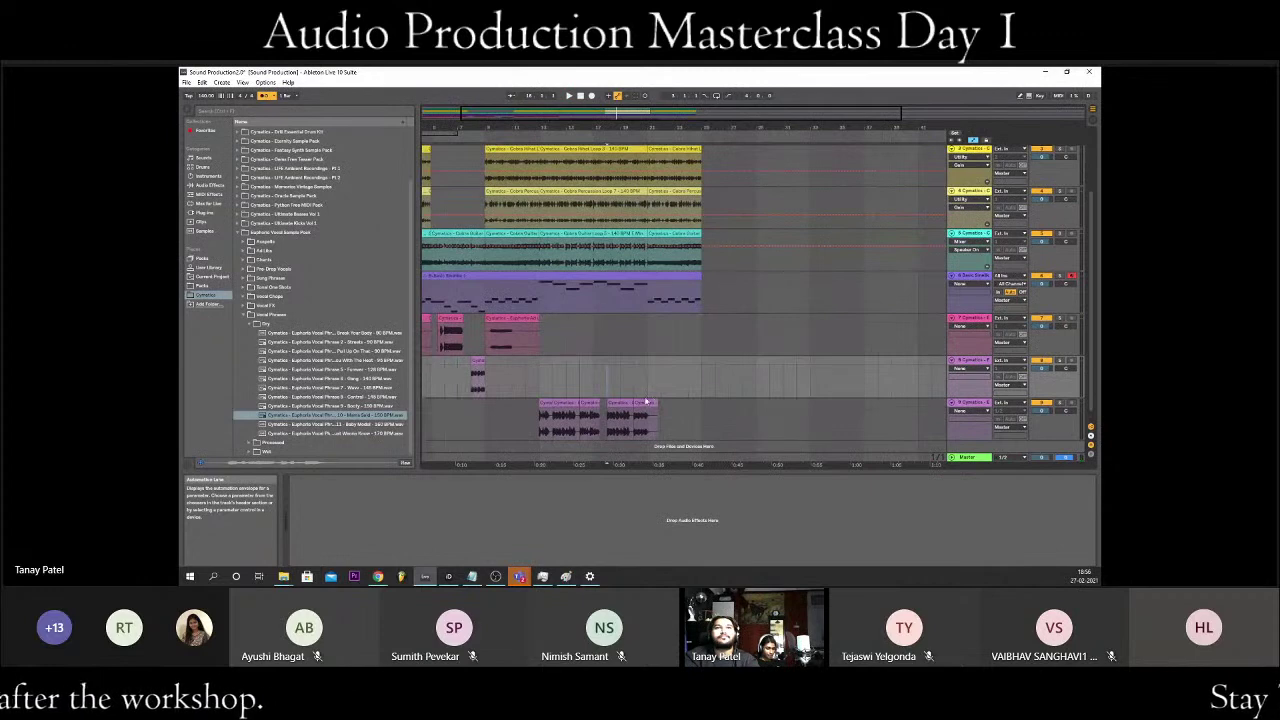
{"action": "left_click_drag", "start_coordinate": [660, 112], "coordinate": [622, 114]}
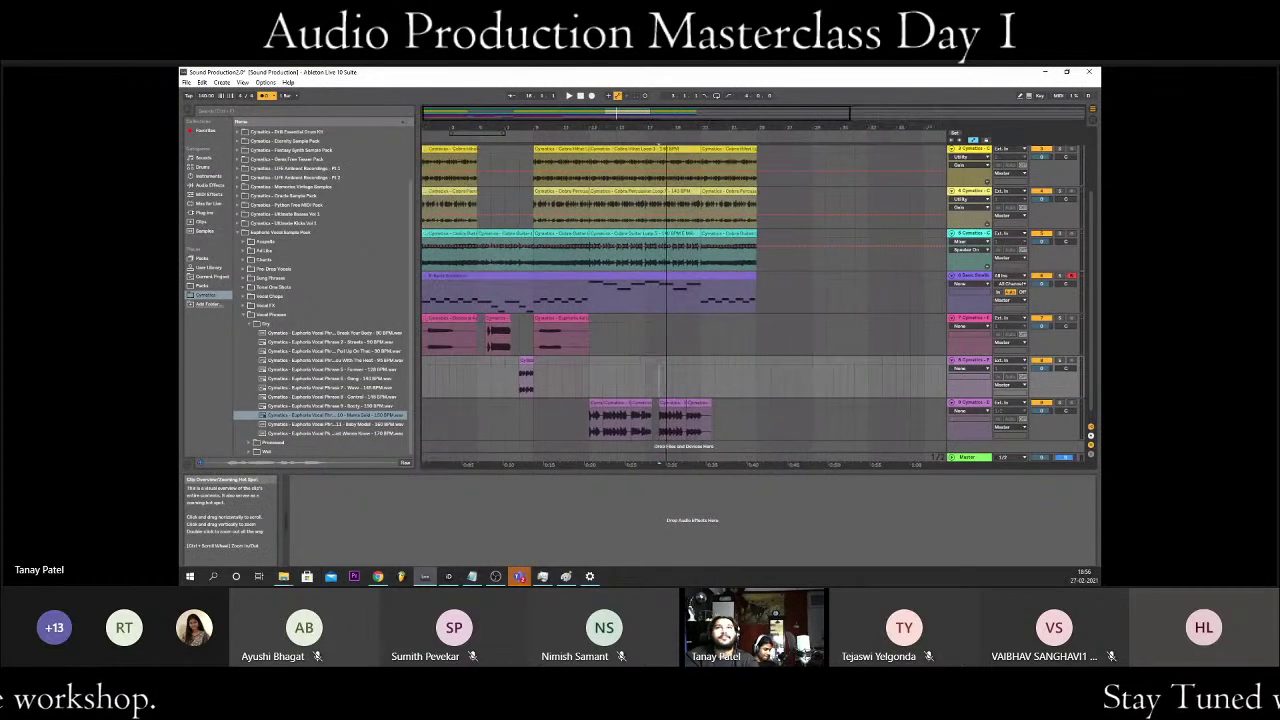
{"action": "scroll", "coordinate": [527, 393], "scroll_direction": "up", "scroll_amount": 2}
{"action": "scroll", "coordinate": [581, 419], "scroll_direction": "up", "scroll_amount": 2}
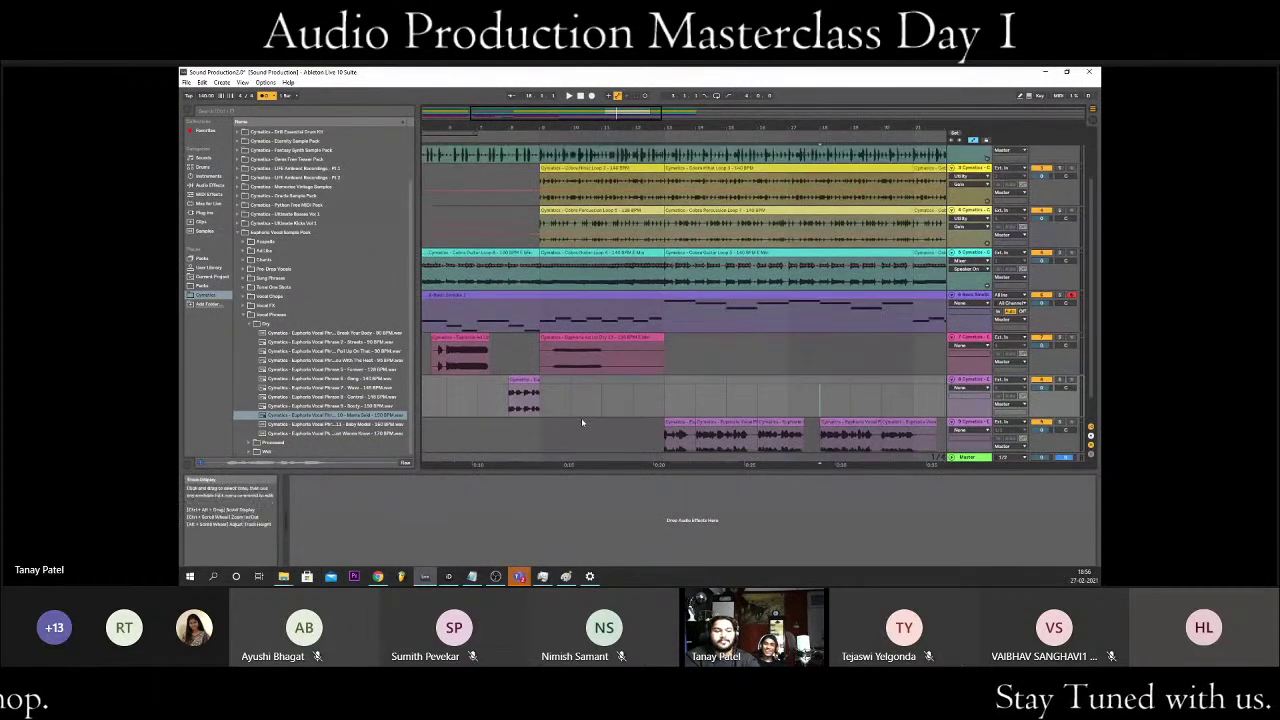
{"action": "scroll", "coordinate": [581, 379], "scroll_direction": "down", "scroll_amount": 2}
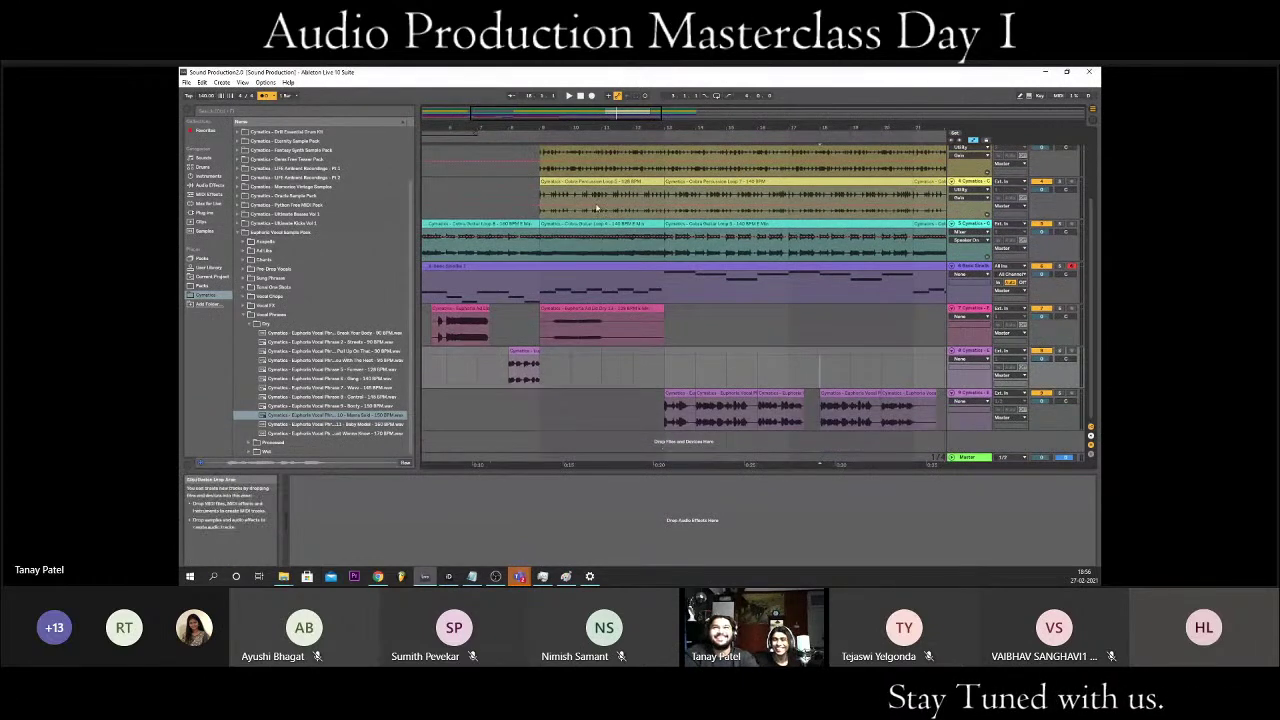
{"action": "left_click_drag", "start_coordinate": [609, 110], "coordinate": [564, 106]}
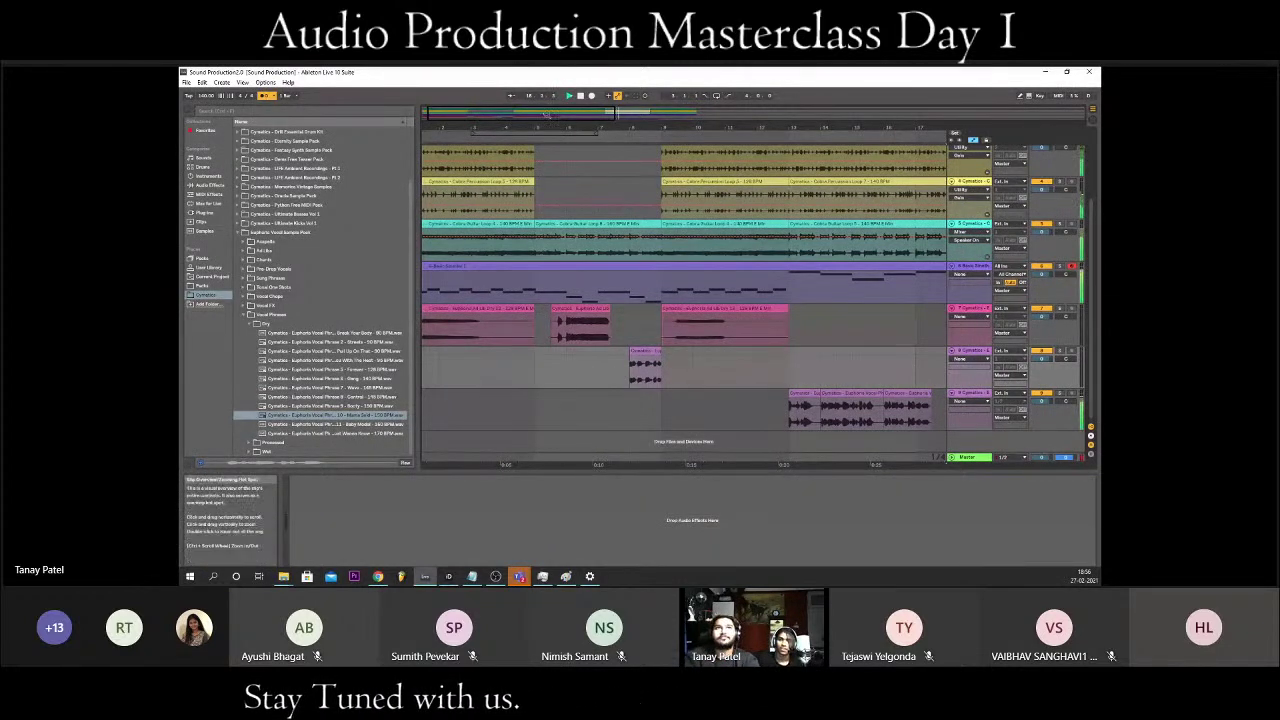
{"action": "left_click_drag", "start_coordinate": [550, 113], "coordinate": [550, 110]}
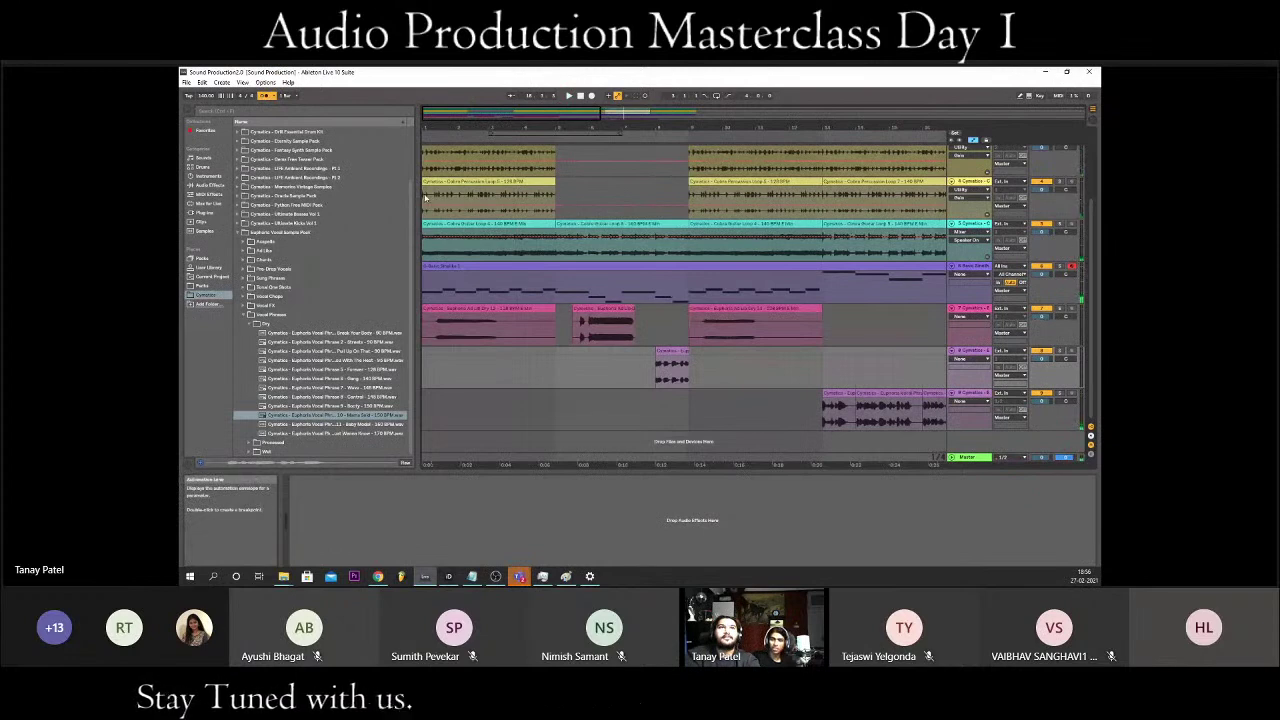
{"action": "left_click", "coordinate": [430, 182]}
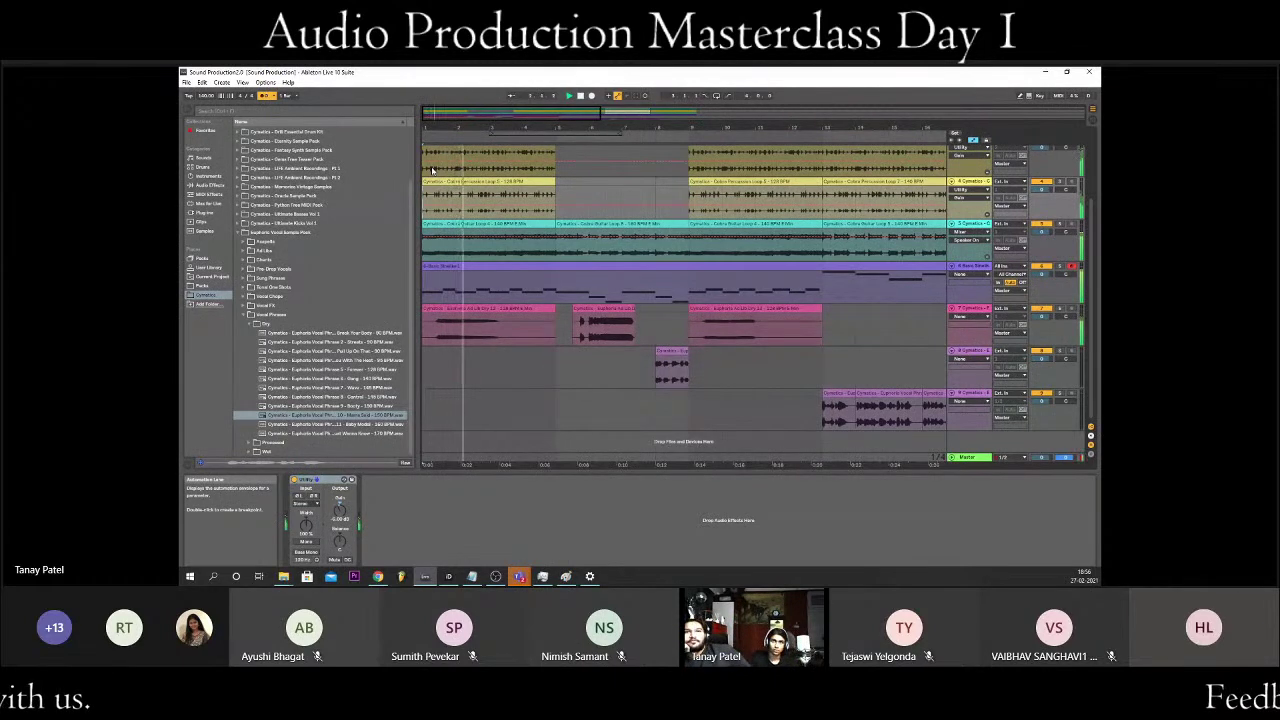
- Set the Warp mode of the opening vocal ad-lib clip at bar 1 to Complex Pro
{"action": "left_click", "coordinate": [524, 309]}
{"action": "double_click", "coordinate": [524, 309]}
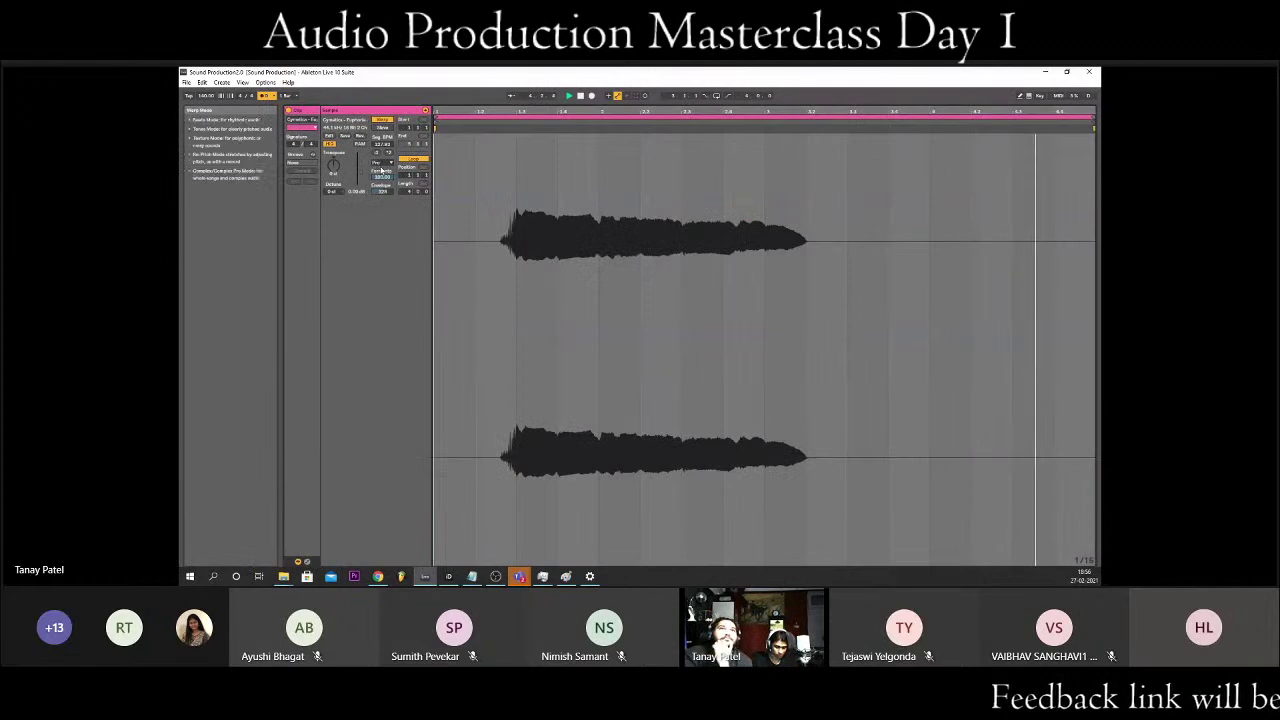
{"action": "left_click", "coordinate": [383, 162]}
{"action": "left_click", "coordinate": [383, 200]}
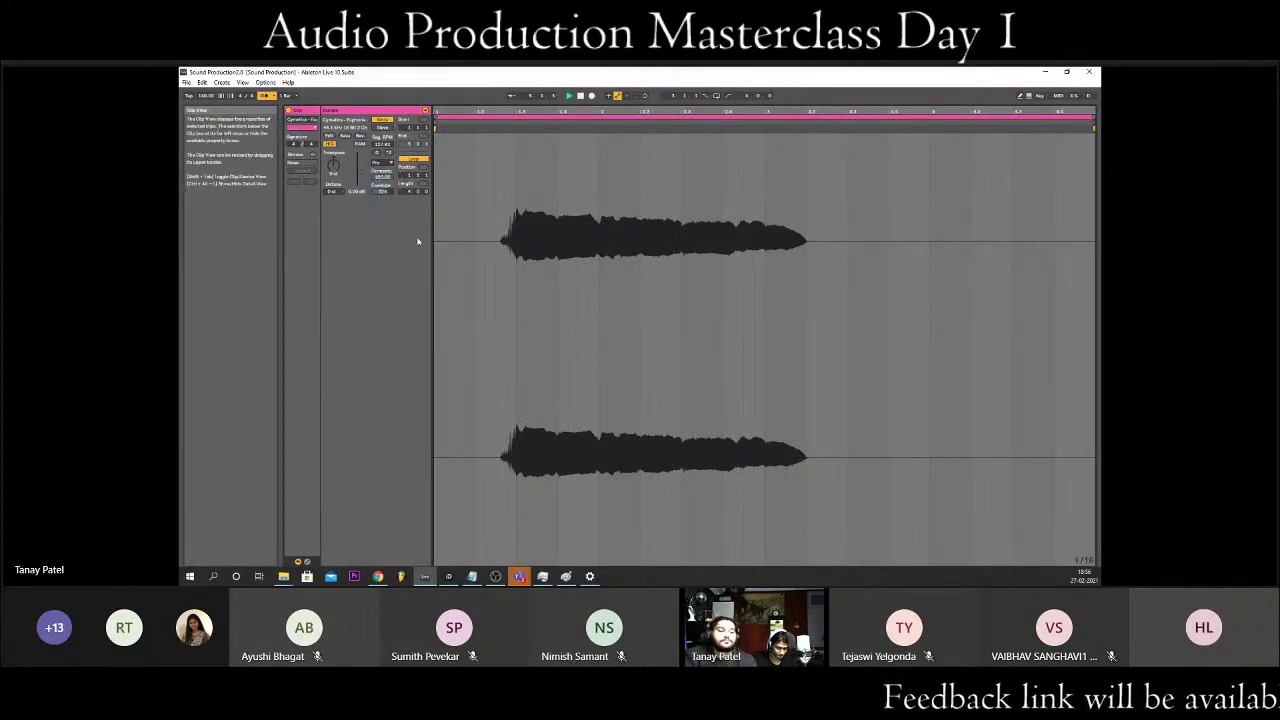
{"action": "key", "text": "shift+Tab"}
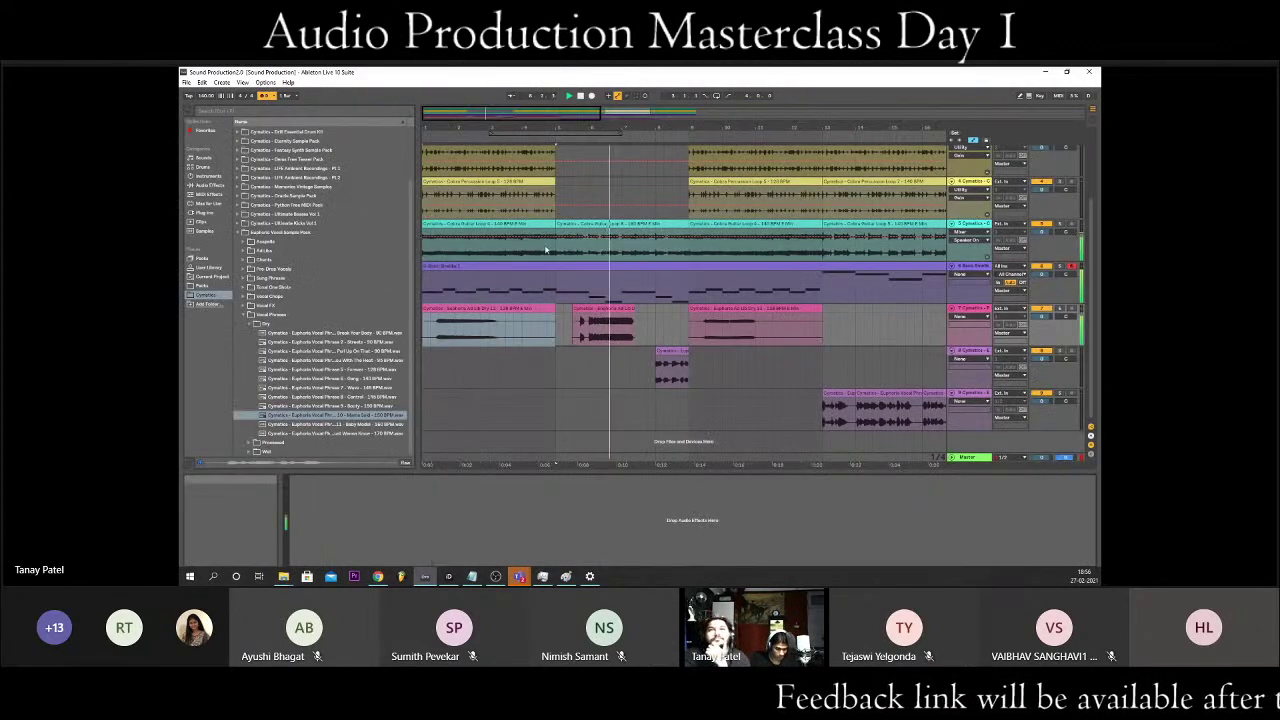
- Play on past bar 21, move the opening ad-lib clip to bar 21 and paste a copy of it back at bar 1
{"action": "left_click", "coordinate": [675, 310]}
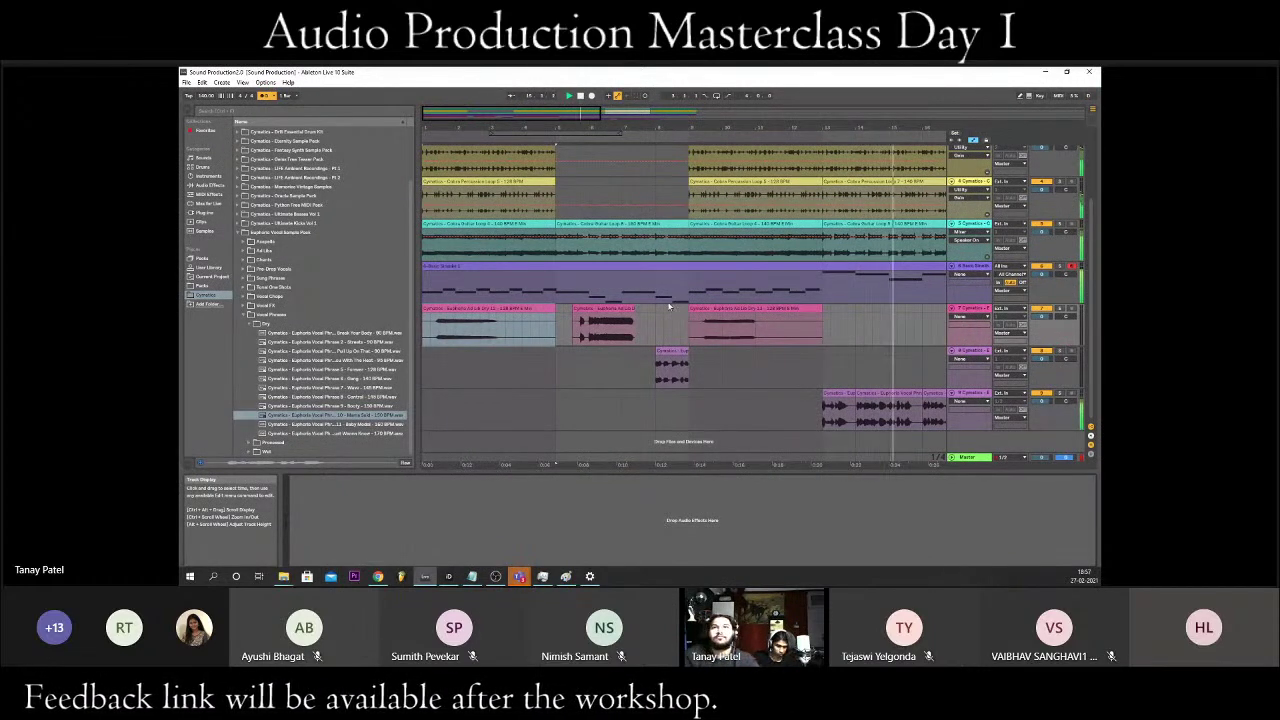
{"action": "scroll", "coordinate": [590, 350], "scroll_direction": "down", "scroll_amount": 3, "text": "ctrl"}
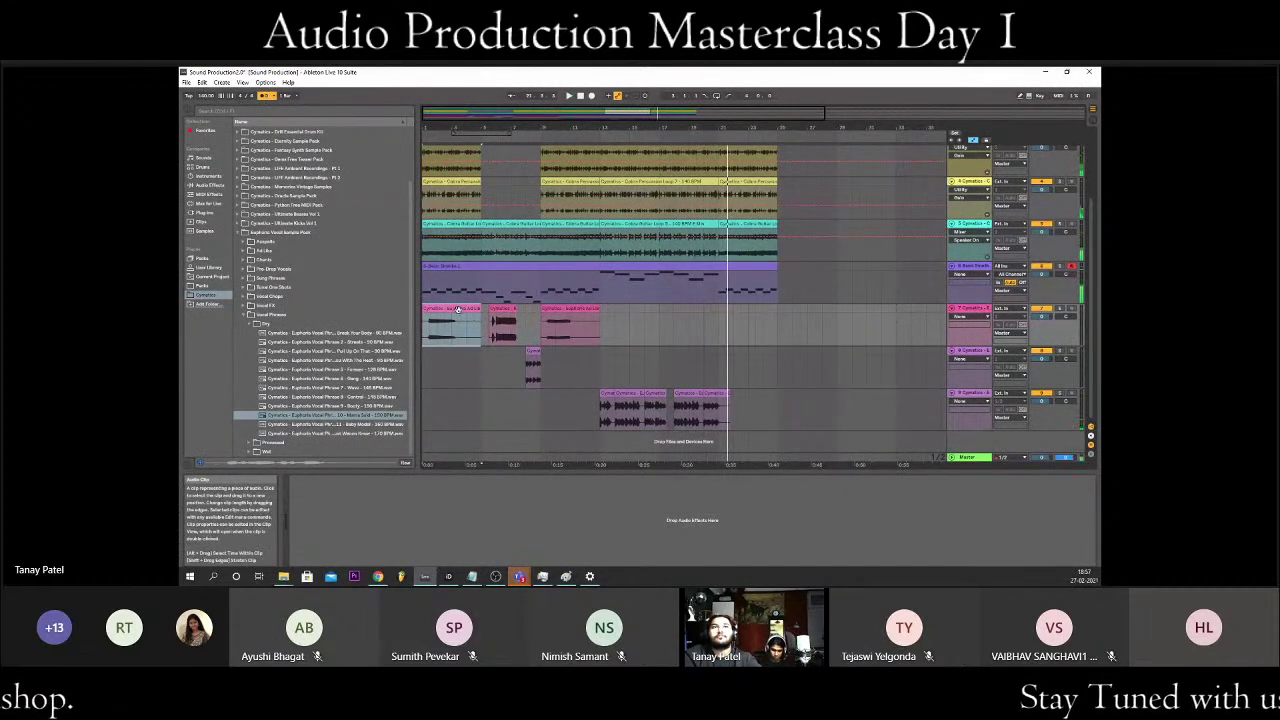
{"action": "key", "text": "space"}
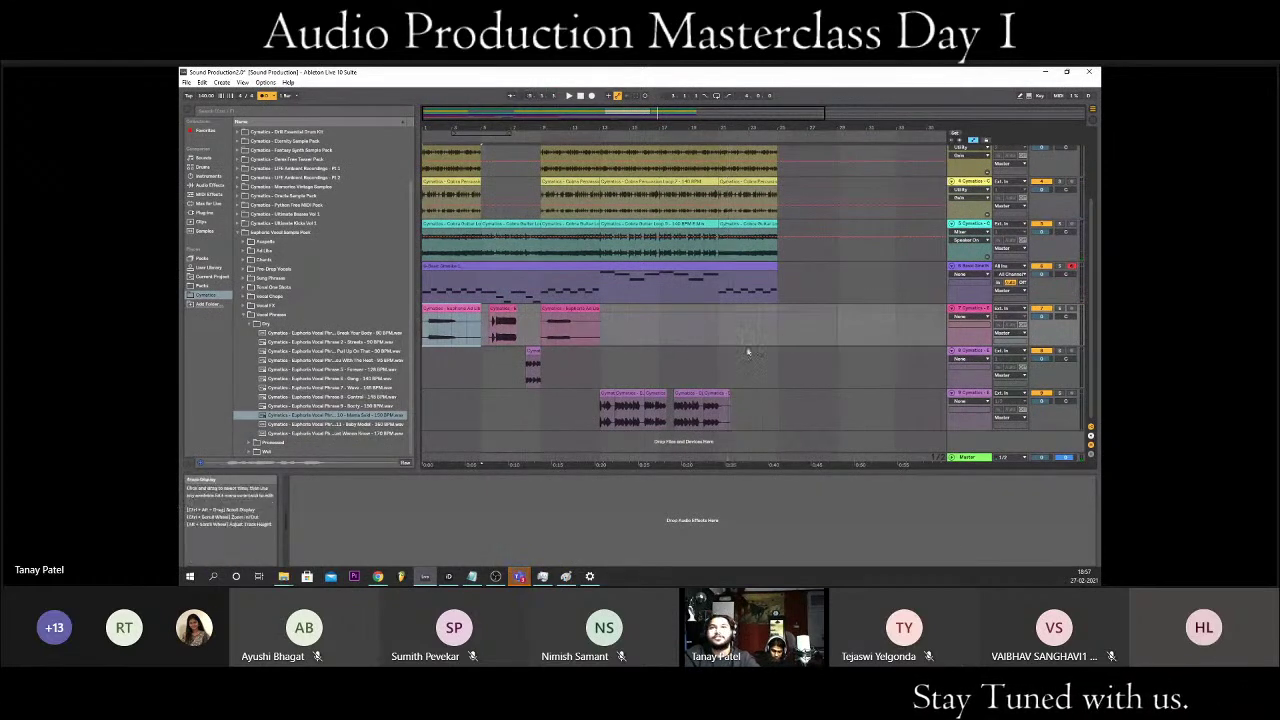
{"action": "left_click_drag", "start_coordinate": [463, 318], "coordinate": [740, 318]}
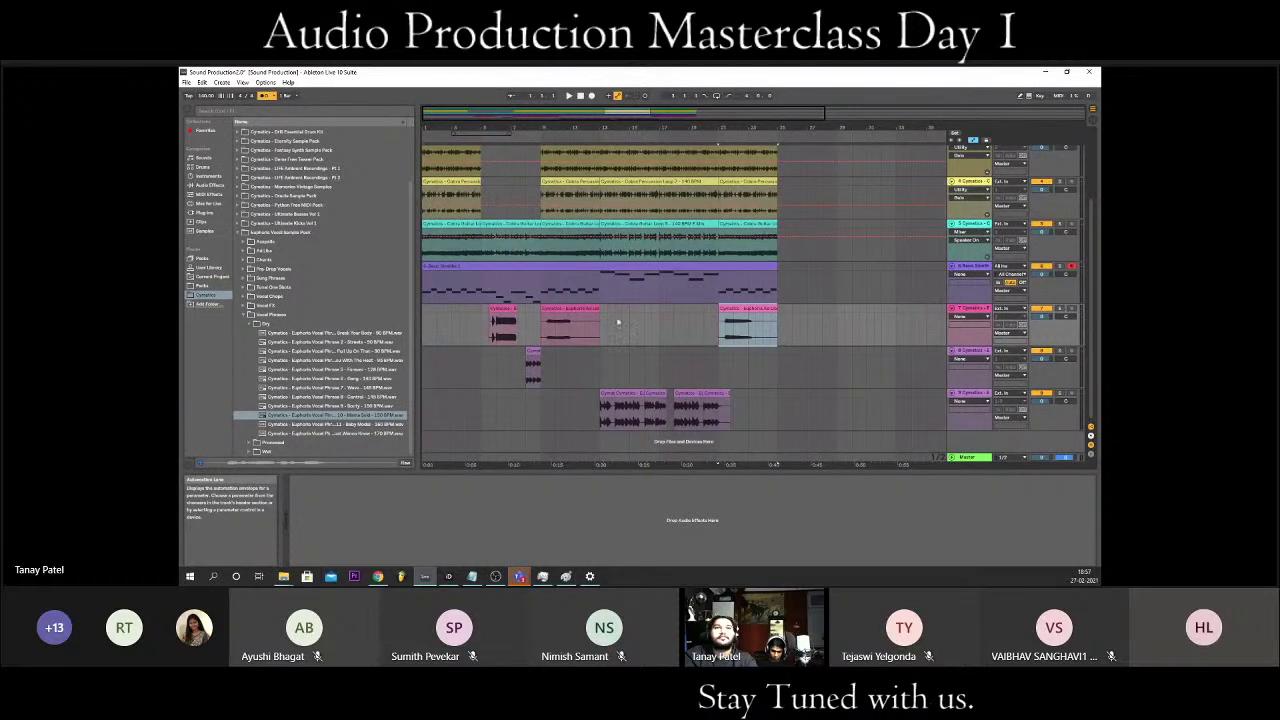
{"action": "right_click", "coordinate": [736, 310]}
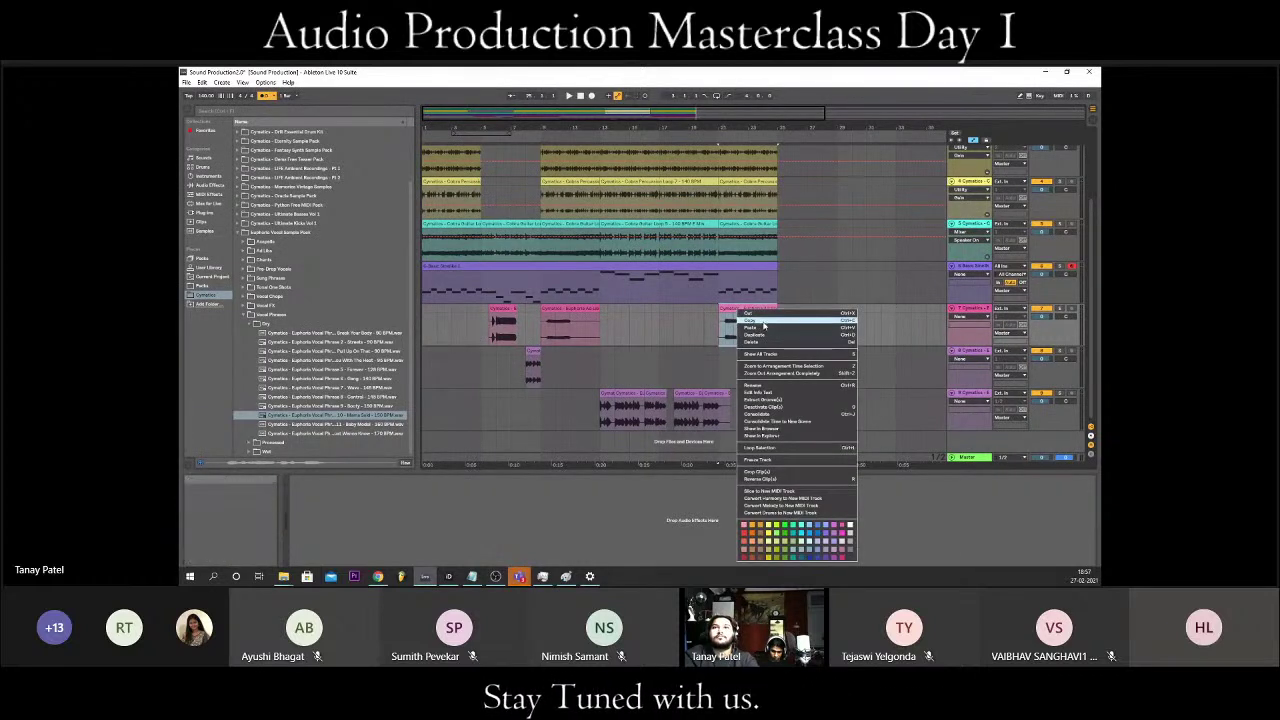
{"action": "left_click", "coordinate": [764, 326]}
{"action": "left_click", "coordinate": [425, 322]}
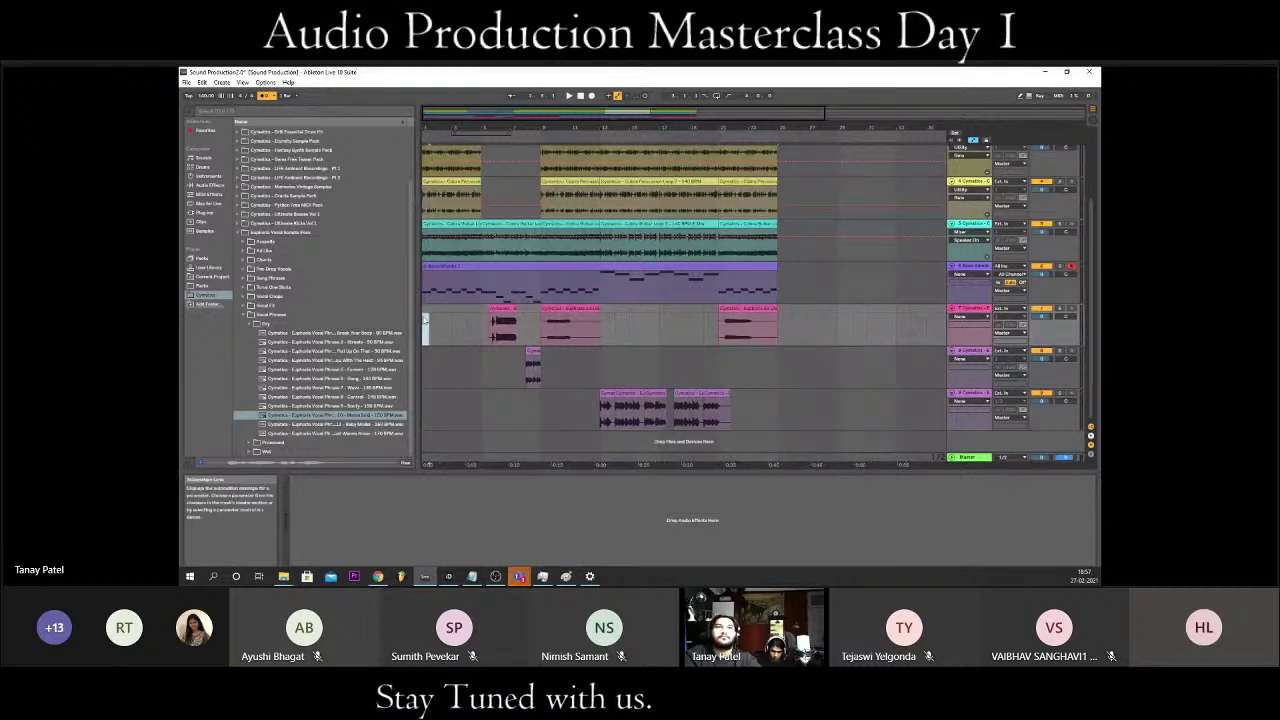
{"action": "key", "text": "ctrl+v"}
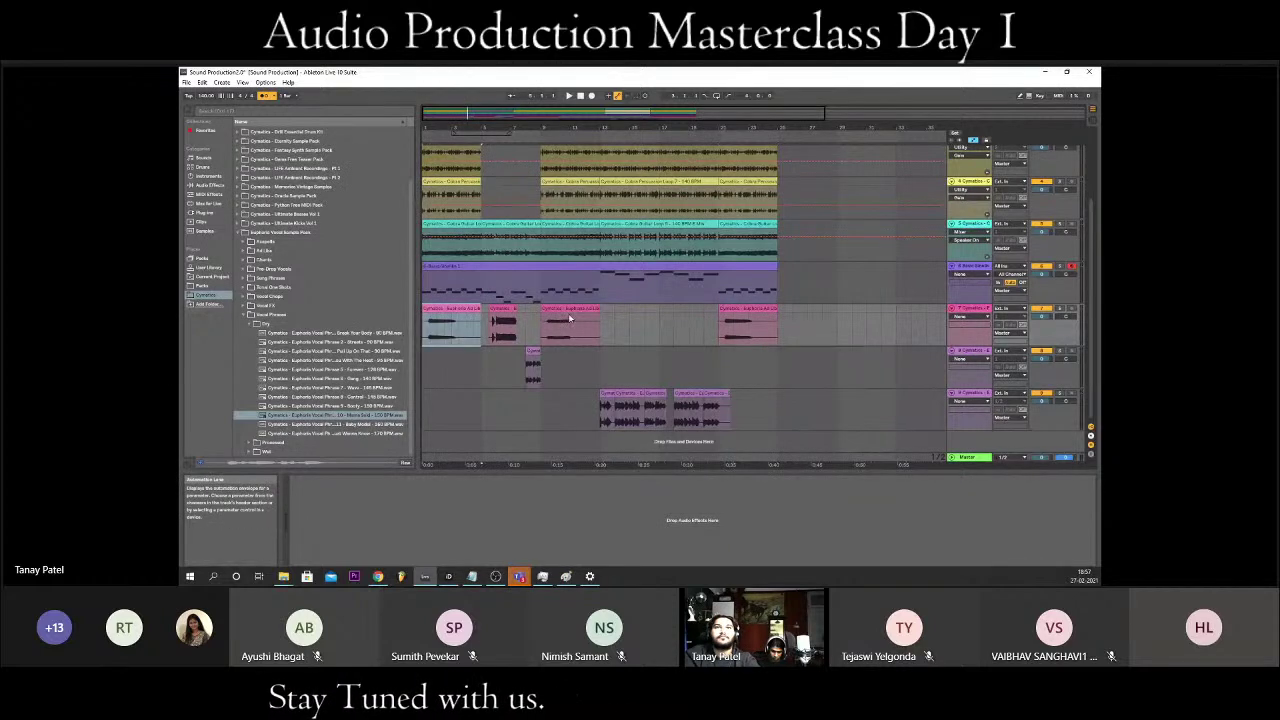
- Copy the ad-lib clip at bar 9 and place it shortly after bar 23 on the same track, behind the bar 21 clip
{"action": "right_click", "coordinate": [573, 318]}
{"action": "left_click", "coordinate": [589, 325]}
{"action": "left_click", "coordinate": [822, 332]}
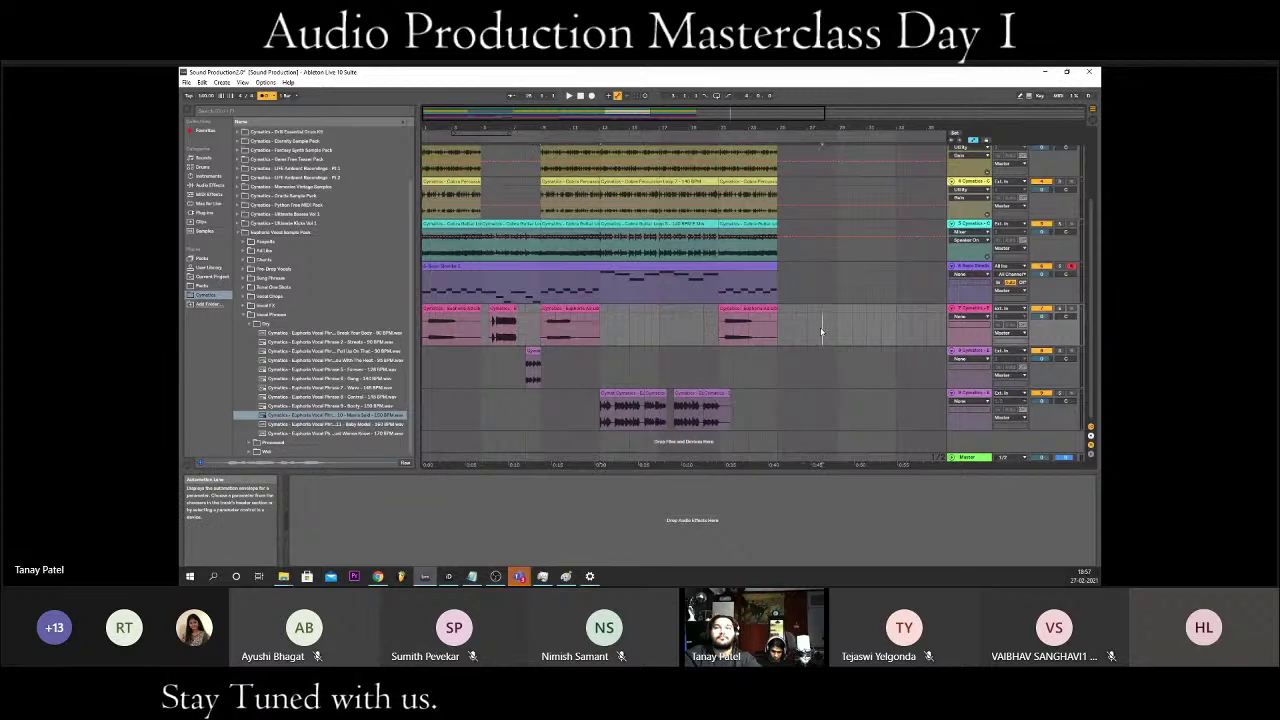
{"action": "left_click_drag", "start_coordinate": [847, 318], "coordinate": [750, 318]}
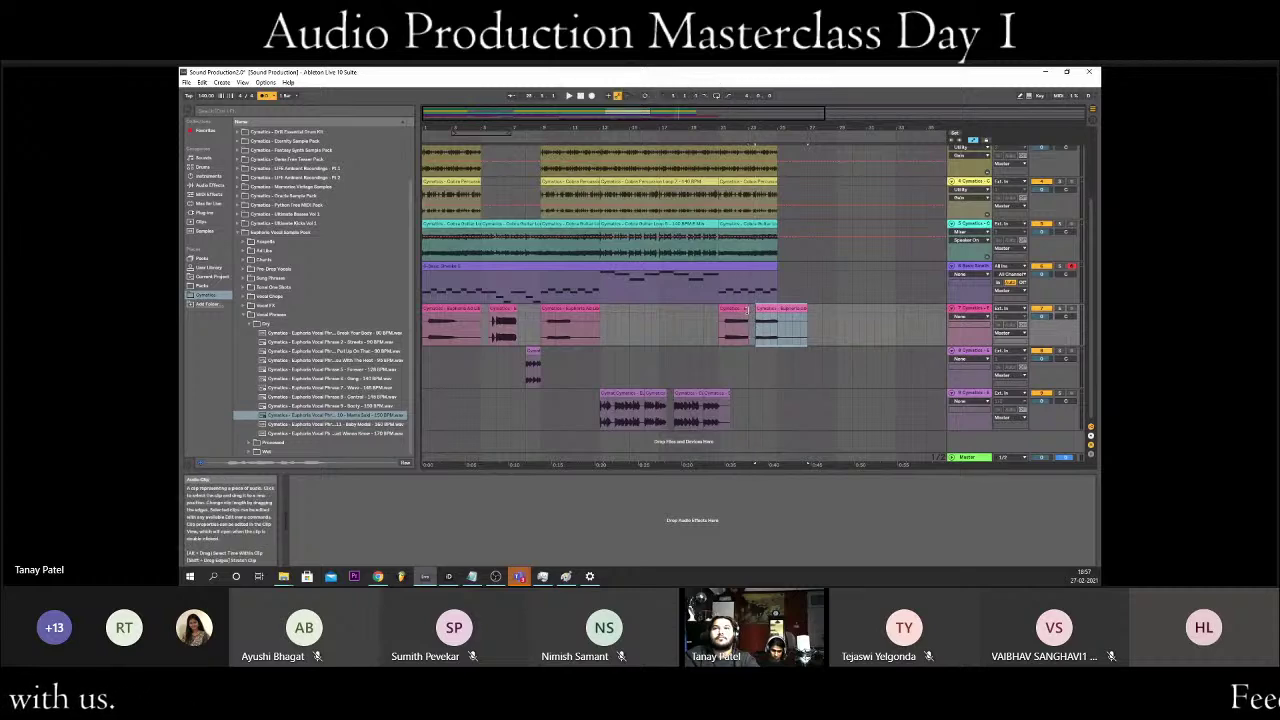
- Close the gap between the two ad-lib clips near bar 23 and shift the first one to start half a bar before bar 21
{"action": "scroll", "coordinate": [725, 333], "scroll_direction": "up", "scroll_amount": 3}
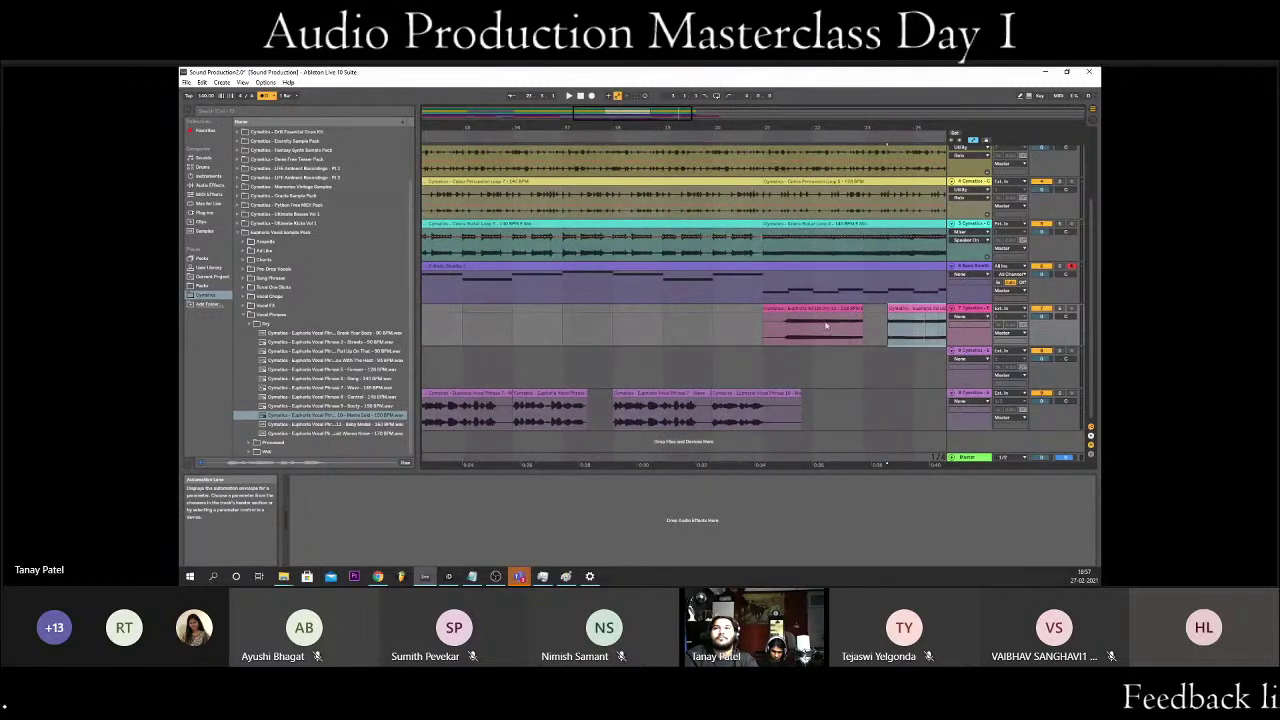
{"action": "left_click", "coordinate": [861, 309]}
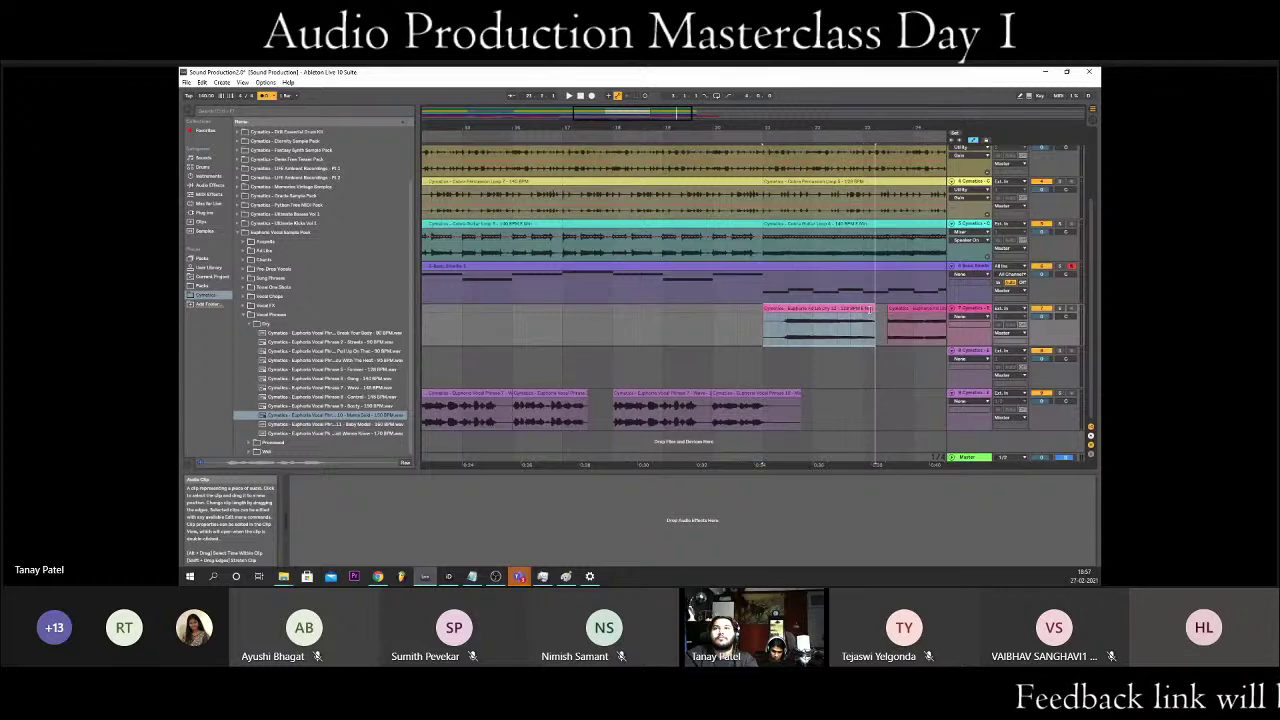
{"action": "left_click", "coordinate": [897, 311]}
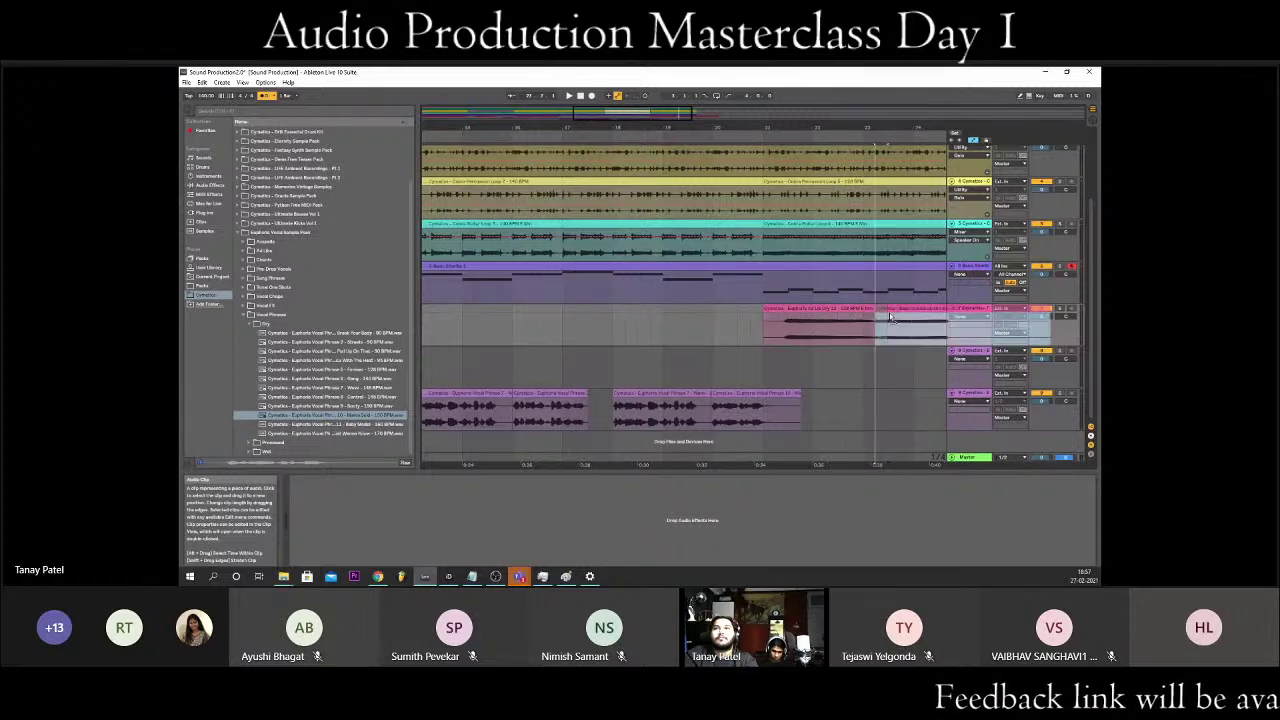
{"action": "left_click_drag", "start_coordinate": [897, 311], "coordinate": [873, 311]}
{"action": "left_click", "coordinate": [787, 319]}
{"action": "scroll", "coordinate": [787, 319], "scroll_direction": "up", "scroll_amount": 4}
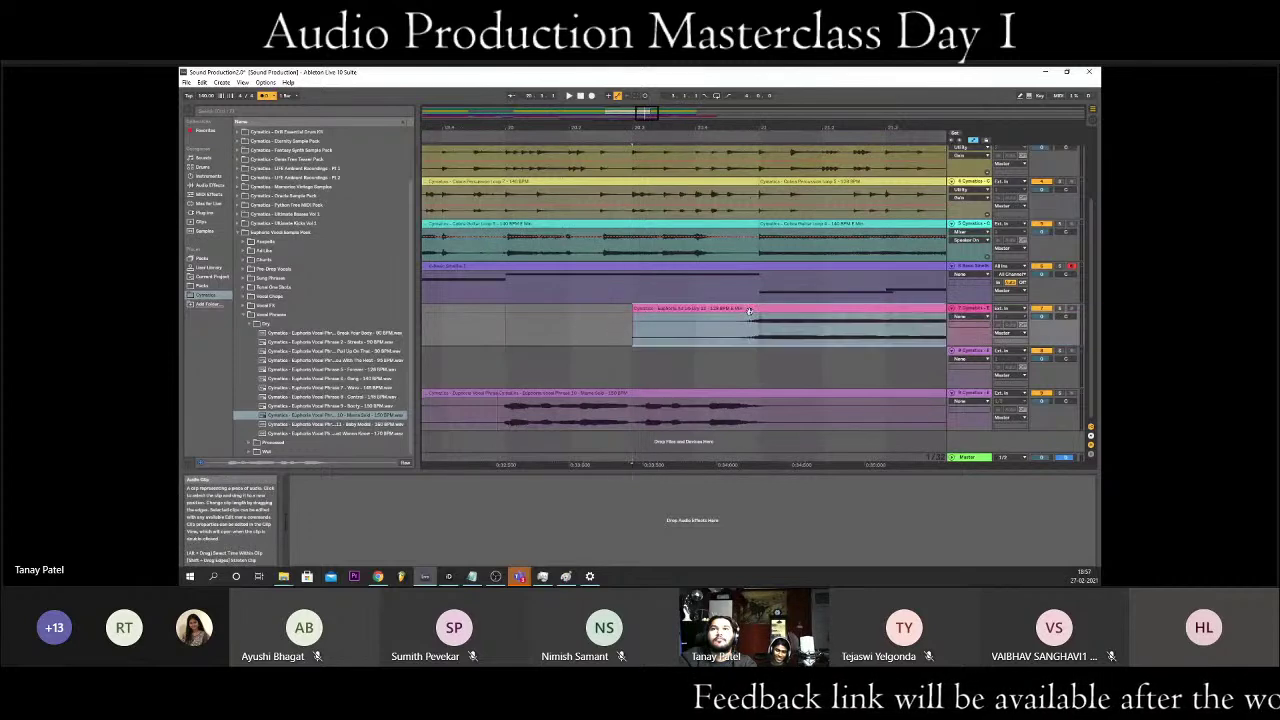
- Play the section around bar 21 and move the second of the two ad-lib clips slightly earlier, to just before bar 23
{"action": "scroll", "coordinate": [770, 330], "scroll_direction": "down", "scroll_amount": 4}
{"action": "key", "text": "space"}
{"action": "scroll", "coordinate": [781, 341], "scroll_direction": "up", "scroll_amount": 4}
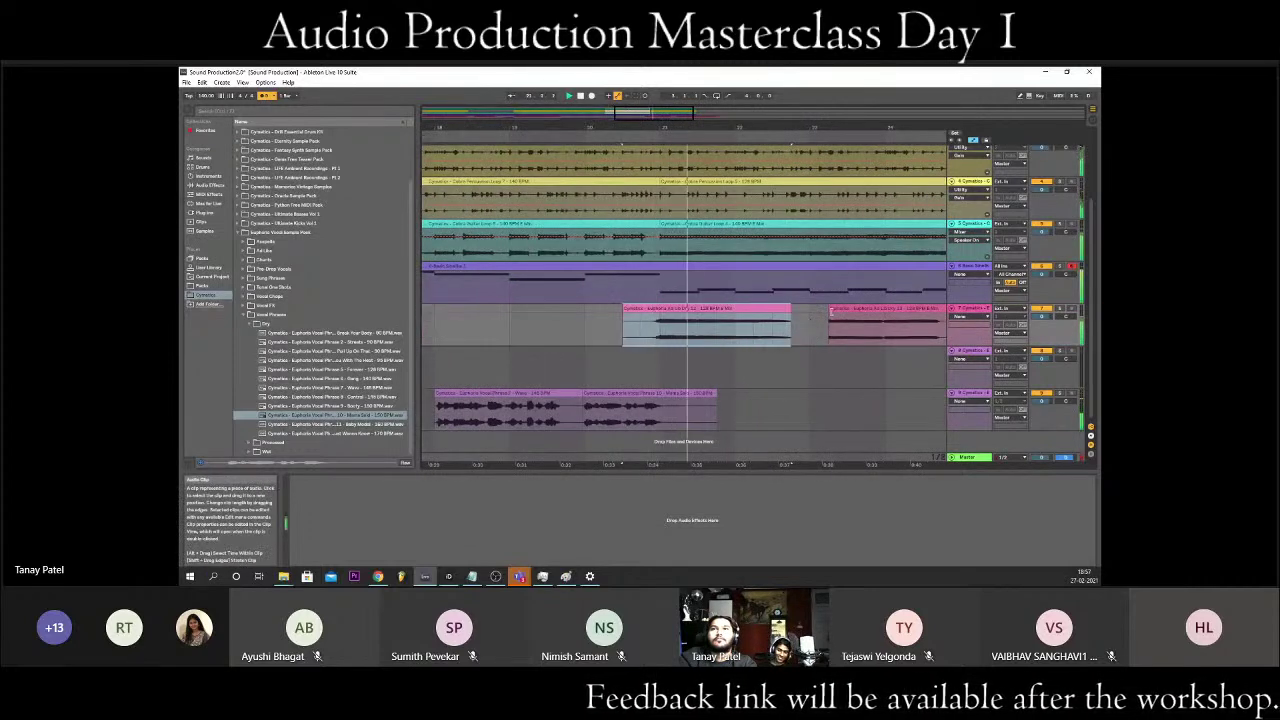
{"action": "left_click", "coordinate": [811, 311]}
{"action": "scroll", "coordinate": [700, 315], "scroll_direction": "down", "scroll_amount": 4}
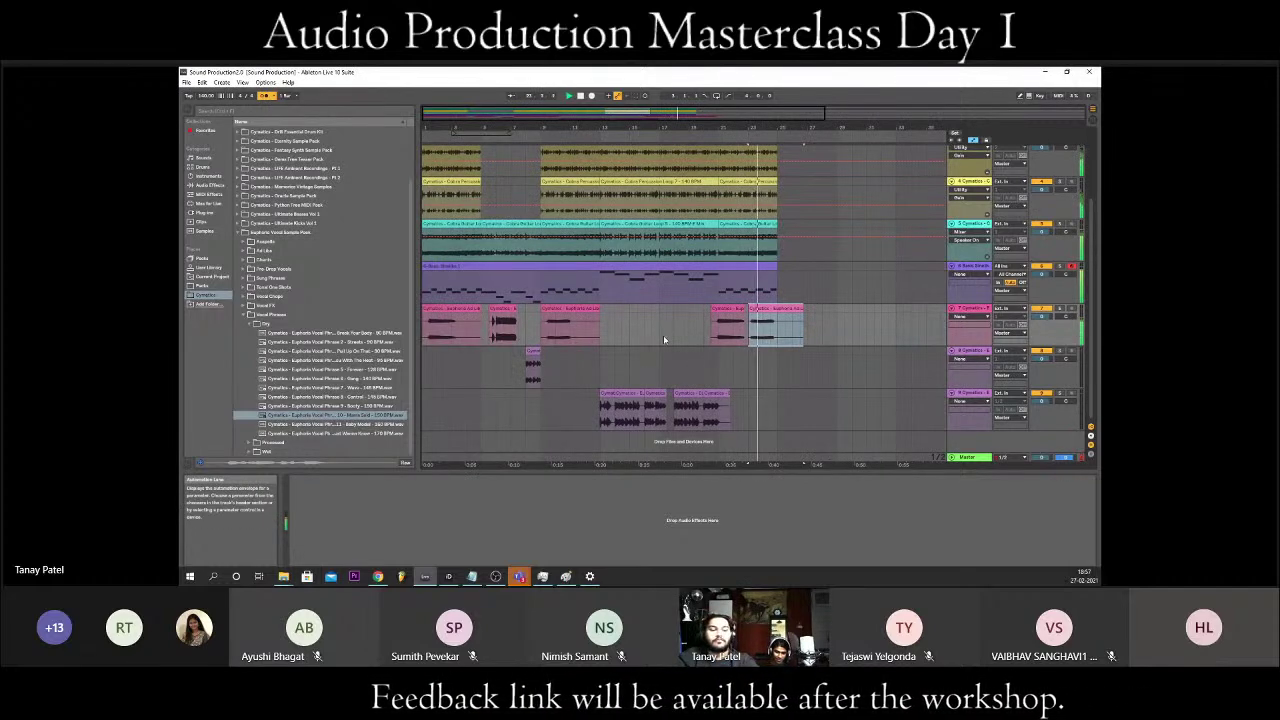
{"action": "key", "text": "ctrl+d"}
{"action": "left_click", "coordinate": [807, 349]}
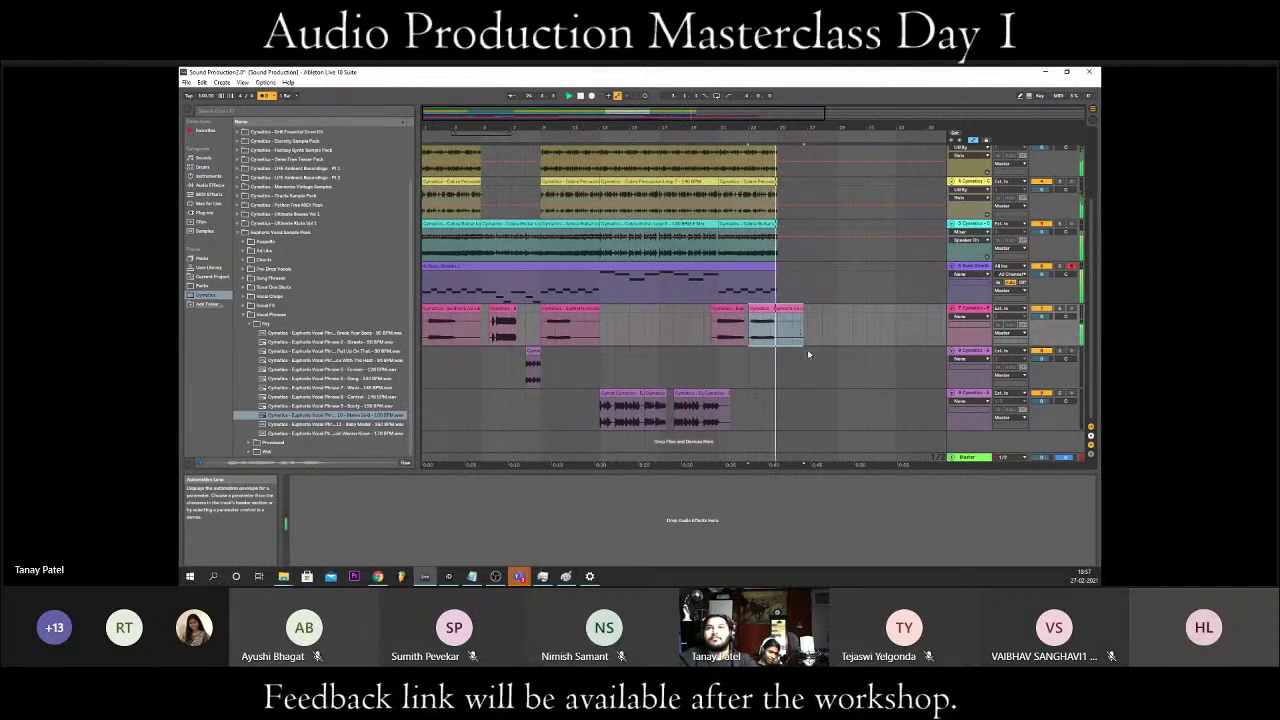
{"action": "key", "text": "ctrl+z"}
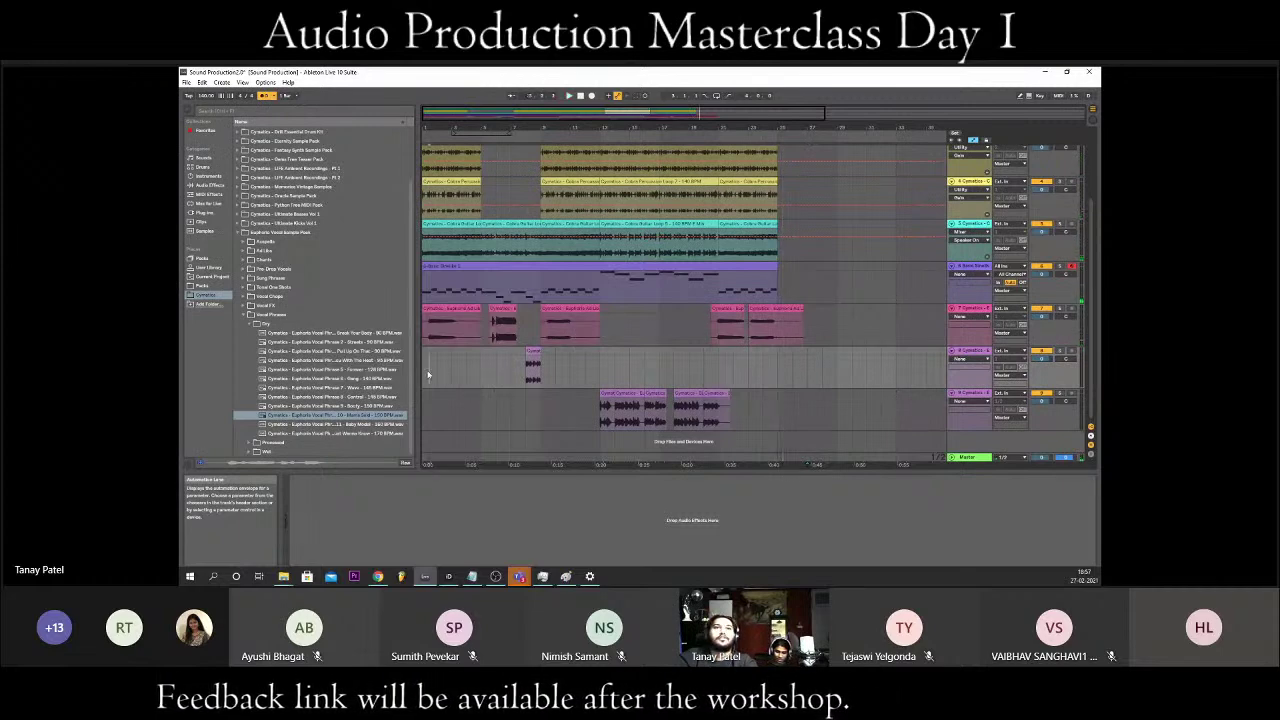
- Delete all leftover loop and bass clips from the Session View slots and return to the Arrangement View
{"action": "left_click", "coordinate": [424, 363]}
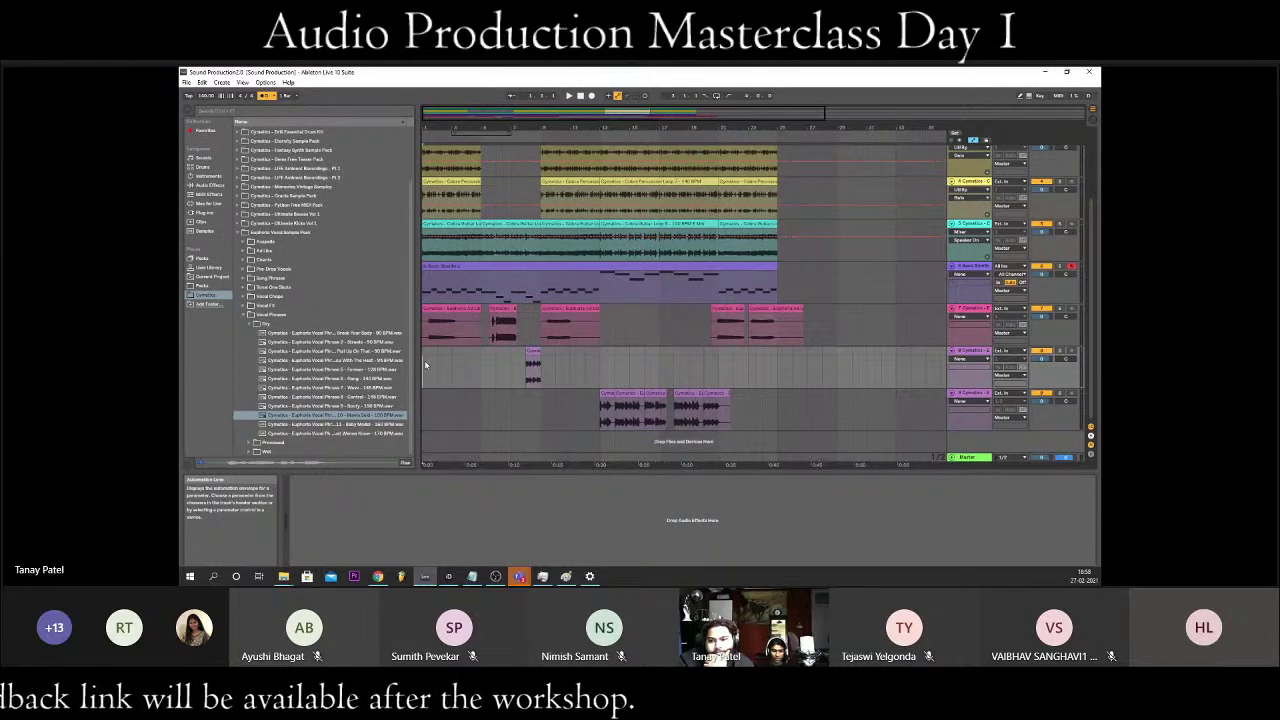
{"action": "key", "text": "Tab"}
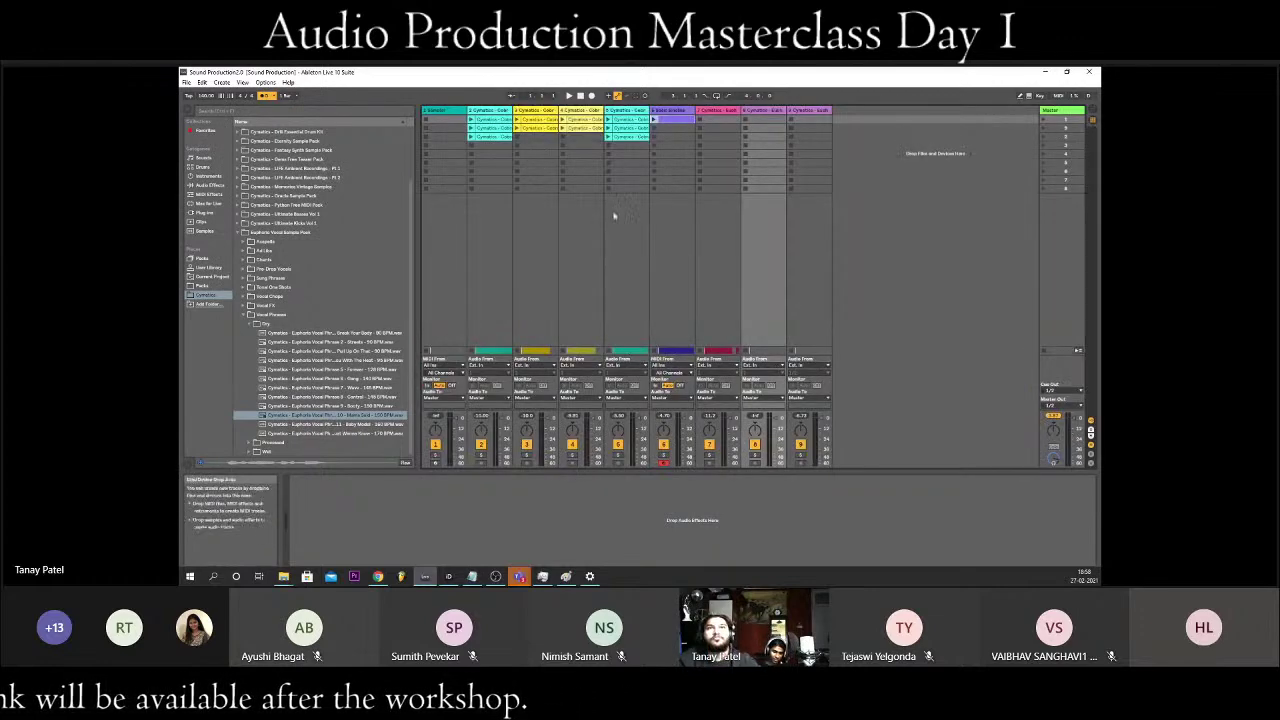
{"action": "left_click", "coordinate": [647, 294]}
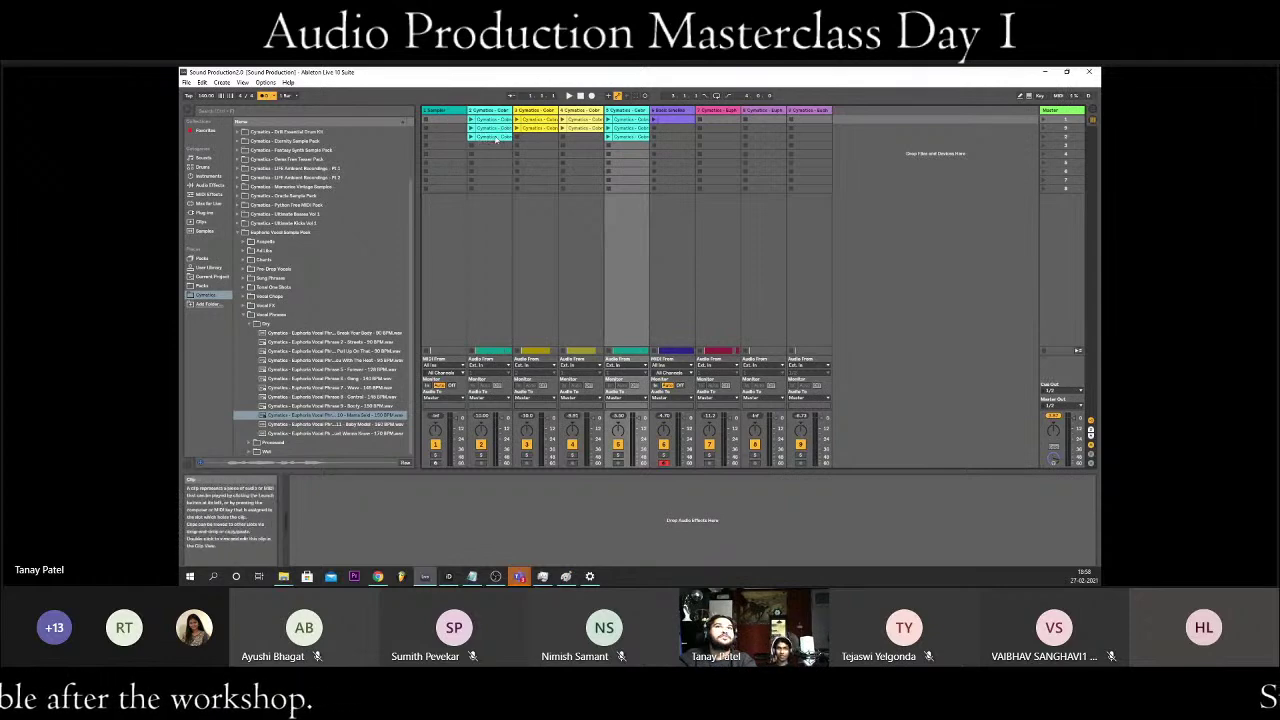
{"action": "left_click_drag", "start_coordinate": [498, 155], "coordinate": [676, 140]}
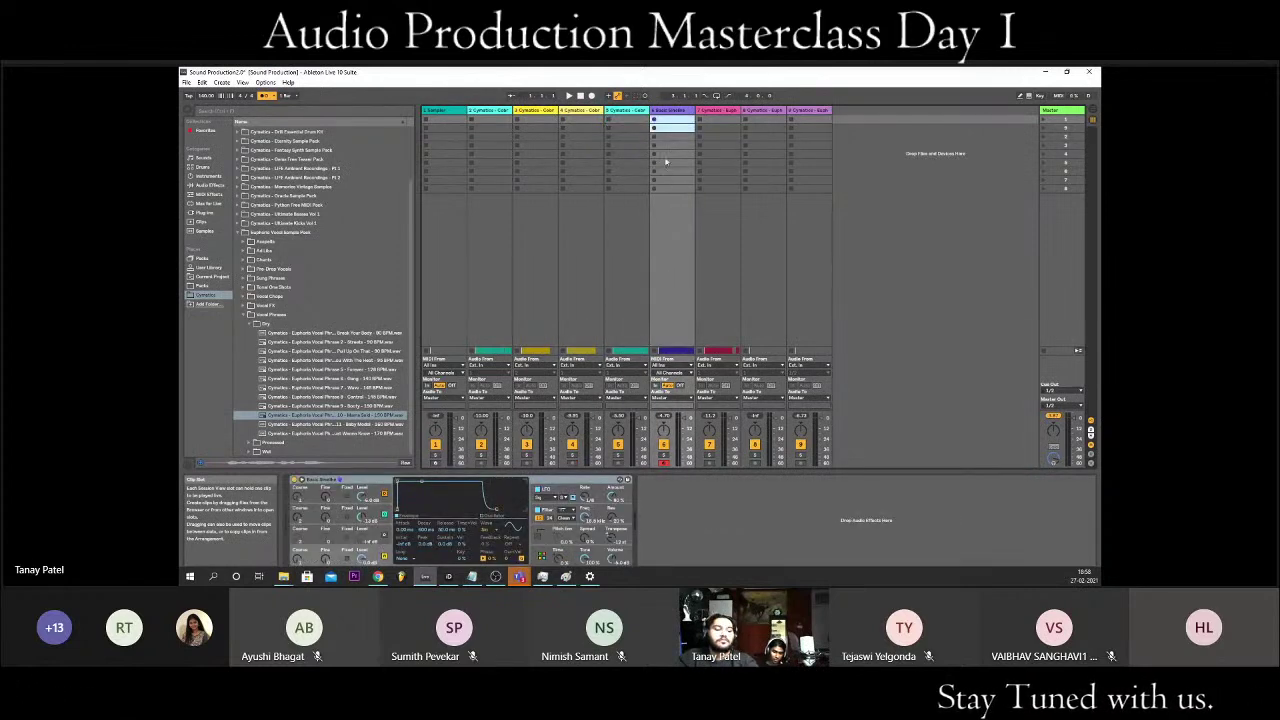
{"action": "key", "text": "Tab"}
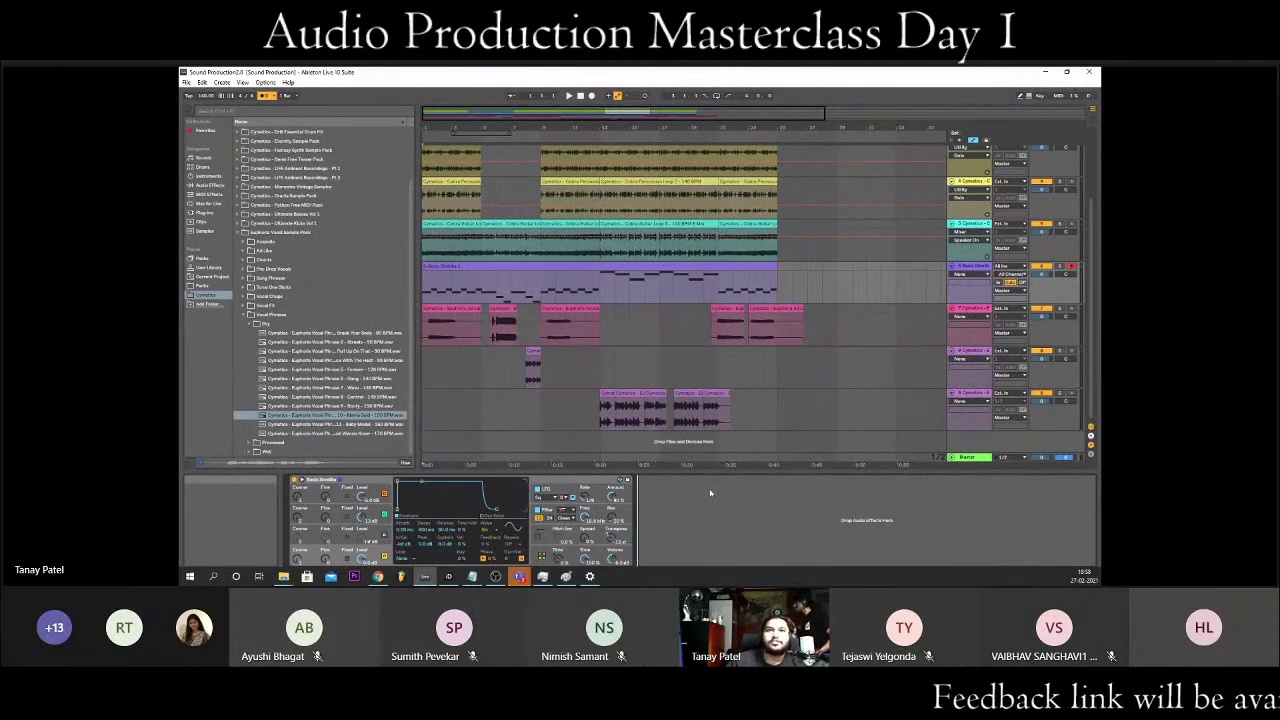
- Place the playback start at bar 13 on vocal phrase track 9, solo that track in the Session View mixer and play it
{"action": "left_click", "coordinate": [601, 414]}
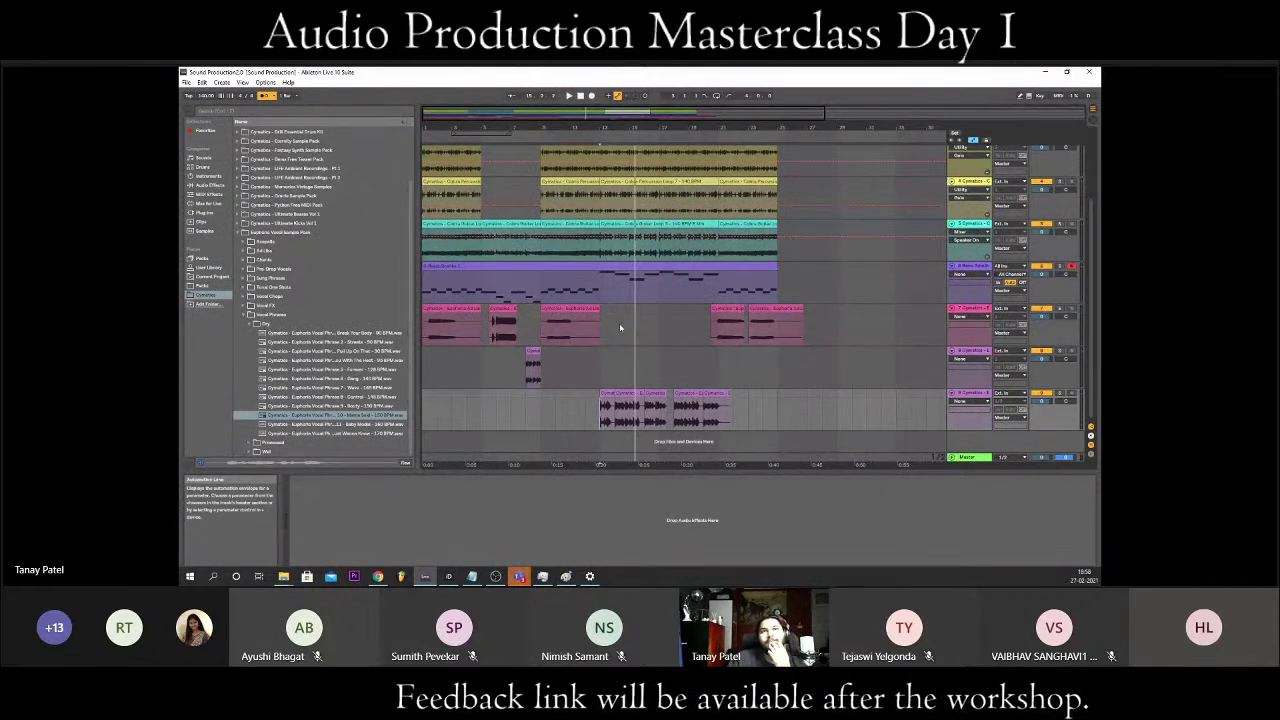
{"action": "scroll", "coordinate": [622, 338], "scroll_direction": "up", "scroll_amount": 3}
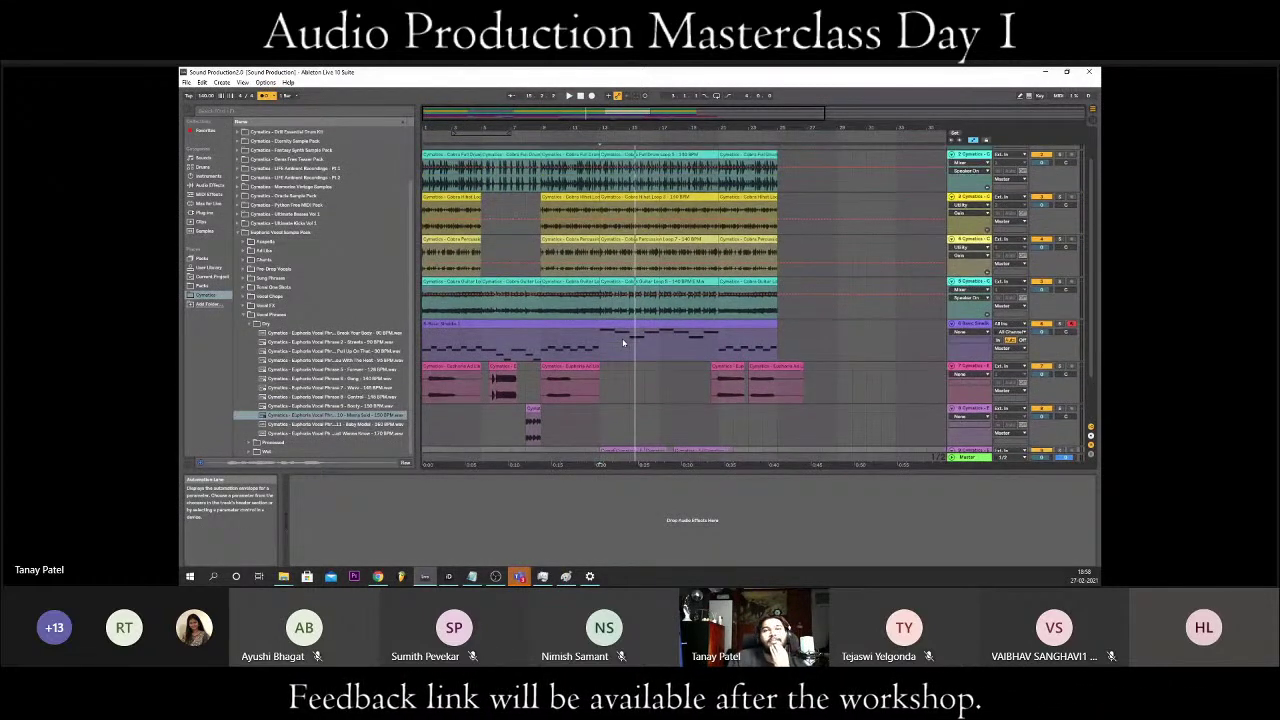
{"action": "scroll", "coordinate": [623, 343], "scroll_direction": "down", "scroll_amount": 2}
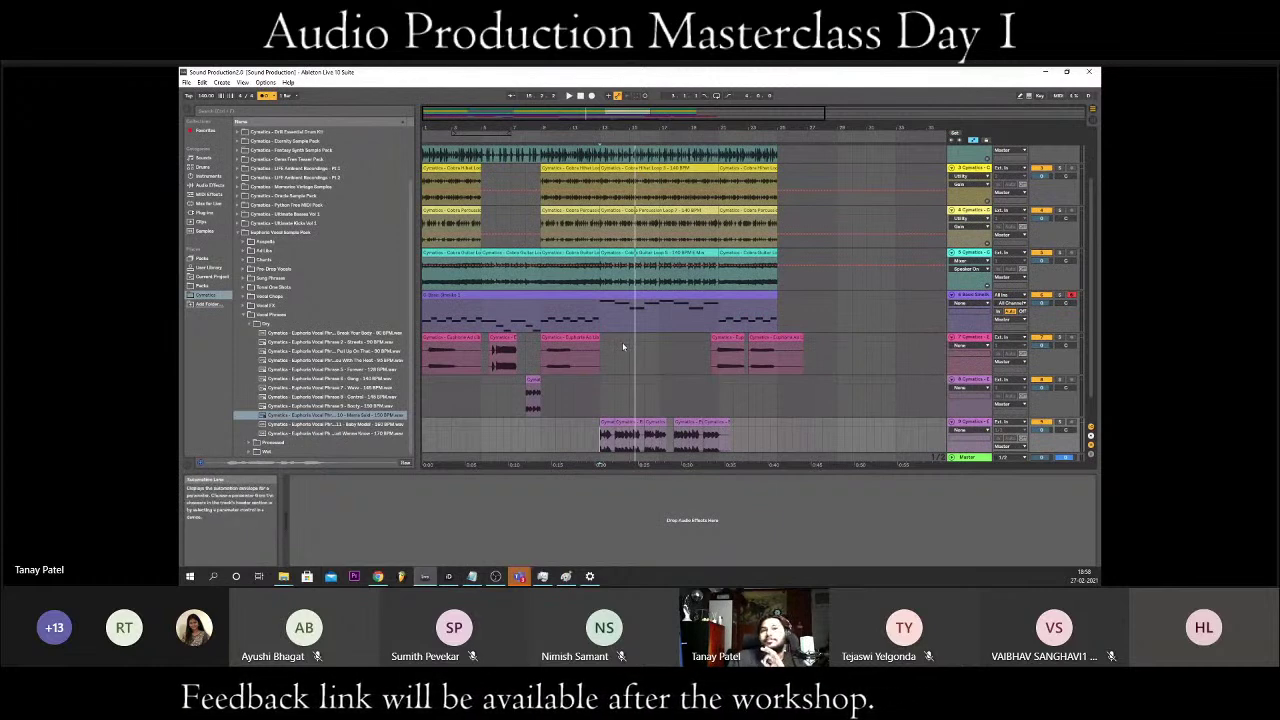
{"action": "scroll", "coordinate": [622, 346], "scroll_direction": "down", "scroll_amount": 2}
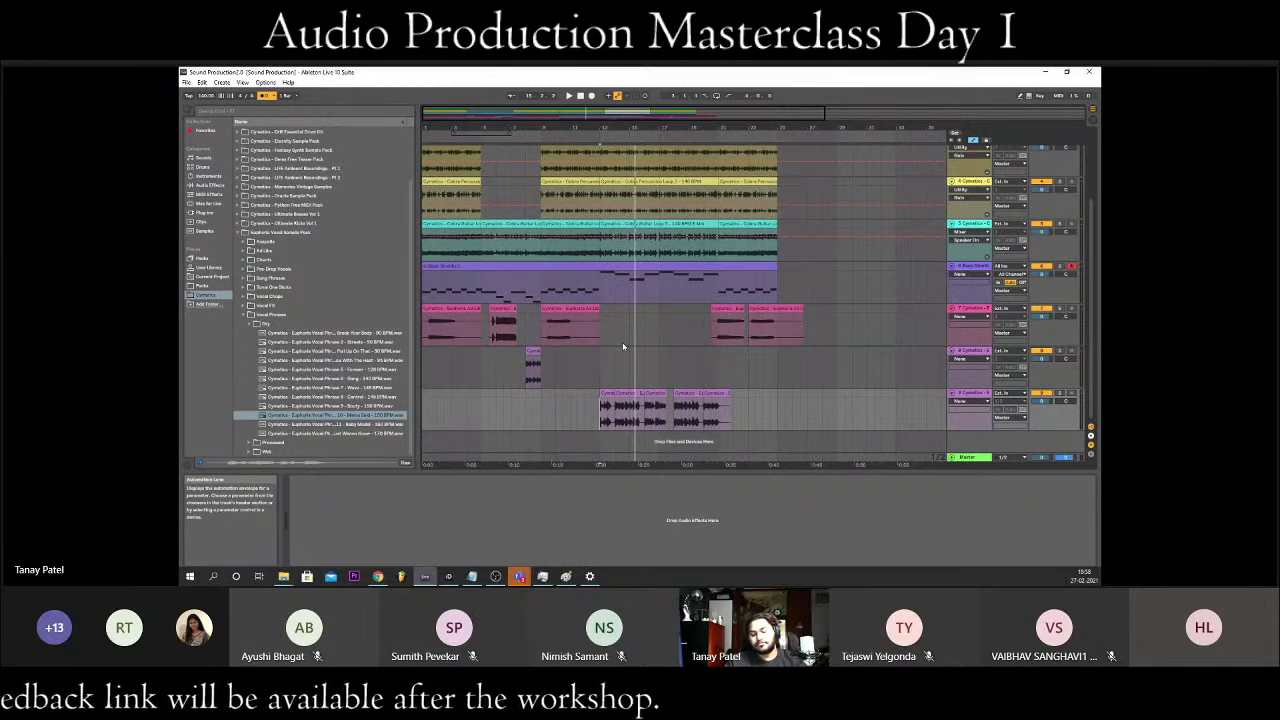
{"action": "key", "text": "Tab"}
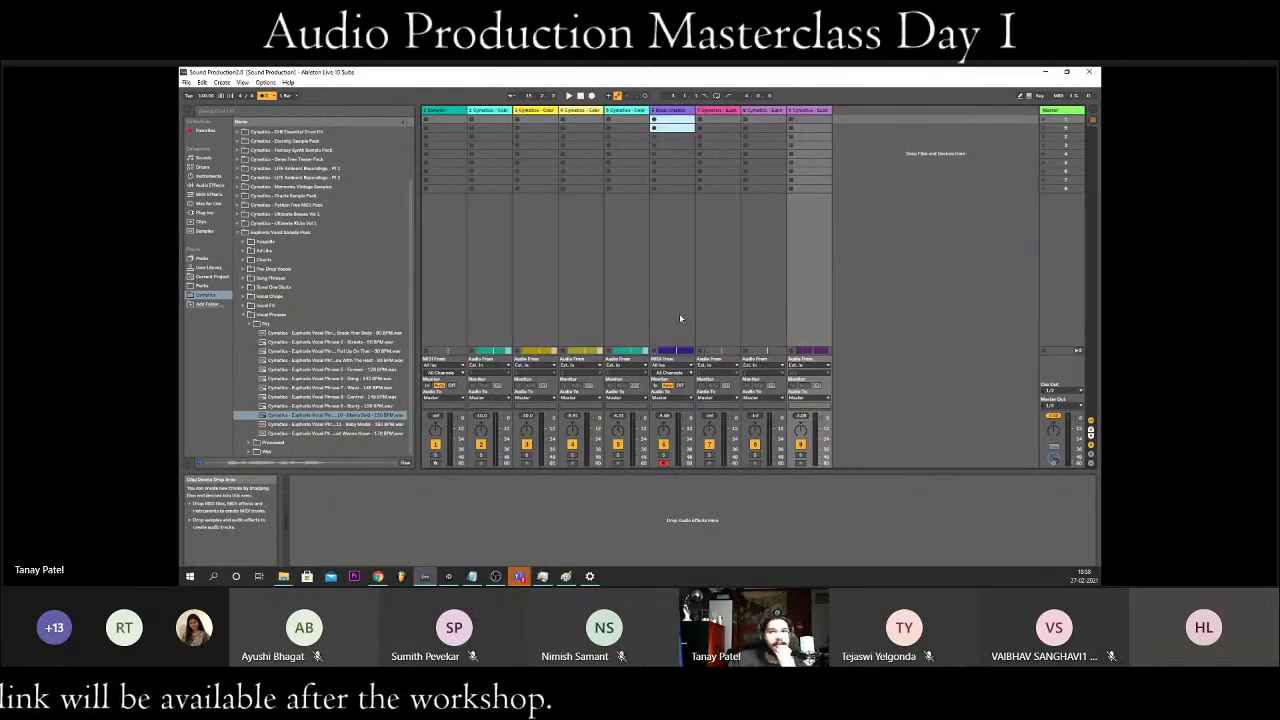
{"action": "left_click", "coordinate": [704, 301]}
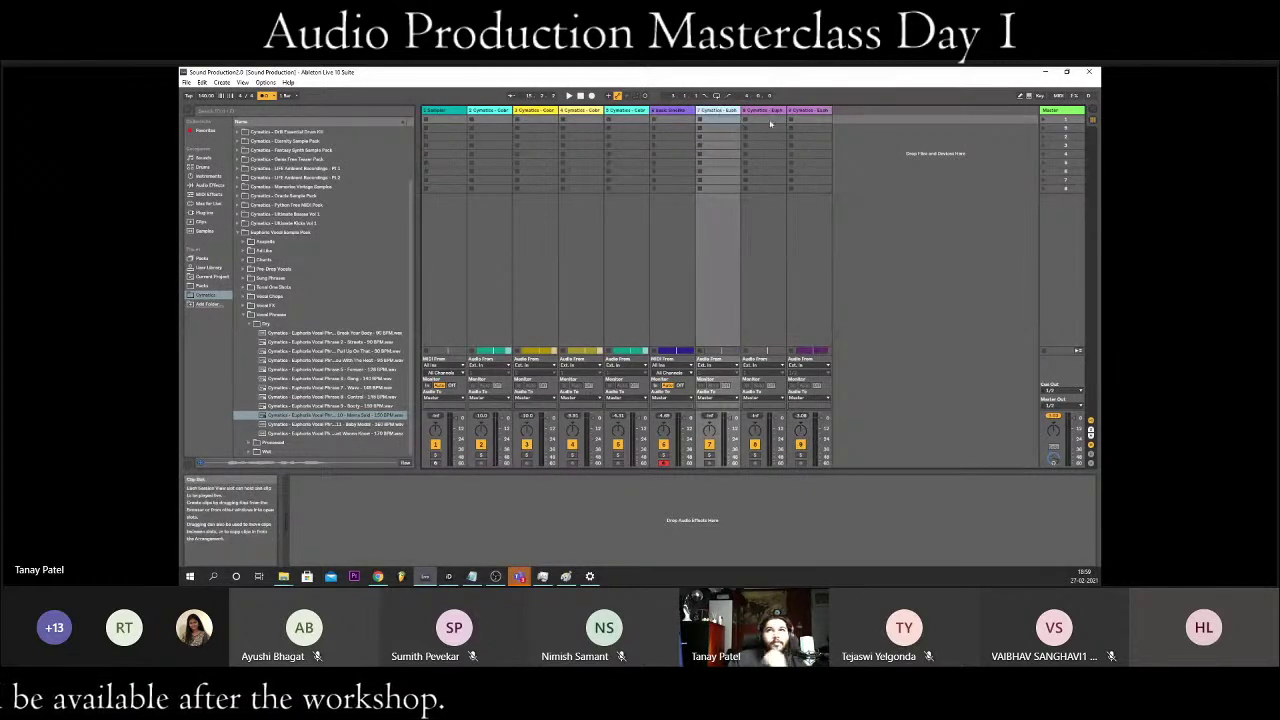
{"action": "left_click", "coordinate": [800, 122]}
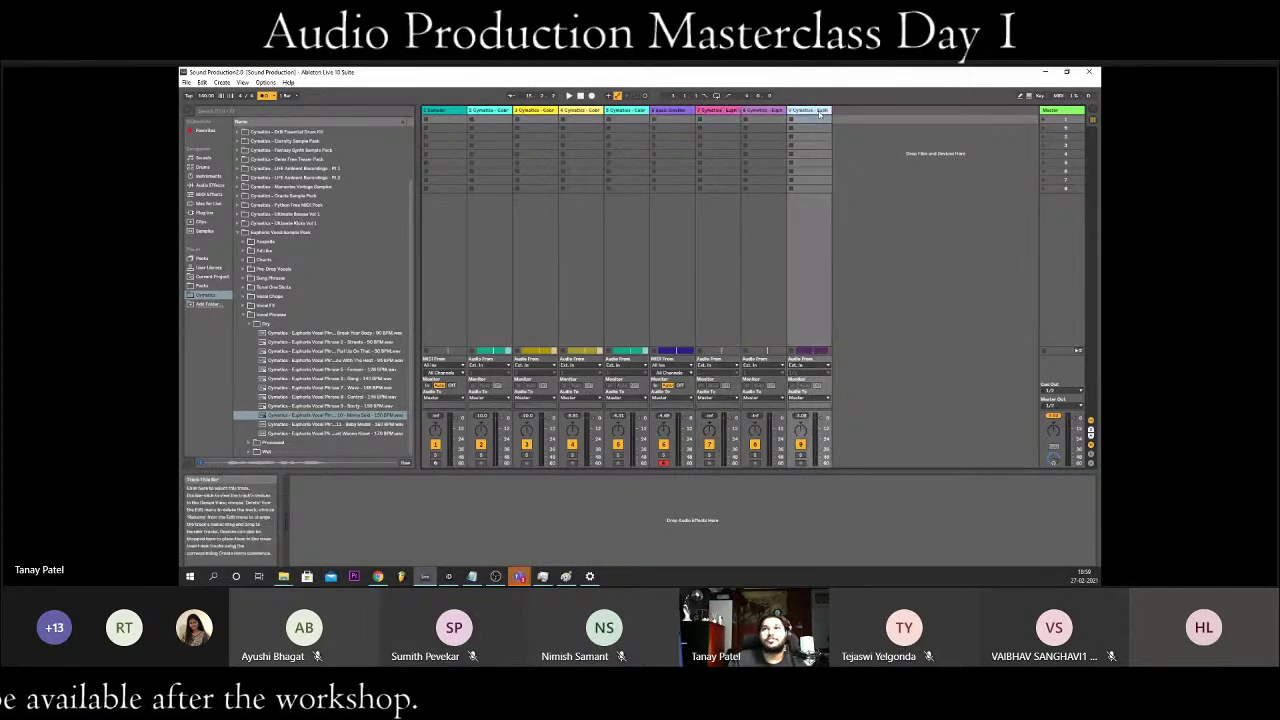
{"action": "left_click", "coordinate": [800, 455]}
{"action": "key", "text": "space"}
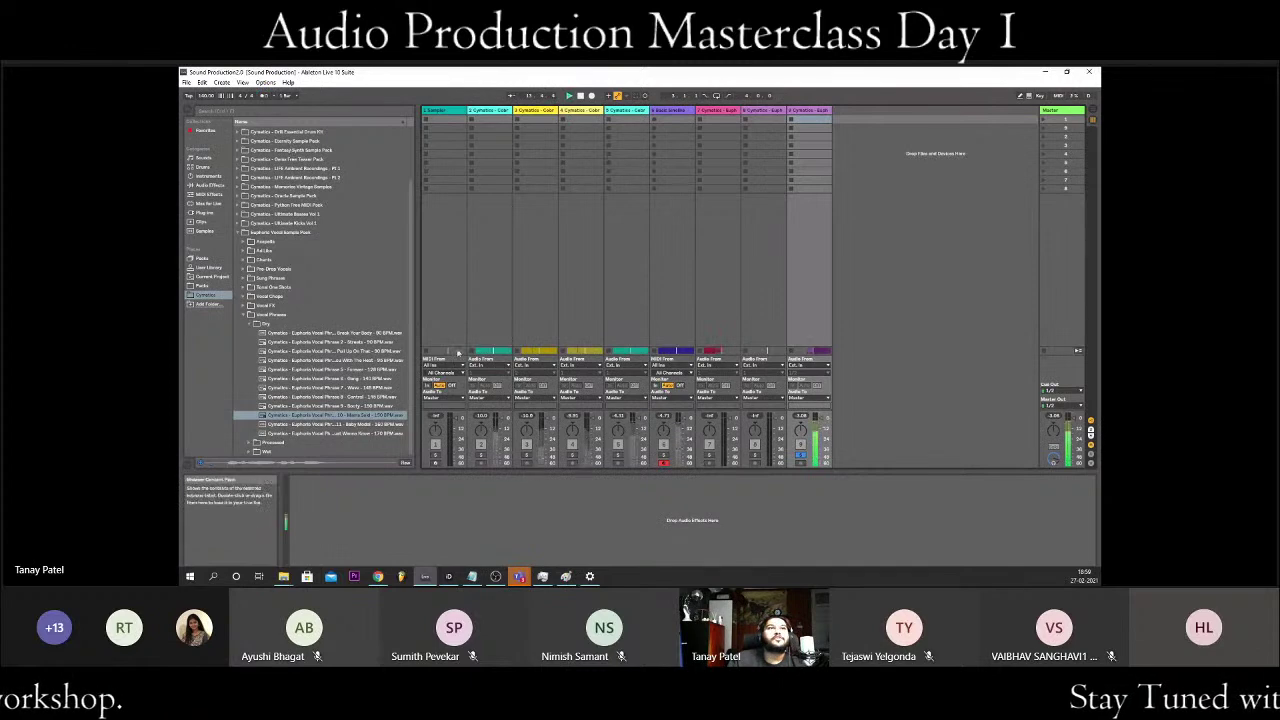
- Add EQ Eight to the soloed vocal phrase track, expand its frequency display and check the vocal's spectrum during playback
{"action": "left_click", "coordinate": [218, 185]}
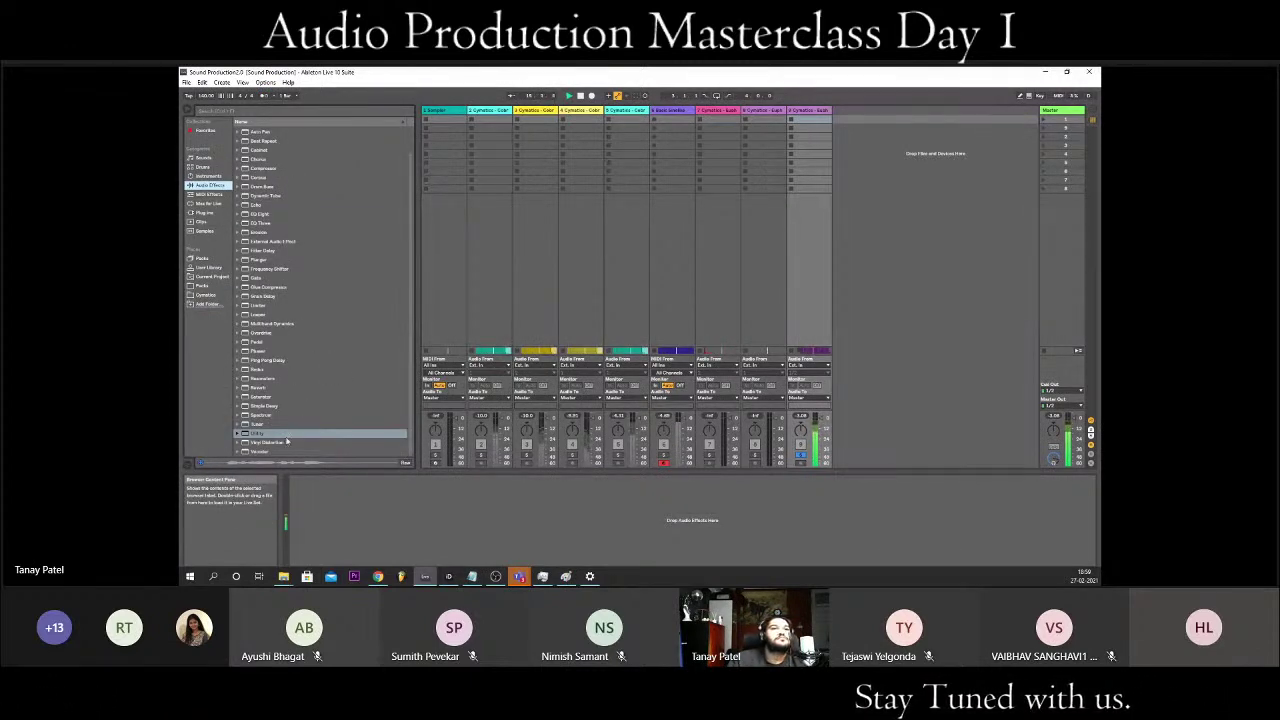
{"action": "scroll", "coordinate": [269, 323], "scroll_direction": "up", "scroll_amount": 1}
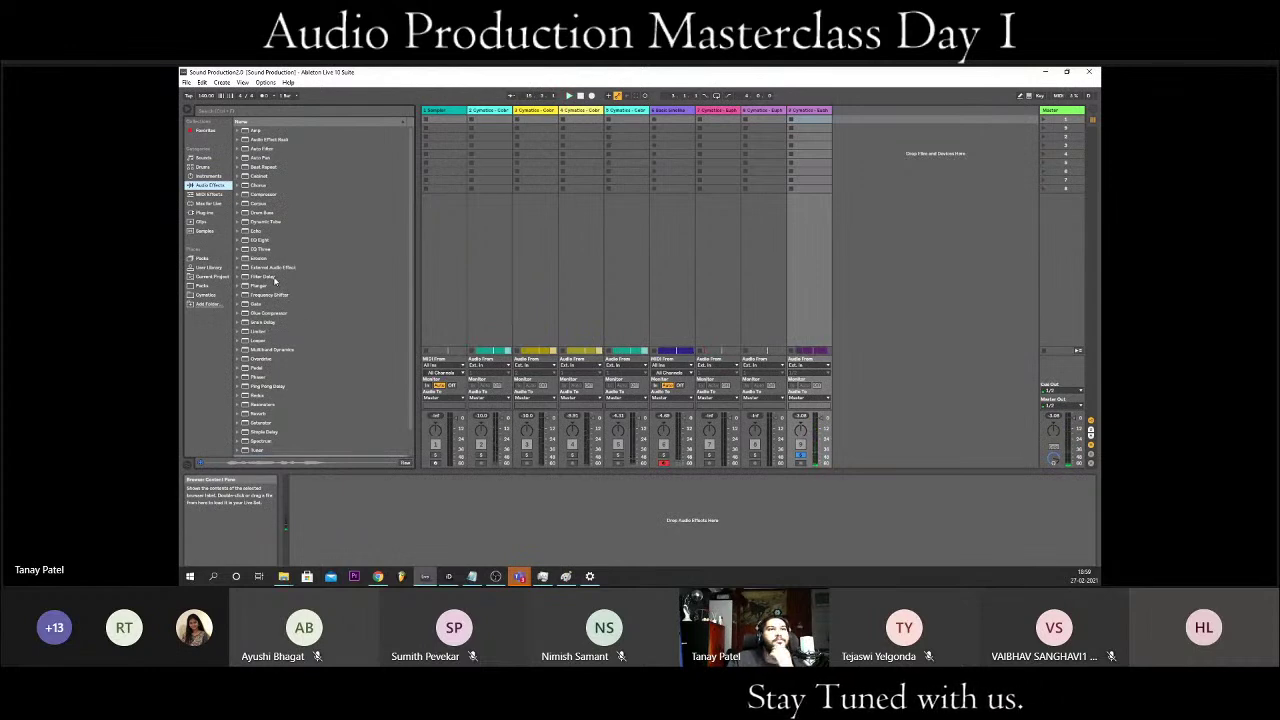
{"action": "left_click", "coordinate": [260, 241]}
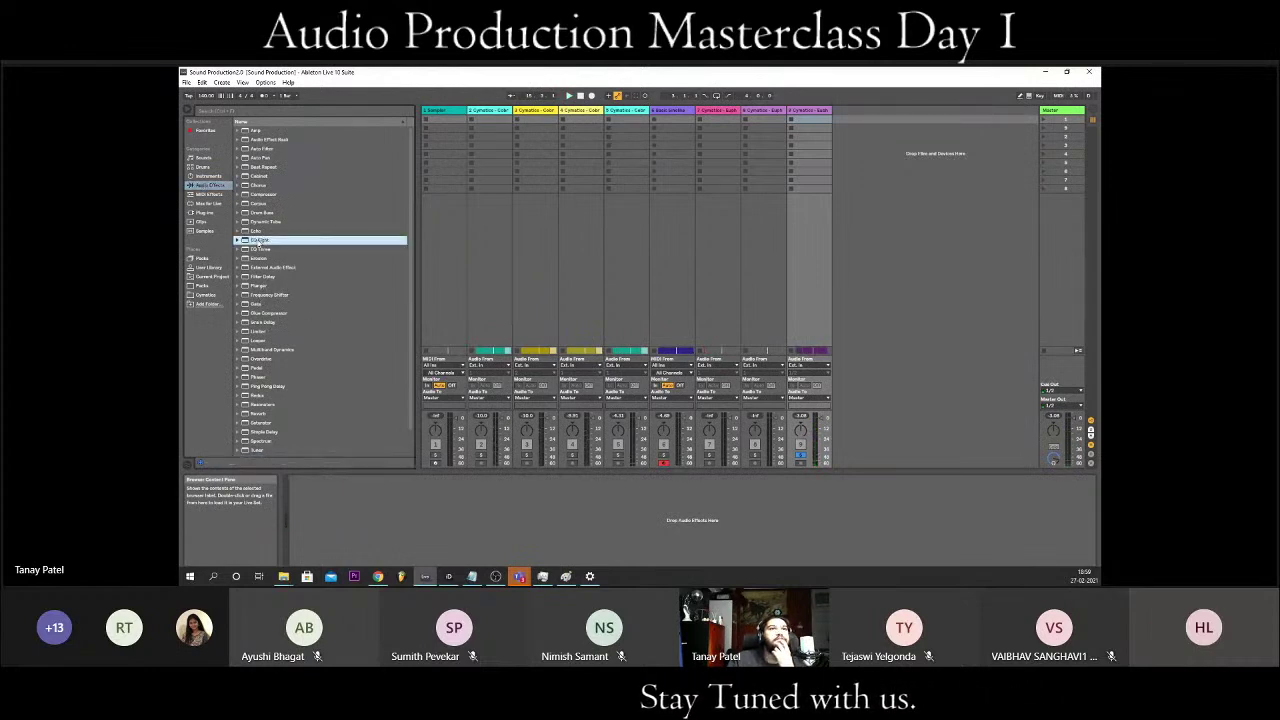
{"action": "left_click_drag", "start_coordinate": [366, 488], "coordinate": [381, 495]}
{"action": "left_click", "coordinate": [302, 481]}
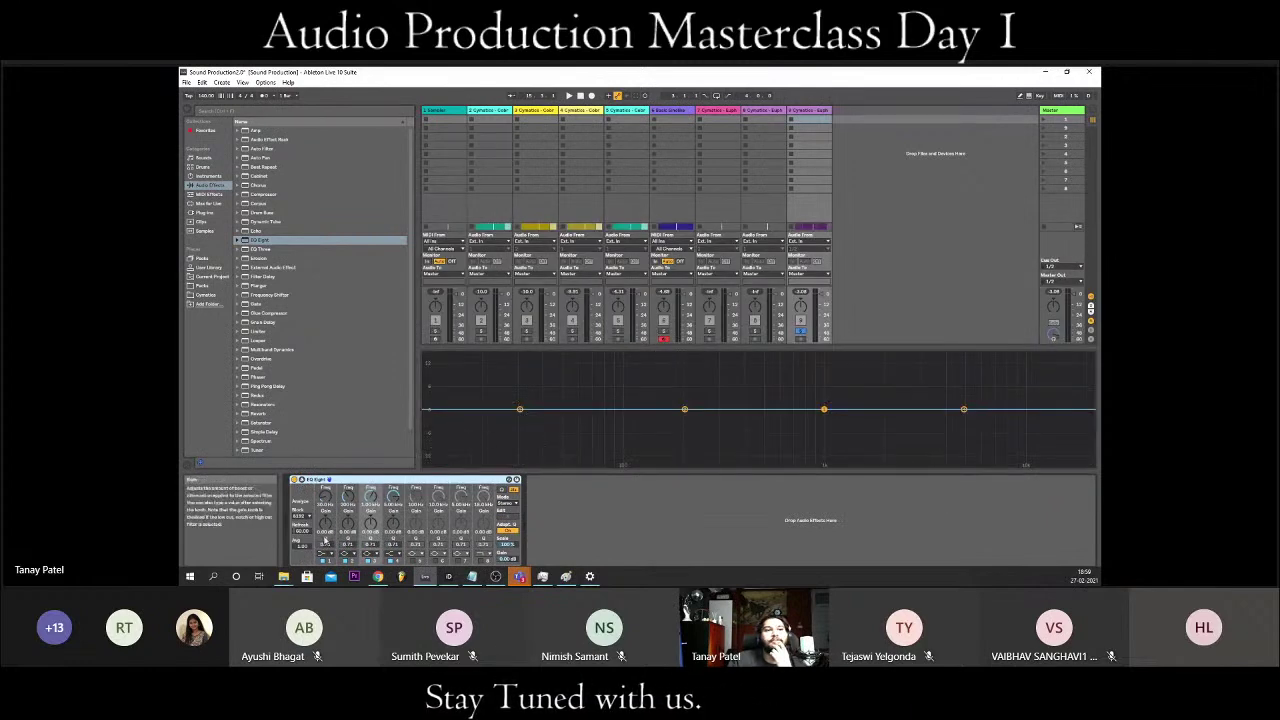
{"action": "key", "text": "space"}
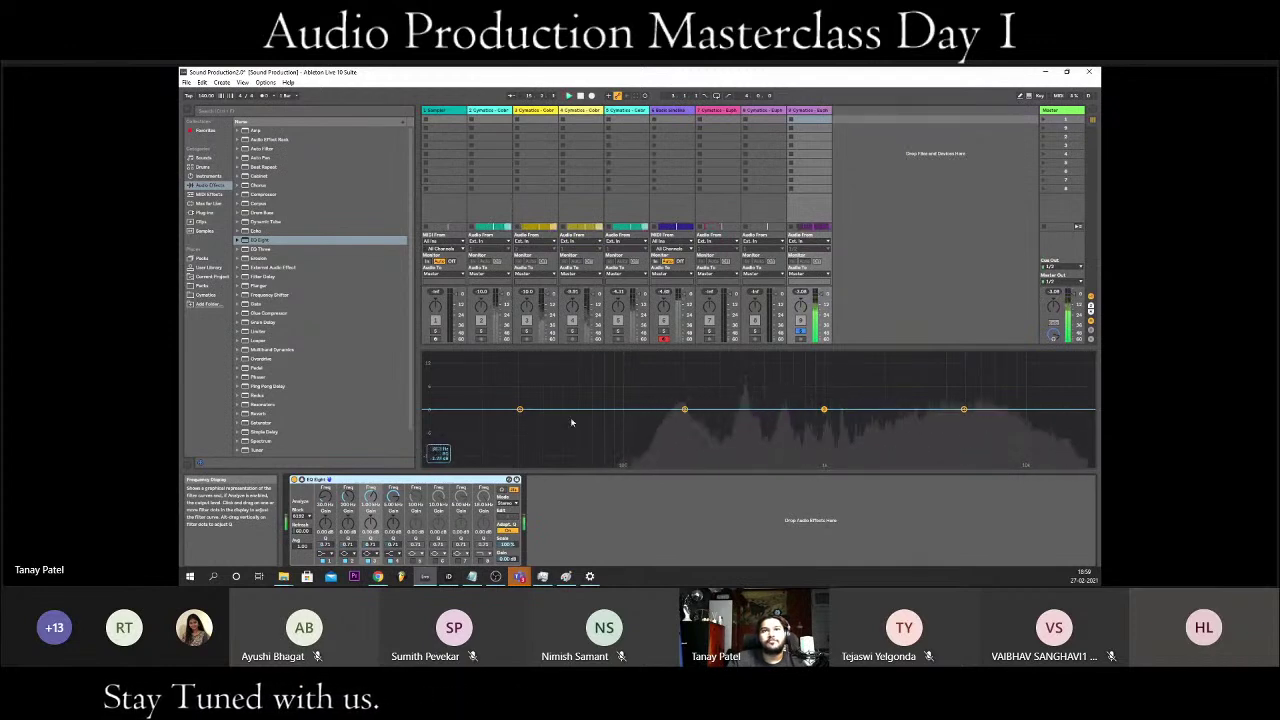
{"action": "key", "text": "space"}
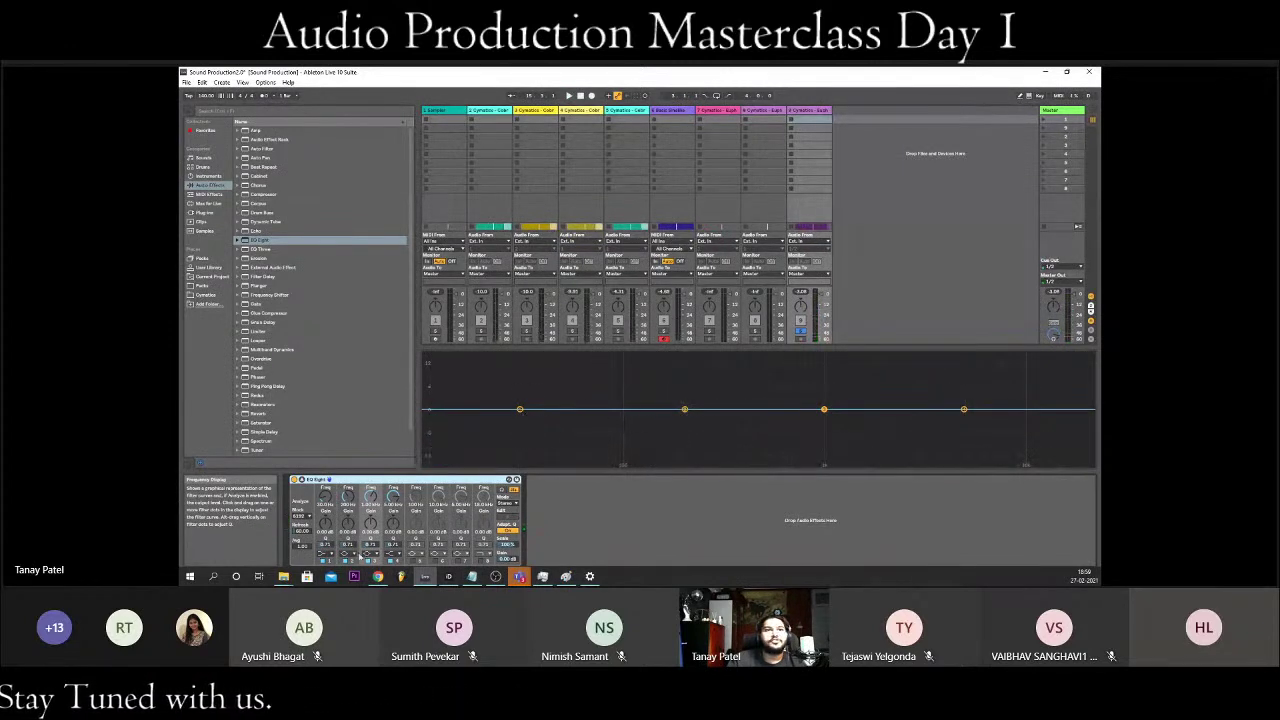
- Turn EQ Eight's band 1 into a steep low cut and set its frequency to about 150 Hz, checking it during playback
{"action": "left_click_drag", "start_coordinate": [325, 495], "coordinate": [328, 498]}
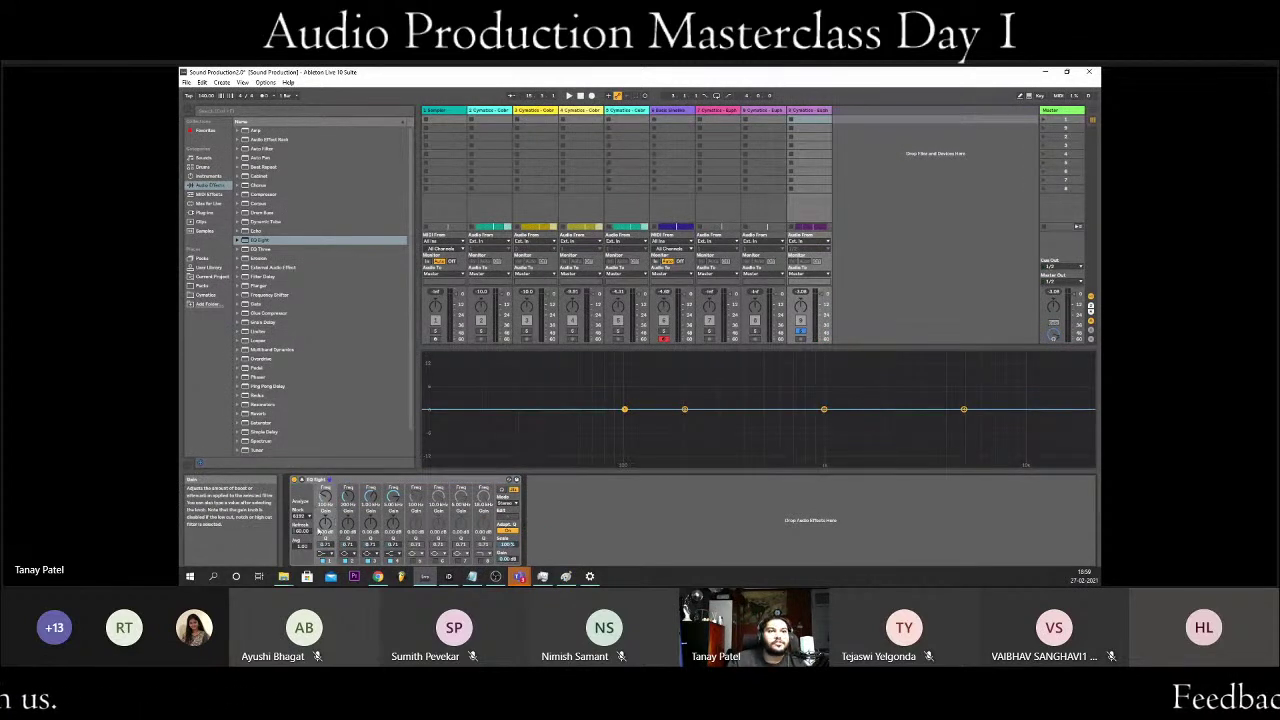
{"action": "left_click", "coordinate": [324, 555]}
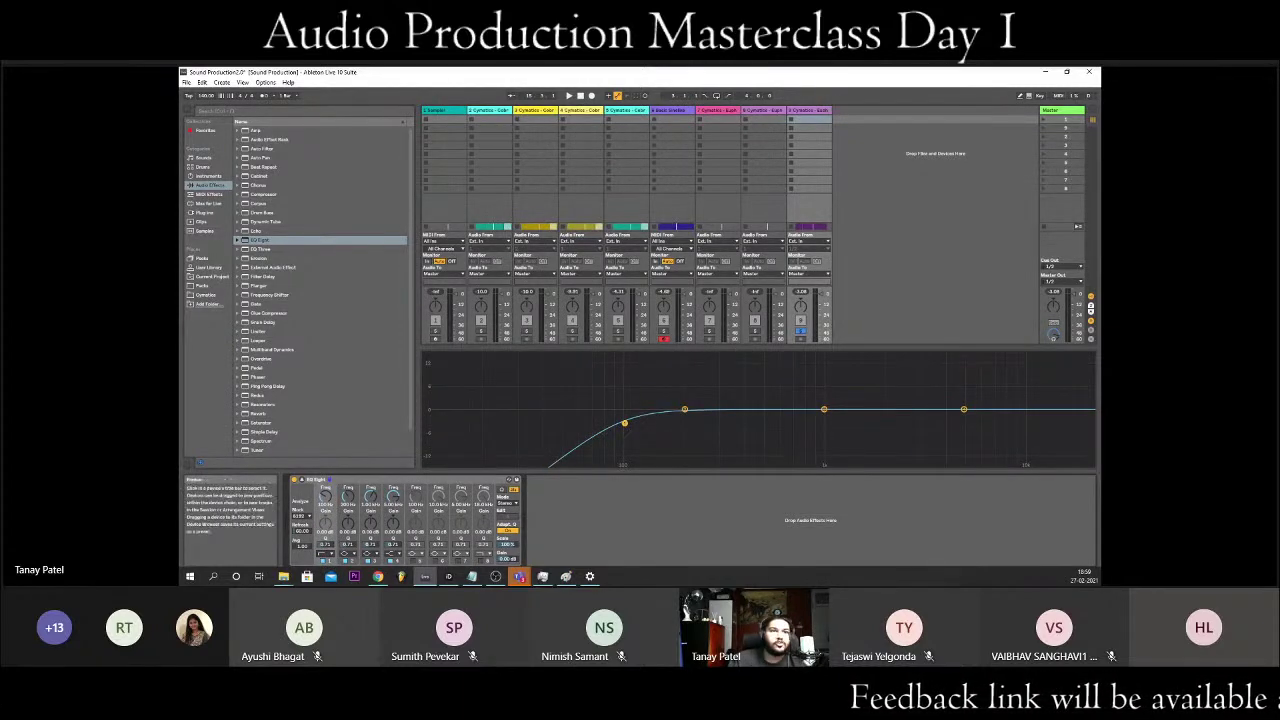
{"action": "left_click", "coordinate": [324, 555]}
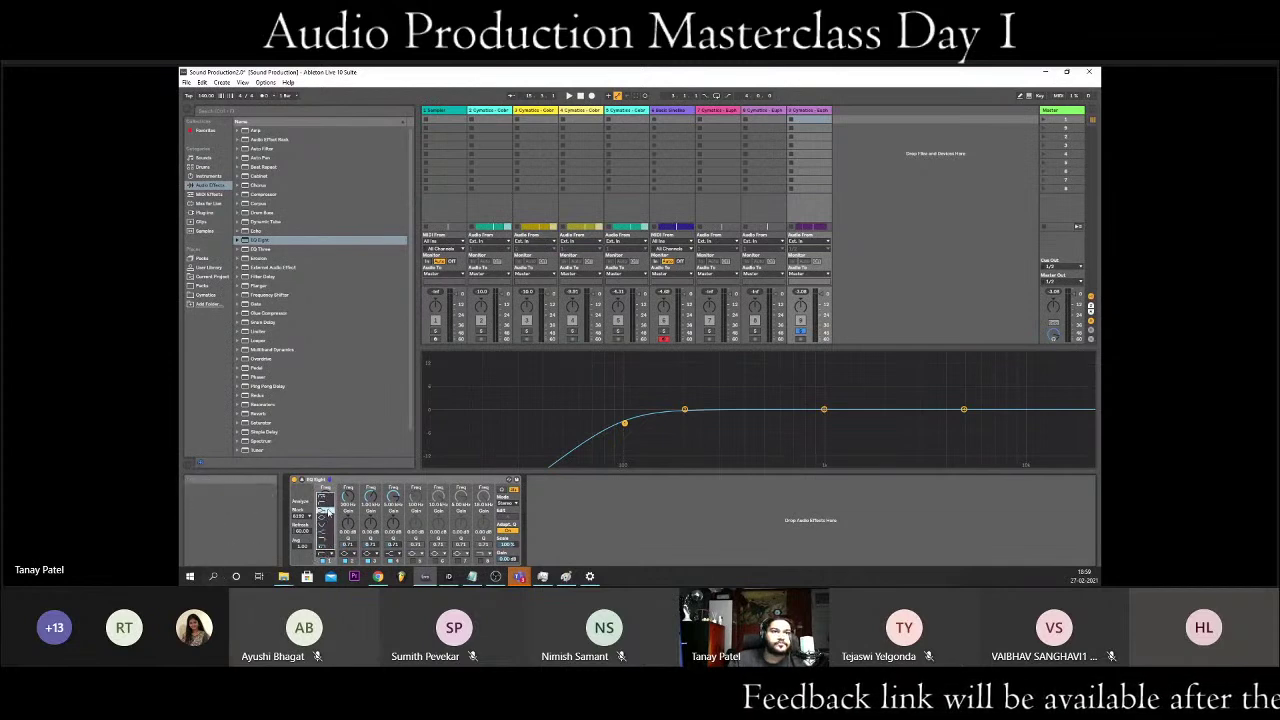
{"action": "left_click", "coordinate": [328, 502]}
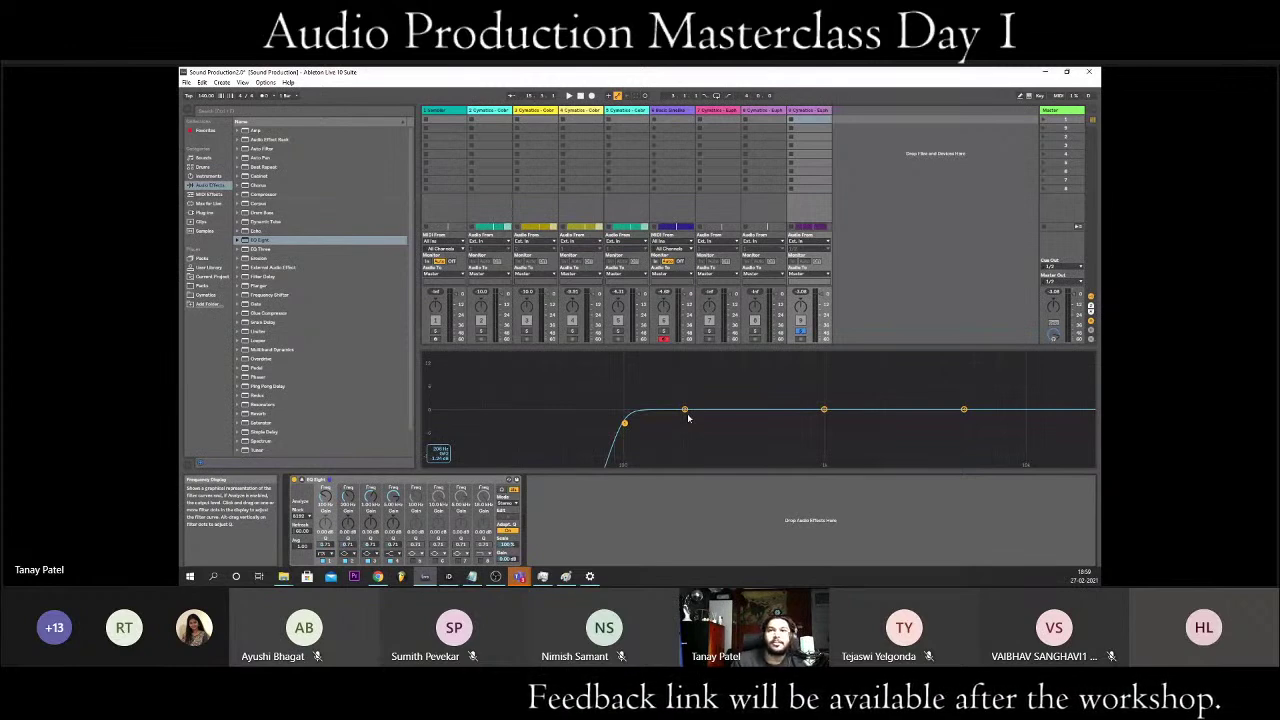
{"action": "key", "text": "space"}
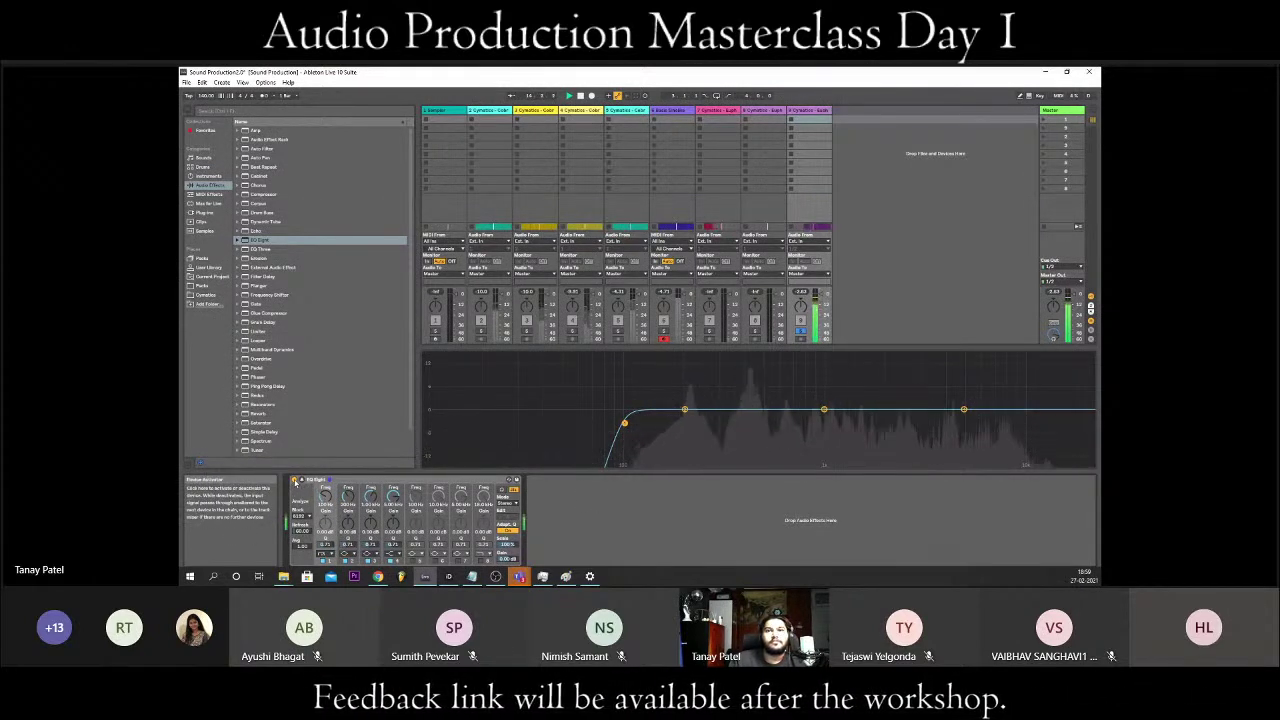
{"action": "key", "text": "space"}
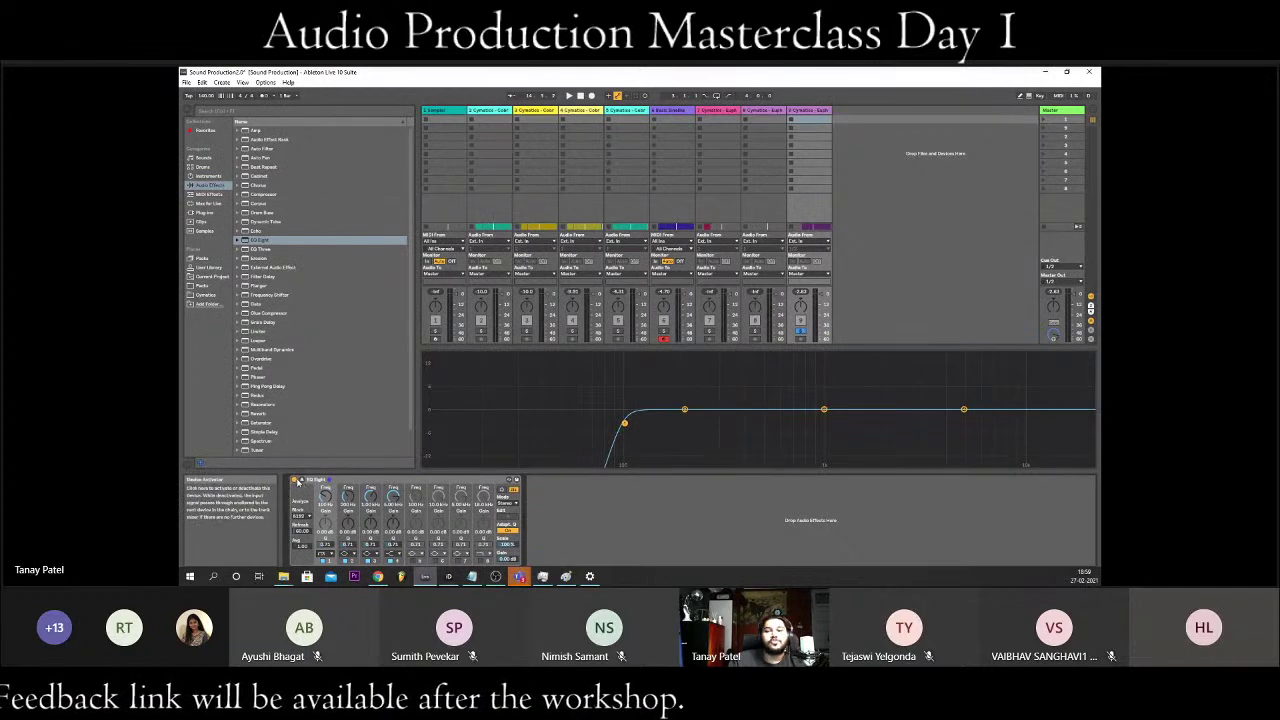
{"action": "left_click_drag", "start_coordinate": [326, 496], "coordinate": [326, 490]}
{"action": "key", "text": "space"}
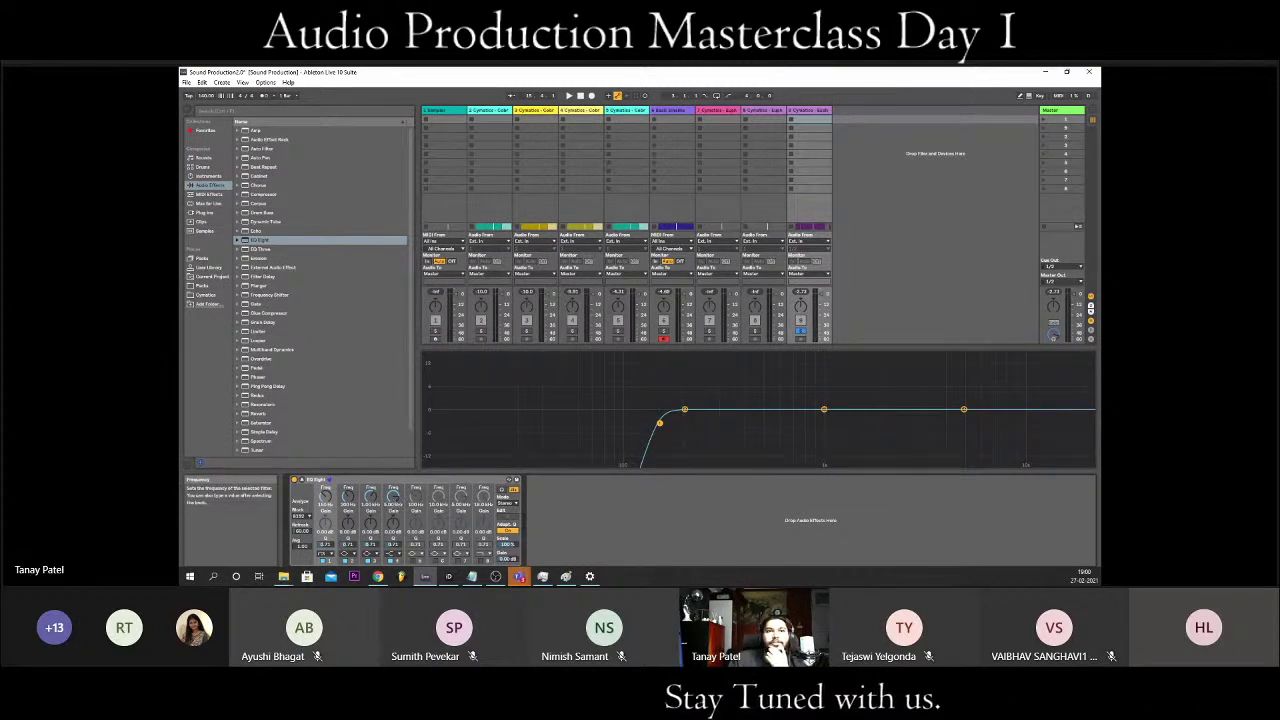
- Turn EQ Eight's band 4 into a steep high cut at about 18 kHz and bypass the EQ to compare the vocal
{"action": "left_click_drag", "start_coordinate": [393, 496], "coordinate": [394, 502]}
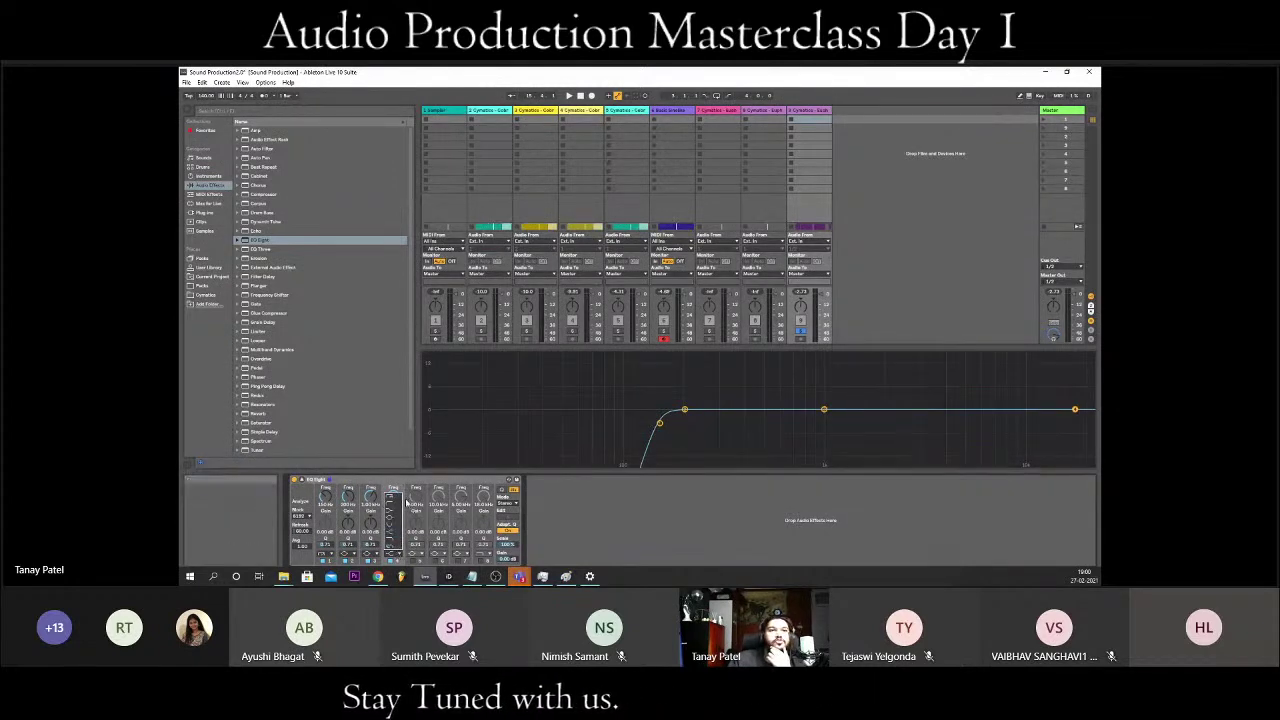
{"action": "left_click_drag", "start_coordinate": [390, 546], "coordinate": [394, 546]}
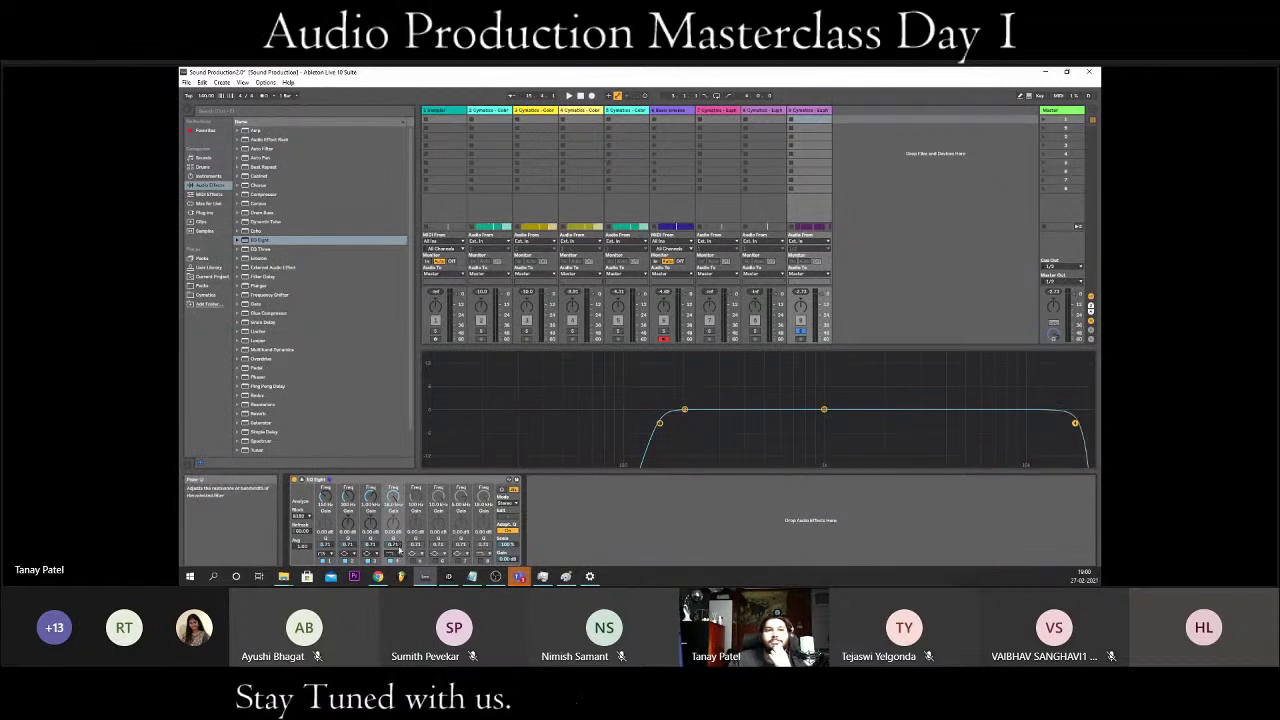
{"action": "left_click", "coordinate": [392, 548]}
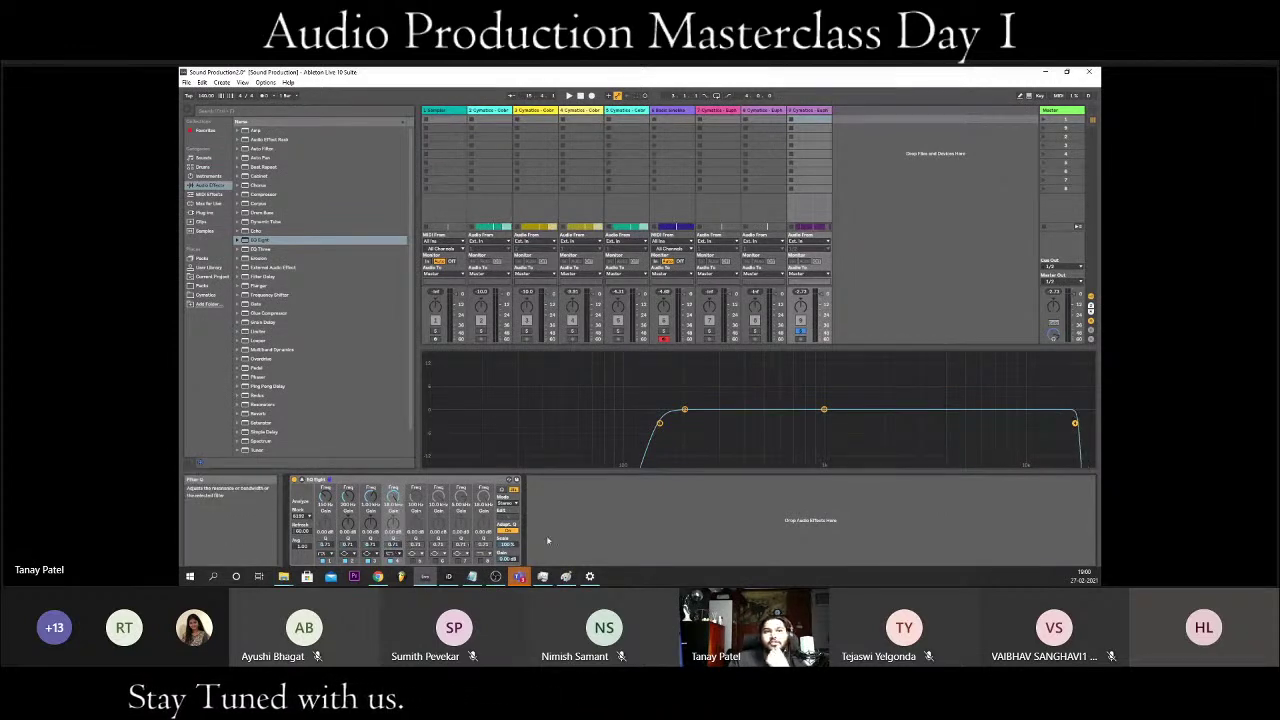
{"action": "key", "text": "space"}
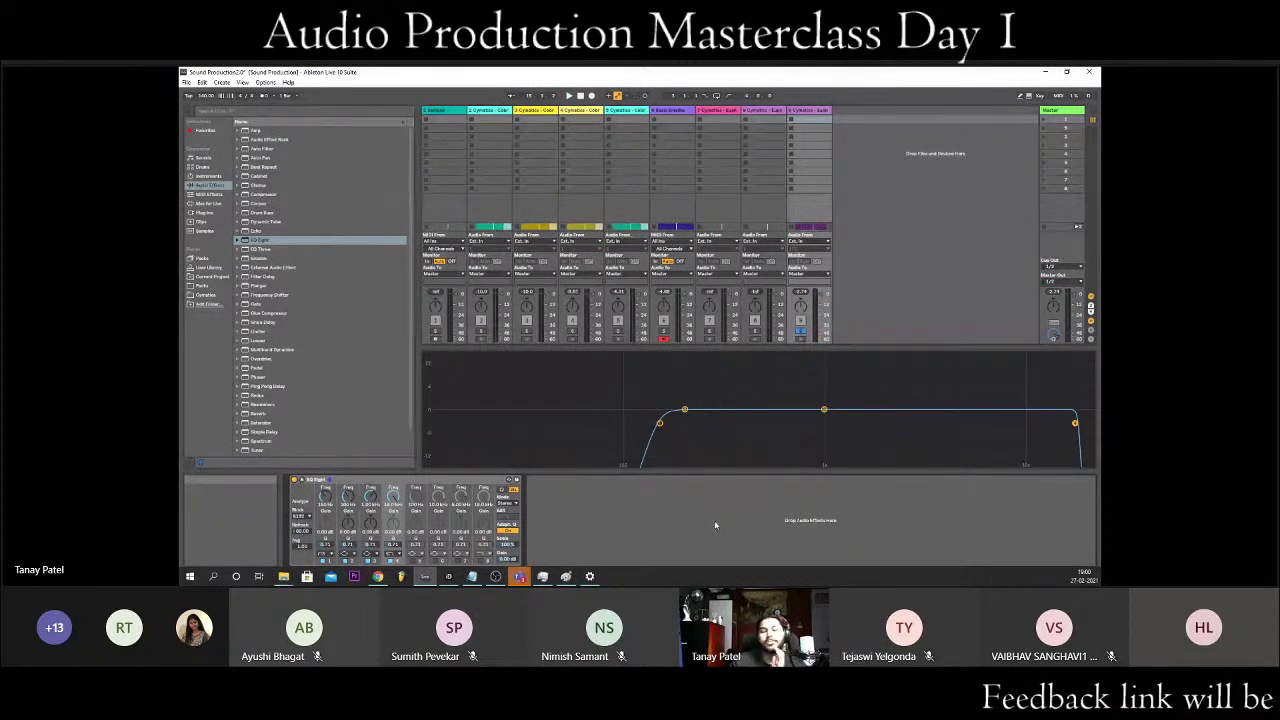
{"action": "left_click", "coordinate": [295, 480]}
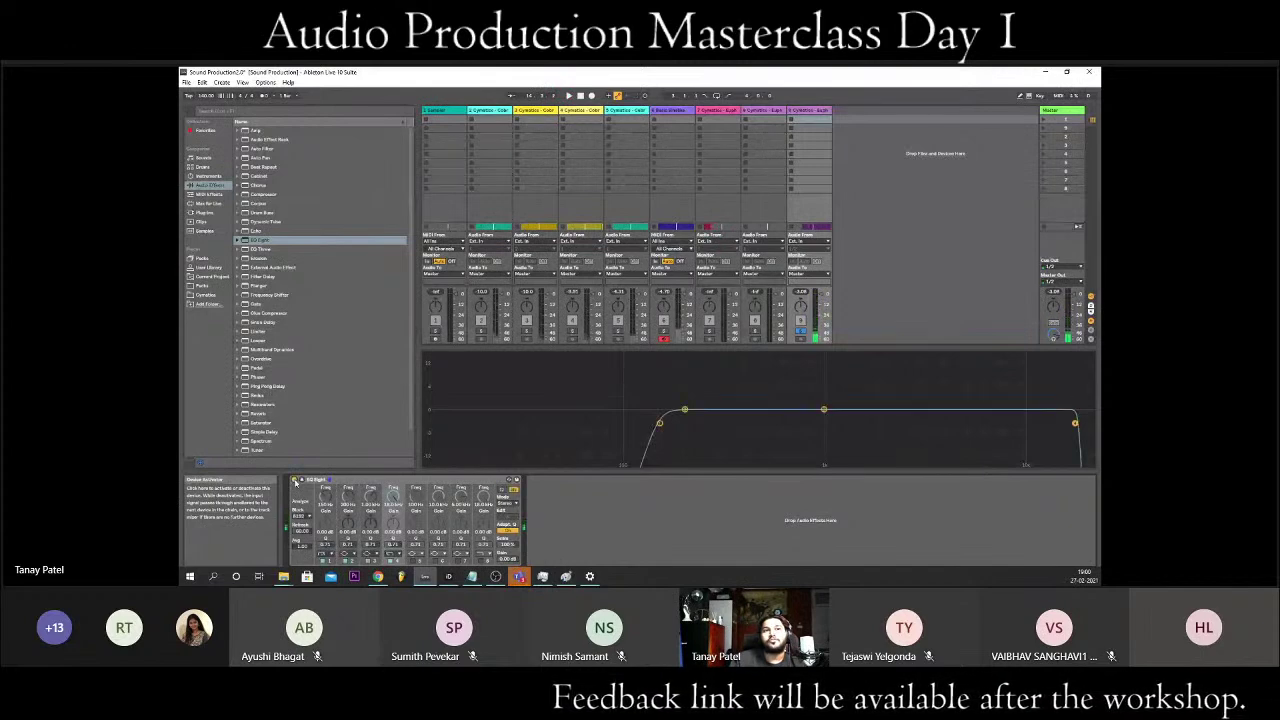
- Turn EQ Eight's band 3 into a high shelf boosting about 2 dB from about 6 kHz, and compare the vocal with the EQ bypassed
{"action": "left_click", "coordinate": [295, 480]}
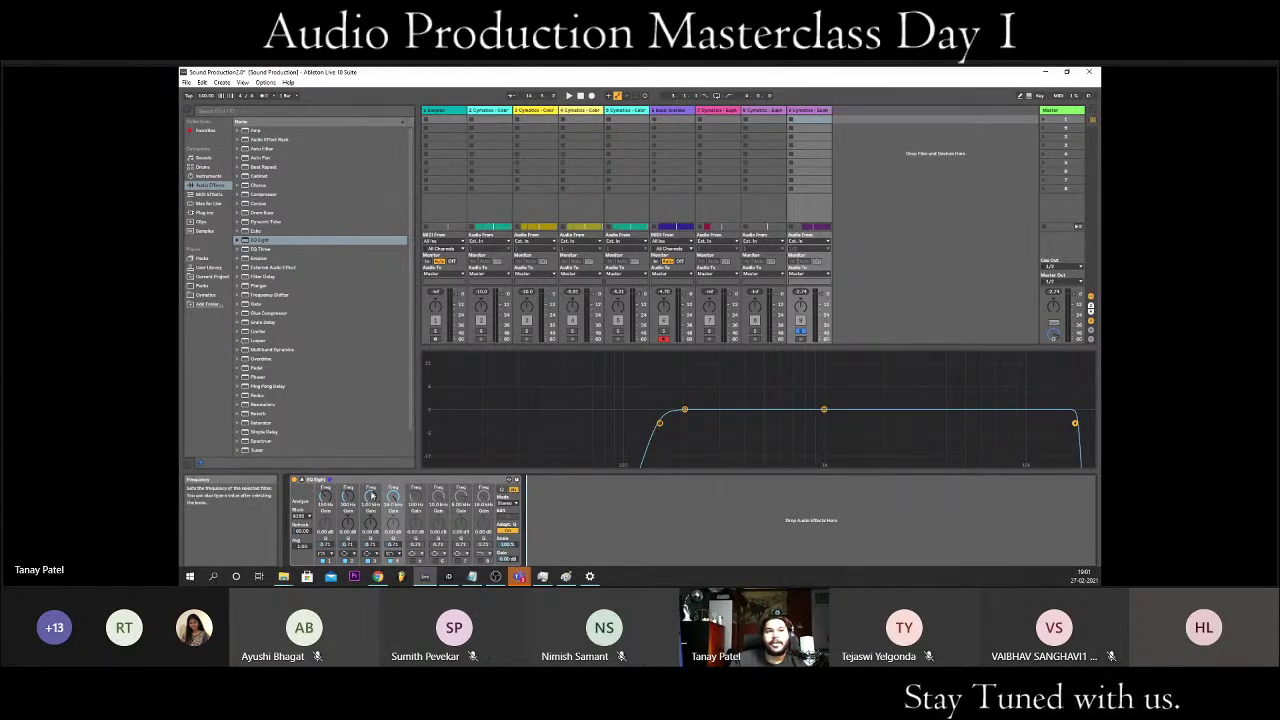
{"action": "left_click_drag", "start_coordinate": [371, 495], "coordinate": [371, 510]}
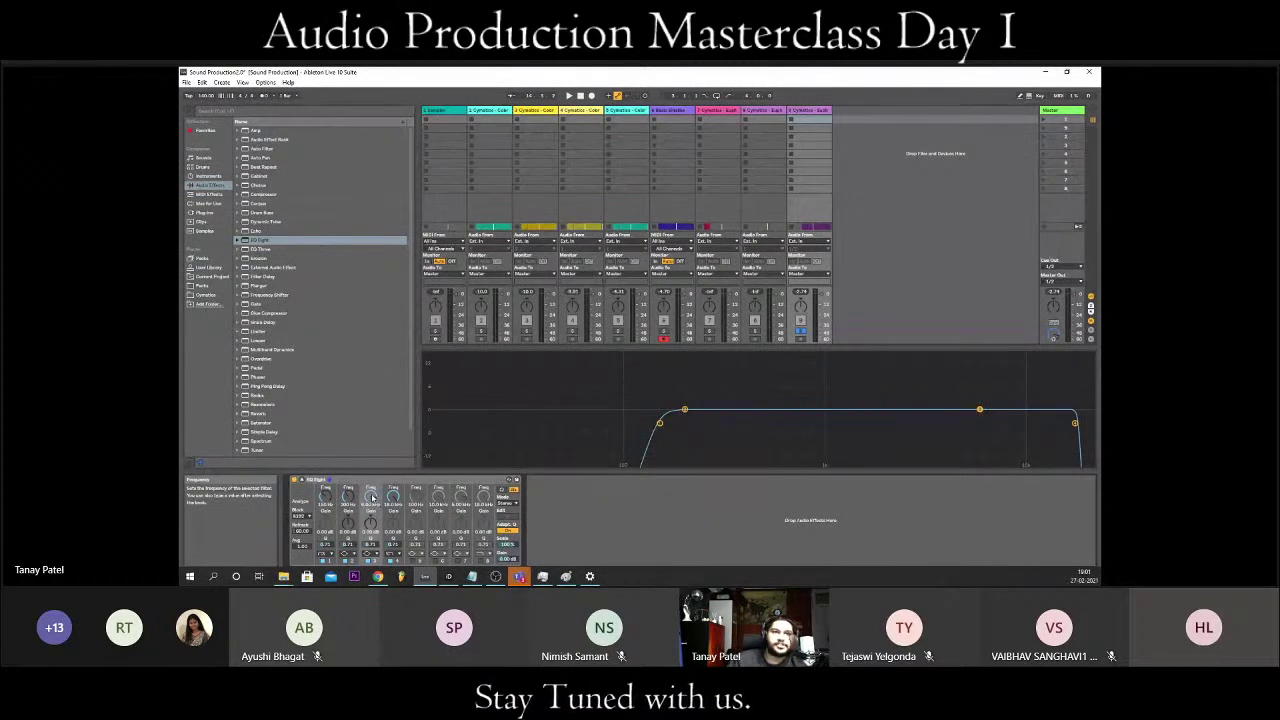
{"action": "left_click", "coordinate": [368, 524]}
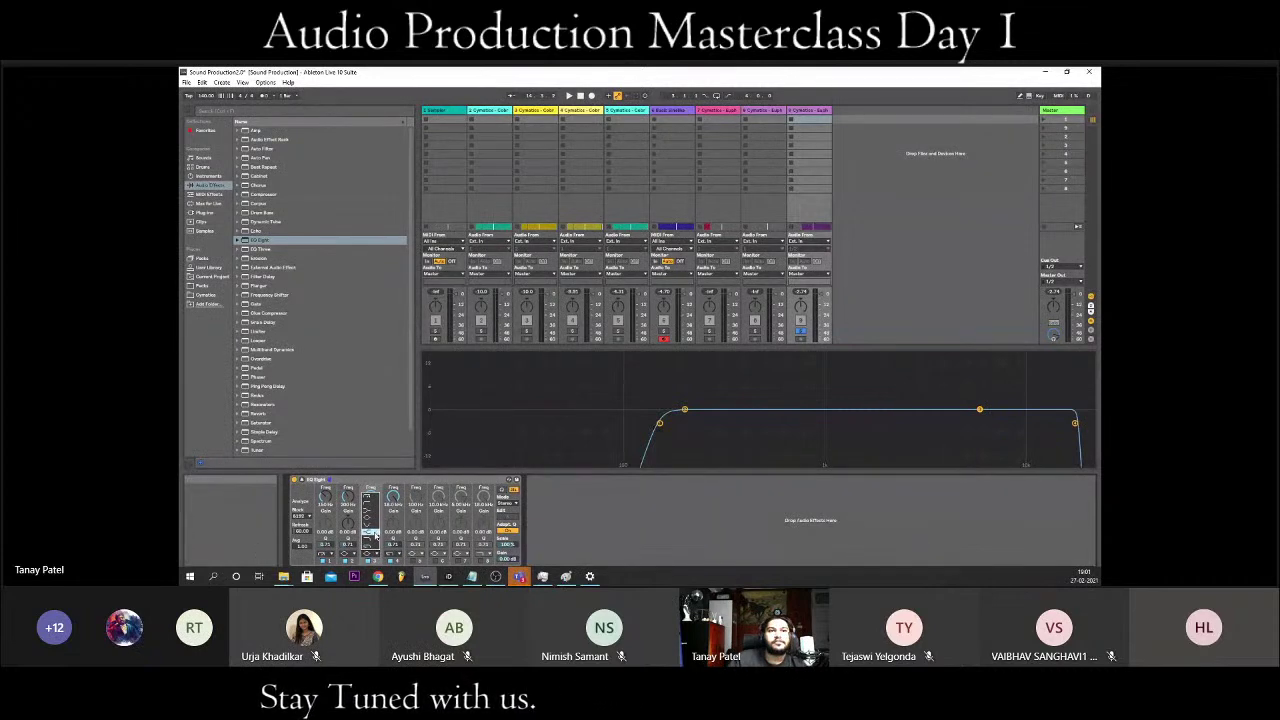
{"action": "left_click", "coordinate": [368, 537]}
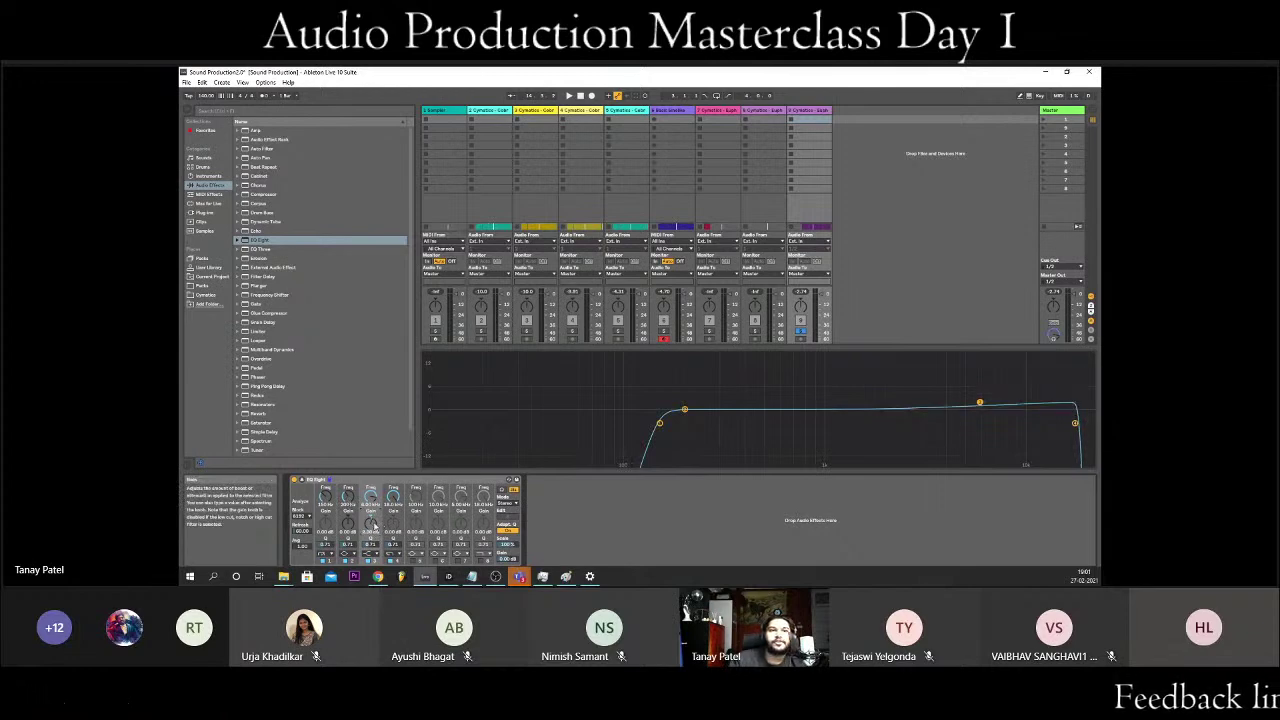
{"action": "key", "text": "space"}
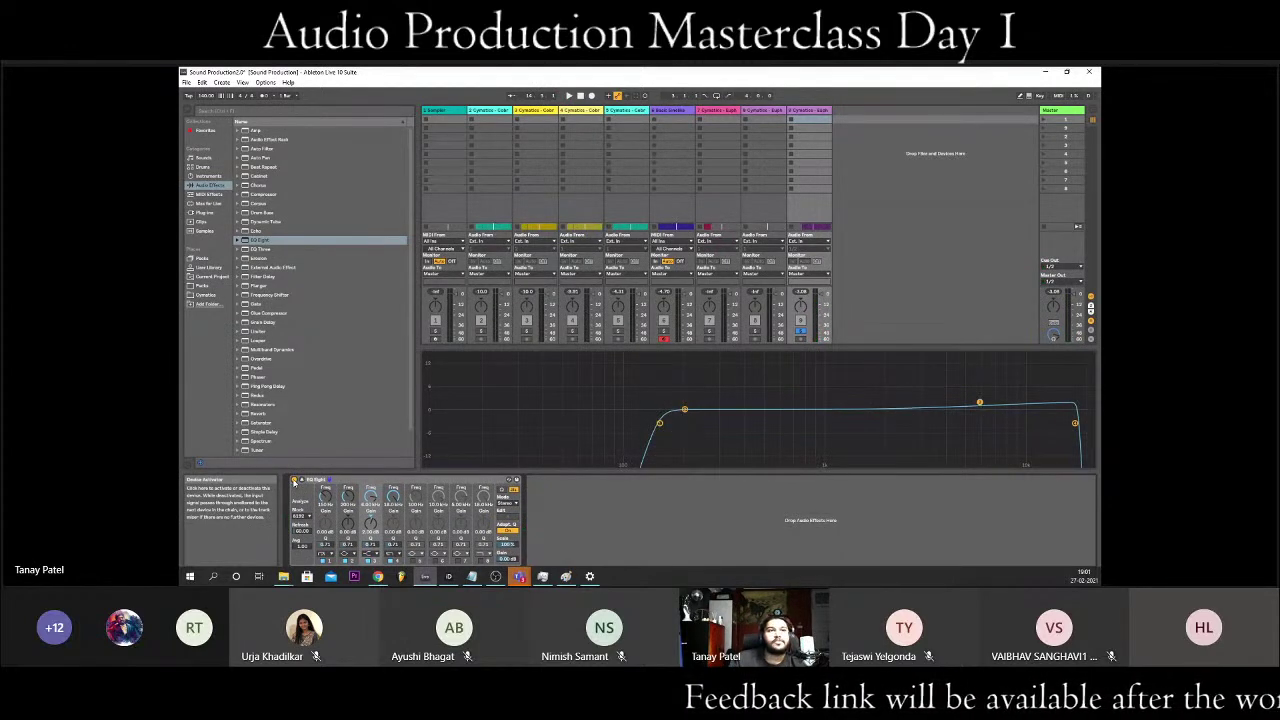
{"action": "key", "text": "space"}
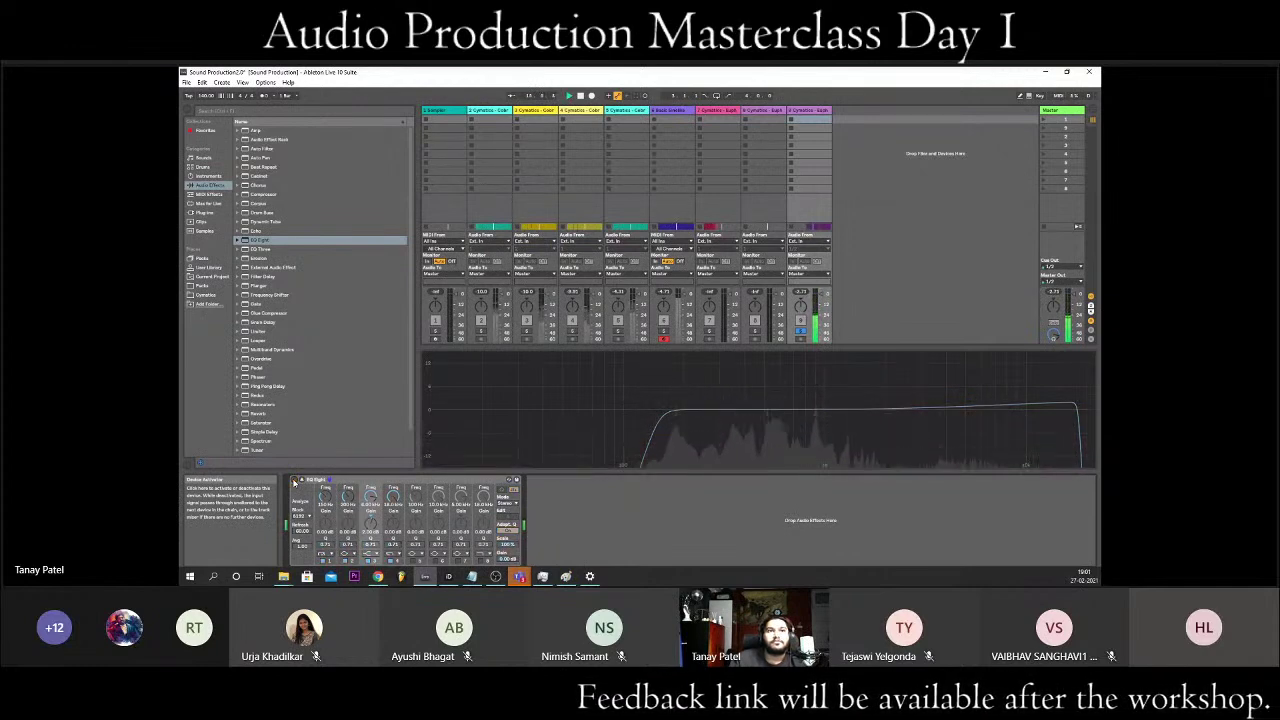
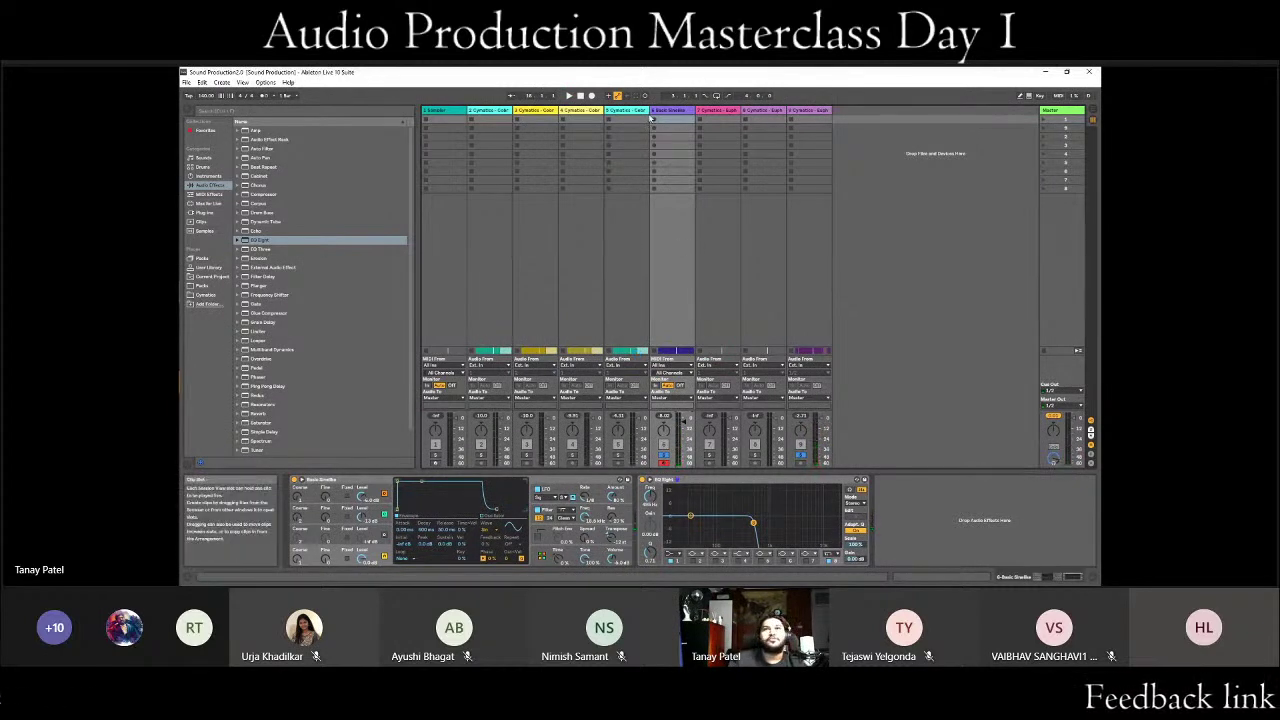
- Solo the drum loop track 2 together with the bass and vocal phrase tracks and play them back
{"action": "key", "text": "Tab"}
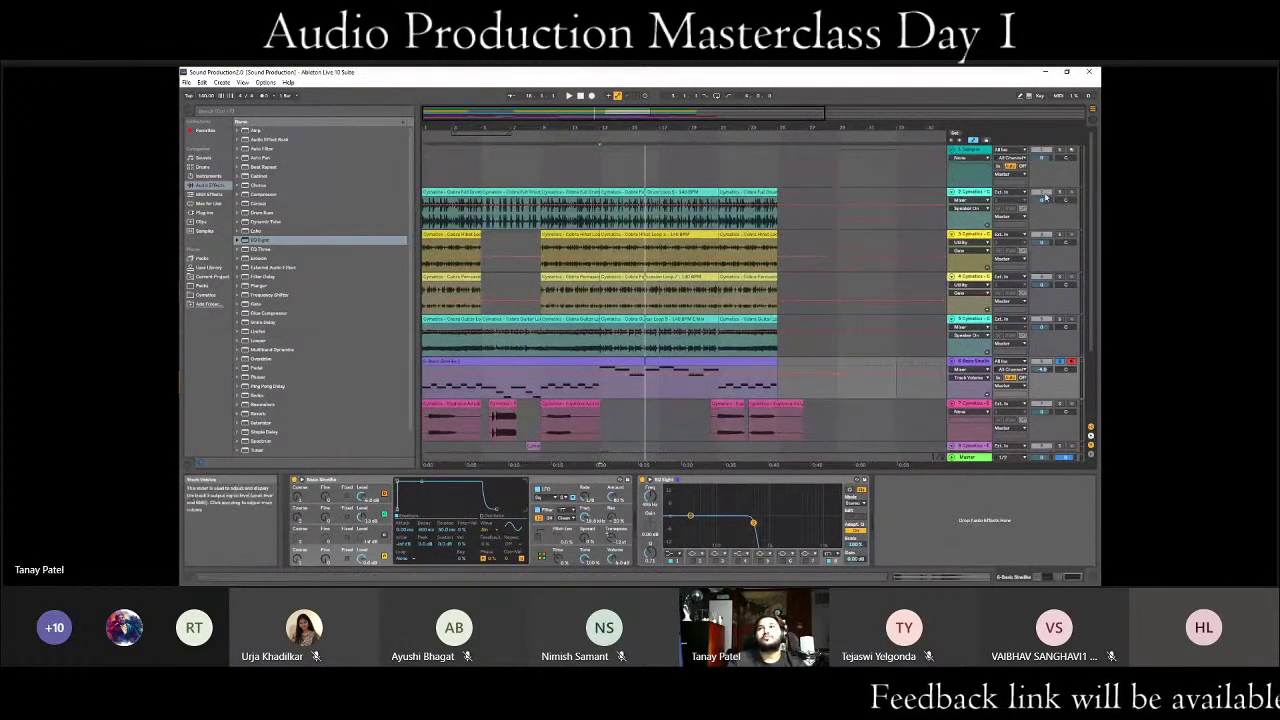
{"action": "key", "text": "Tab"}
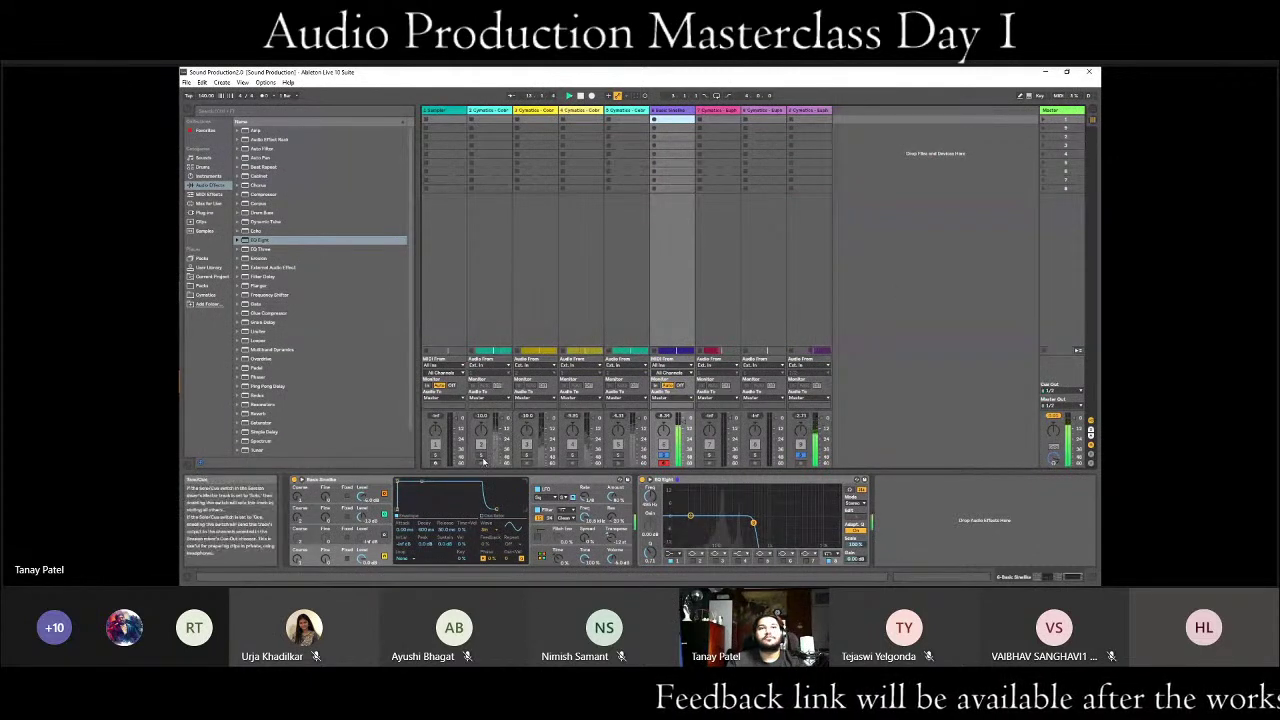
{"action": "left_click", "coordinate": [481, 455]}
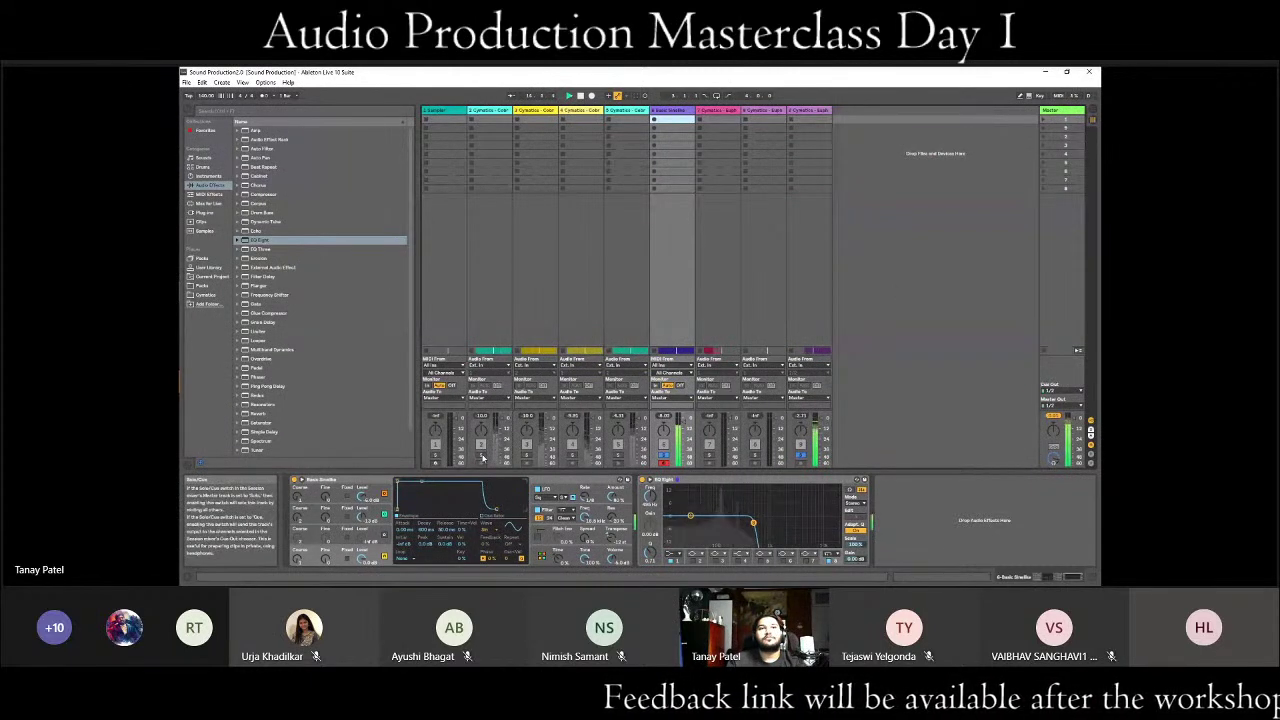
{"action": "left_click", "coordinate": [663, 455], "text": "ctrl"}
{"action": "left_click", "coordinate": [800, 455], "text": "ctrl"}
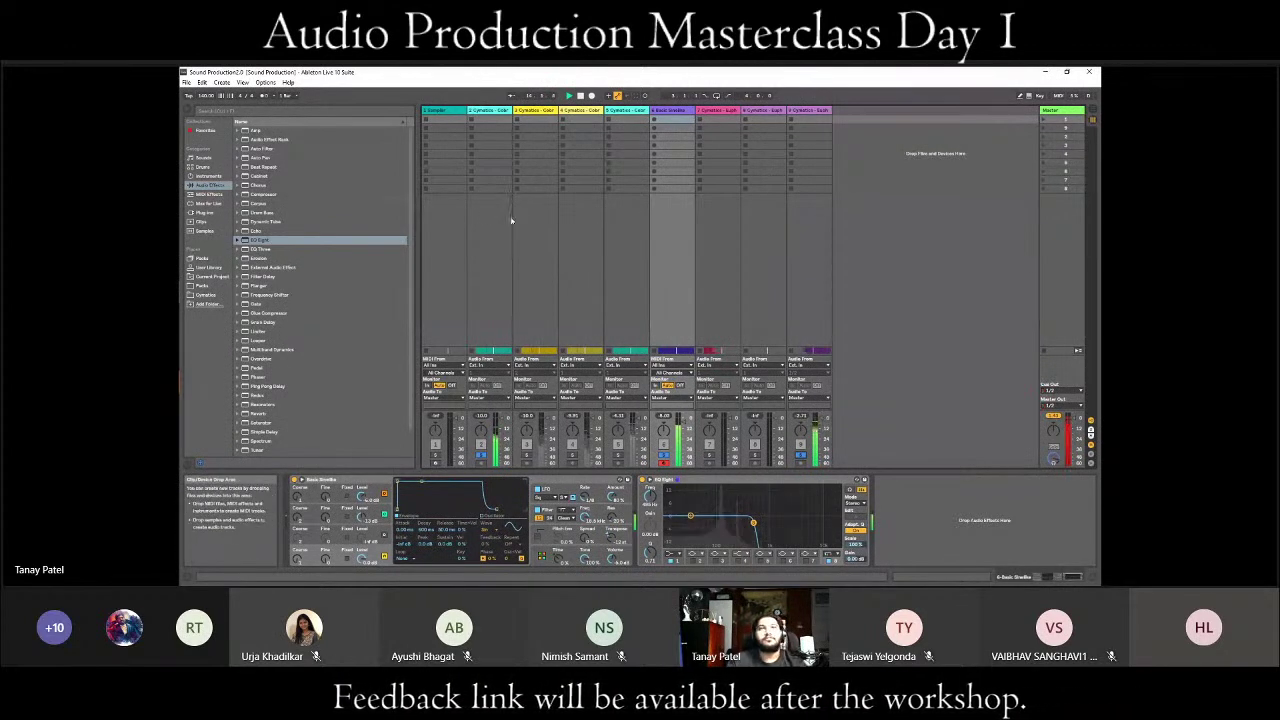
- Check the playback in the Arrangement View, select drum loop track 2 in the mixer and solo it with the bass and vocal
{"action": "key", "text": "Tab"}
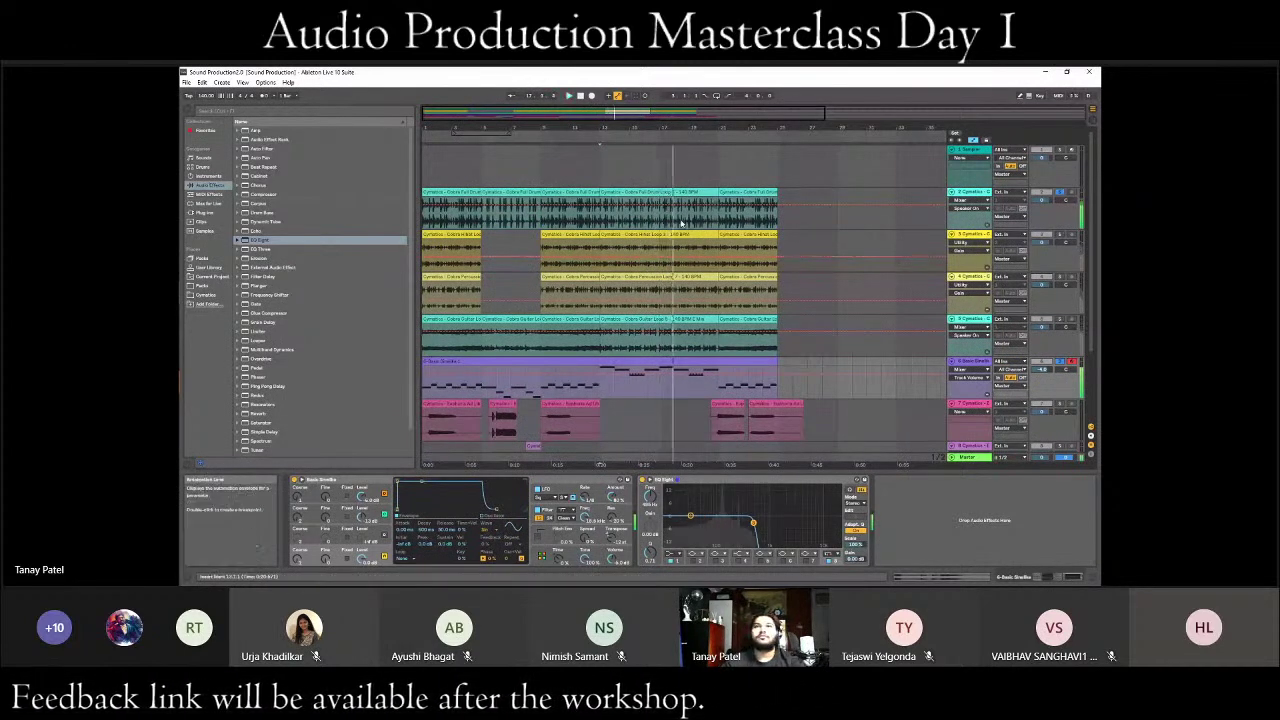
{"action": "key", "text": "Tab"}
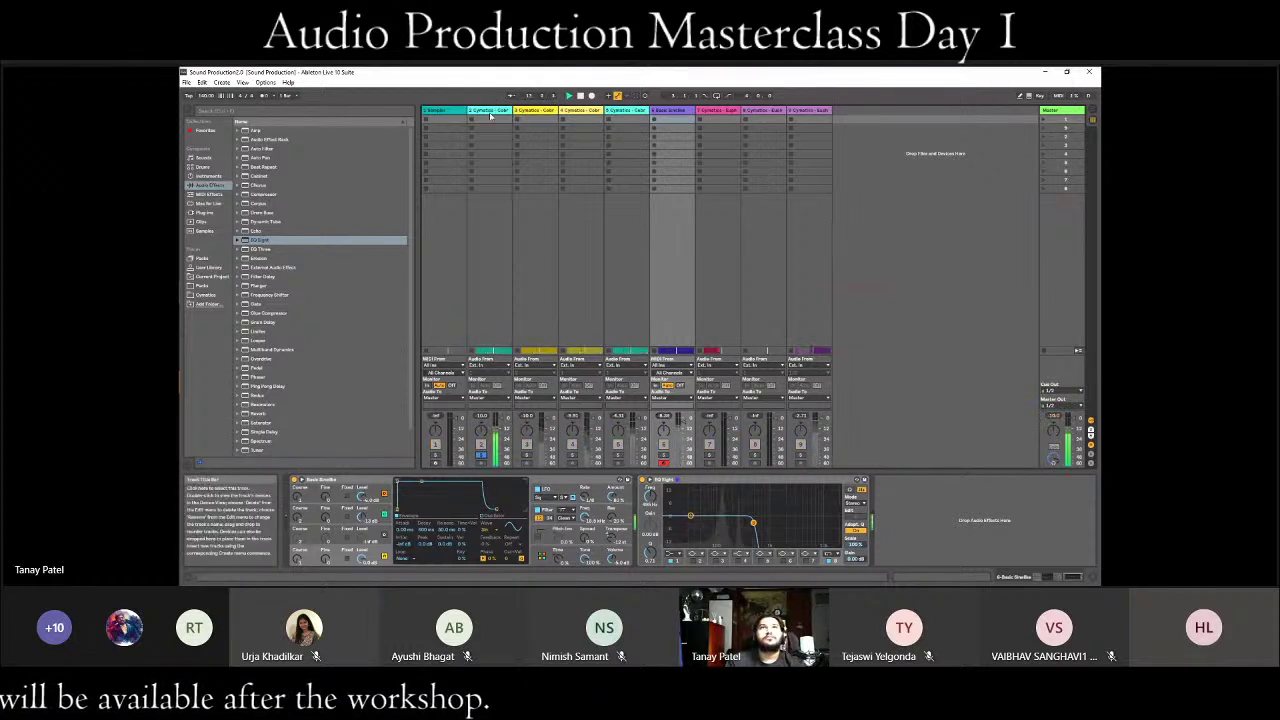
{"action": "left_click", "coordinate": [498, 258]}
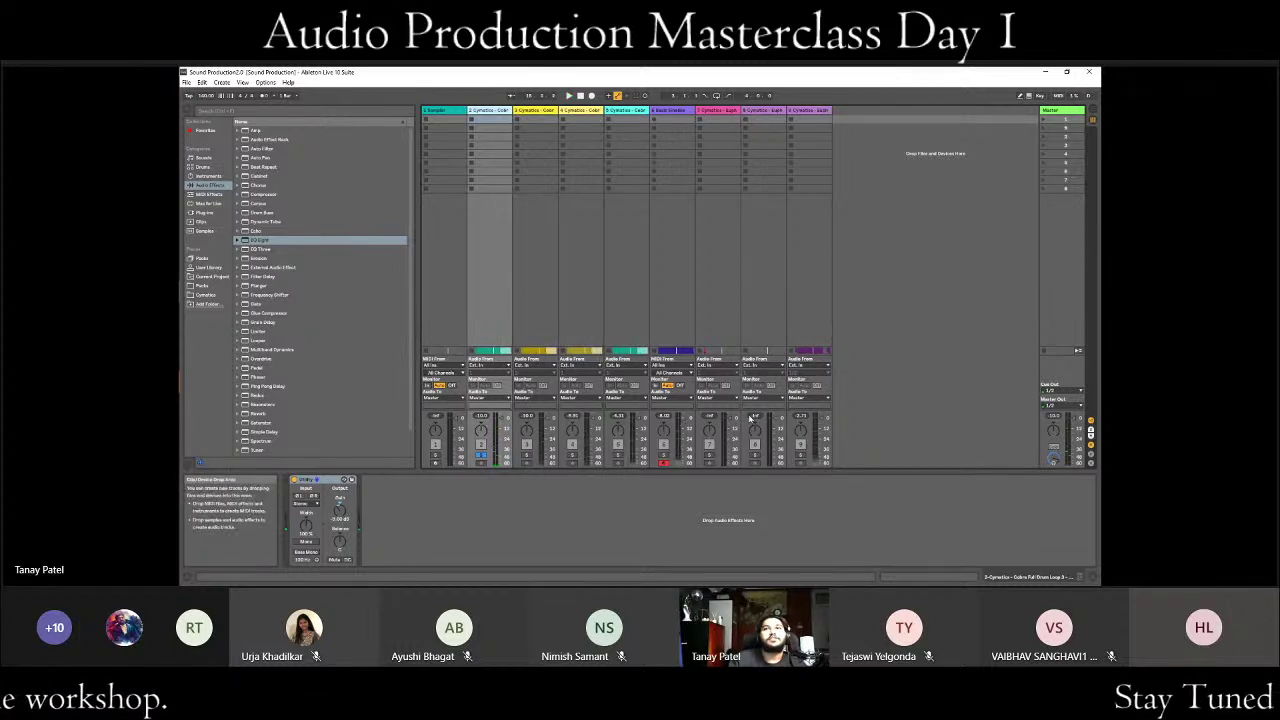
{"action": "left_click", "coordinate": [801, 455]}
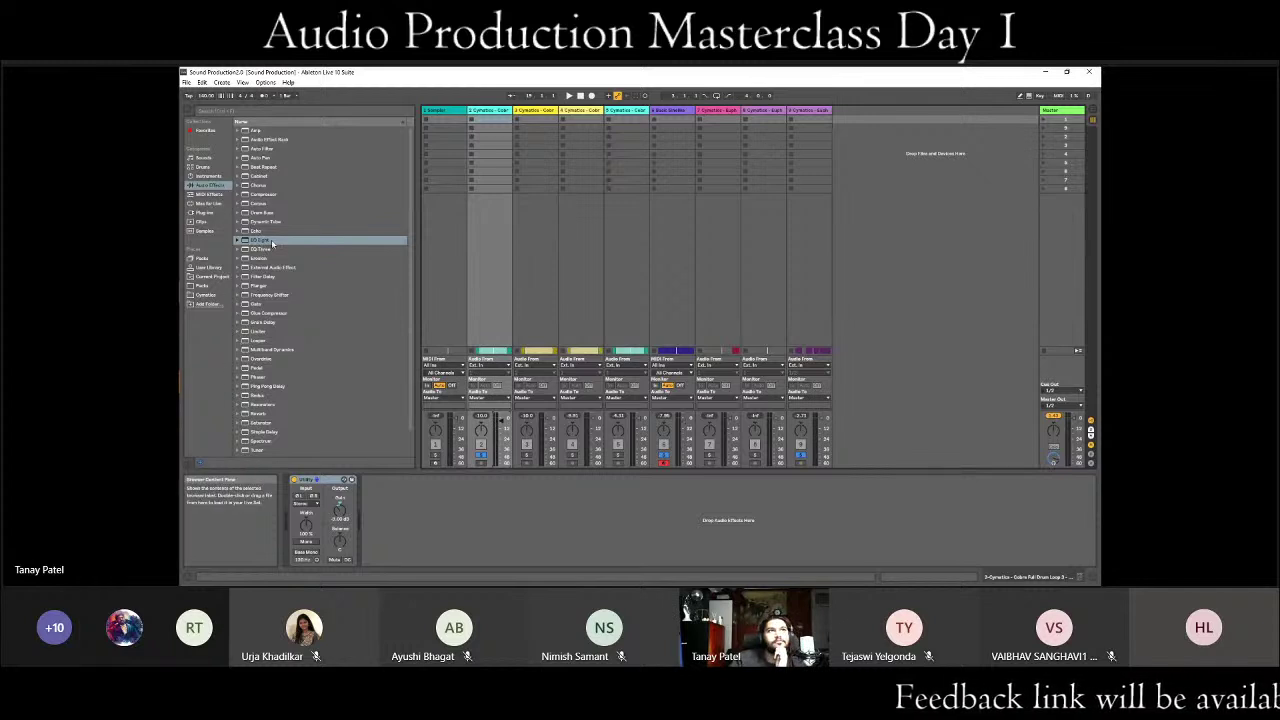
- Look through the FabFilter effects in the plug-in browser and collapse their folder again
{"action": "left_click", "coordinate": [205, 212]}
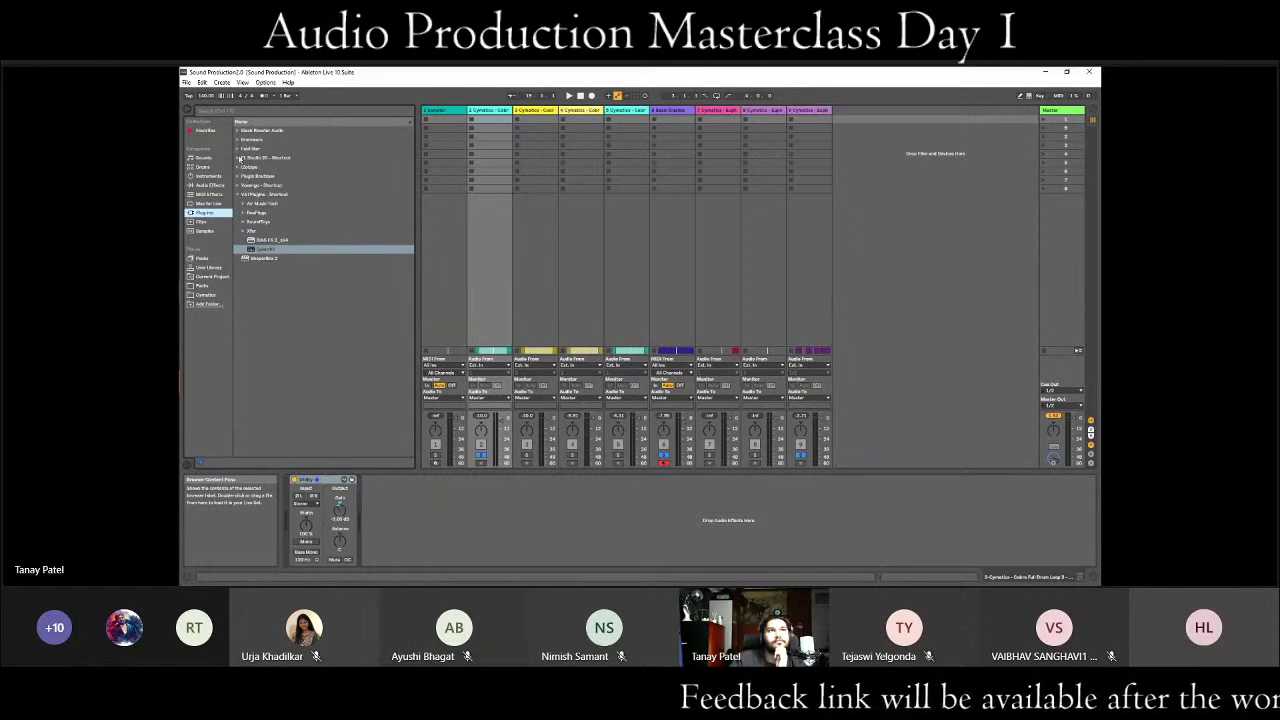
{"action": "left_click", "coordinate": [237, 148]}
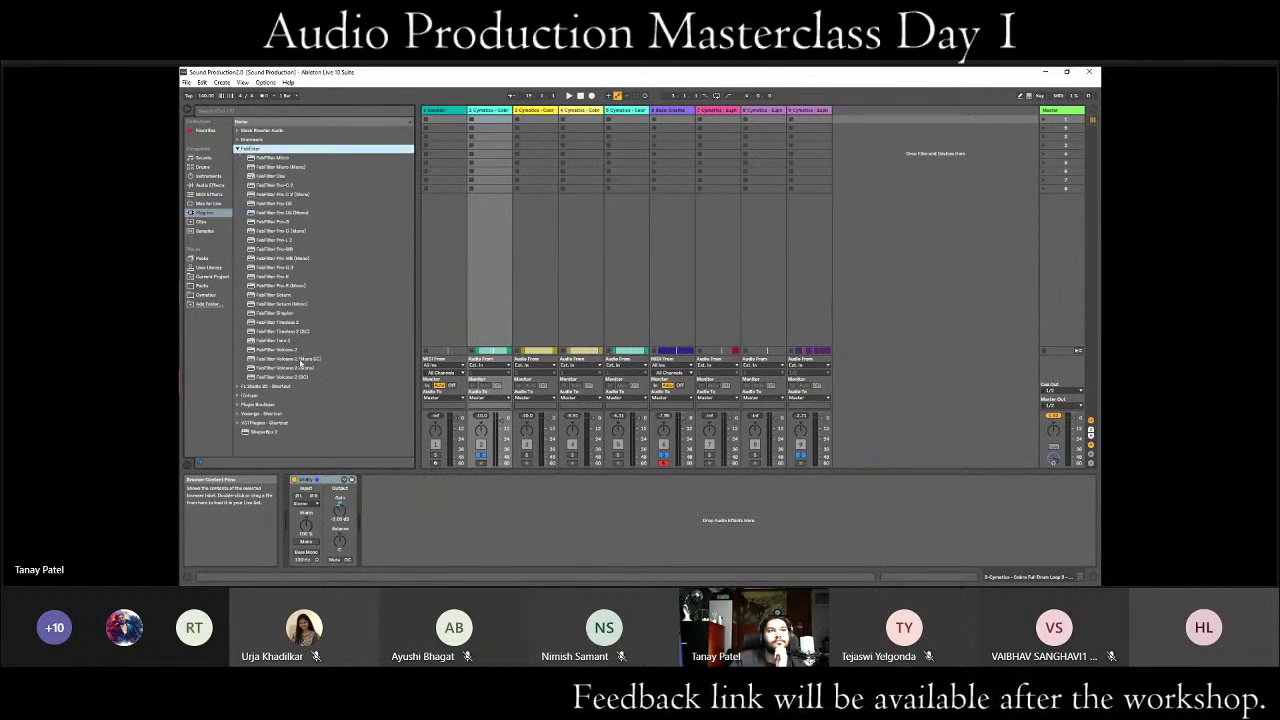
{"action": "left_click", "coordinate": [237, 148]}
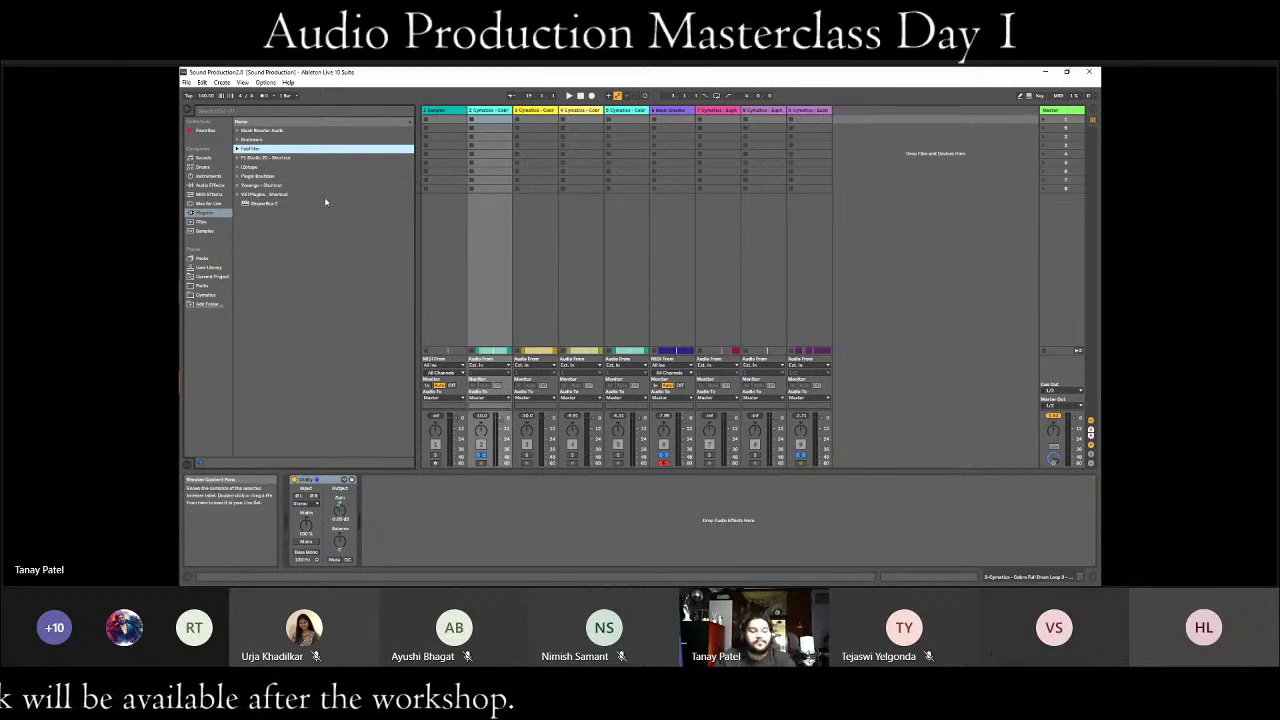
- Play the arrangement from bar 13 with tracks 2 to 6 and the vocal soloed, balancing the hi-hat, percussion and guitar volumes
{"action": "left_click", "coordinate": [551, 350]}
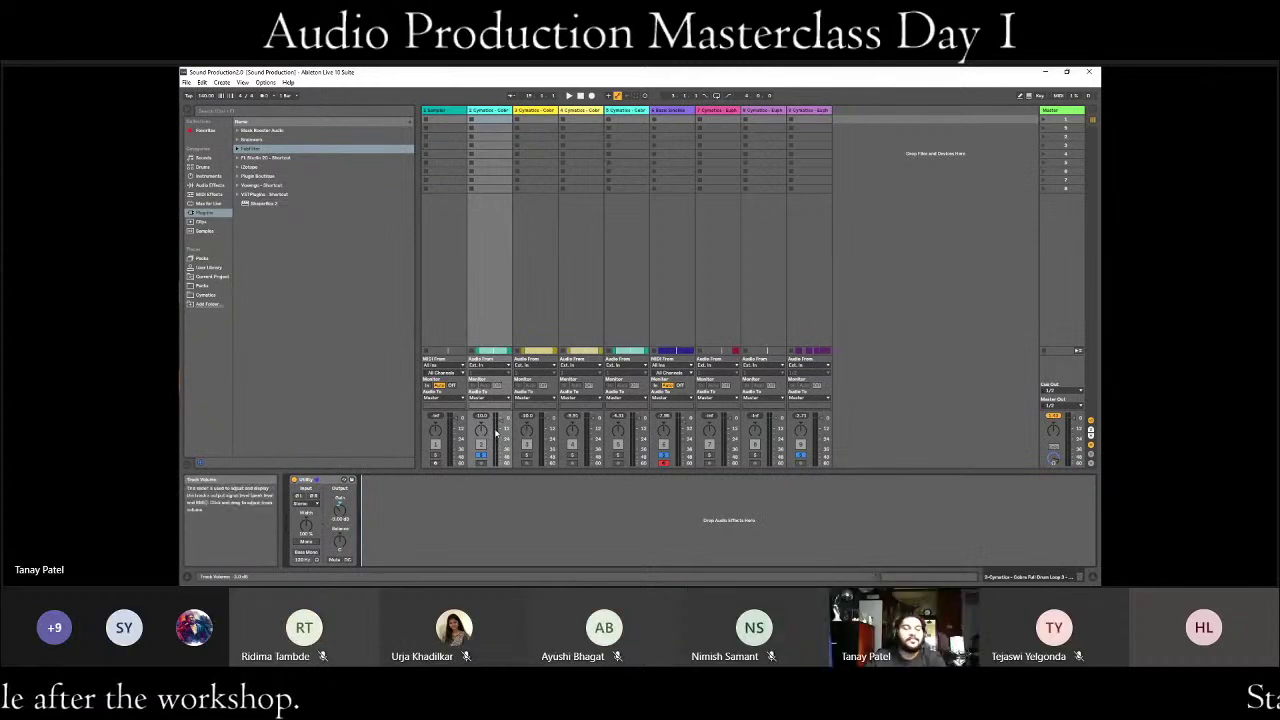
{"action": "key", "text": "Tab"}
{"action": "key", "text": "space"}
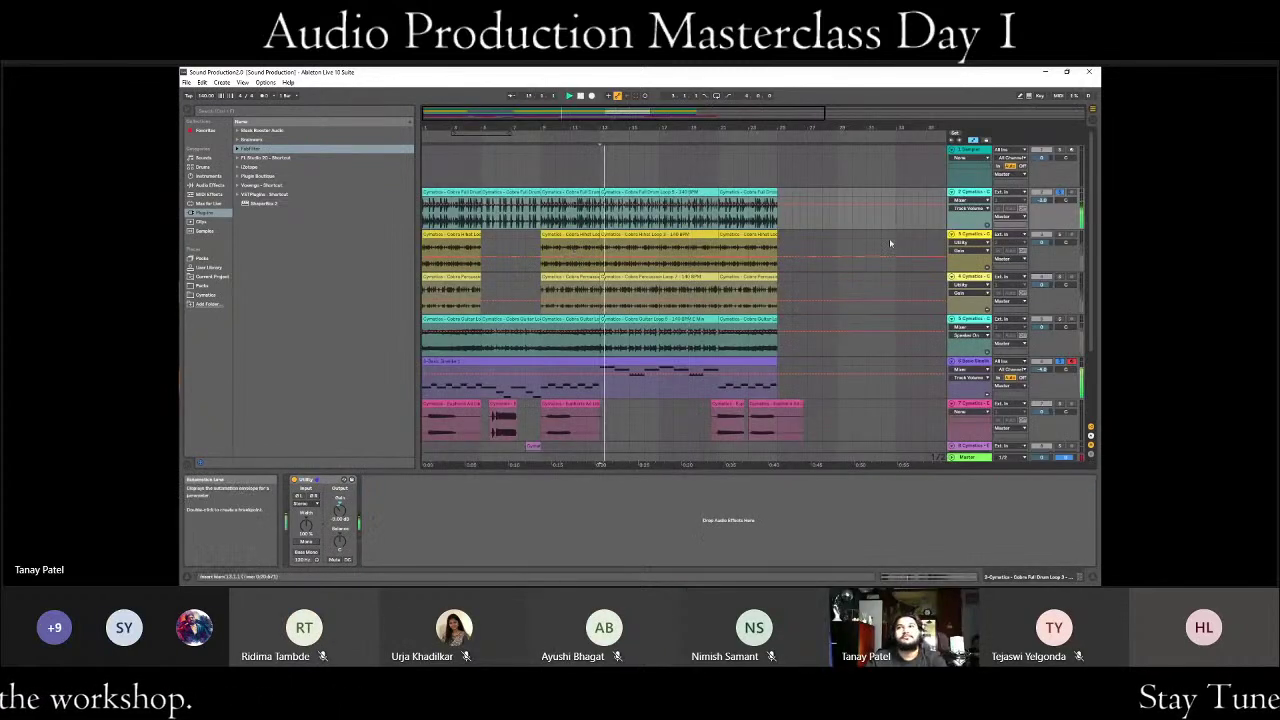
{"action": "key", "text": "Tab"}
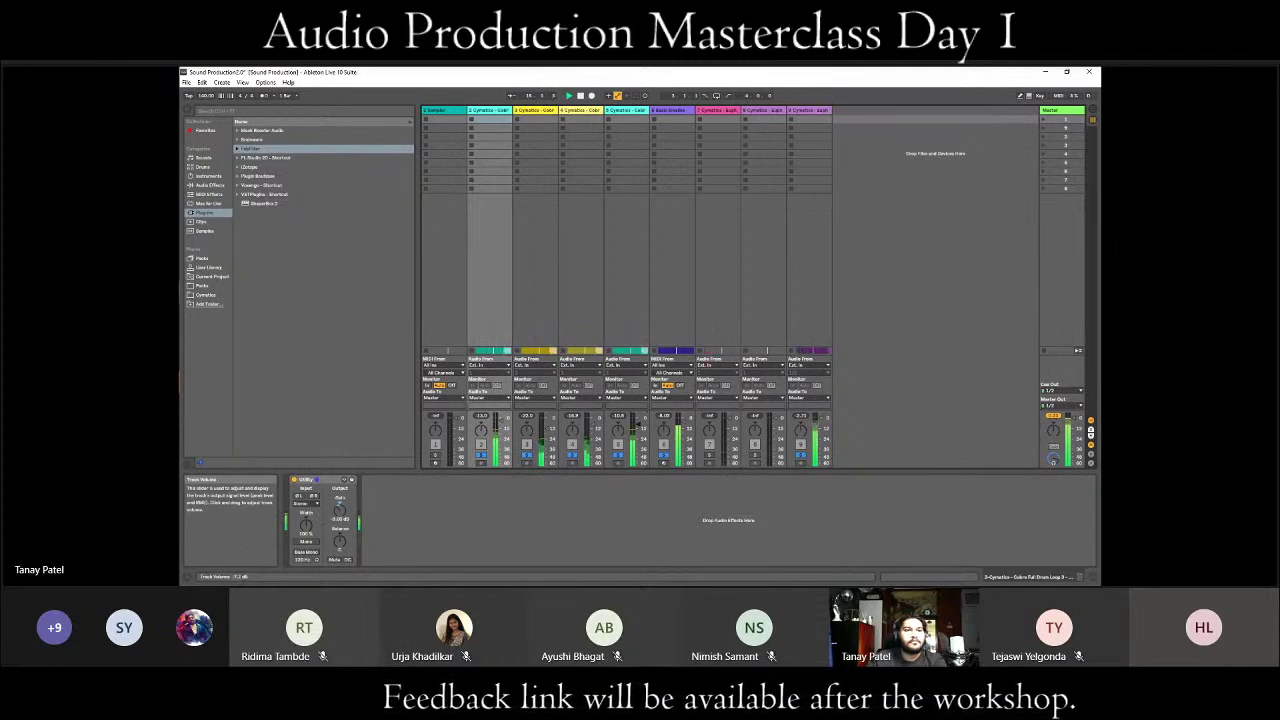
{"action": "key", "text": "Tab"}
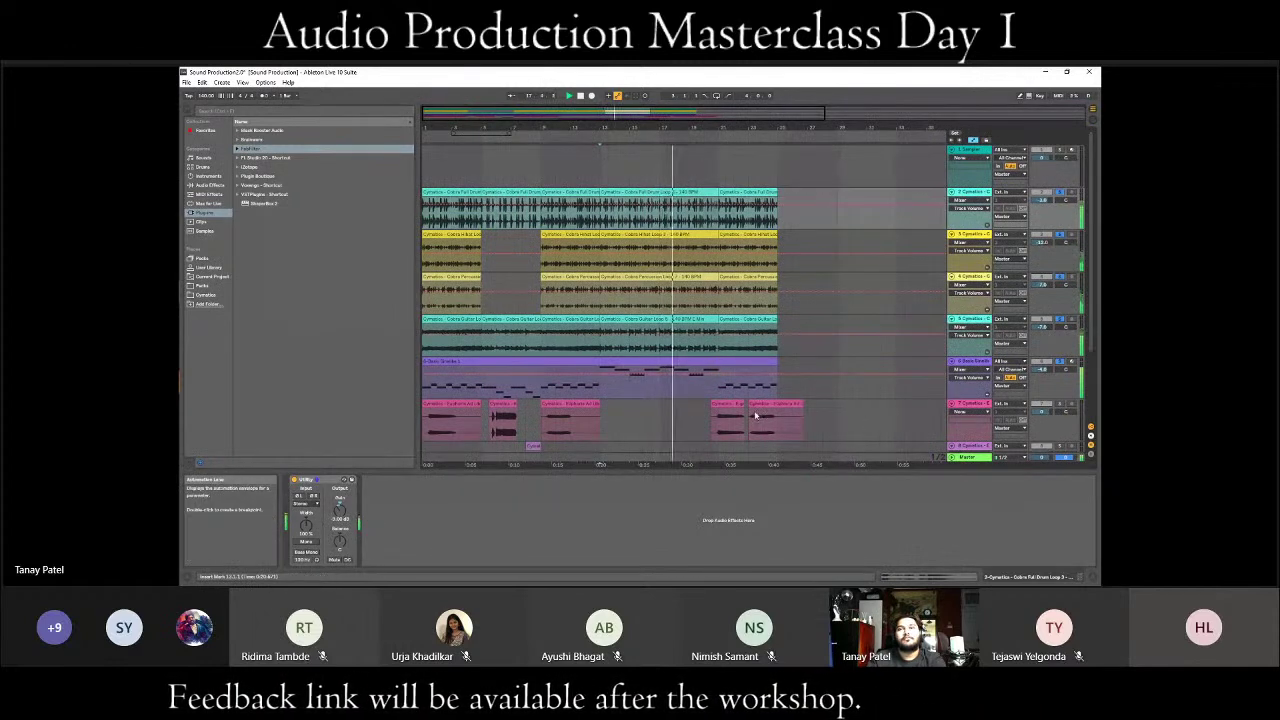
{"action": "key", "text": "Tab"}
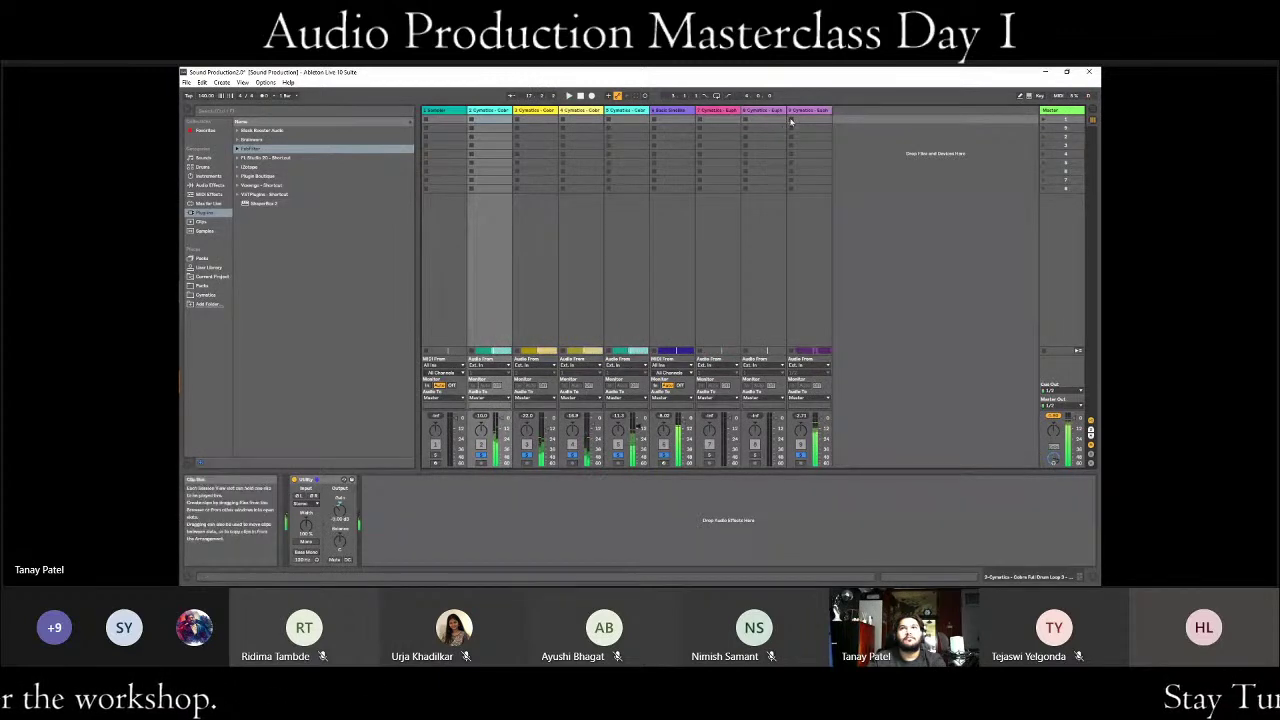
- Add a Utility after EQ Eight on vocal phrase track 9, lower its gain to about -8 dB and play the mix
{"action": "left_click", "coordinate": [801, 441]}
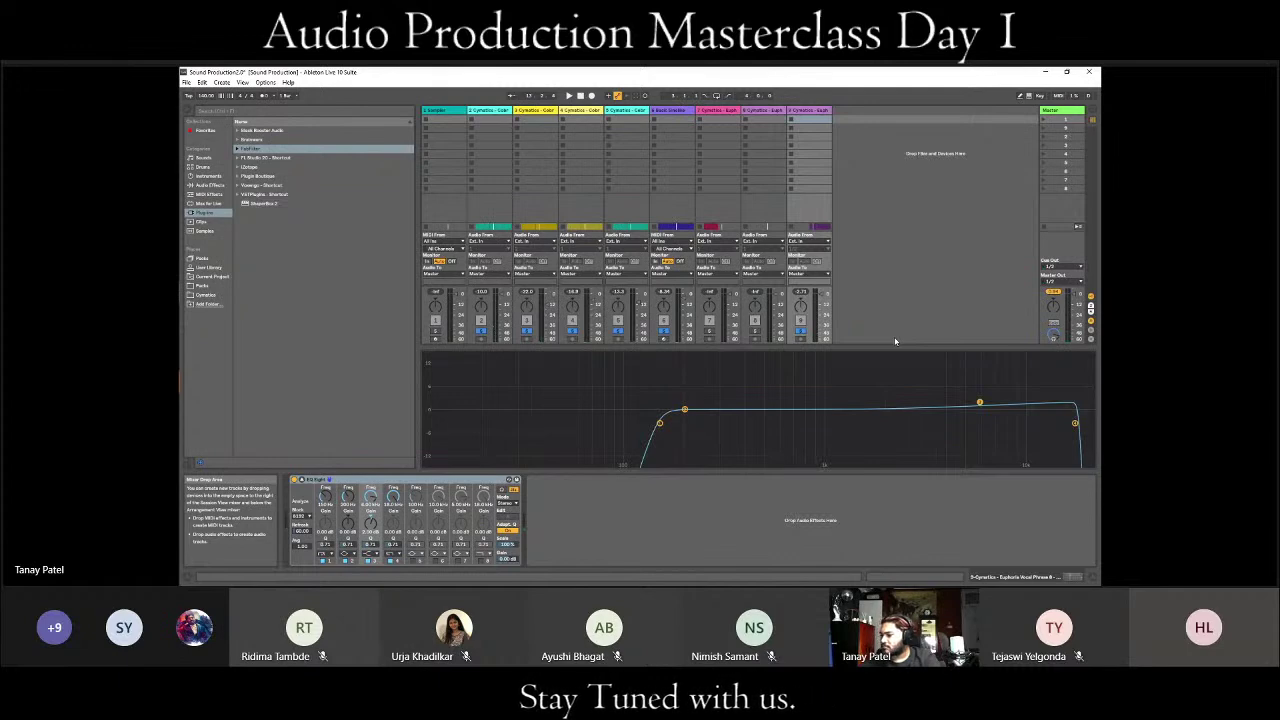
{"action": "key", "text": "space"}
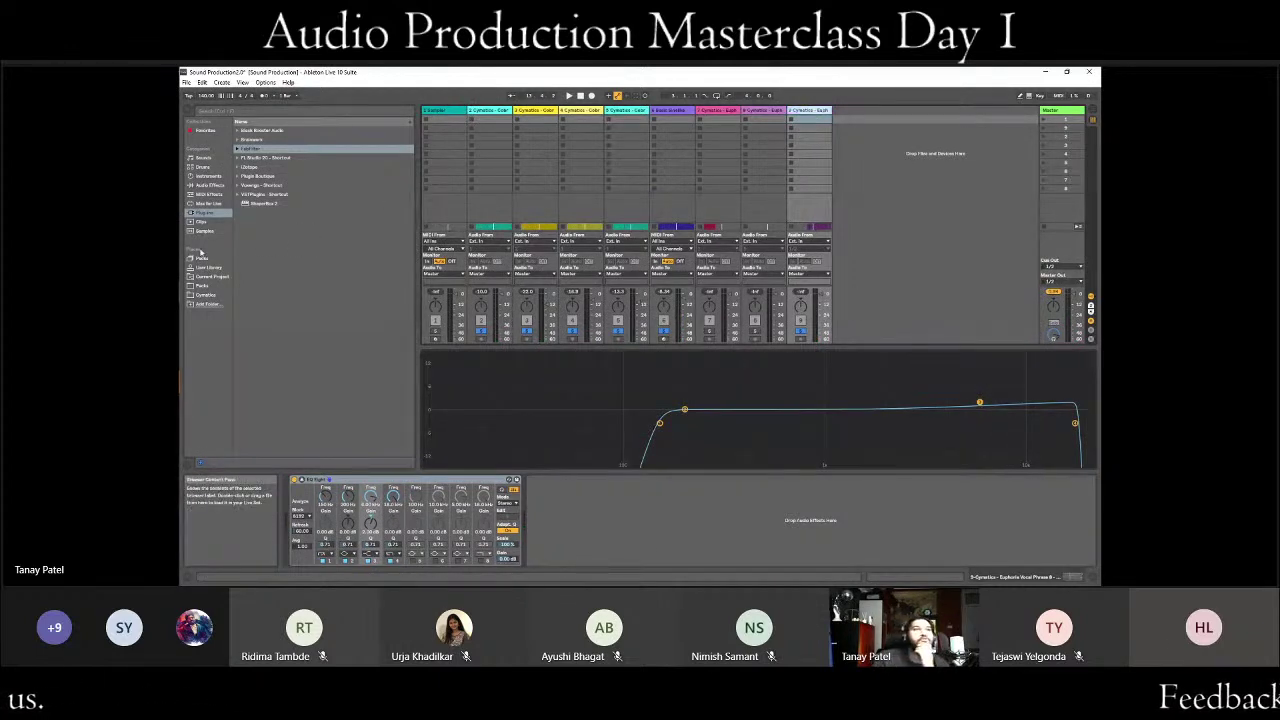
{"action": "left_click", "coordinate": [207, 186]}
{"action": "scroll", "coordinate": [266, 435], "scroll_direction": "down", "scroll_amount": 1}
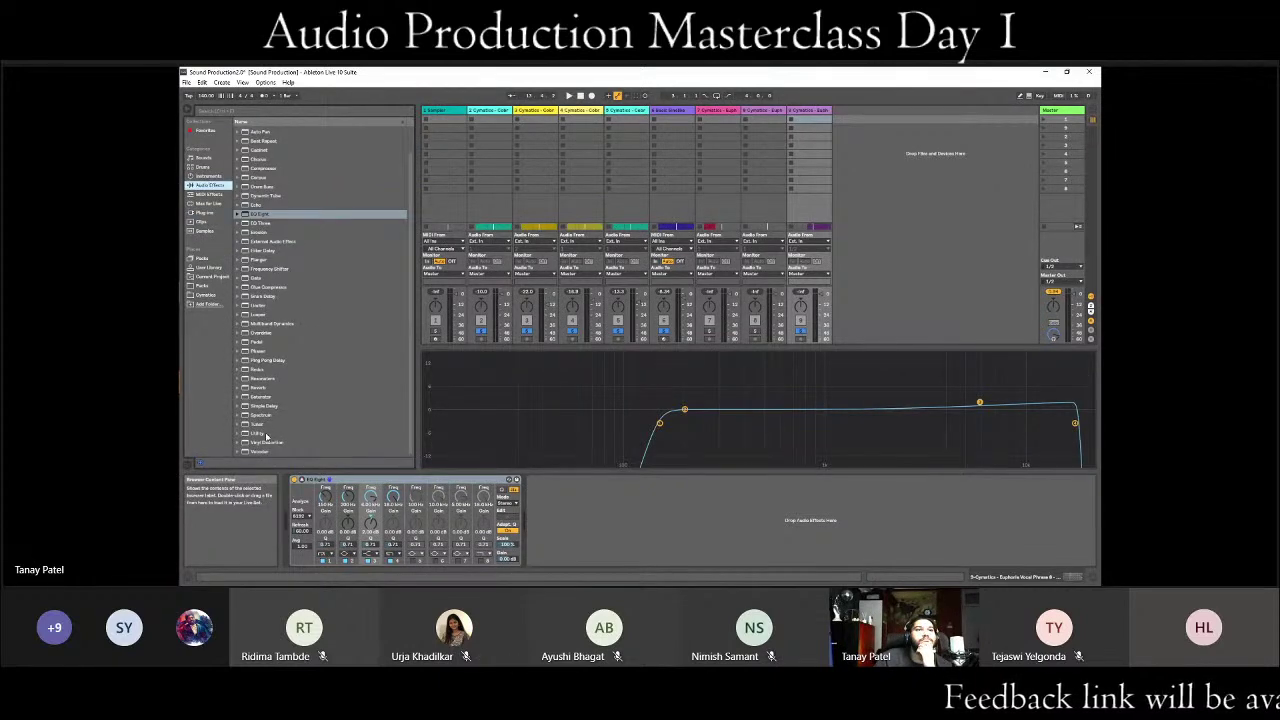
{"action": "left_click", "coordinate": [258, 434]}
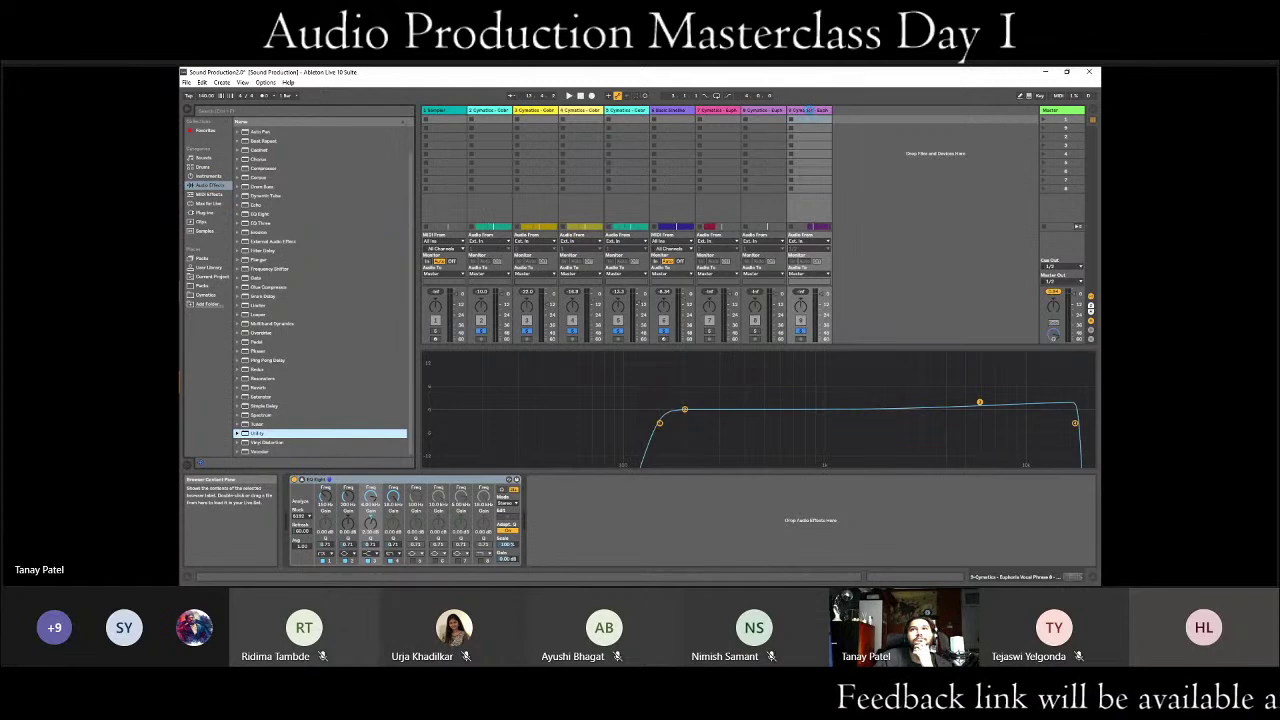
{"action": "key", "text": "Return"}
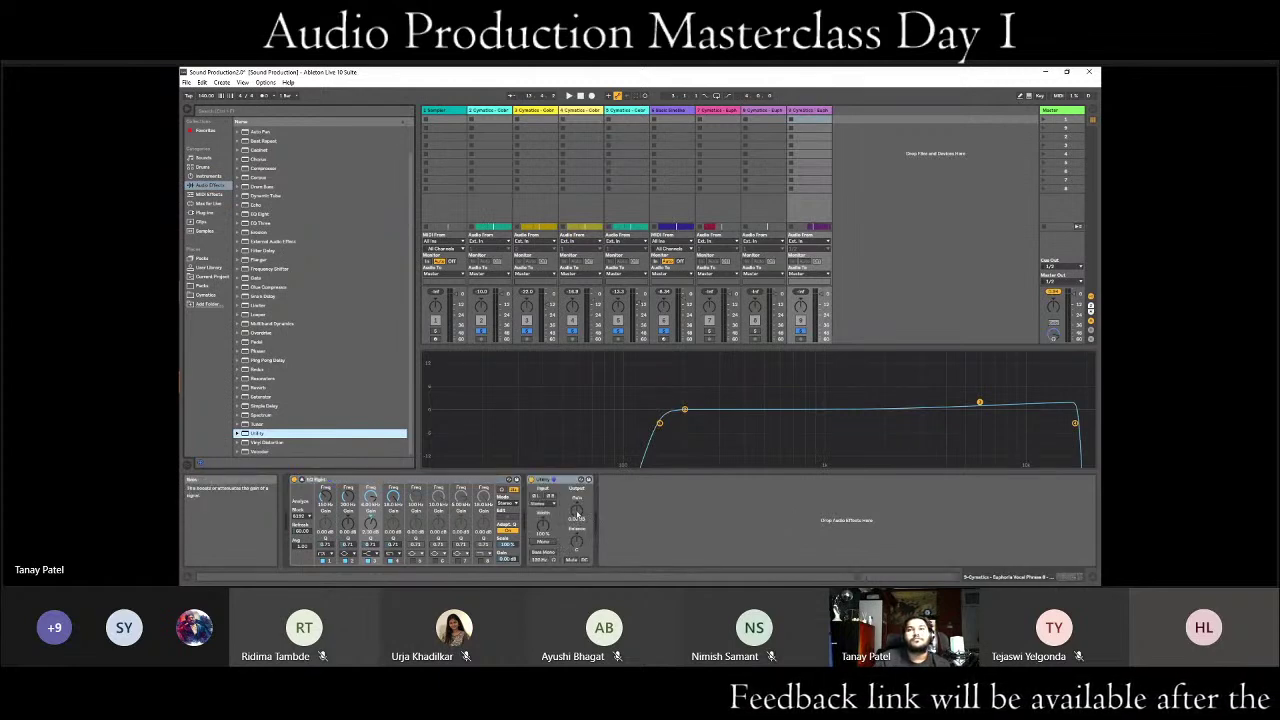
{"action": "key", "text": "space"}
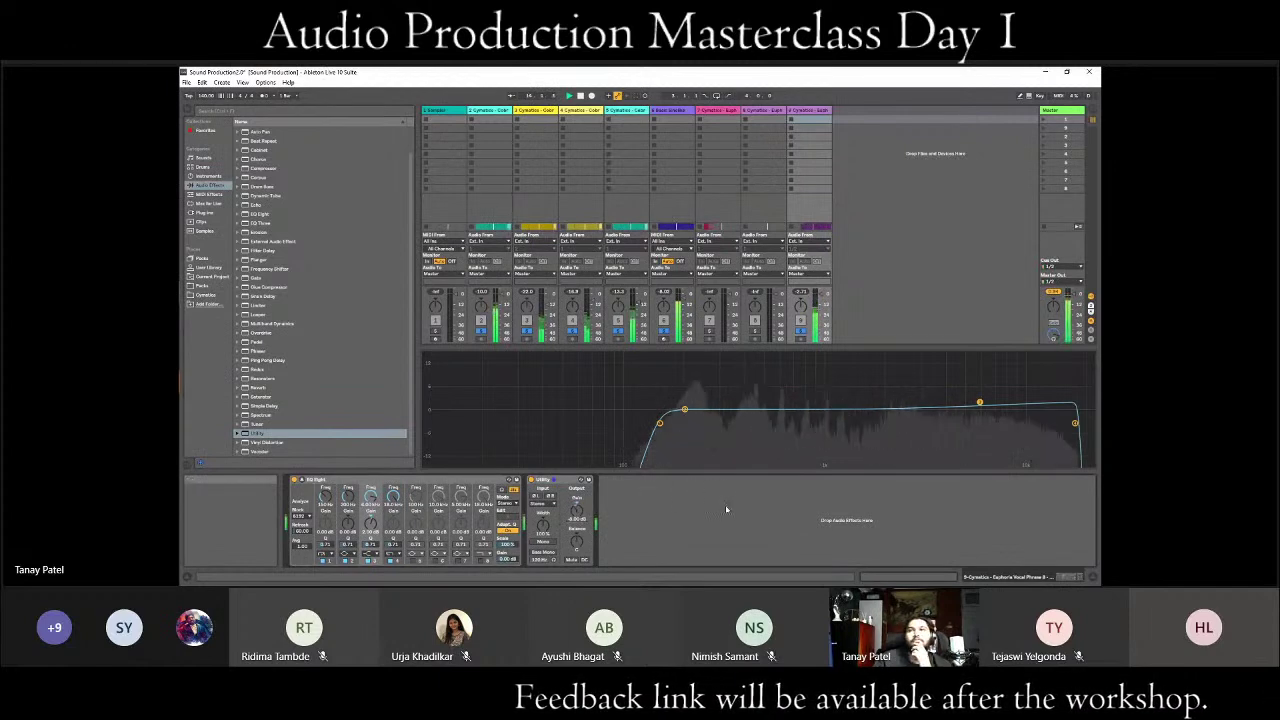
- Solo the vocal and bass tracks during playback, lower the bass track's volume to balance them and check the mix in the Arrangement View
{"action": "left_click", "coordinate": [801, 331]}
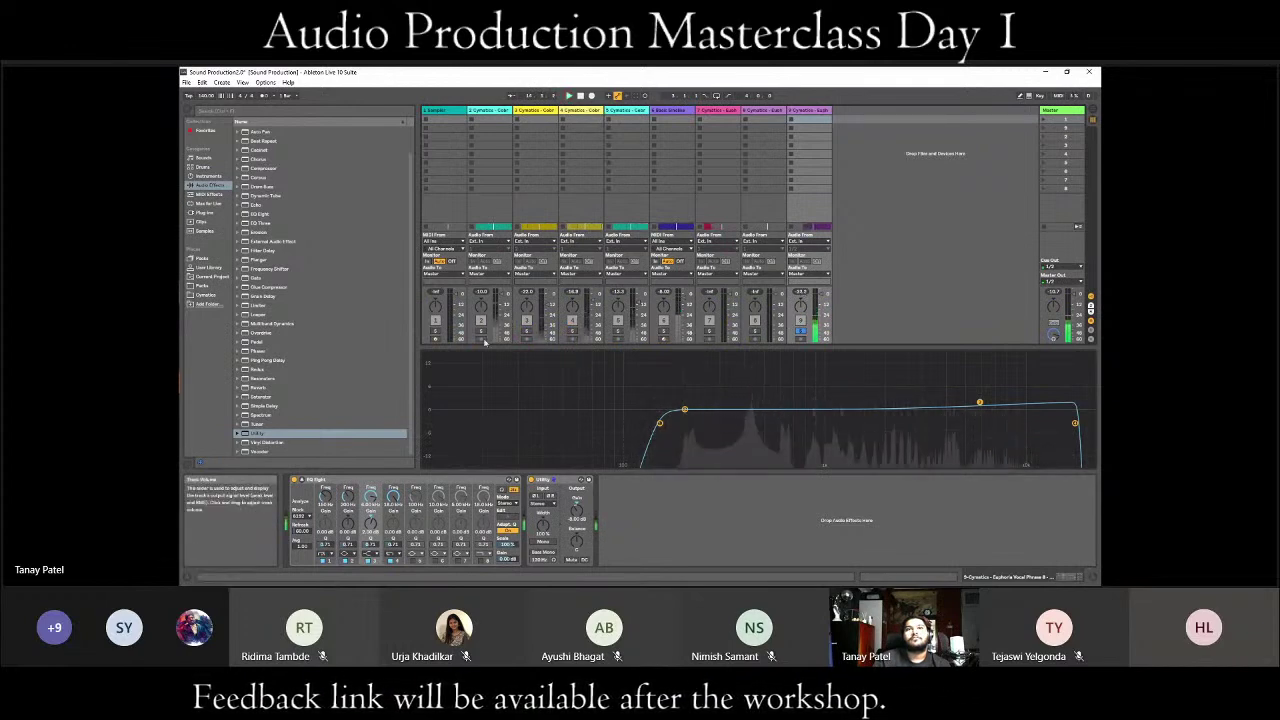
{"action": "left_click", "coordinate": [663, 331]}
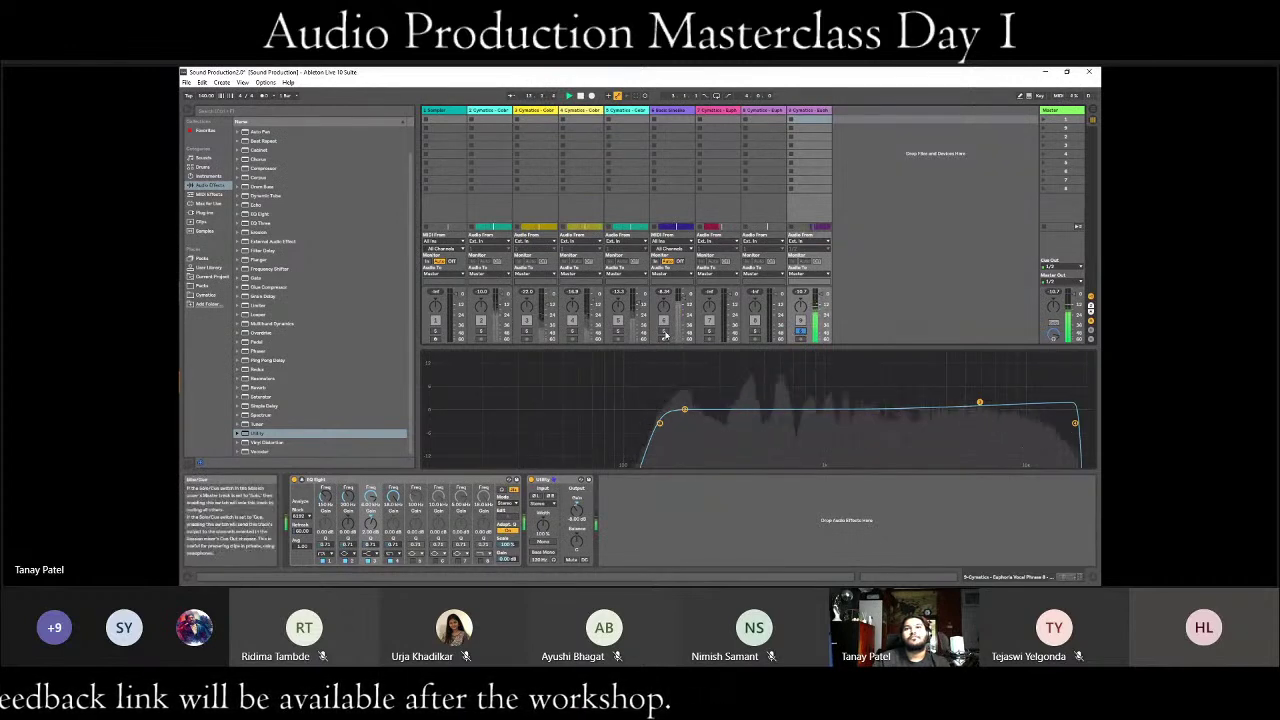
{"action": "left_click", "coordinate": [801, 332]}
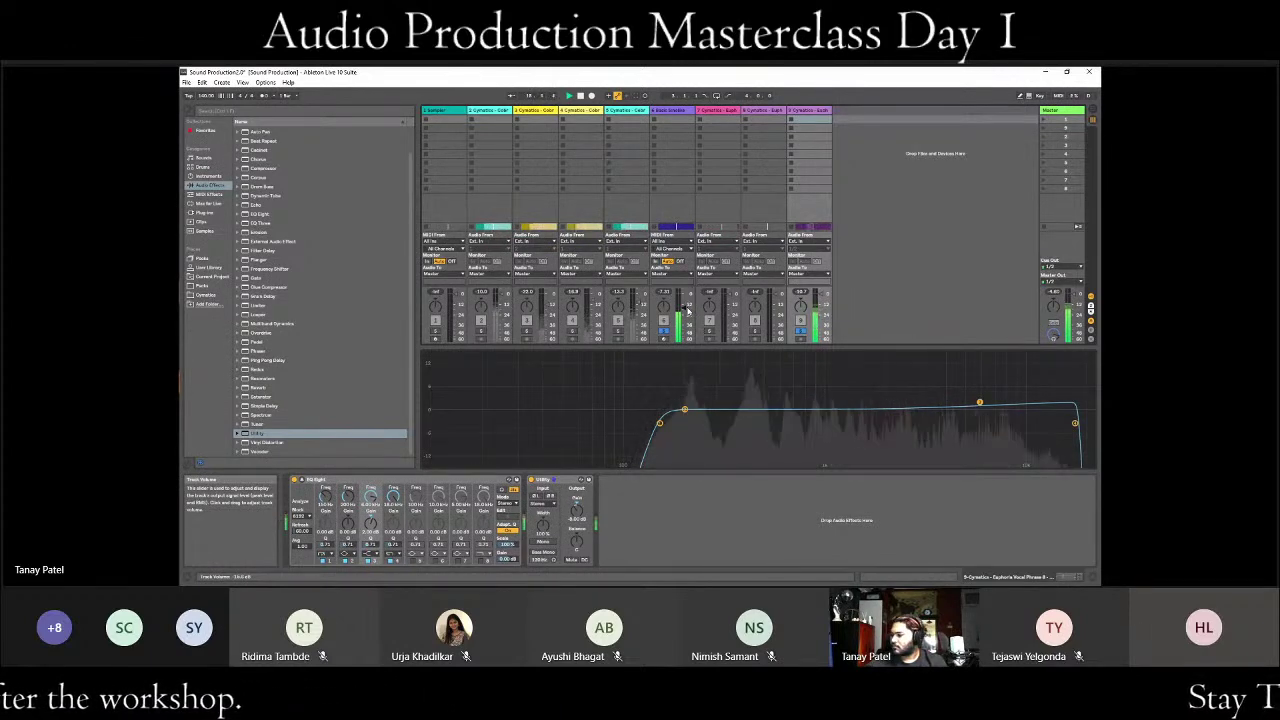
{"action": "left_click_drag", "start_coordinate": [687, 312], "coordinate": [689, 314]}
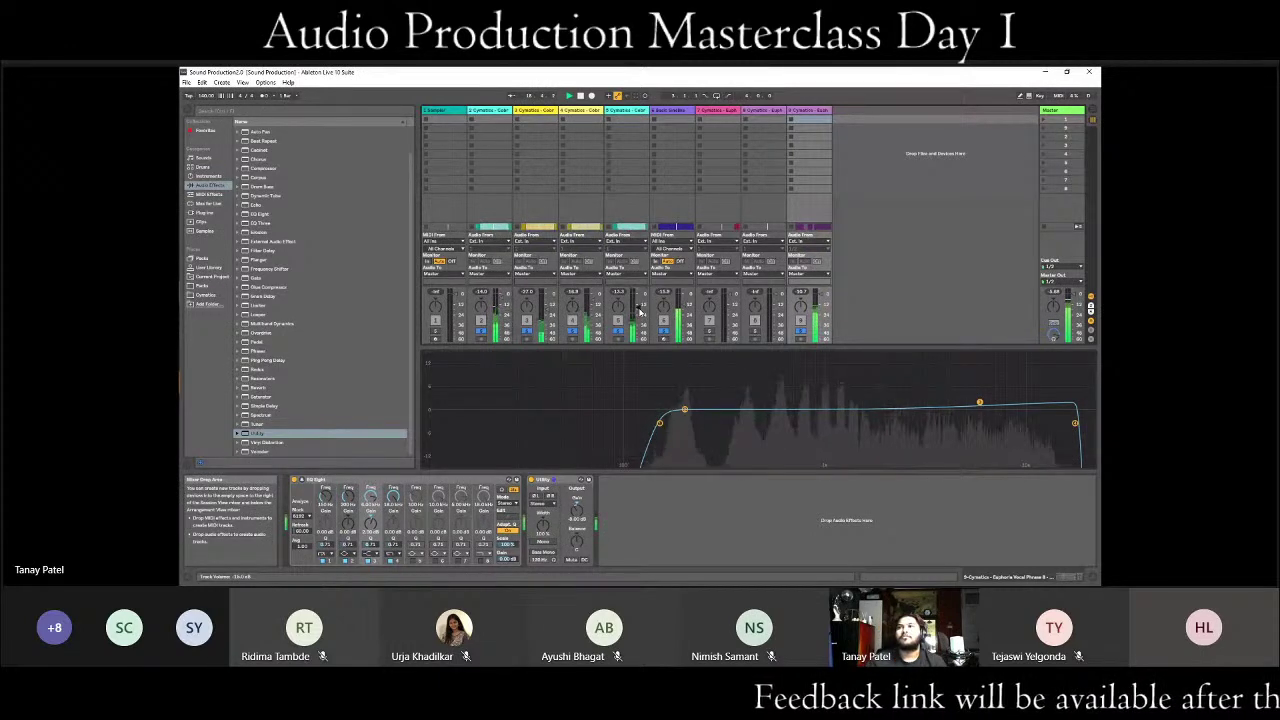
{"action": "key", "text": "Tab"}
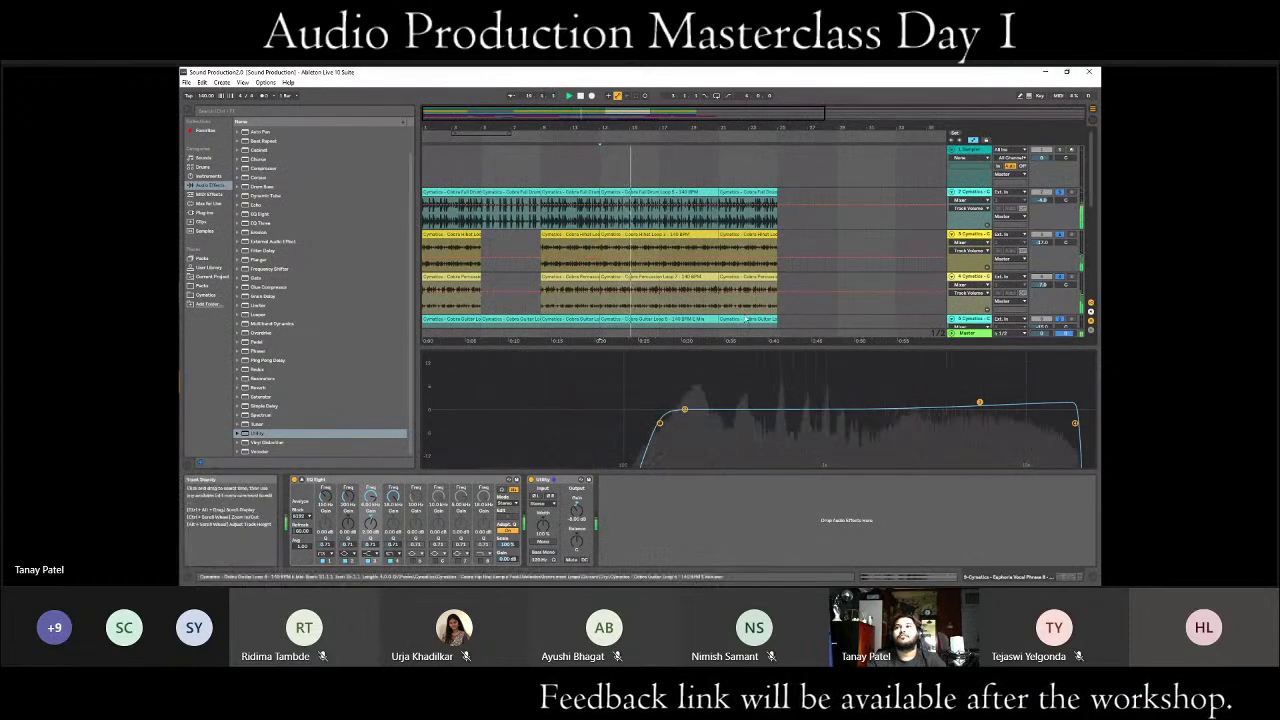
{"action": "scroll", "coordinate": [790, 280], "scroll_direction": "down", "scroll_amount": 3}
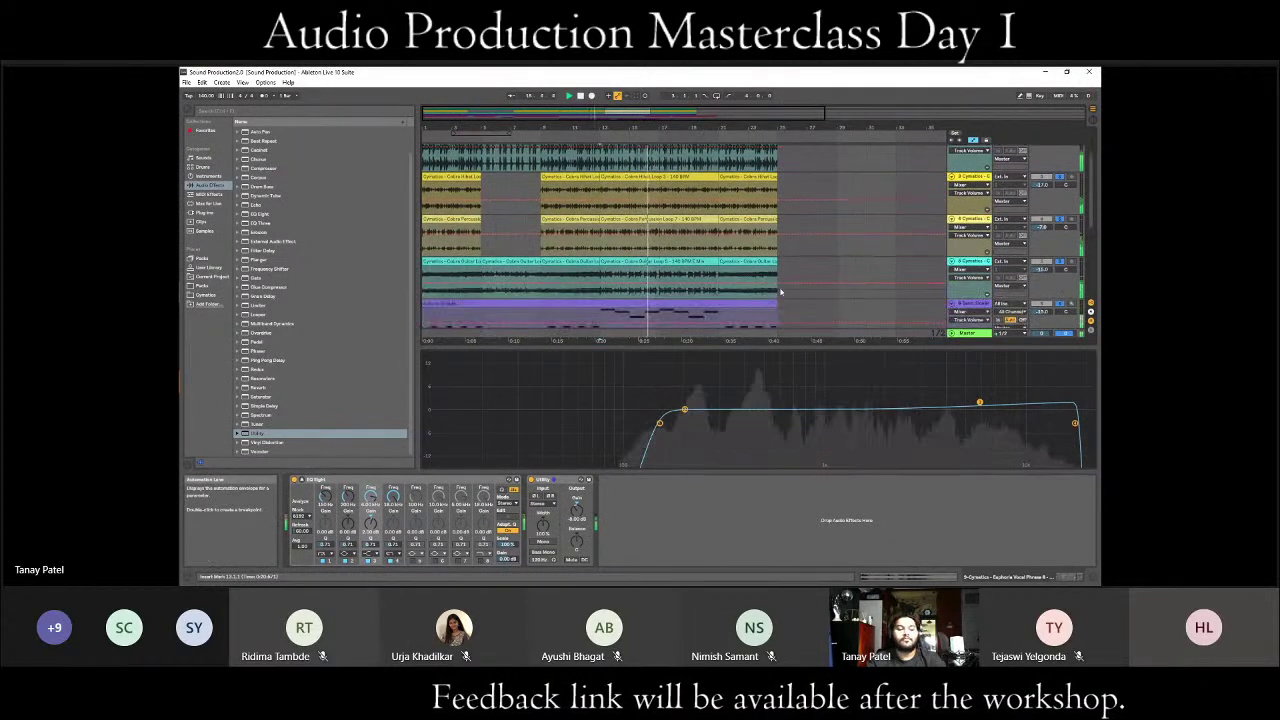
- Collapse the enlarged EQ Eight display, turn off the solos on all tracks and play the full mix
{"action": "scroll", "coordinate": [781, 292], "scroll_direction": "up", "scroll_amount": 1}
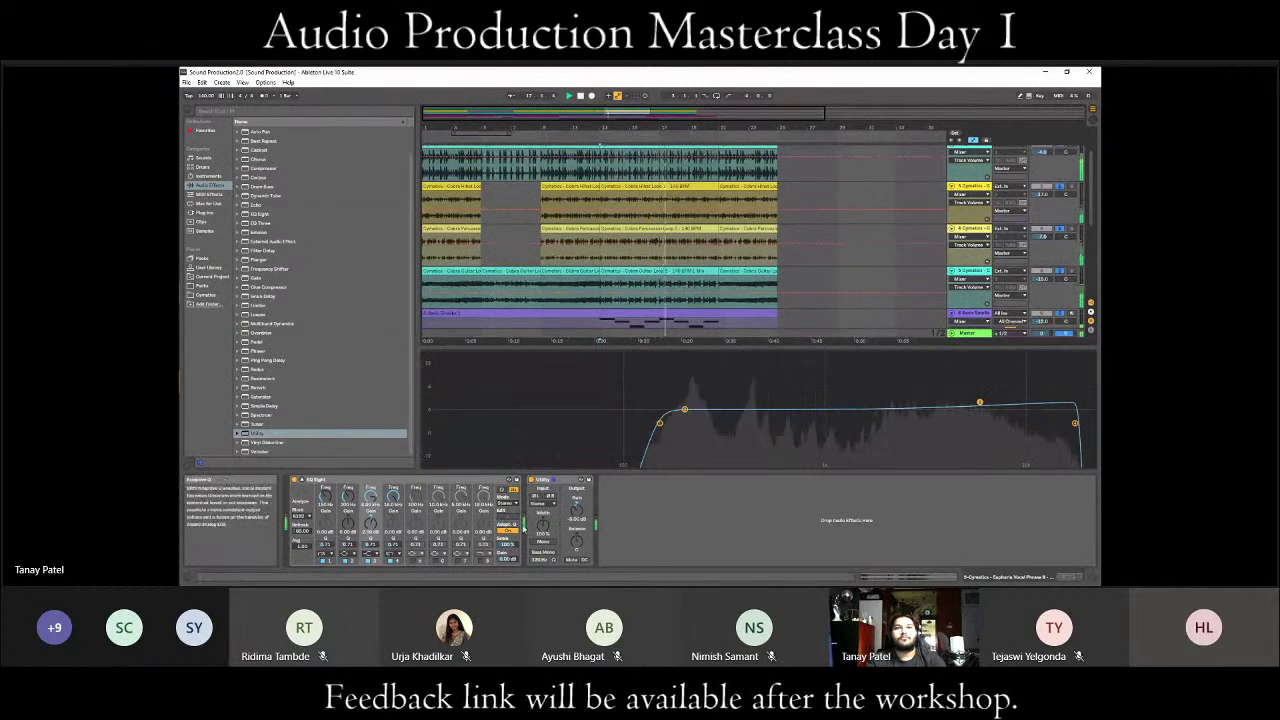
{"action": "left_click", "coordinate": [506, 480]}
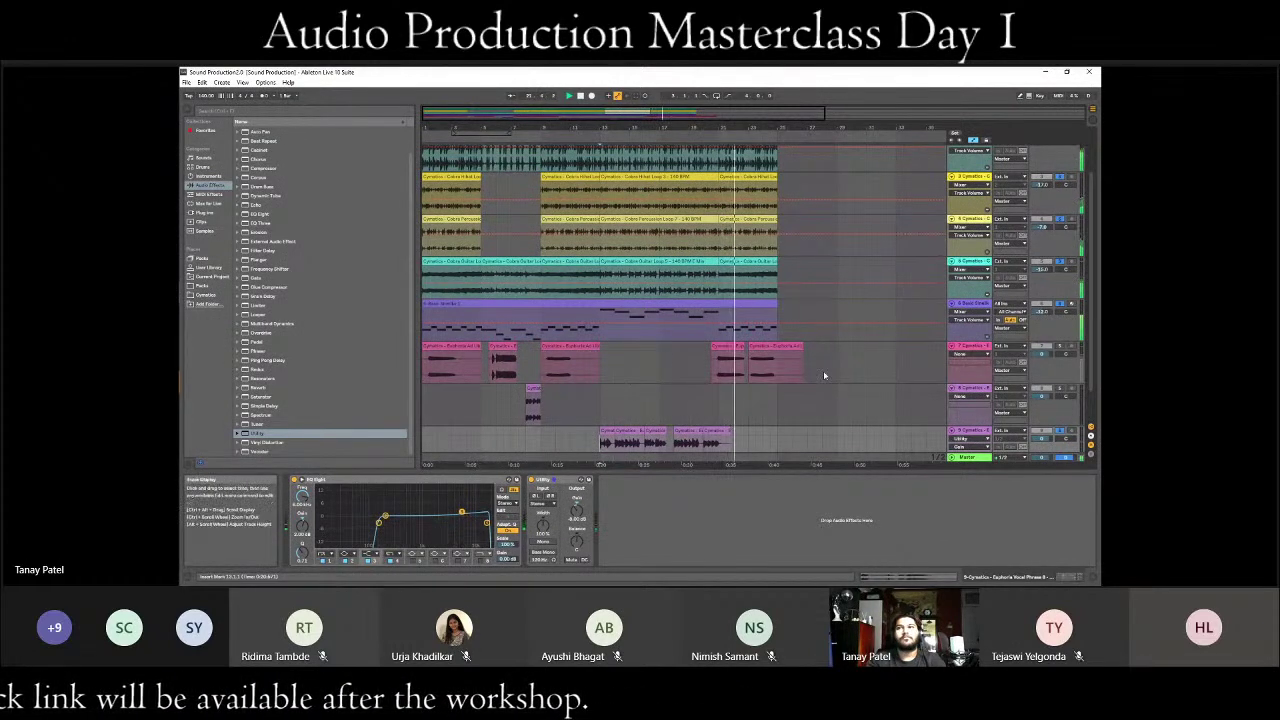
{"action": "key", "text": "Tab"}
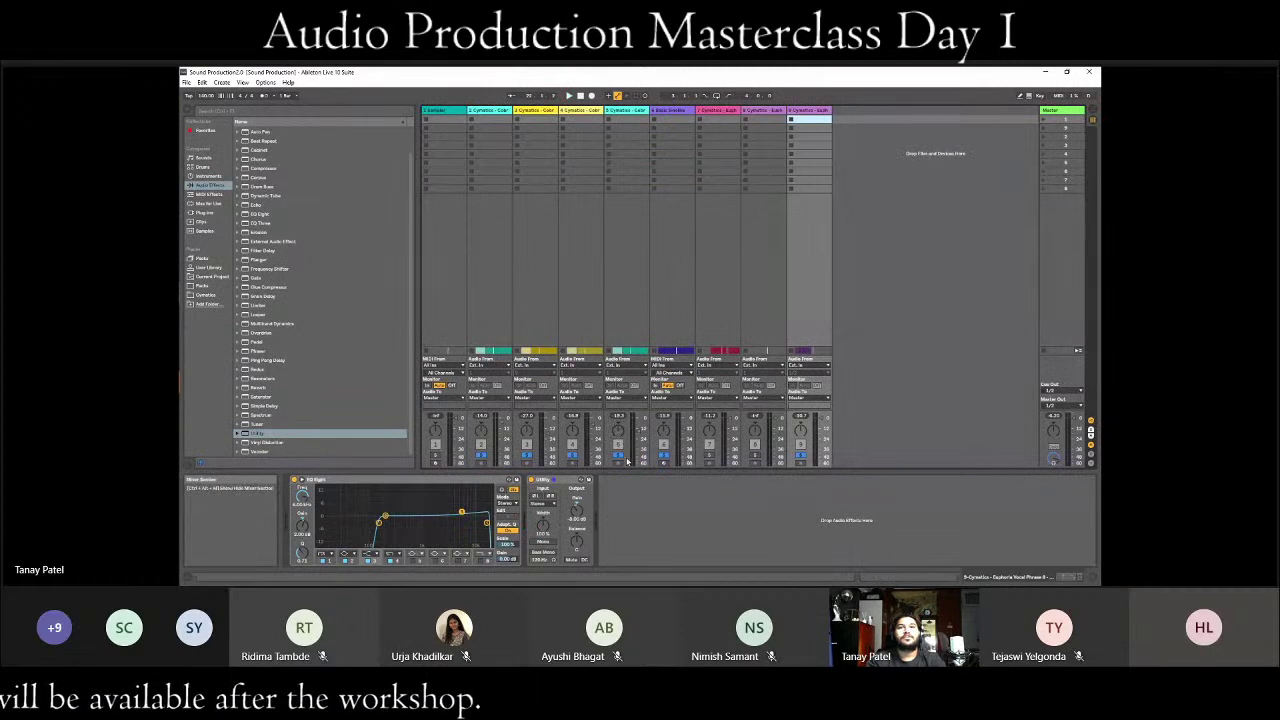
{"action": "key", "text": "space"}
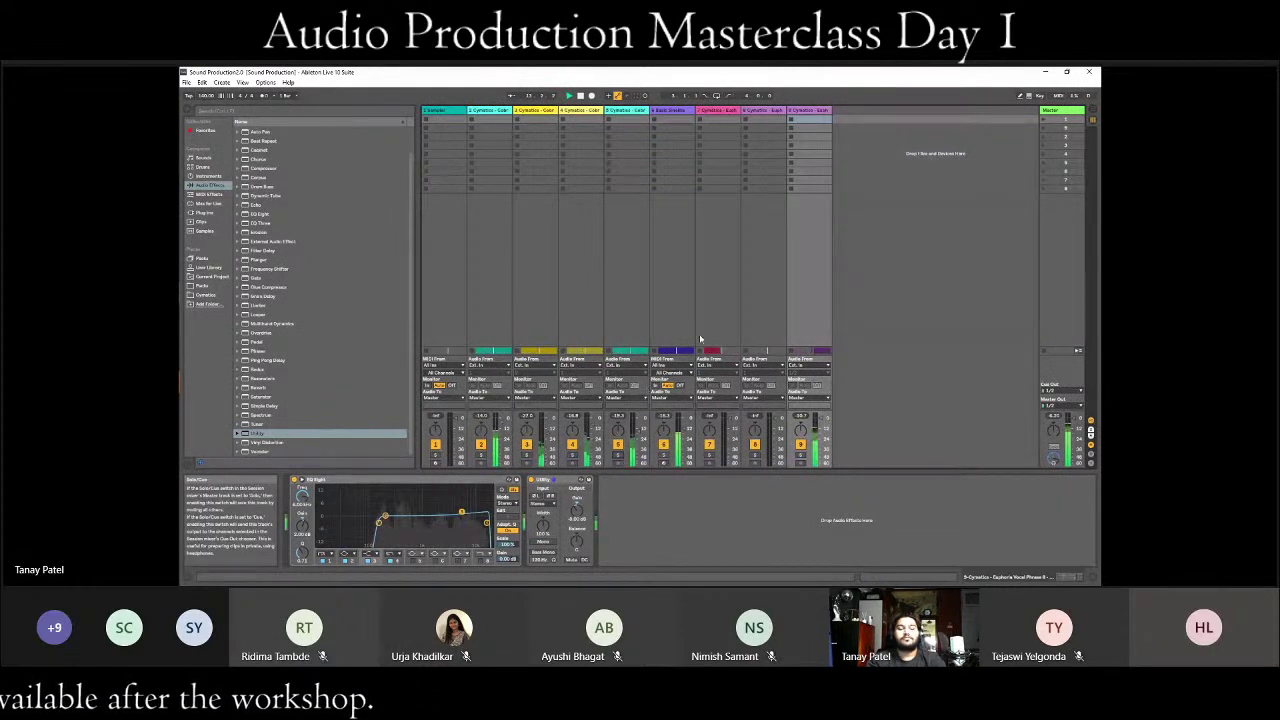
{"action": "key", "text": "Tab"}
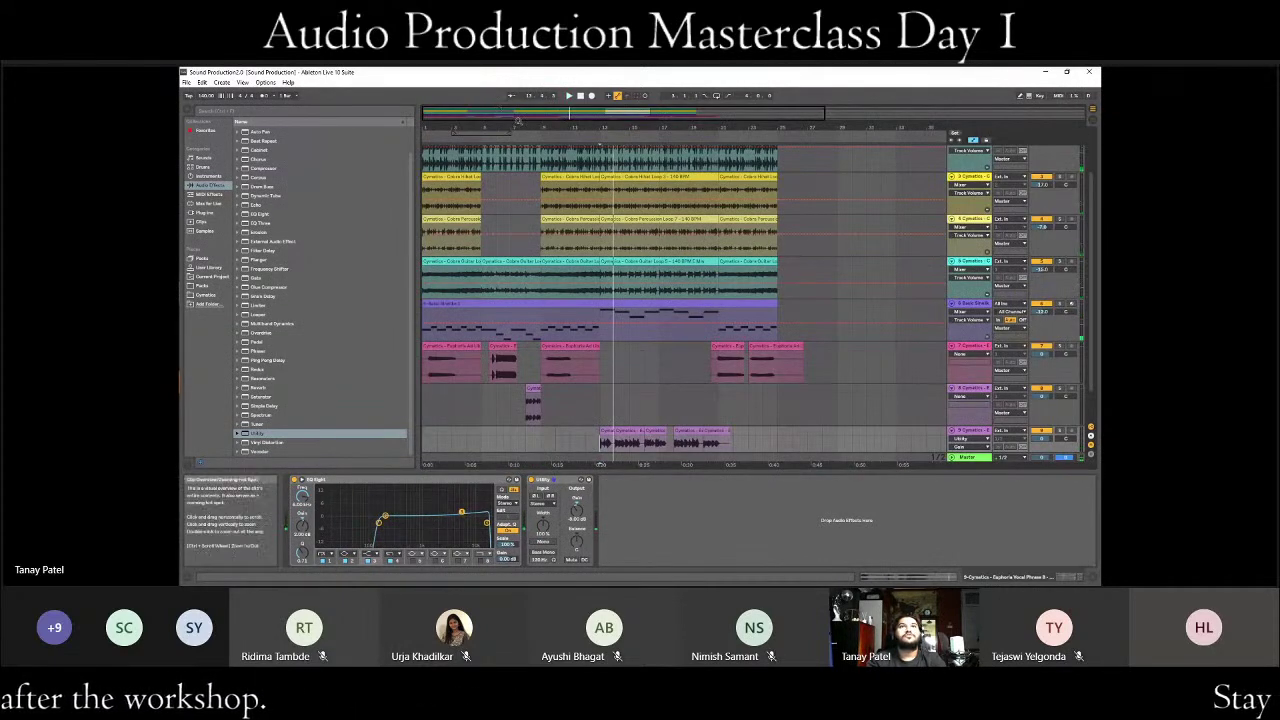
- Play the arrangement from the start and add a Utility to ad-lib vocal track 7, adjusting its gain by ear
{"action": "scroll", "coordinate": [442, 314], "scroll_direction": "up", "scroll_amount": 1}
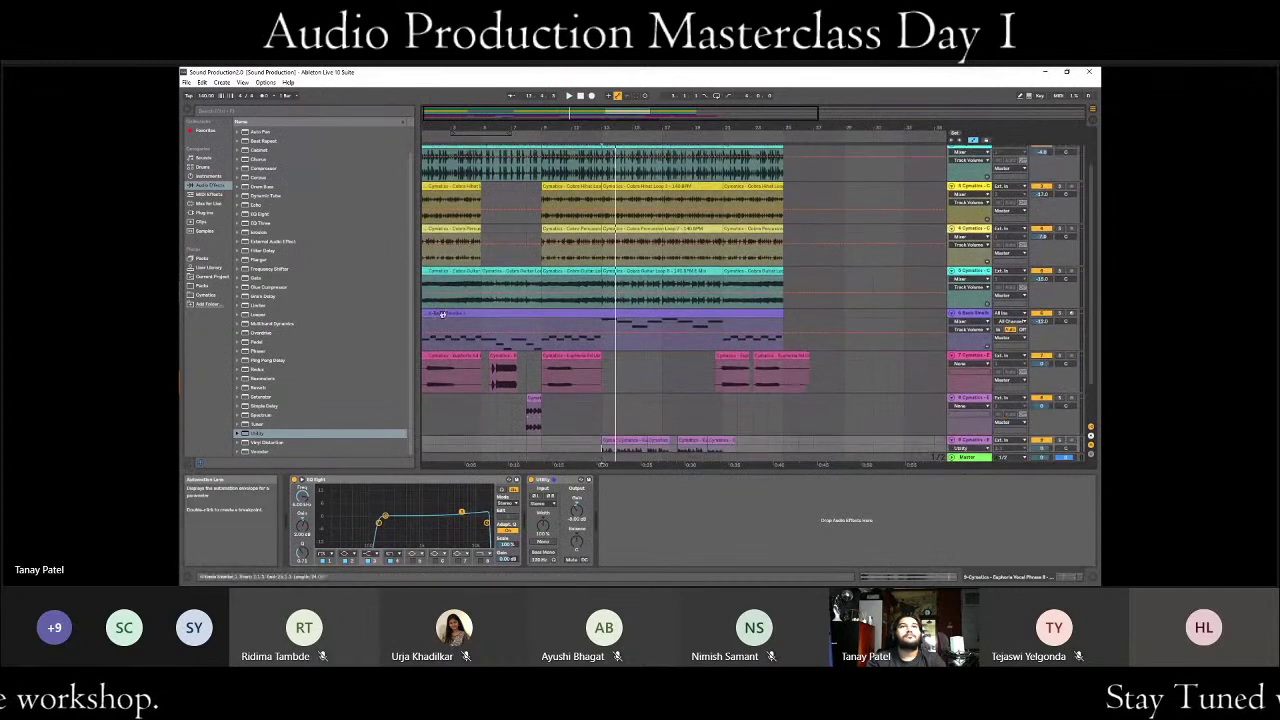
{"action": "left_click", "coordinate": [423, 200]}
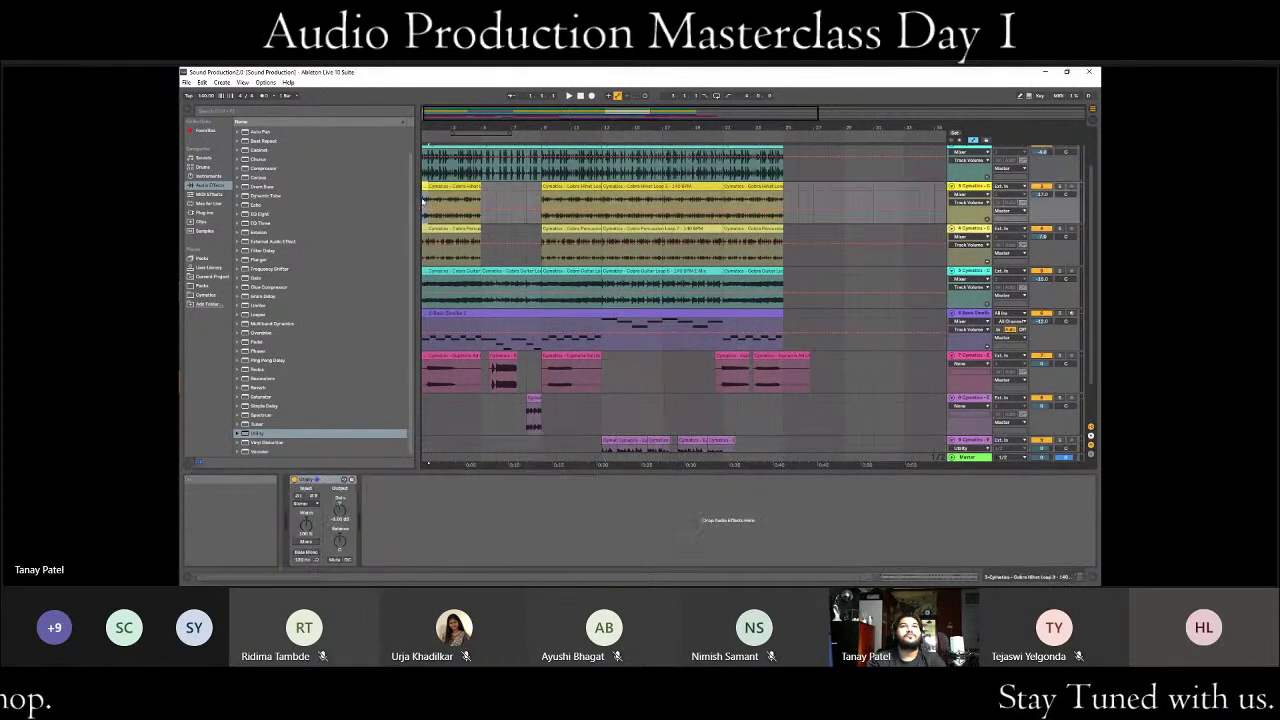
{"action": "key", "text": "space"}
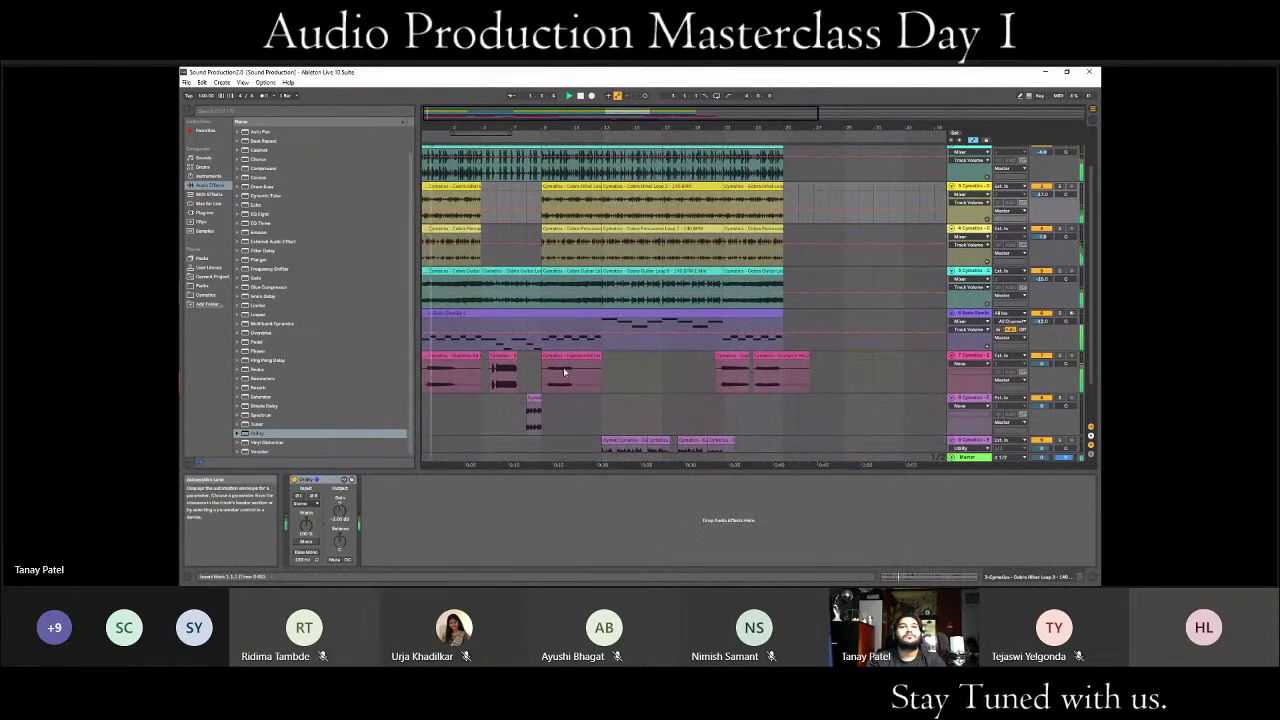
{"action": "key", "text": "Tab"}
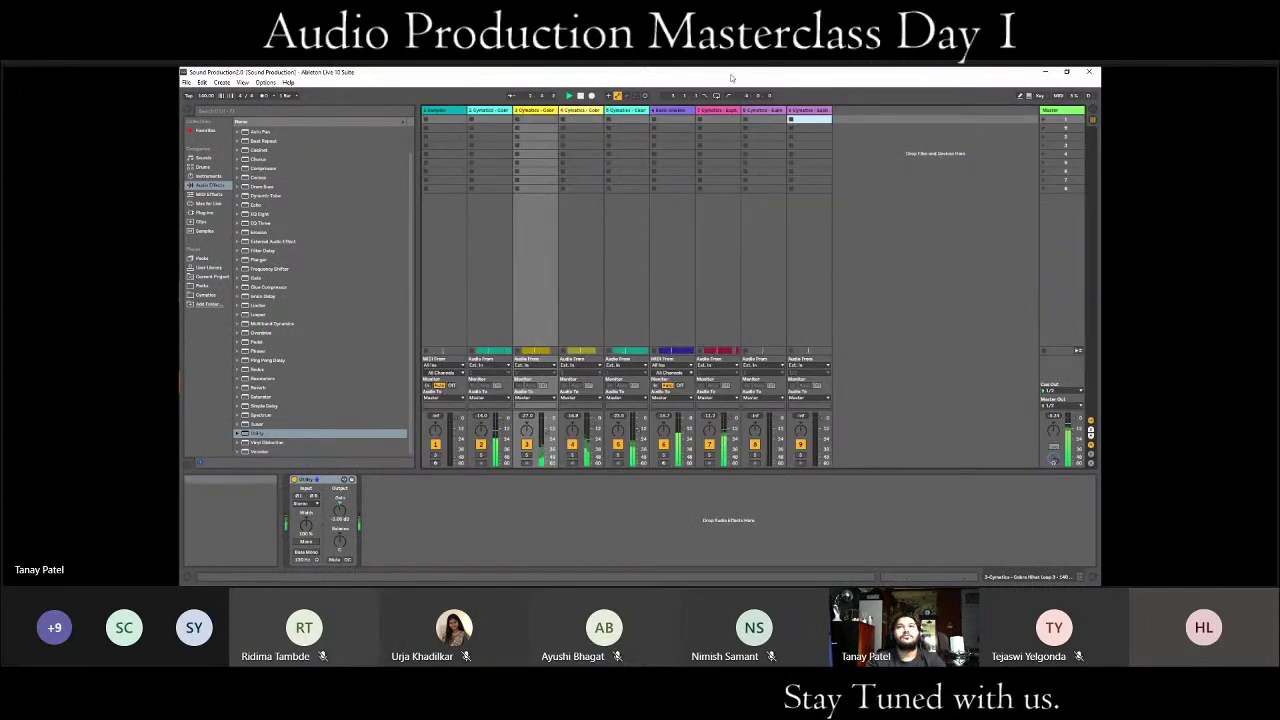
{"action": "left_click", "coordinate": [720, 200]}
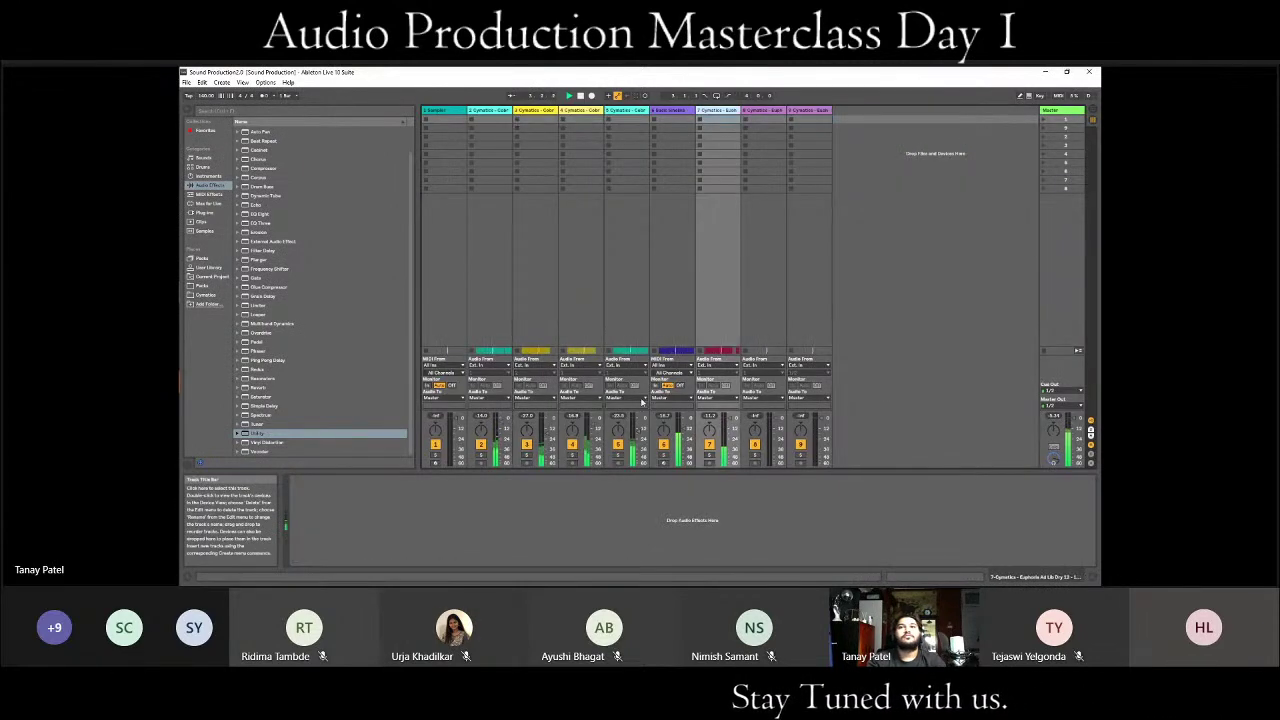
{"action": "left_click", "coordinate": [273, 434]}
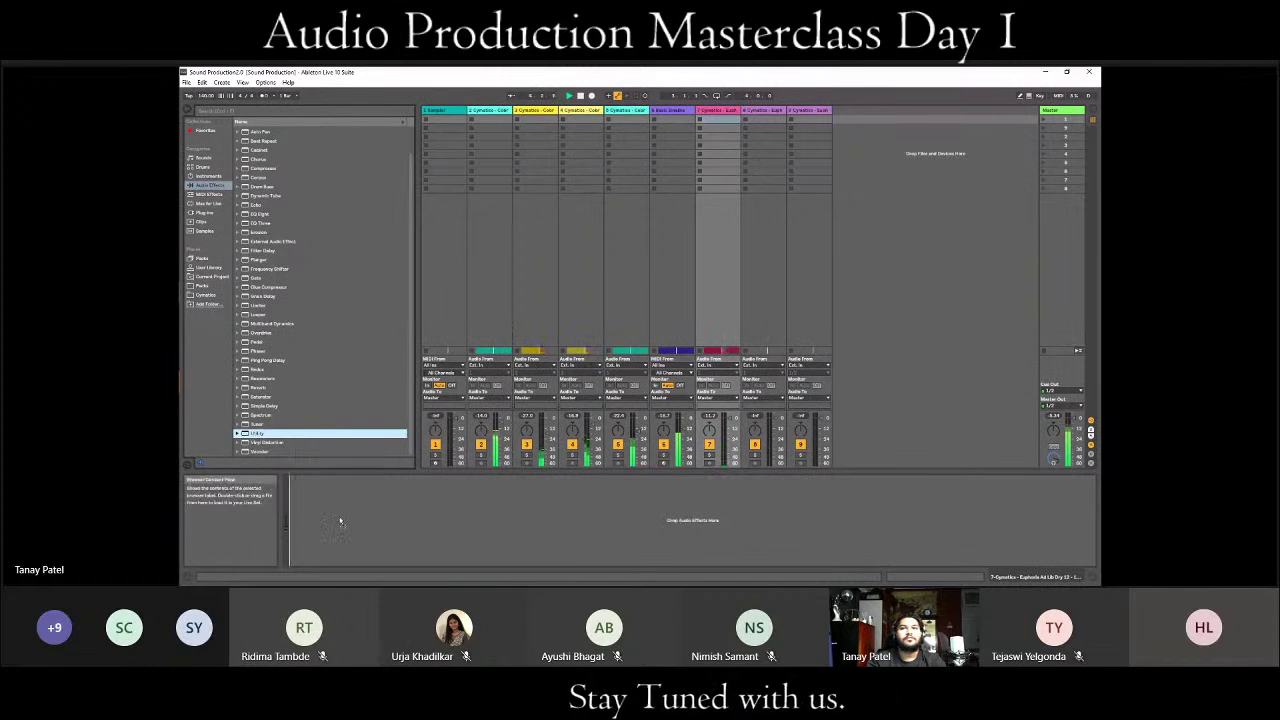
{"action": "left_click_drag", "start_coordinate": [340, 521], "coordinate": [340, 511]}
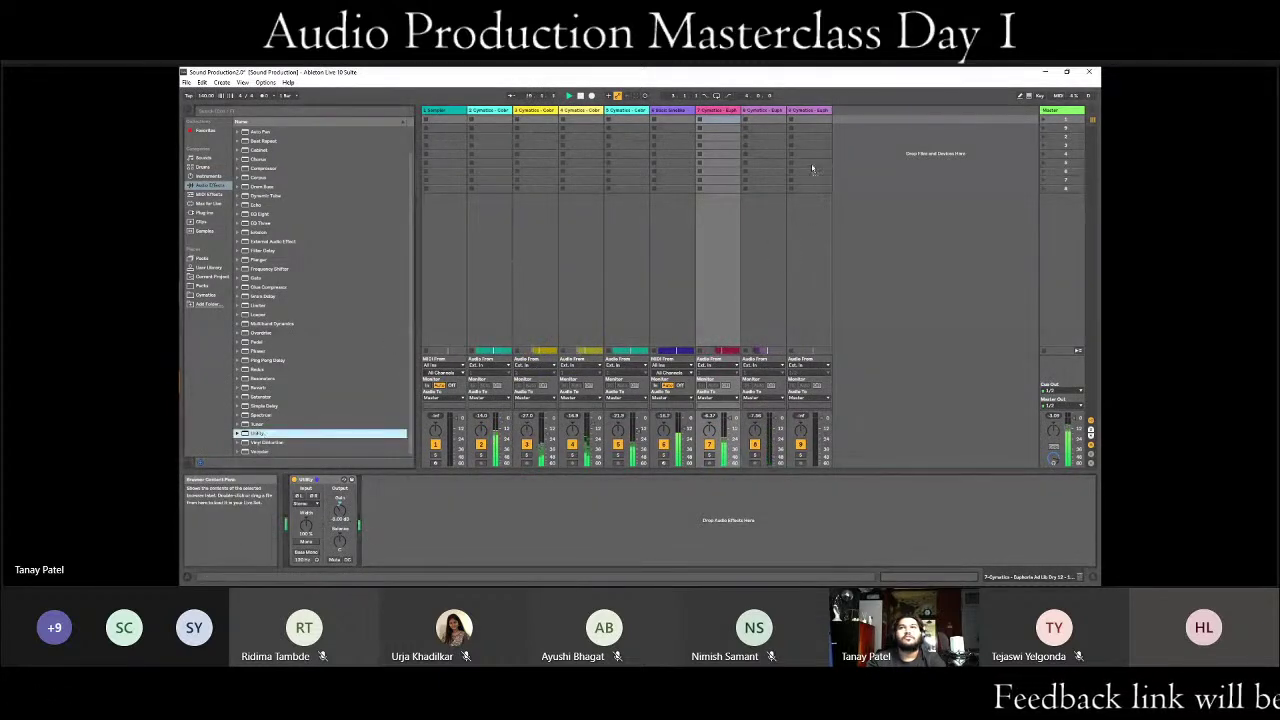
- Add a Utility with adjusted gain to pre-drop vocal track 8 and check the vocal tracks in the Arrangement View during playback
{"action": "left_click", "coordinate": [760, 111]}
{"action": "left_click_drag", "start_coordinate": [300, 433], "coordinate": [326, 518]}
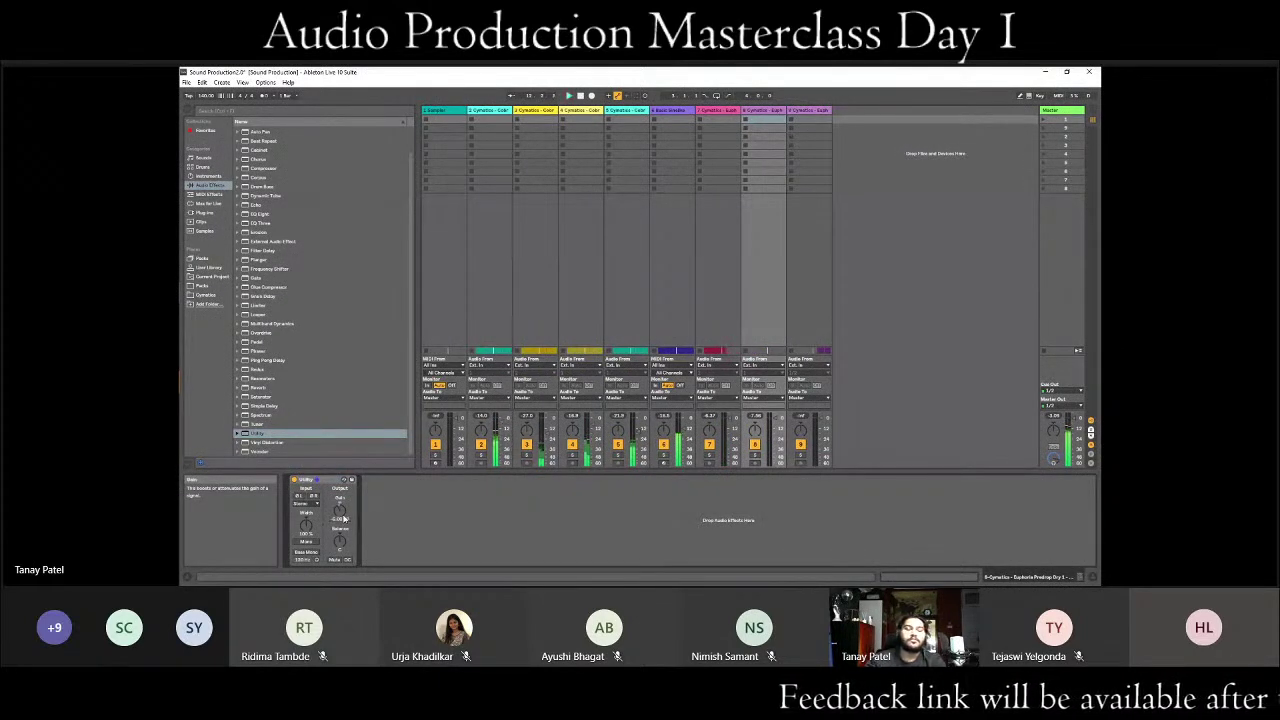
{"action": "key", "text": "Tab"}
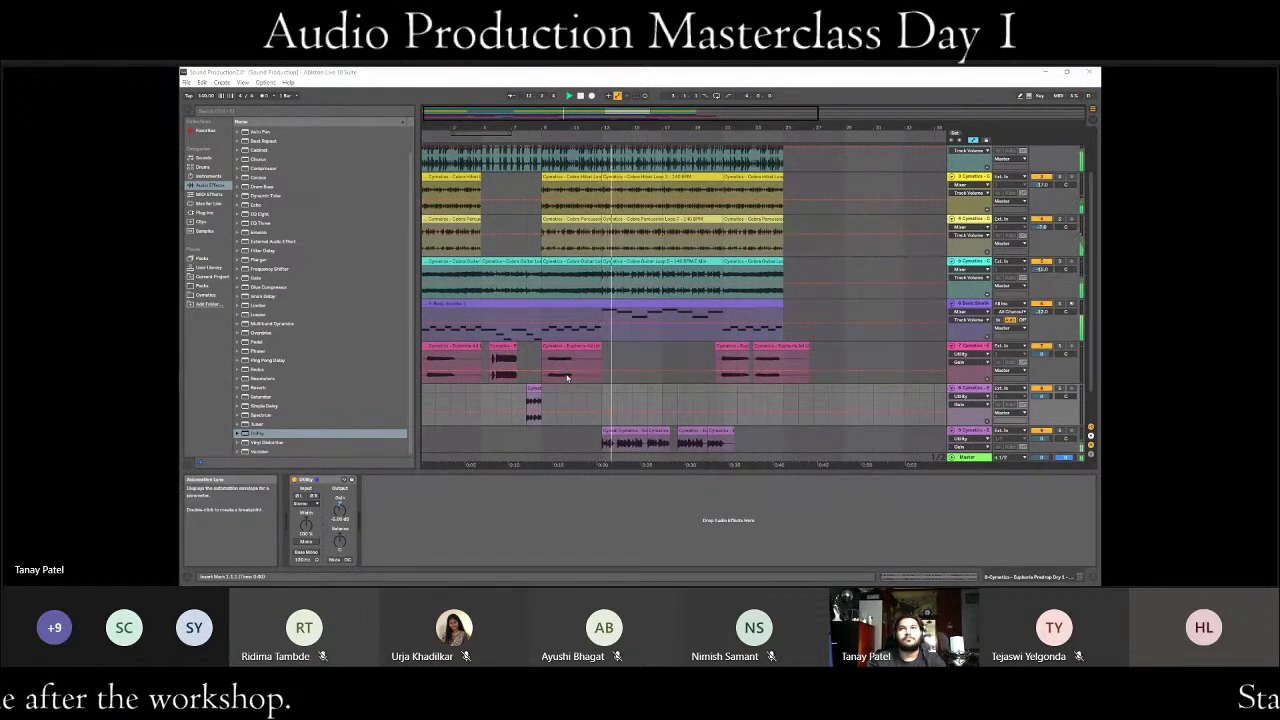
{"action": "scroll", "coordinate": [567, 377], "scroll_direction": "up", "scroll_amount": 3}
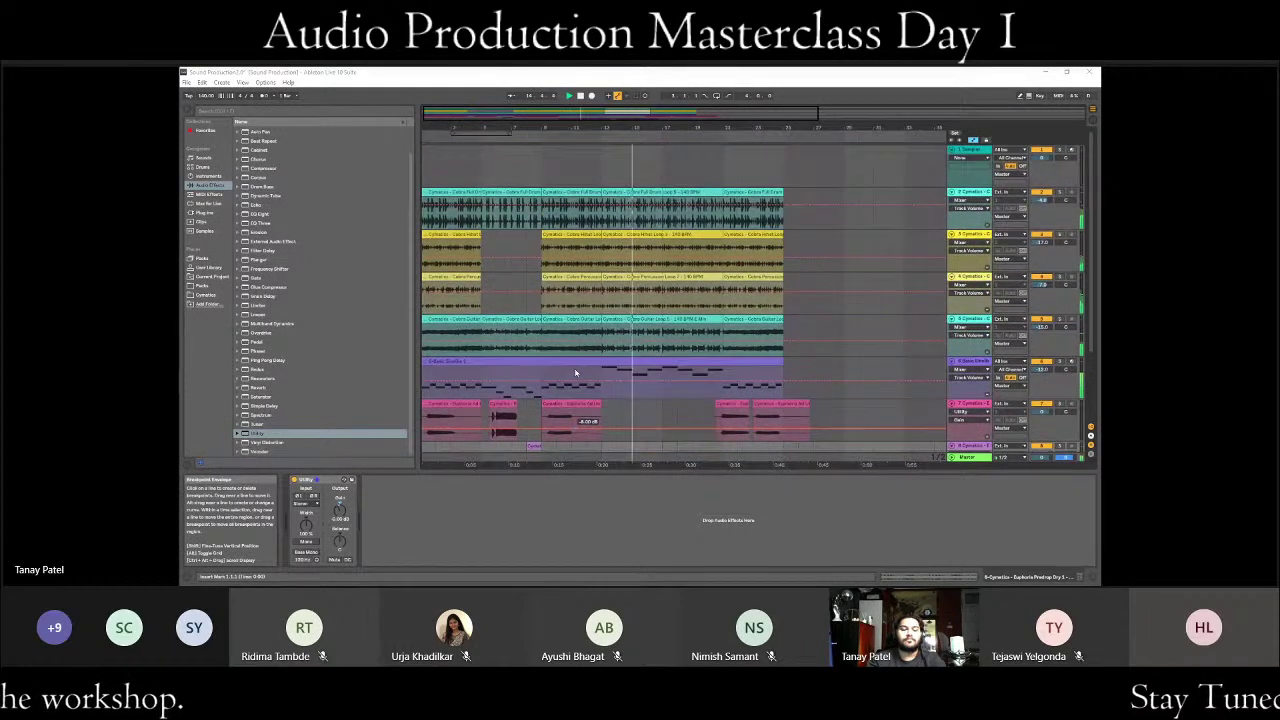
{"action": "scroll", "coordinate": [841, 323], "scroll_direction": "down", "scroll_amount": 4}
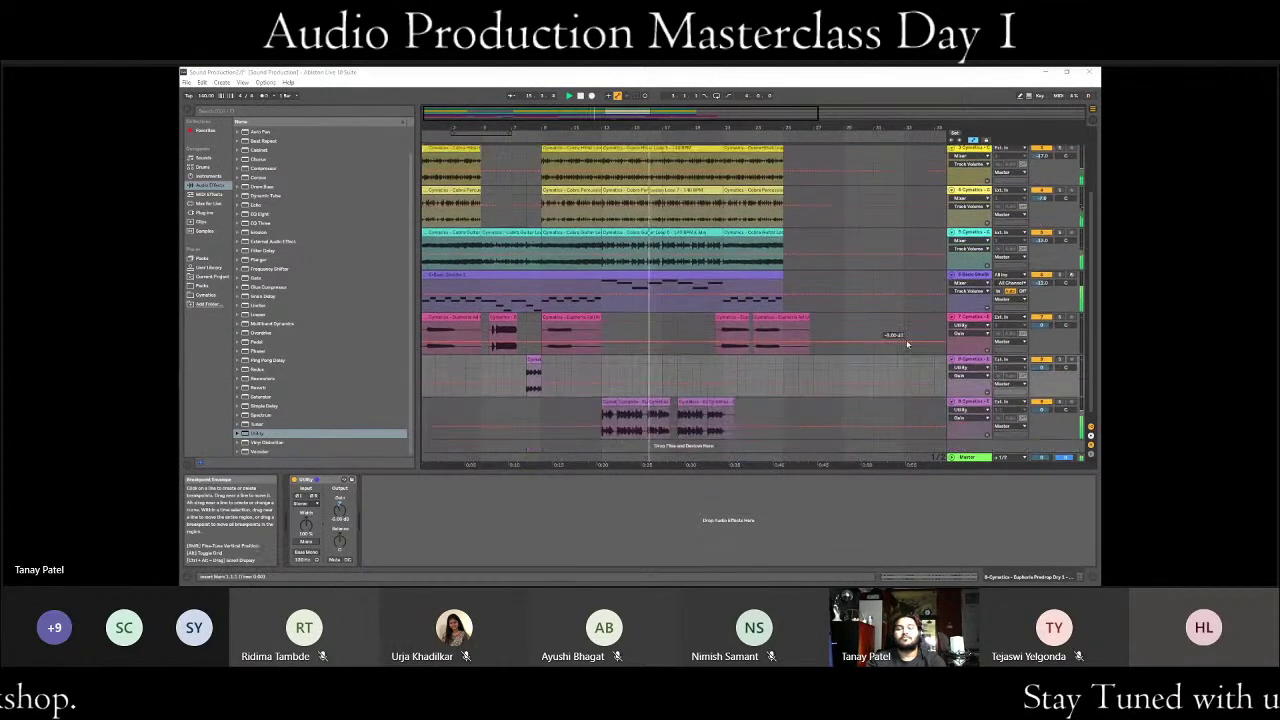
{"action": "left_click", "coordinate": [828, 410]}
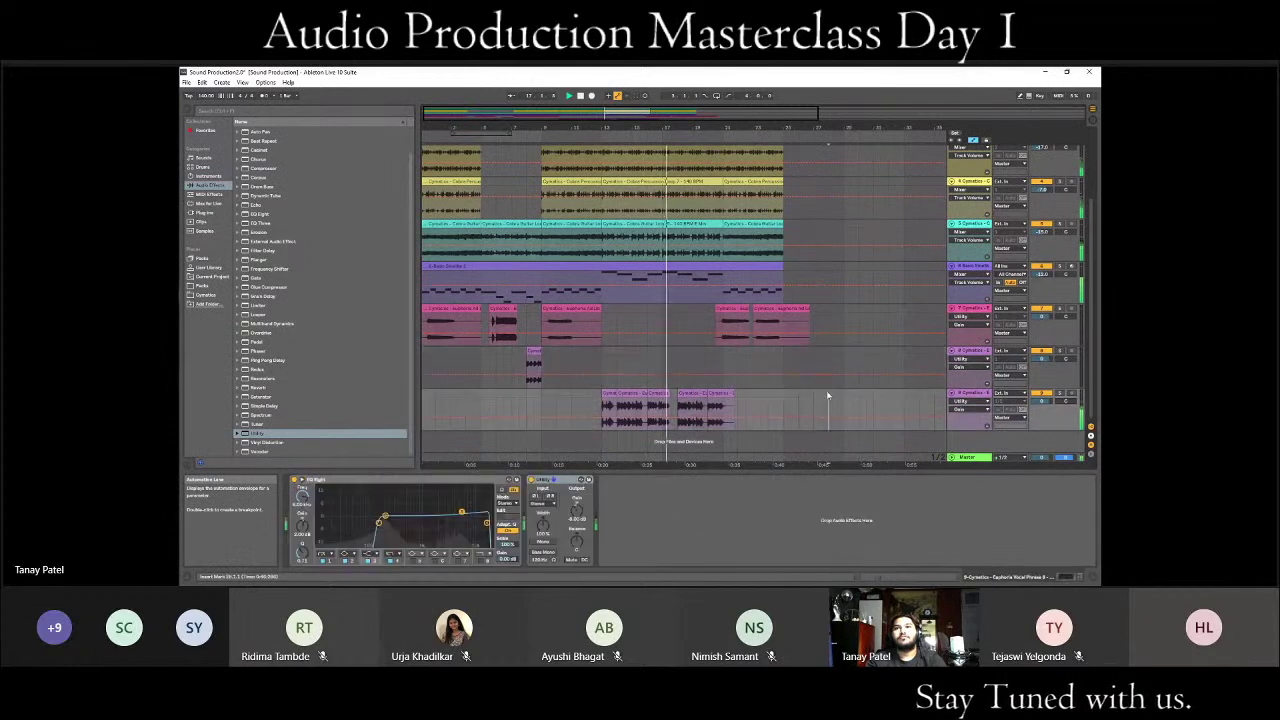
- Return to the Session View, select the Master track and look through the FabFilter and Plugin Boutique folders among the plug-ins
{"action": "left_click", "coordinate": [1092, 120]}
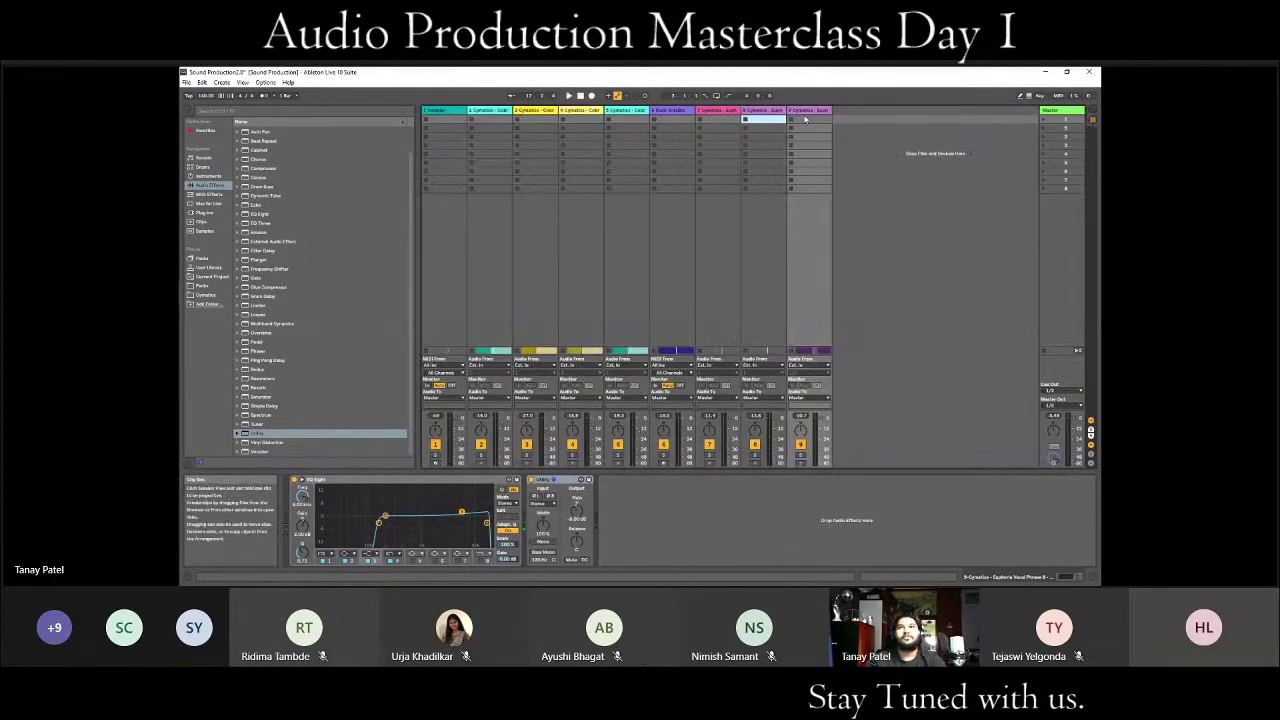
{"action": "left_click", "coordinate": [1062, 110]}
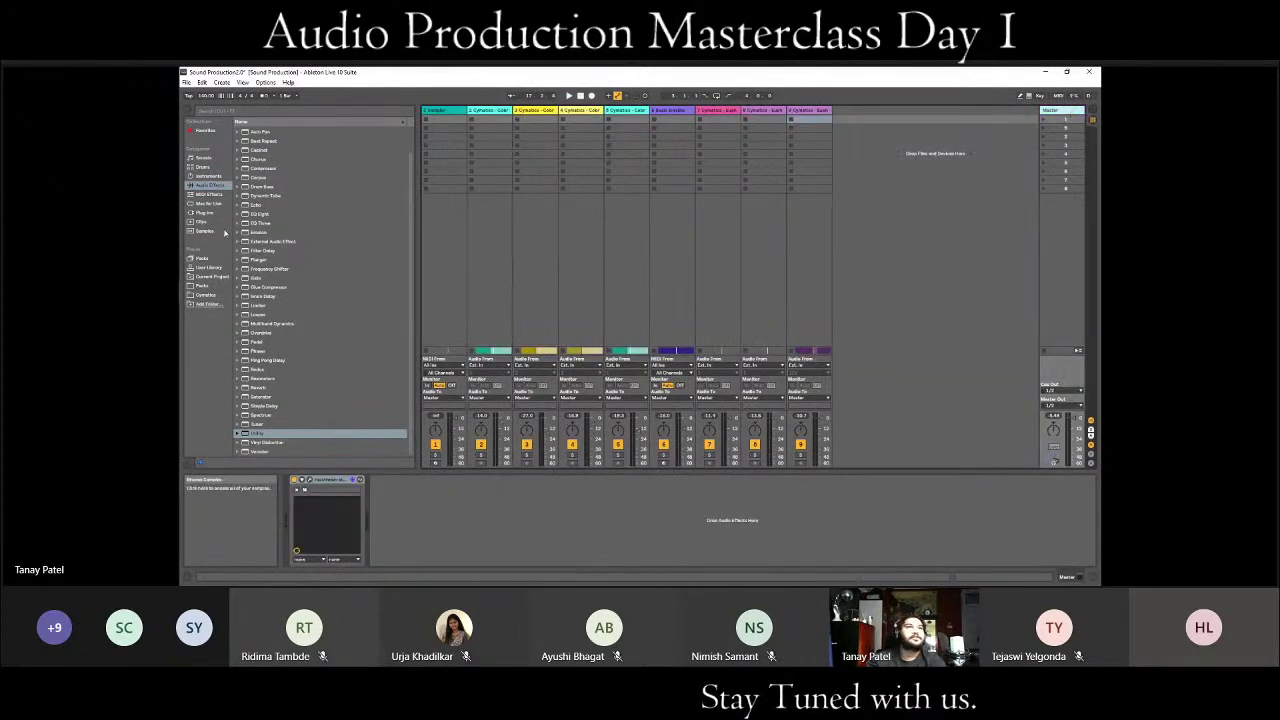
{"action": "left_click", "coordinate": [206, 212]}
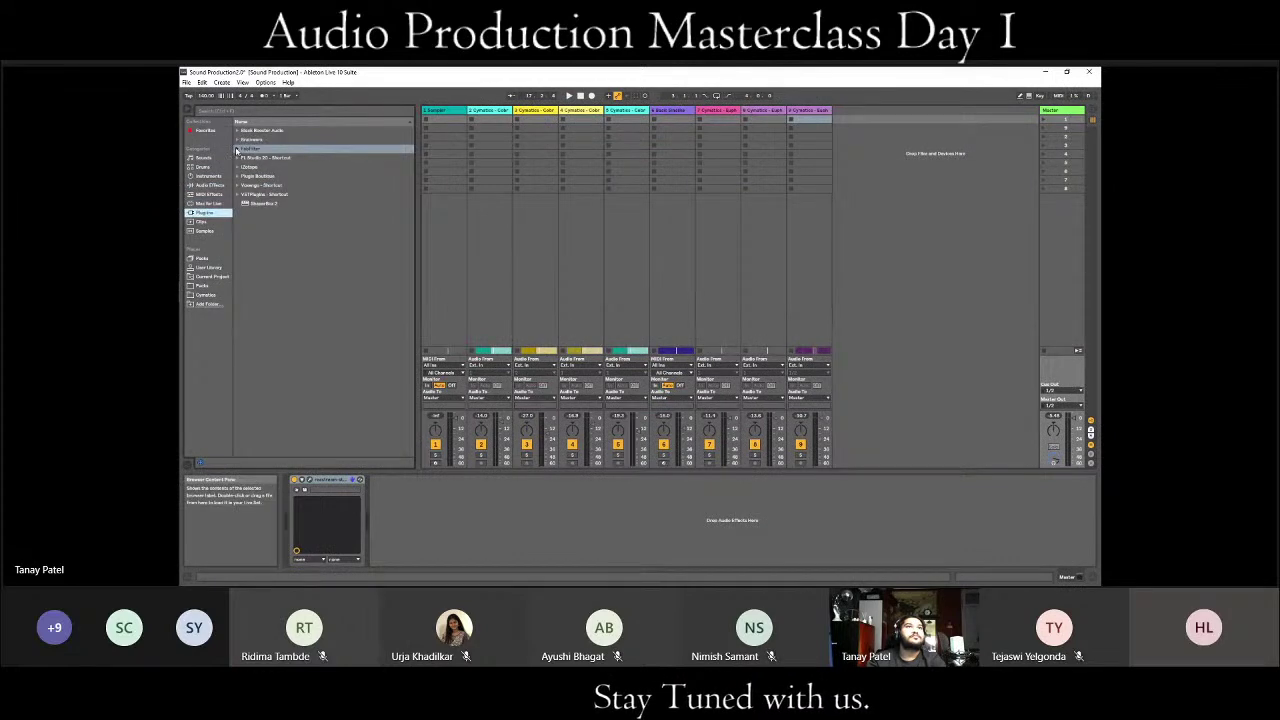
{"action": "left_click", "coordinate": [236, 149]}
{"action": "left_click", "coordinate": [236, 149]}
{"action": "left_click", "coordinate": [237, 176]}
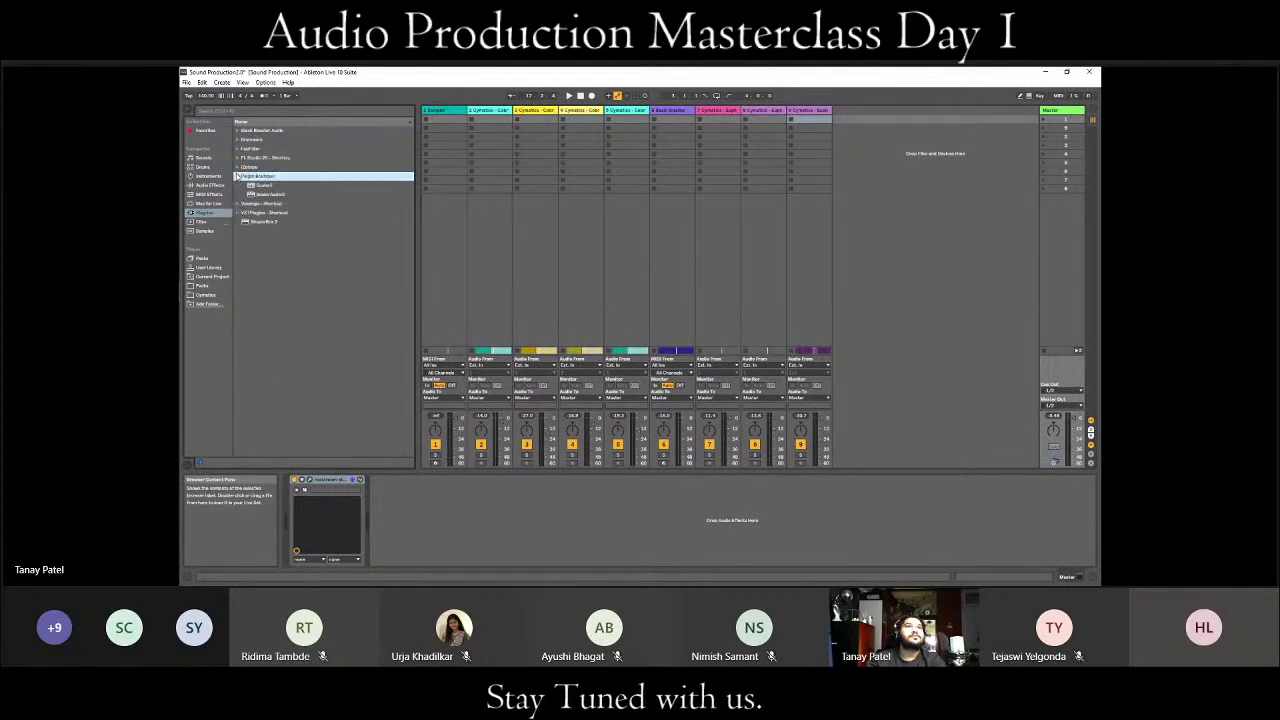
- Load Ozone 9 from the iZotope plug-ins onto the Master track, place it before the existing device and reposition its window
{"action": "left_click", "coordinate": [250, 166]}
{"action": "left_click", "coordinate": [237, 166]}
{"action": "scroll", "coordinate": [330, 336], "scroll_direction": "down", "scroll_amount": 5}
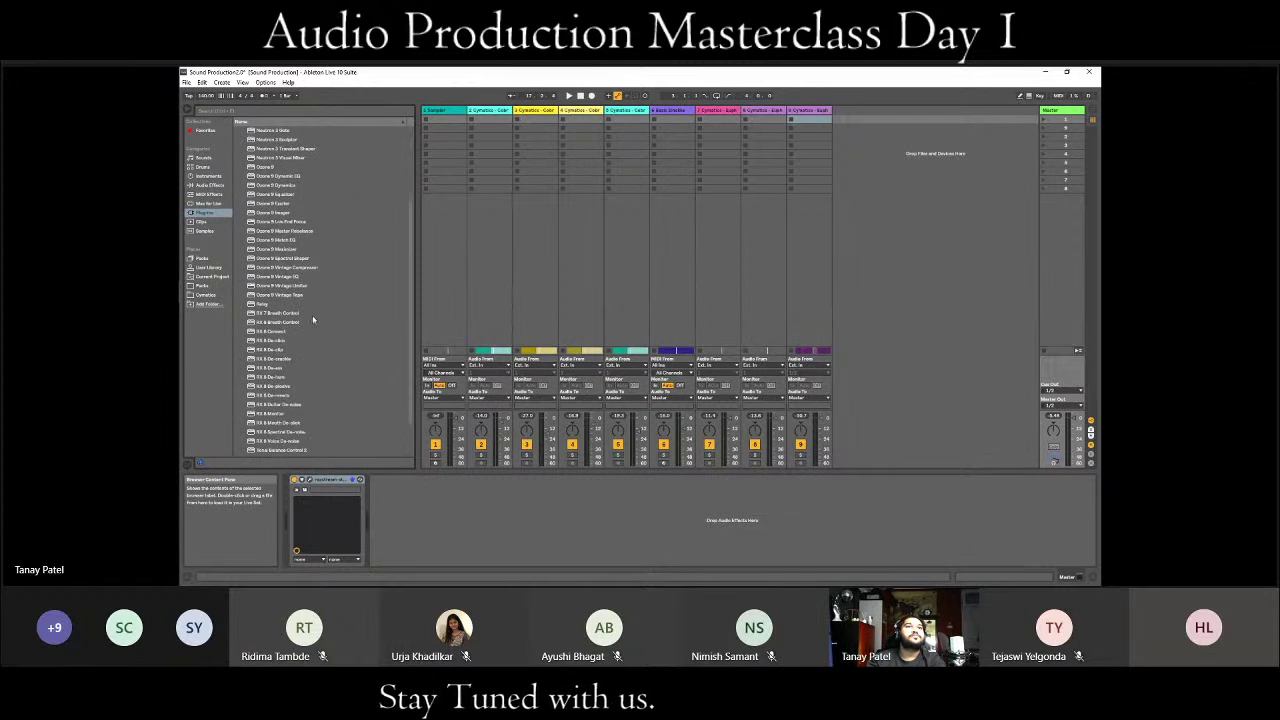
{"action": "scroll", "coordinate": [330, 336], "scroll_direction": "up", "scroll_amount": 1}
{"action": "scroll", "coordinate": [276, 267], "scroll_direction": "up", "scroll_amount": 1}
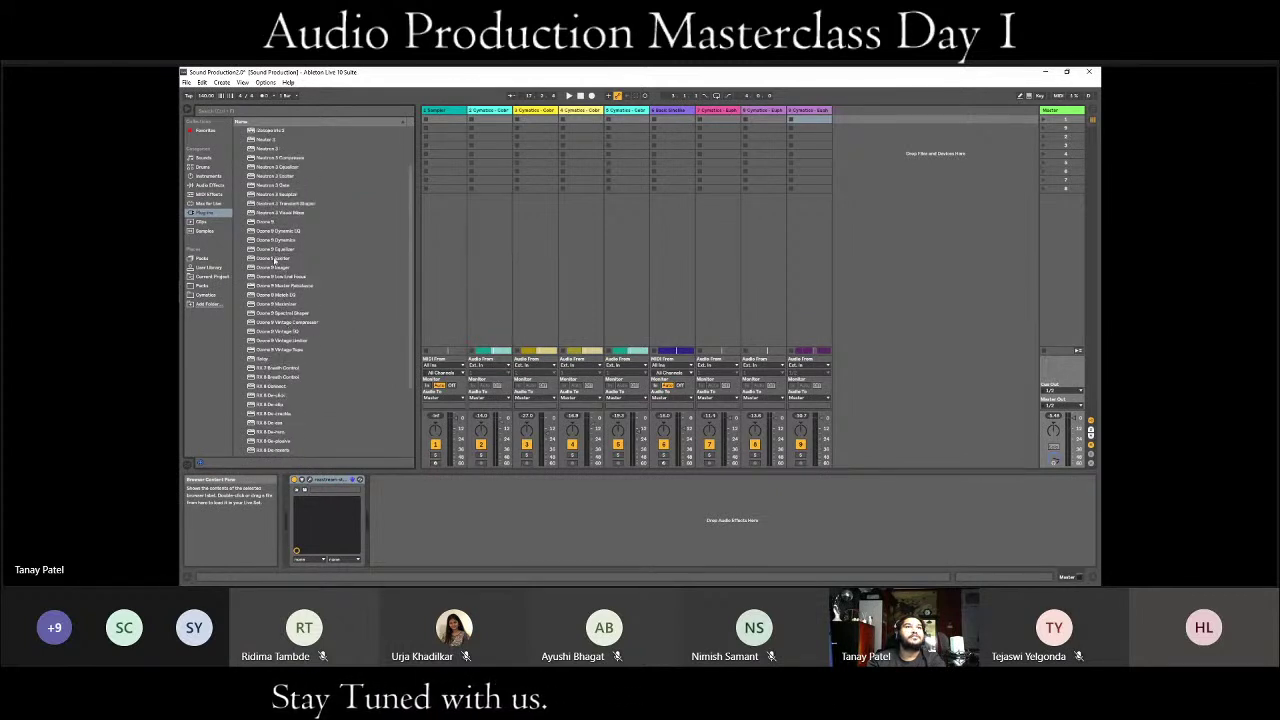
{"action": "left_click", "coordinate": [268, 223]}
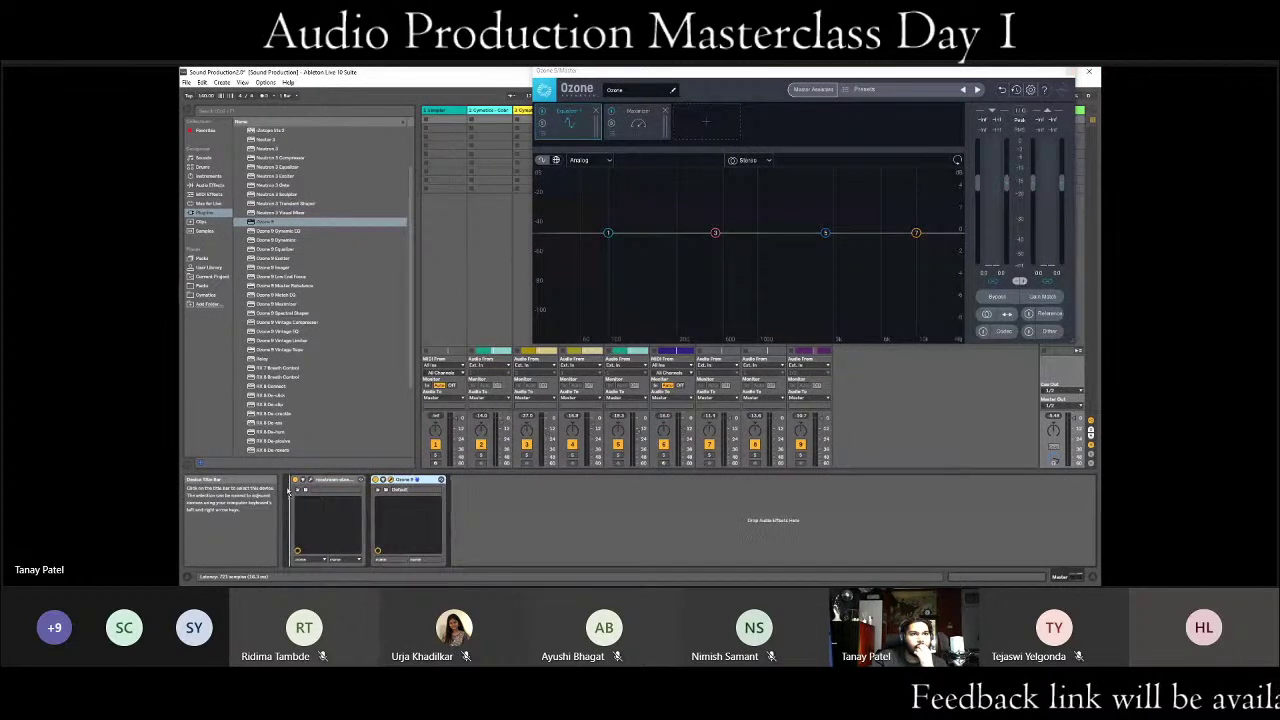
{"action": "left_click_drag", "start_coordinate": [288, 489], "coordinate": [290, 487]}
{"action": "left_click_drag", "start_coordinate": [871, 73], "coordinate": [809, 221]}
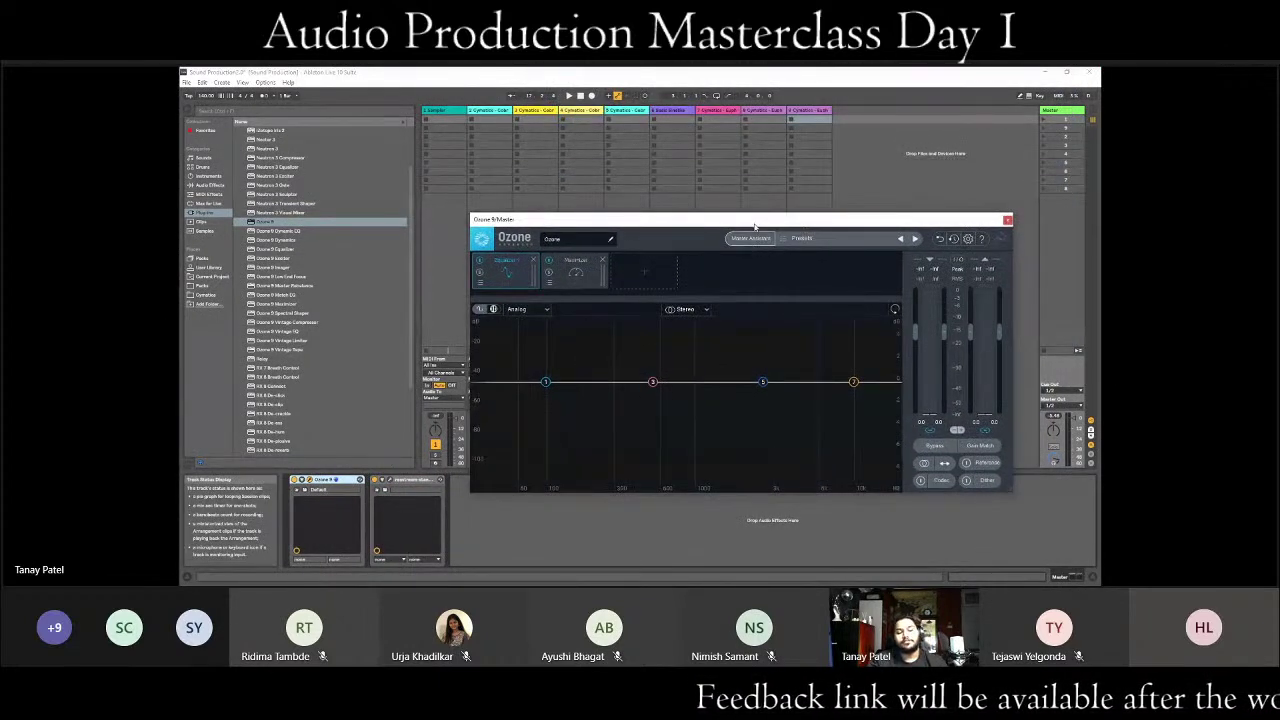